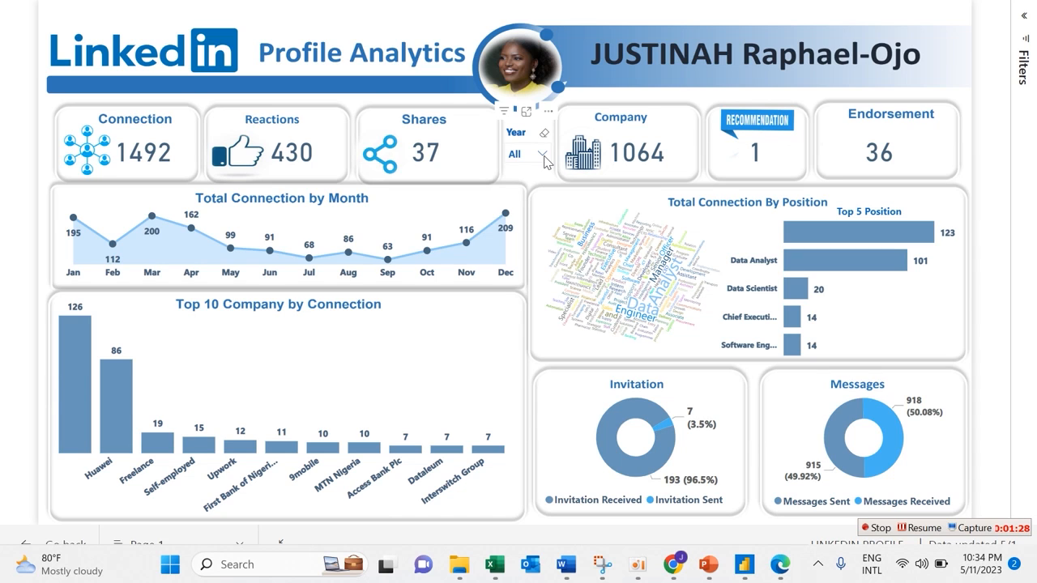
Filter the published dashboard by year to 2023, 2022 and finally 2021, then exit the full-screen view.
left_click(543, 156)
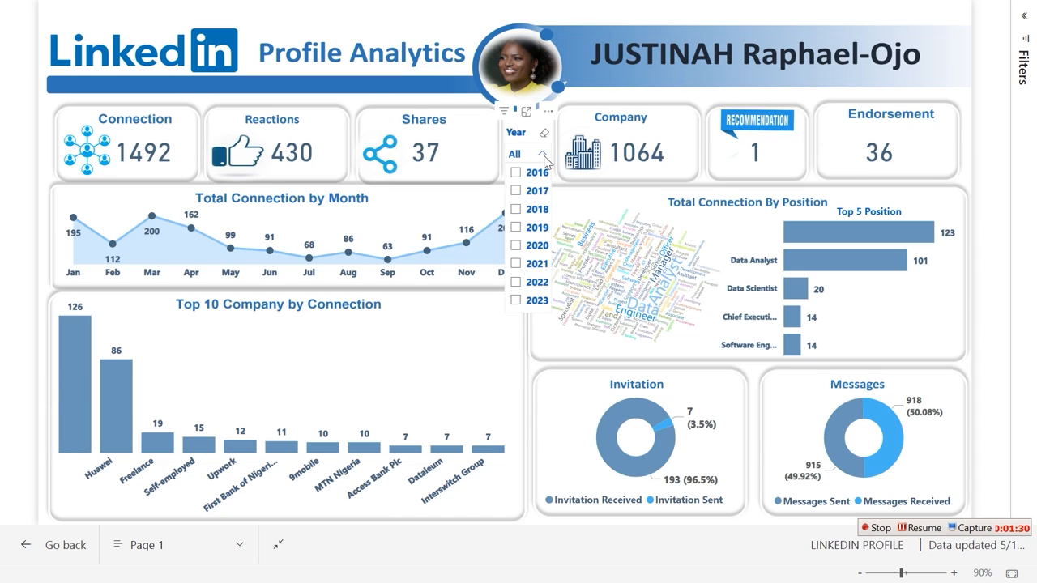
left_click(516, 301)
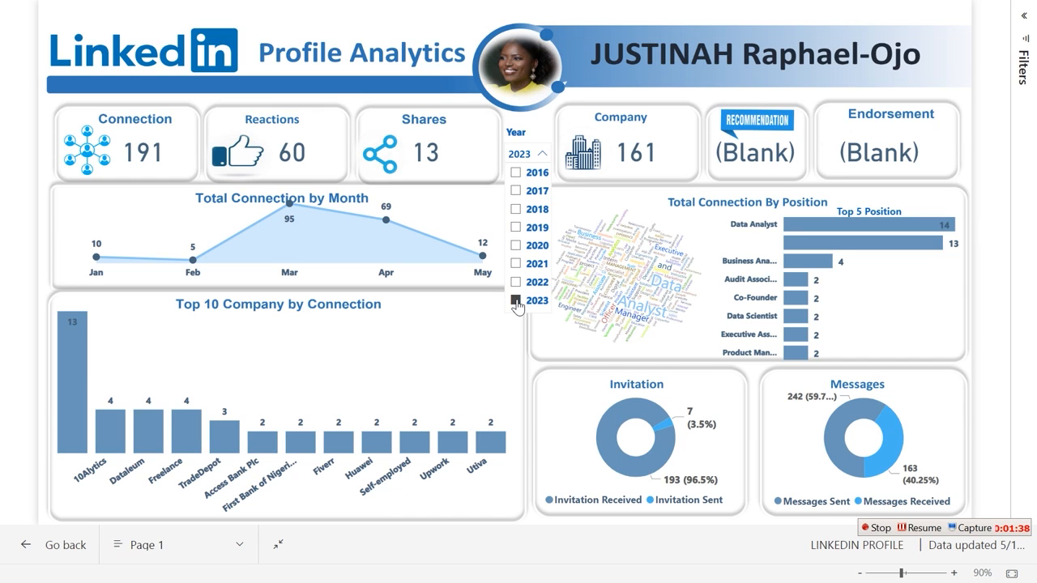
left_click(516, 285)
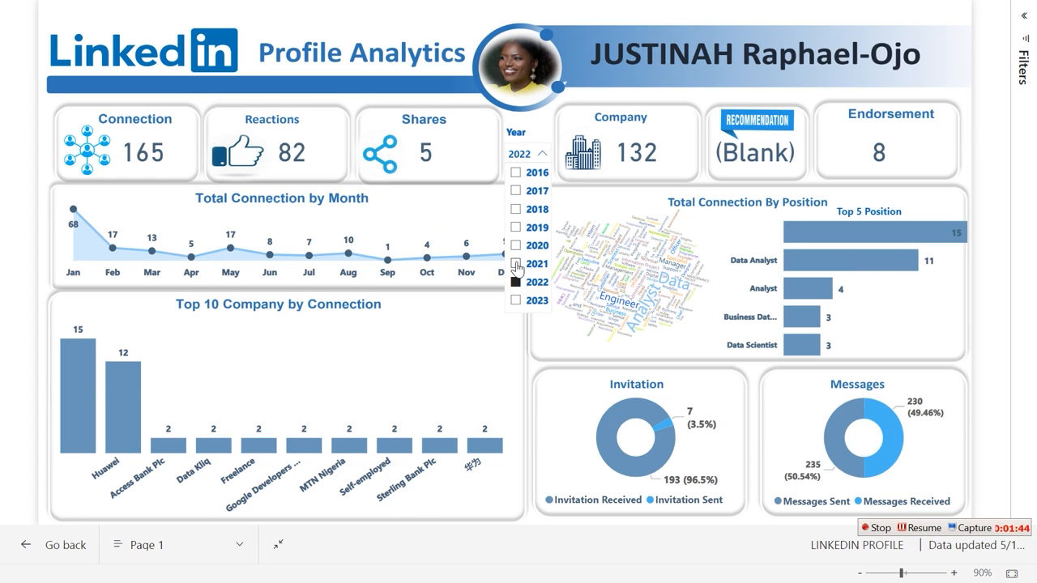
left_click(516, 265)
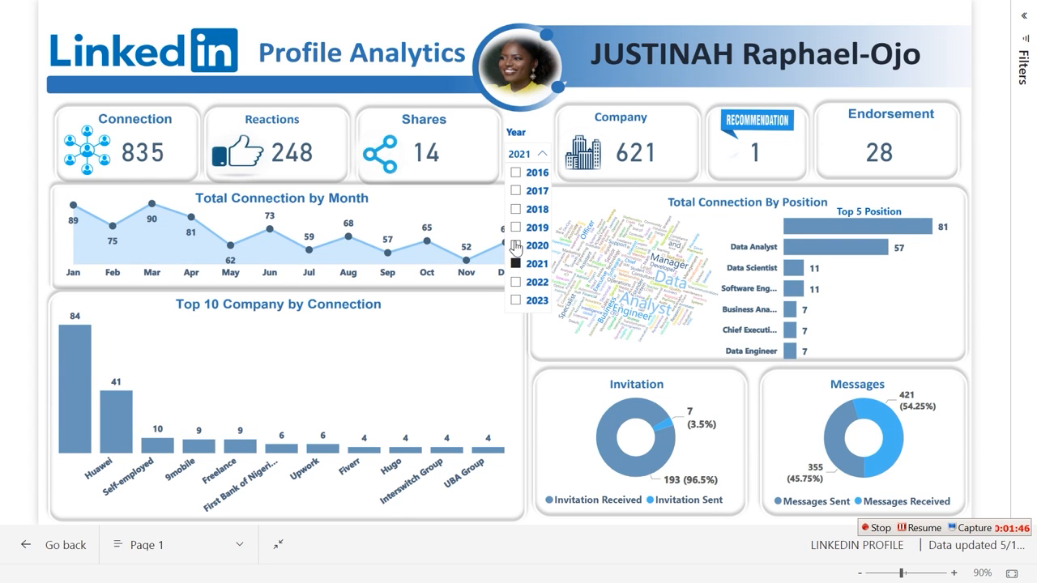
left_click(541, 156)
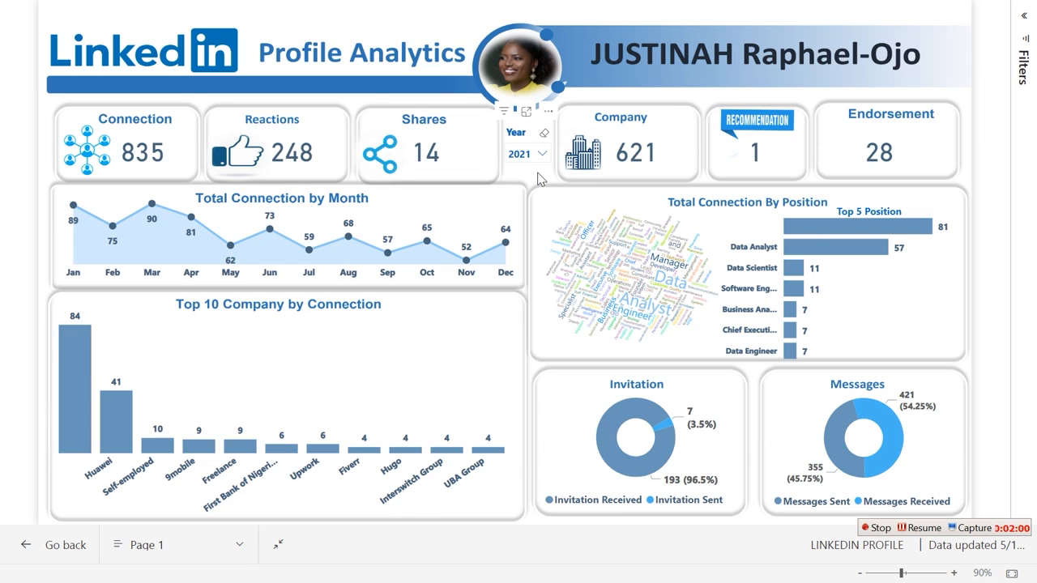
key("Escape")
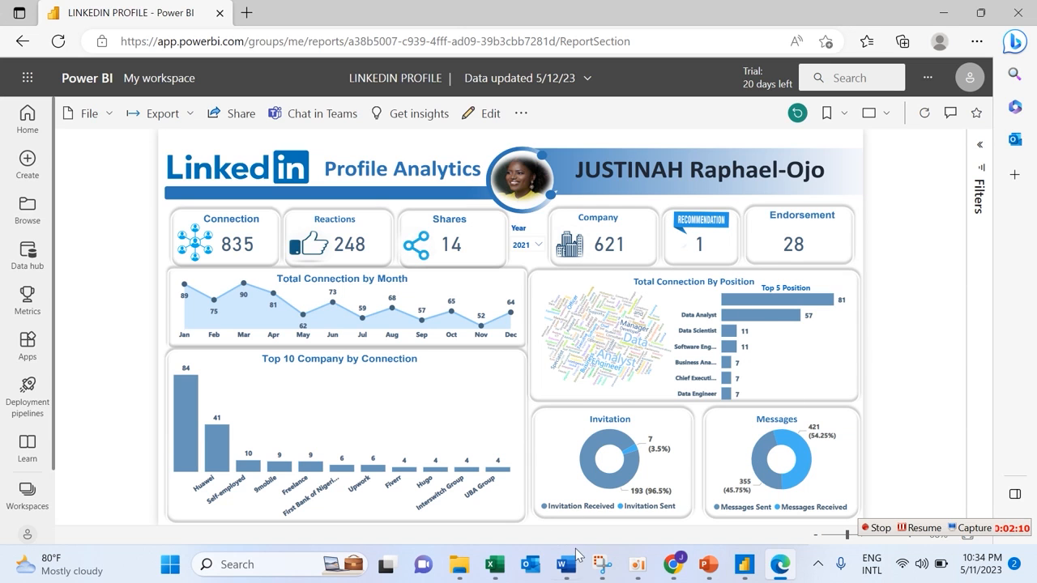
Review the LINKEDIN PROFILE report in Power BI Desktop alongside its empty dashboard background slide in PowerPoint.
left_click(738, 567)
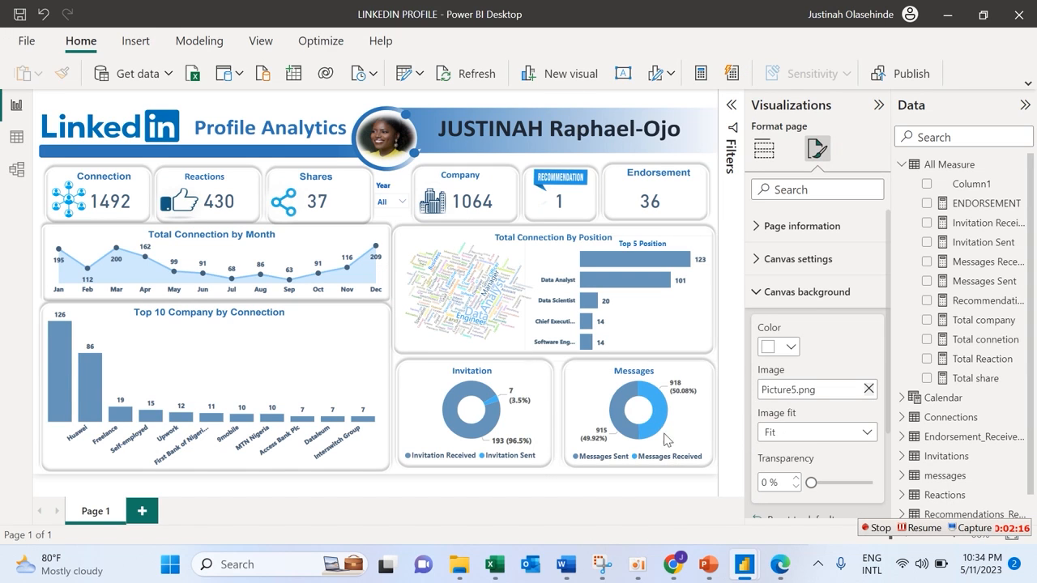
mouse_move(708, 560)
left_click(693, 500)
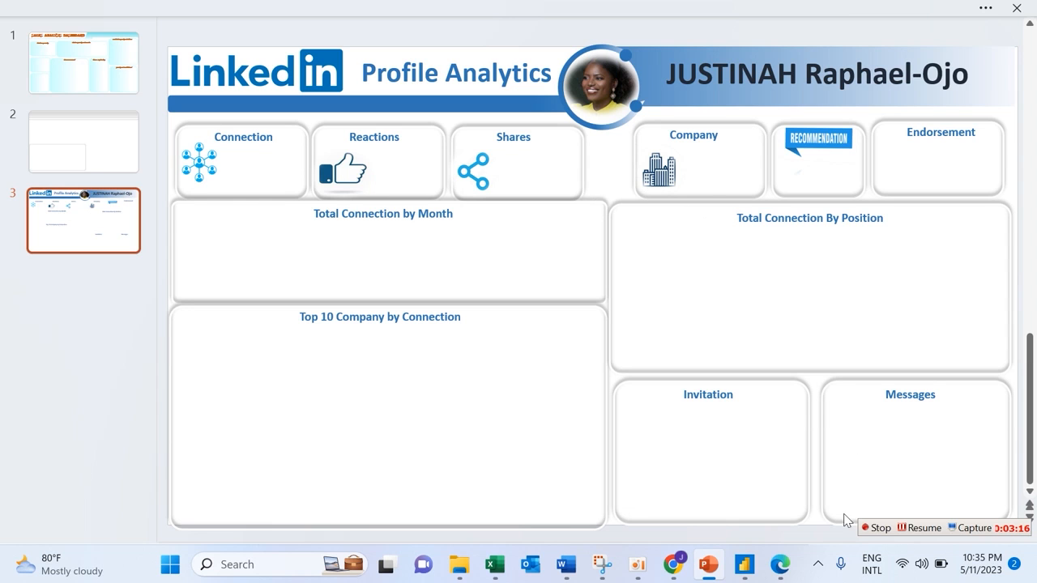
mouse_move(746, 570)
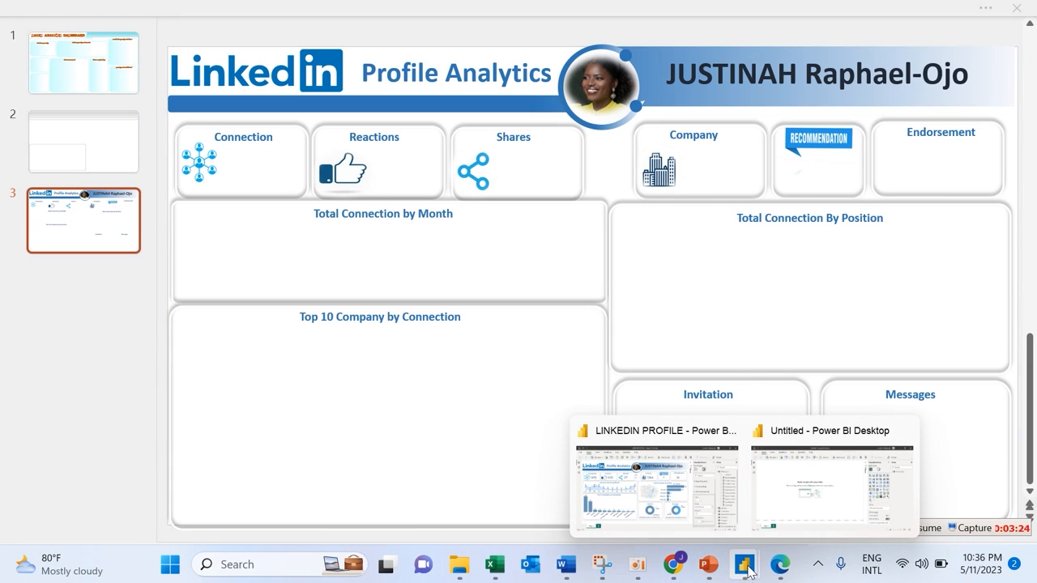
left_click(713, 499)
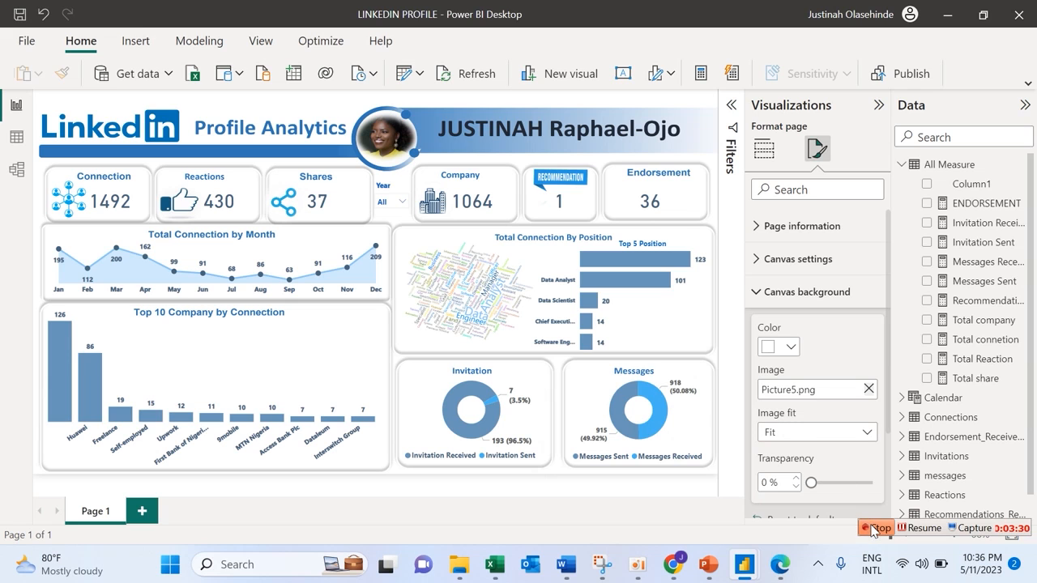
left_click(919, 527)
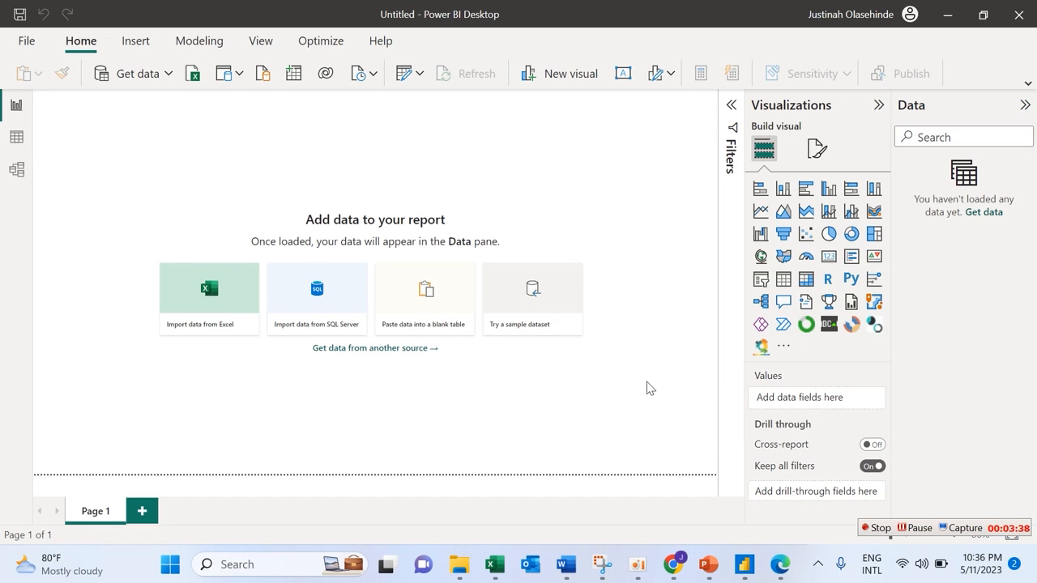
left_click_drag(659, 416, 638, 362)
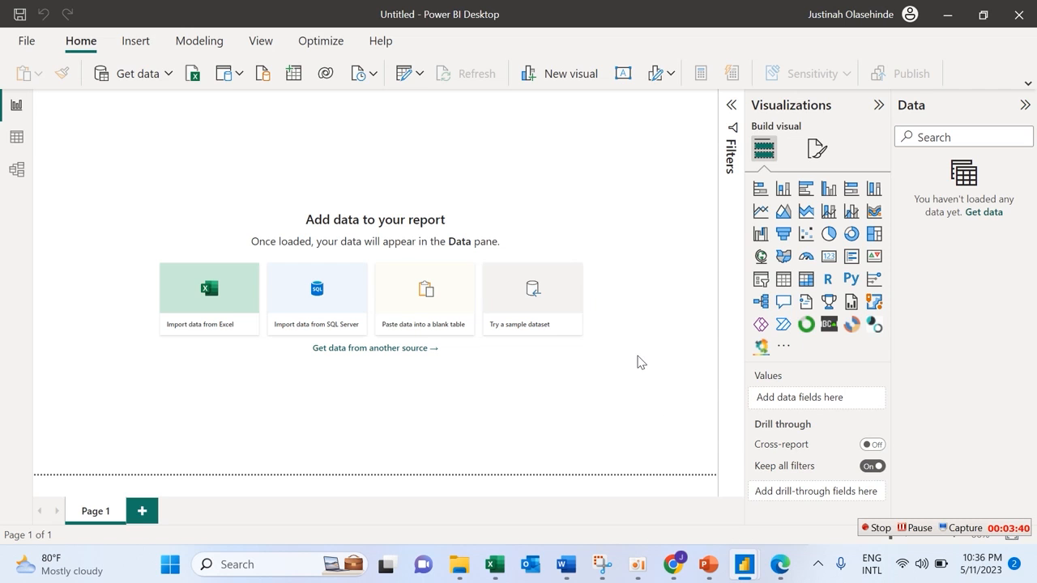
Switch to Chrome and open the account owner's LinkedIn profile from the data export page.
left_click(677, 568)
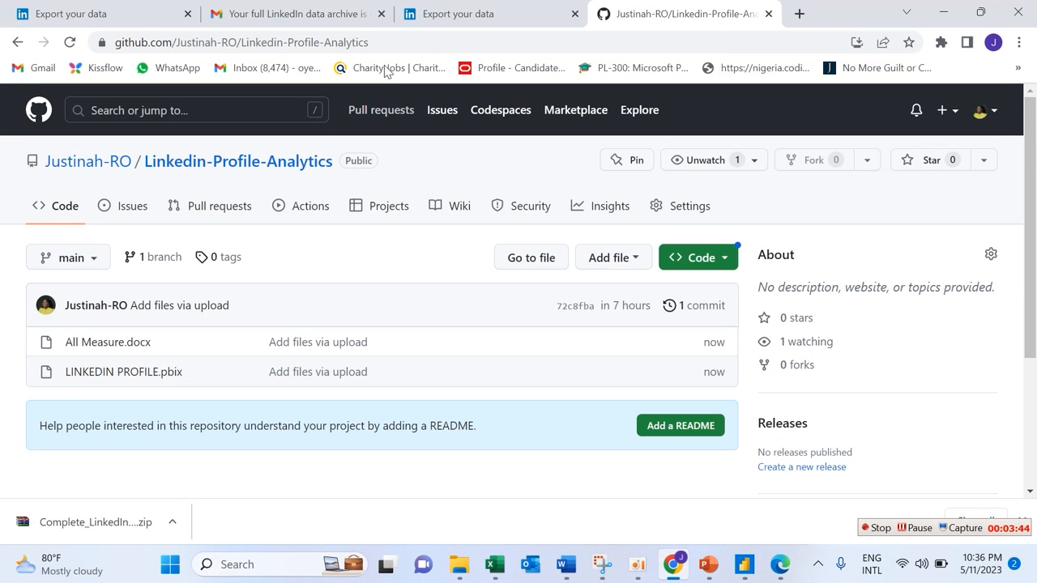
left_click(121, 10)
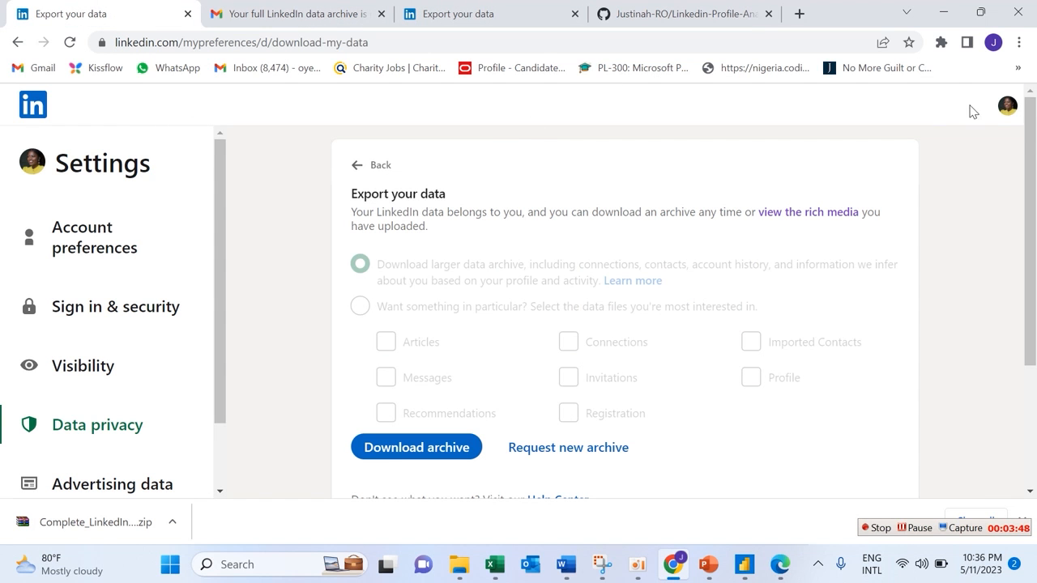
left_click(1007, 112)
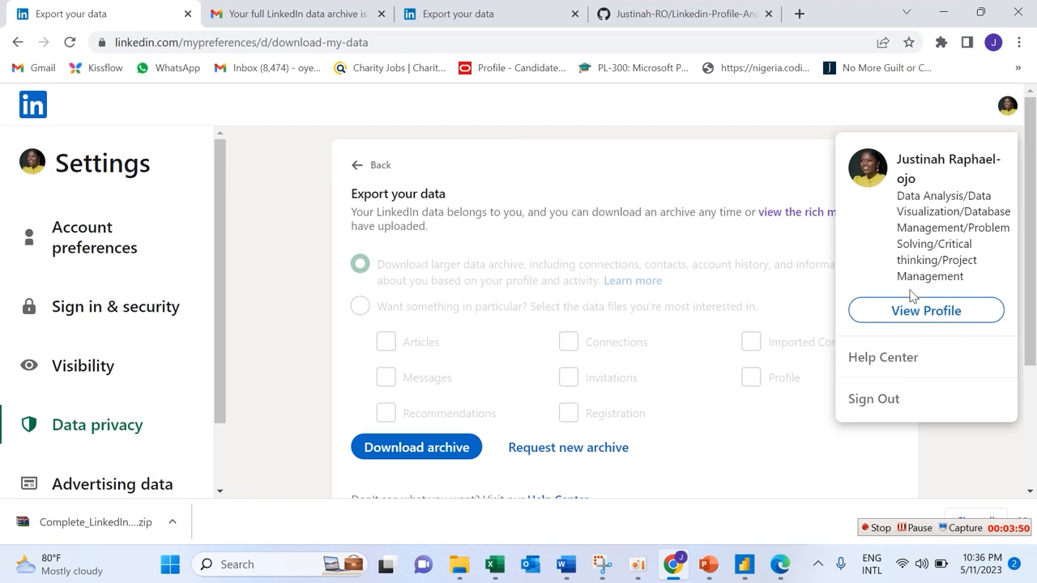
left_click(900, 312)
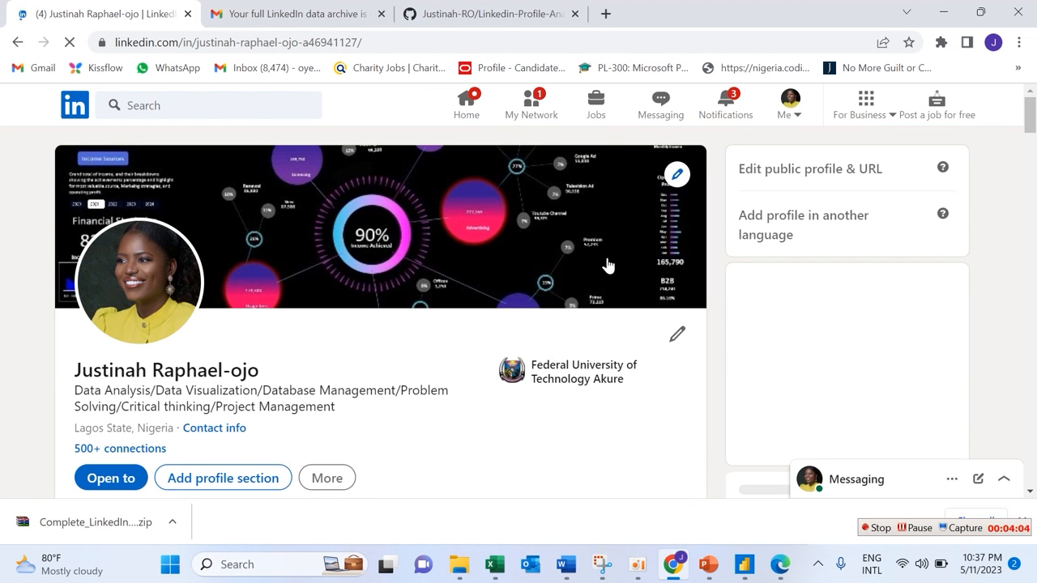
Open the page for getting a copy of your data in LinkedIn's data privacy settings.
left_click(795, 123)
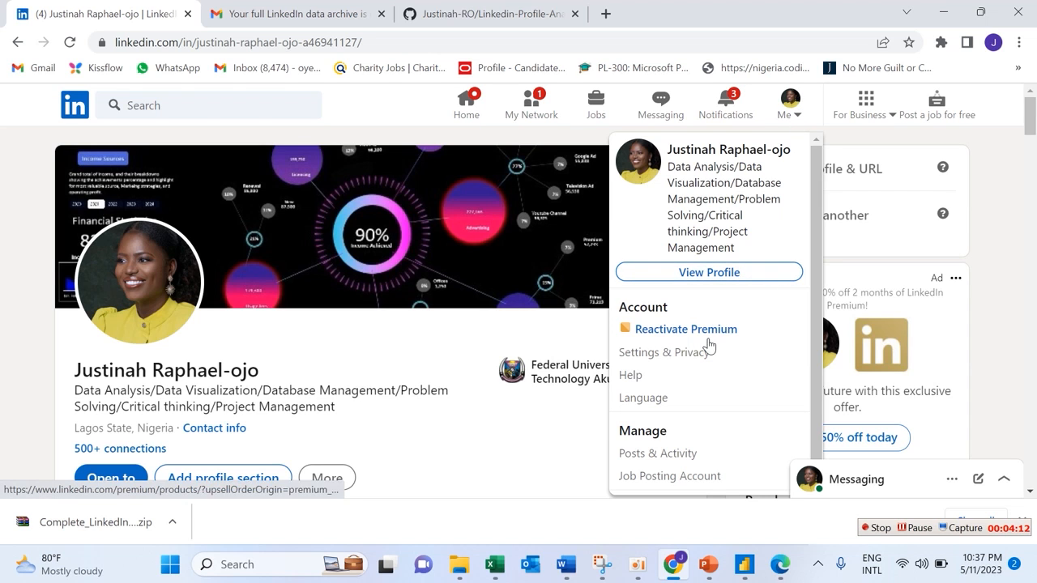
left_click(699, 364)
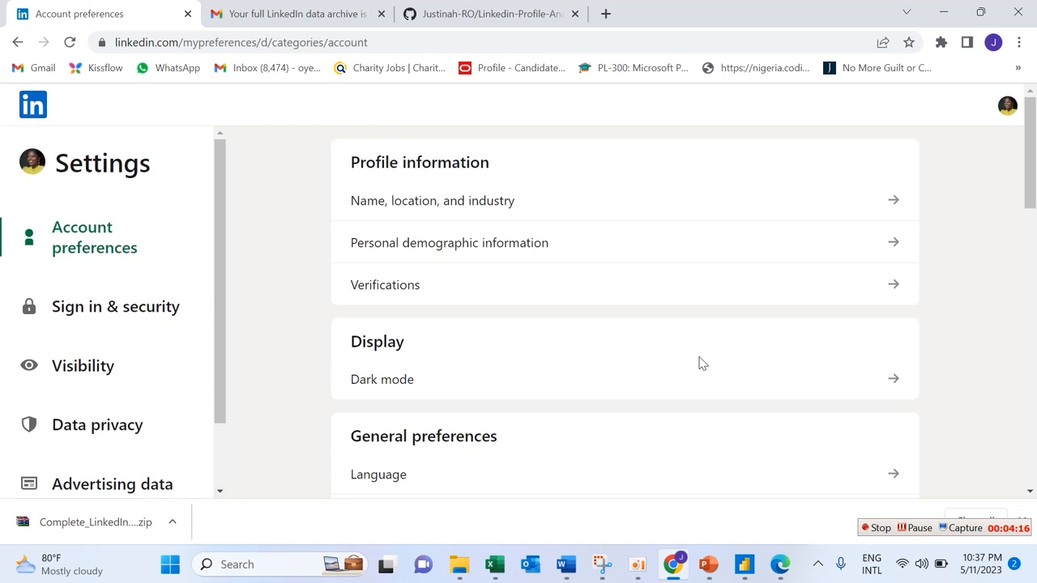
left_click(134, 438)
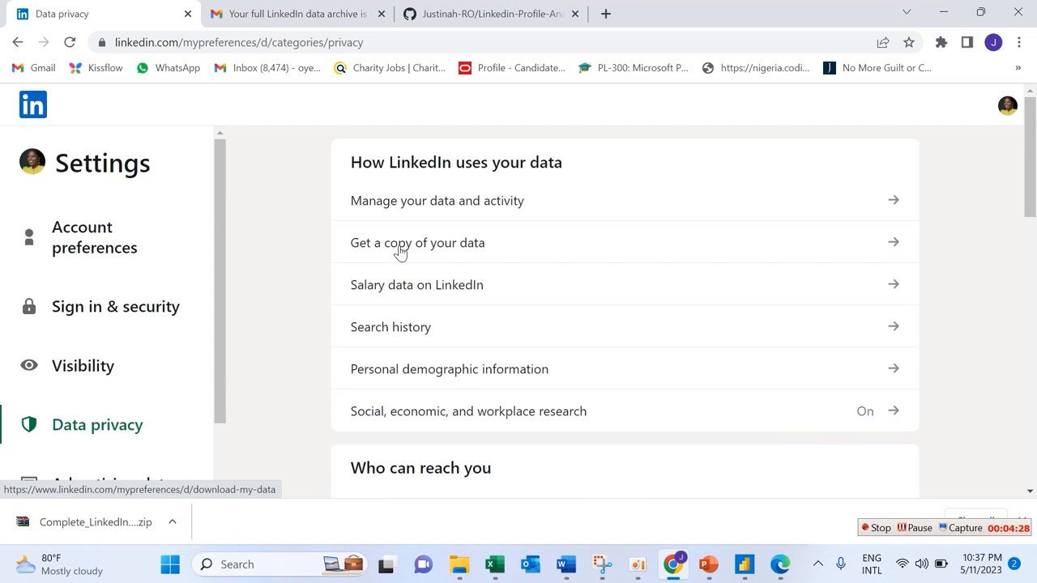
left_click(400, 253)
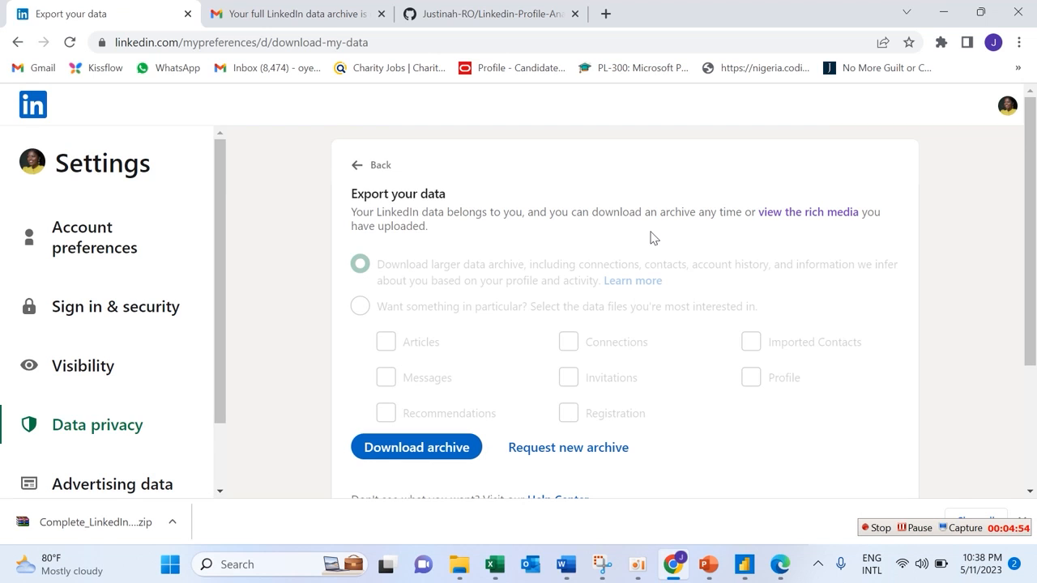
Read the Gmail message announcing the first installment of the LinkedIn data archive.
left_click(333, 16)
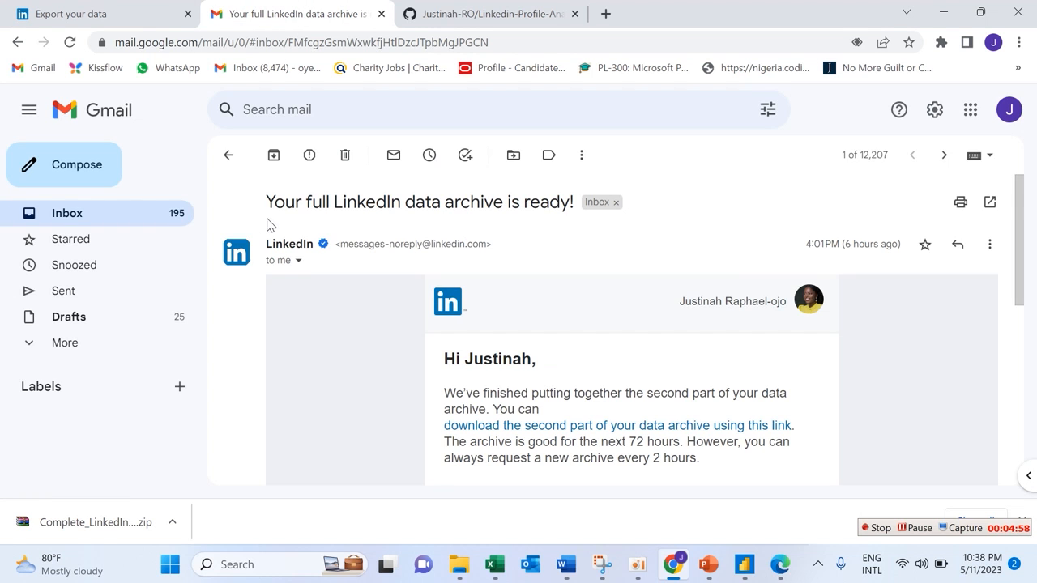
left_click(227, 155)
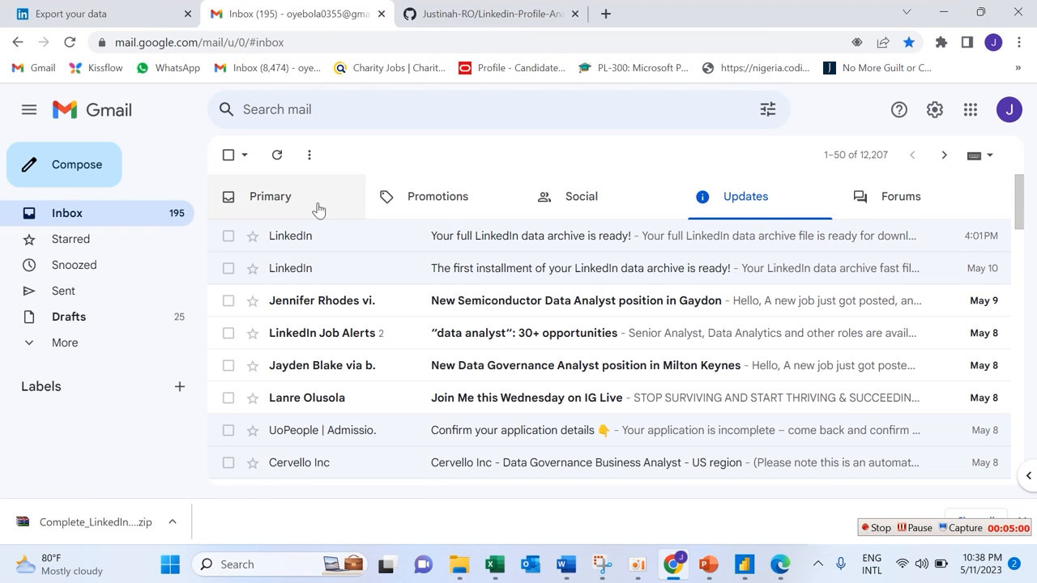
left_click(438, 272)
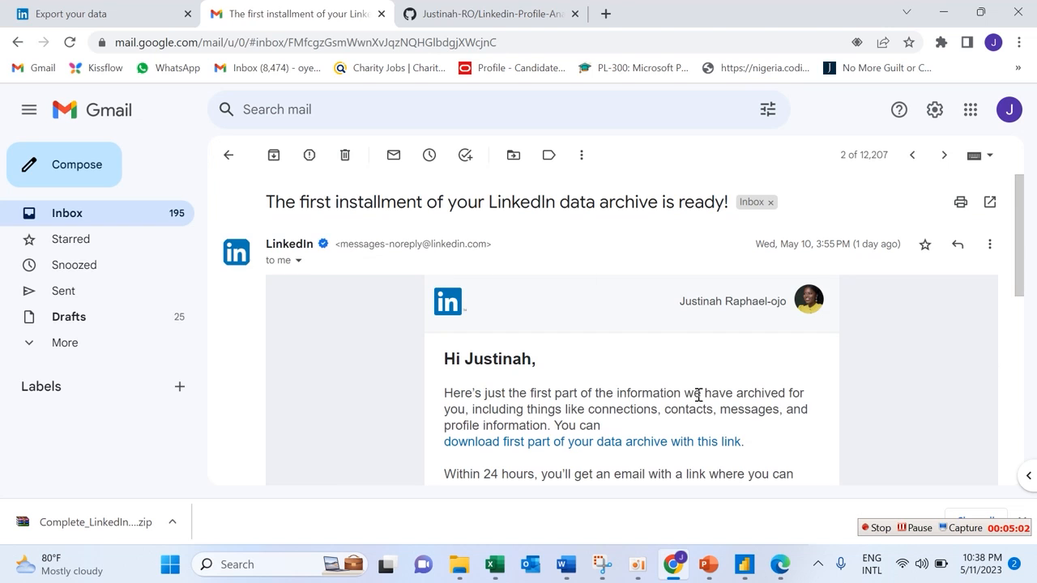
scroll(1020, 263, "down", 1)
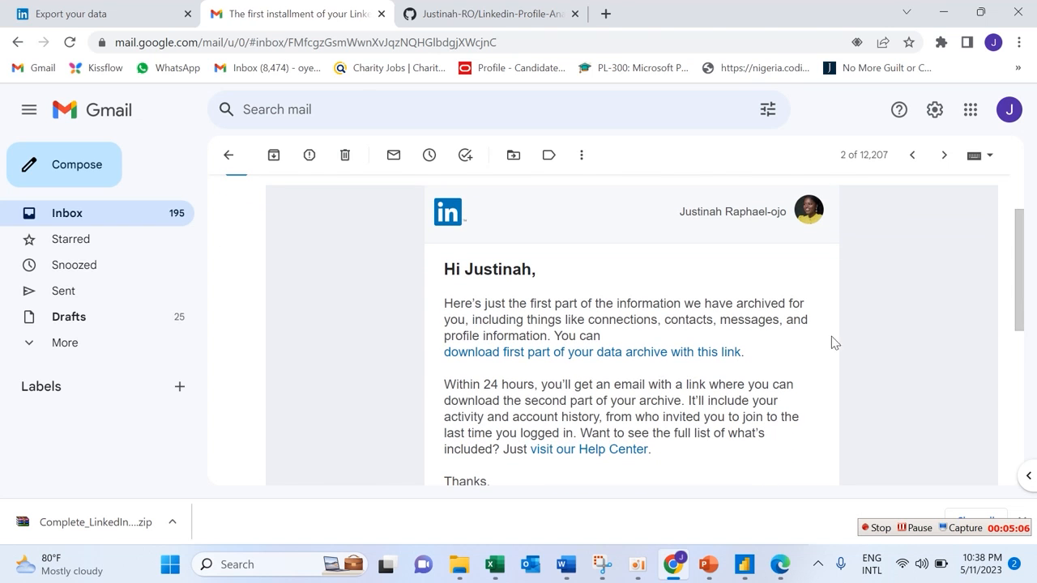
left_click_drag(1019, 318, 1018, 203)
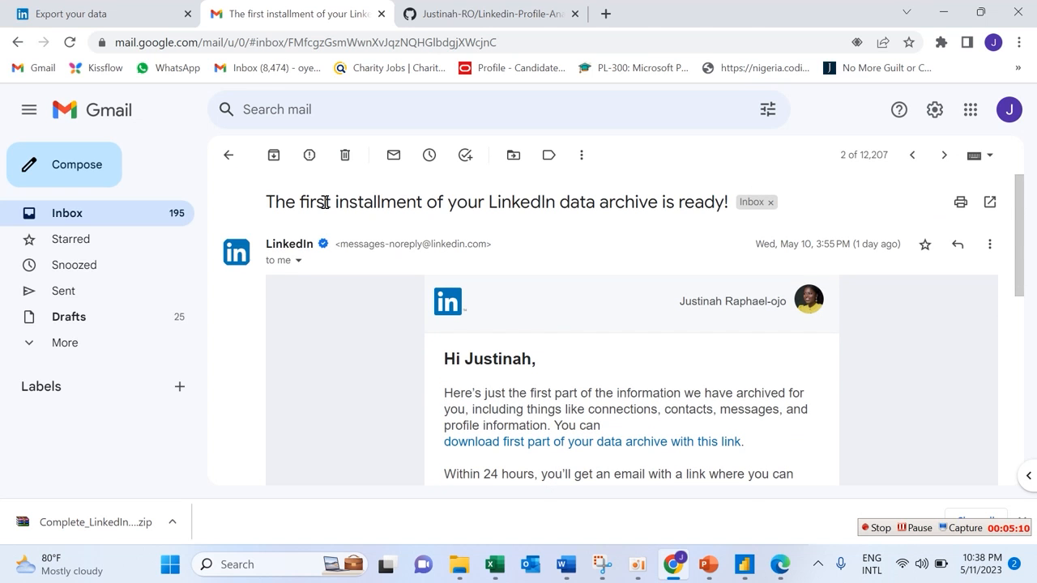
Download the complete data archive through the link in the "Your full LinkedIn data archive is ready!" email.
left_click(227, 155)
left_click(427, 243)
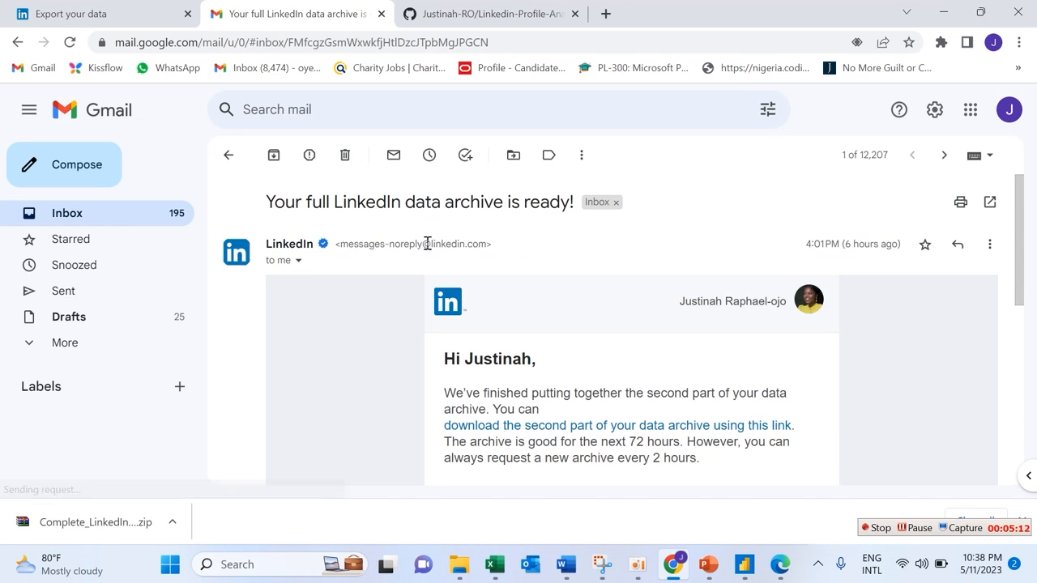
left_click_drag(1019, 285, 1026, 317)
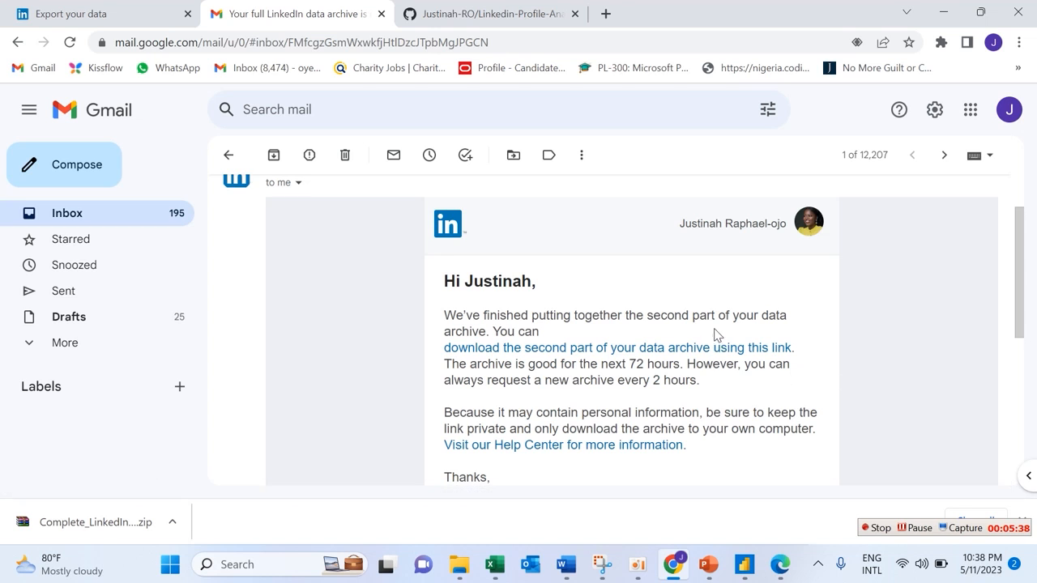
left_click(701, 353)
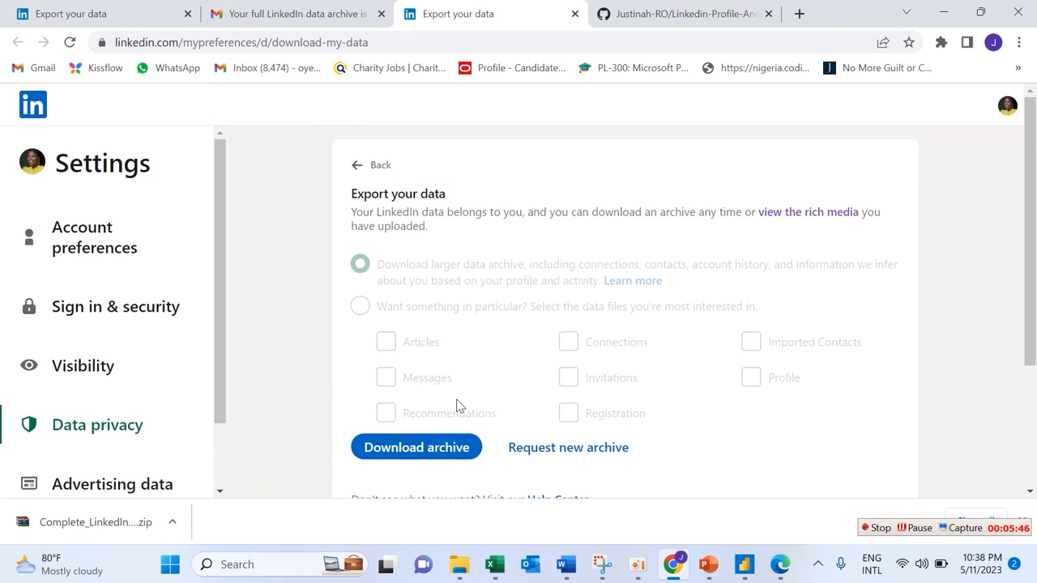
left_click(463, 449)
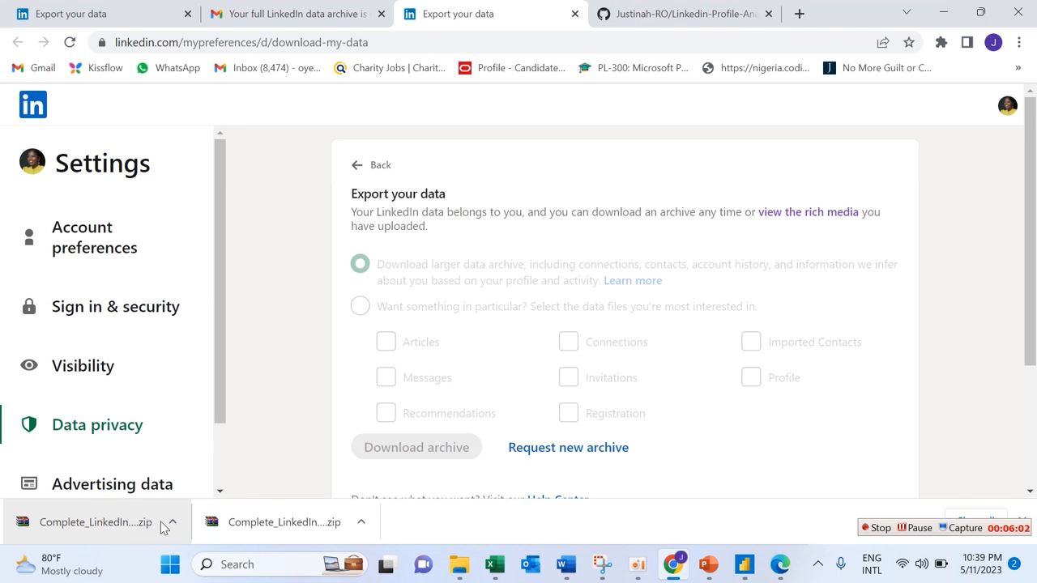
Switch to File Explorer and open the extracted Complete_LinkedInDataExport_05-11-2023 folder in Downloads to review its files.
mouse_move(459, 564)
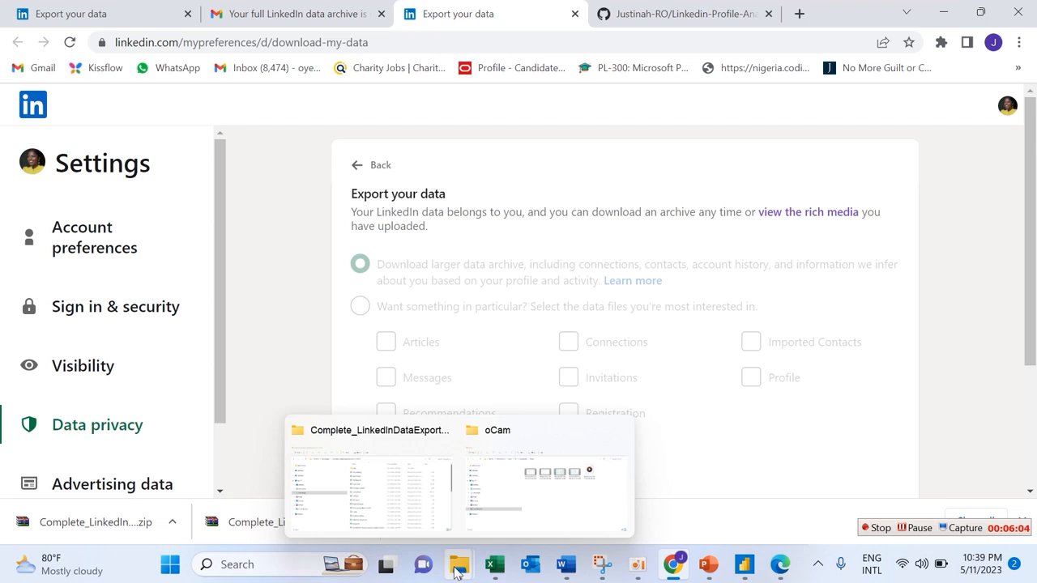
left_click(392, 487)
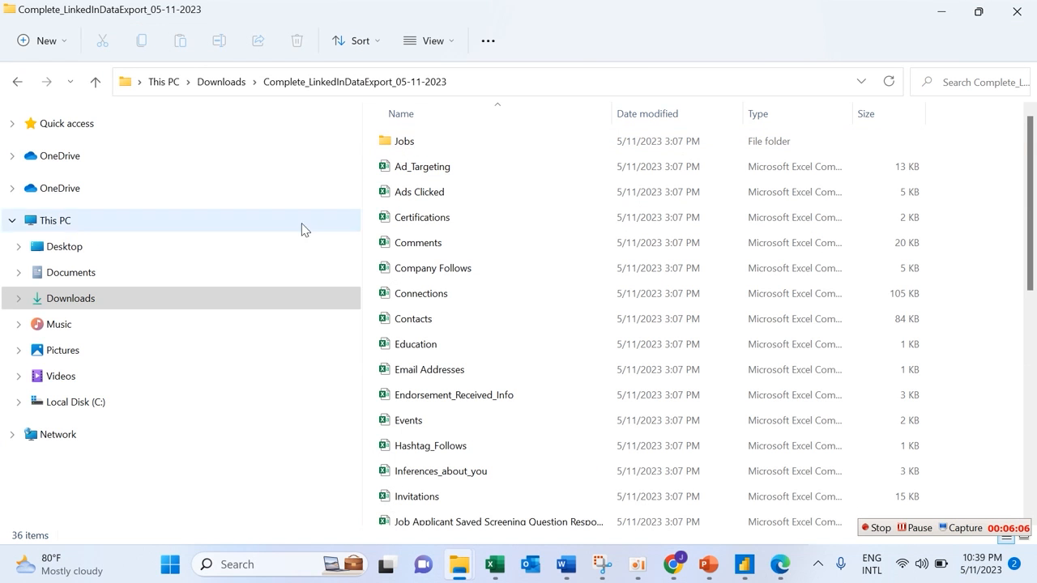
left_click(257, 298)
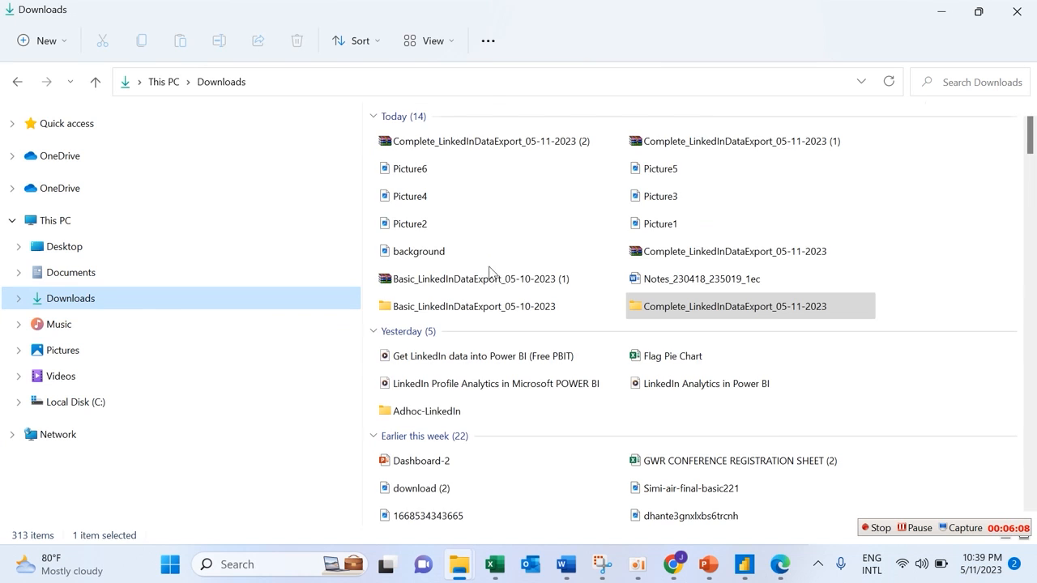
left_click(721, 311)
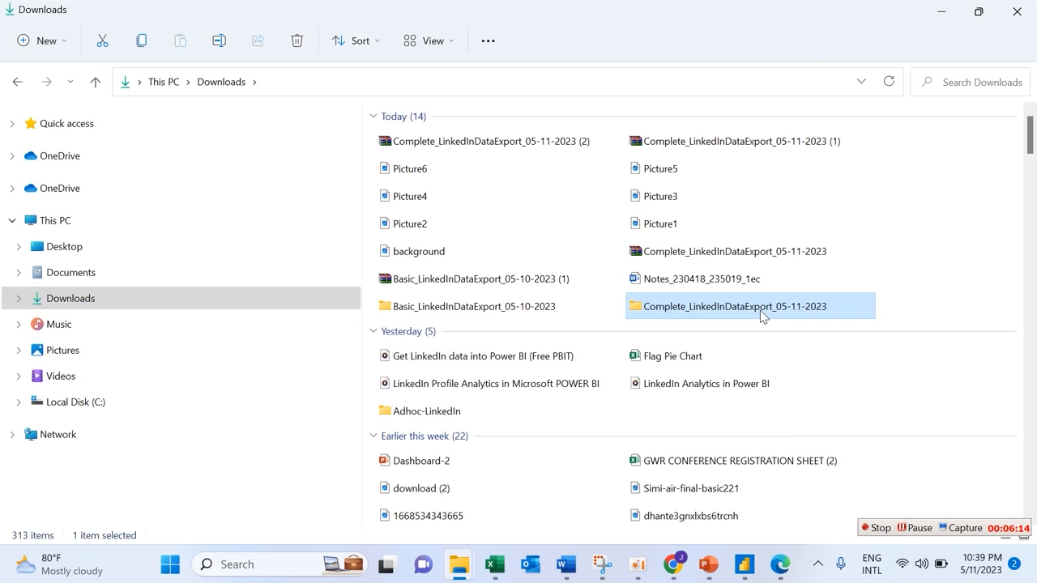
double_click(759, 308)
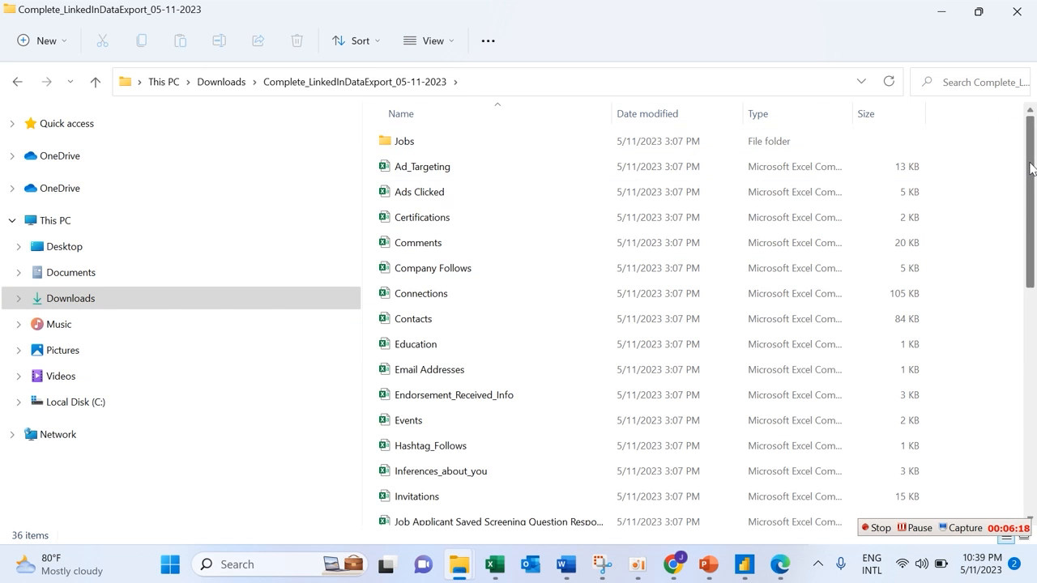
left_click_drag(1031, 170, 1002, 7)
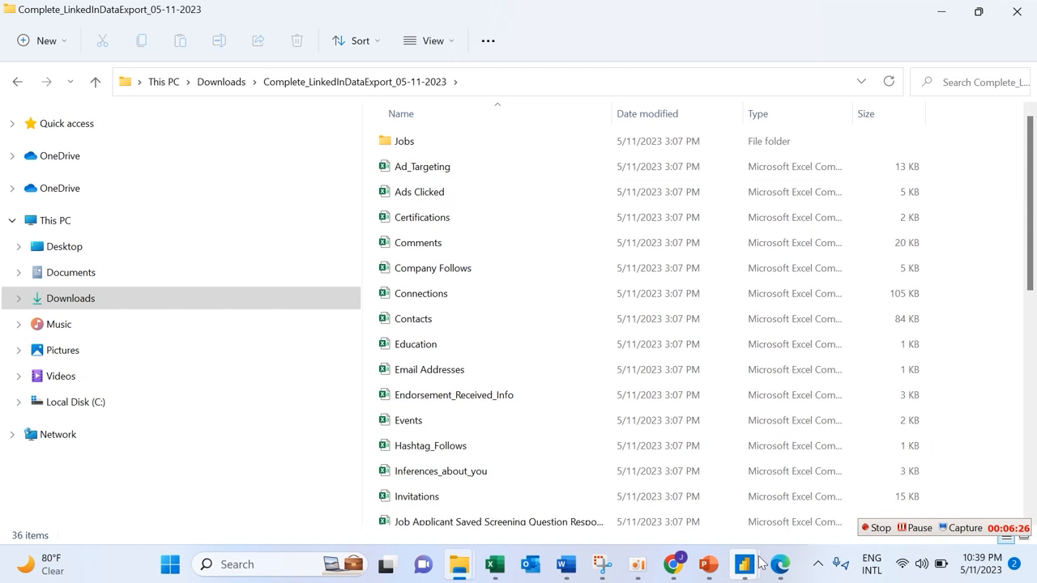
Switch to the untitled Power BI Desktop report and import Connections.csv as a Text/CSV source, opening it in Power Query for transformation.
mouse_move(743, 572)
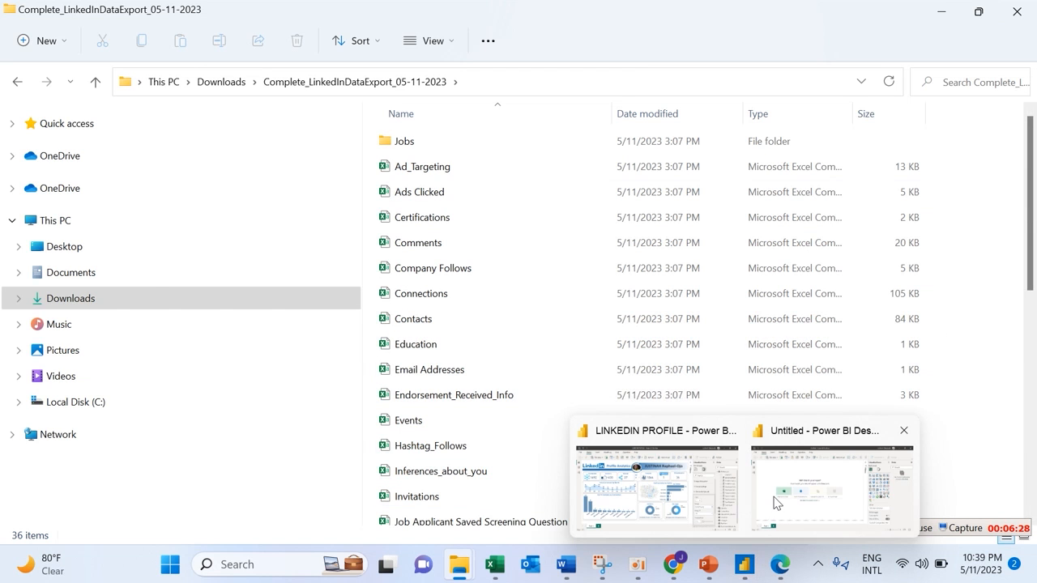
left_click(830, 478)
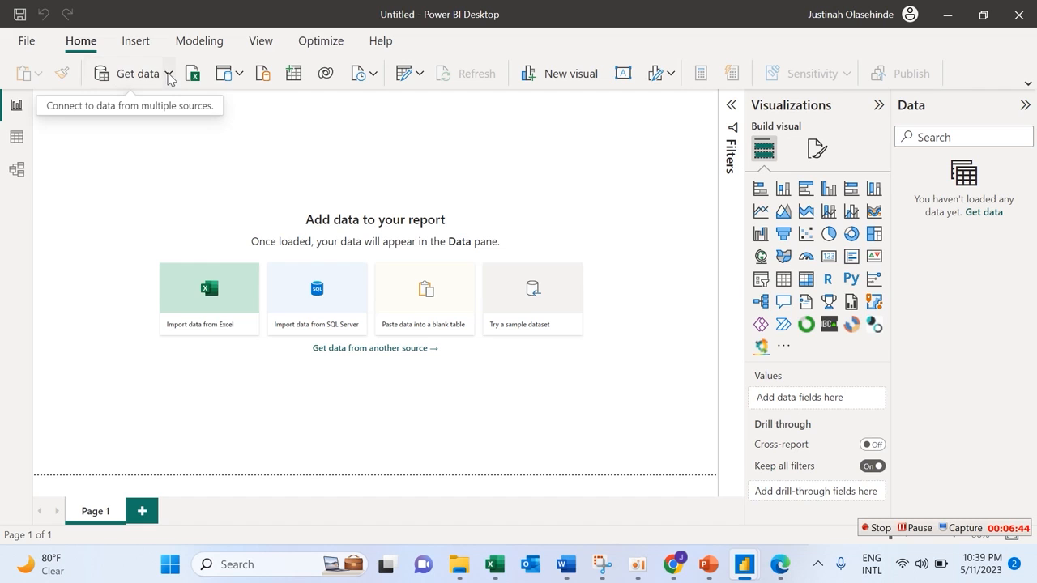
left_click(169, 74)
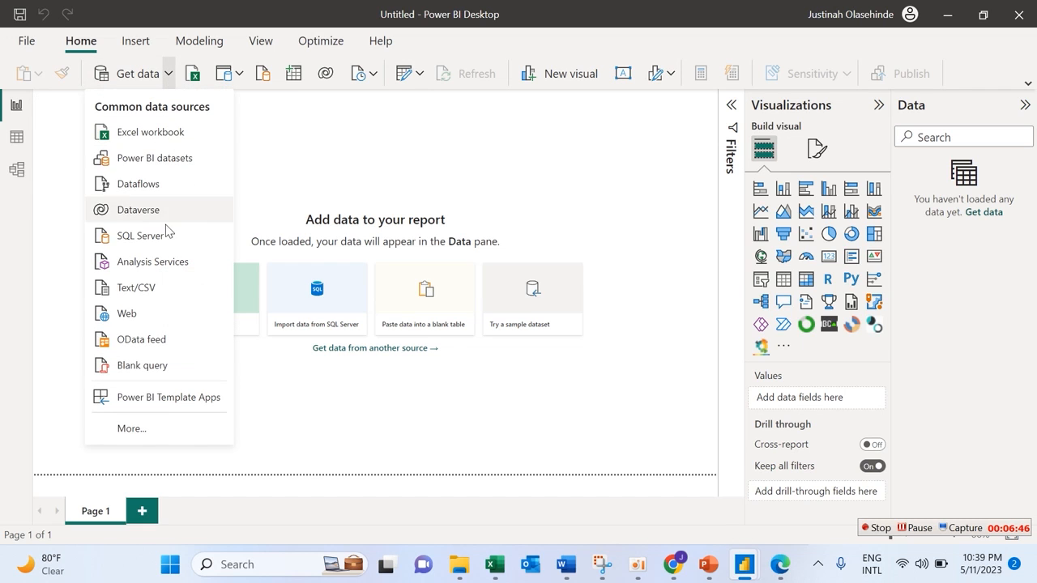
left_click(168, 288)
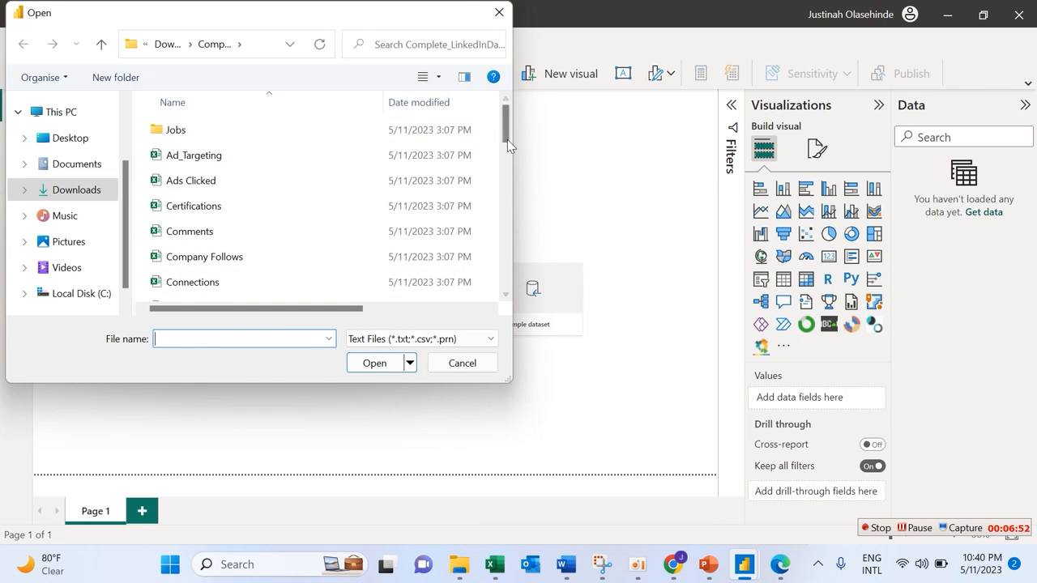
scroll(381, 162, "down", 3)
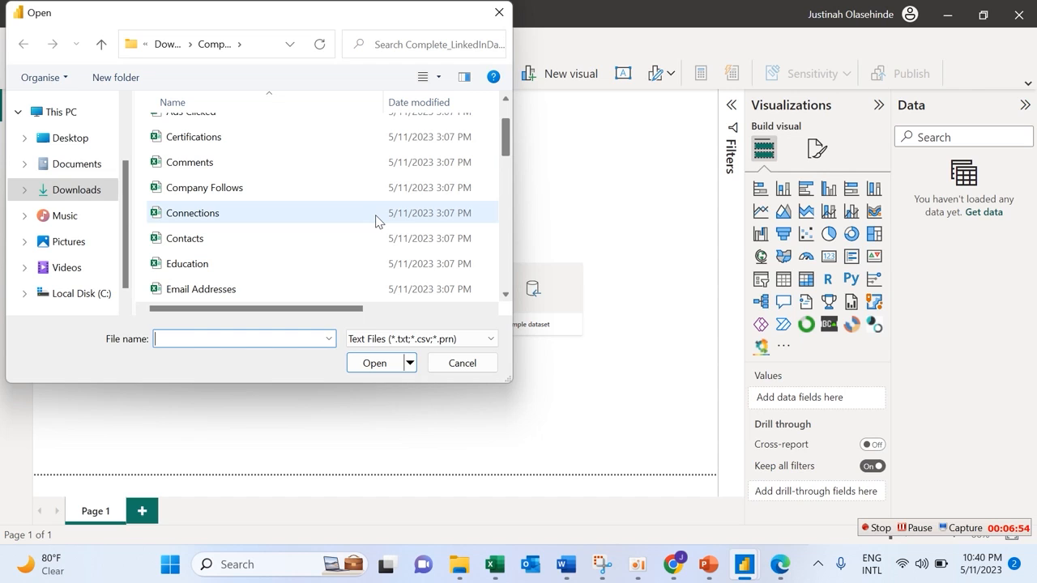
left_click(309, 213)
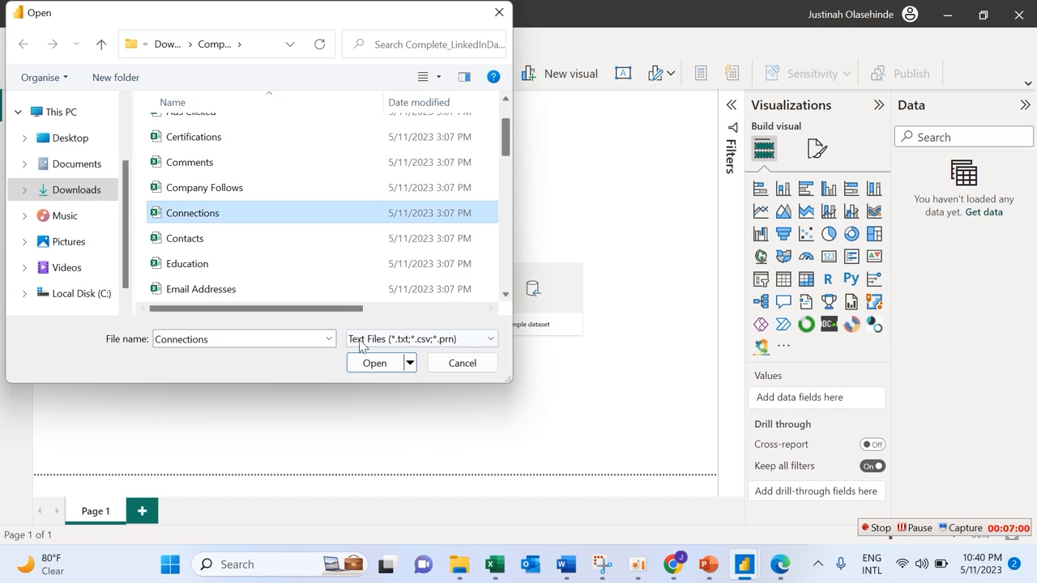
left_click(366, 368)
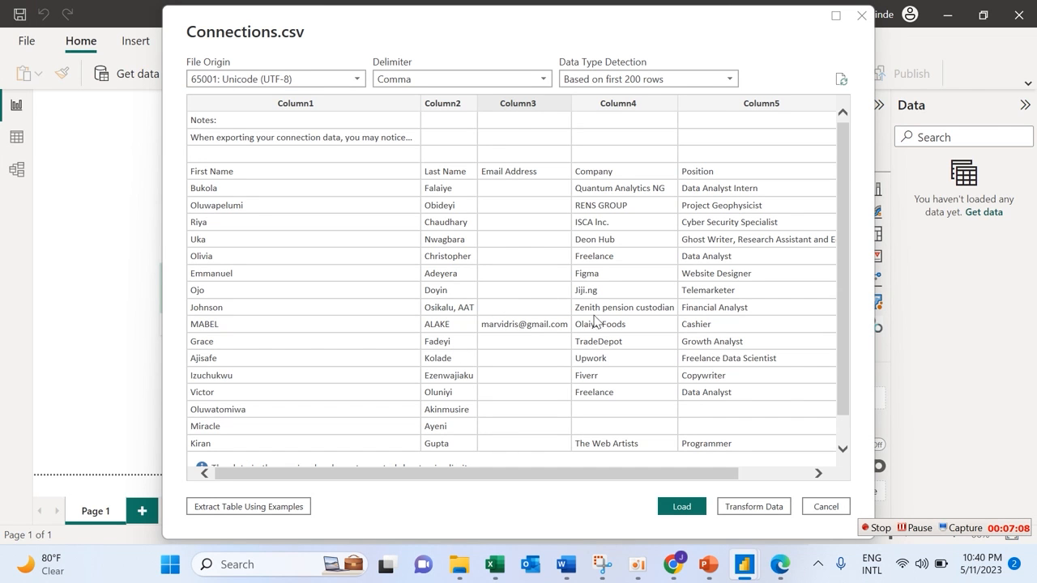
left_click(745, 508)
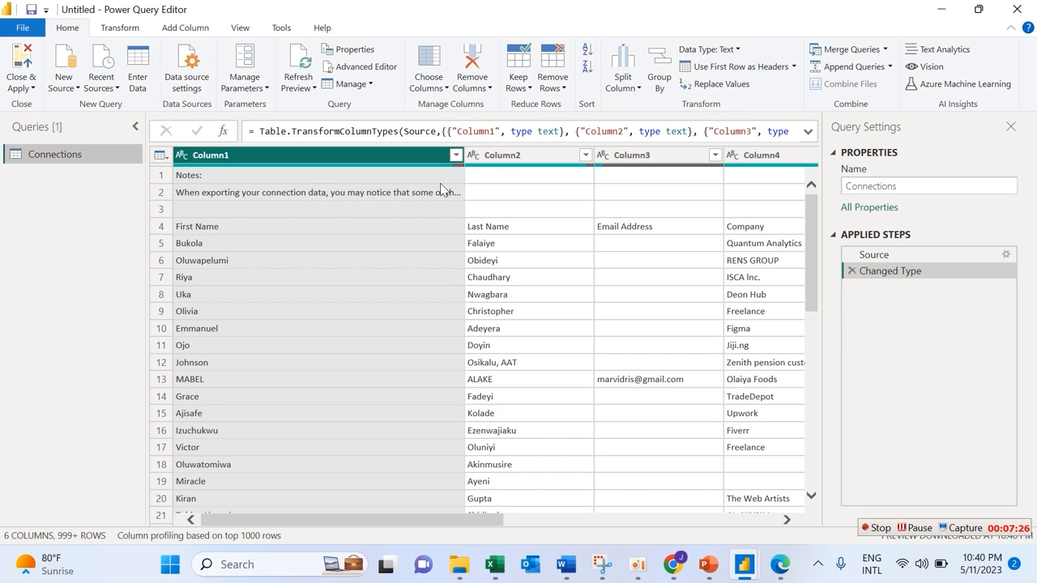
Remove the top 3 rows from the Connections query and promote the first remaining row to column headers.
left_click(556, 95)
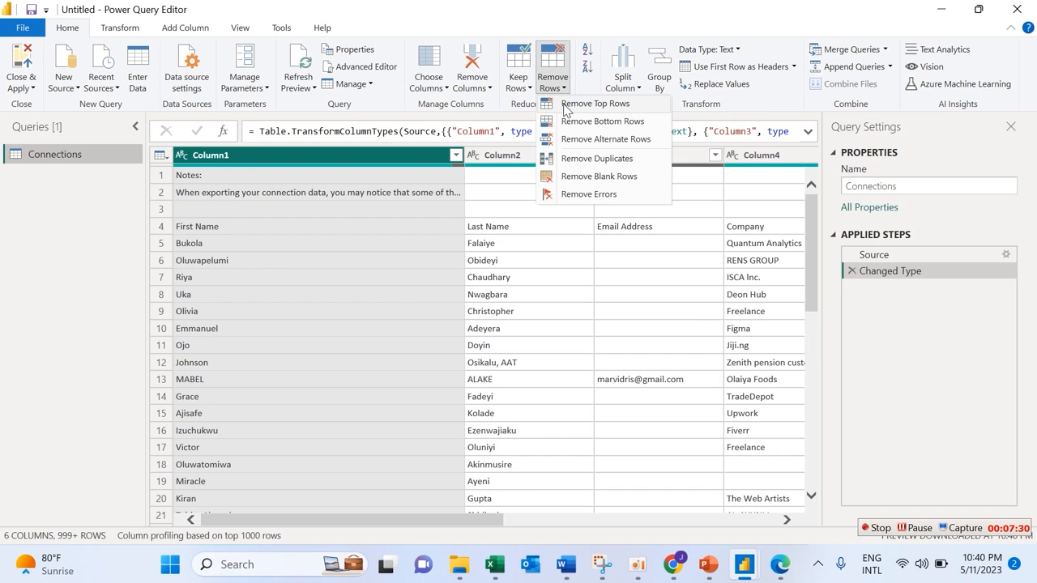
left_click(566, 103)
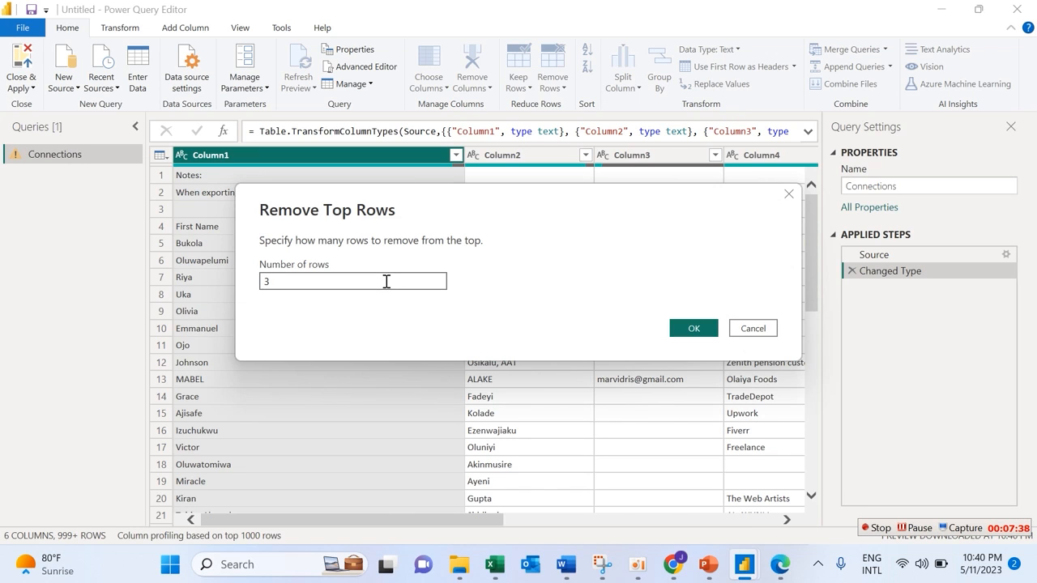
left_click(694, 328)
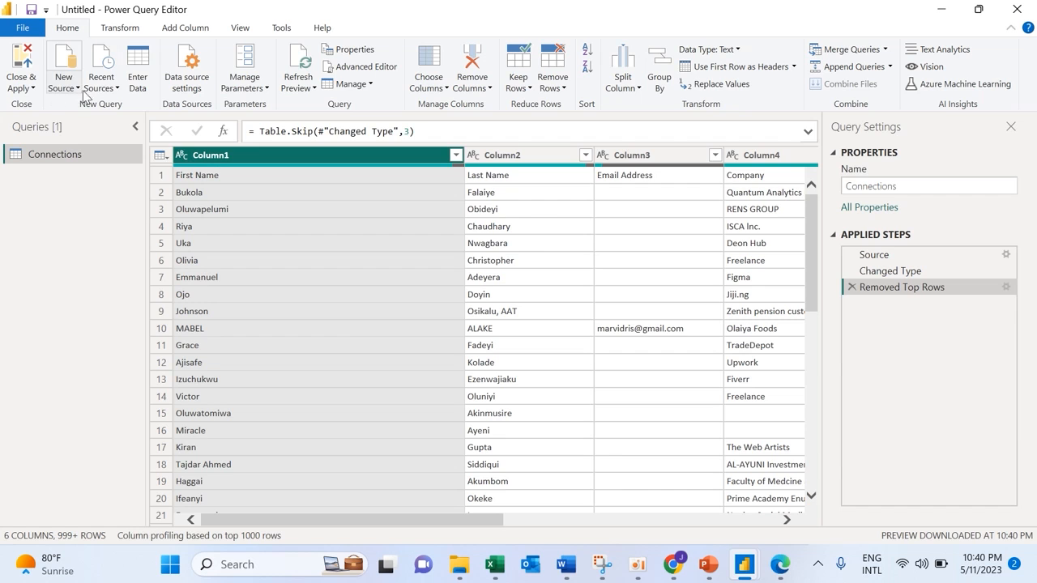
left_click(119, 28)
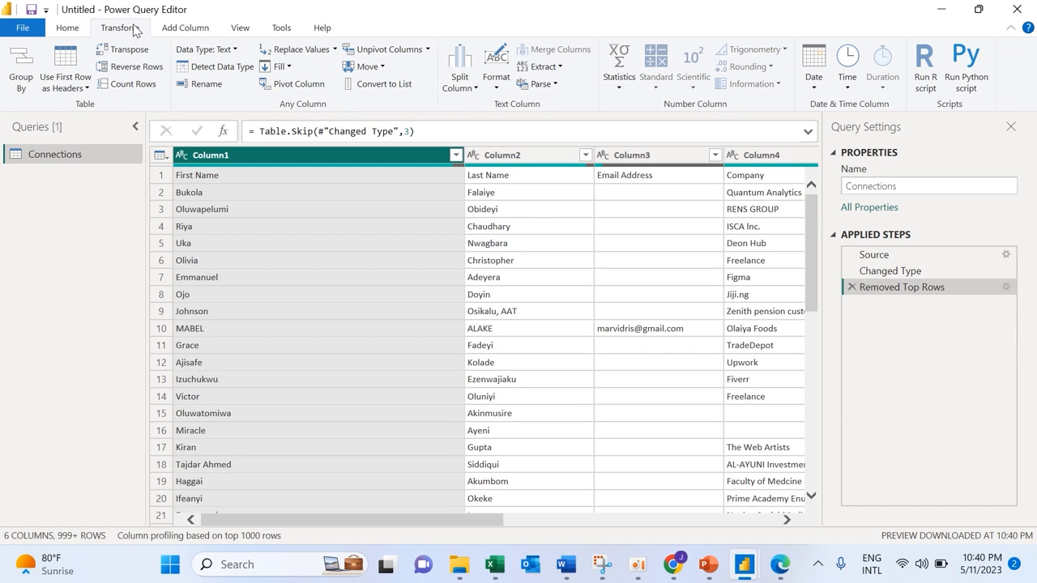
left_click(88, 87)
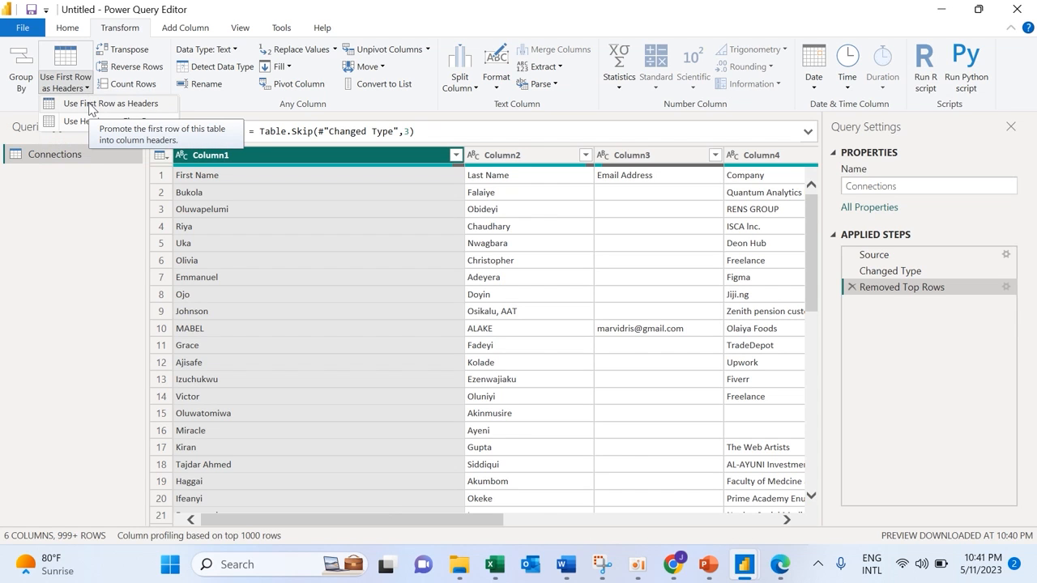
left_click(89, 107)
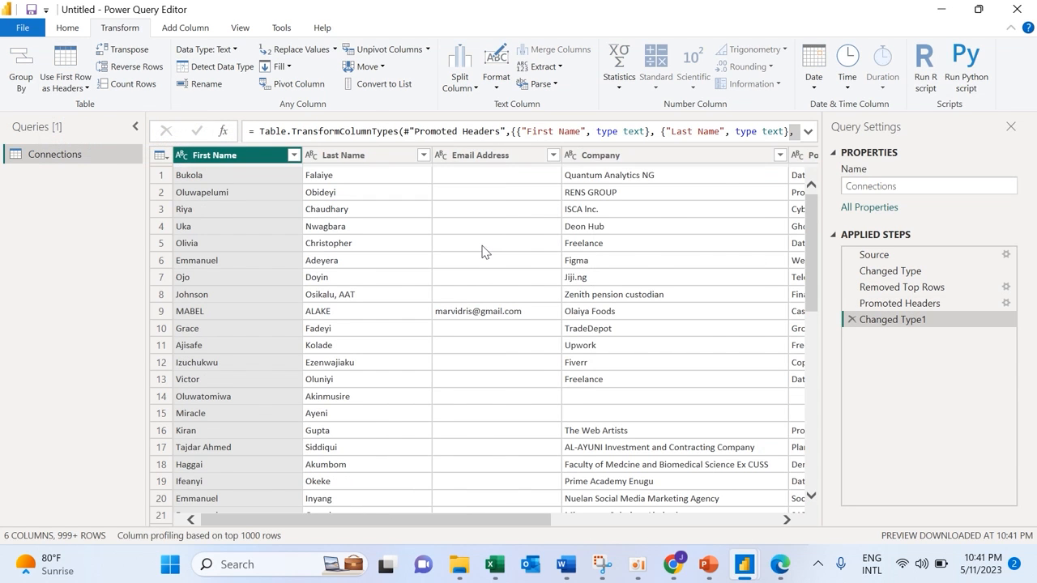
Remove the Email Address column from the Connections query.
left_click_drag(480, 522, 545, 523)
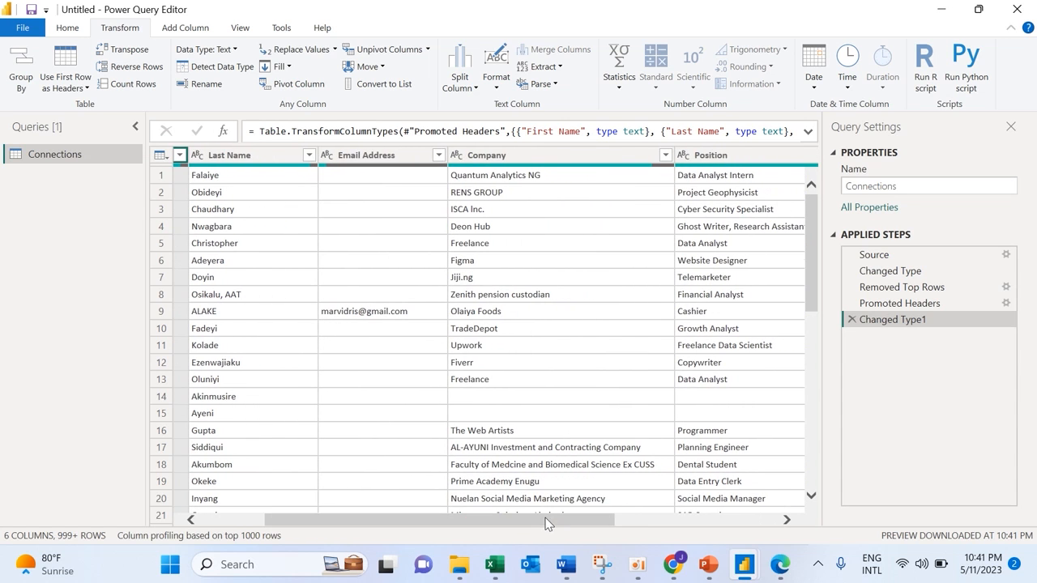
left_click(403, 158)
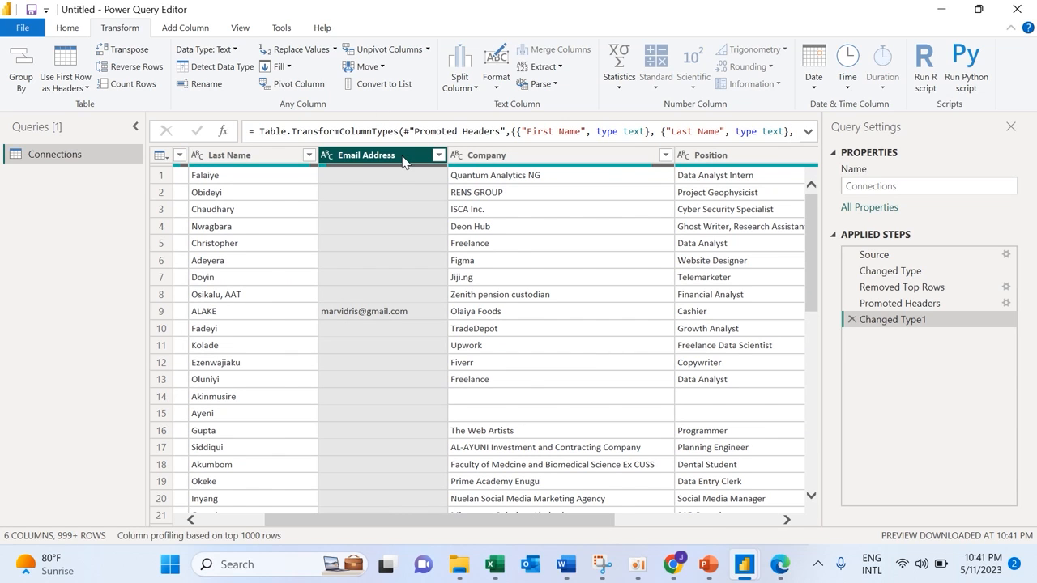
right_click(402, 160)
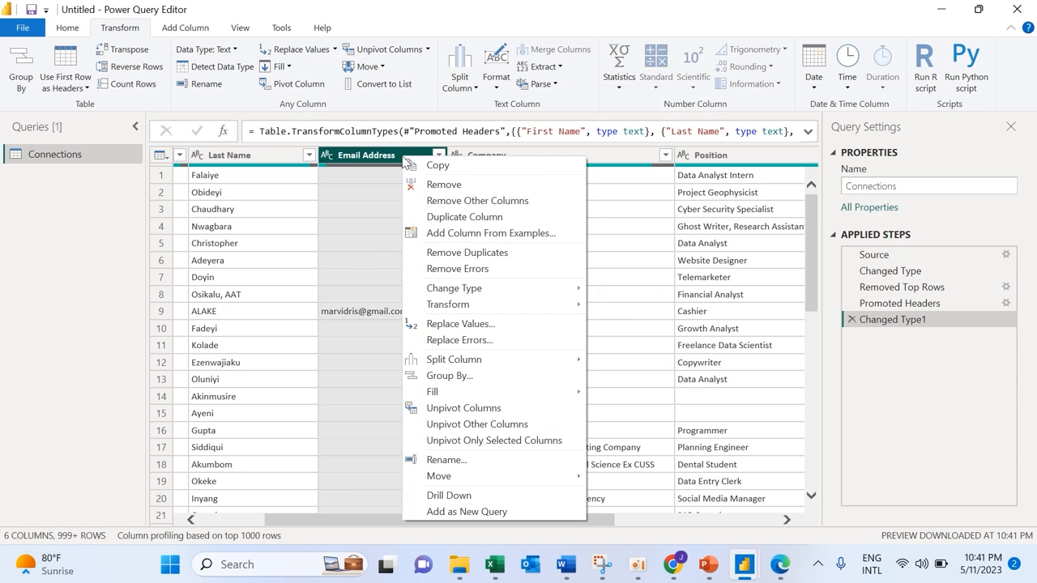
left_click(488, 187)
left_click_drag(553, 515, 471, 229)
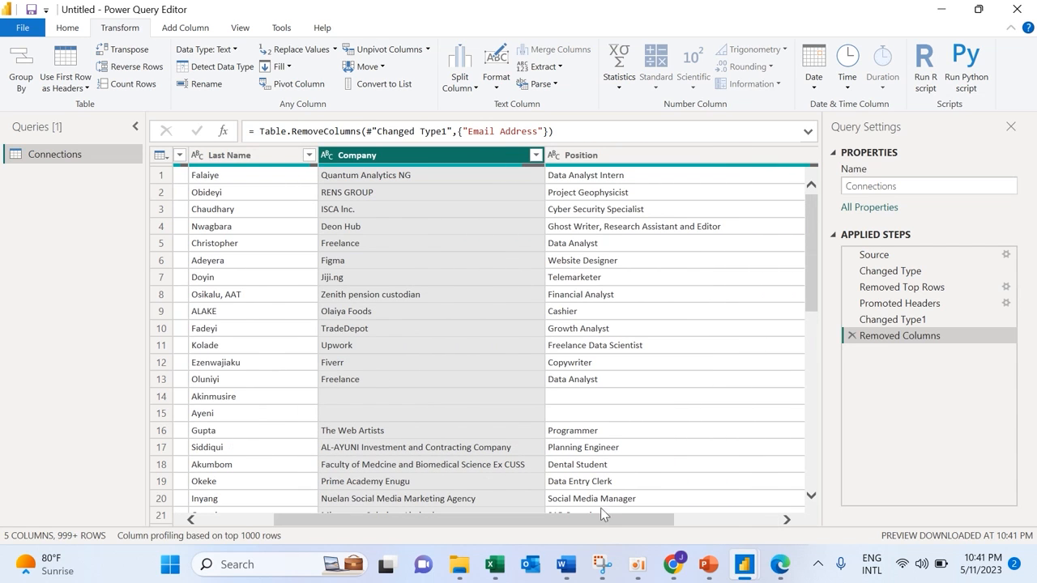
left_click_drag(604, 521, 333, 520)
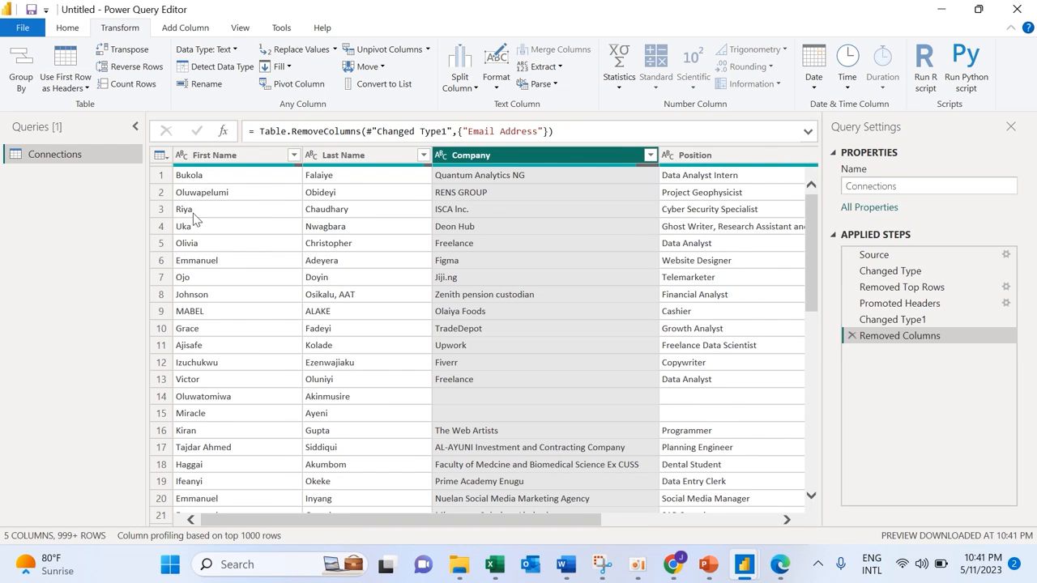
Close the Power Query Editor and apply the Connections query changes to the report.
left_click(68, 29)
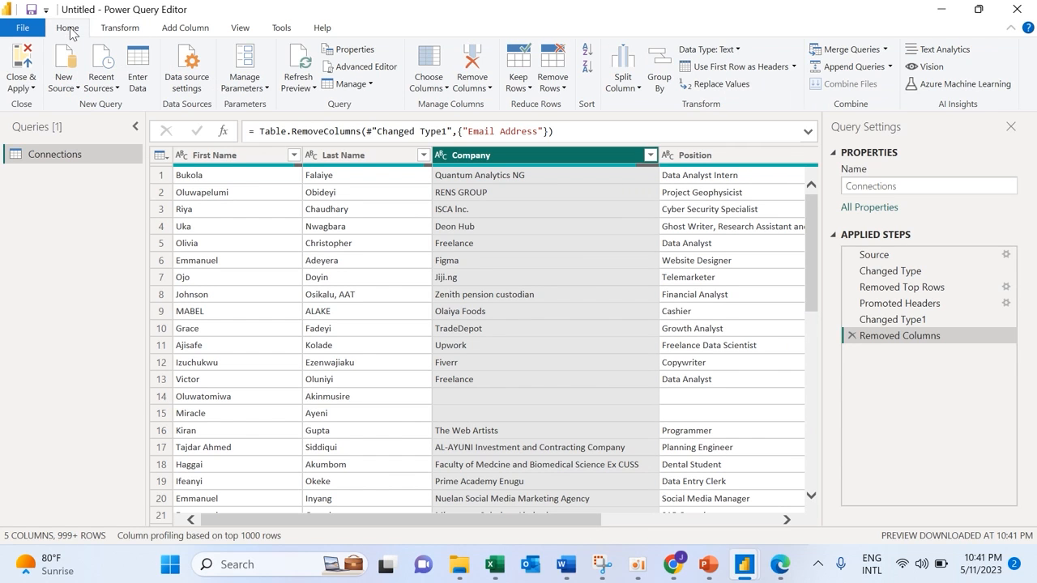
left_click(34, 89)
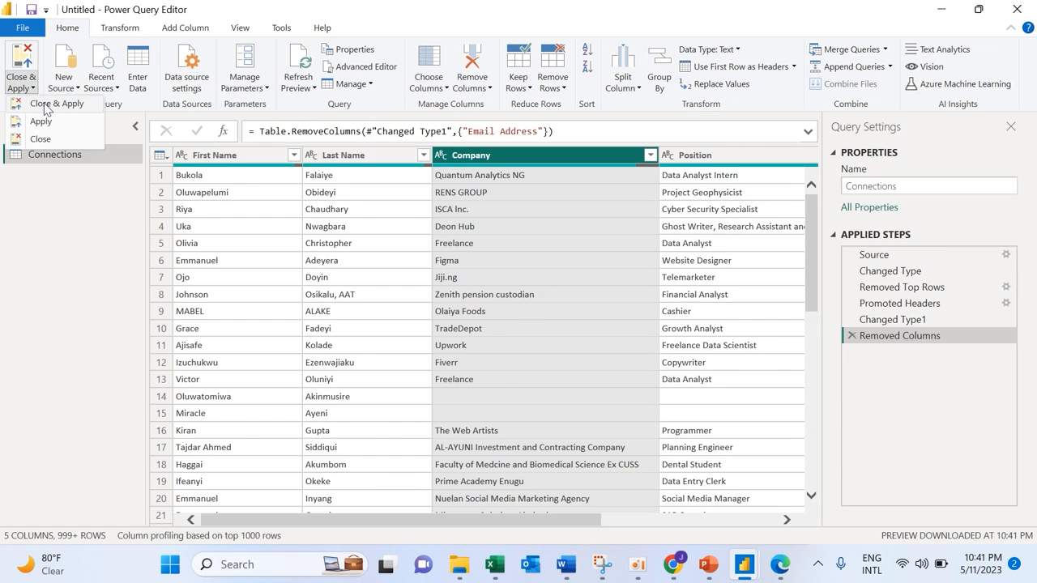
left_click(44, 103)
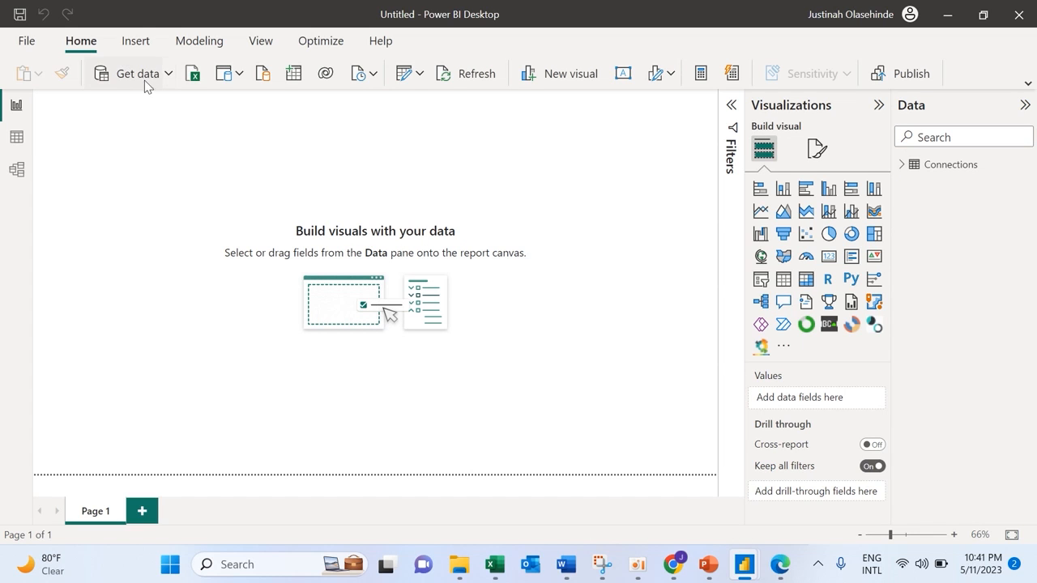
Import Endorsement_Received_Info.csv as a Text/CSV source and open it in Power Query for transformation.
left_click(167, 73)
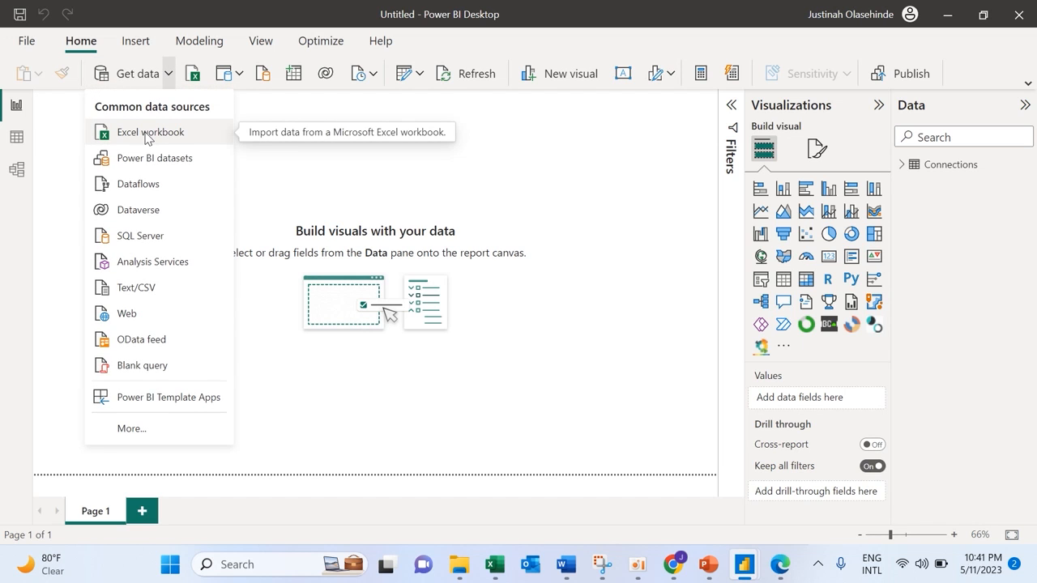
left_click(157, 296)
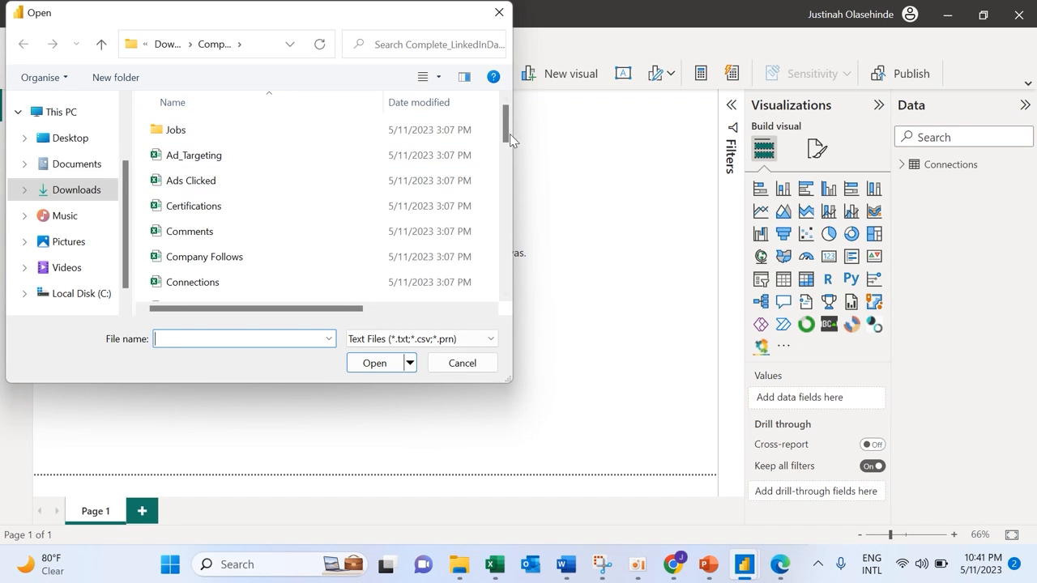
left_click_drag(508, 133, 503, 177)
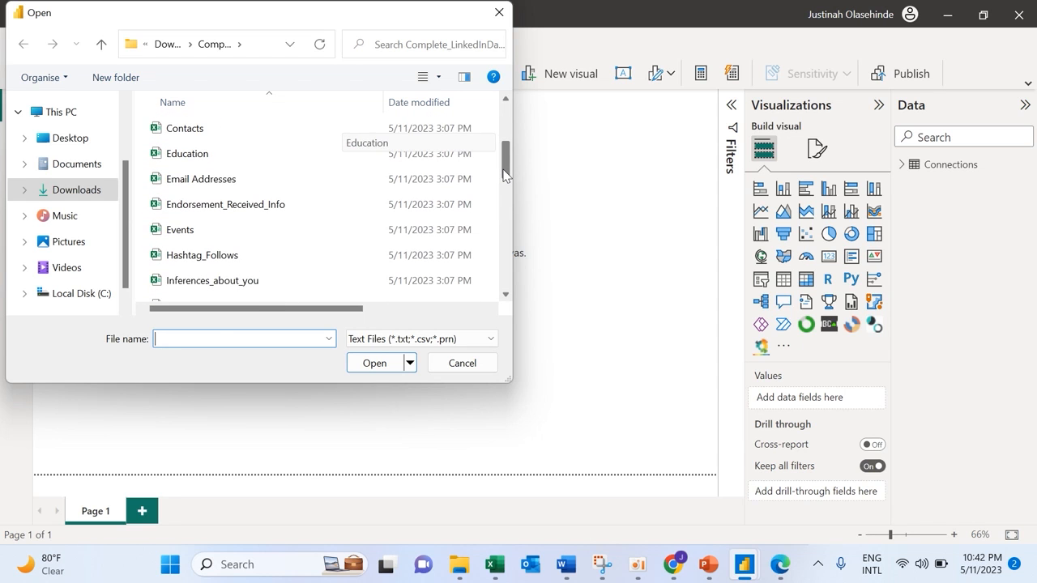
left_click(263, 210)
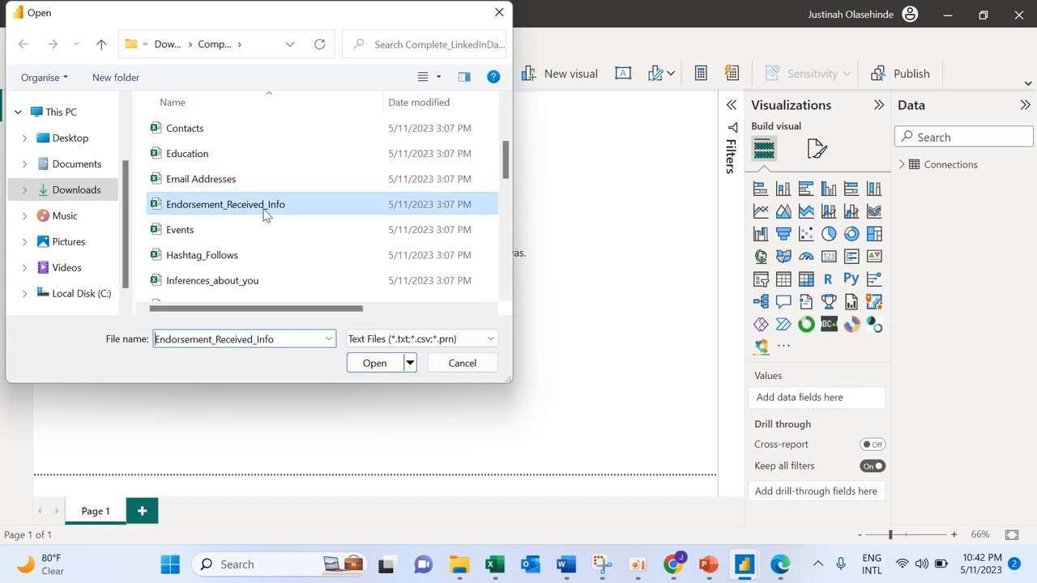
left_click(375, 364)
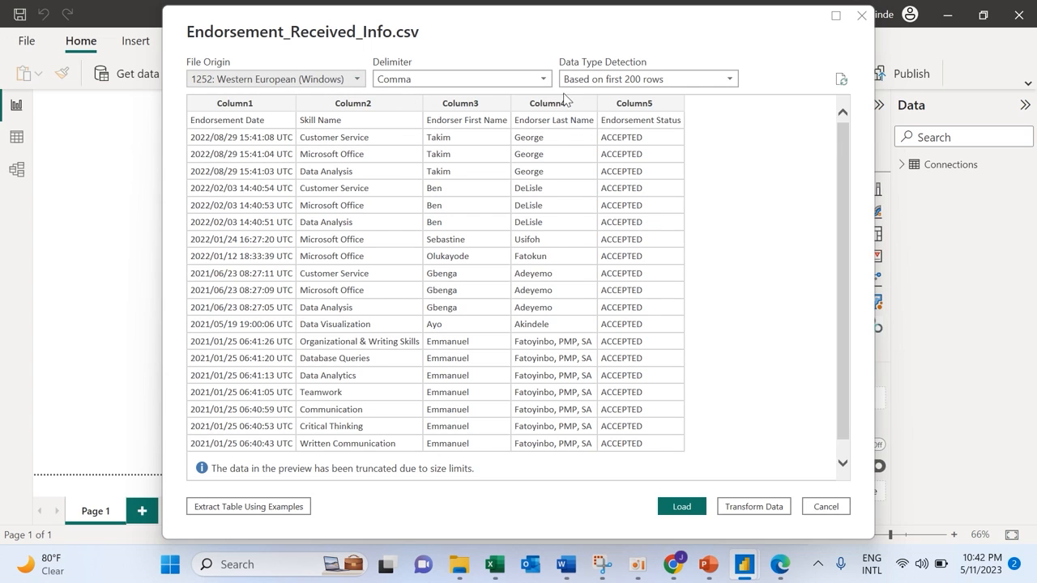
left_click(746, 508)
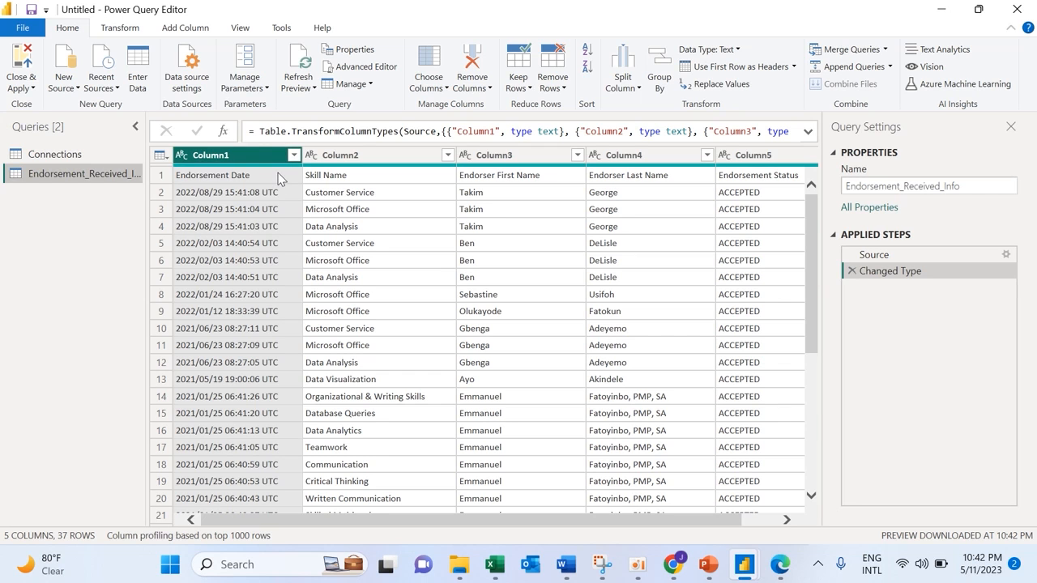
Split Column1 of the endorsement query, which holds the endorsement date, by space at each occurrence of the delimiter.
left_click(279, 178)
left_click(268, 159)
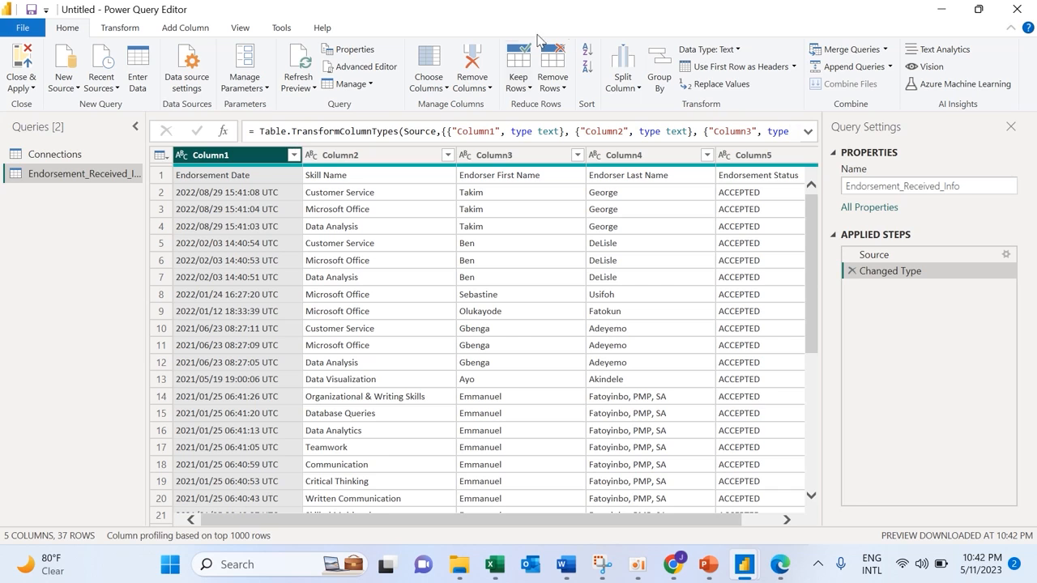
left_click(639, 87)
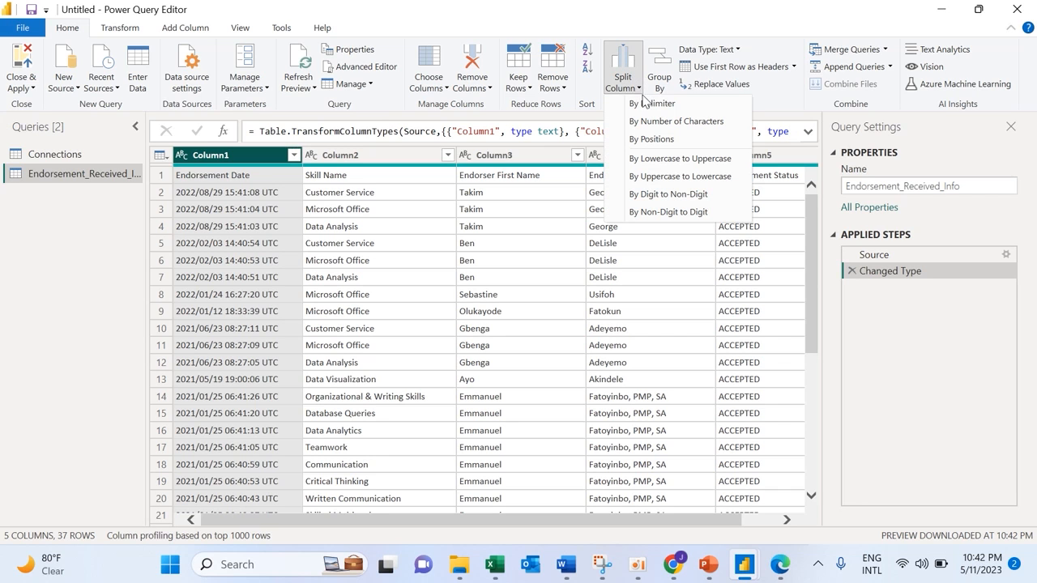
left_click(653, 103)
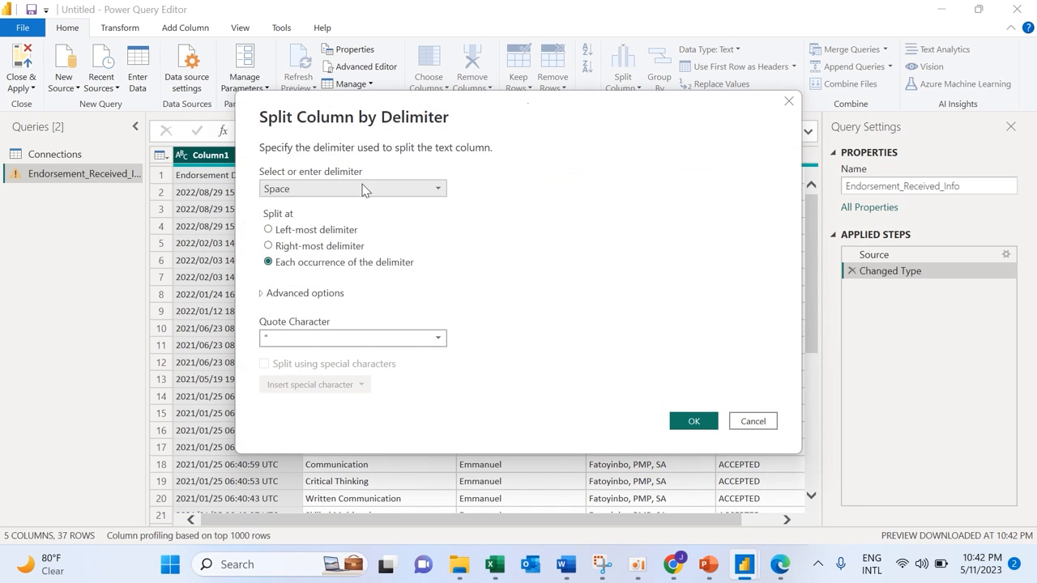
left_click(334, 193)
left_click(334, 193)
left_click(694, 422)
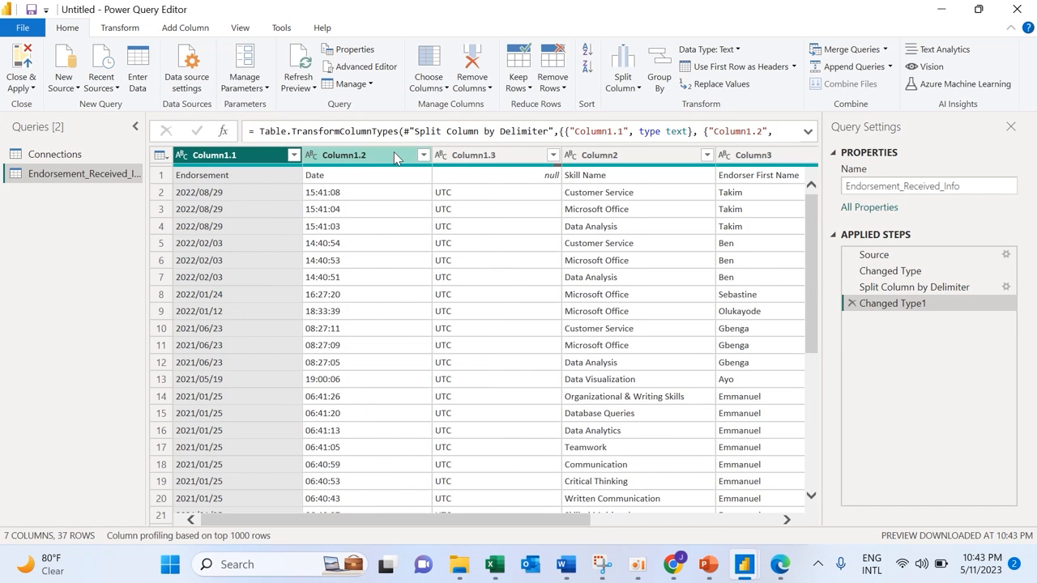
Remove Column1.3, which holds the UTC text, from the Endorsement_Received_Info query.
left_click(464, 158)
right_click(464, 159)
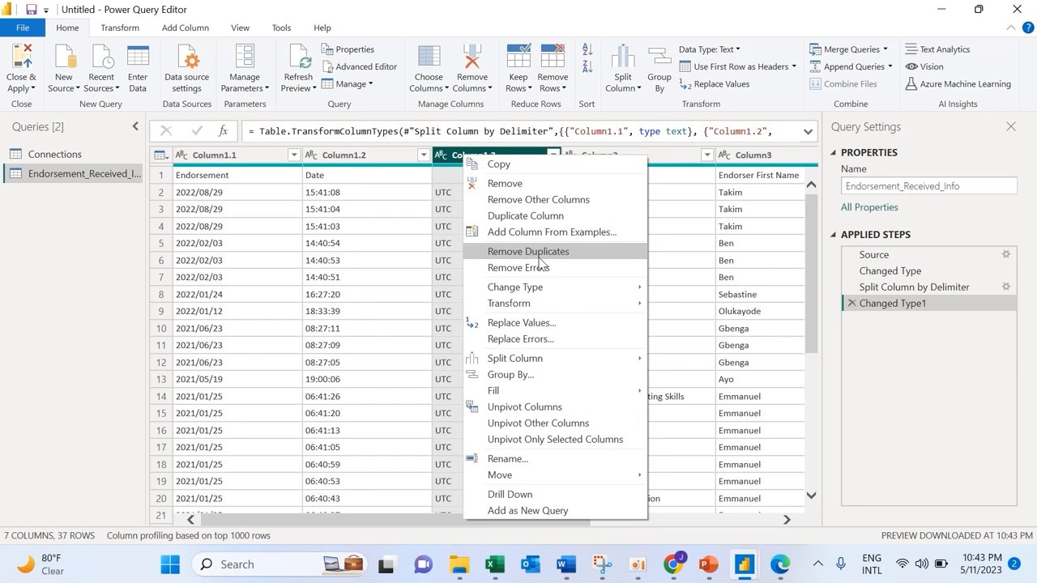
left_click(530, 184)
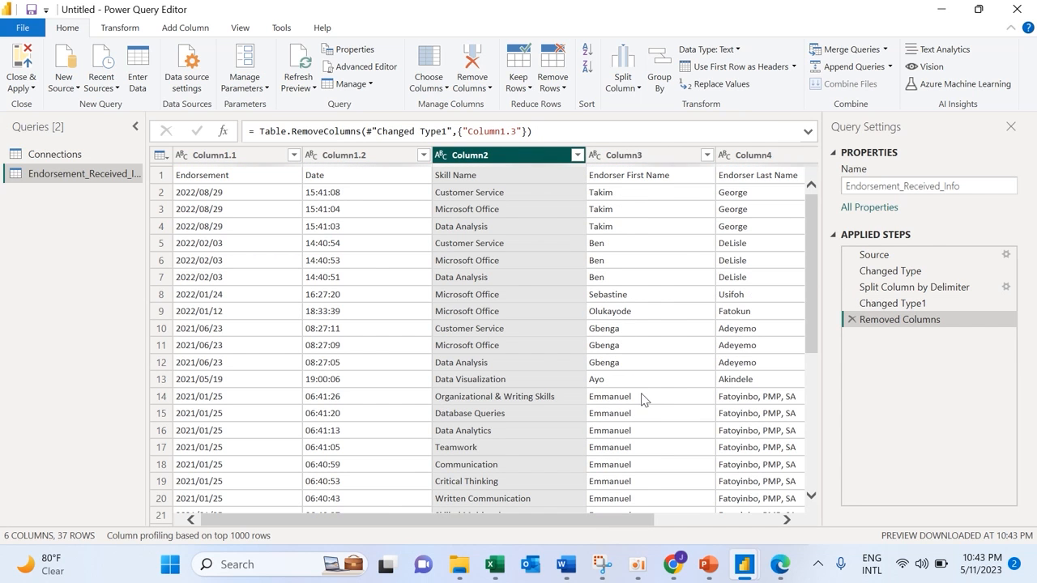
left_click_drag(585, 520, 299, 499)
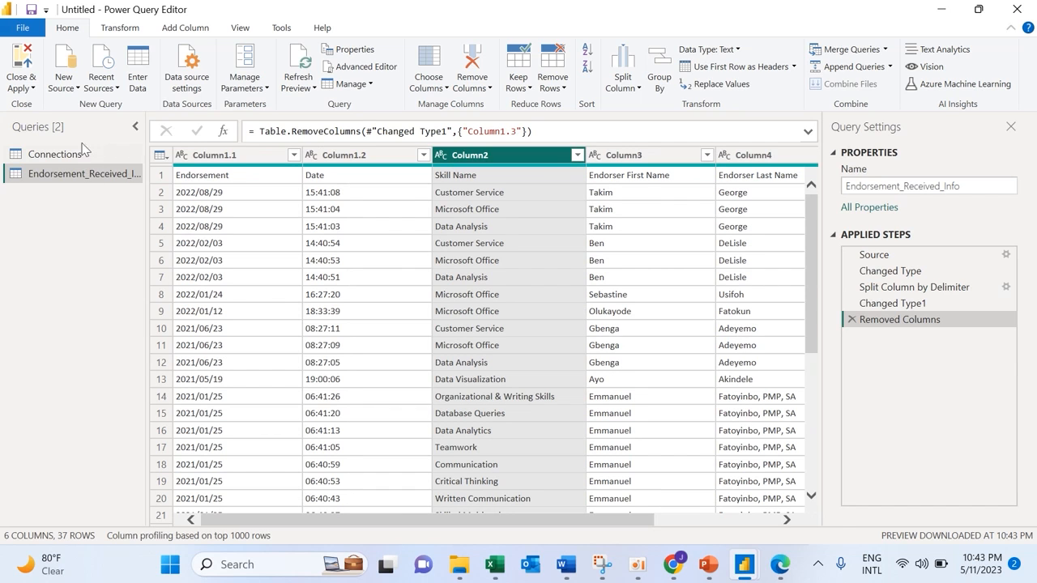
Promote the first row of the Endorsement_Received_Info query to column headers.
left_click(125, 31)
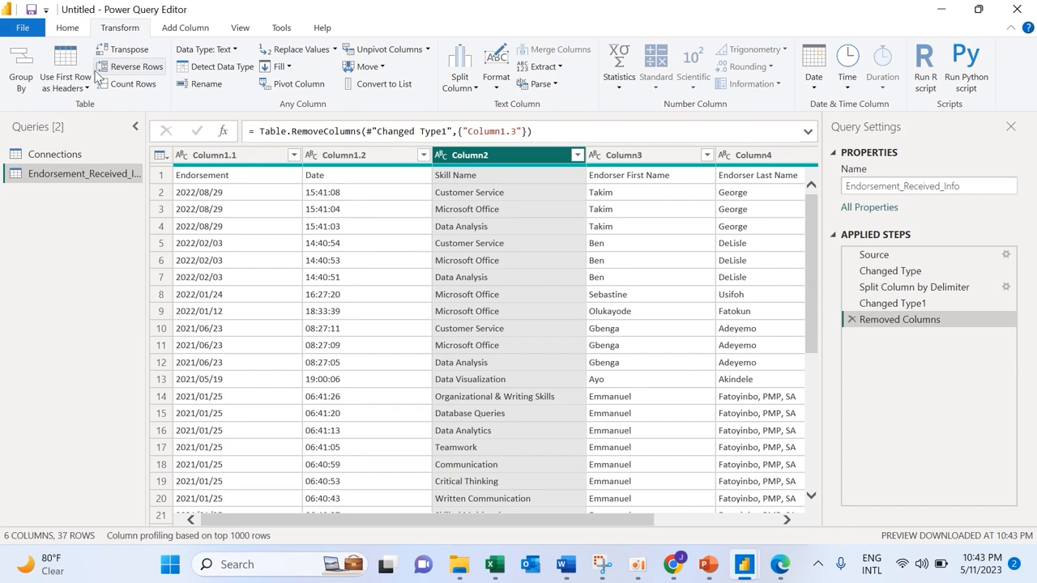
left_click(67, 86)
left_click(91, 105)
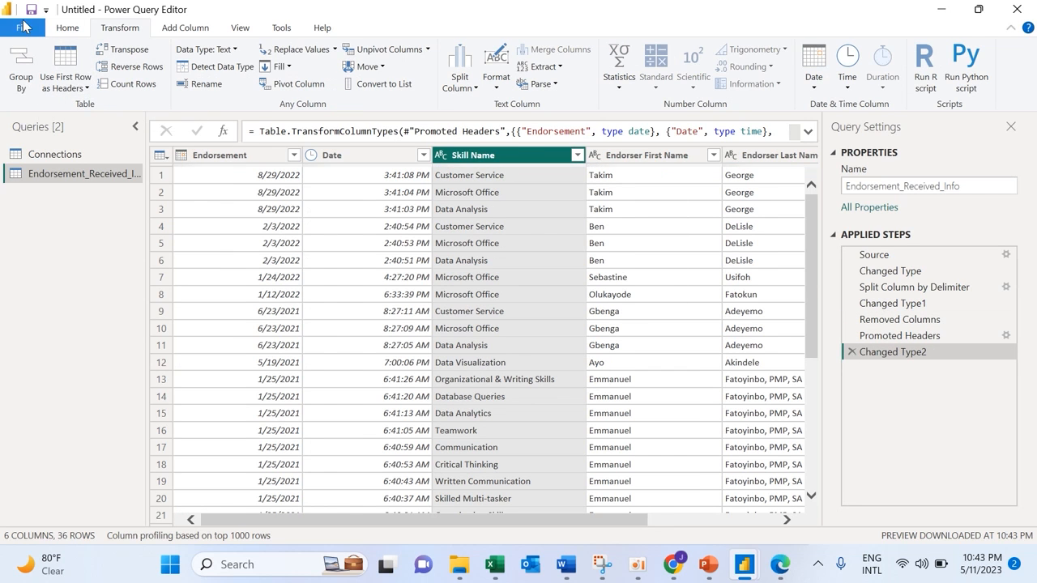
Close the Power Query Editor and apply the Endorsement_Received_Info query changes to the report.
left_click(68, 27)
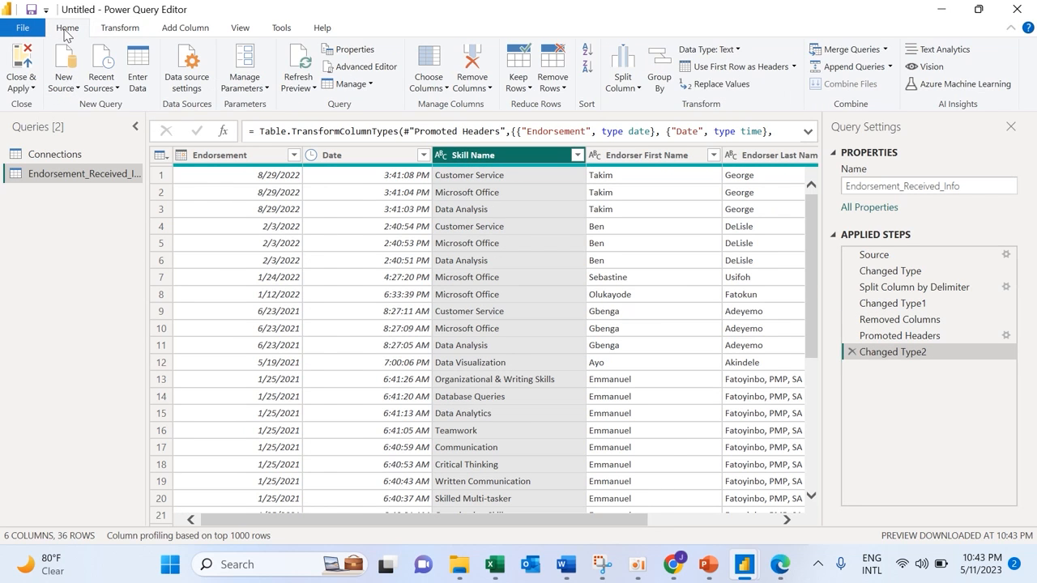
left_click(30, 90)
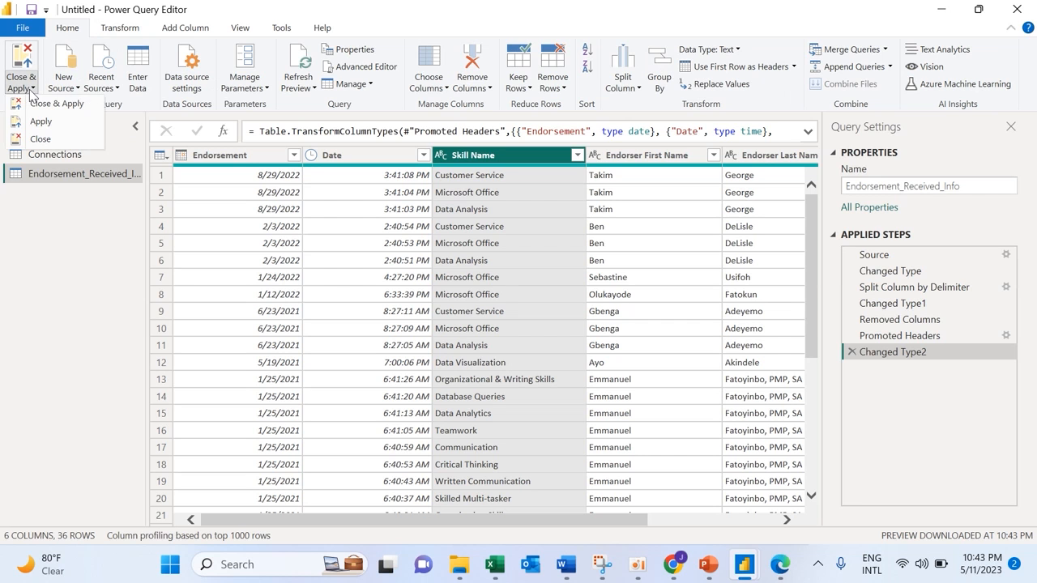
left_click(37, 101)
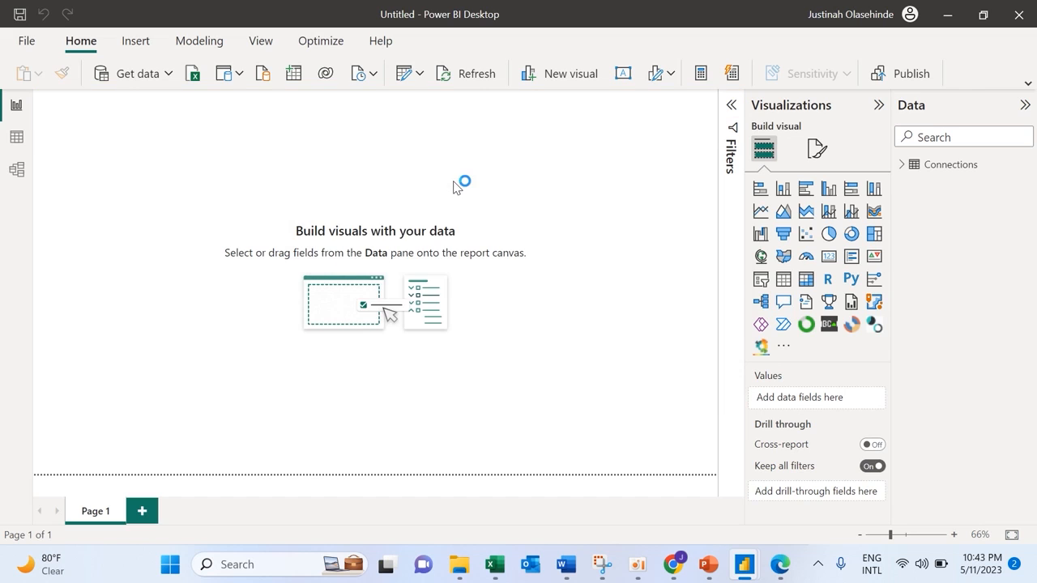
Import Invitations.csv as a Text/CSV source and open it in Power Query for transformation.
left_click(169, 73)
left_click(169, 290)
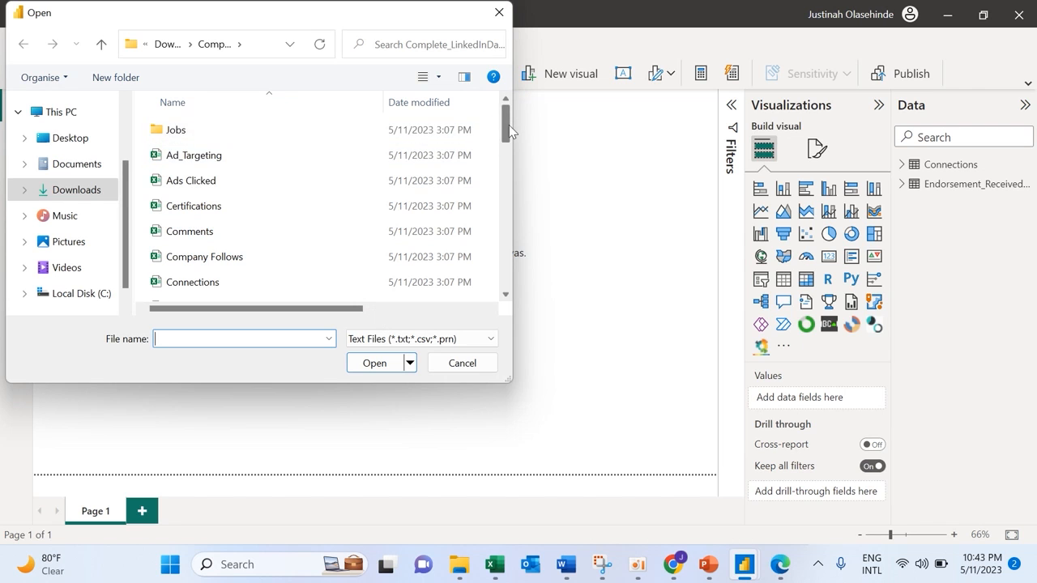
left_click_drag(506, 129, 498, 186)
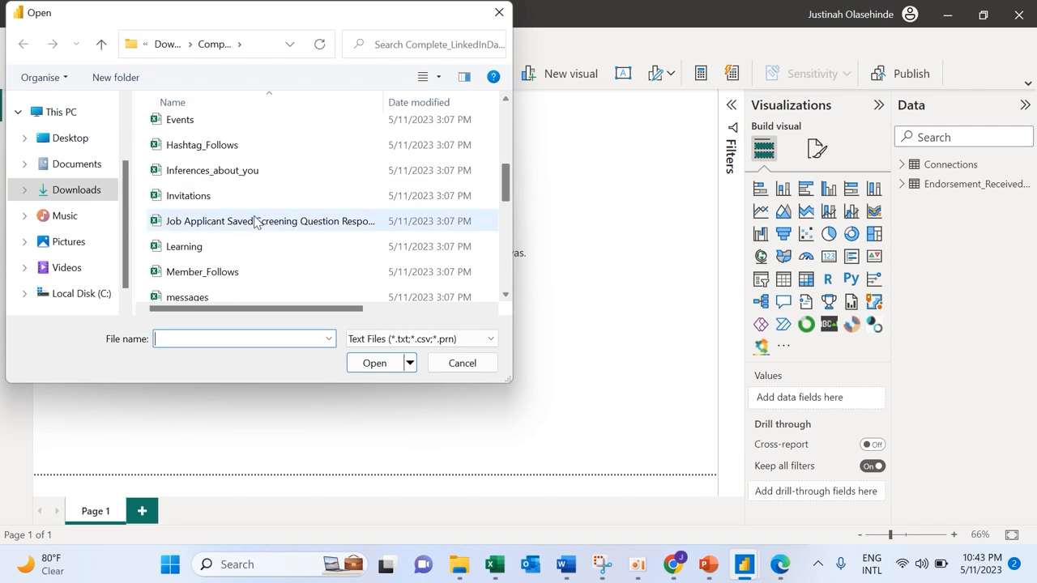
left_click(241, 200)
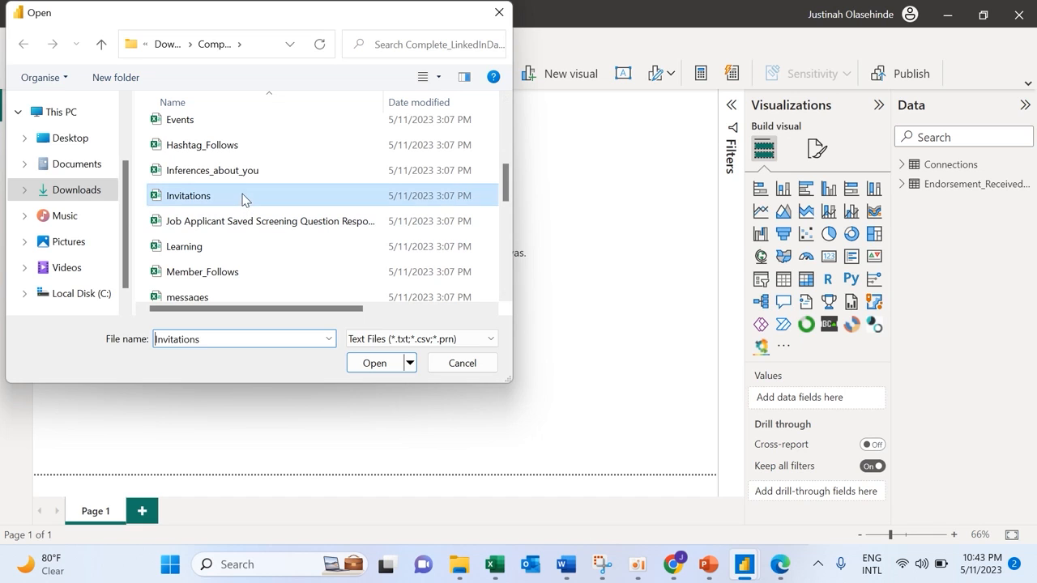
left_click(374, 363)
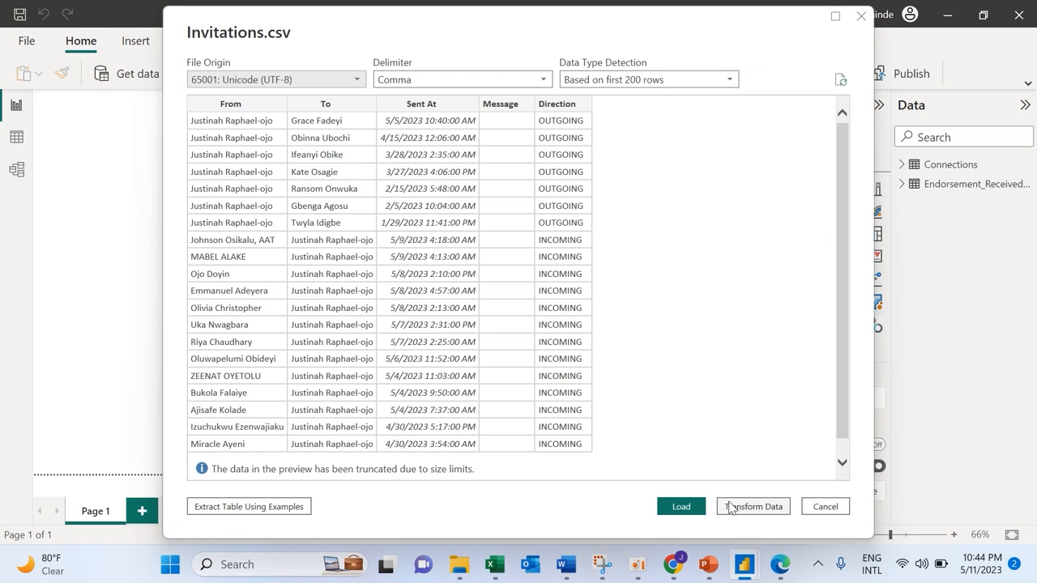
left_click(731, 507)
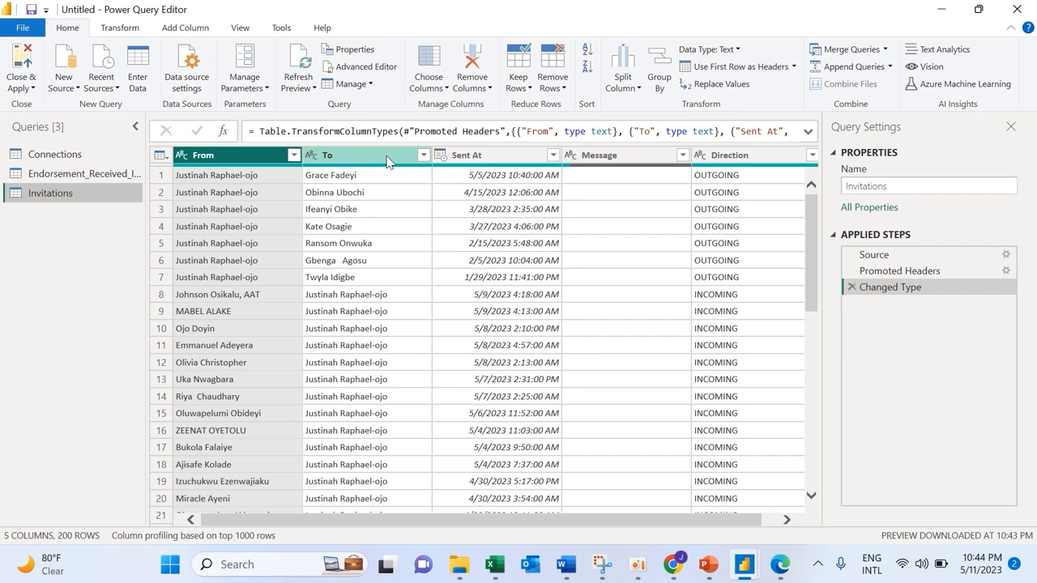
Split the Sent At column of the Invitations query by space at each occurrence of the delimiter.
left_click(519, 160)
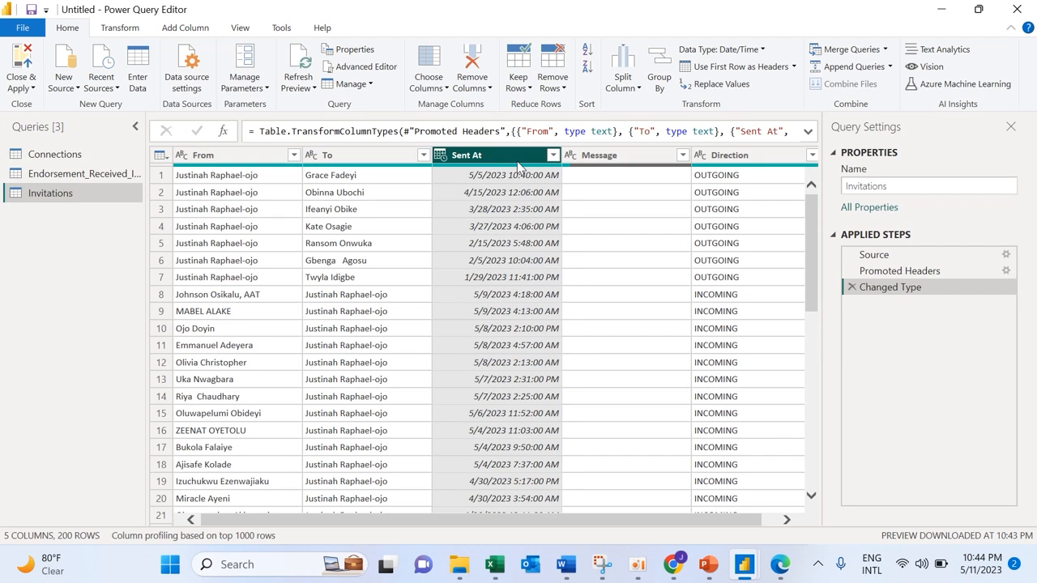
left_click(630, 88)
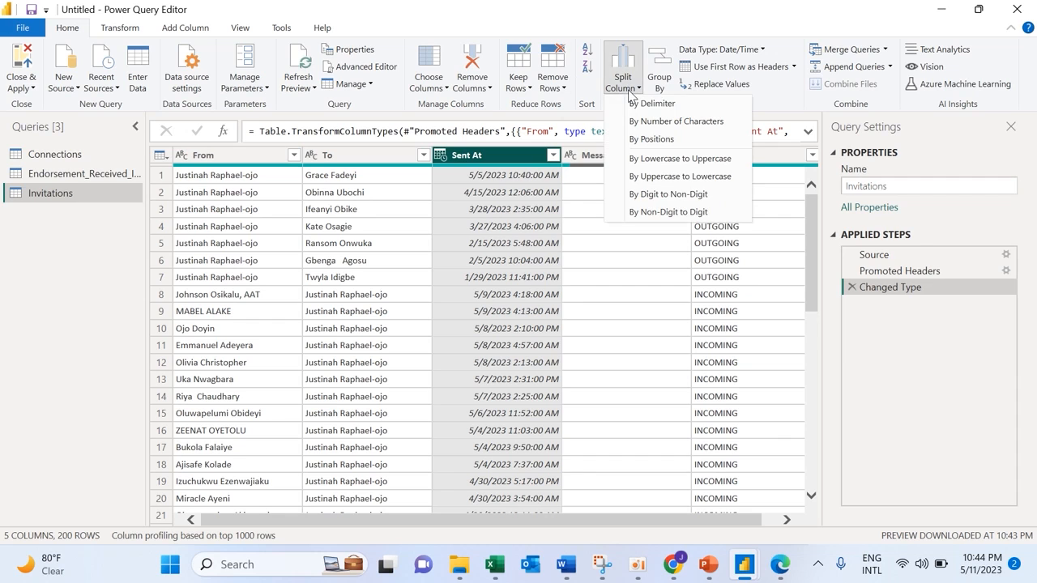
left_click(672, 111)
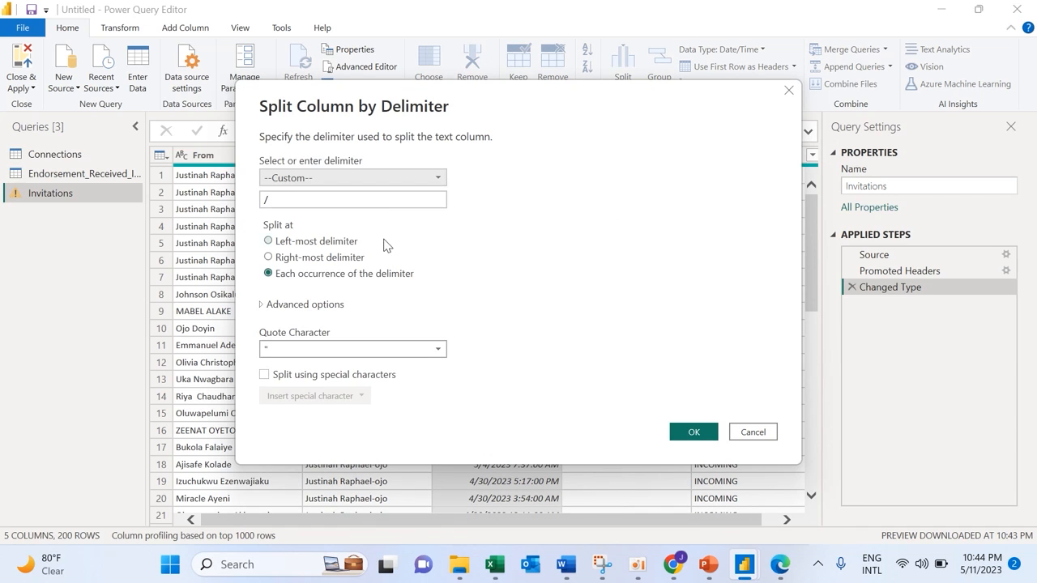
left_click(438, 178)
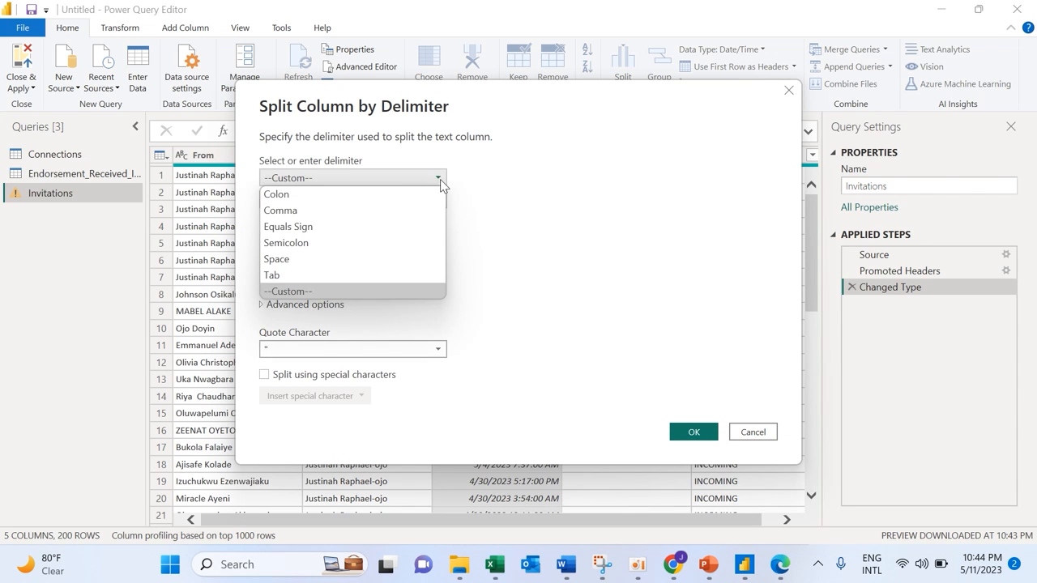
left_click(392, 260)
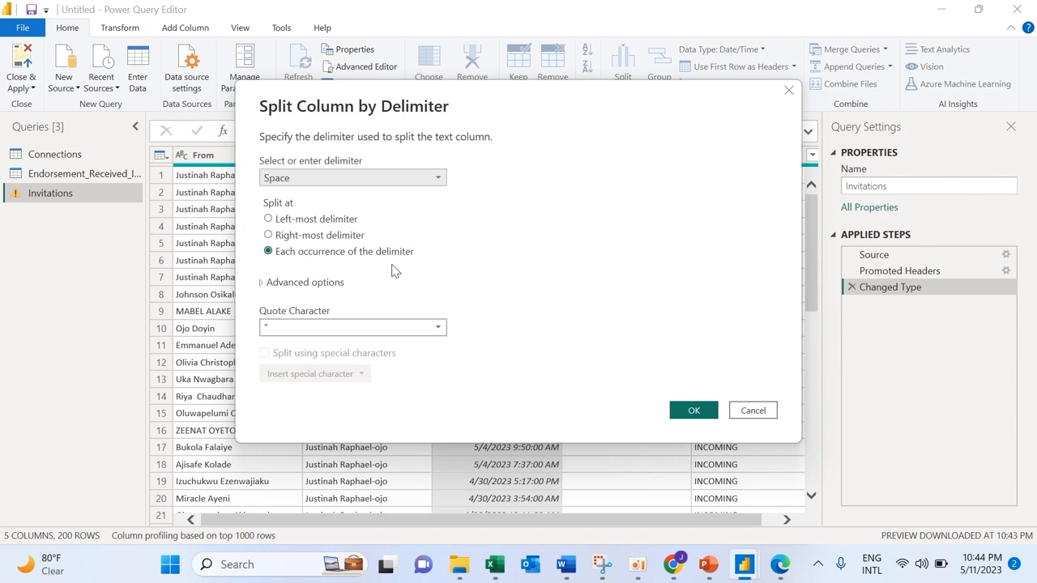
left_click(688, 408)
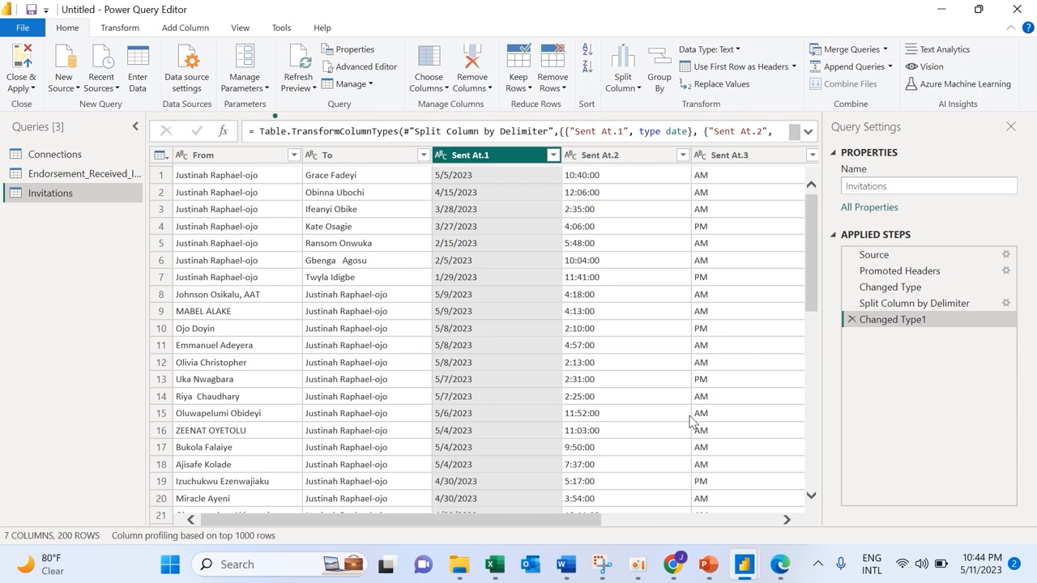
Remove the Sent At.2 and Sent At.3 columns, which hold the time and AM/PM text, from the Invitations query.
left_click(629, 155)
left_click(721, 158, "ctrl")
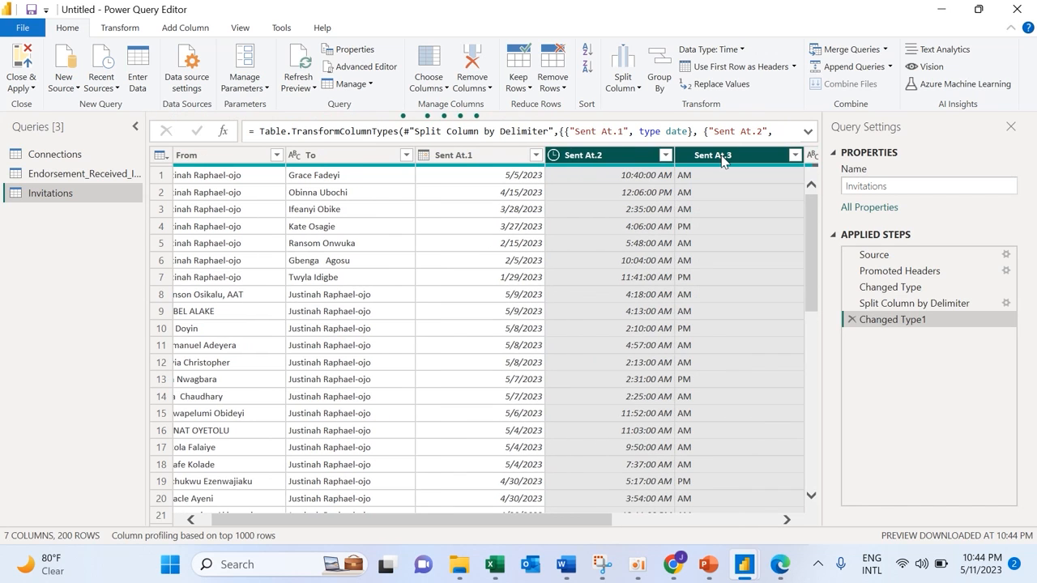
right_click(721, 158)
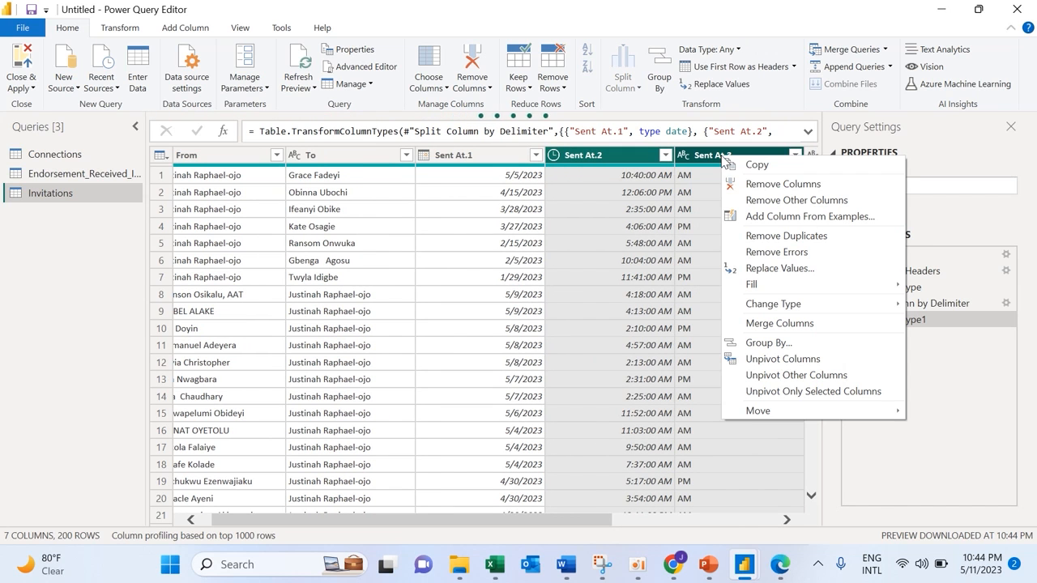
left_click(756, 185)
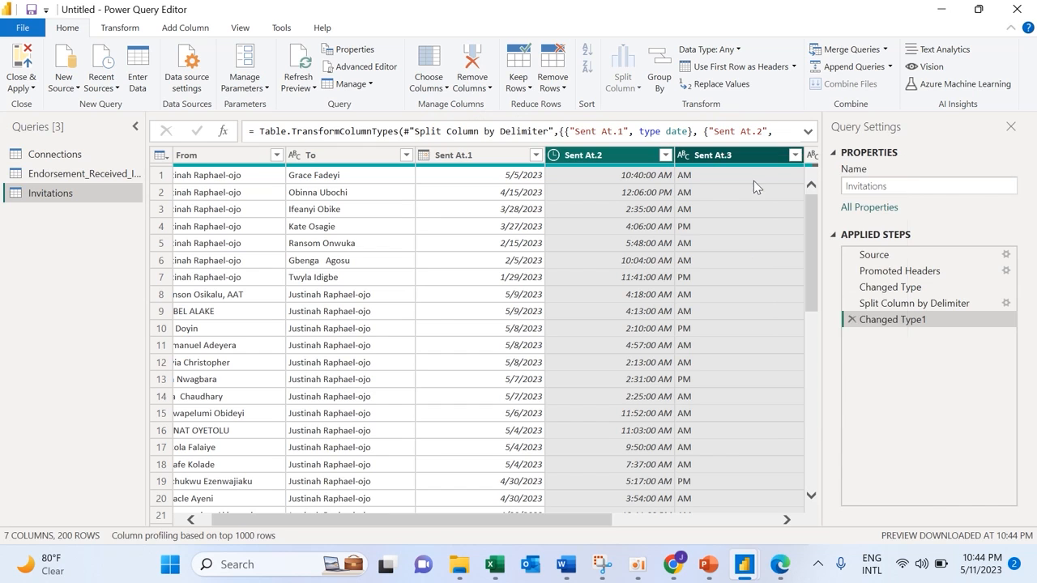
Close the Power Query Editor and apply the Invitations query changes to the report.
left_click_drag(527, 516, 777, 519)
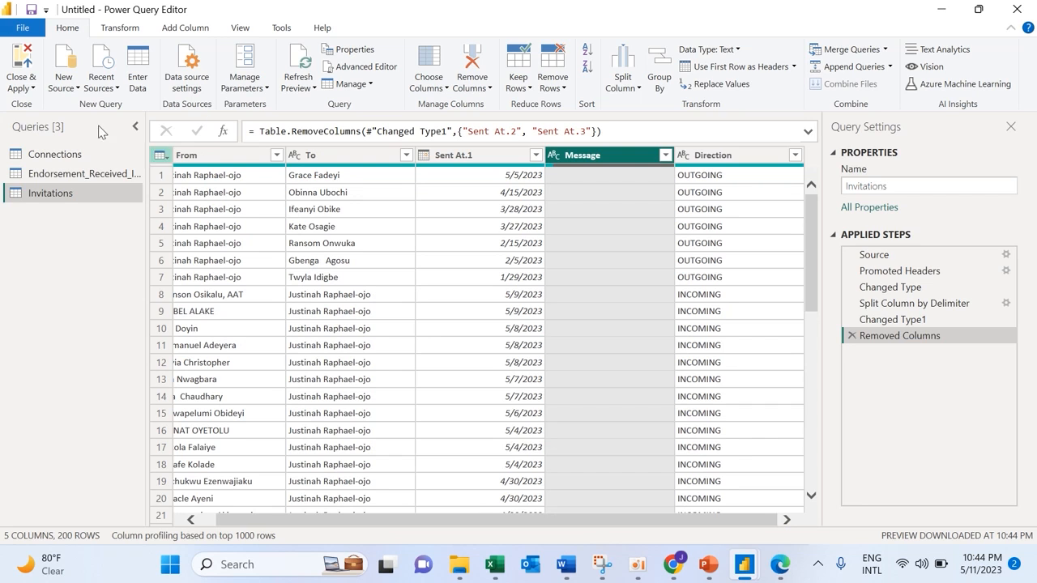
left_click(37, 89)
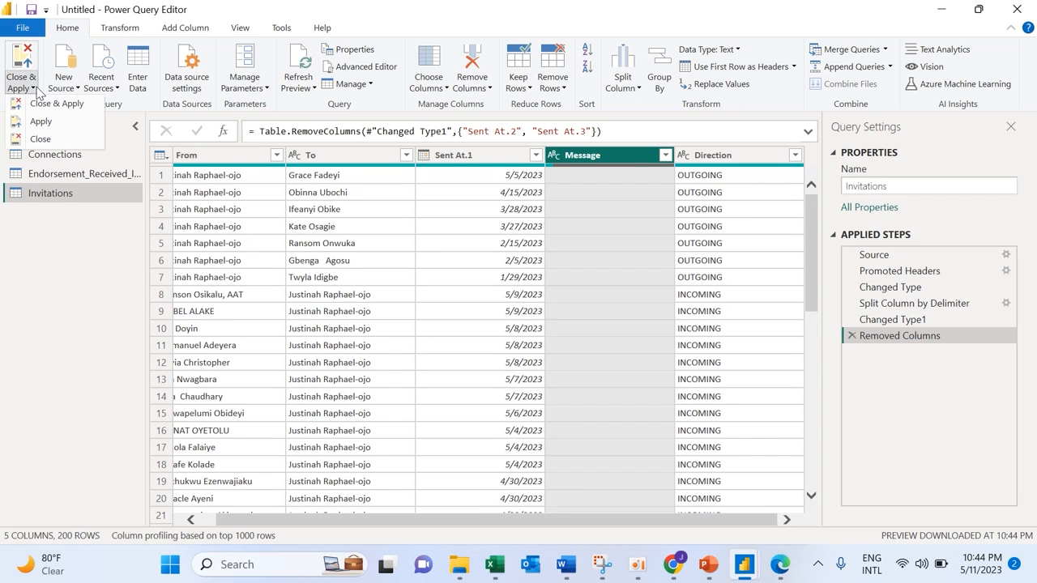
left_click(39, 104)
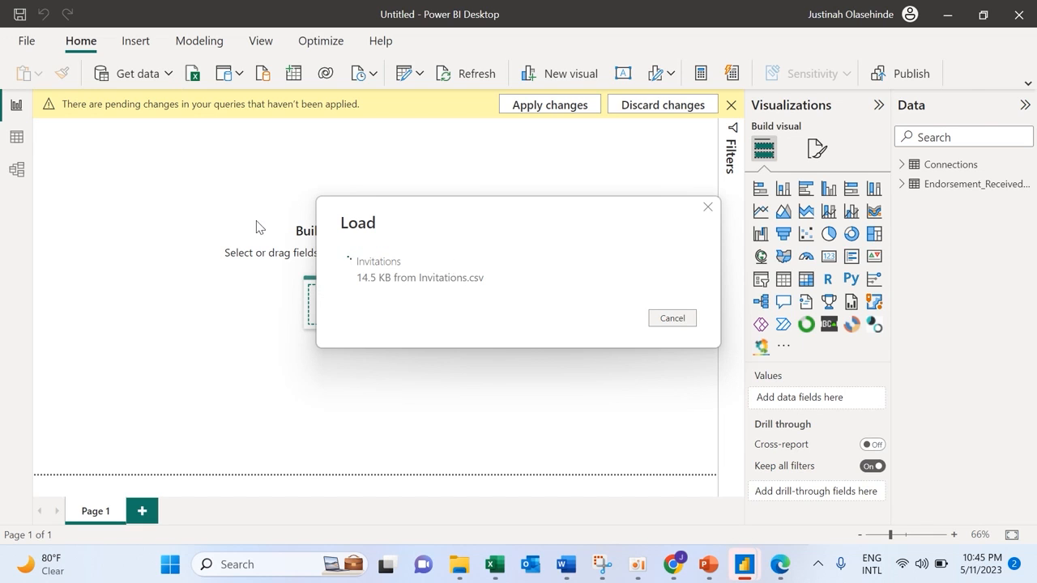
Import messages.csv as a Text/CSV source and open it in Power Query for transformation.
left_click(168, 73)
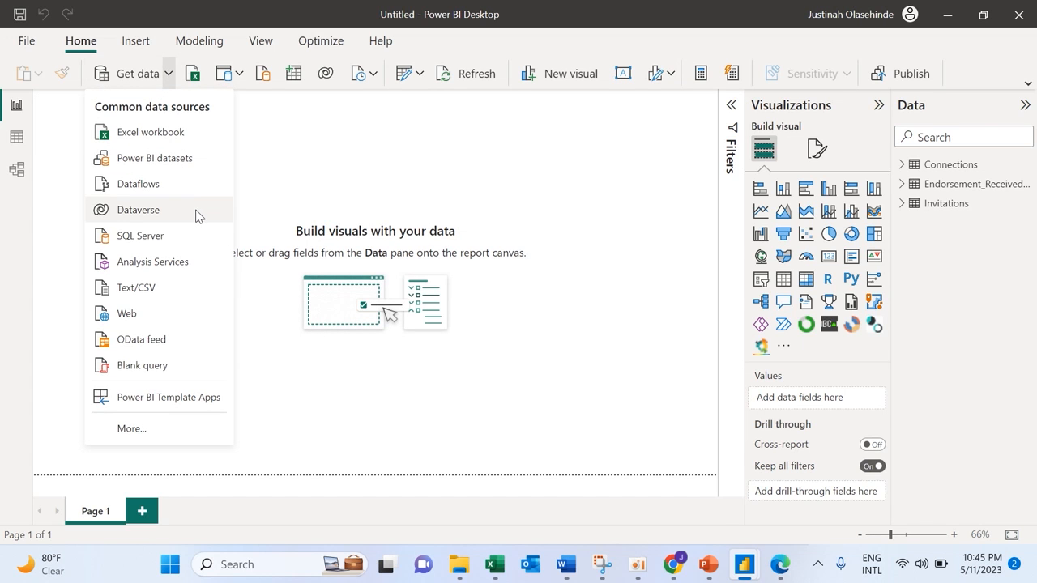
left_click(184, 294)
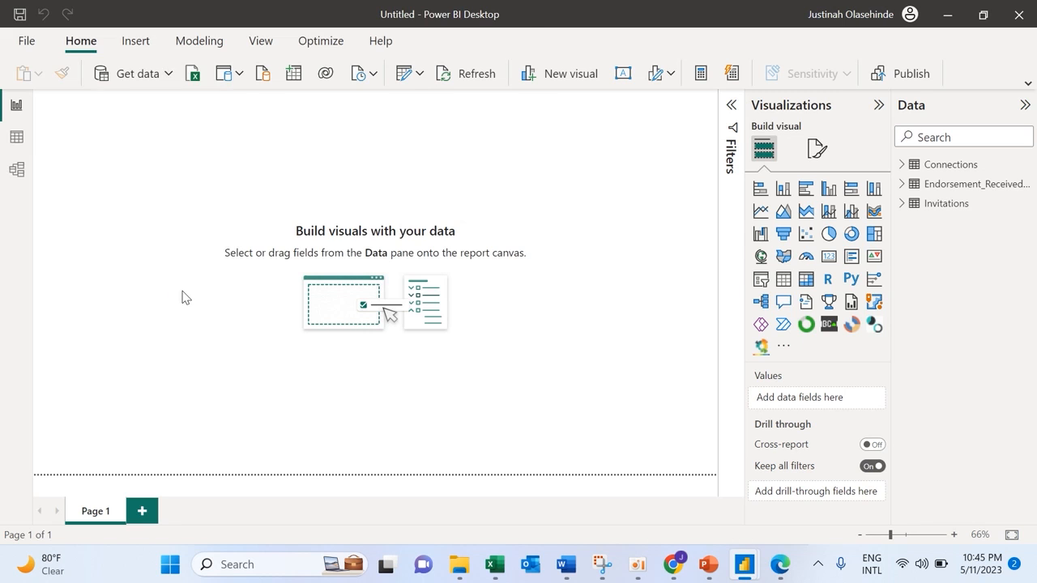
left_click_drag(506, 132, 523, 221)
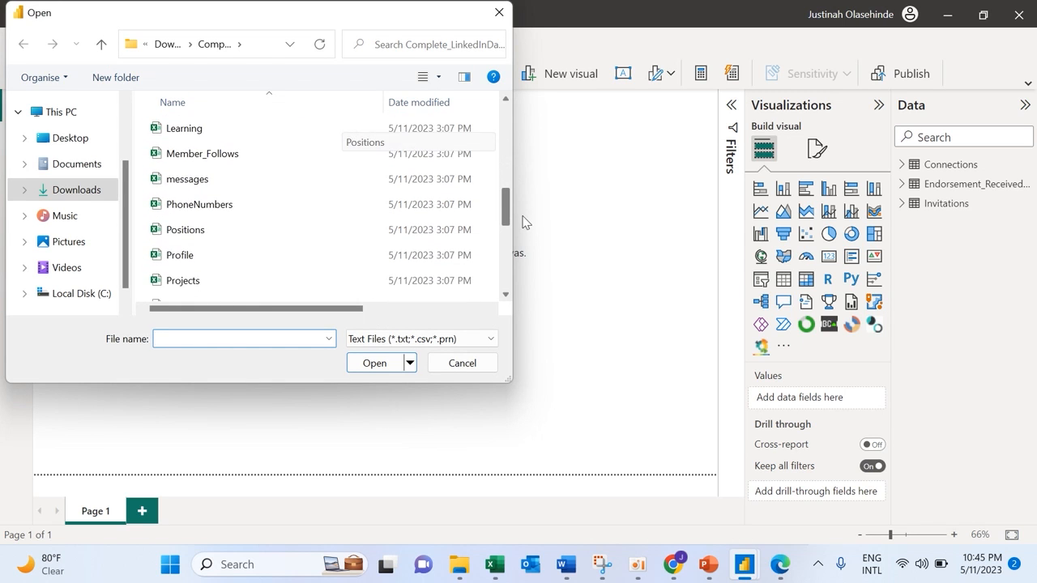
left_click(280, 183)
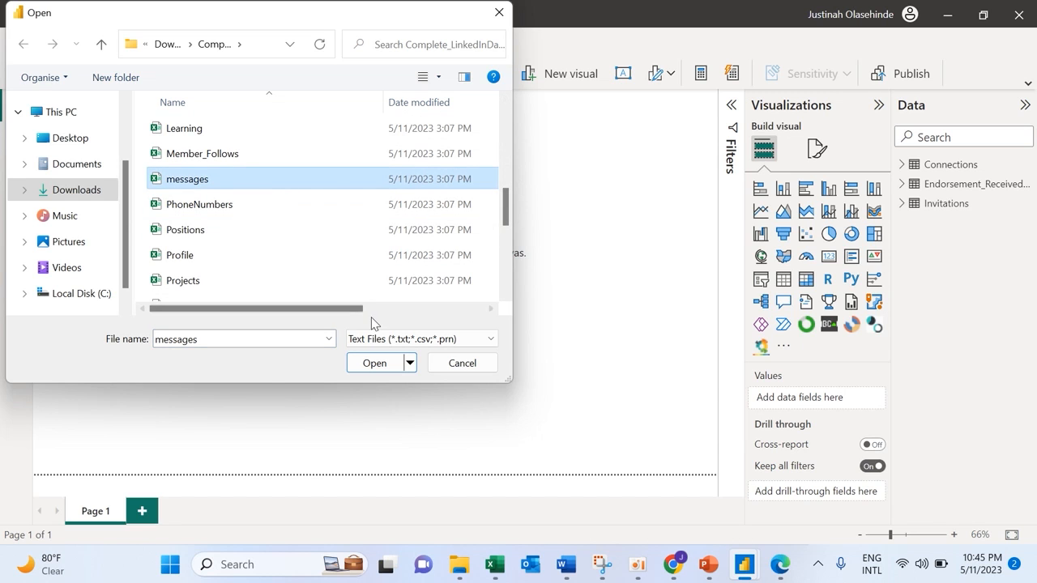
left_click(375, 364)
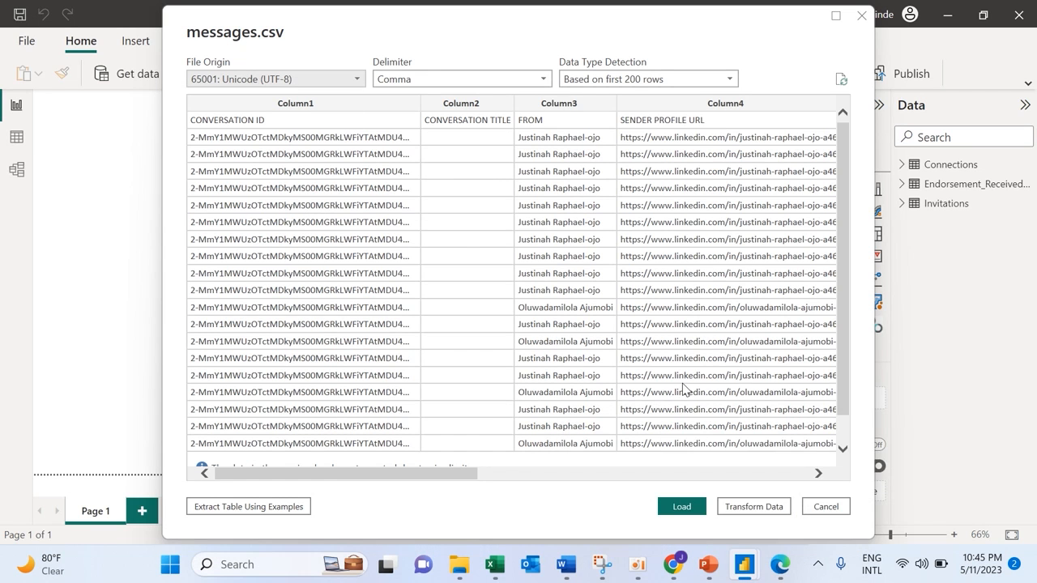
left_click(740, 504)
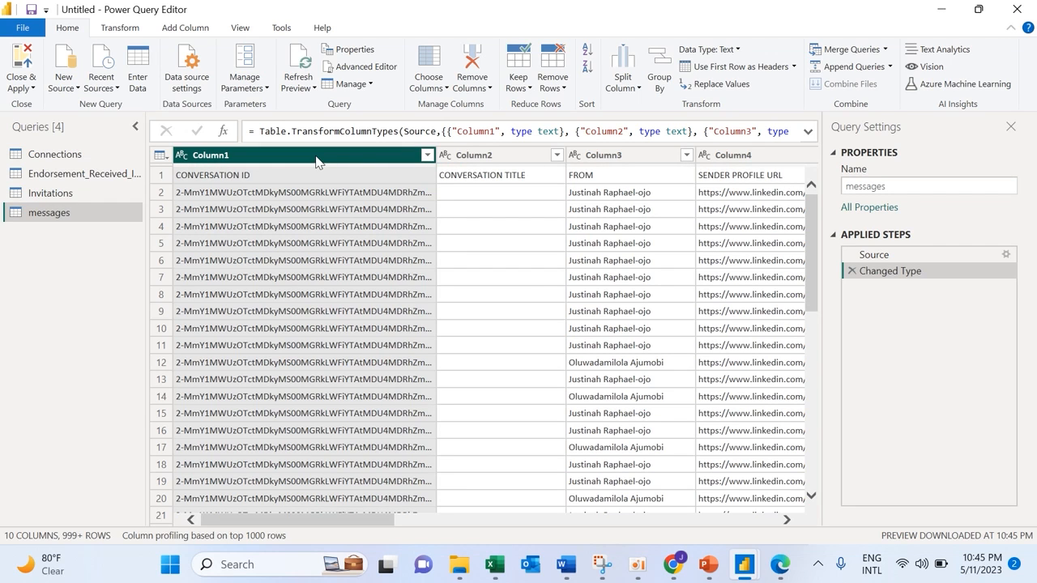
Remove Column1 and Column2, which hold the conversation ID and conversation title, from the messages query.
left_click(464, 156, "ctrl")
right_click(464, 154)
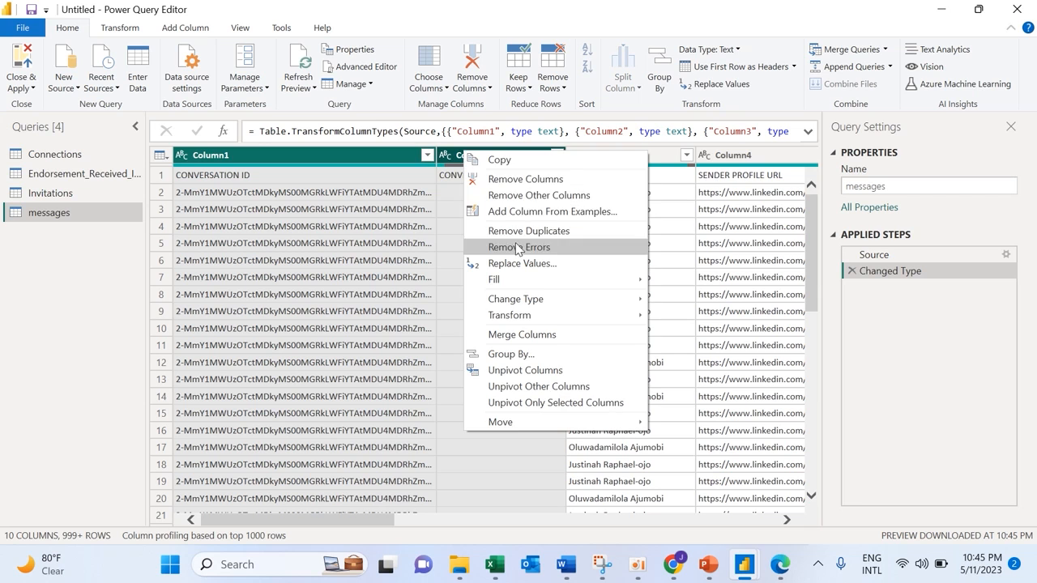
left_click(516, 185)
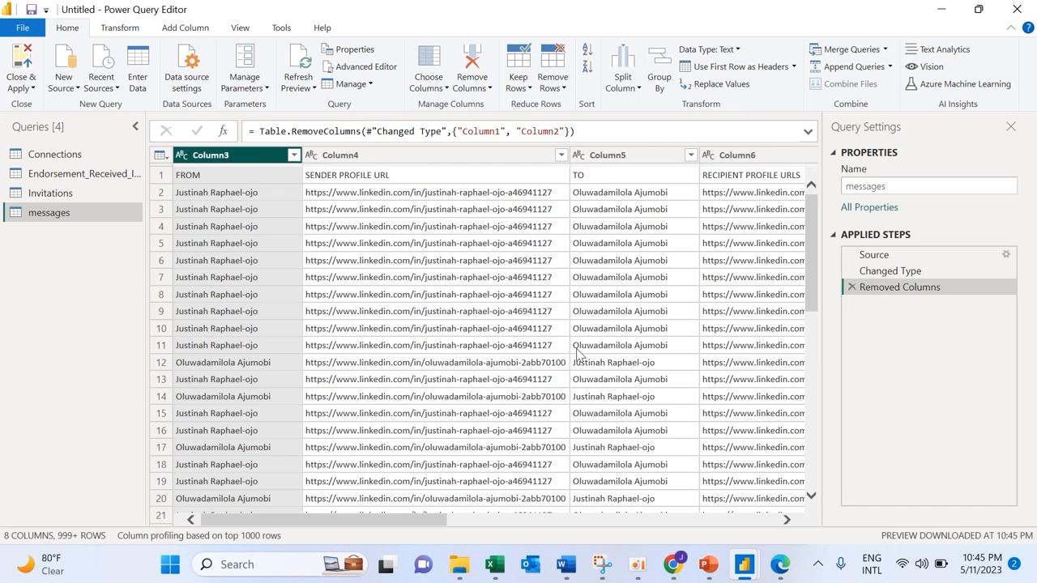
Remove Column3, Column4 and Column6, which hold the sender, sender profile URL and recipient profile URLs, from the messages query.
left_click(484, 161, "ctrl")
right_click(486, 162)
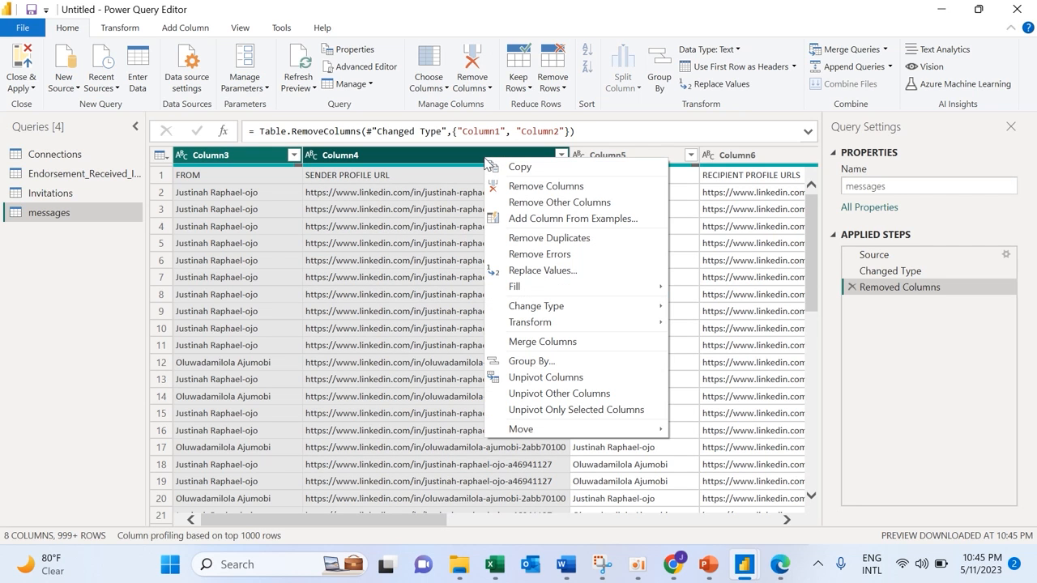
left_click(725, 160, "ctrl")
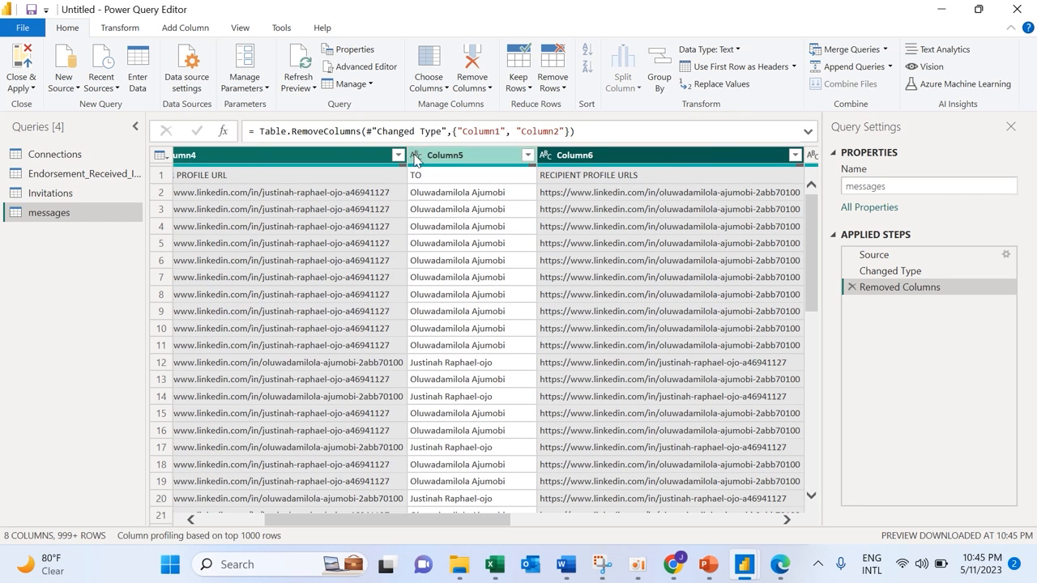
right_click(580, 157)
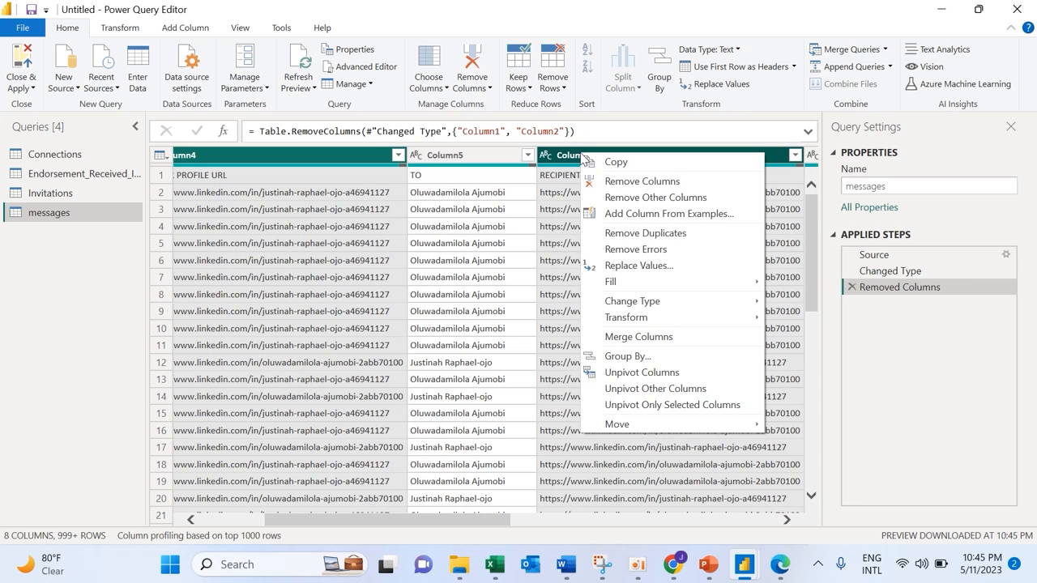
left_click(636, 182)
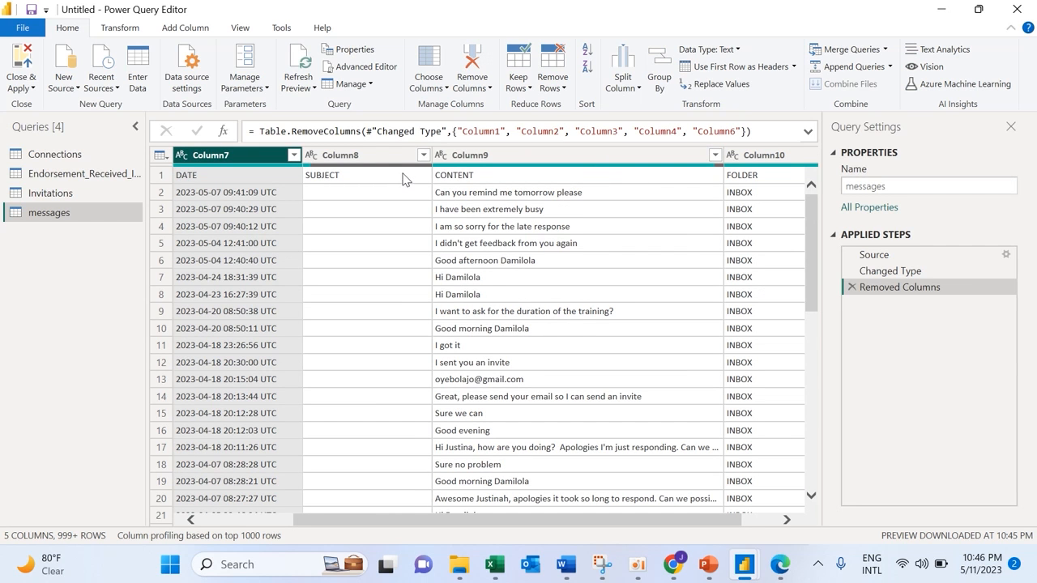
Remove Column8 and Column9, which hold the message subject and content, from the messages query.
left_click(403, 177)
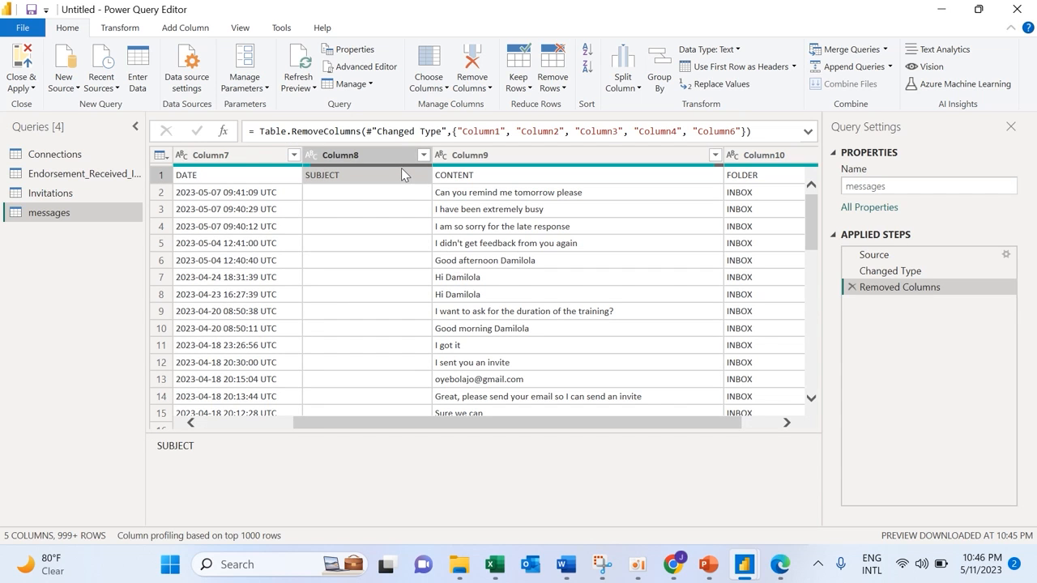
left_click(403, 155)
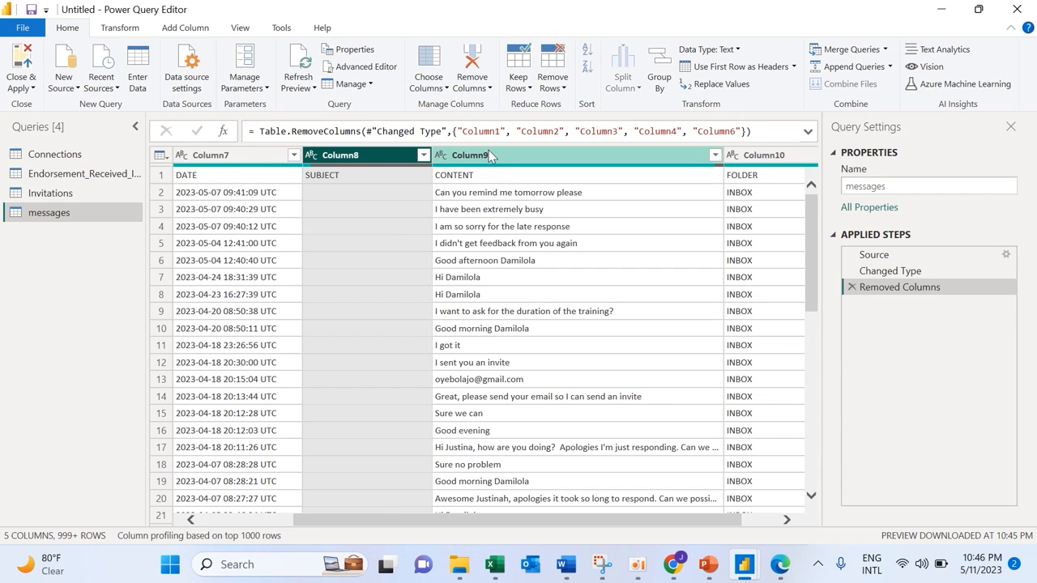
left_click(489, 156, "ctrl")
right_click(488, 155)
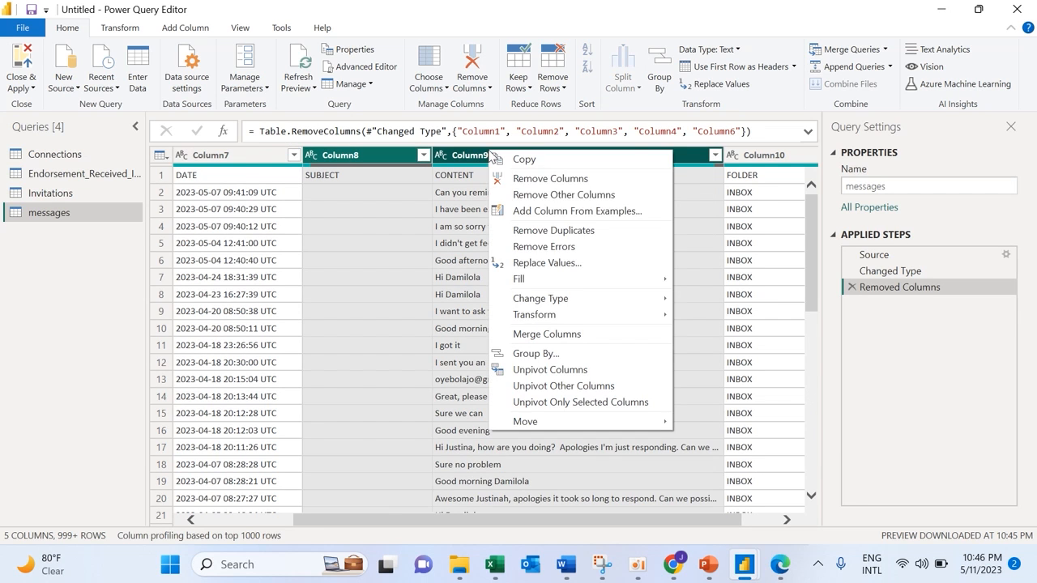
left_click(551, 179)
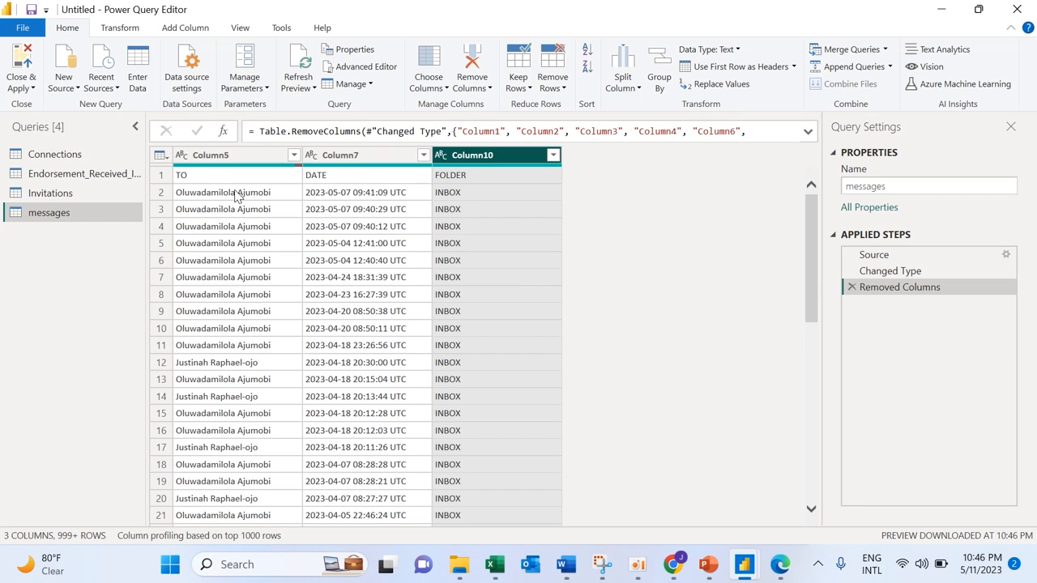
Split Column7, which holds the message date, by the space delimiter at each occurrence.
left_click(362, 157)
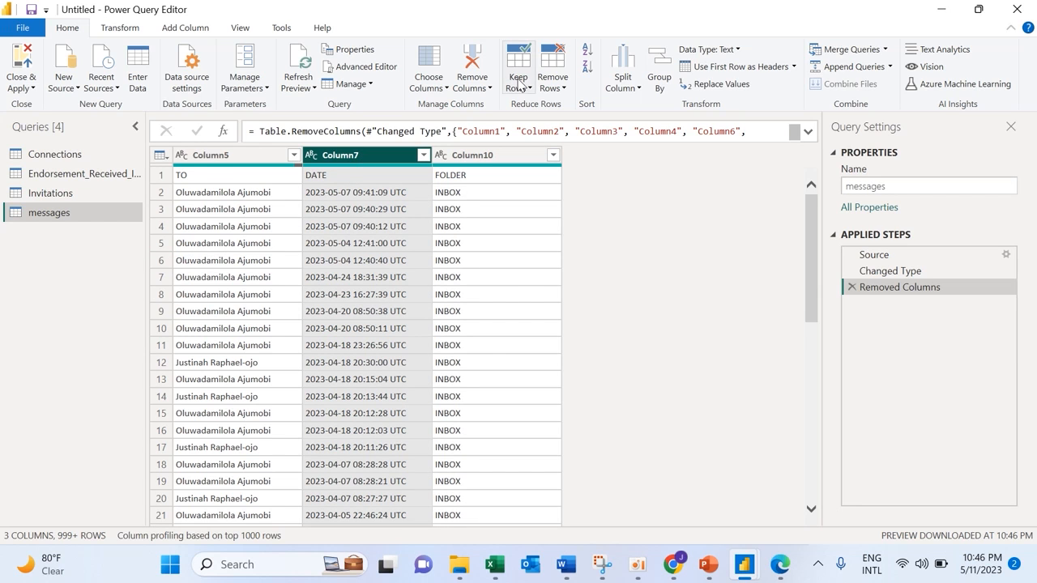
left_click(639, 91)
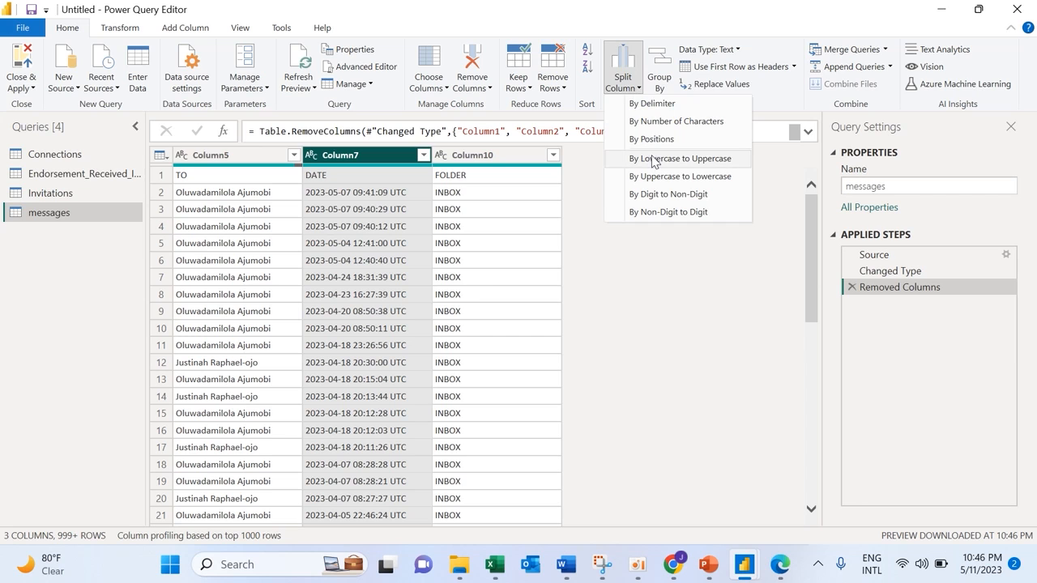
left_click(653, 105)
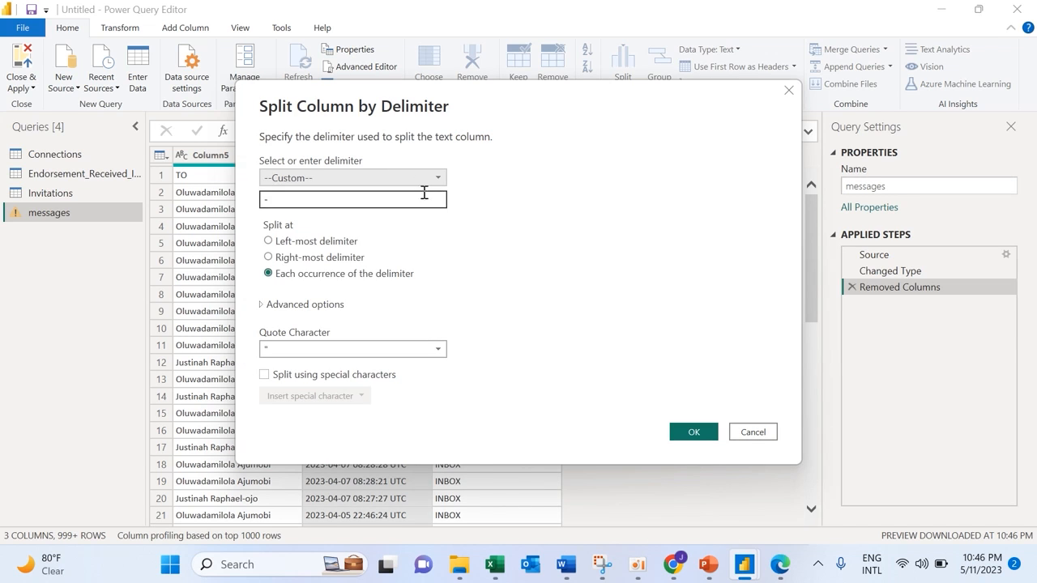
left_click(438, 178)
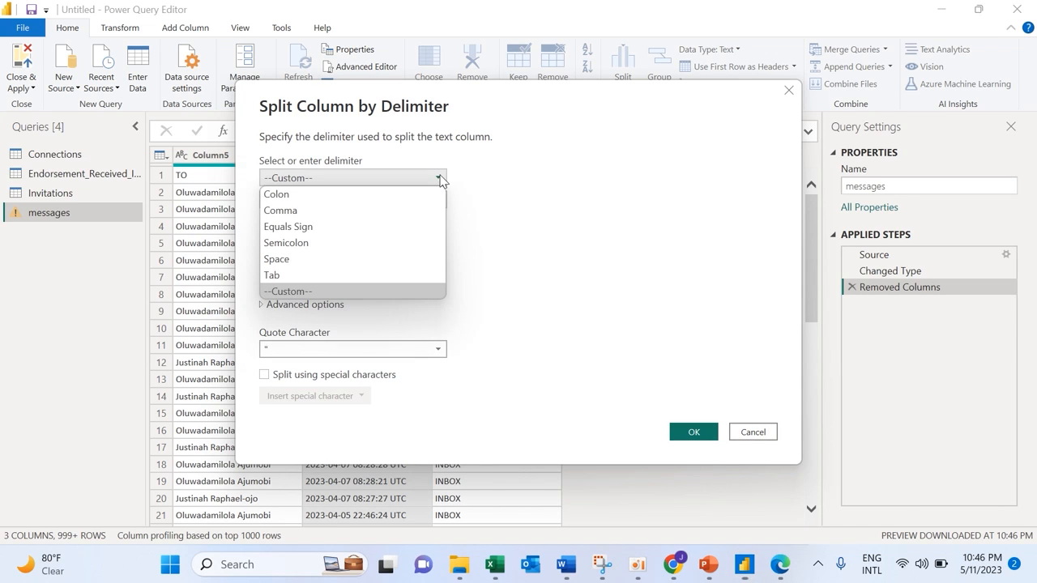
left_click(374, 263)
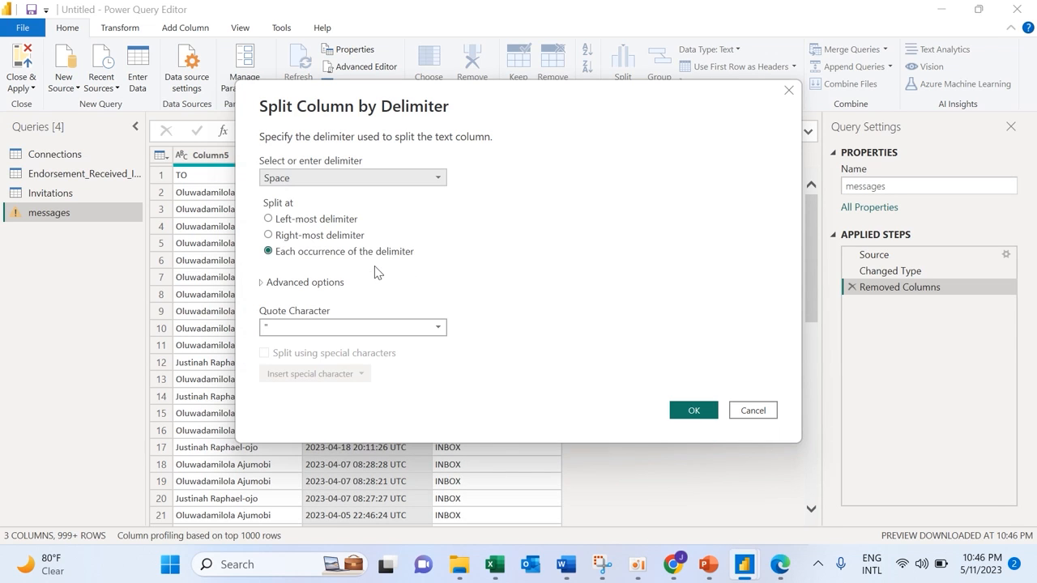
left_click(691, 429)
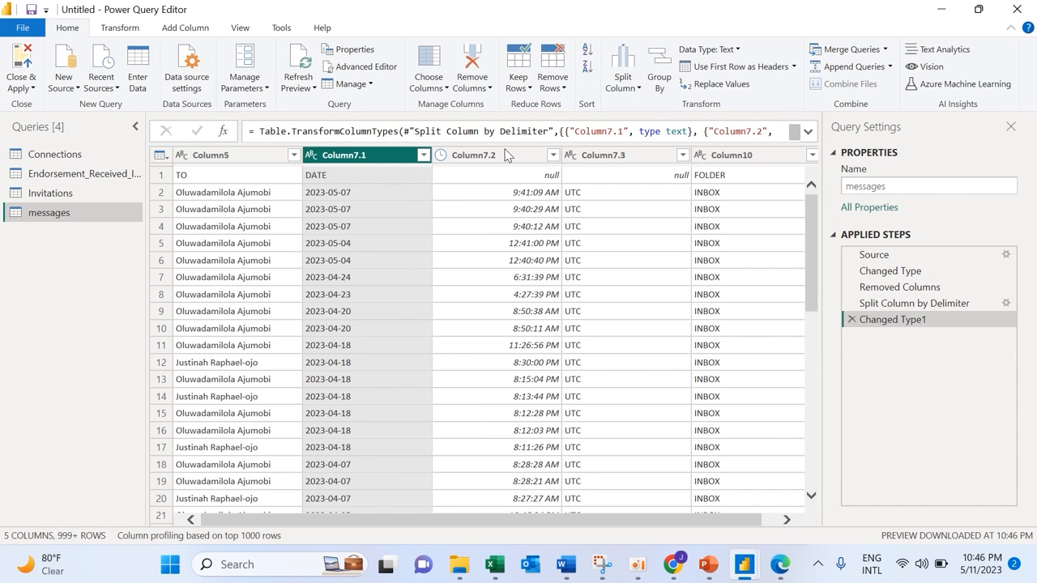
Remove Column7.2 and Column7.3, which hold the time and the UTC marker, from the messages query.
left_click(502, 155)
left_click(595, 154, "ctrl")
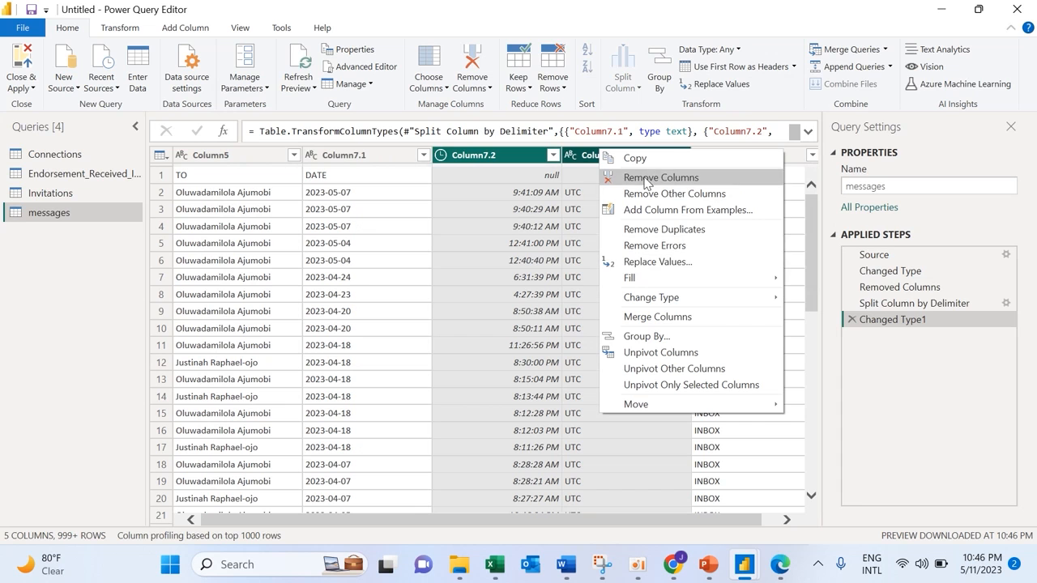
left_click(645, 179)
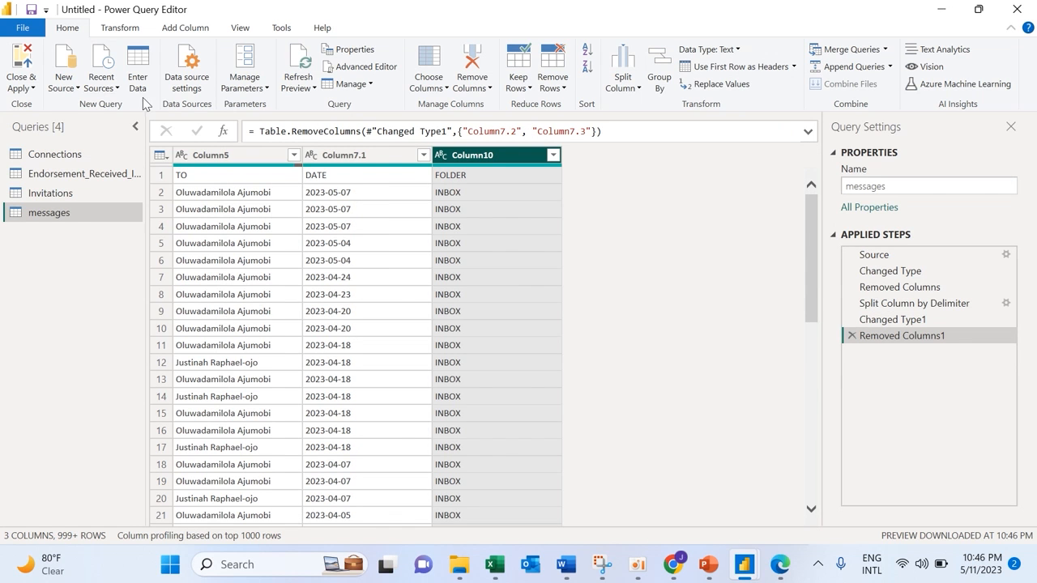
Promote the first row of the messages query to column headers.
left_click(119, 29)
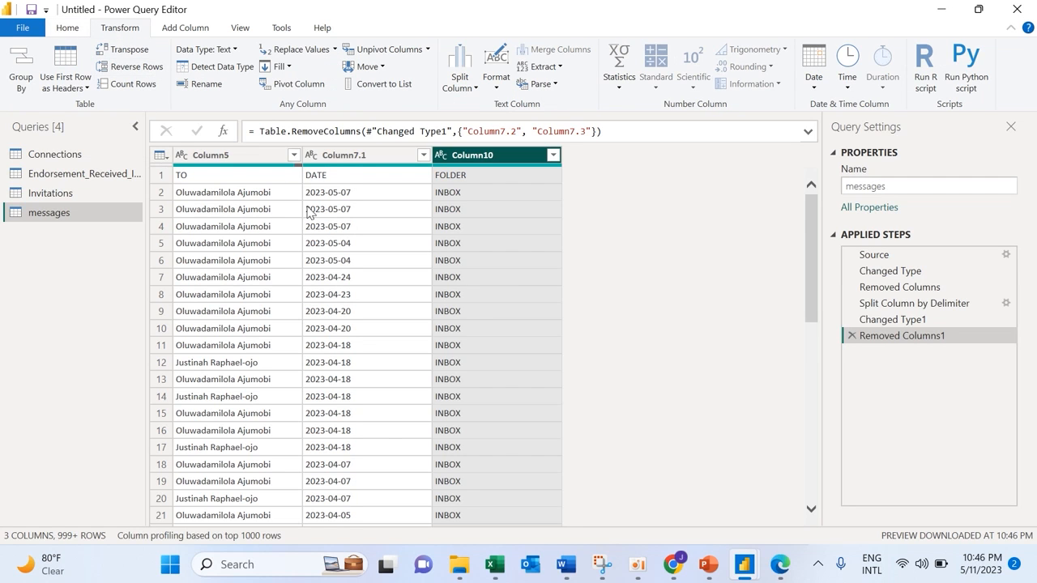
left_click(84, 86)
left_click(86, 104)
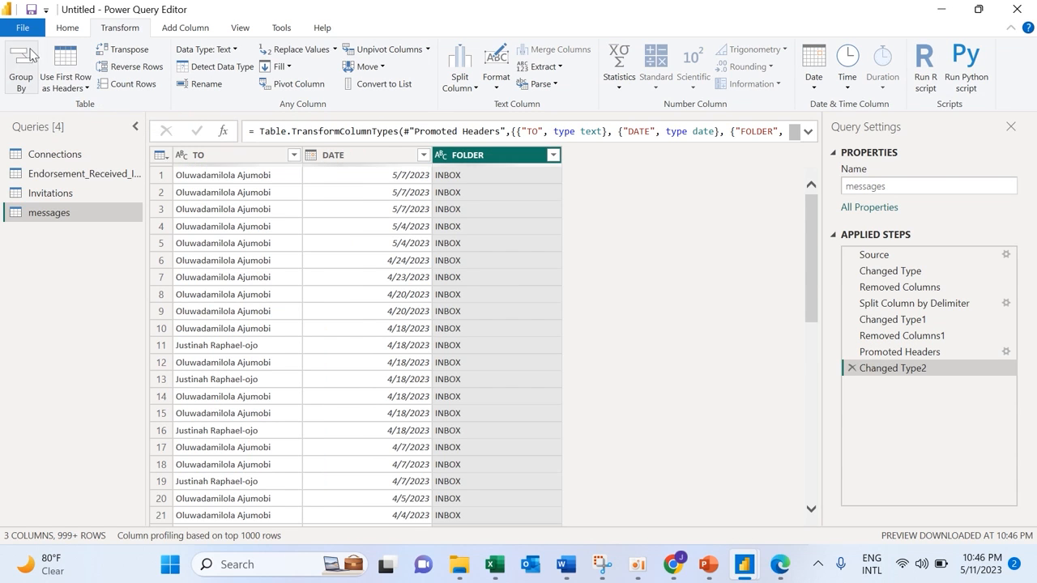
Close the Power Query Editor and apply the messages query changes to the report.
left_click(67, 28)
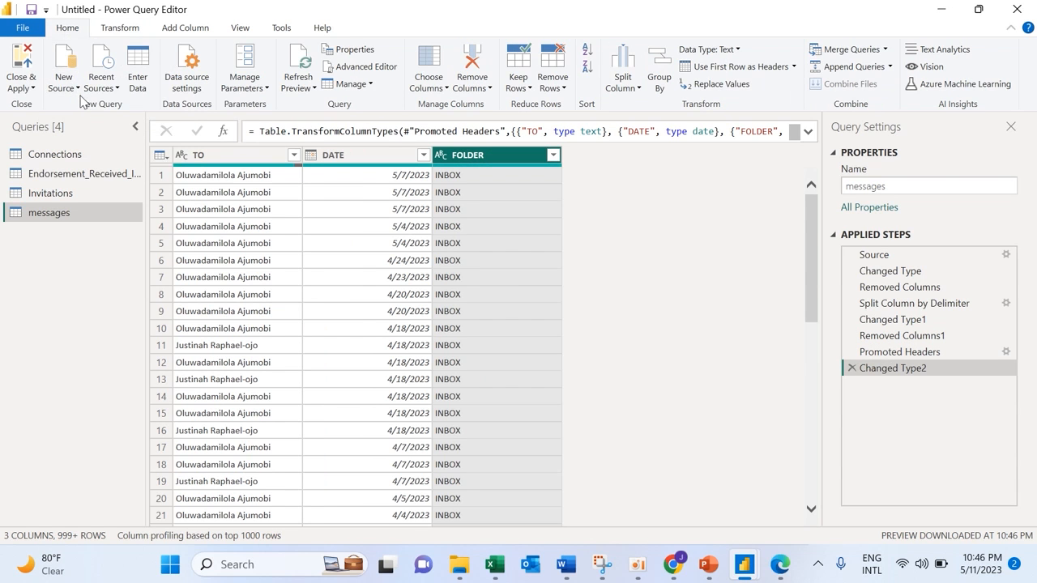
left_click(22, 86)
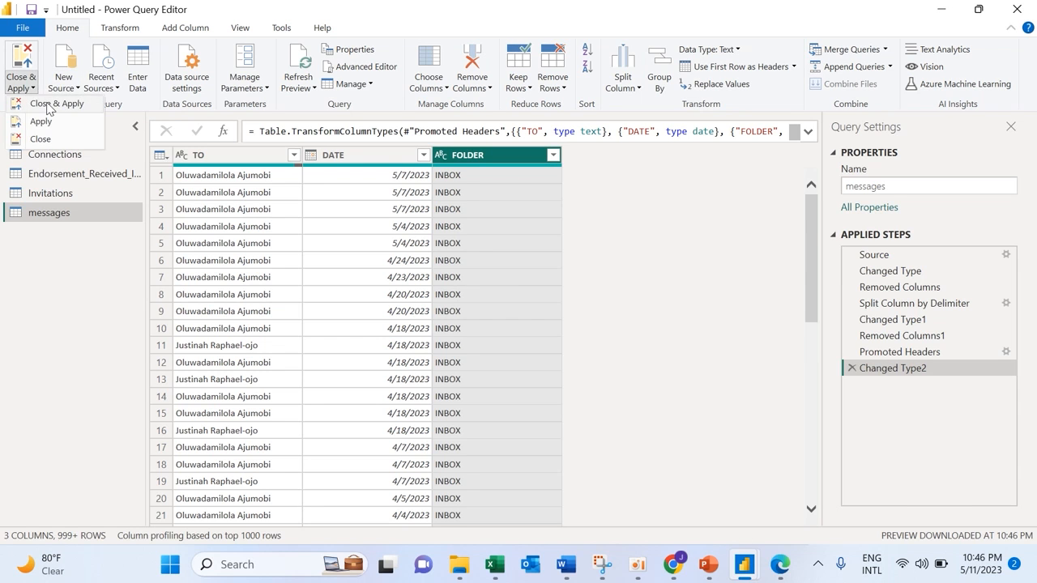
left_click(49, 103)
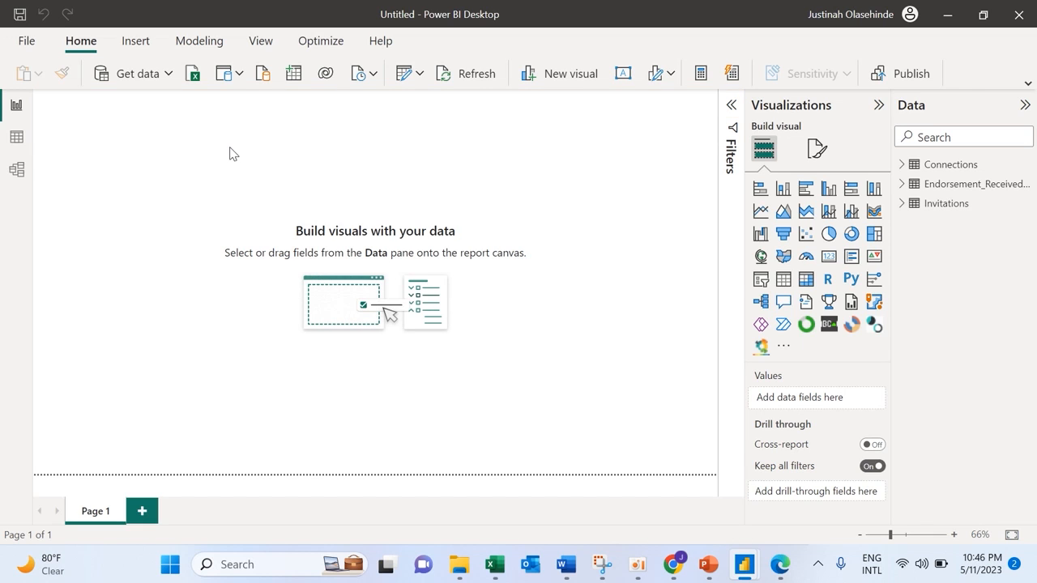
Import the Reactions CSV file as a Text/CSV source and open it in Power Query for transformation.
left_click(168, 74)
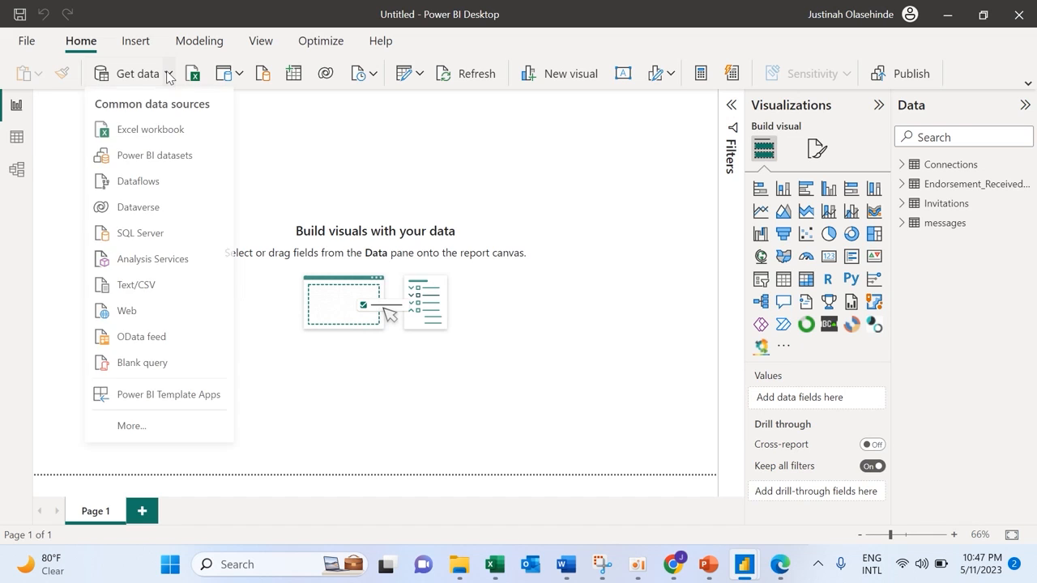
left_click(136, 288)
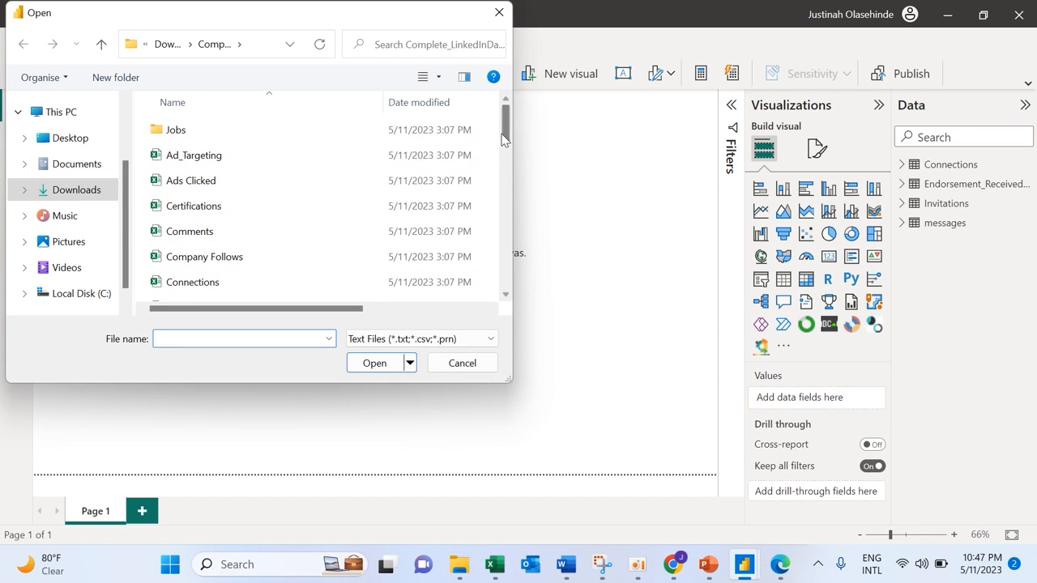
left_click_drag(504, 135, 509, 233)
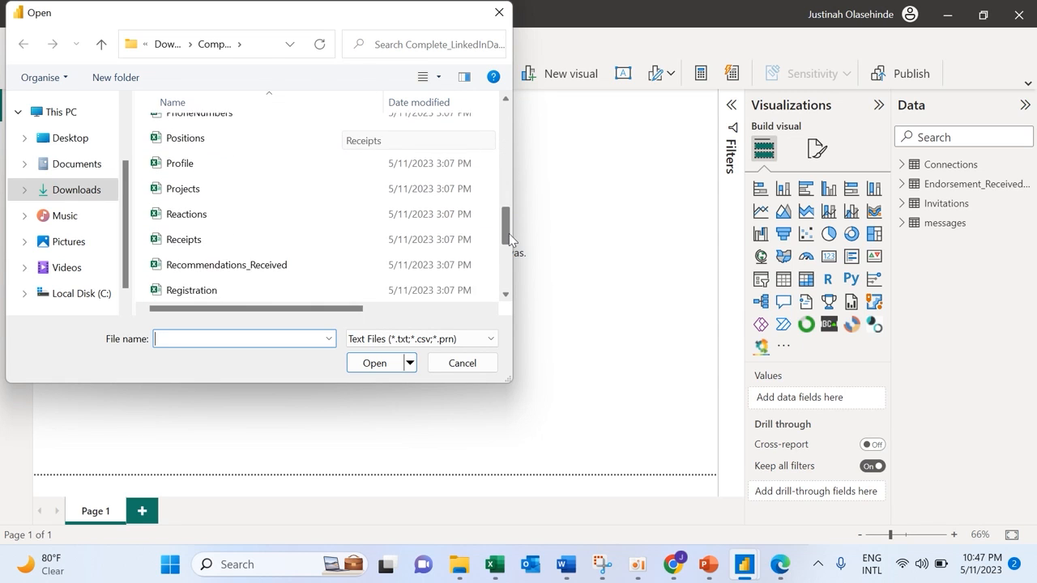
left_click(205, 213)
left_click(369, 365)
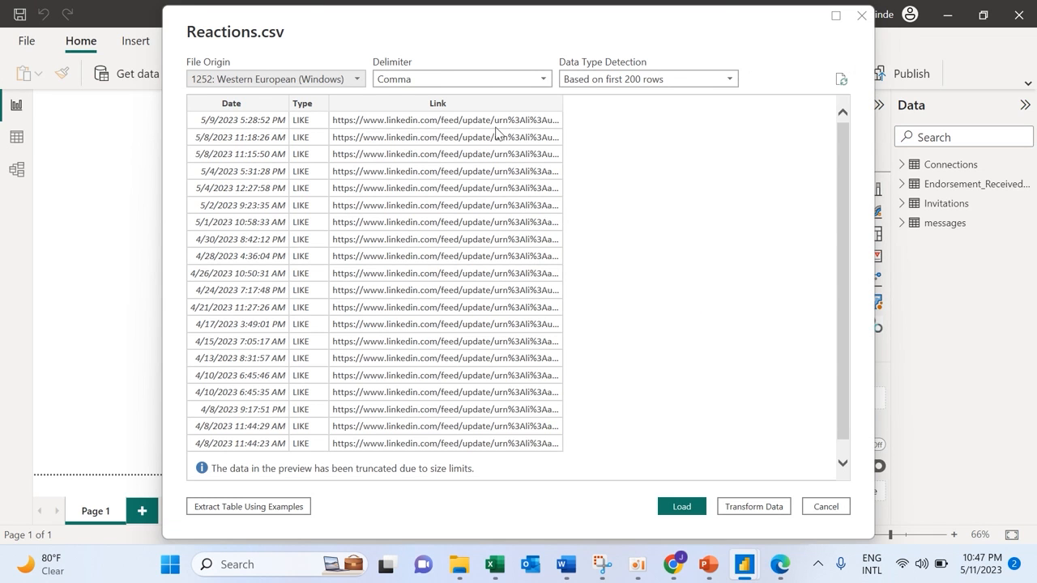
left_click(753, 506)
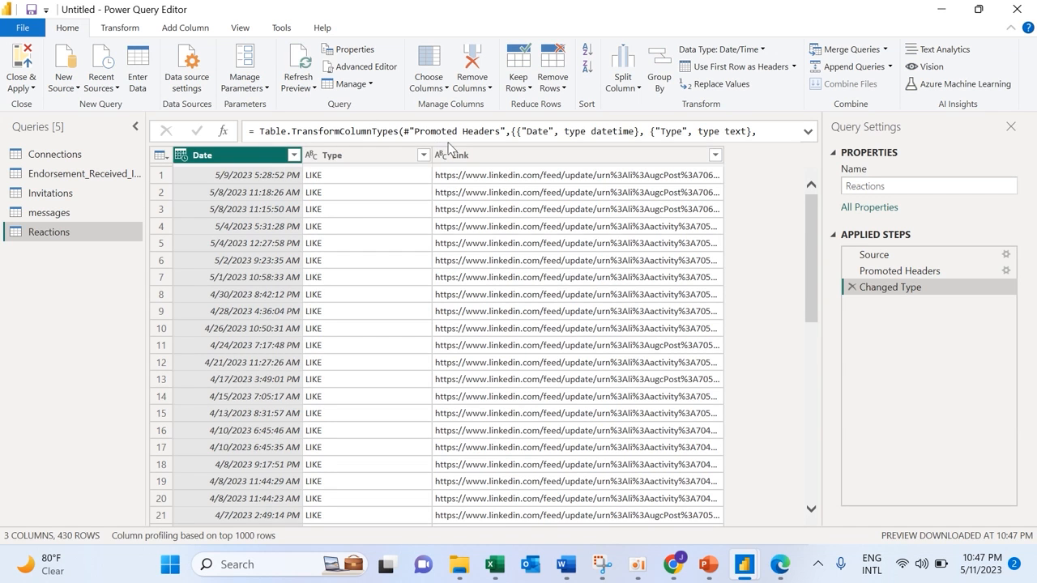
Remove the Link column from the Reactions query.
left_click(481, 155)
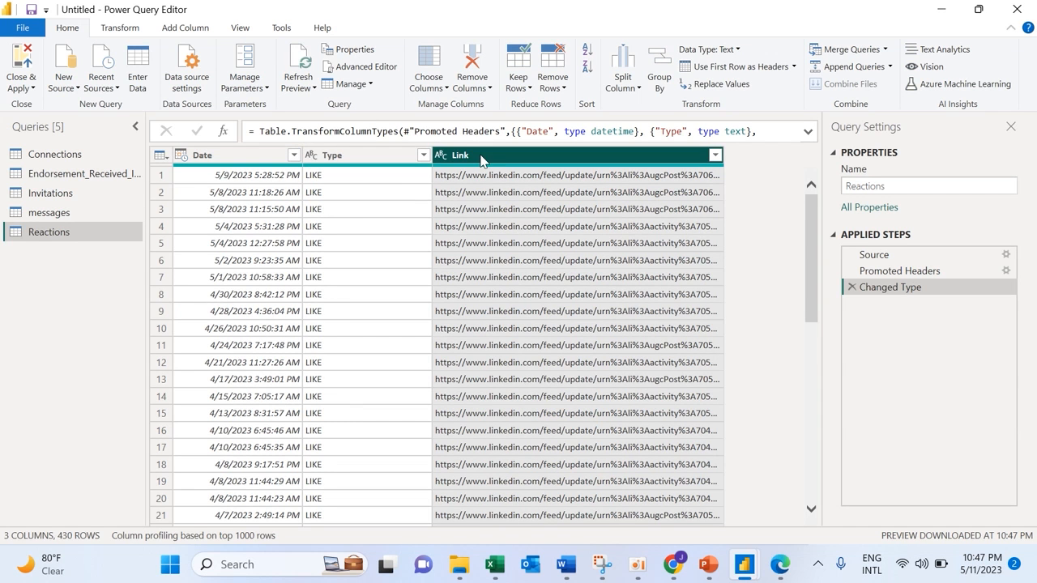
right_click(481, 157)
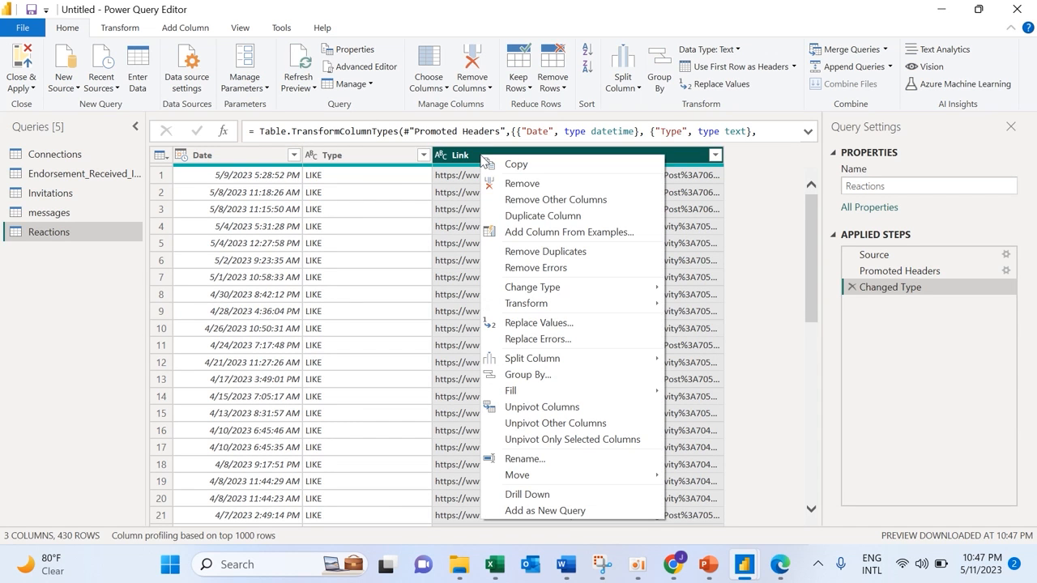
left_click(522, 185)
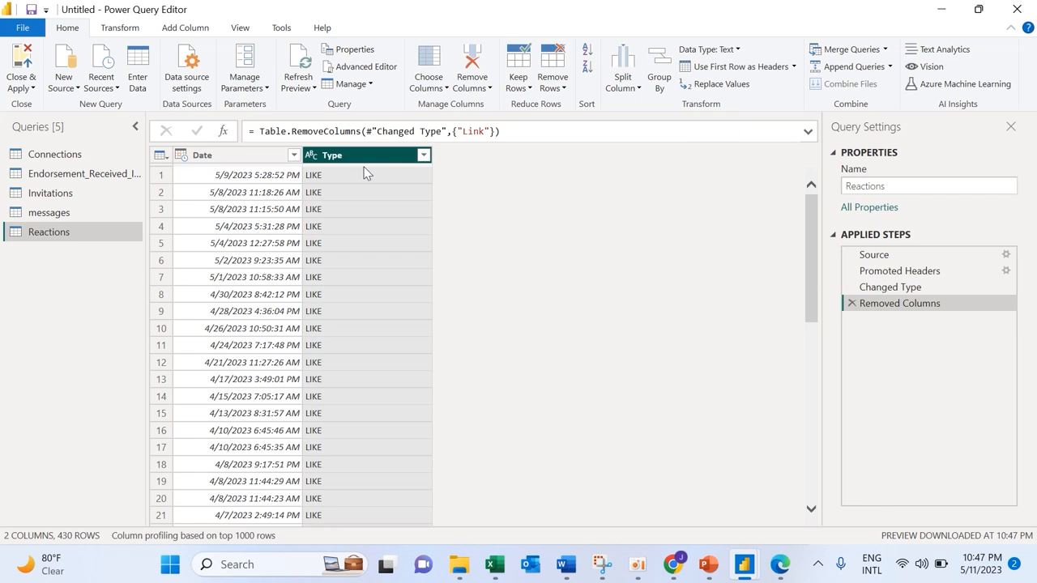
Split the Date column of the Reactions query by the space delimiter at each occurrence.
left_click(275, 155)
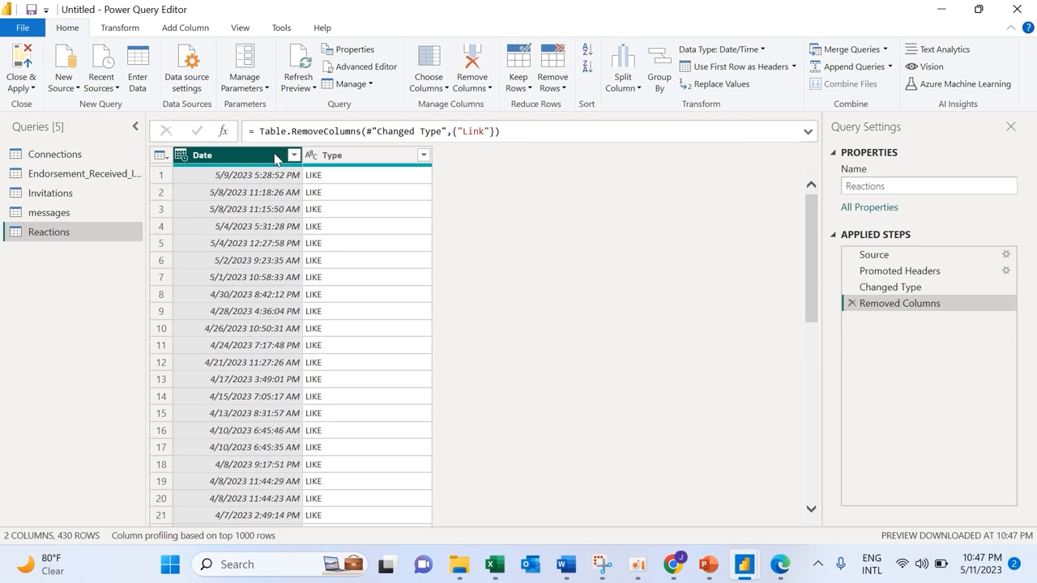
right_click(275, 155)
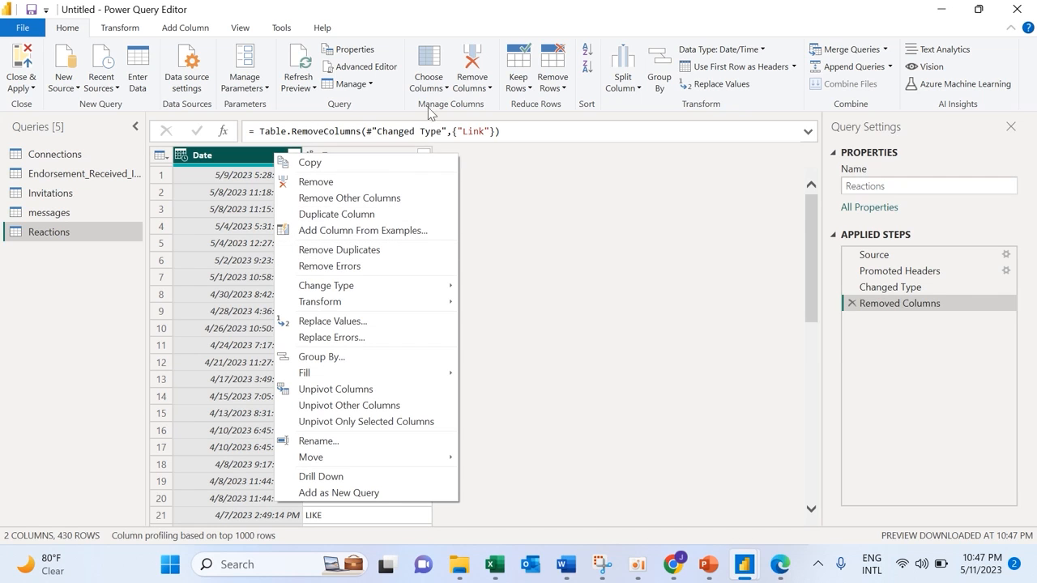
left_click(618, 88)
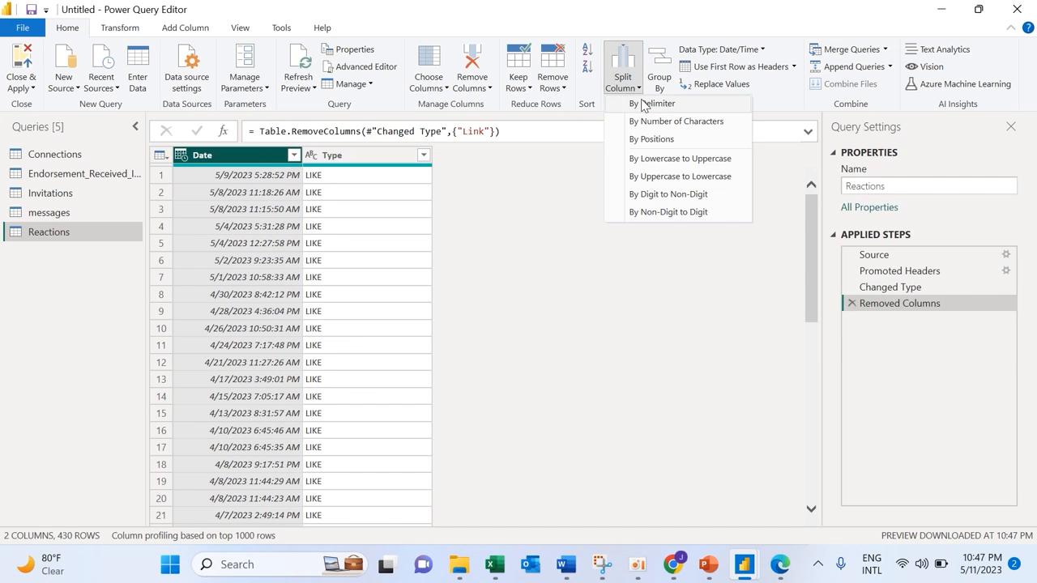
left_click(642, 104)
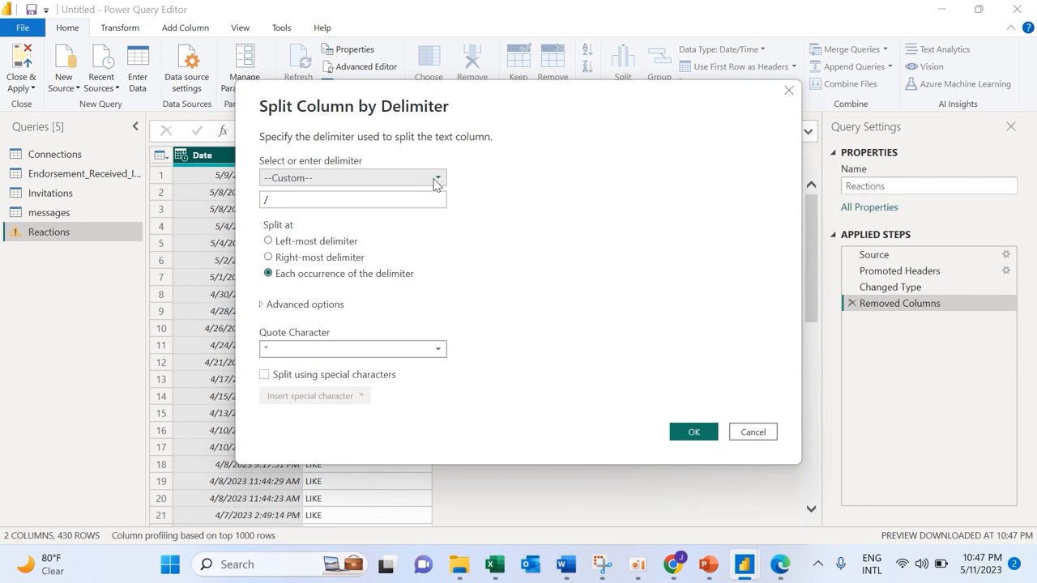
left_click(435, 179)
left_click(375, 259)
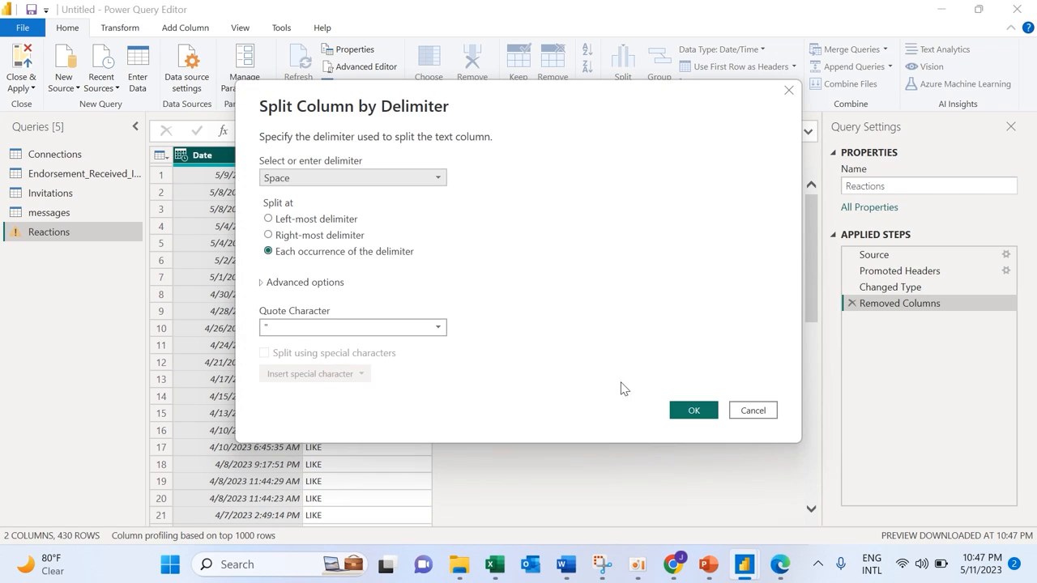
left_click(688, 429)
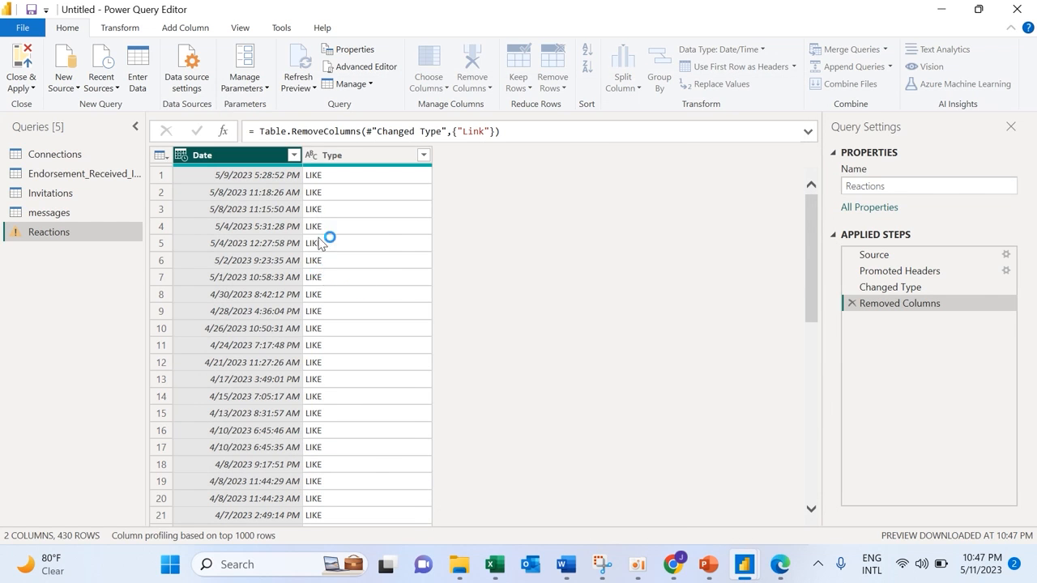
Remove the Date.2 and Date.3 columns, which hold the time and AM/PM marker, from the Reactions query.
left_click(389, 156)
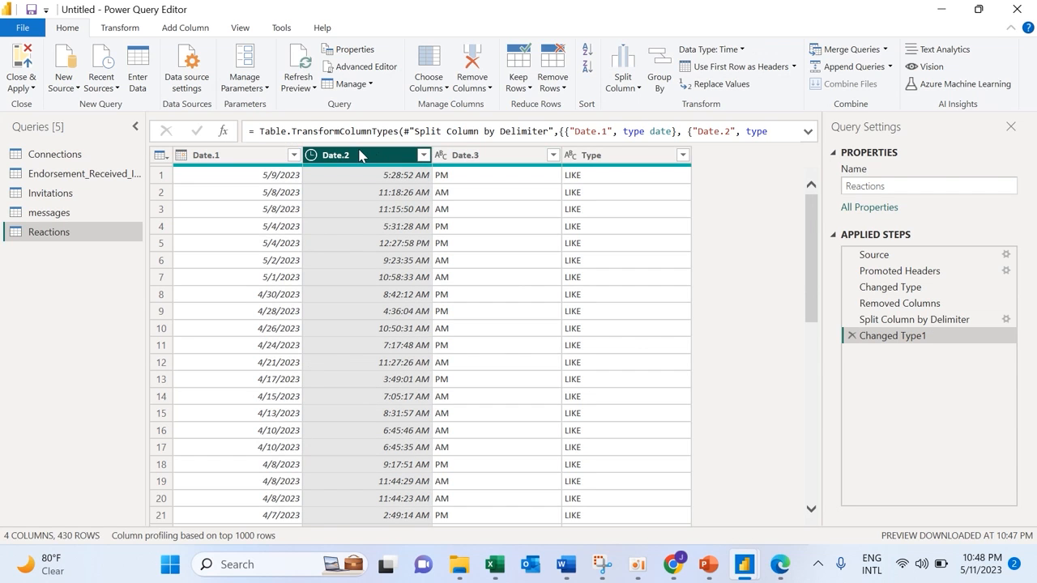
left_click(455, 155, "ctrl")
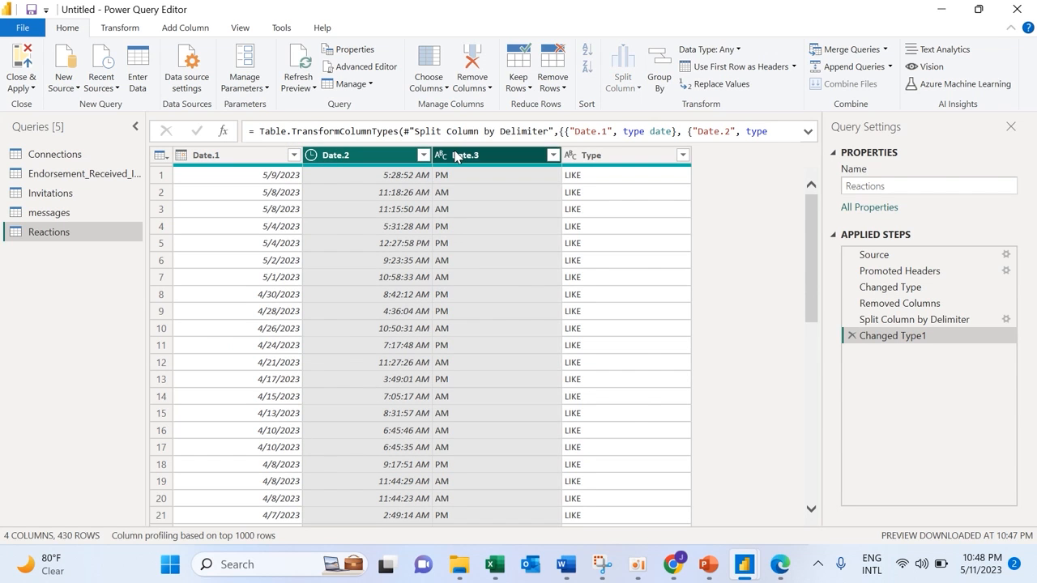
right_click(455, 156)
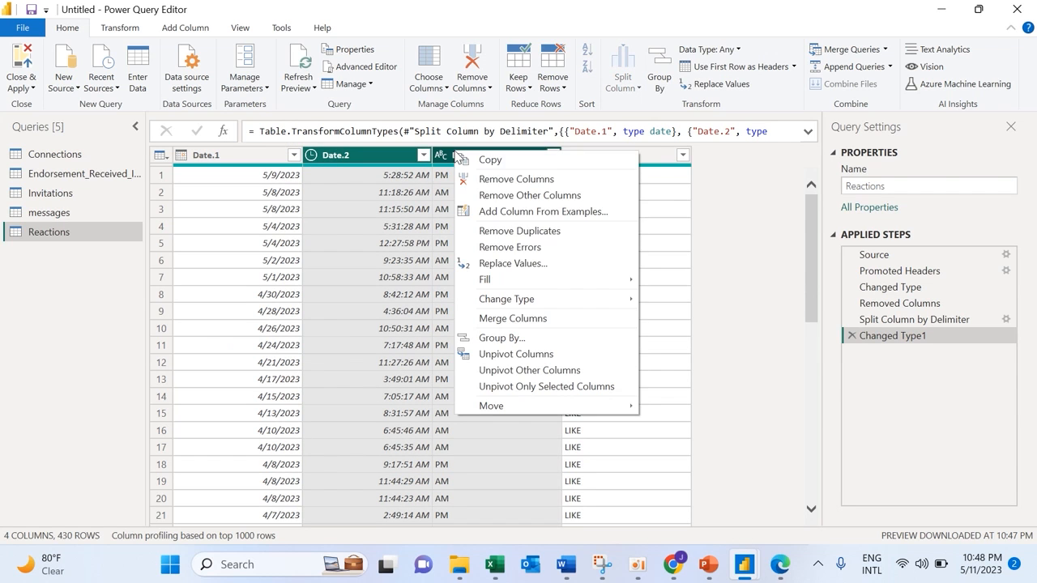
left_click(507, 180)
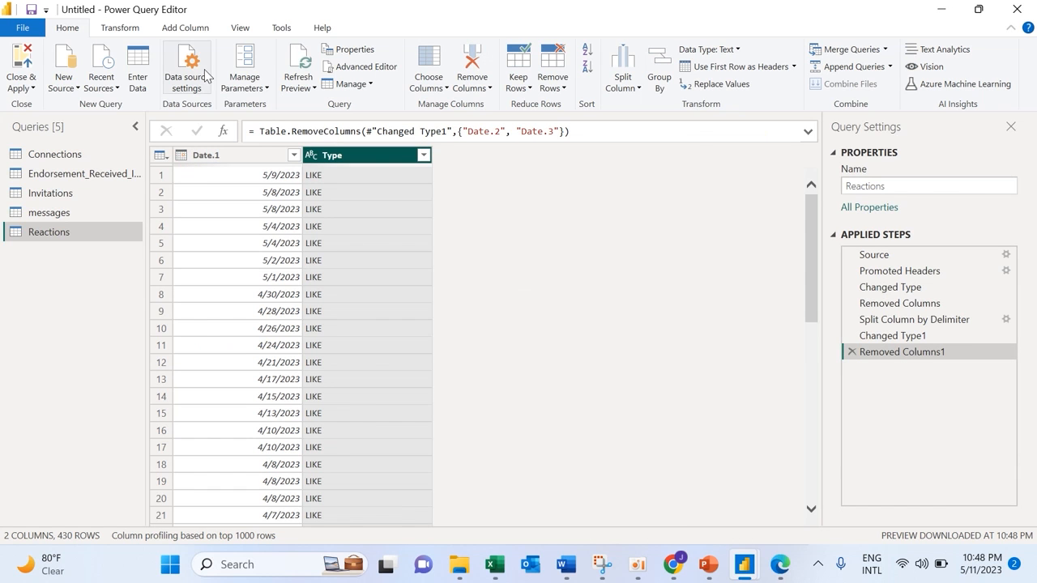
Close and apply the Reactions query changes and open the Recommendations_Received CSV file in Power Query as a Text/CSV source.
left_click(34, 89)
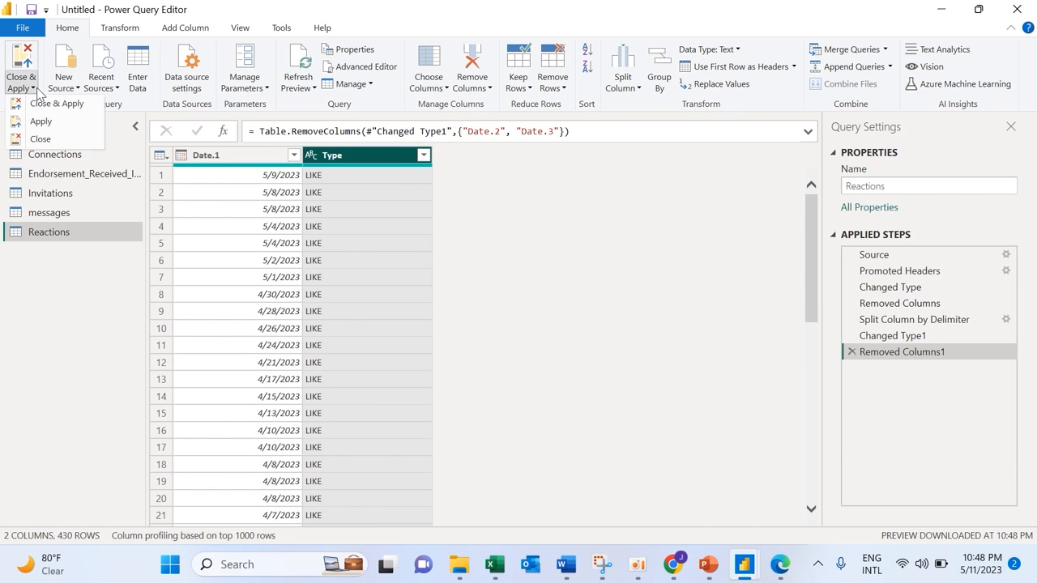
left_click(40, 138)
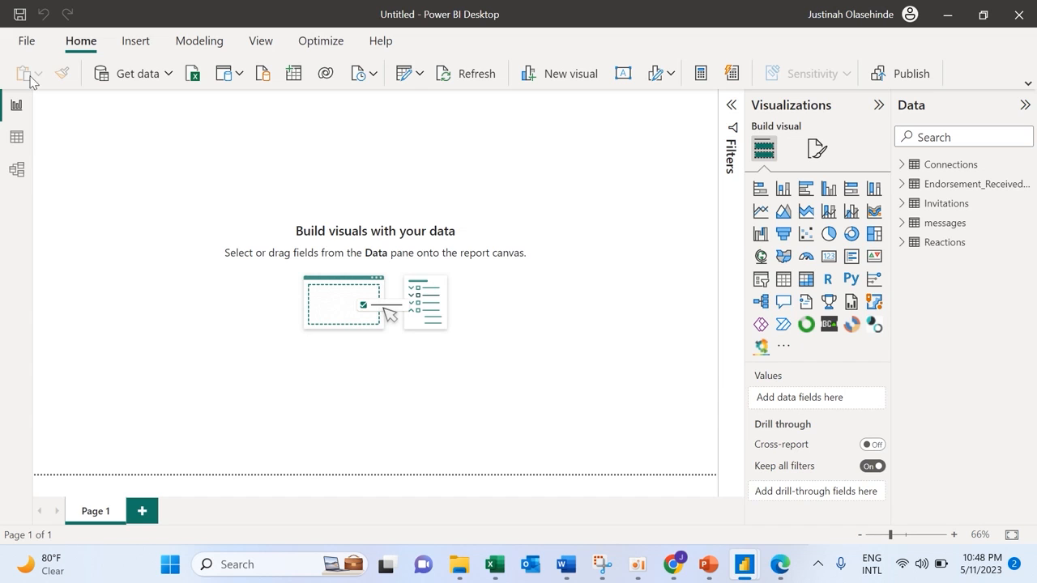
left_click(166, 74)
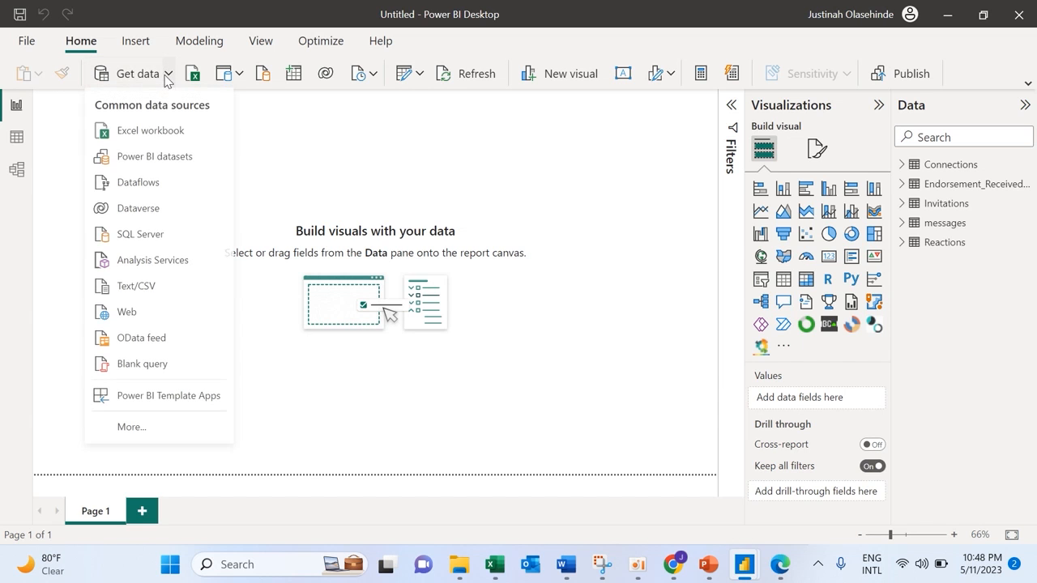
left_click(148, 290)
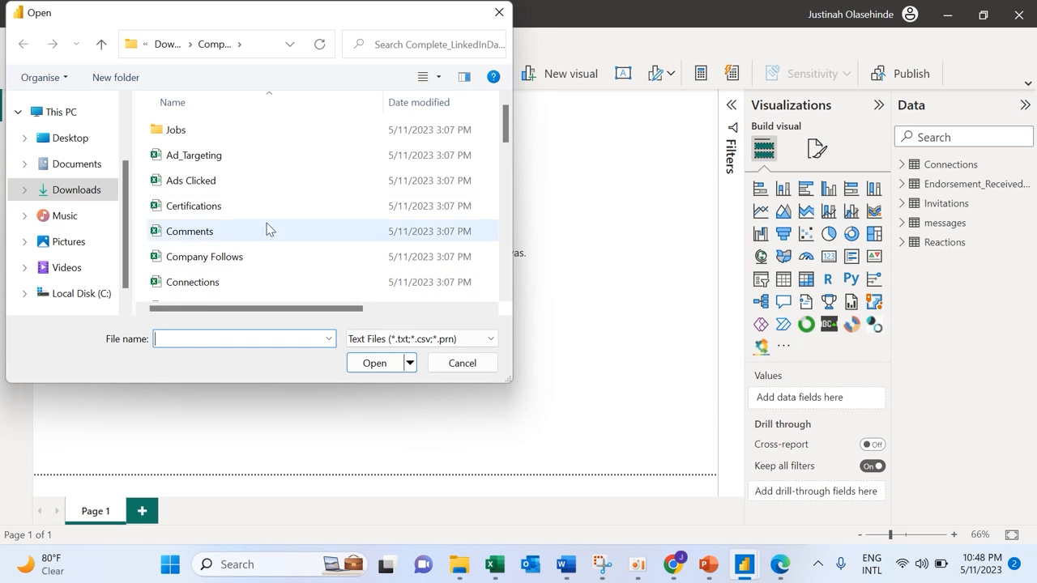
left_click_drag(507, 146, 504, 253)
left_click(281, 232)
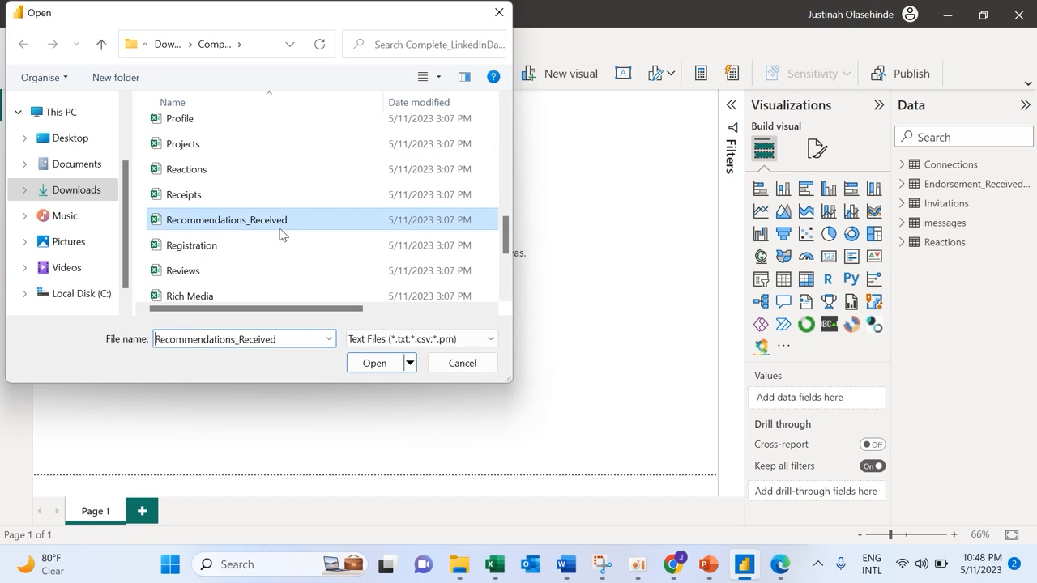
left_click(373, 363)
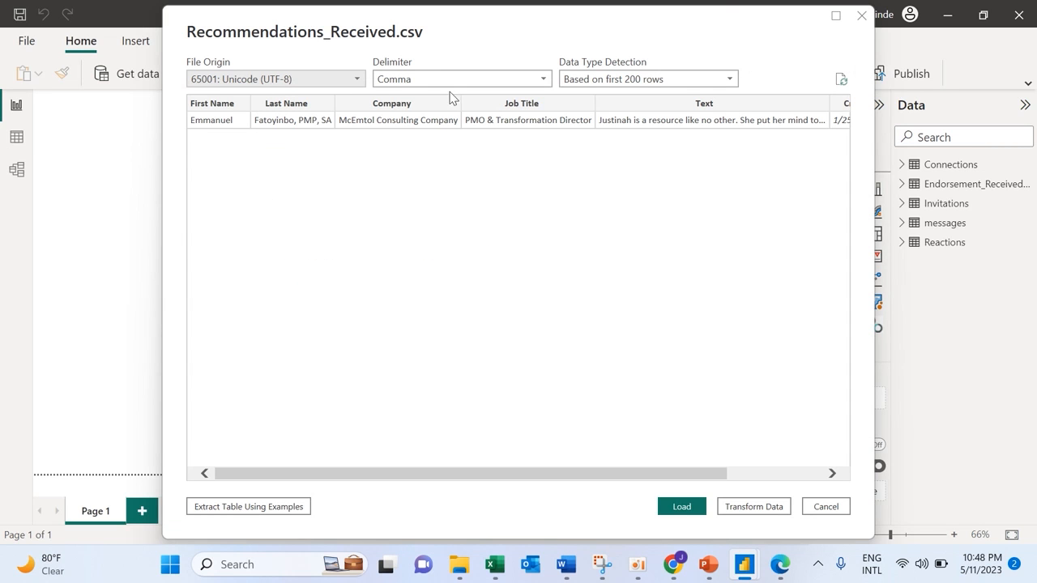
left_click(751, 508)
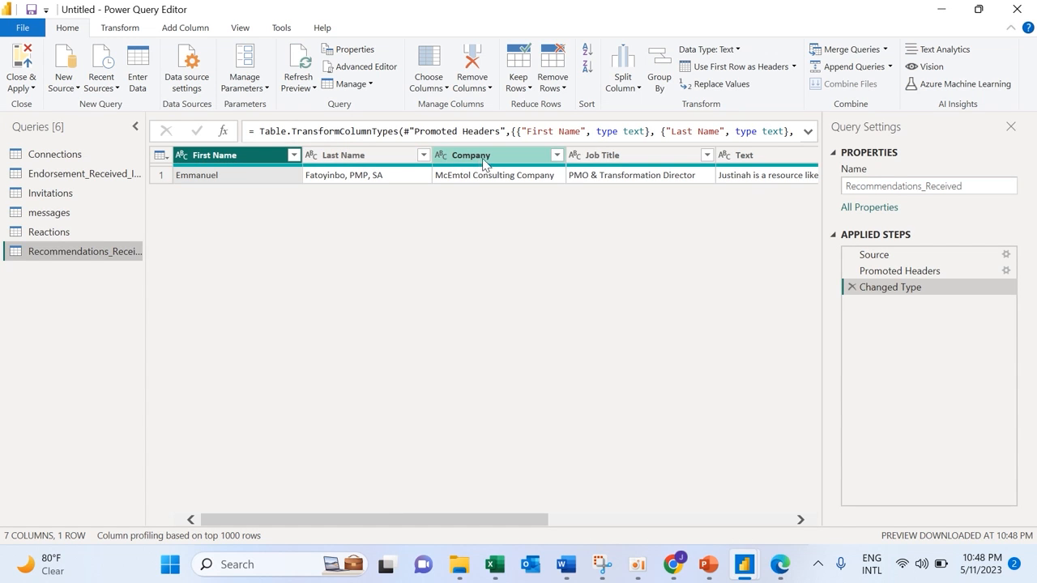
Split the Creation Date column of the Recommendations_Received query by the space delimiter at each occurrence.
left_click_drag(498, 528, 741, 525)
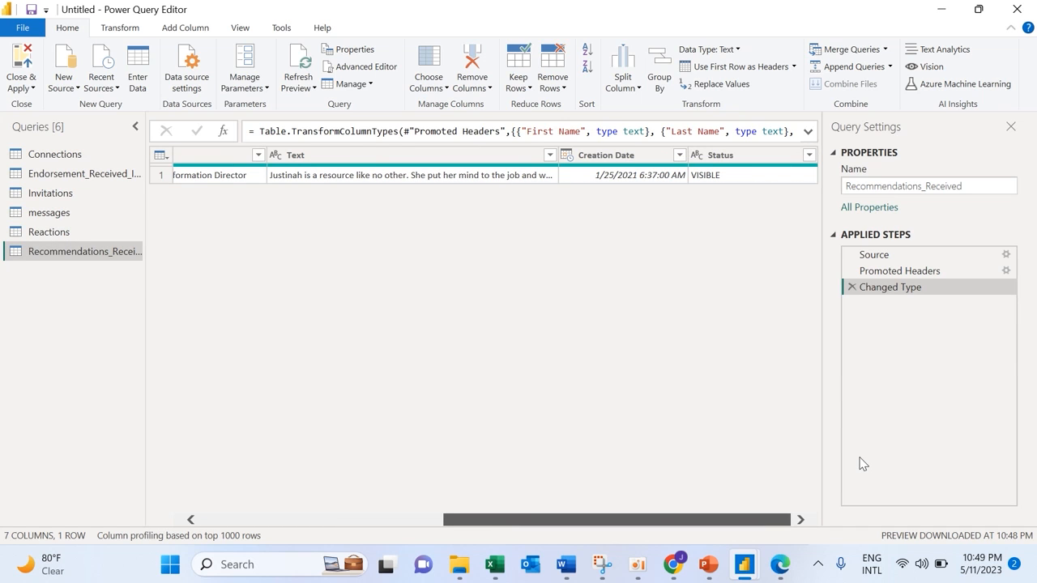
left_click(654, 158)
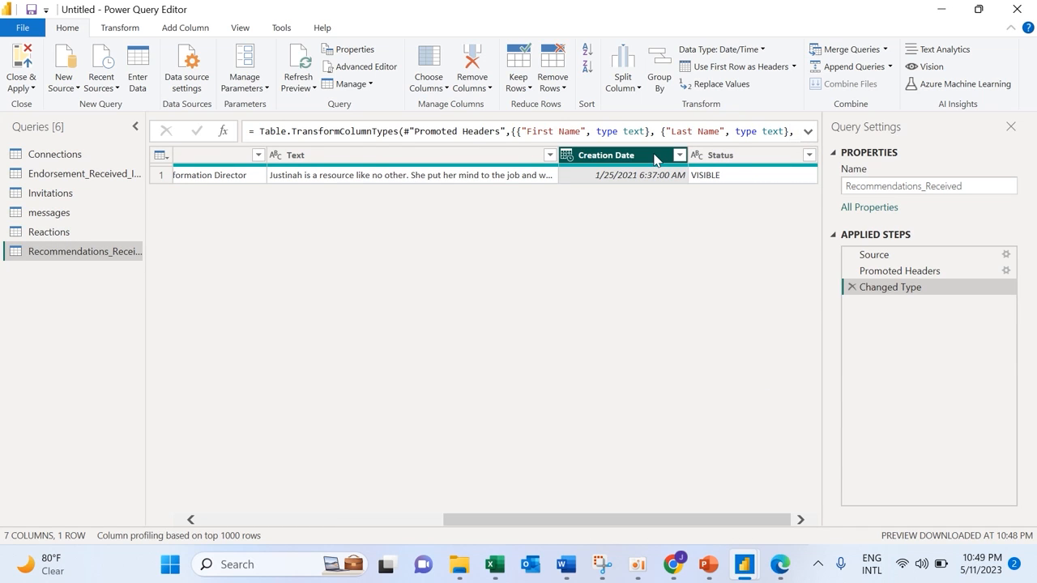
right_click(655, 159)
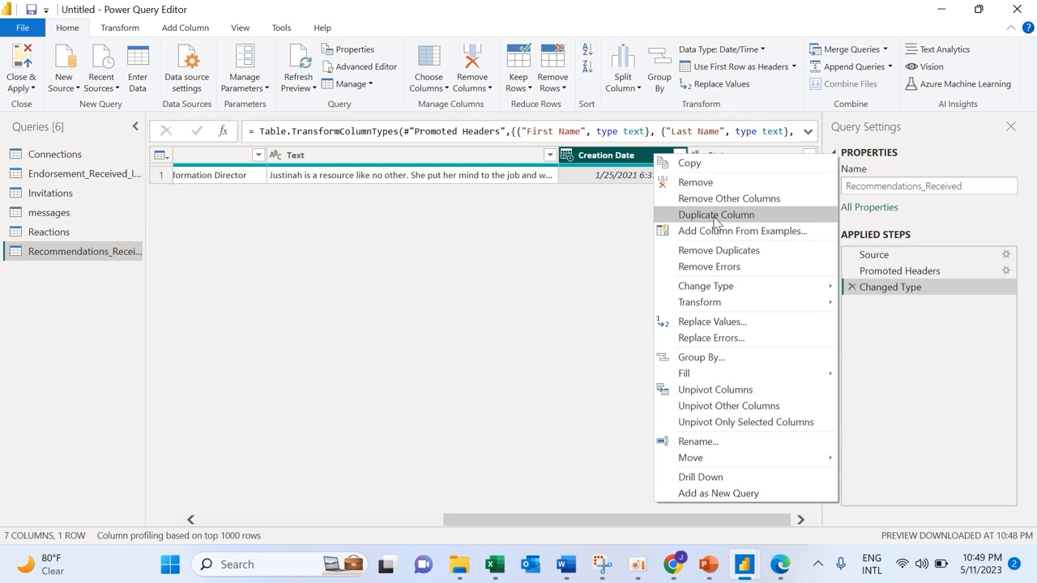
left_click(638, 89)
left_click(647, 104)
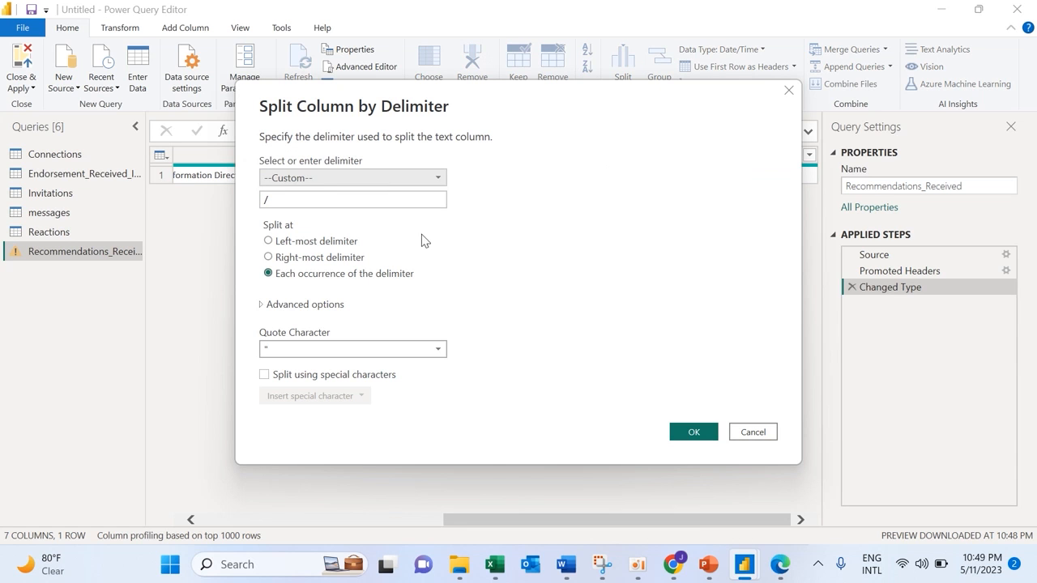
left_click(435, 179)
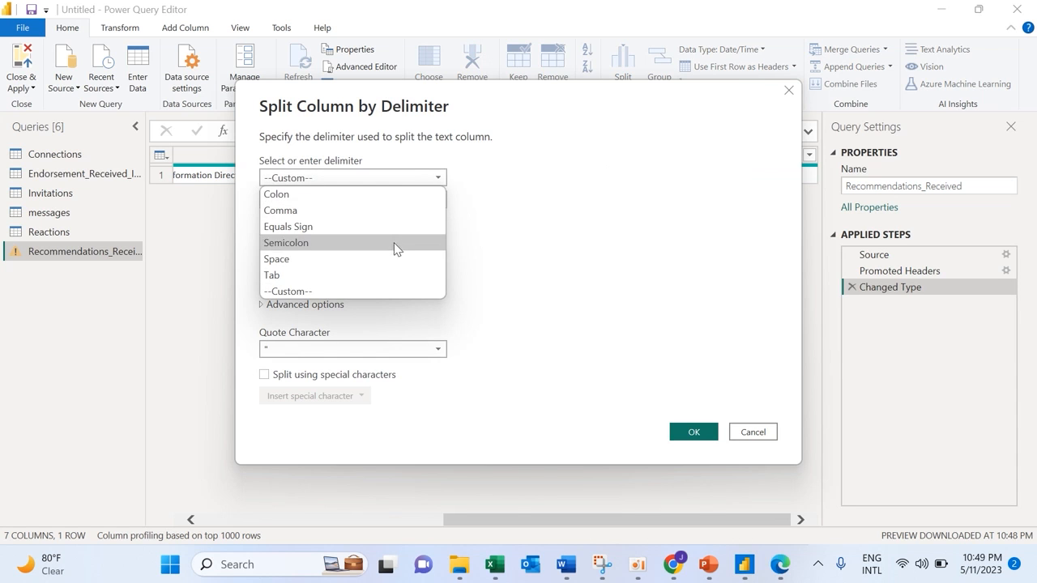
left_click(387, 261)
left_click(684, 409)
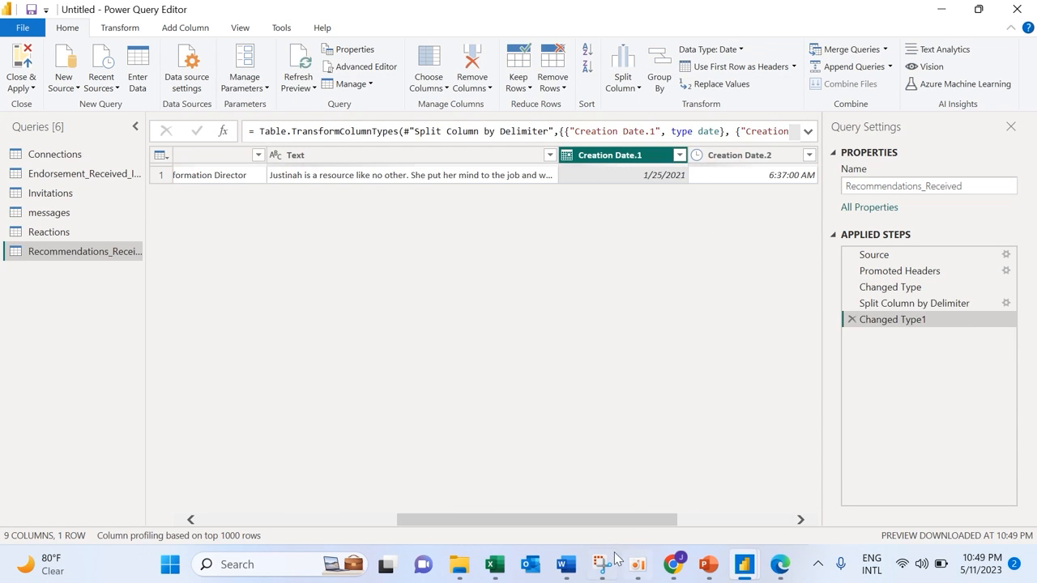
Remove the Creation Date.2 and Creation Date.3 columns from the Recommendations_Received query.
left_click_drag(627, 523, 780, 501)
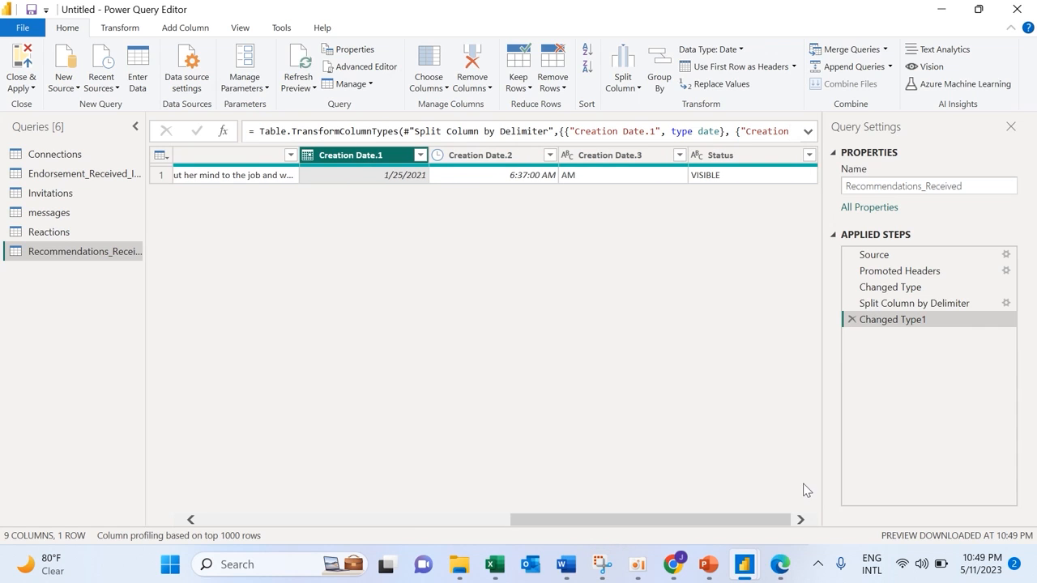
left_click(495, 155, "ctrl")
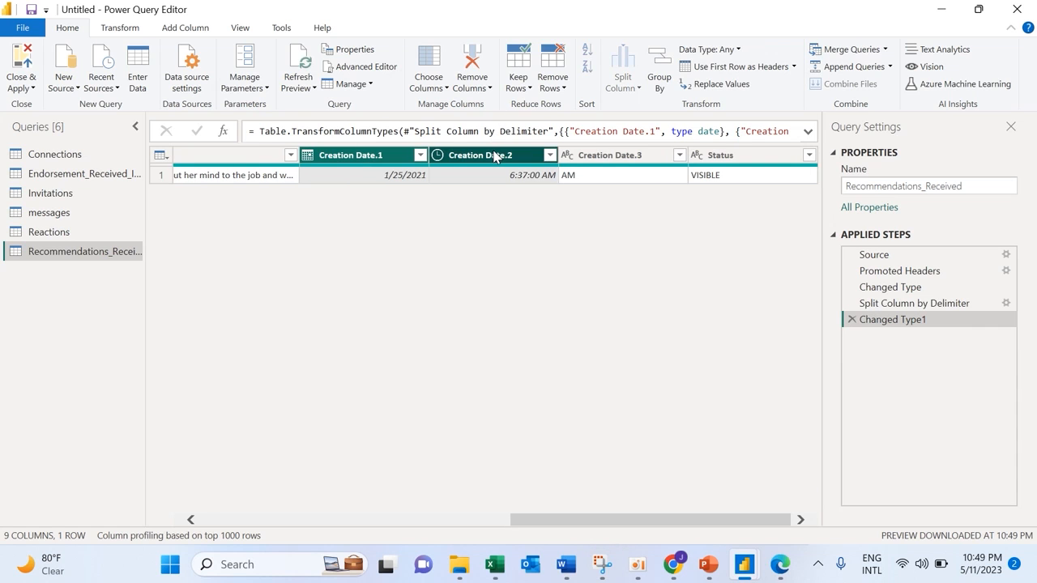
left_click(601, 155, "ctrl")
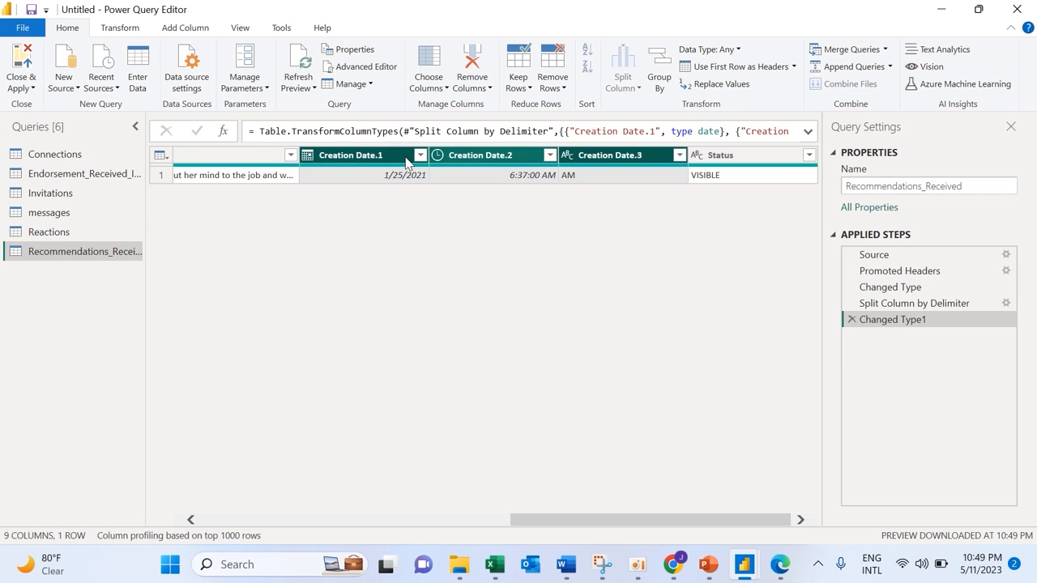
left_click(412, 157, "ctrl")
right_click(576, 175)
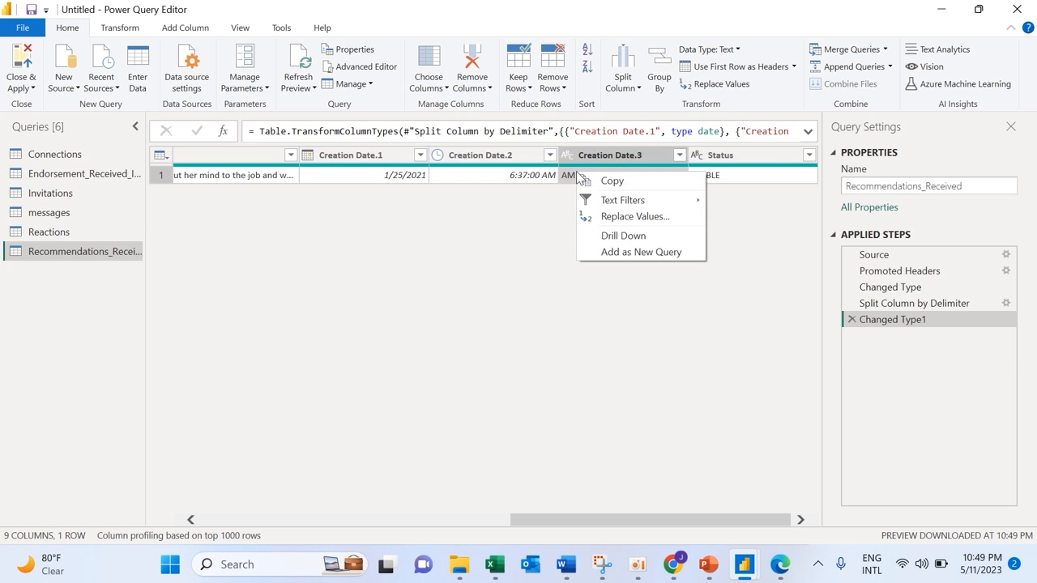
left_click(516, 158)
left_click(585, 155, "ctrl")
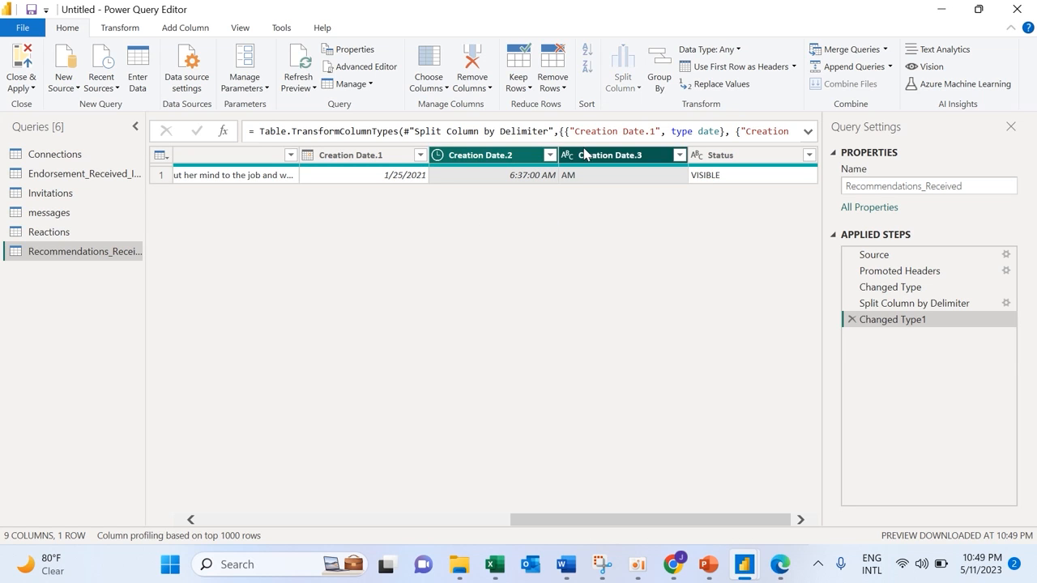
right_click(584, 153)
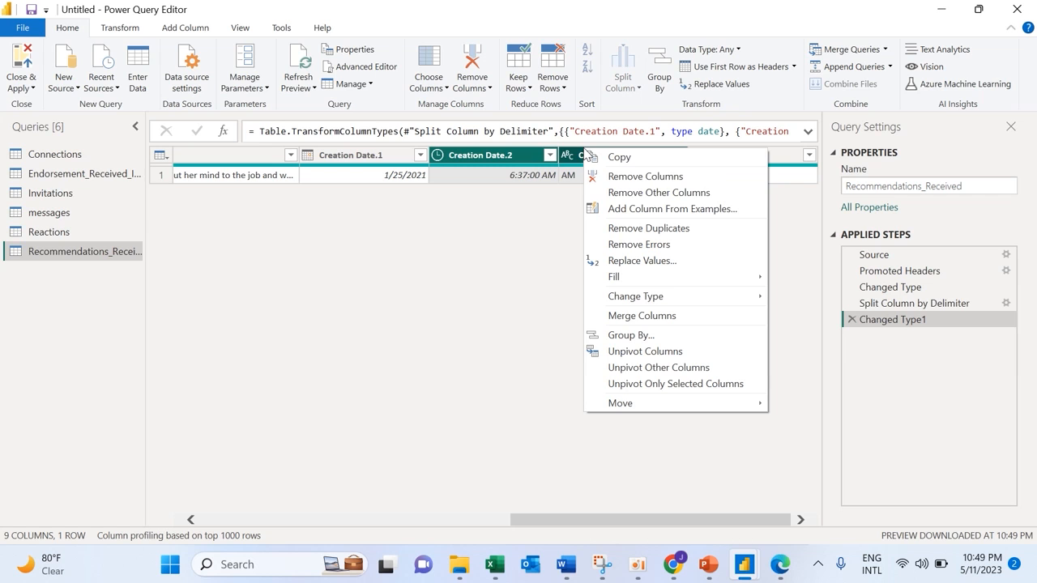
left_click(655, 178)
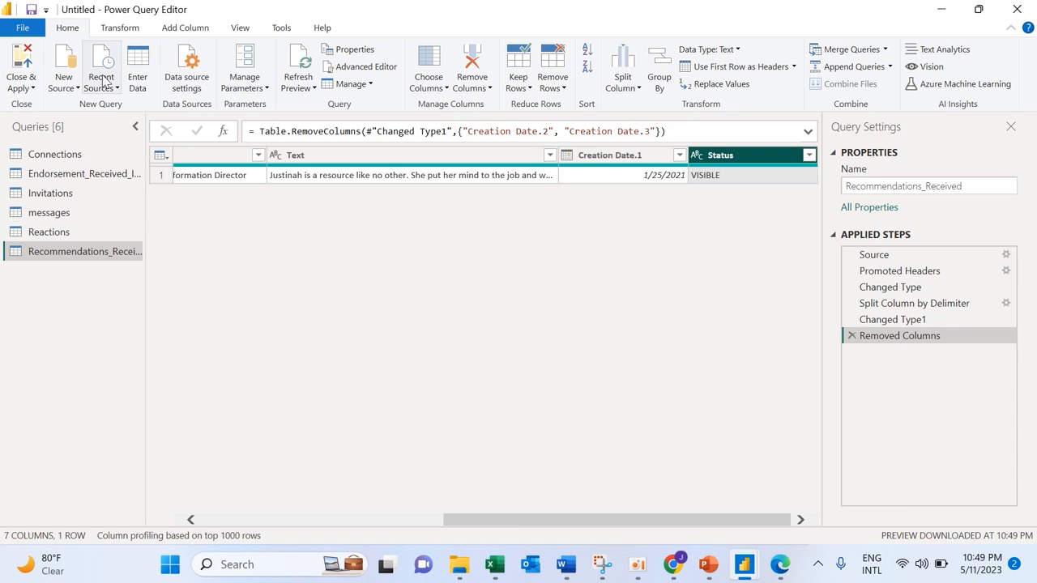
Close and apply the Recommendations_Received query changes and open the Shares CSV file in Power Query as a Text/CSV source.
left_click(21, 86)
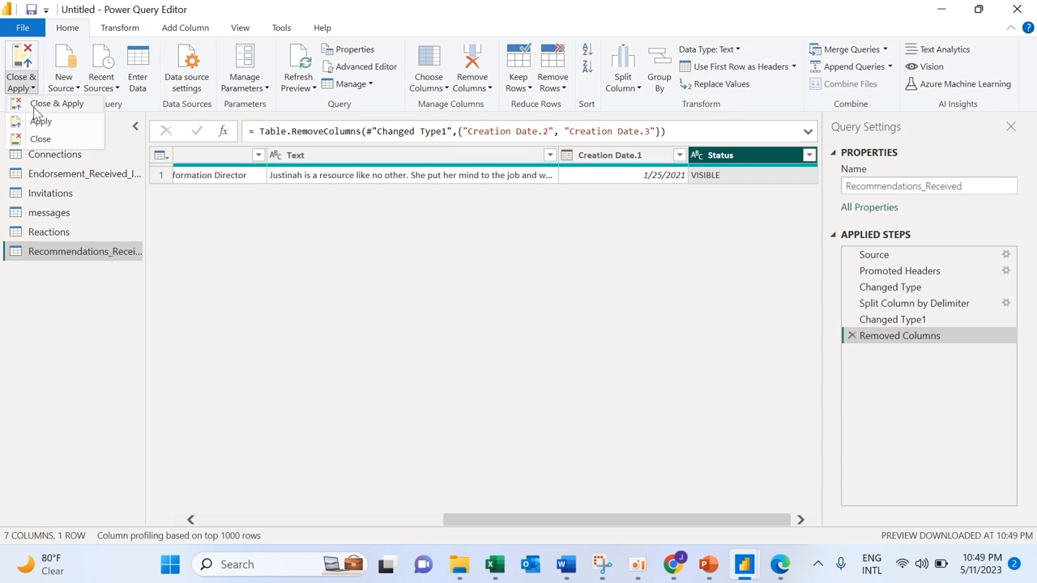
left_click(35, 106)
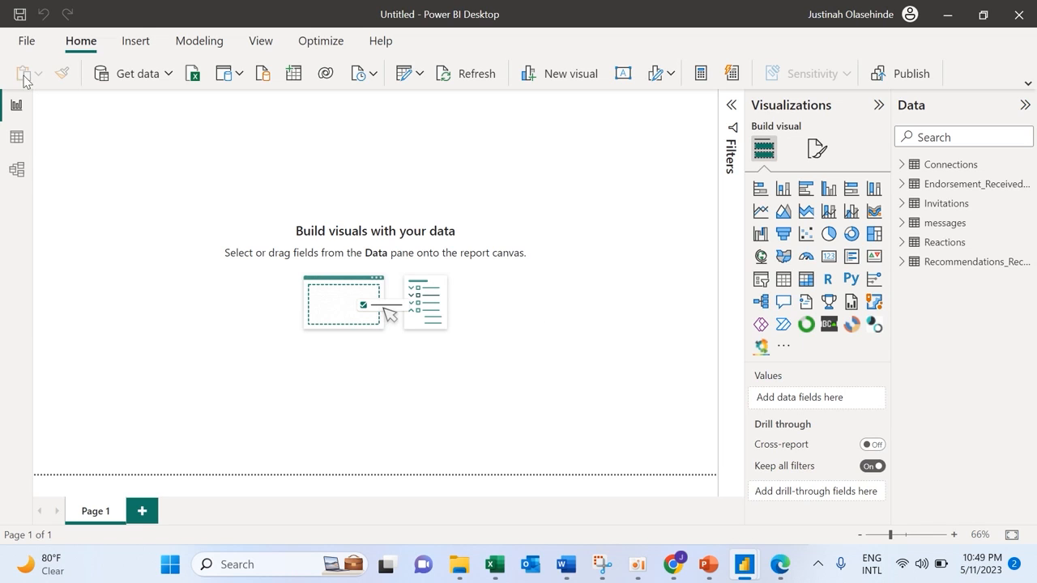
left_click(153, 79)
left_click(166, 77)
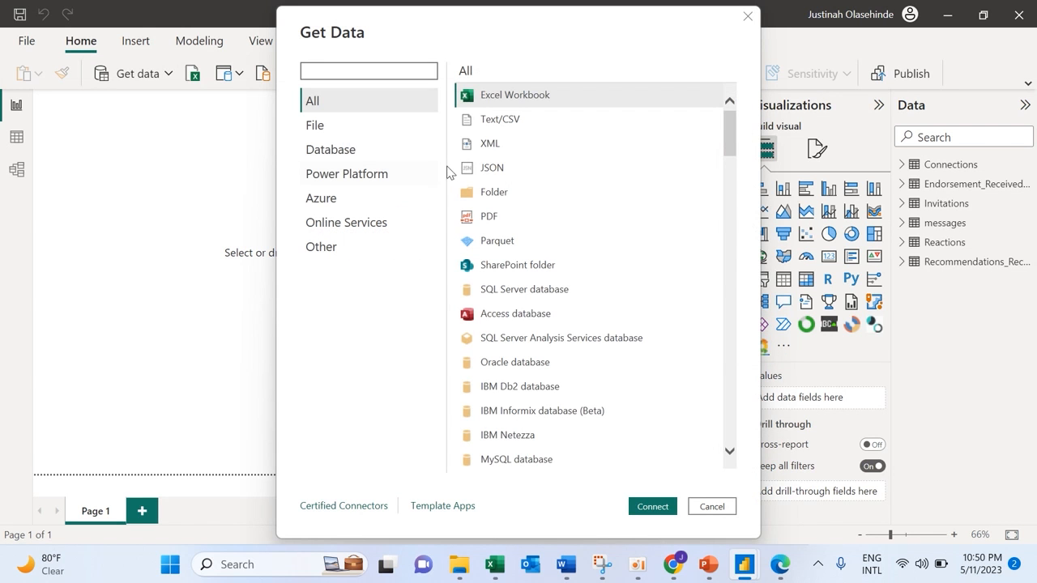
left_click(490, 122)
left_click(656, 506)
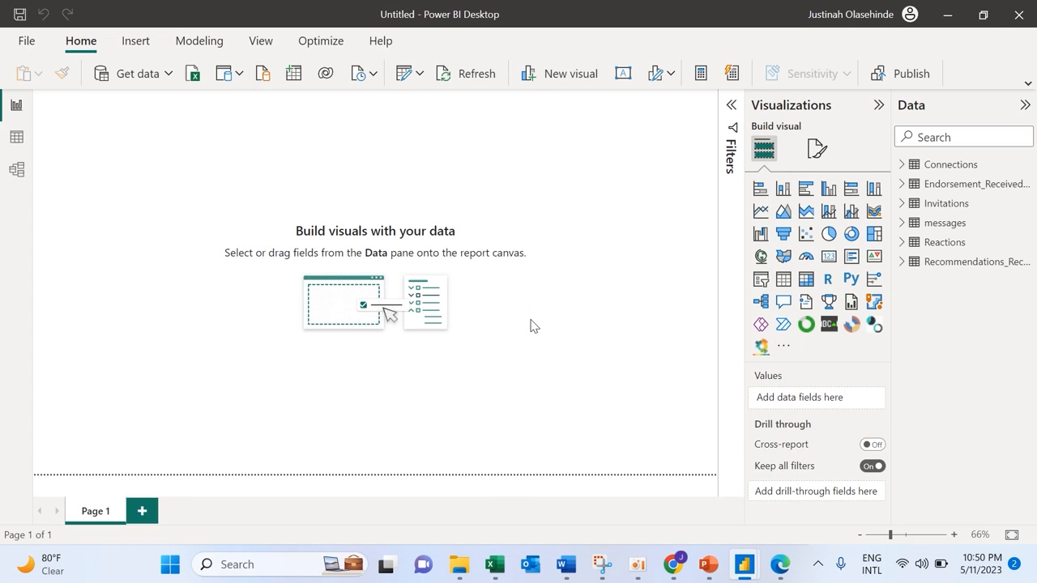
left_click_drag(506, 130, 525, 271)
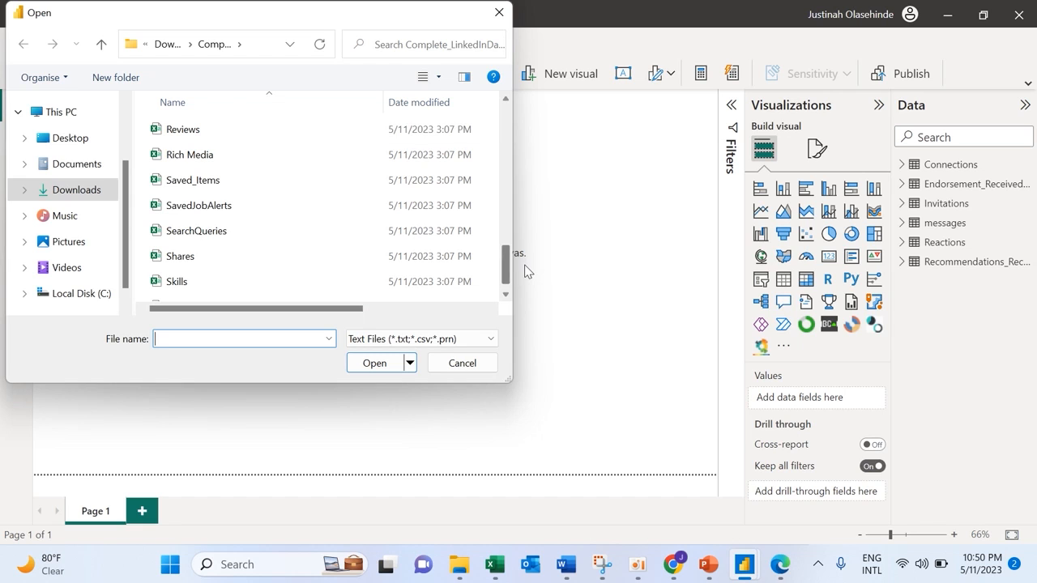
left_click(267, 264)
left_click(376, 363)
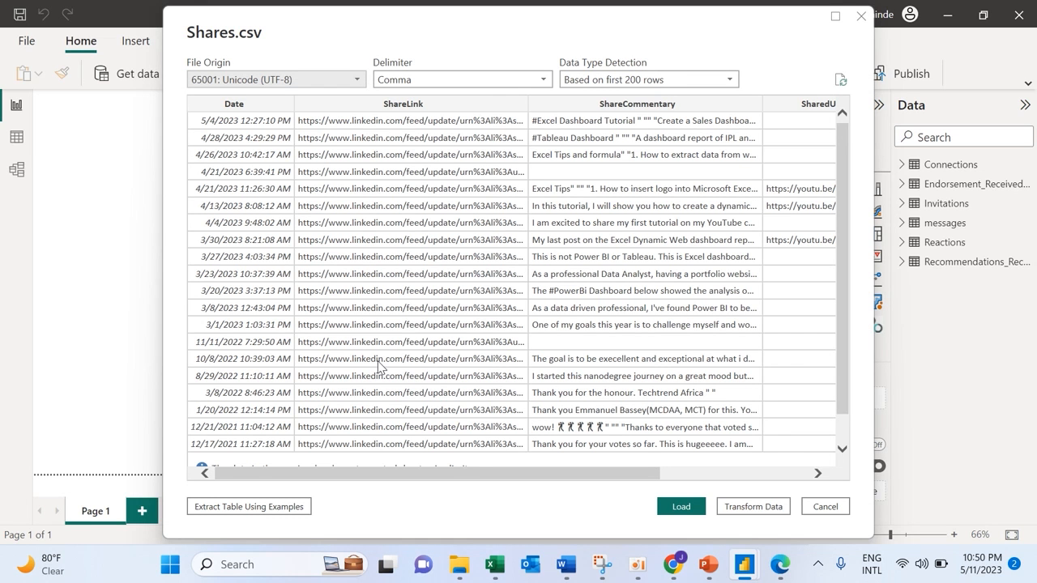
left_click(753, 507)
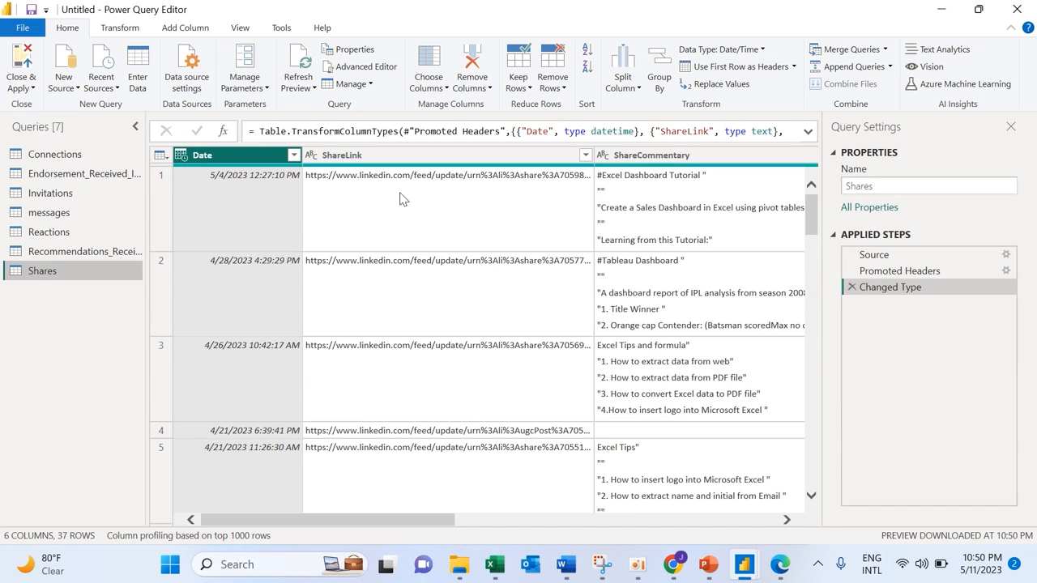
Remove the SharedURL and MediaURL columns from the Shares query.
left_click_drag(421, 515, 796, 578)
left_click(413, 155)
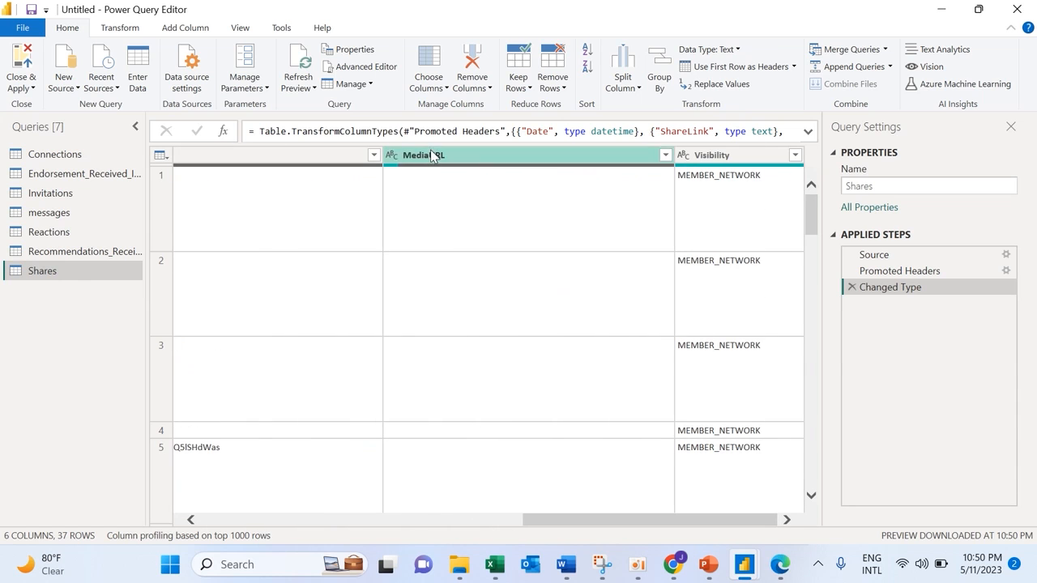
left_click(315, 161, "ctrl")
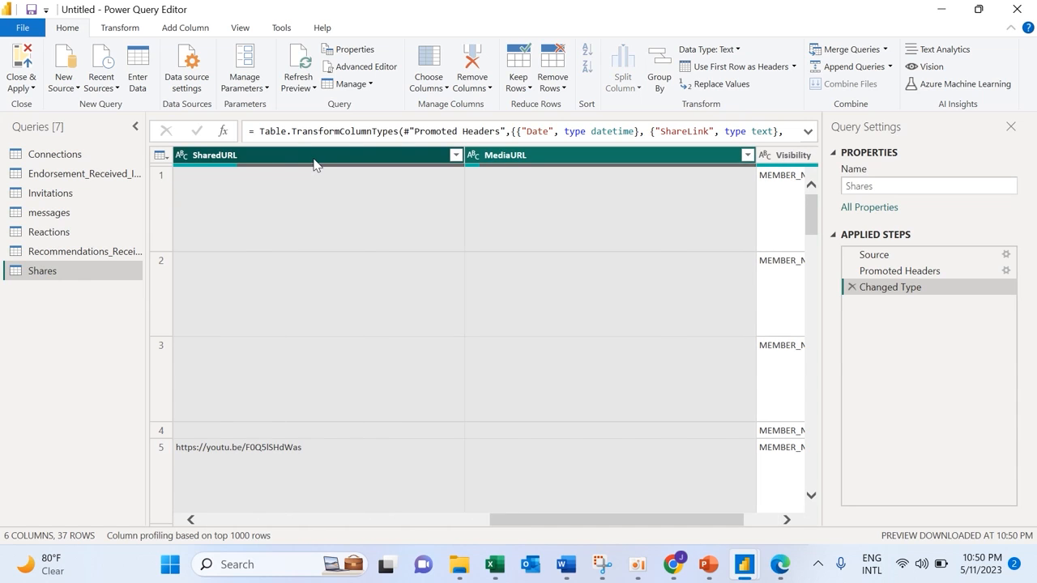
left_click_drag(658, 521, 363, 513)
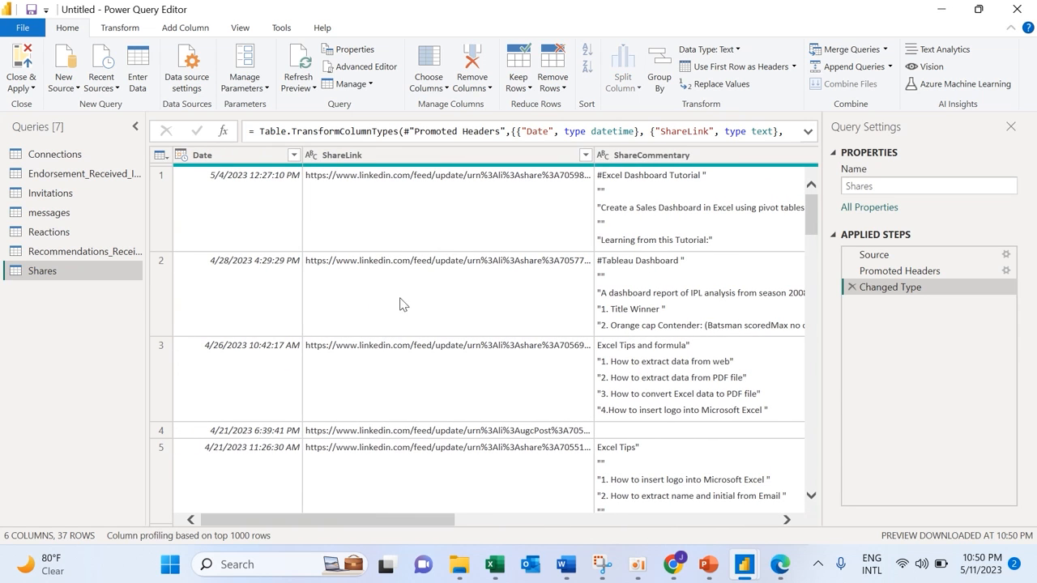
left_click(490, 89)
left_click(490, 104)
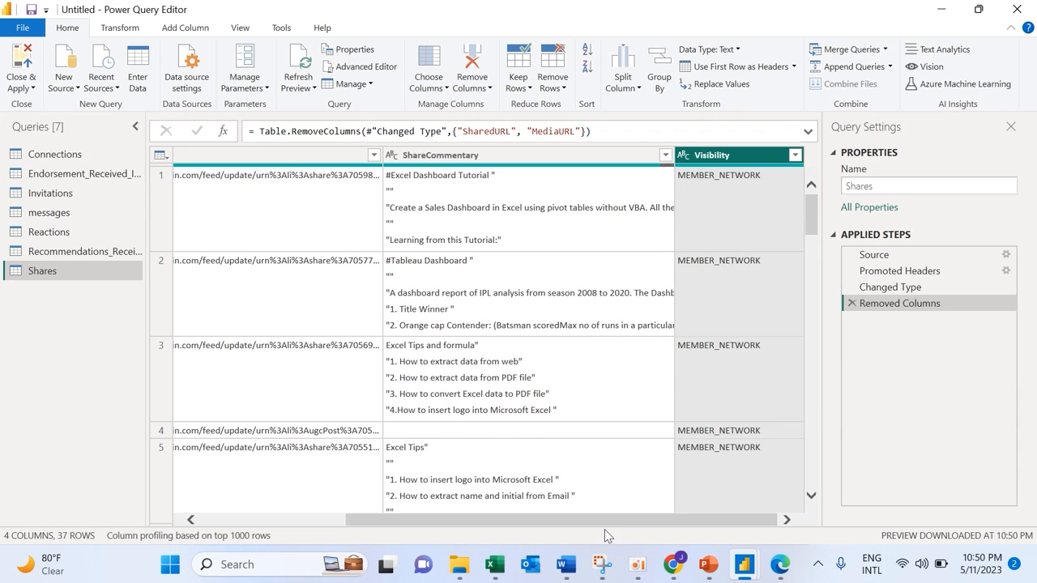
Split the Date column of the Shares query by the space delimiter at each occurrence.
left_click_drag(762, 514, 374, 535)
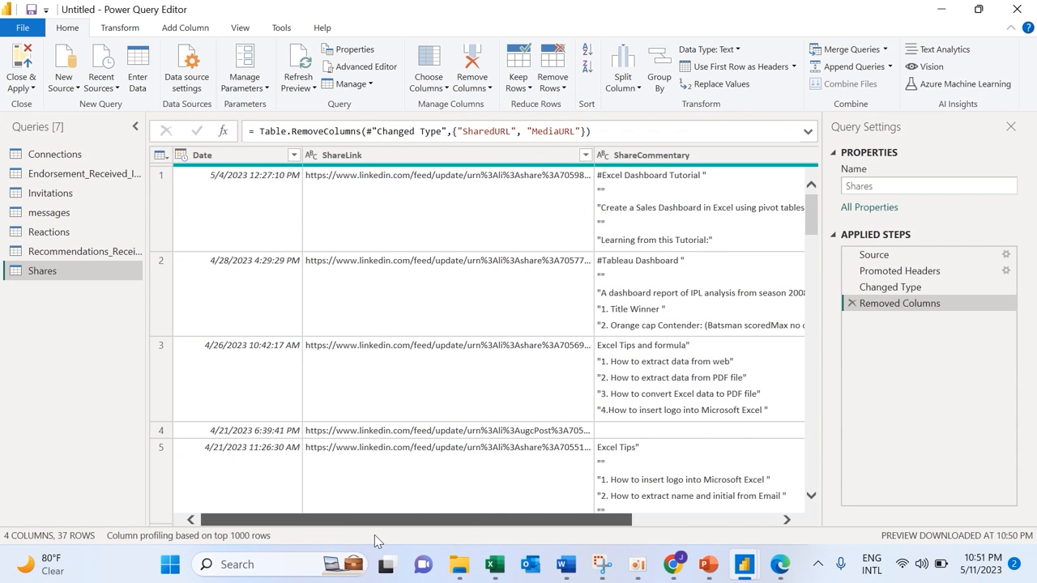
left_click(240, 156)
left_click(625, 81)
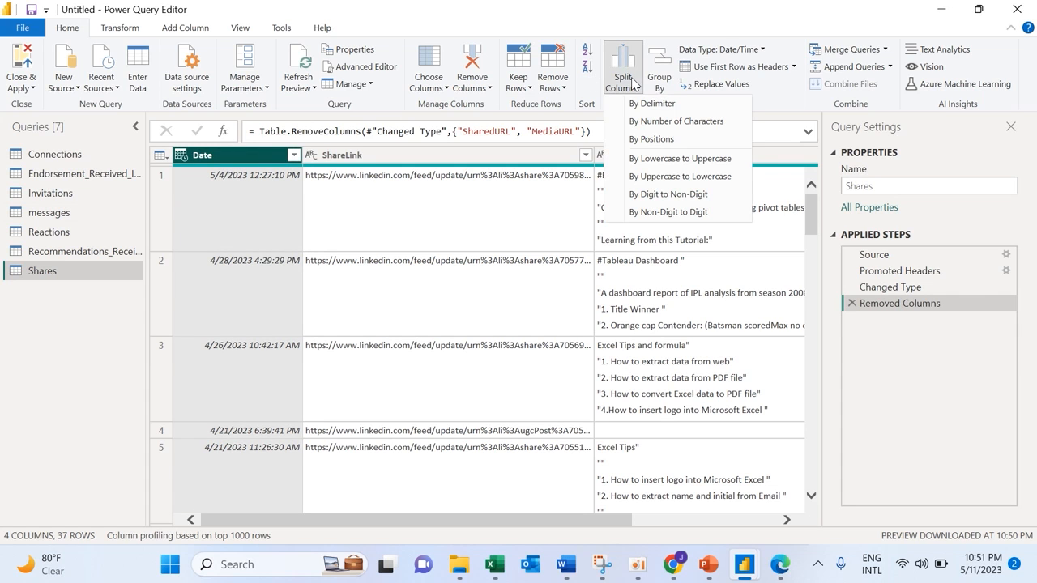
left_click(645, 108)
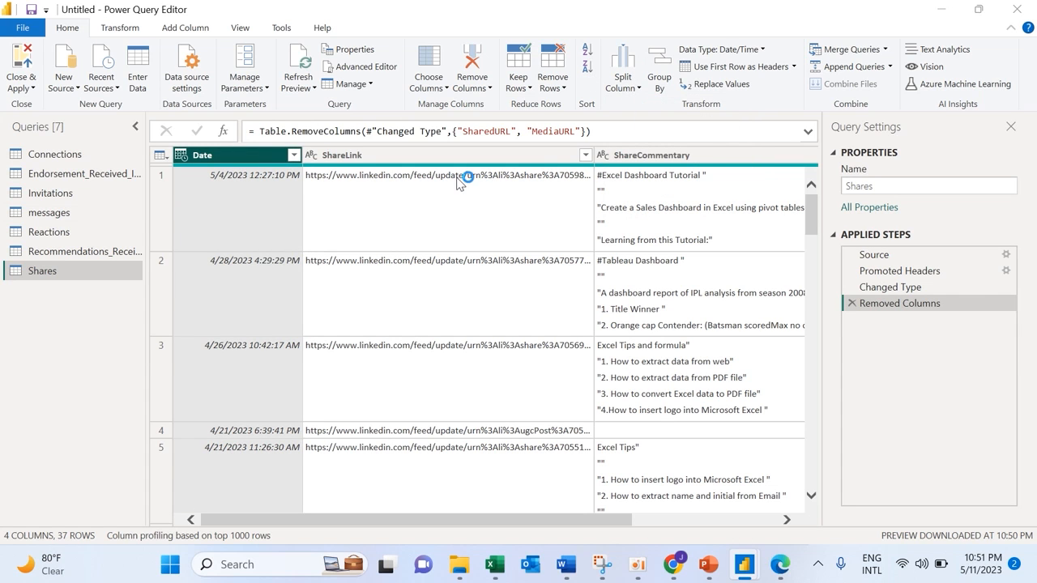
left_click(386, 197)
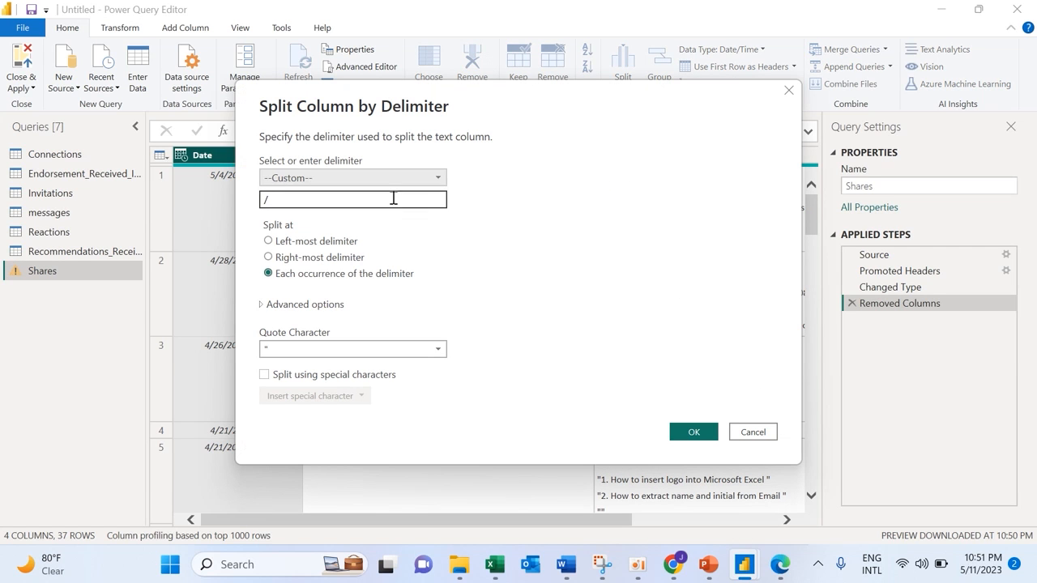
left_click(438, 178)
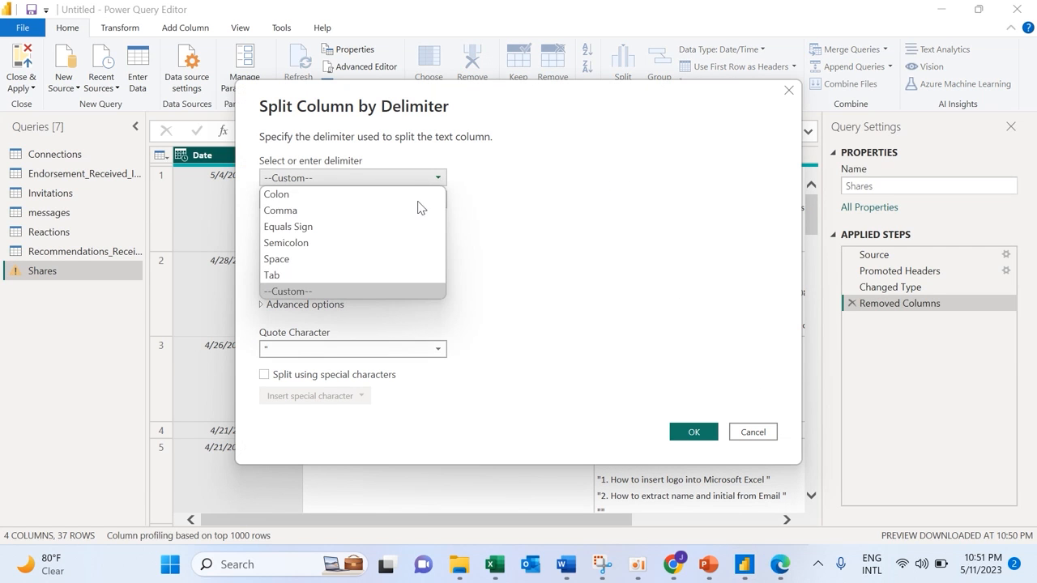
left_click(372, 259)
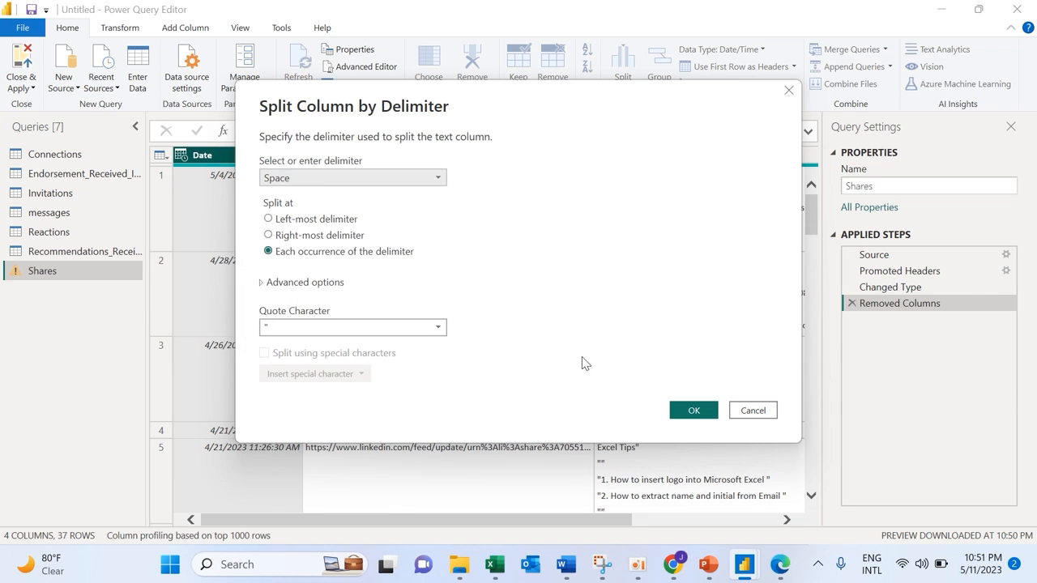
left_click(689, 411)
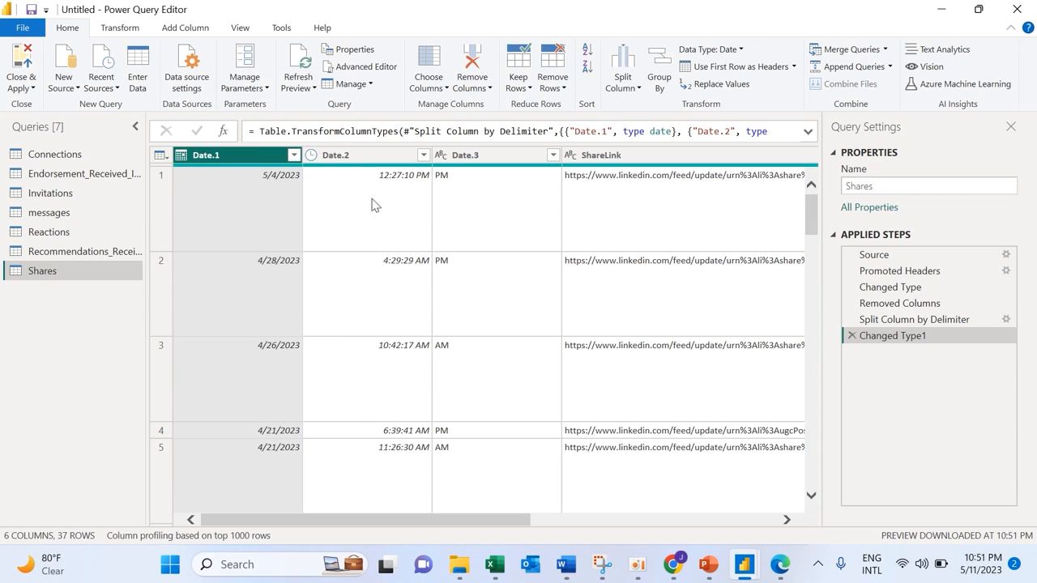
Remove the Date.2 and Date.3 columns from the Shares query, and close and apply the query changes.
left_click(387, 155, "ctrl")
left_click(498, 157, "ctrl")
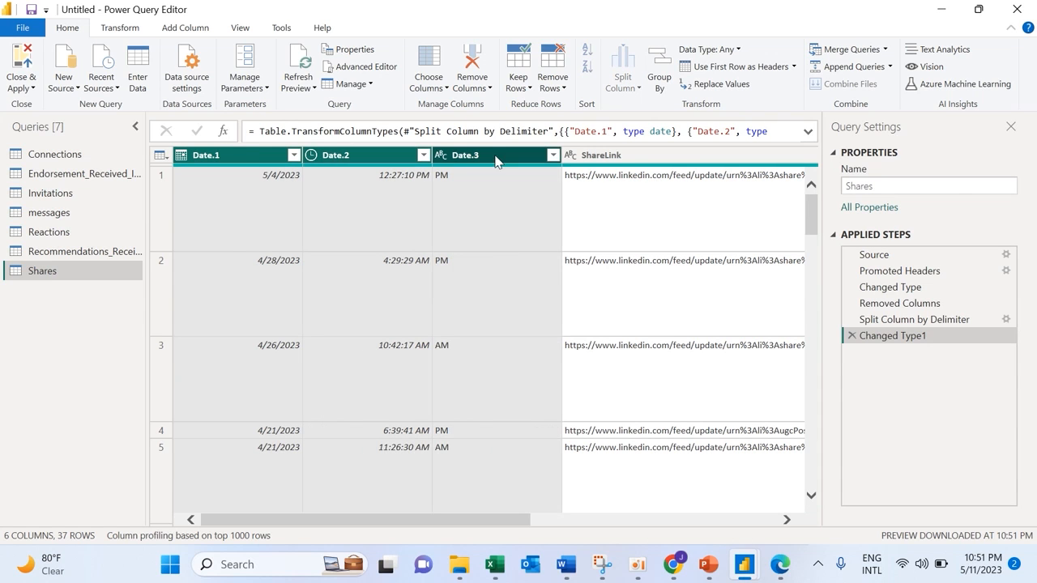
left_click(259, 156, "ctrl")
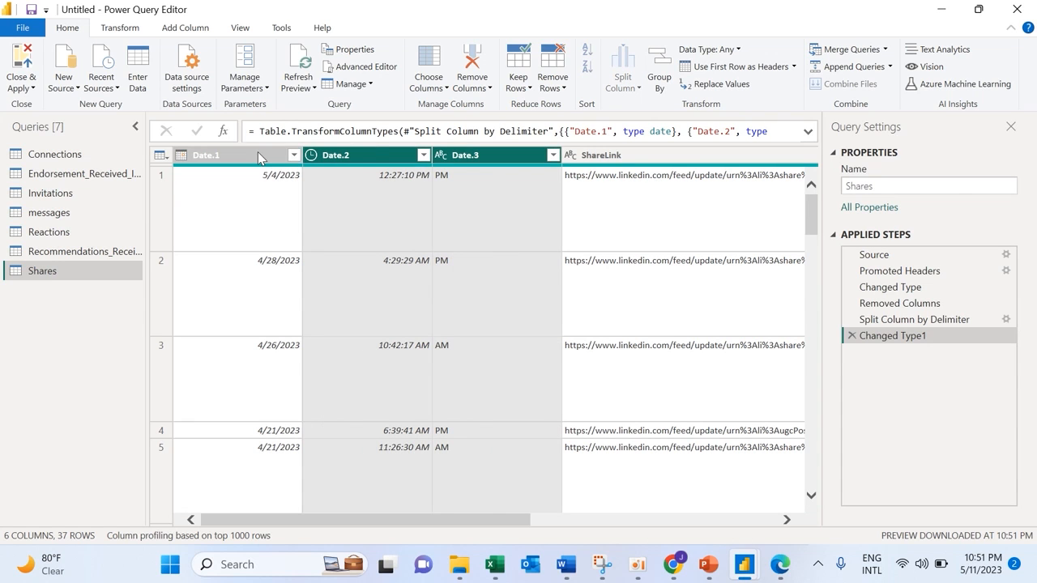
right_click(370, 150)
left_click(415, 176)
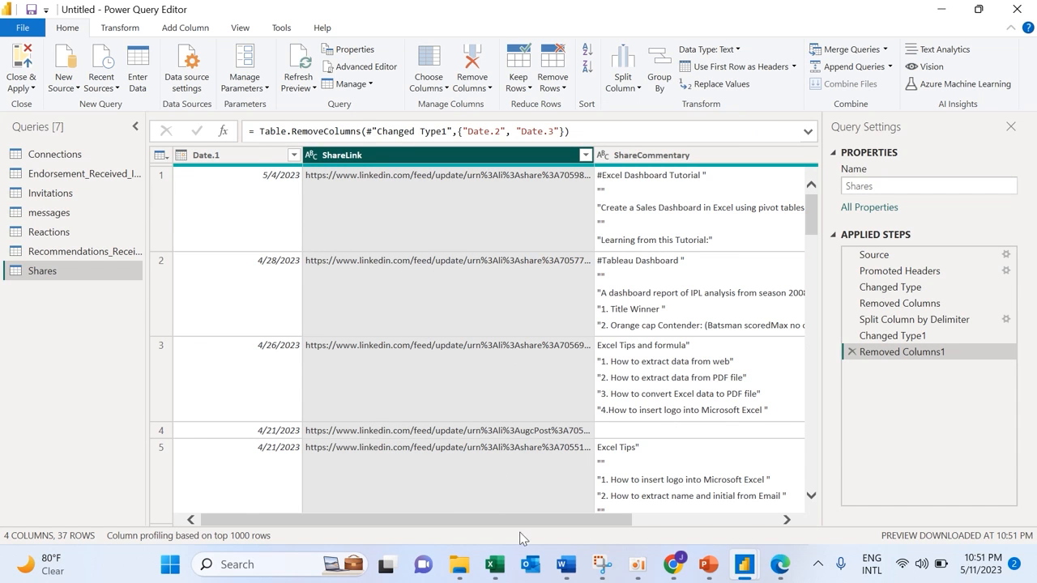
left_click(34, 88)
left_click(36, 102)
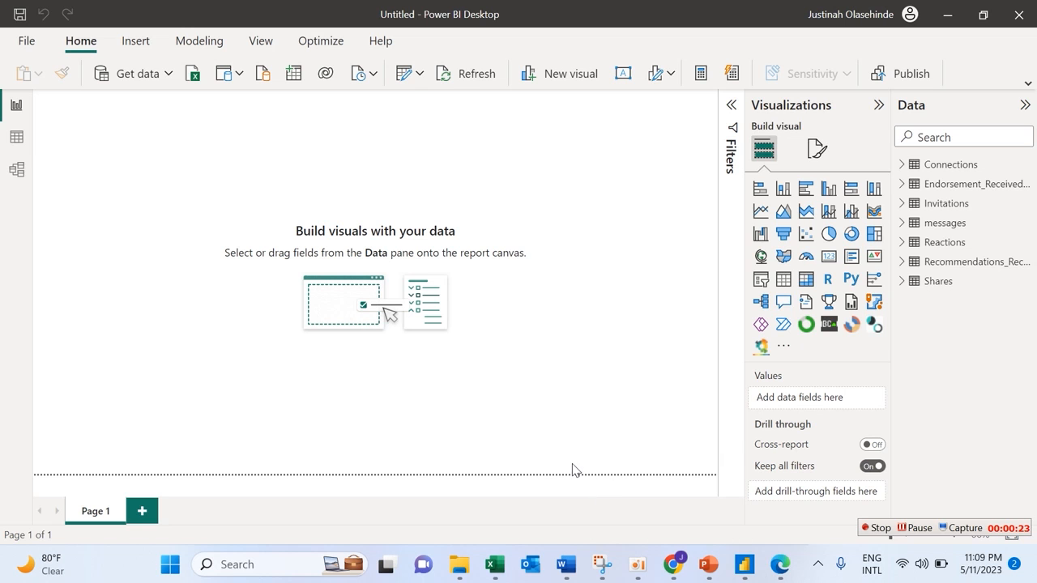
Examine the Calendar formula in the All Measure Word document and the Linkedin-Profile-Analytics GitHub repository in Chrome.
mouse_move(566, 564)
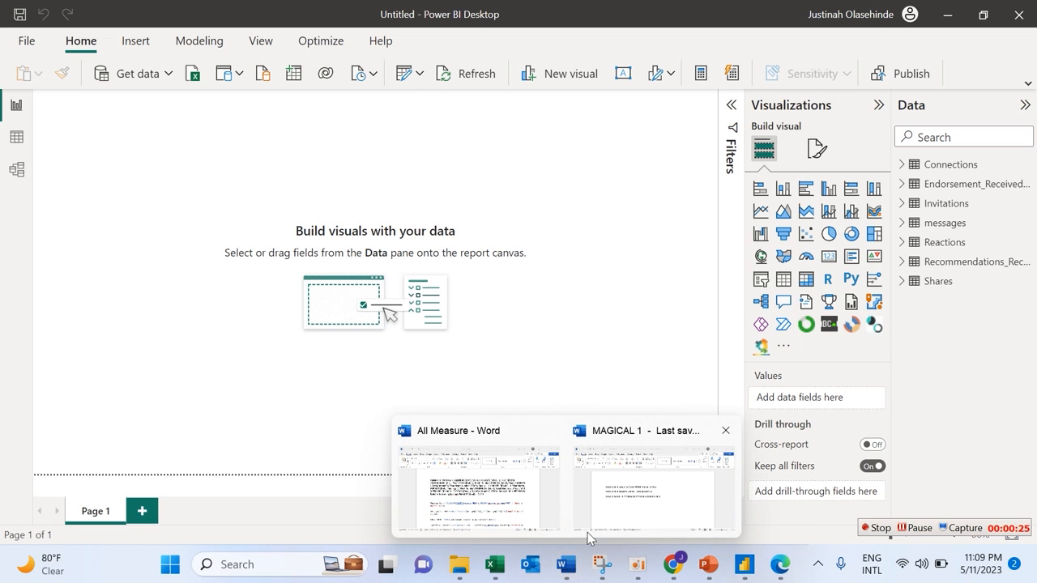
mouse_move(547, 525)
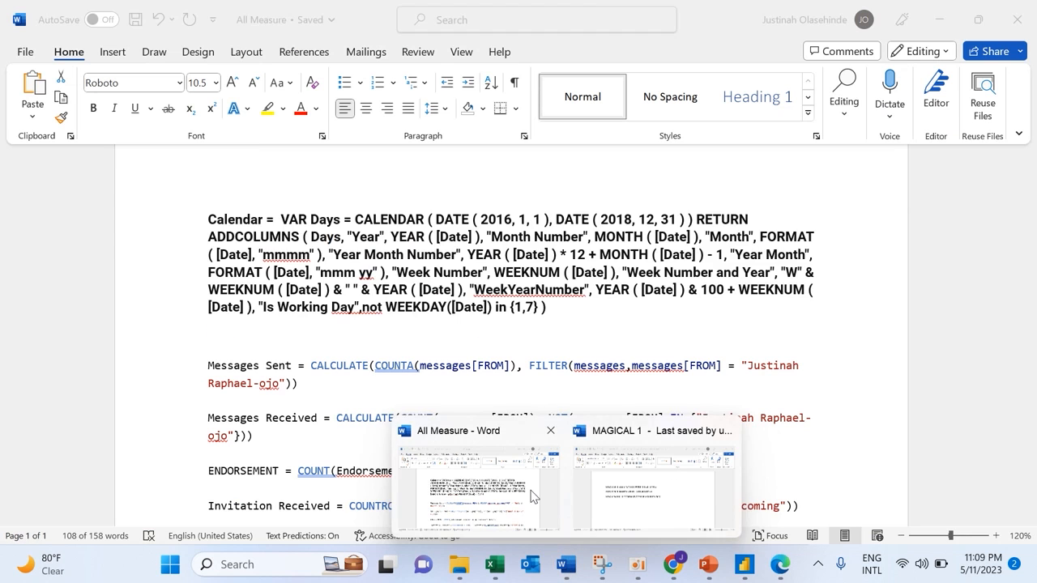
left_click(532, 492)
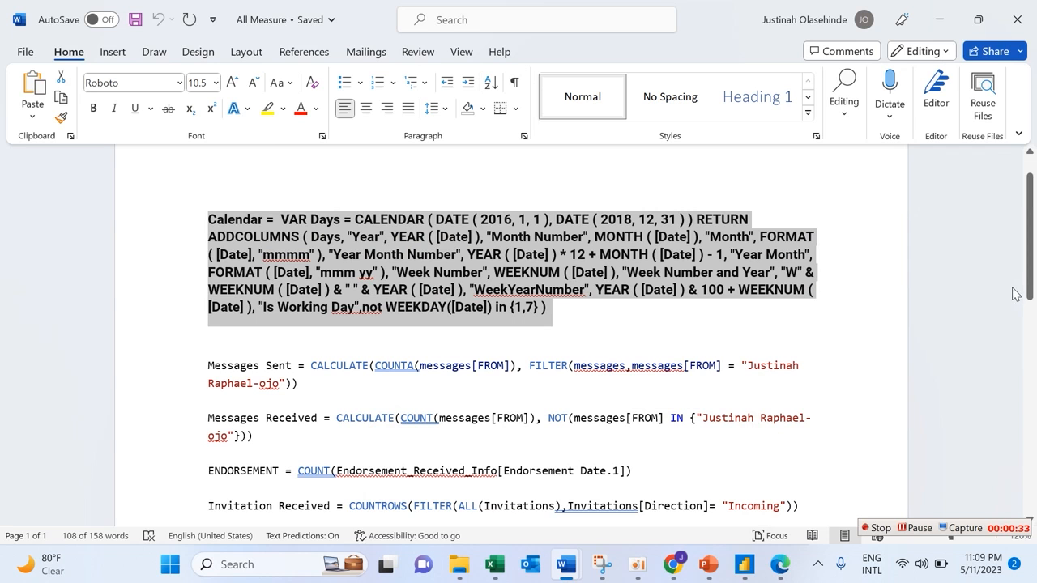
left_click_drag(1031, 288, 1029, 181)
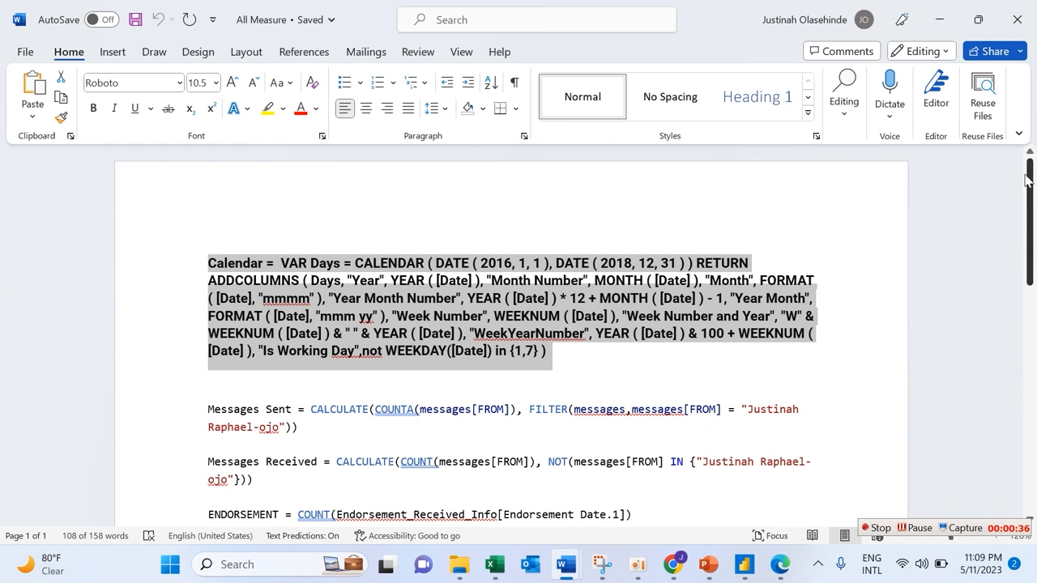
left_click(592, 368)
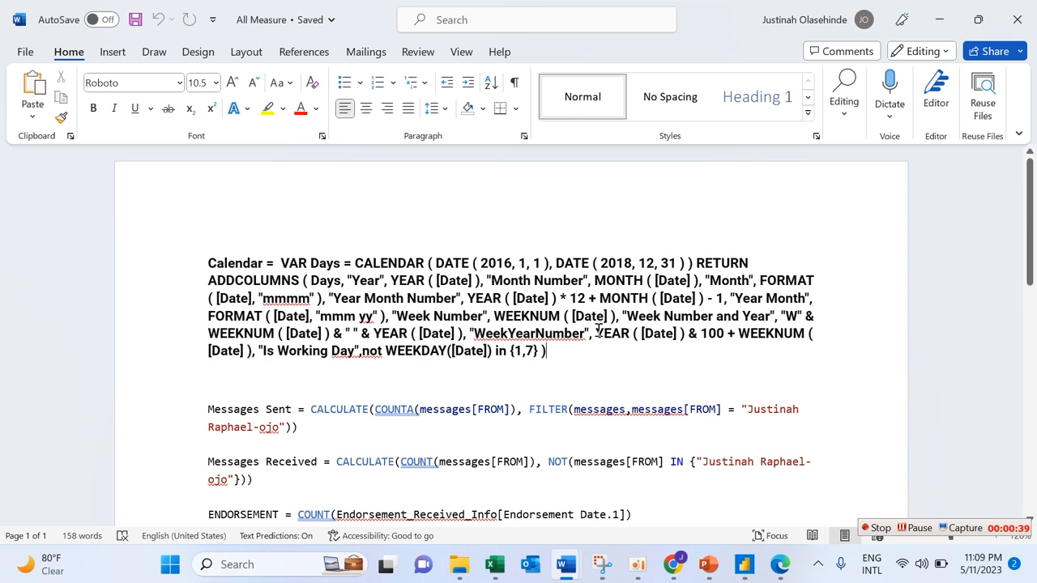
mouse_move(1030, 209)
left_mouse_down()
mouse_move(1031, 255)
mouse_move(1031, 196)
left_mouse_up()
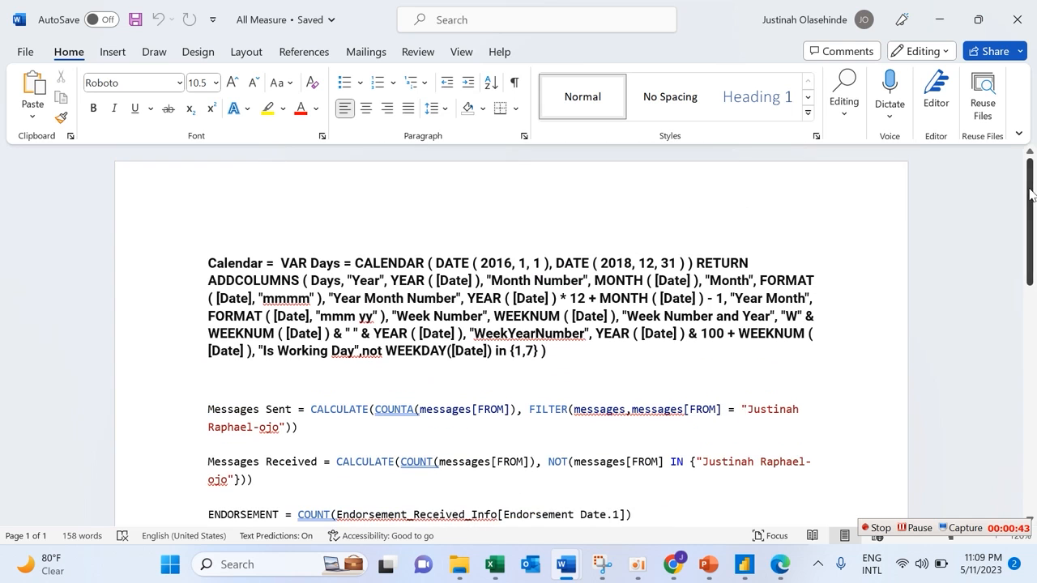
left_click(677, 567)
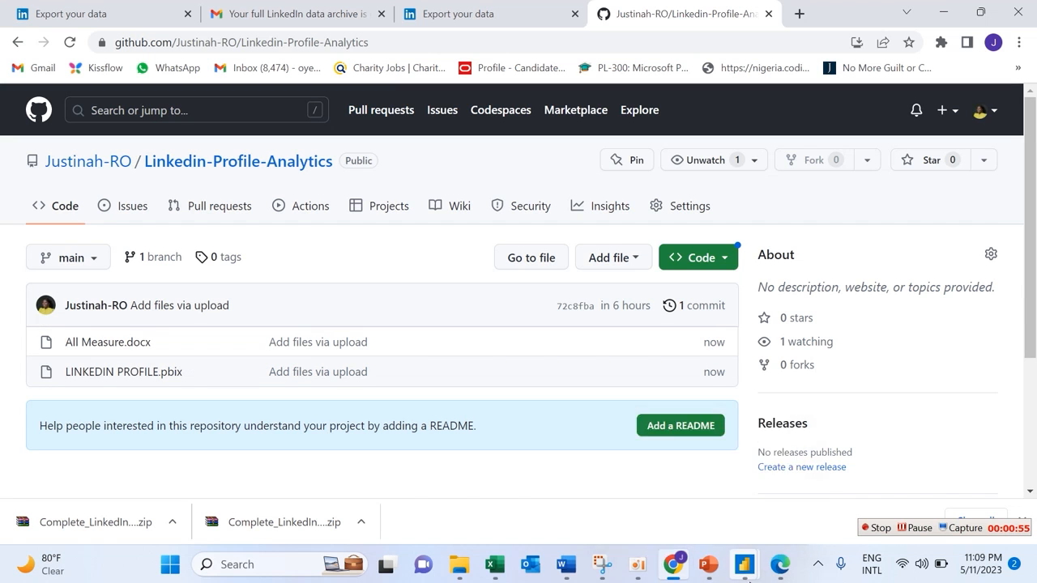
mouse_move(749, 578)
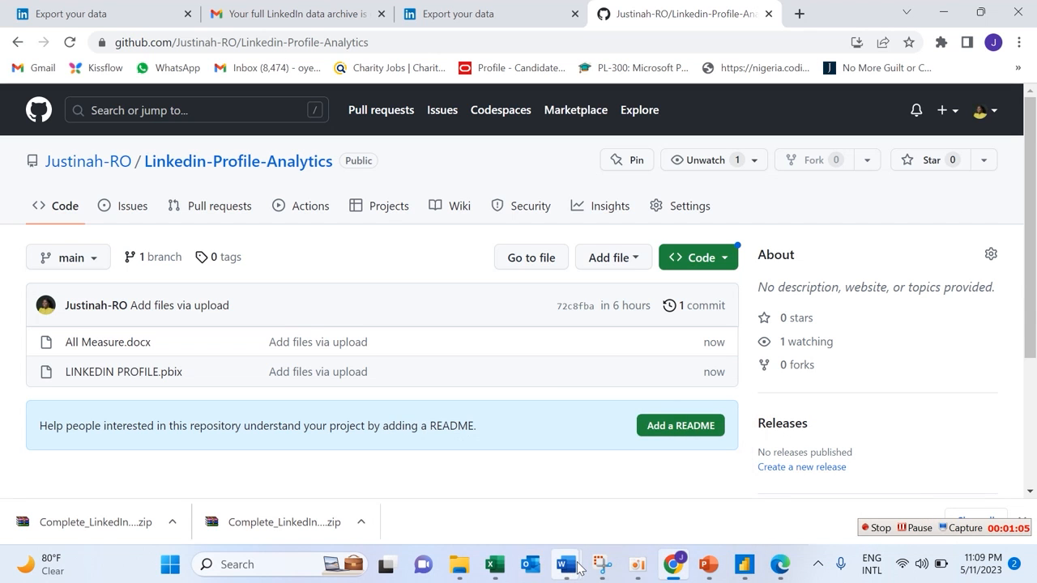
Switch to the All Measure document in Word and copy the entire Calendar table formula.
mouse_move(567, 567)
left_click(529, 484)
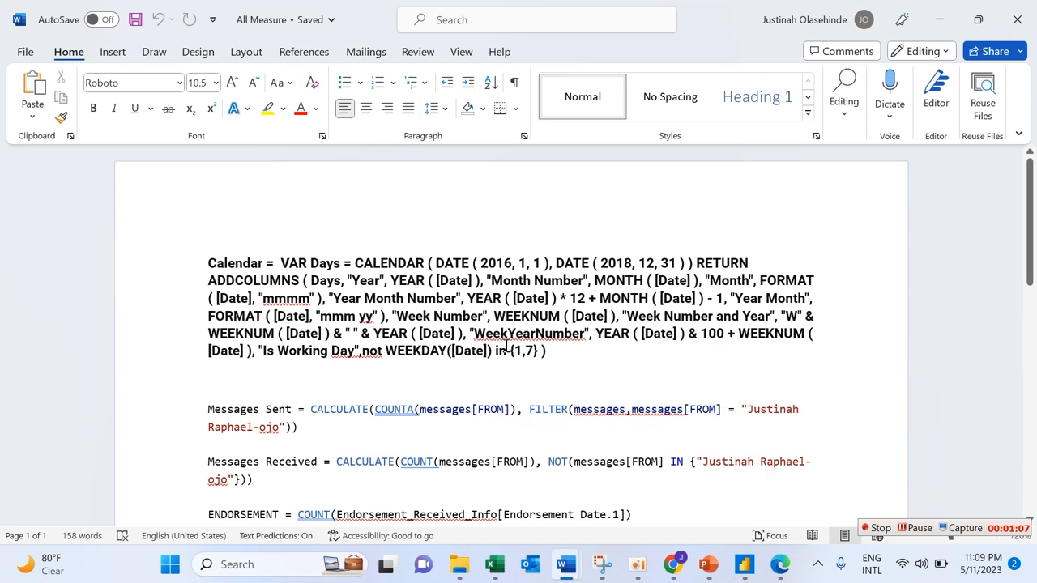
left_click_drag(561, 357, 132, 266)
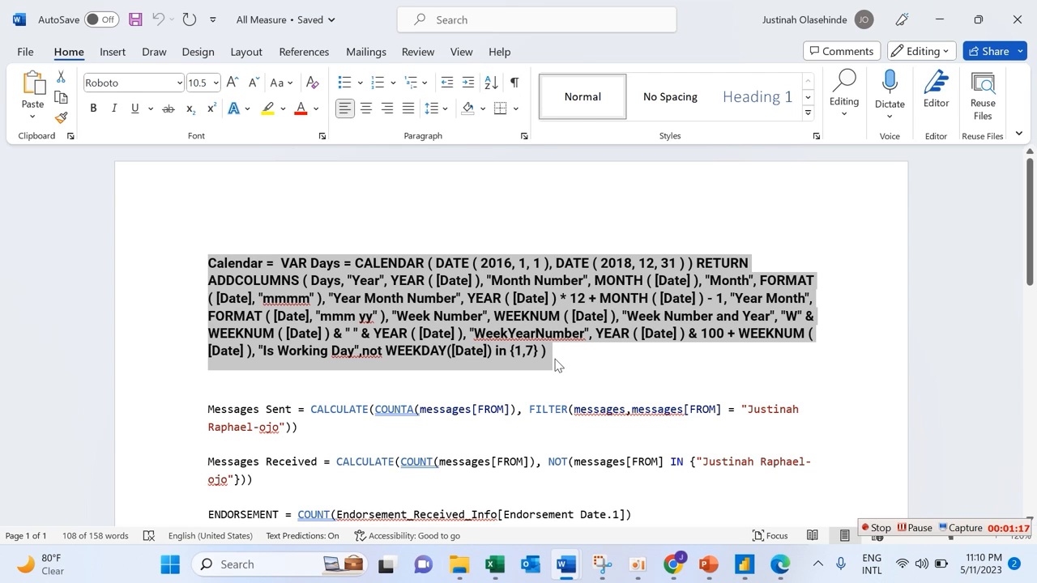
left_click(556, 365)
double_click(167, 266)
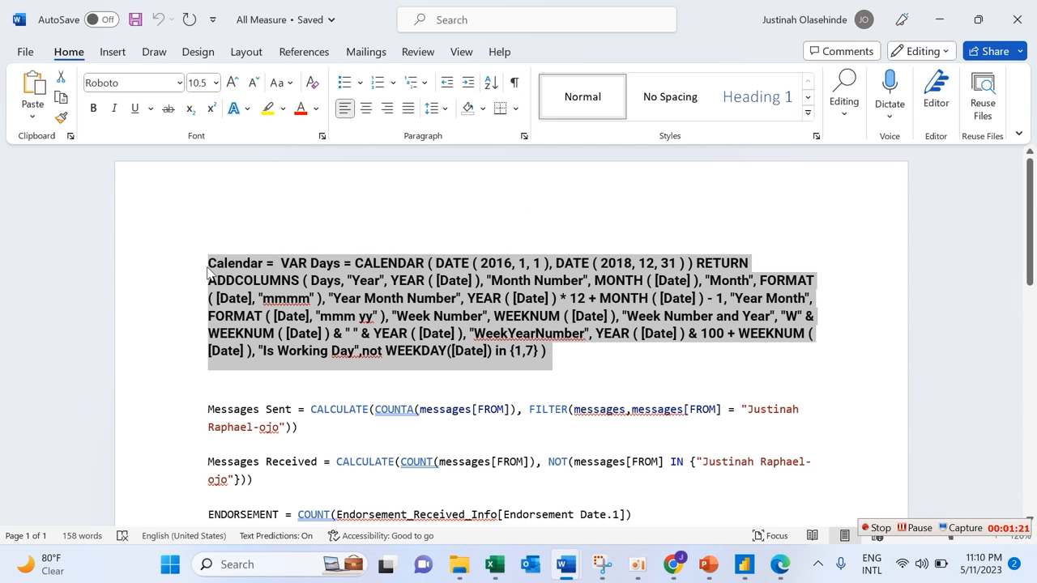
left_click(208, 263)
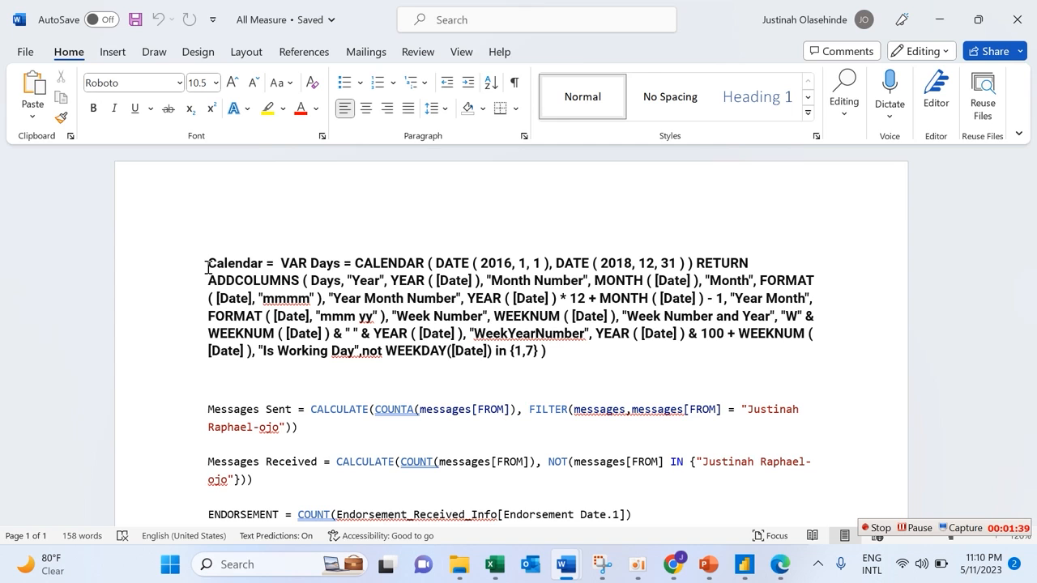
left_click_drag(208, 263, 574, 366)
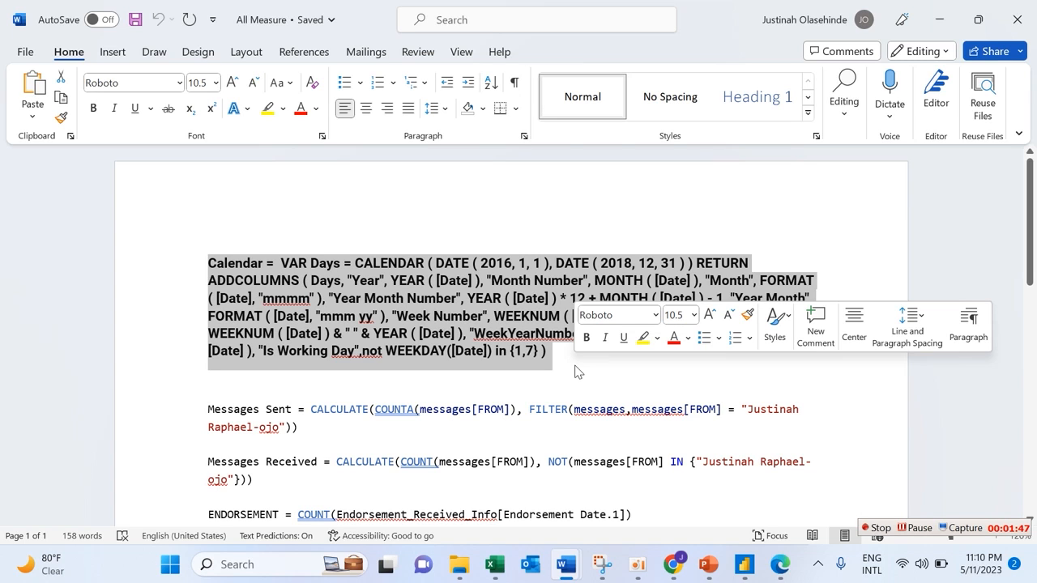
right_click(533, 351)
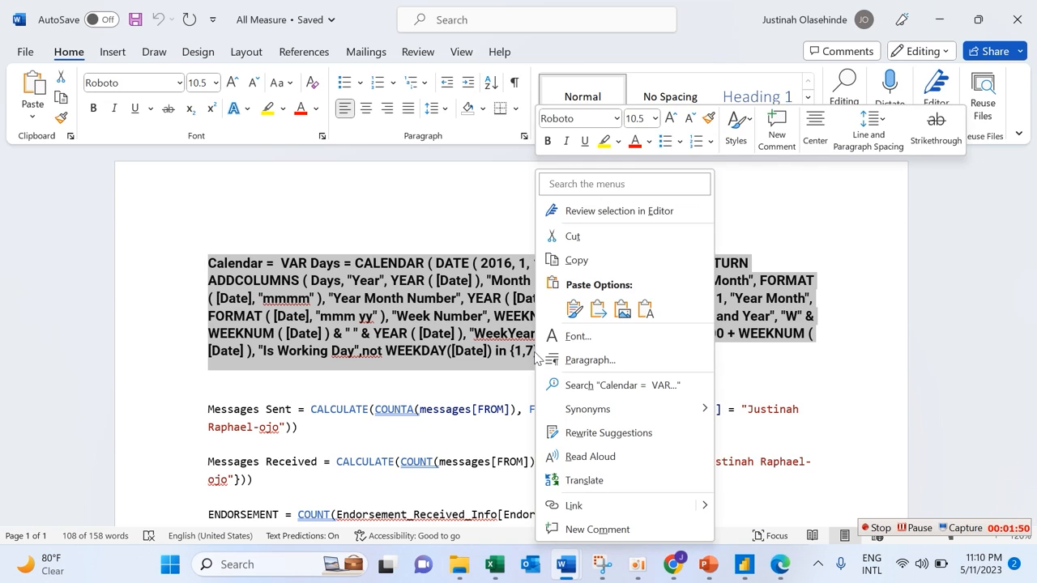
left_click(585, 266)
Switch to Power BI Desktop and start a new calculated table with the copied Calendar formula as its definition.
mouse_move(750, 567)
left_click(771, 516)
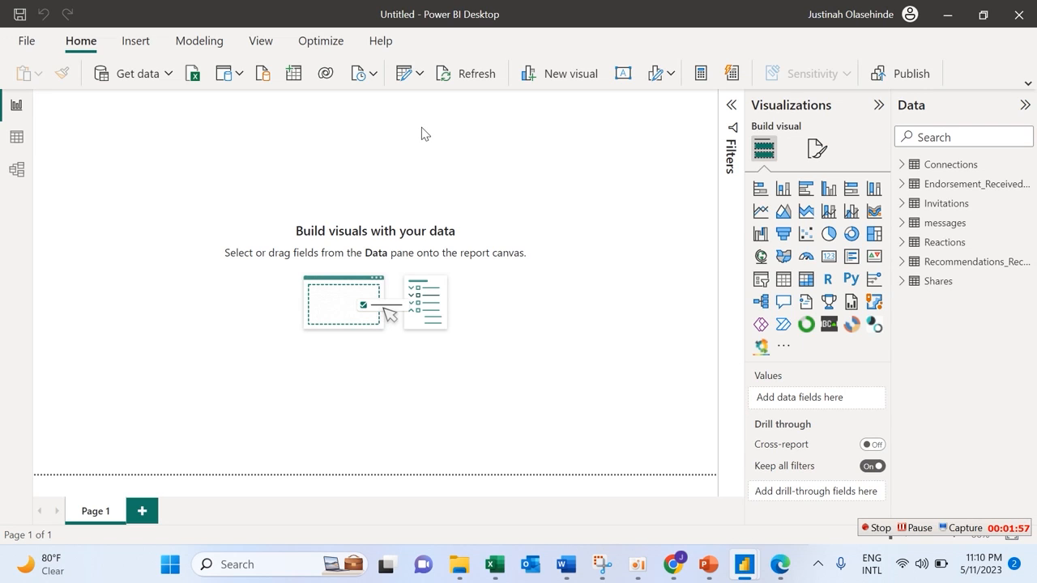
left_click(195, 42)
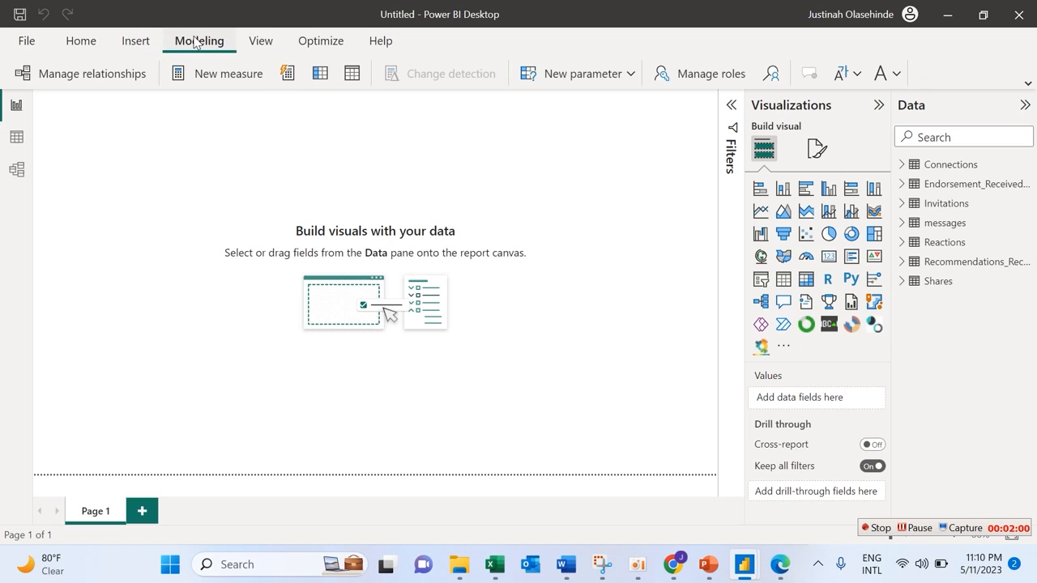
left_click(351, 74)
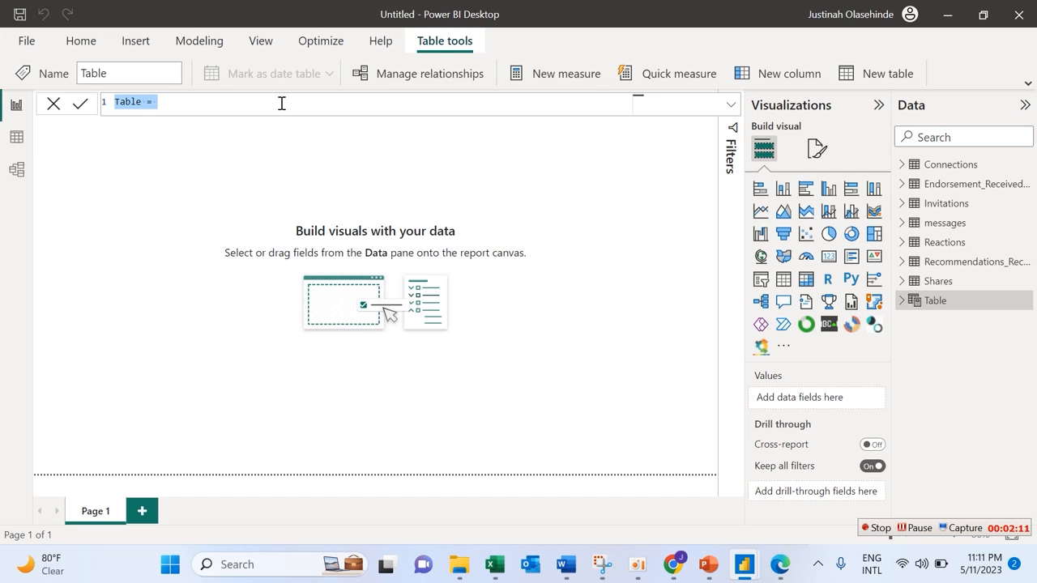
key("ctrl+v")
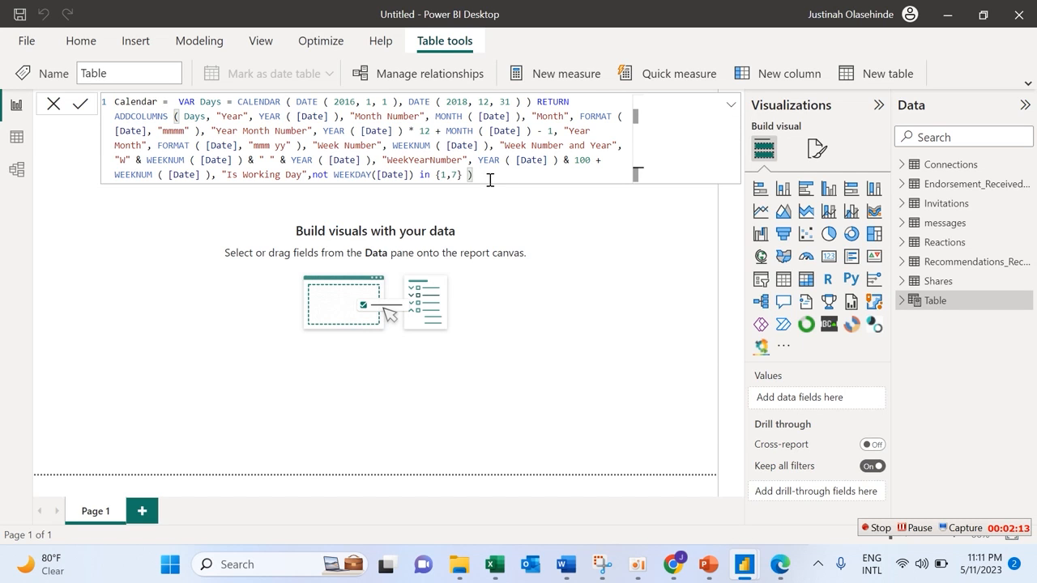
left_click(357, 116)
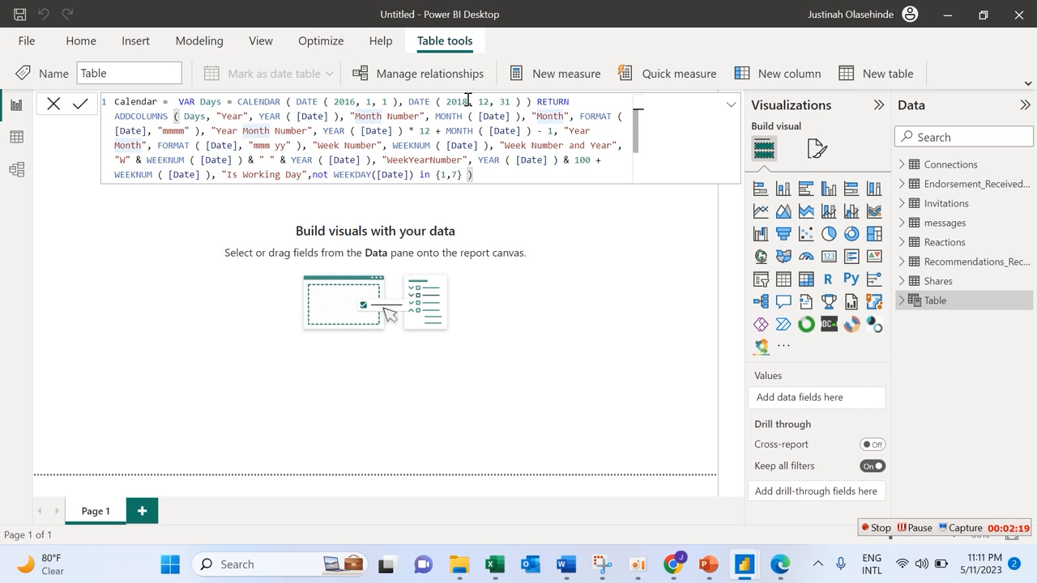
key("BackSpace")
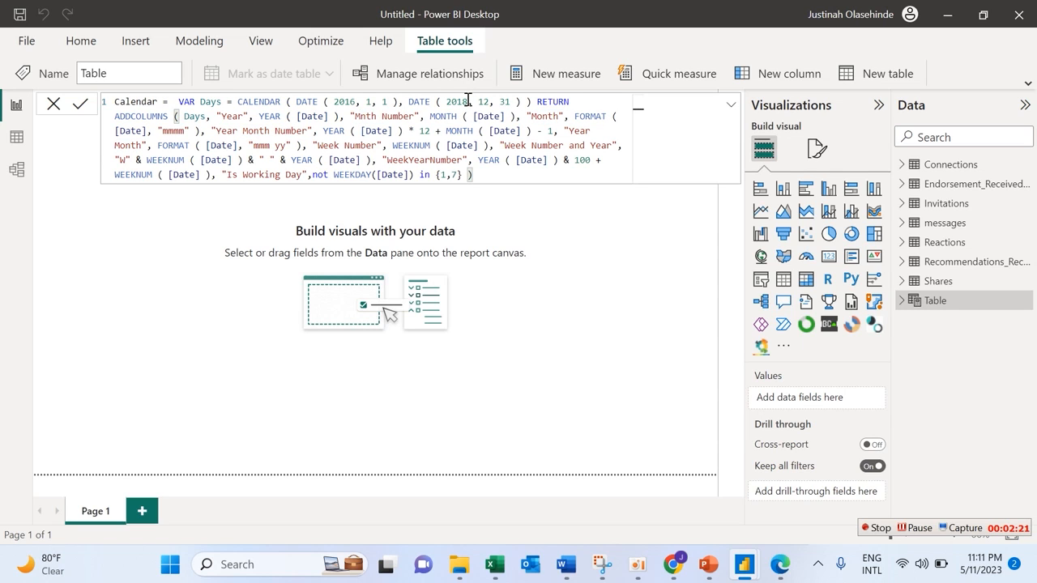
type("o")
Set the end year of the Calendar formula's date range to 2023.
left_click(469, 100)
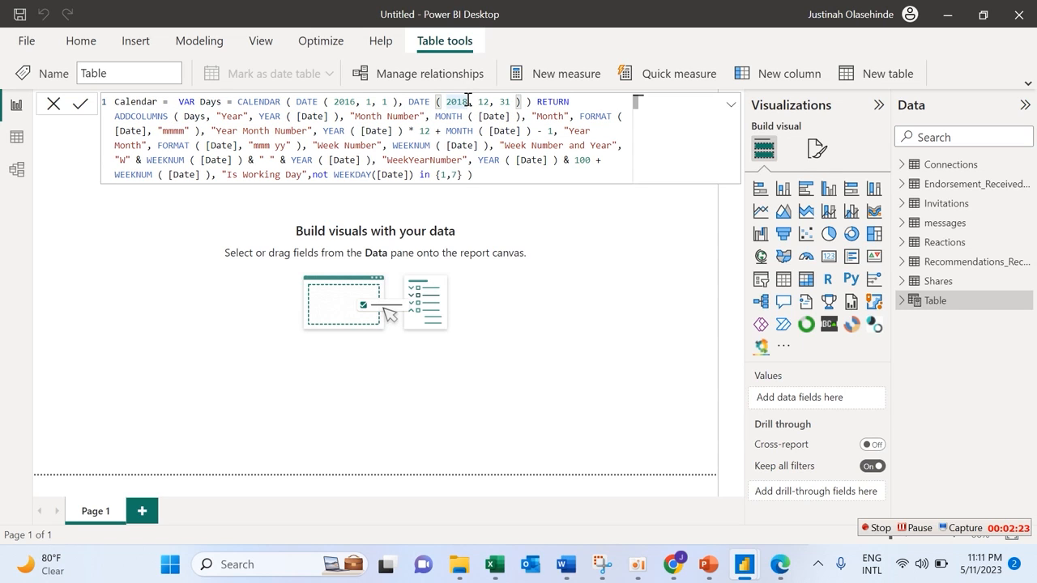
type("202")
key("BackSpace")
key("BackSpace")
key("BackSpace")
key("BackSpace")
key("BackSpace")
key("BackSpace")
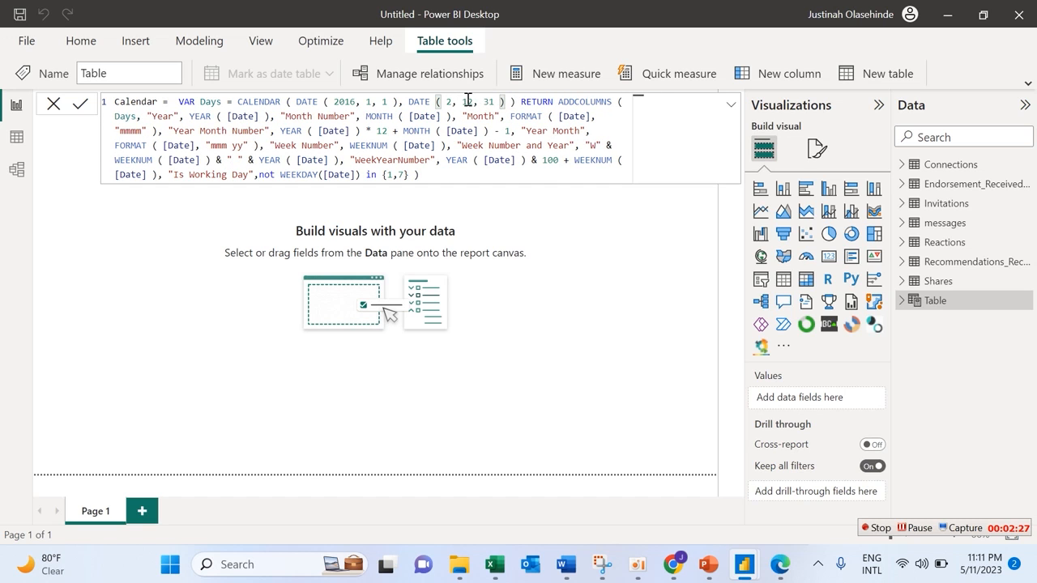
type("023")
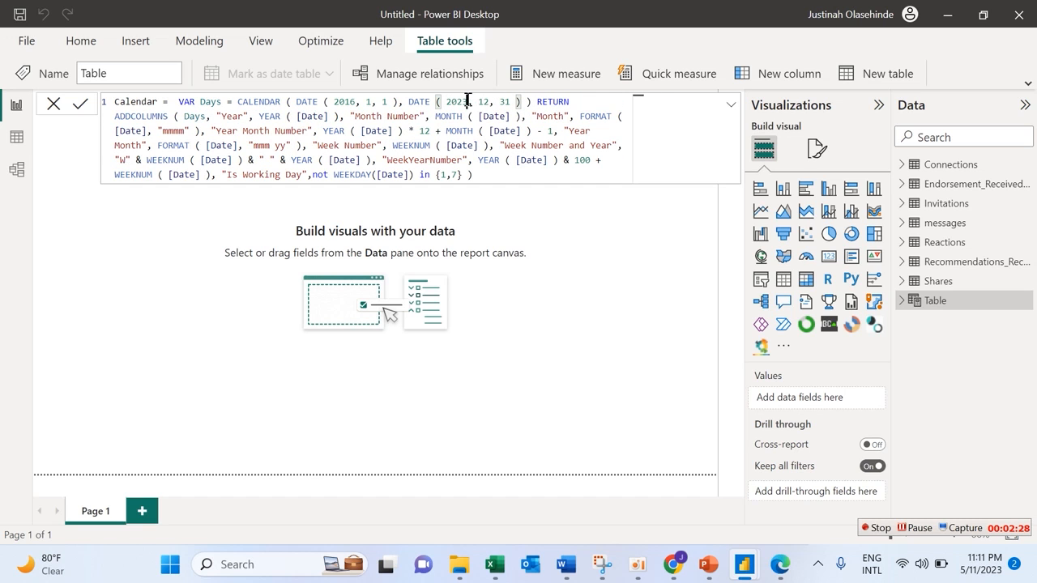
left_click(507, 177)
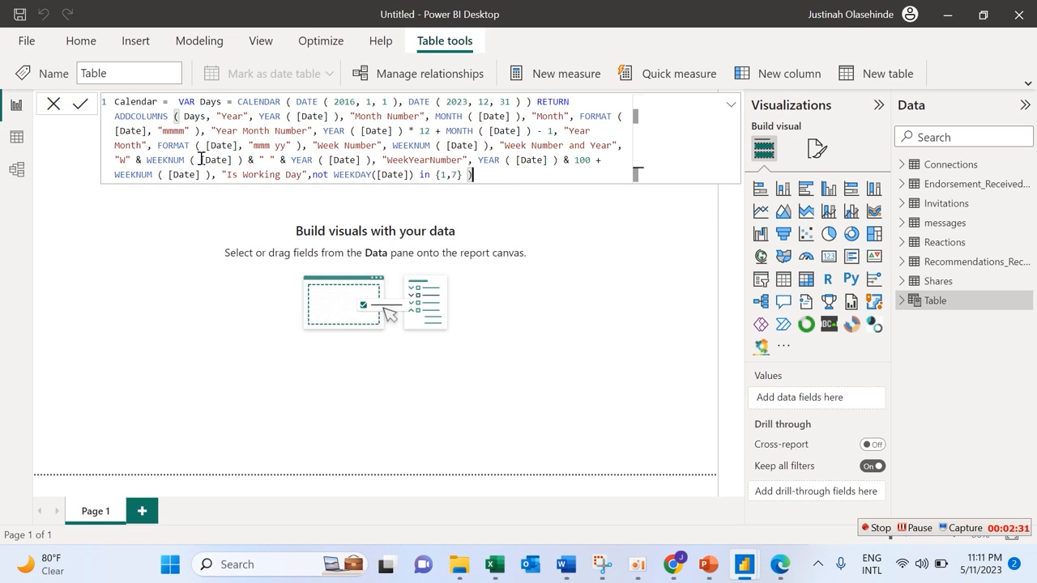
Commit the Calendar table formula, close the formula editor and review the columns of the Calendar table.
left_click(89, 111)
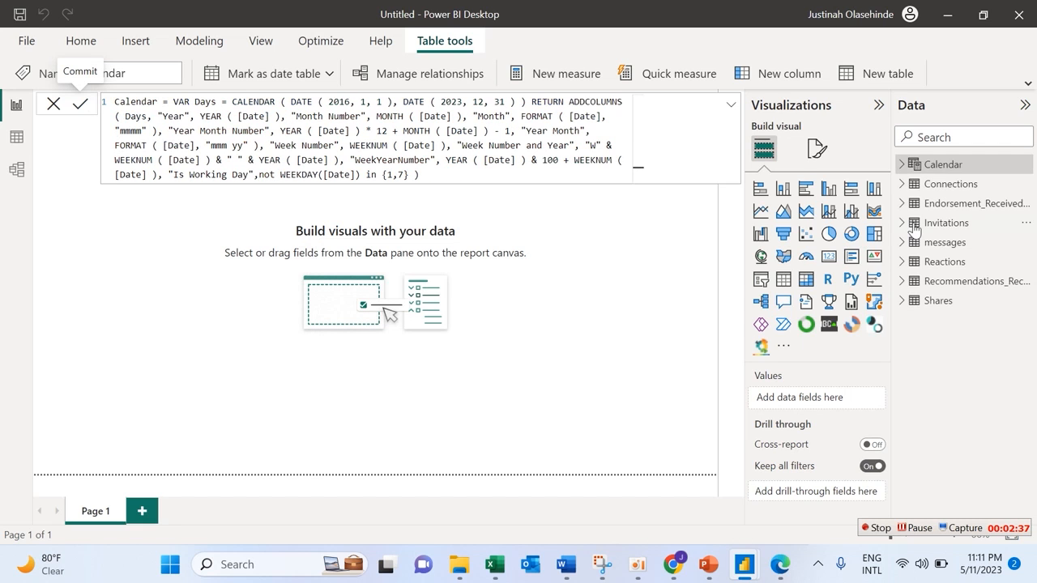
left_click(53, 105)
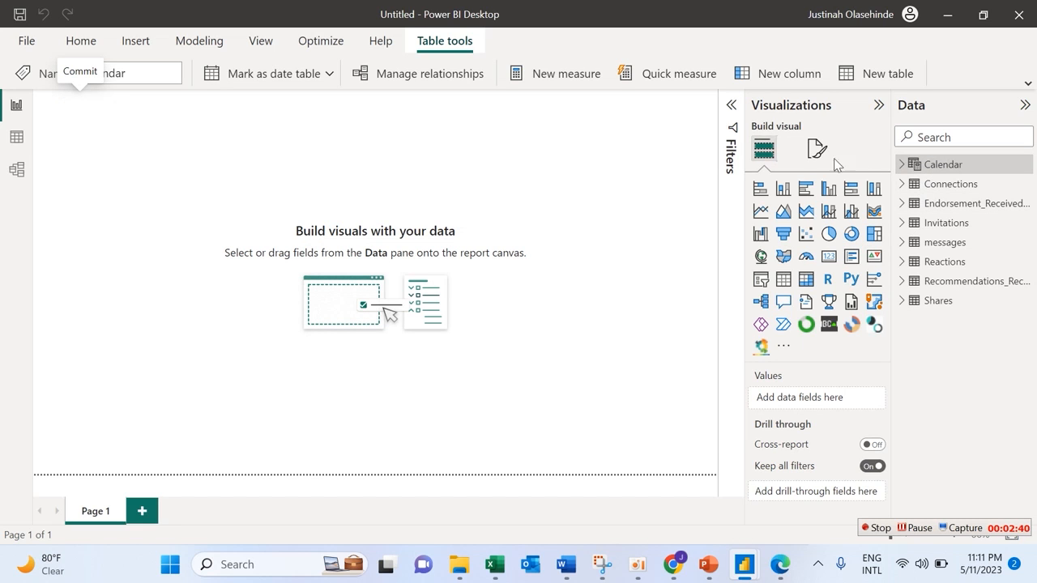
left_click(902, 164)
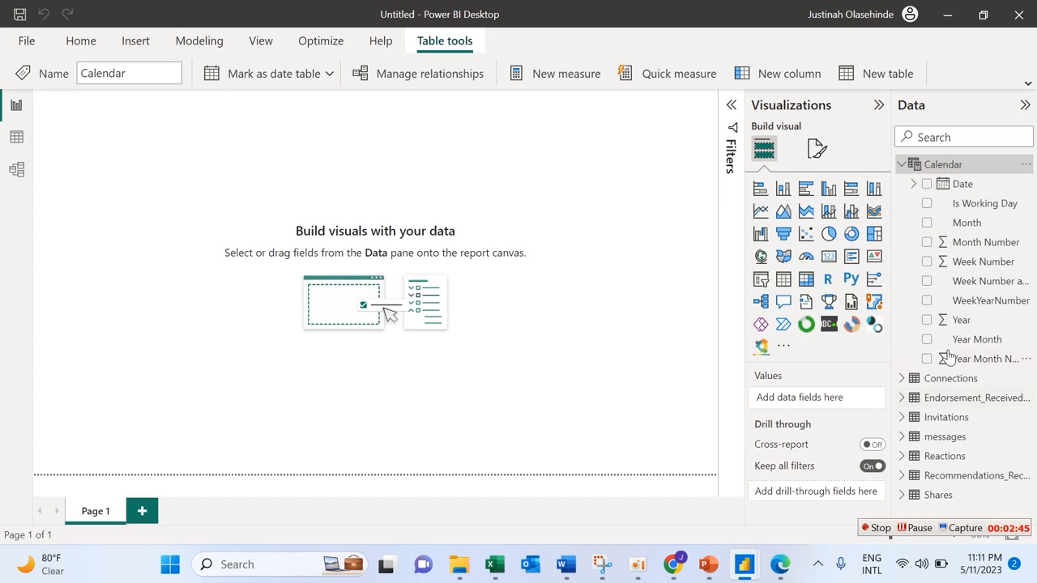
left_click(901, 168)
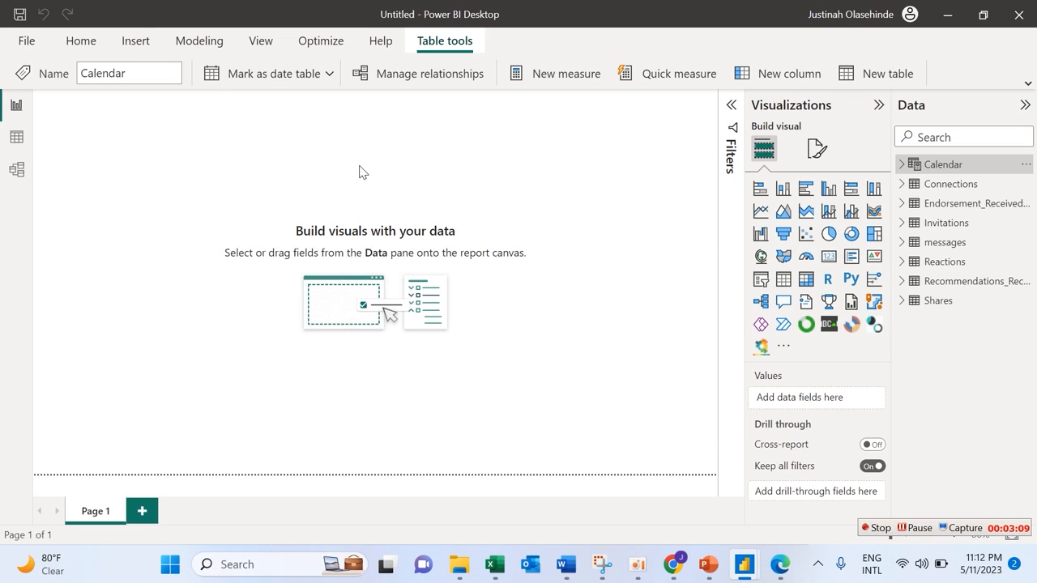
Create an empty manually entered table named All Measure, load it into the model and expand it.
left_click(79, 45)
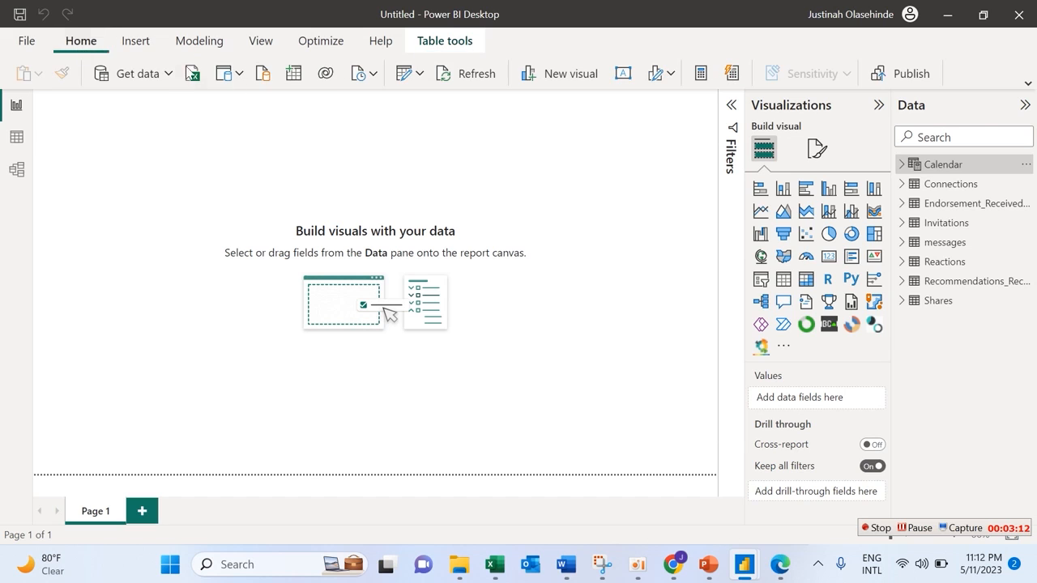
left_click(292, 73)
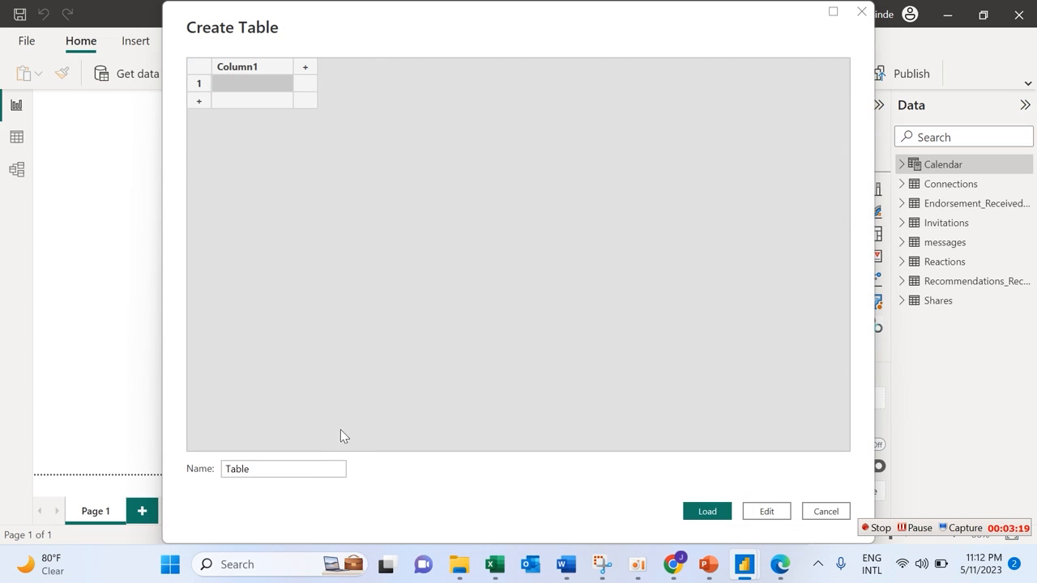
left_click(293, 468)
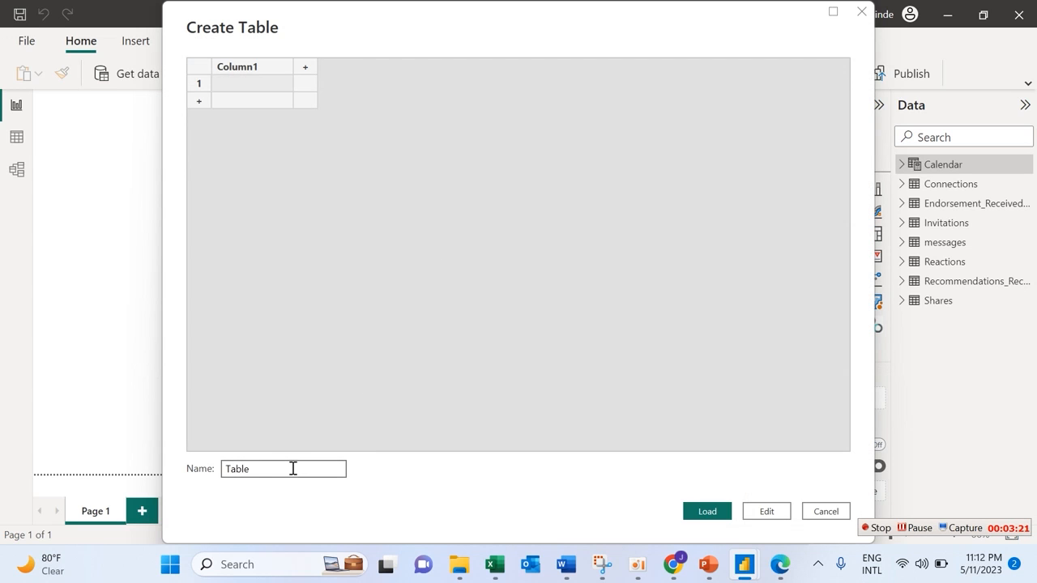
key("BackSpace")
key("BackSpace")
key("BackSpace")
key("BackSpace")
key("BackSpace")
type("A")
key("BackSpace")
key("BackSpace")
type("All Measu")
left_click(705, 515)
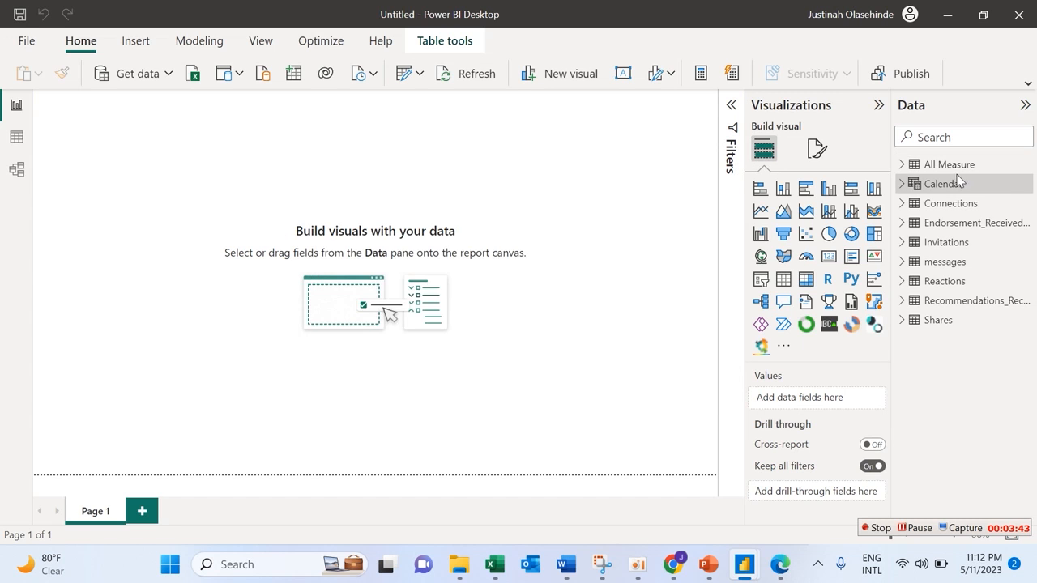
left_click(903, 166)
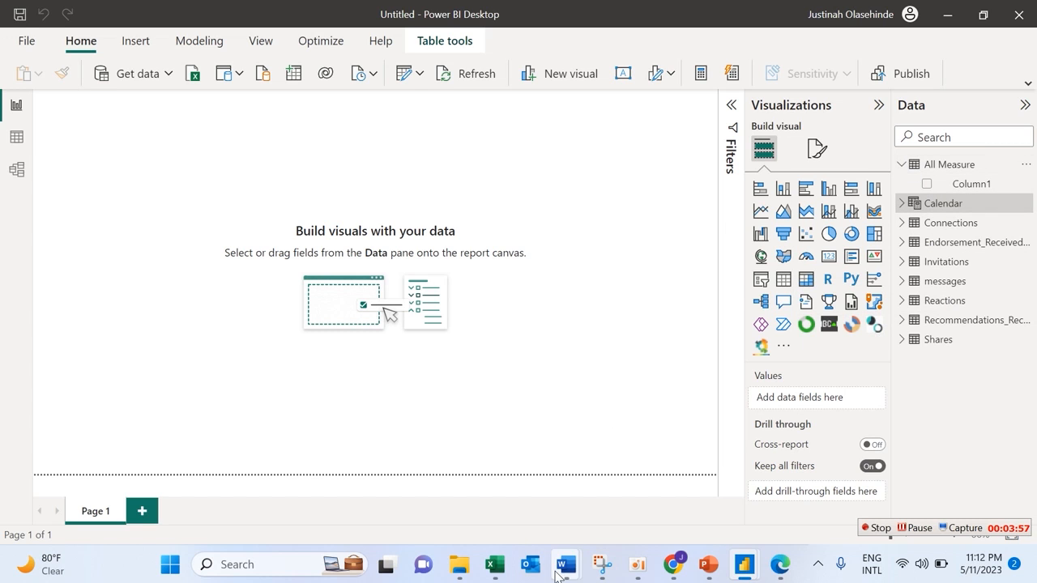
Switch to the All Measure document in Word and copy the full Messages Sent formula.
mouse_move(548, 569)
left_click(524, 512)
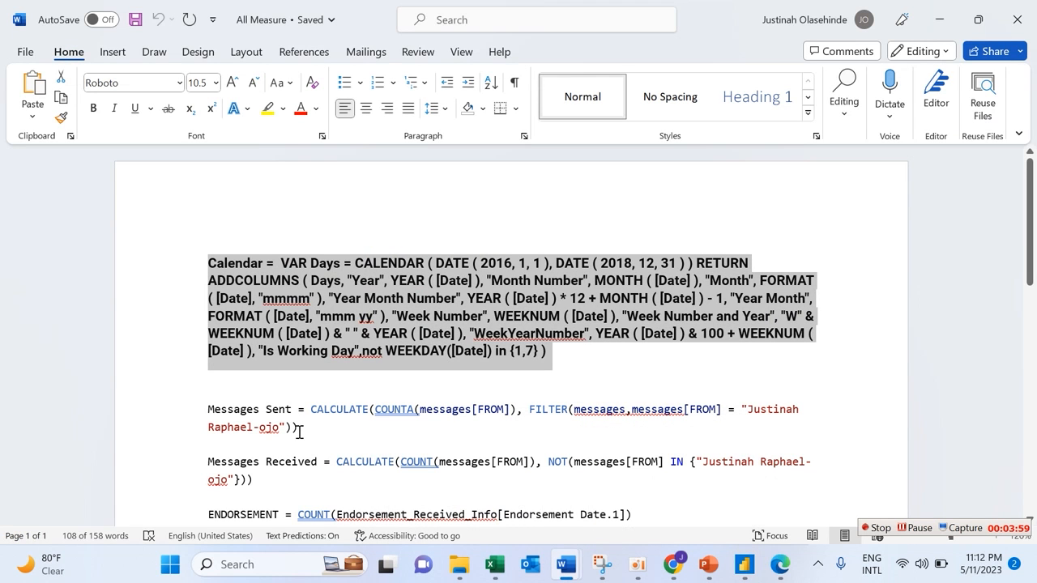
left_click_drag(1030, 243, 1036, 321)
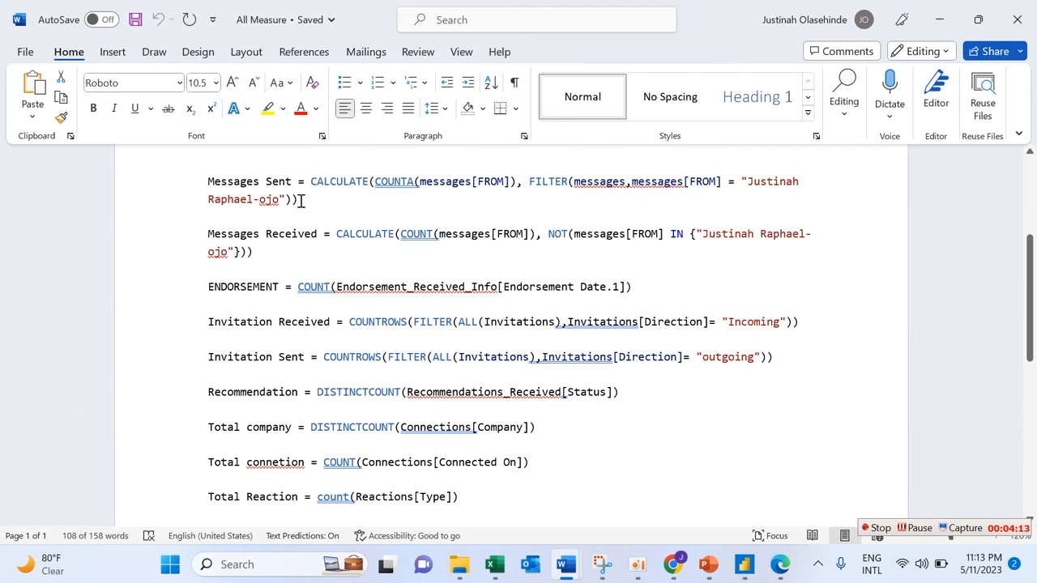
left_click_drag(298, 199, 210, 179)
key("ctrl+c")
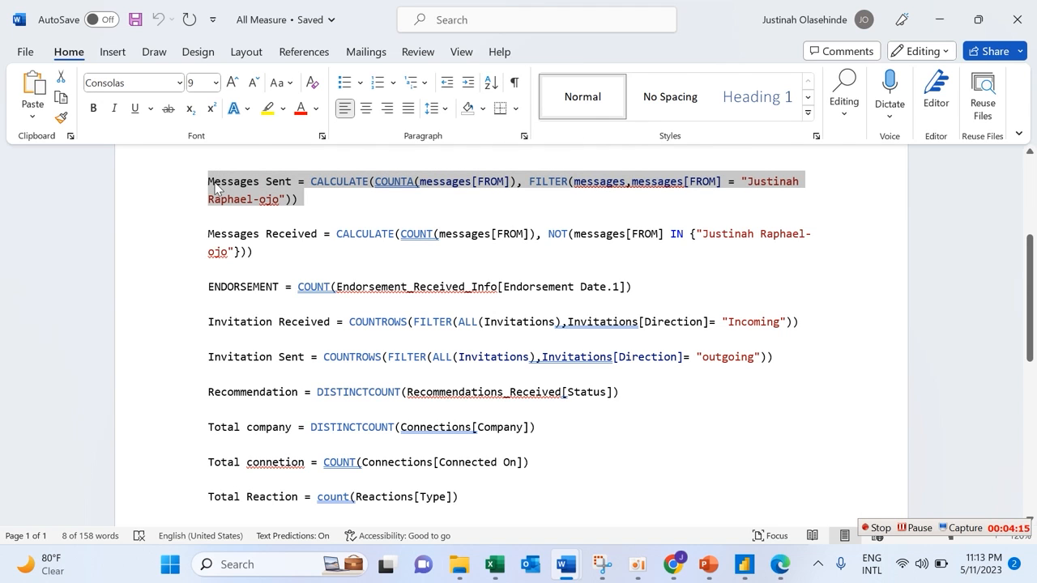
Switch to the untitled Power BI report and create a measure in the All Measure table from the copied Messages Sent formula.
mouse_move(743, 564)
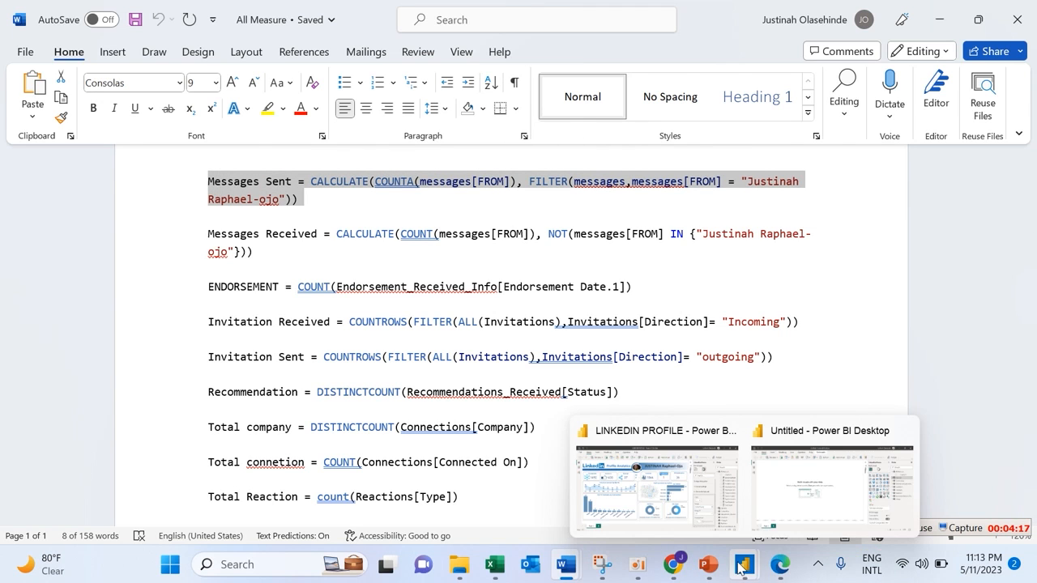
left_click(784, 501)
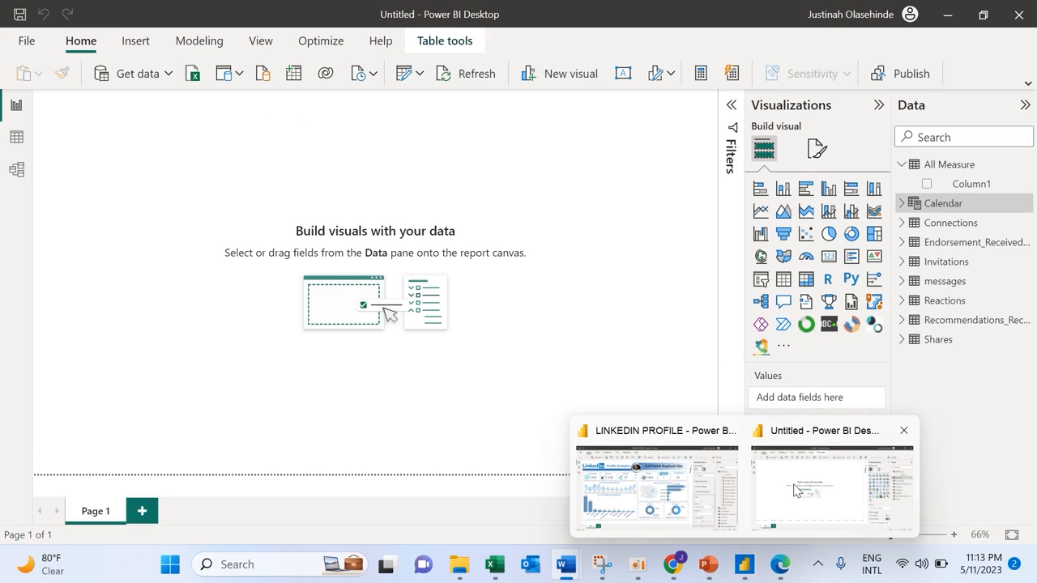
right_click(925, 166)
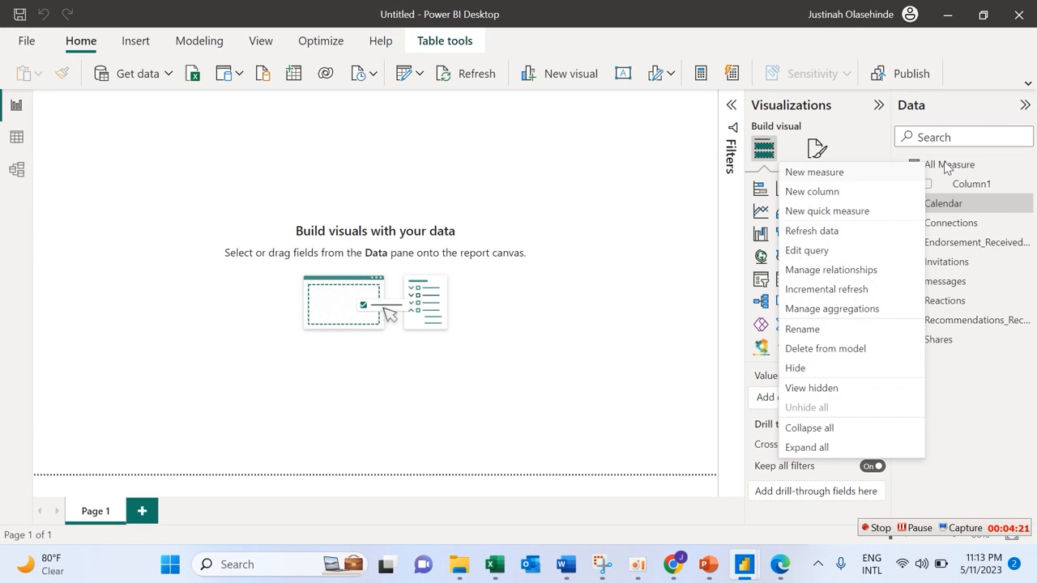
left_click(945, 167)
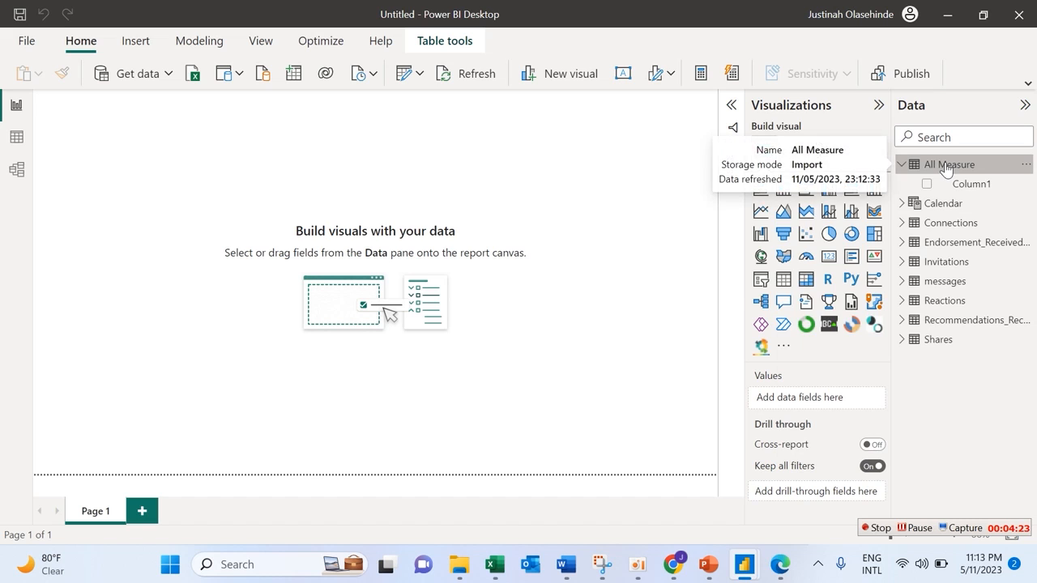
right_click(946, 168)
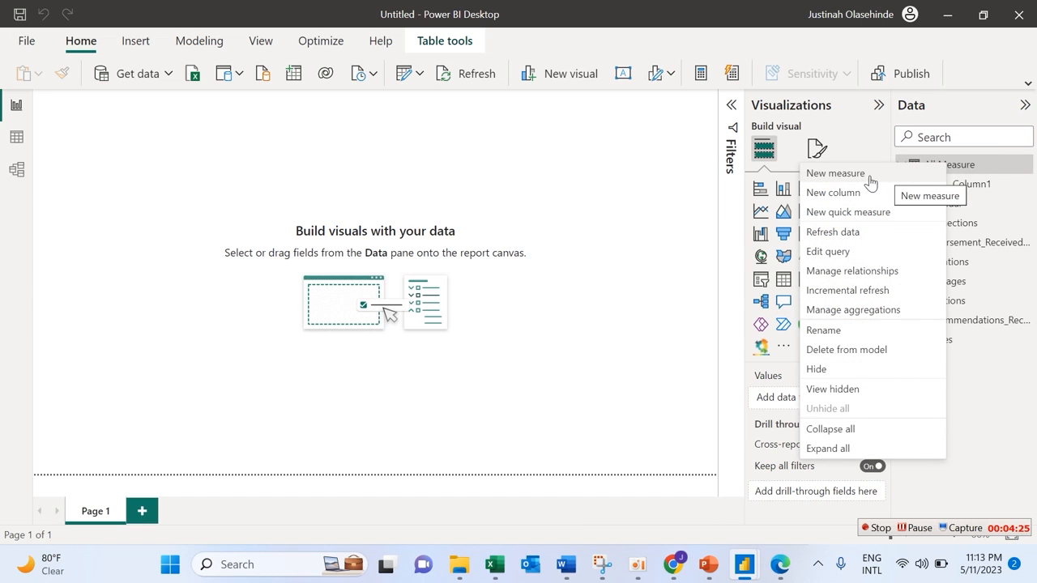
key("Escape")
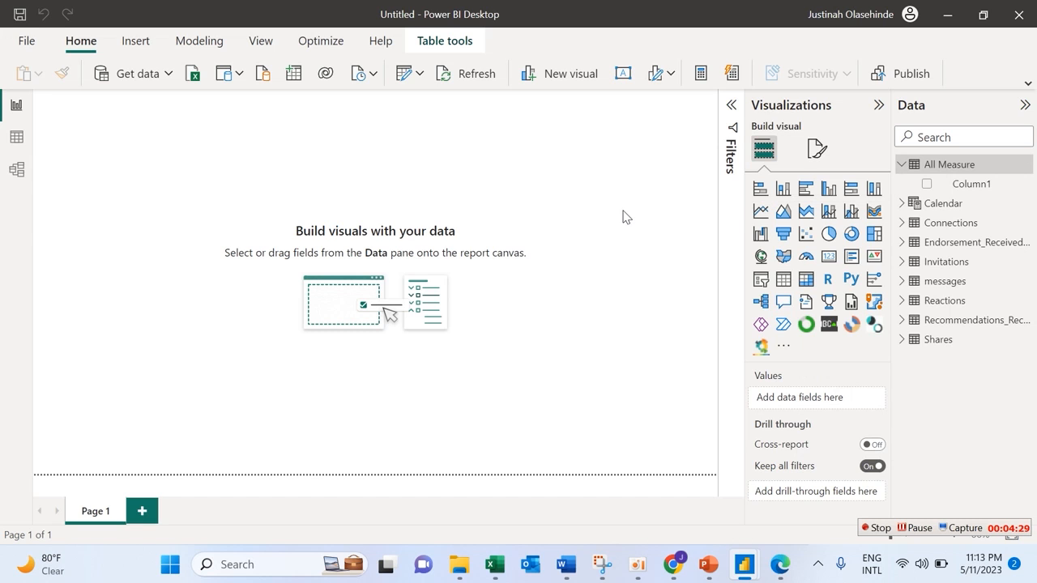
key("ctrl+a")
key("ctrl+v")
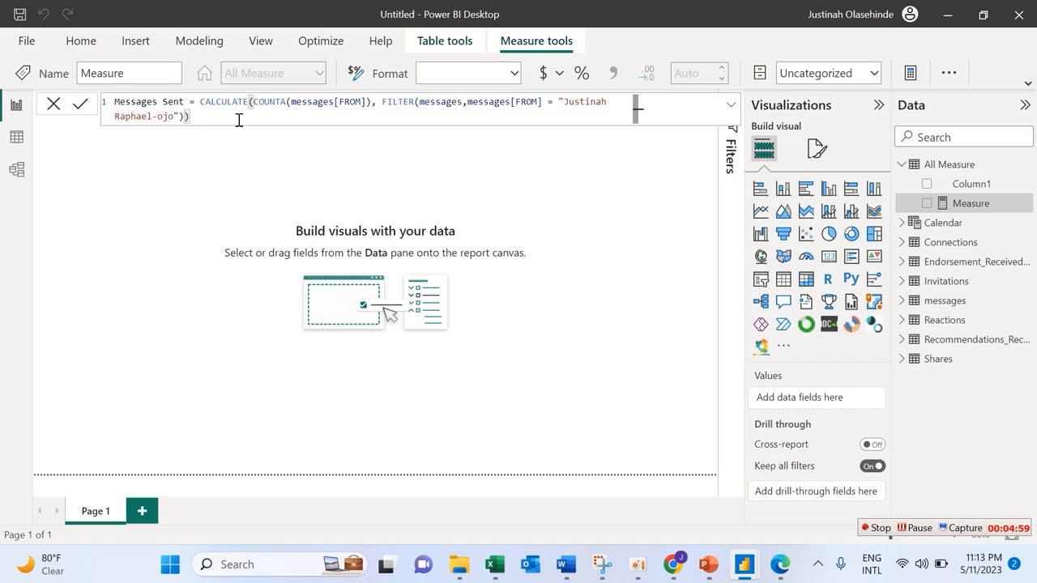
left_click(80, 105)
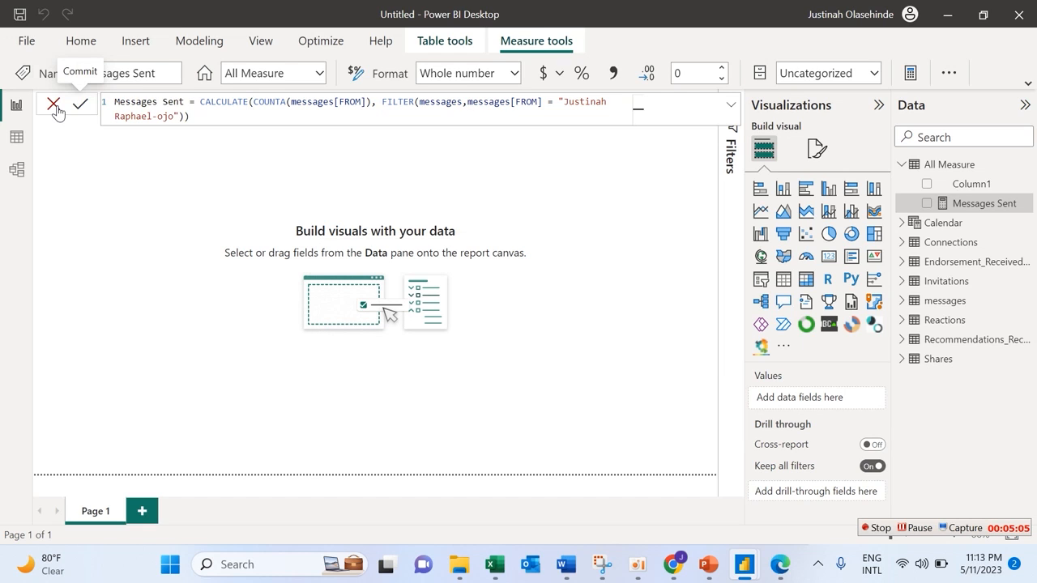
left_click(54, 106)
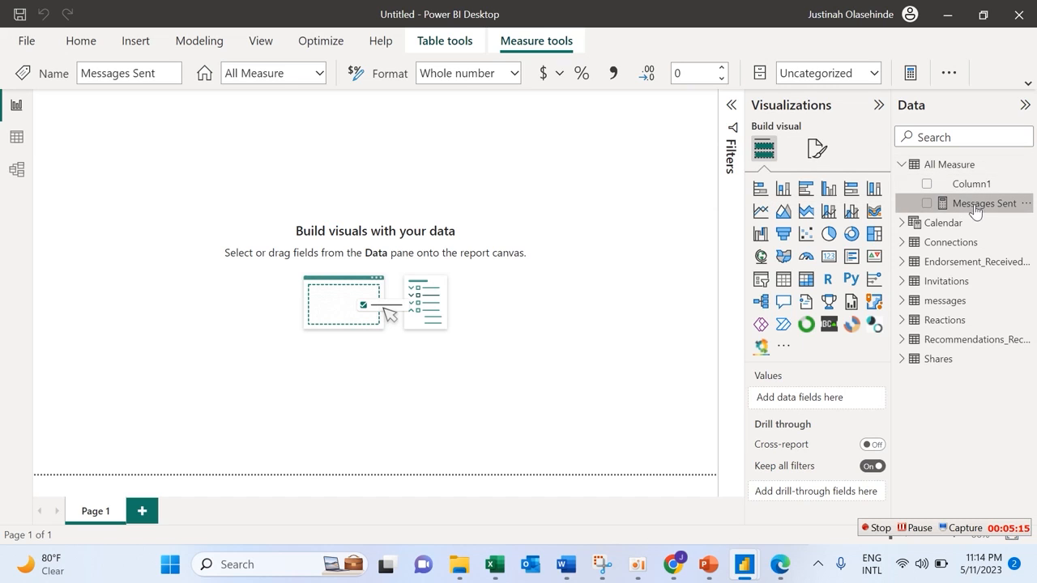
Add a card visual showing the Messages Sent measure and move it away from the page's upper-left corner.
left_click(828, 257)
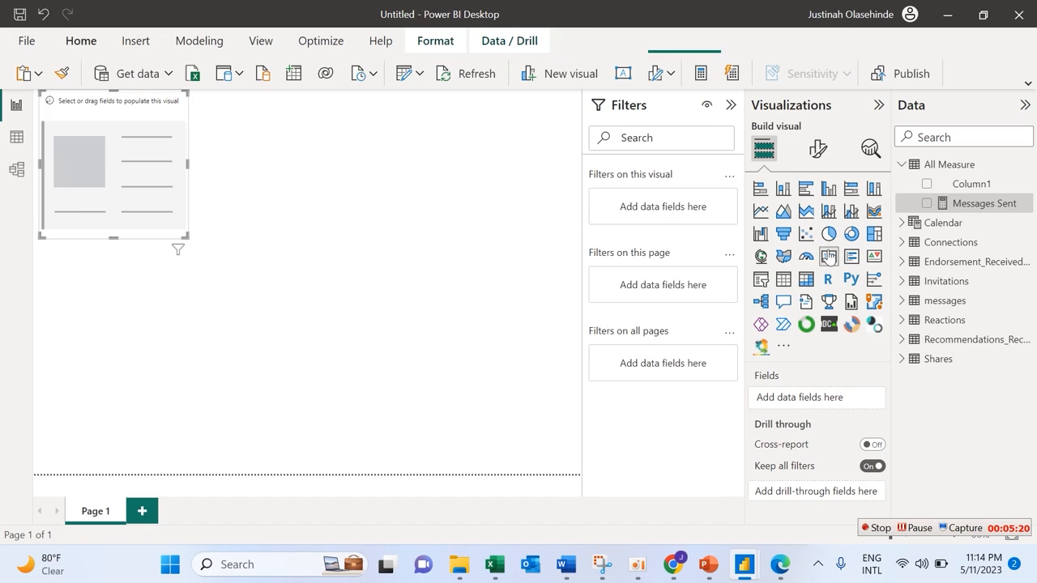
left_click(927, 203)
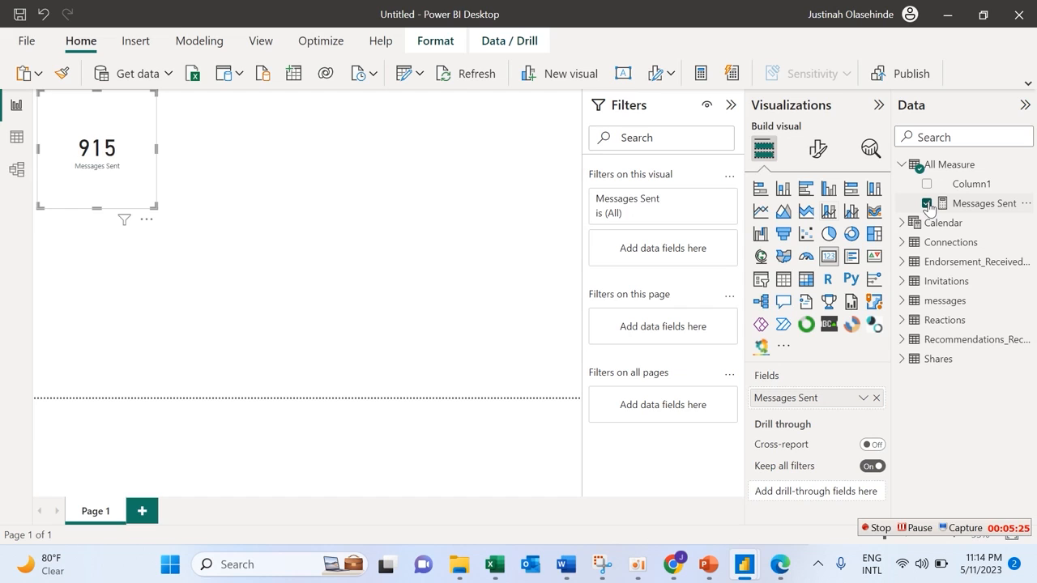
left_click_drag(154, 206, 202, 258)
left_click(432, 268)
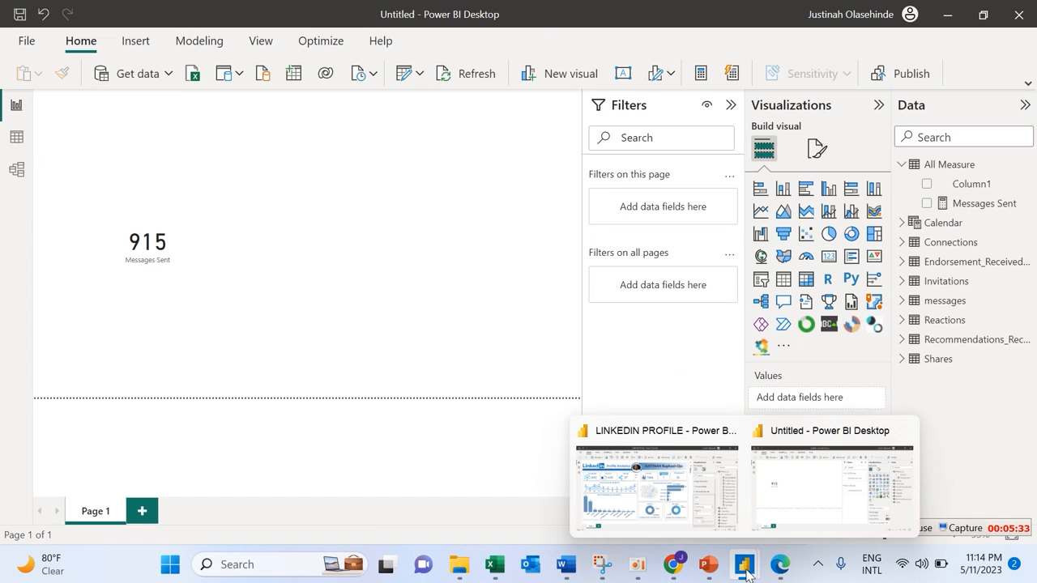
Switch to the All Measure document in Word and copy the full Messages Received formula.
mouse_move(566, 565)
left_click(517, 483)
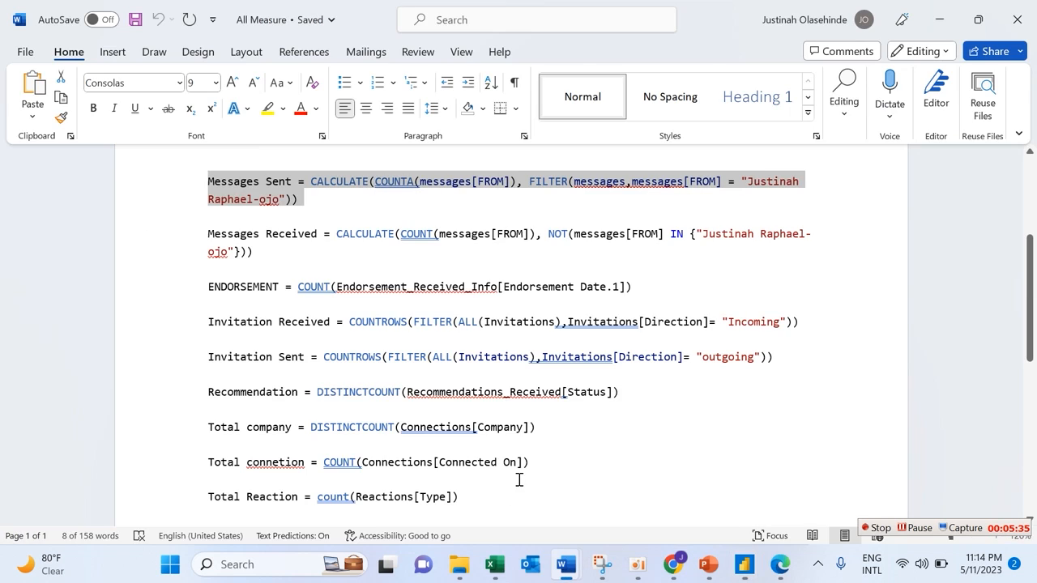
left_click_drag(252, 255, 210, 241)
key("ctrl+c")
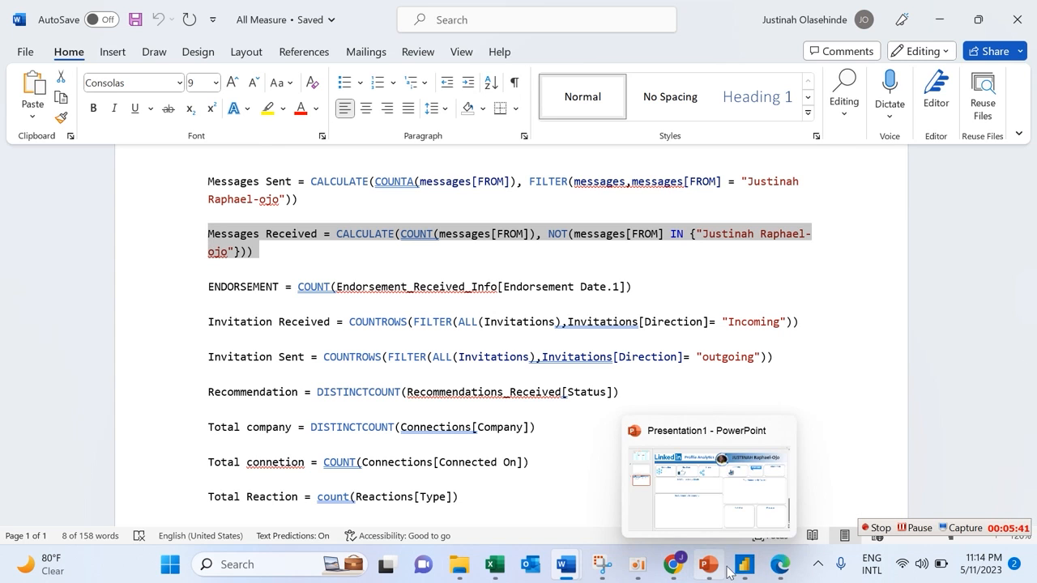
Return to the untitled Power BI report and create a measure in the All Measure table from the copied Messages Received formula.
mouse_move(744, 565)
left_click(771, 511)
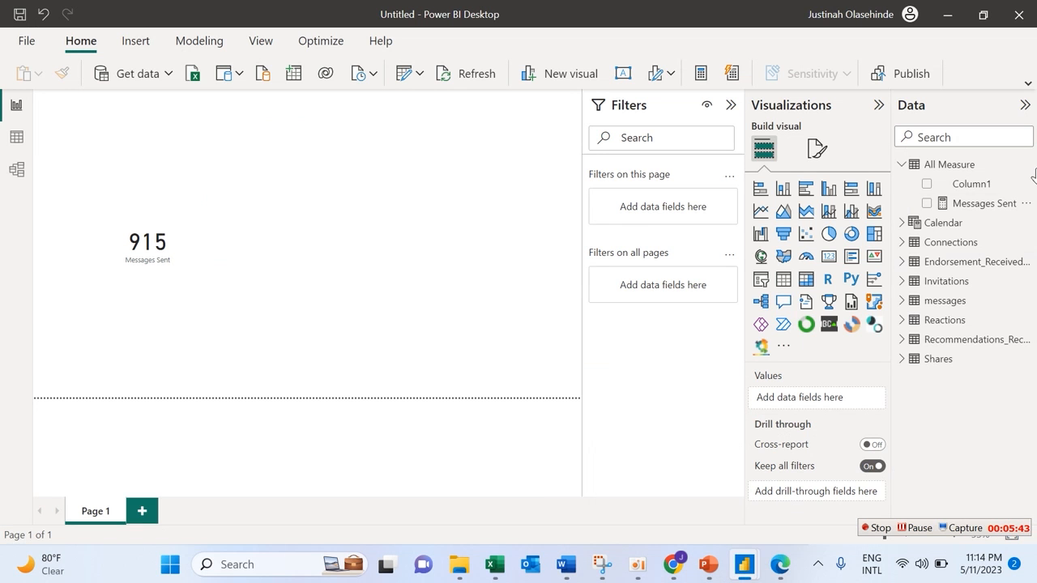
right_click(948, 164)
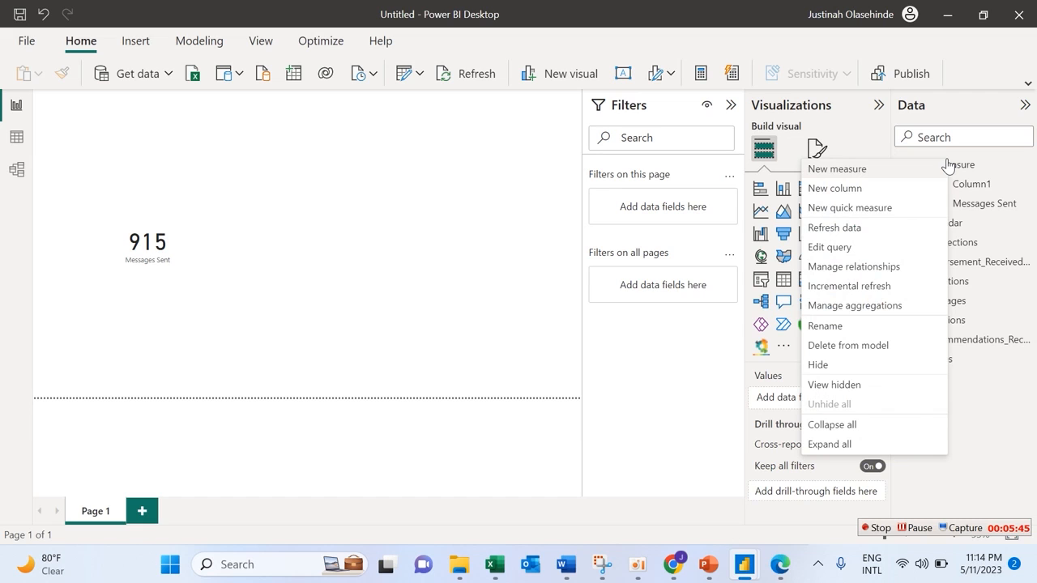
left_click(885, 176)
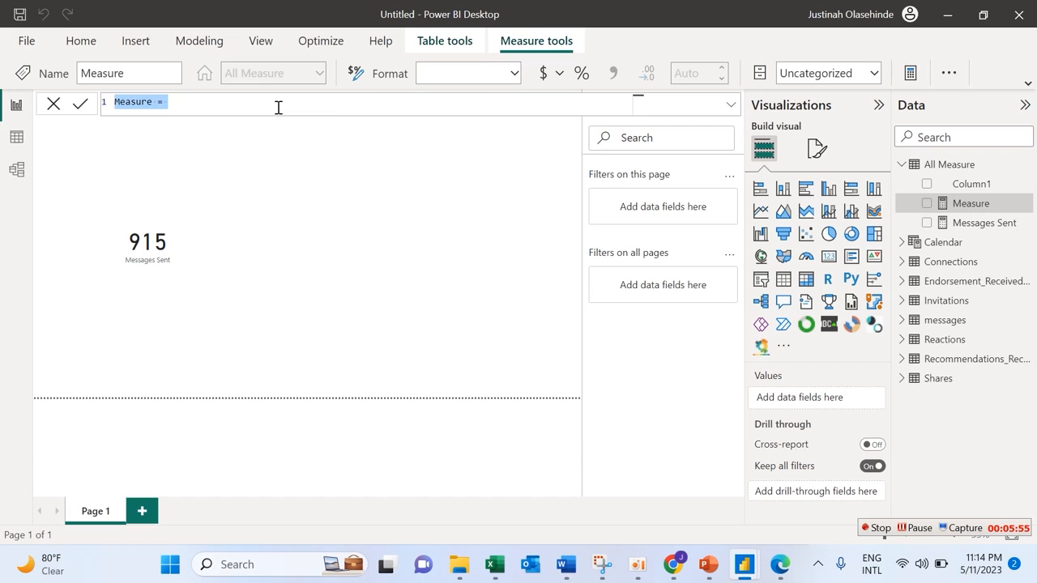
key("ctrl+v")
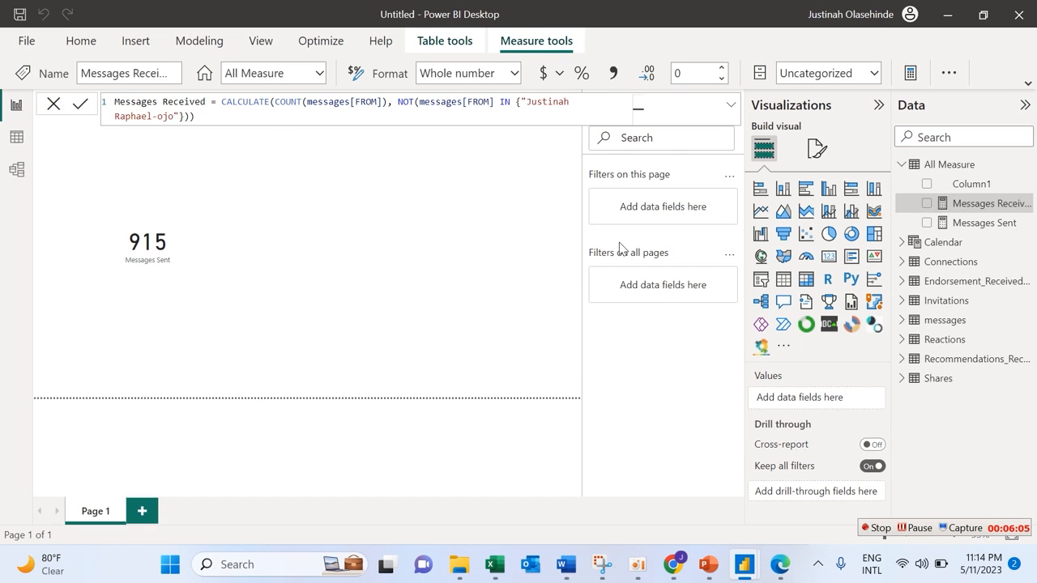
left_click(50, 109)
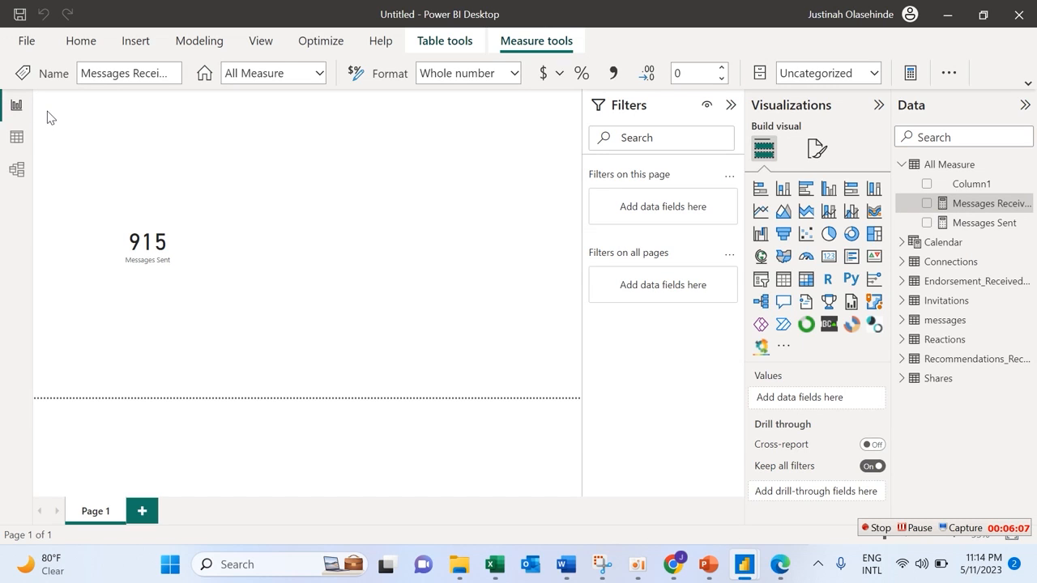
Replace the card's Messages Sent field with the Messages Received measure.
left_click_drag(927, 203, 965, 207)
left_click(157, 268)
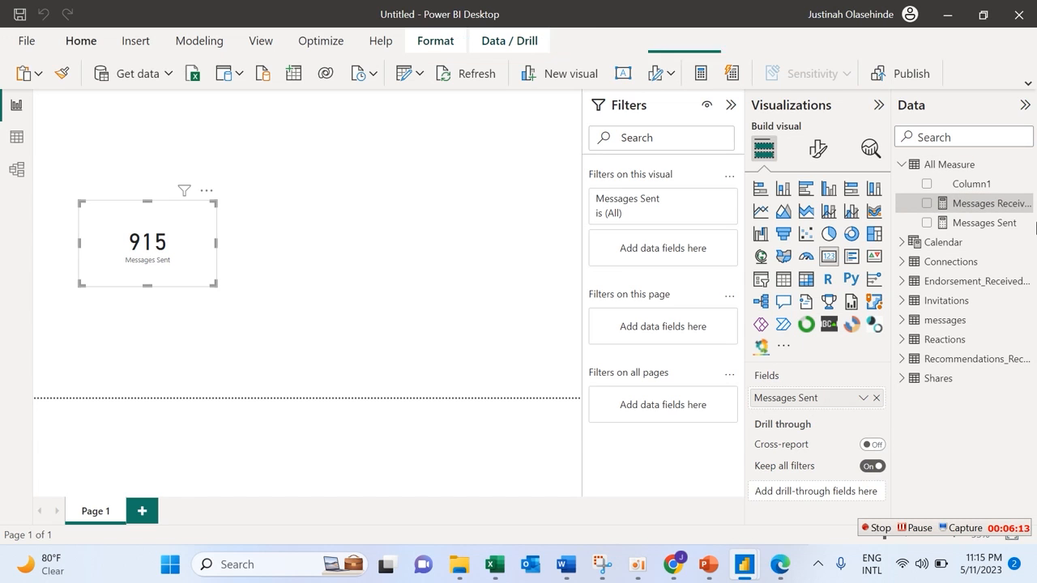
left_click_drag(972, 204, 837, 405)
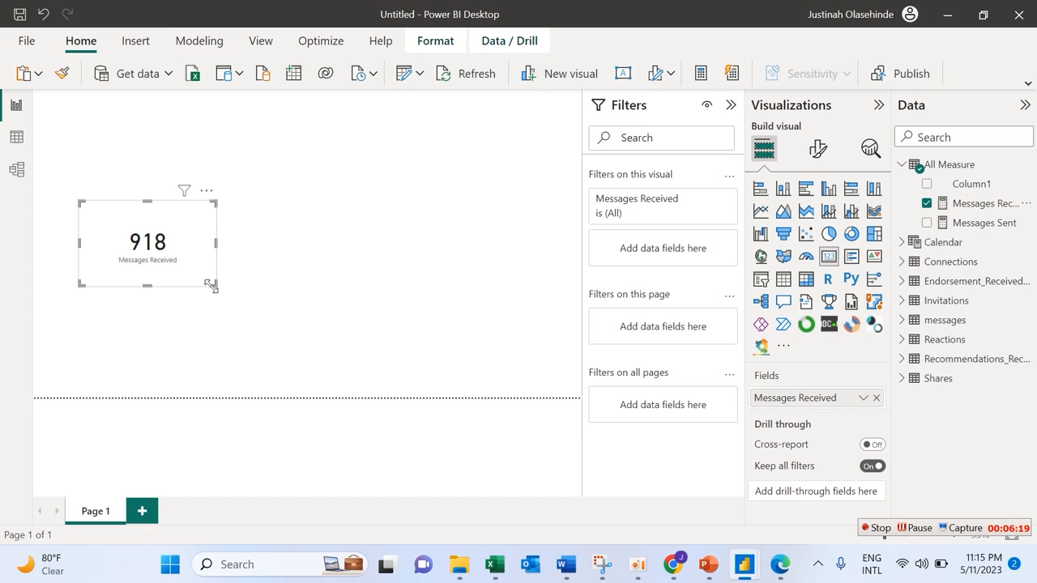
left_click(409, 285)
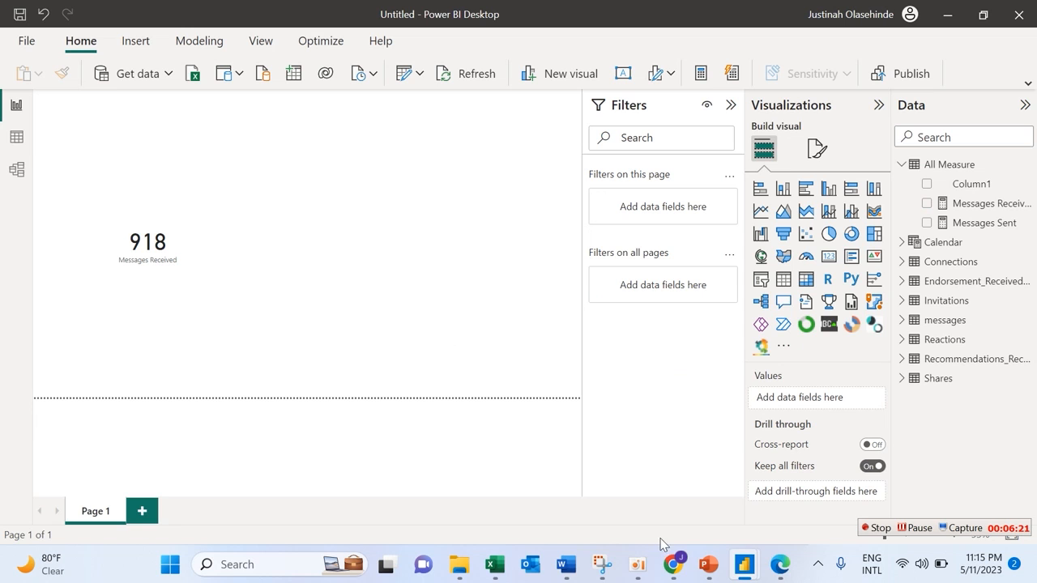
Switch to the All Measure document in Word and copy the ENDORSEMENT formula.
mouse_move(562, 571)
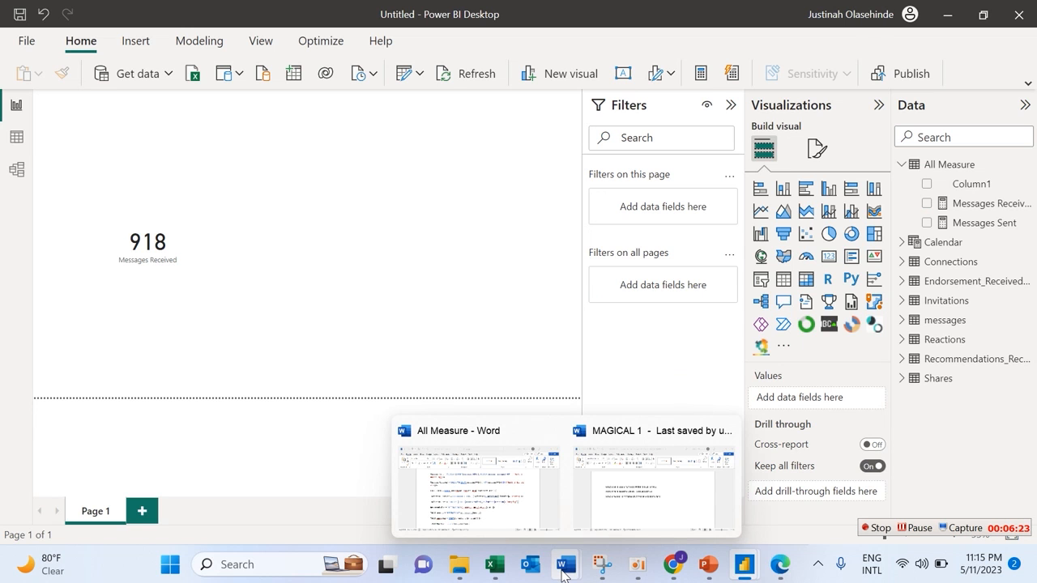
left_click(522, 513)
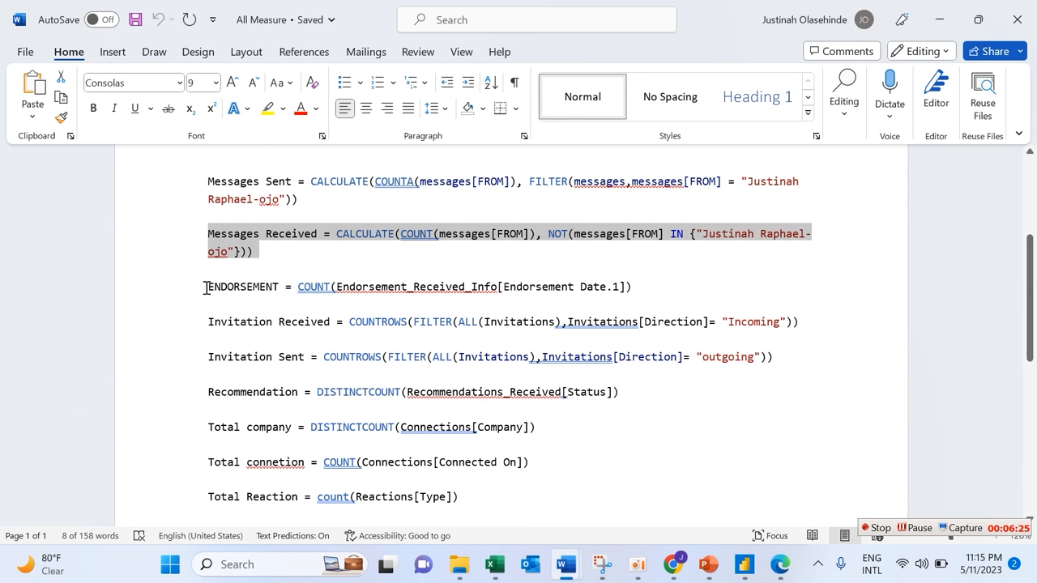
left_click_drag(205, 288, 694, 303)
key("ctrl+c")
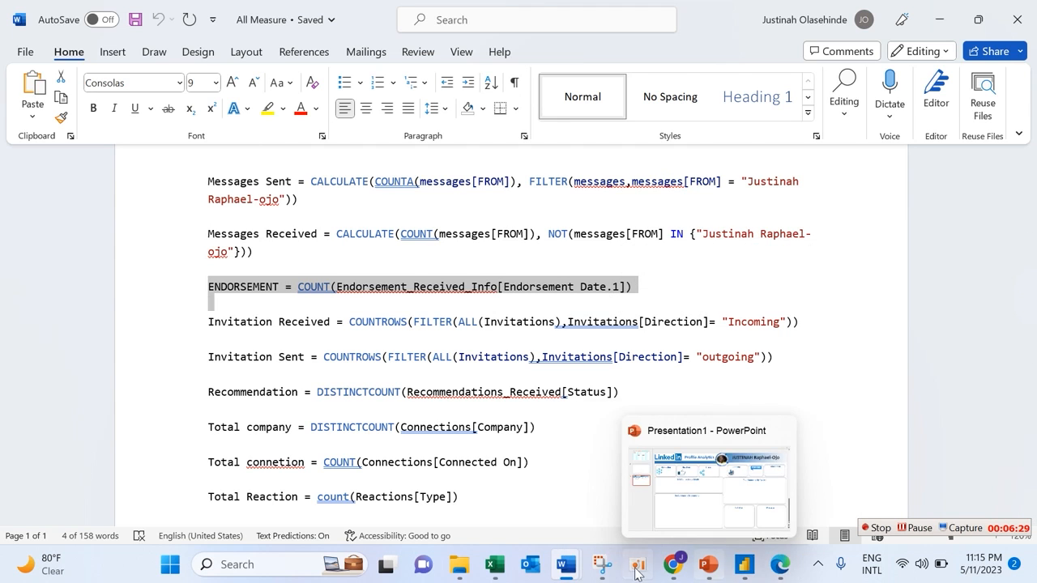
Return to the untitled Power BI report, start a measure in the All Measure table from the copied ENDORSEMENT formula and remove its trailing blank lines.
mouse_move(761, 573)
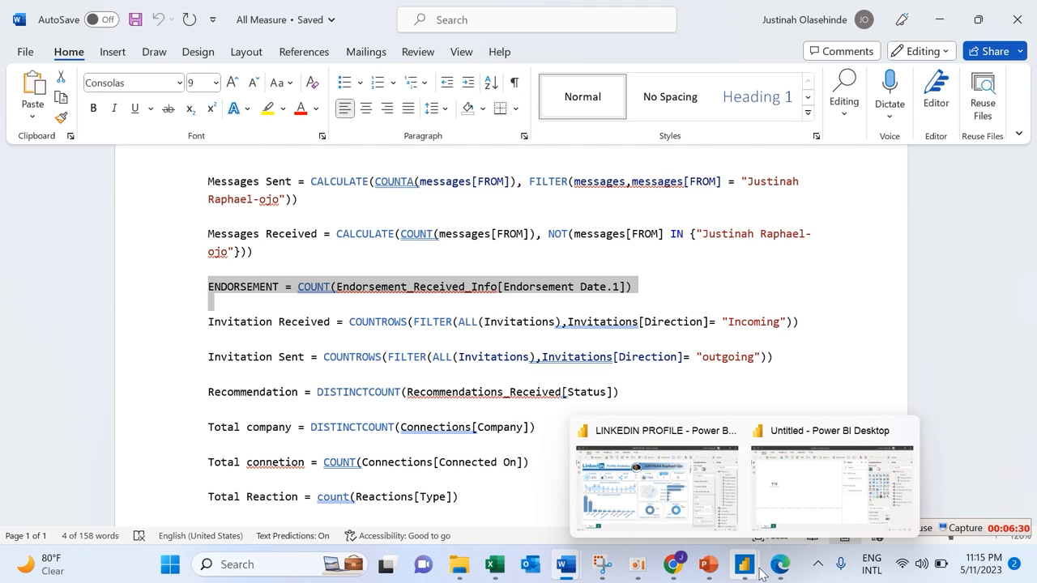
left_click(779, 483)
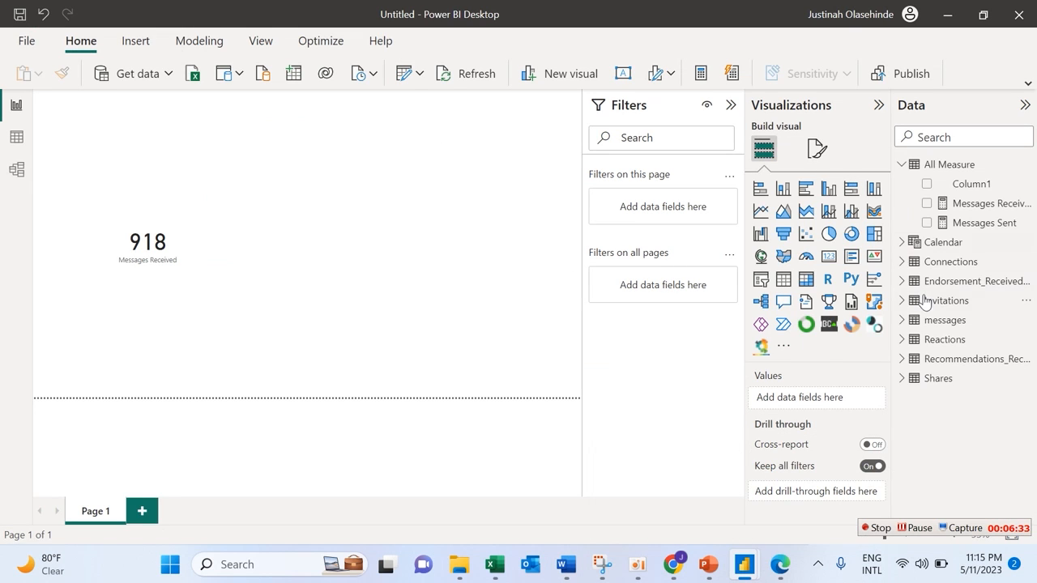
right_click(904, 166)
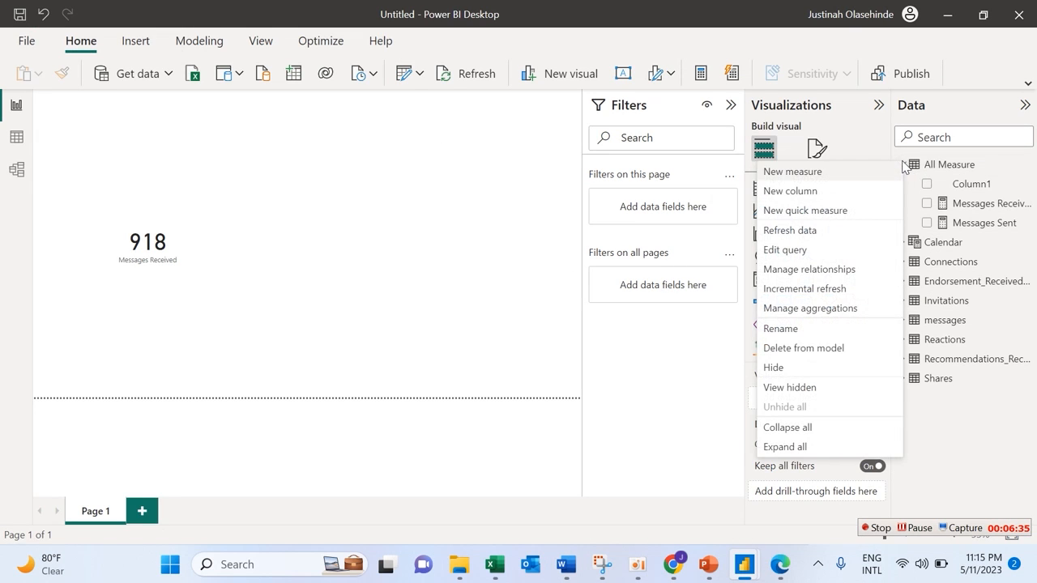
left_click(854, 171)
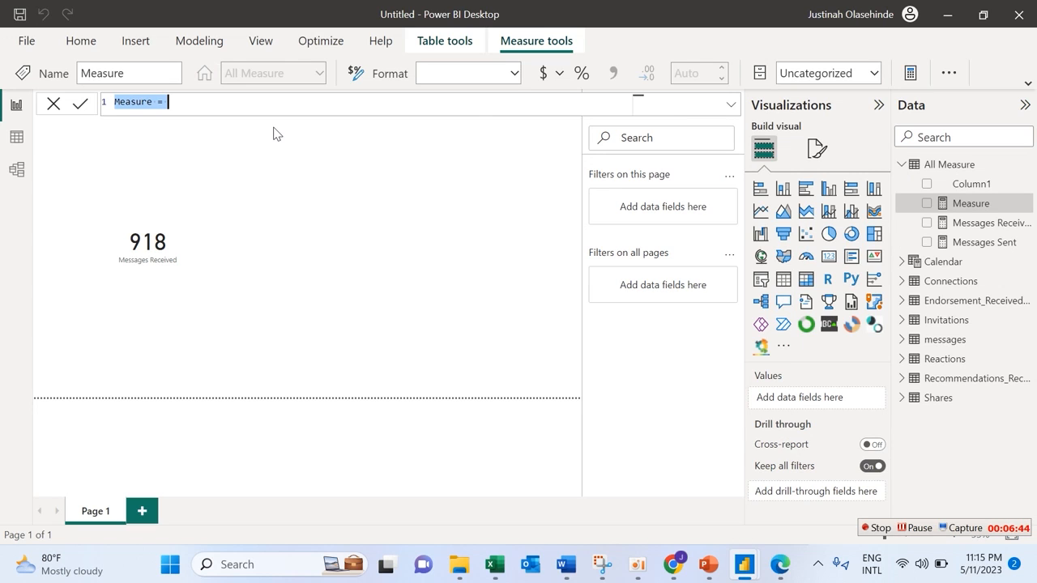
key("ctrl+v")
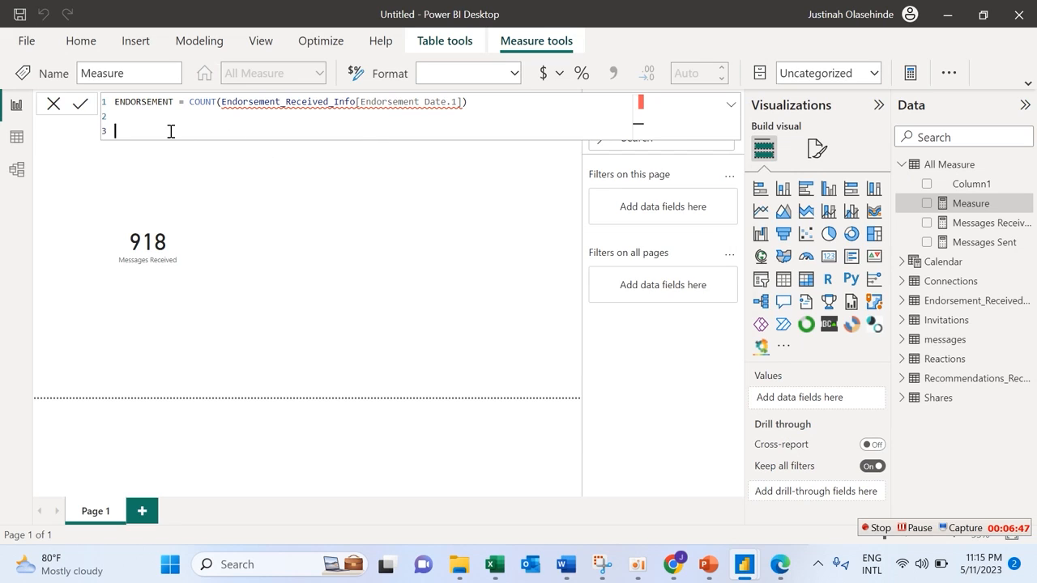
key("BackSpace")
key("BackSpace")
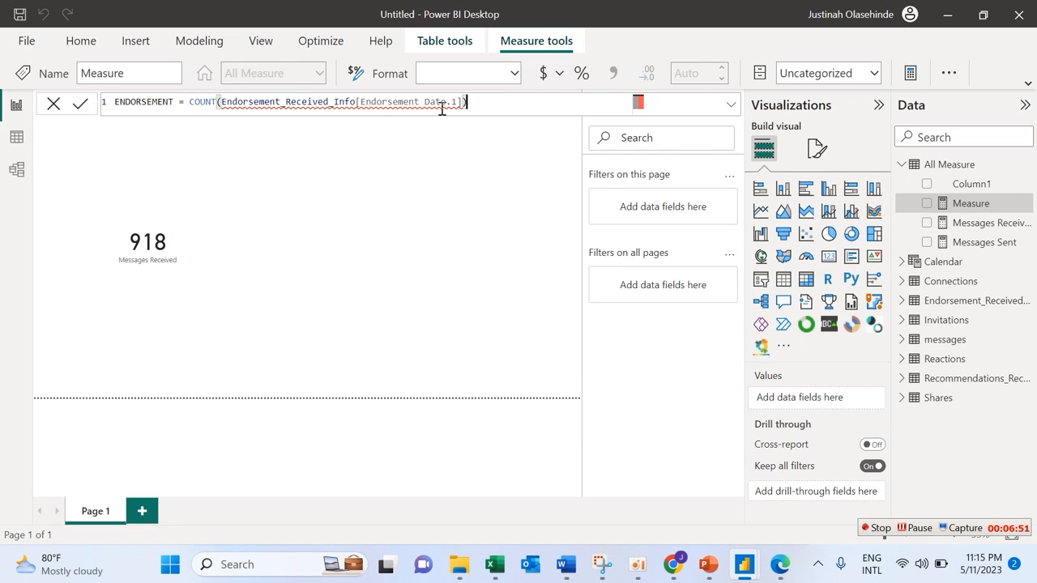
Replace the COUNT argument in the ENDORSEMENT formula with Endorsement_Received_Info[Date], close the parenthesis and commit the measure.
mouse_move(274, 106)
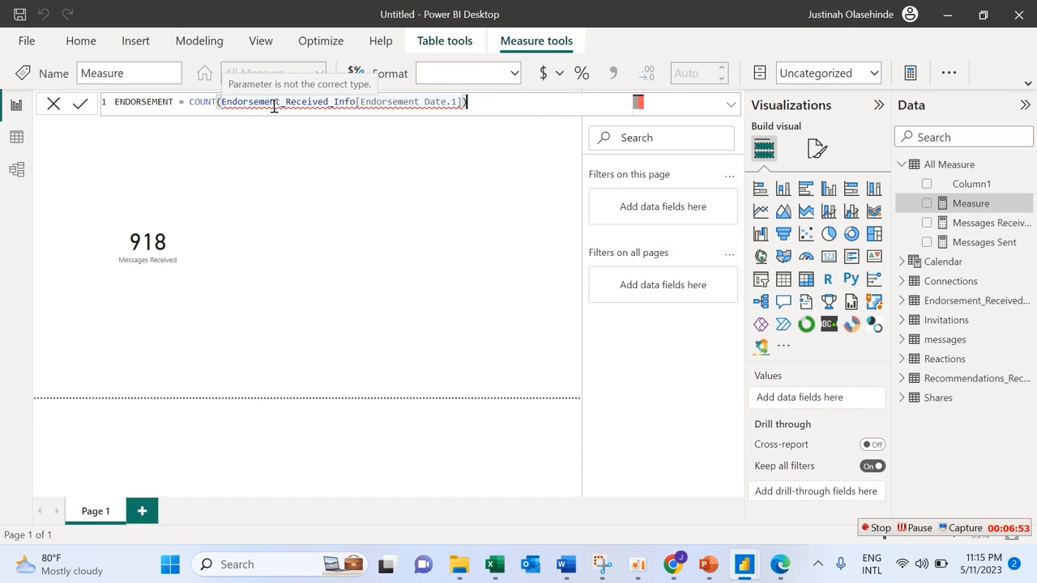
left_click(276, 103)
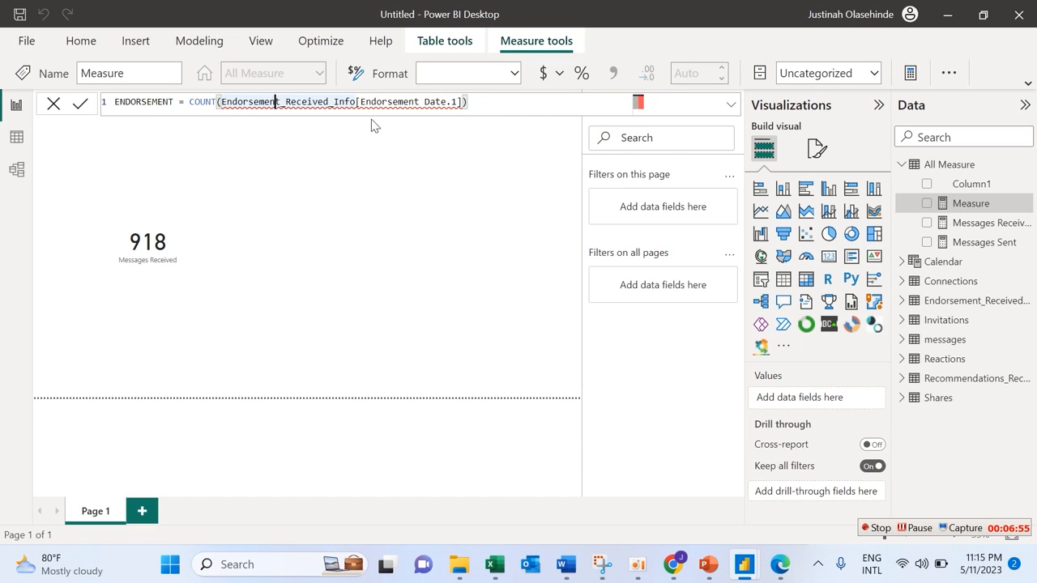
left_click_drag(472, 103, 220, 105)
key("BackSpace")
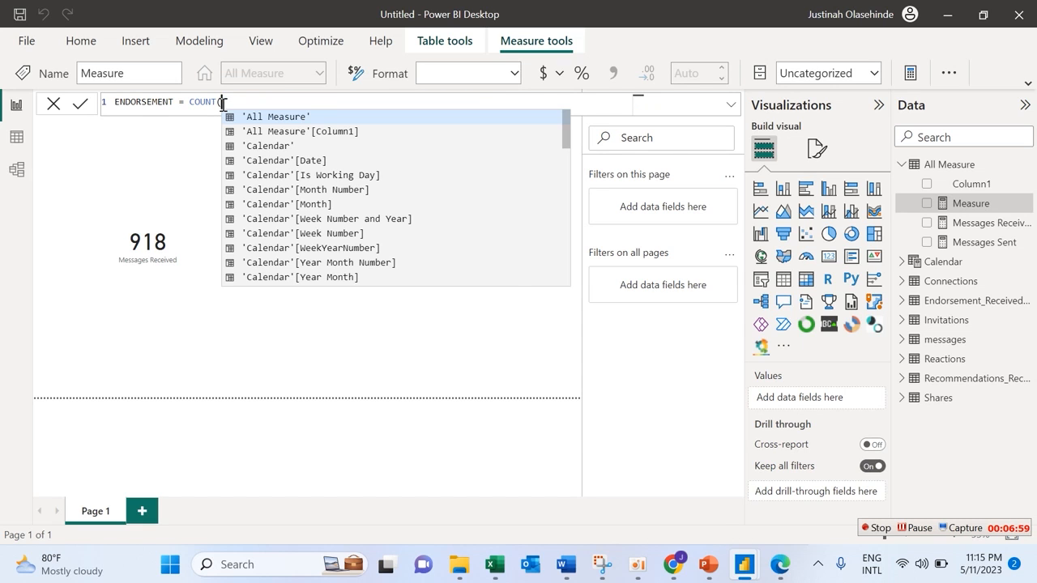
type("En")
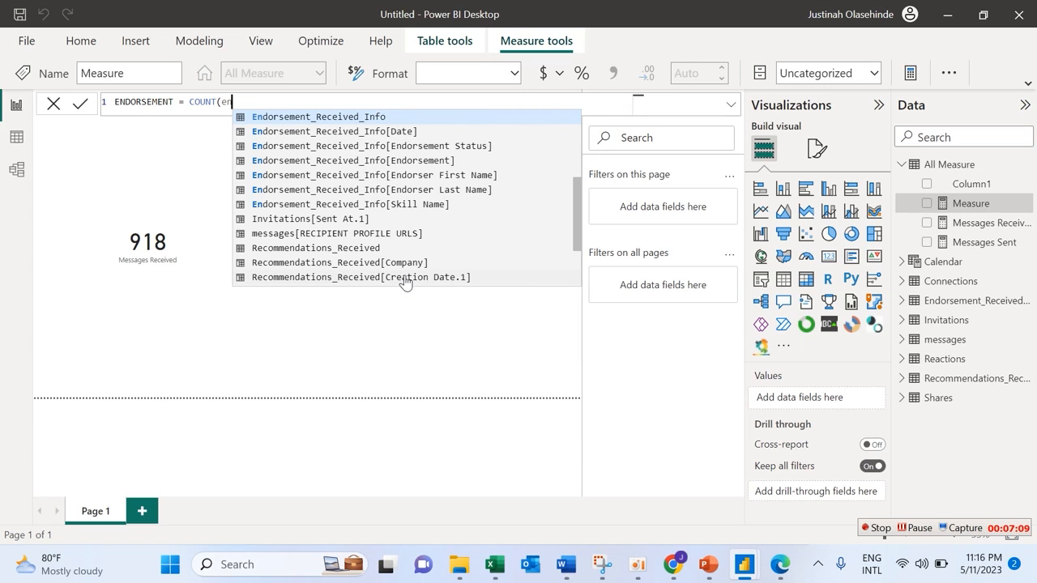
left_click(378, 133)
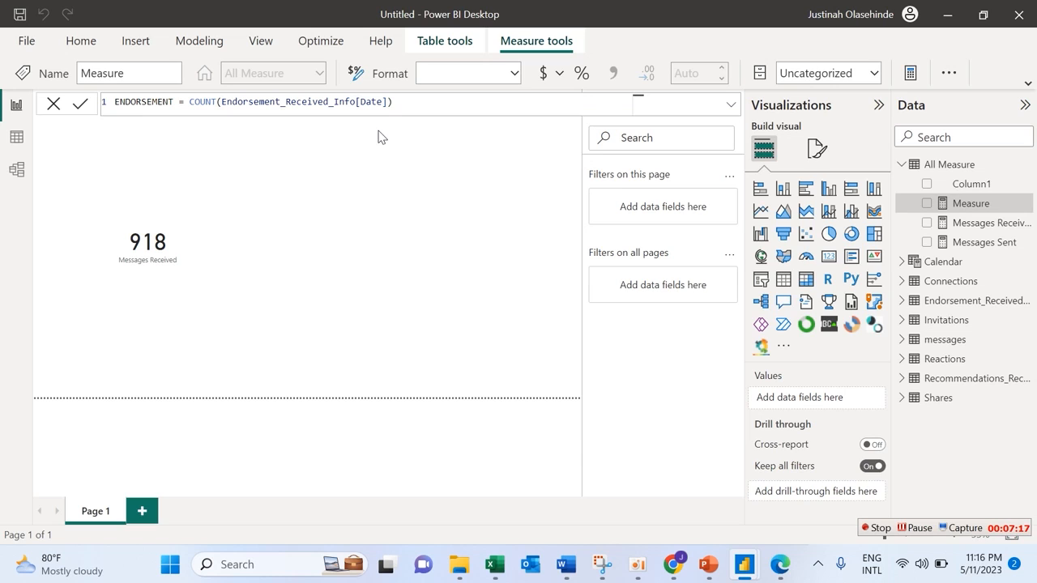
left_click(179, 259)
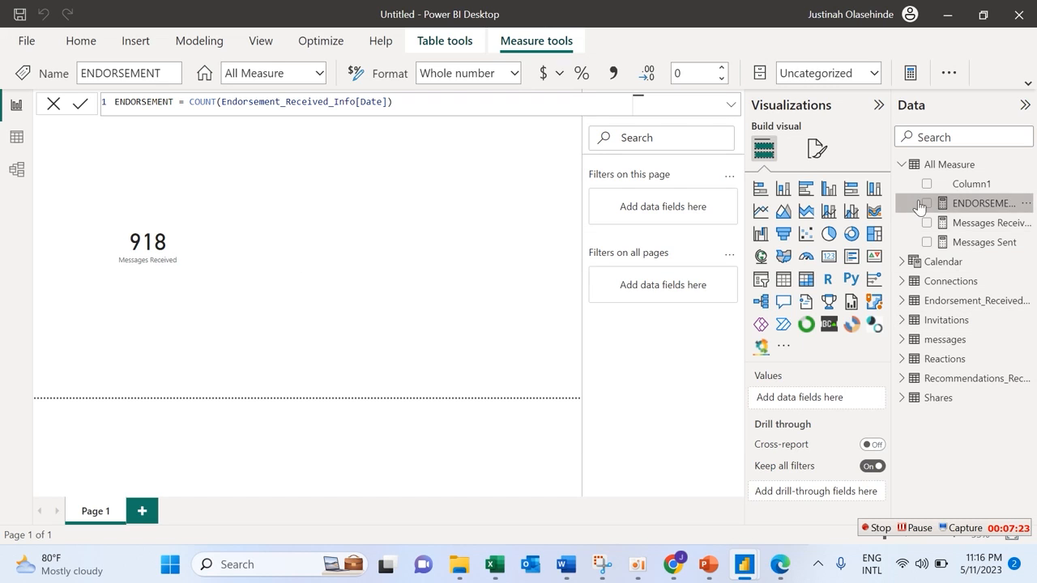
Replace the card's Messages Received field with the ENDORSEMENT measure.
mouse_move(939, 207)
left_mouse_down()
mouse_move(786, 398)
mouse_move(902, 185)
mouse_move(946, 209)
left_mouse_up()
left_click(213, 269)
left_click_drag(990, 203, 844, 401)
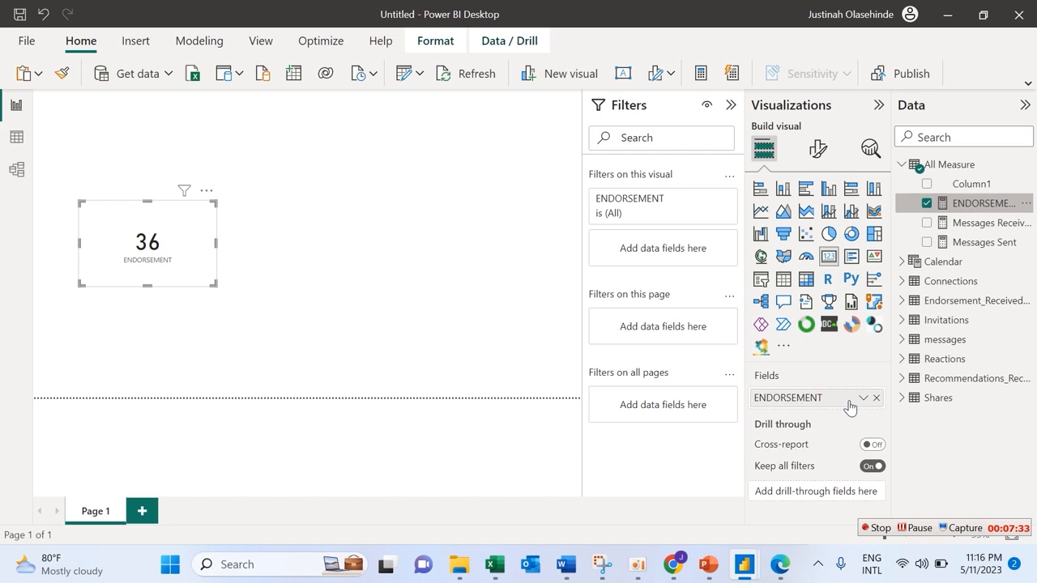
Switch to the All Measure document in Word and copy the Invitation Received formula.
mouse_move(606, 574)
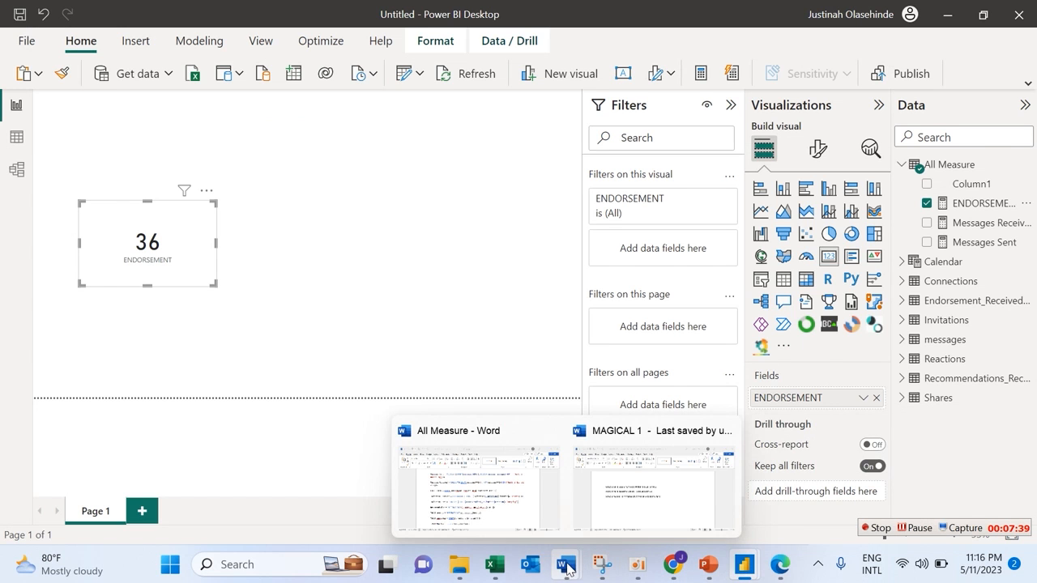
left_click(523, 496)
left_click_drag(204, 326, 800, 337)
key("ctrl+c")
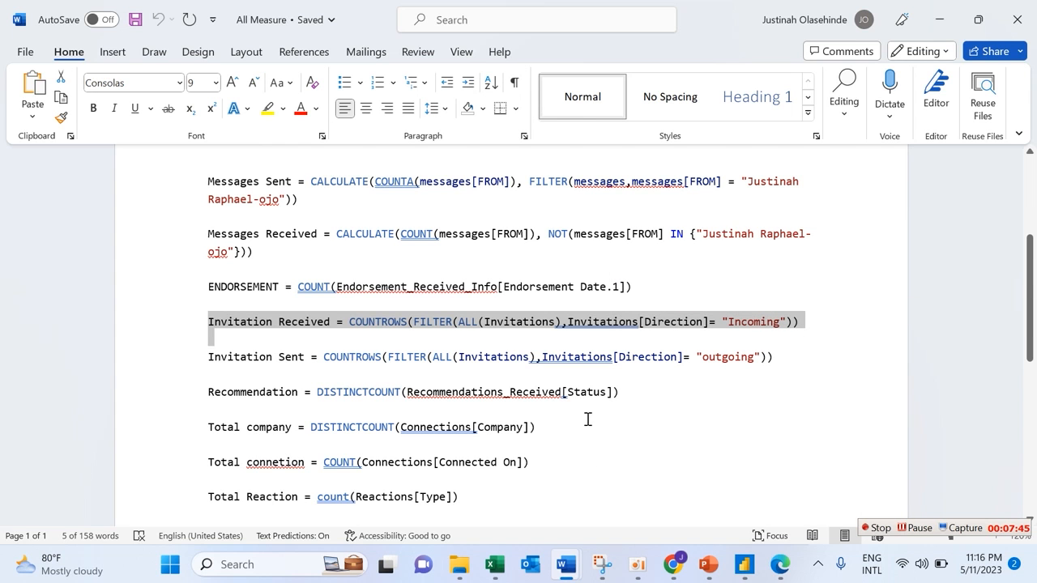
Return to the untitled Power BI report and create a measure in the All Measure table from the copied Invitation Received formula.
left_click(684, 575)
left_click(674, 571)
mouse_move(743, 567)
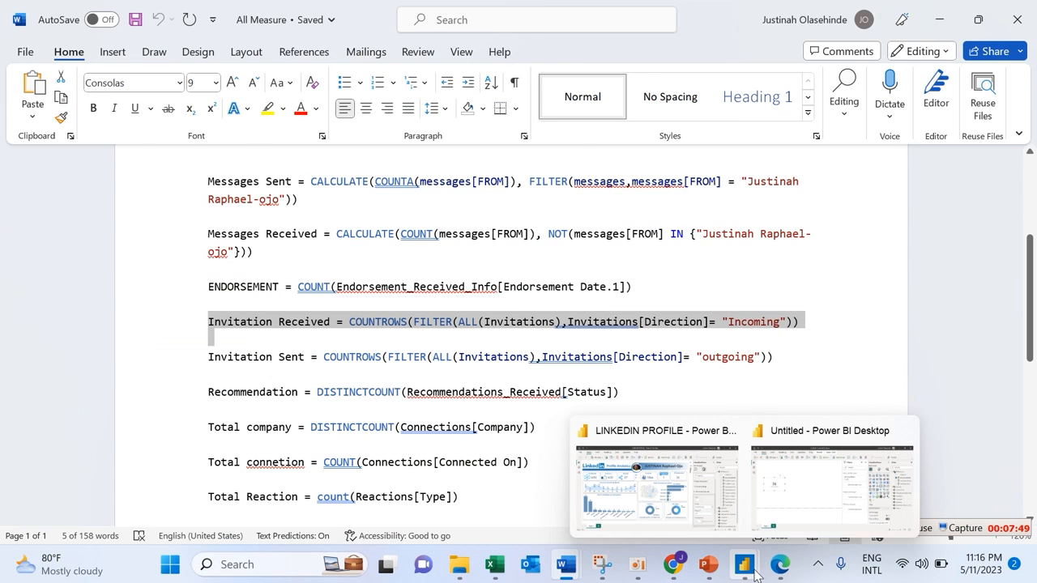
left_click(804, 498)
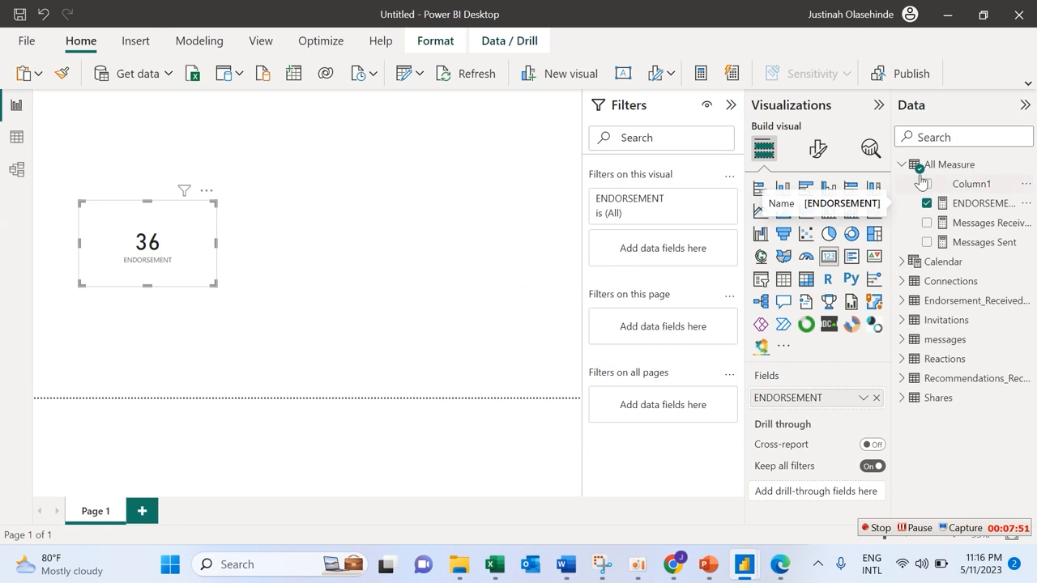
right_click(949, 166)
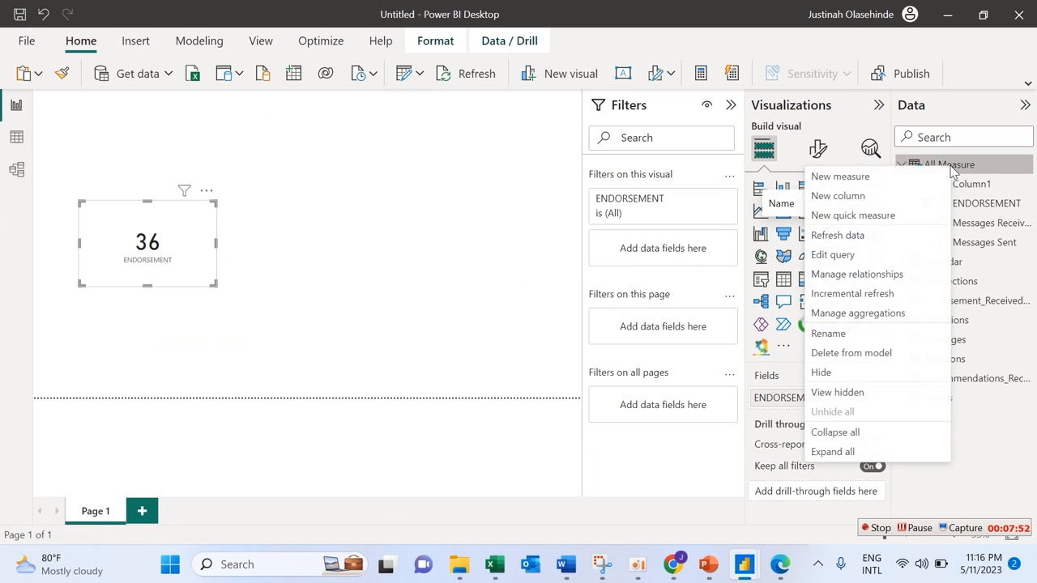
left_click(897, 178)
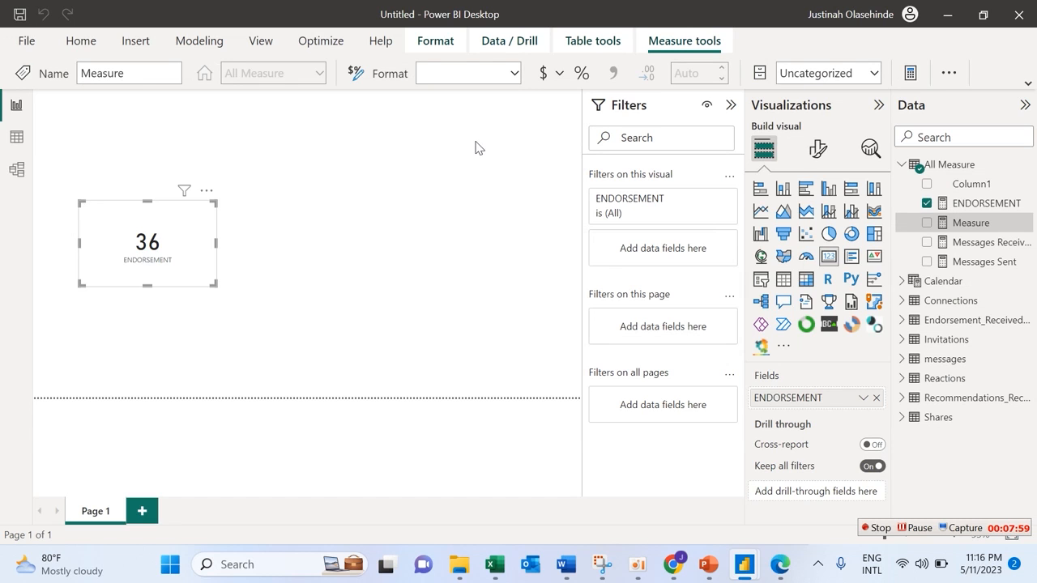
key("ctrl+v")
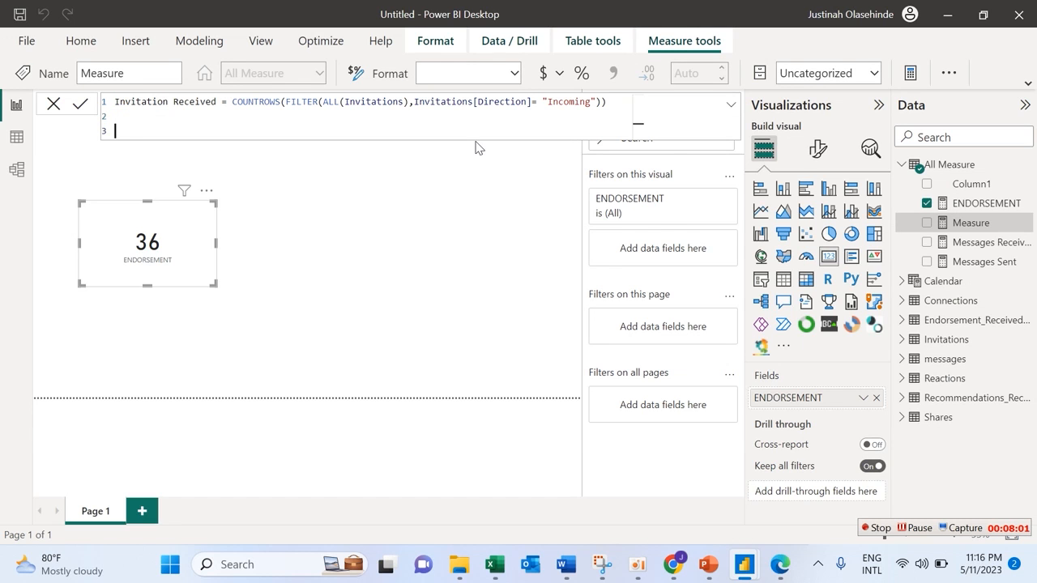
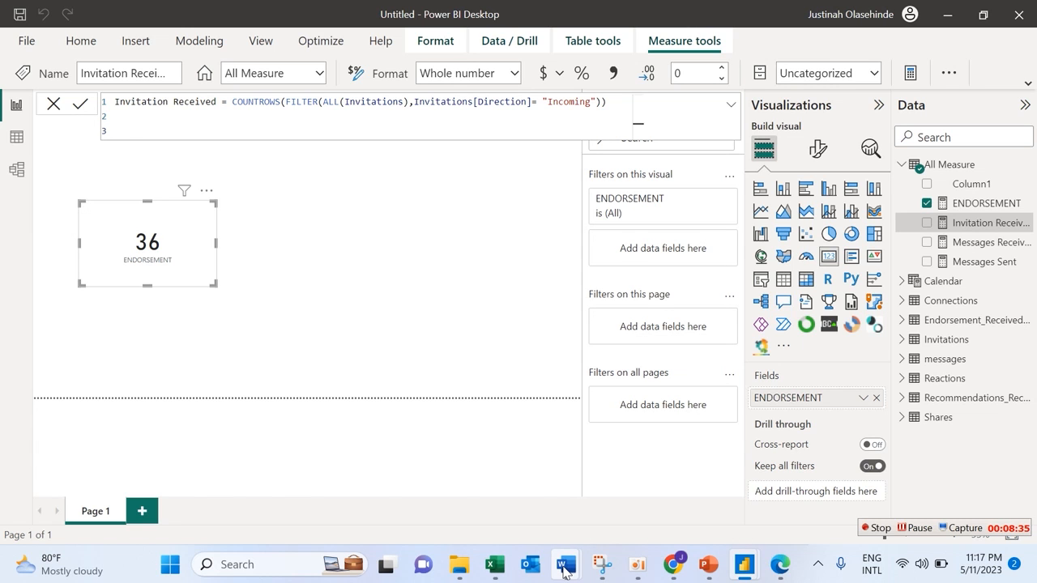
Switch to the All Measure document in Word and copy the Invitation Sent formula.
mouse_move(564, 571)
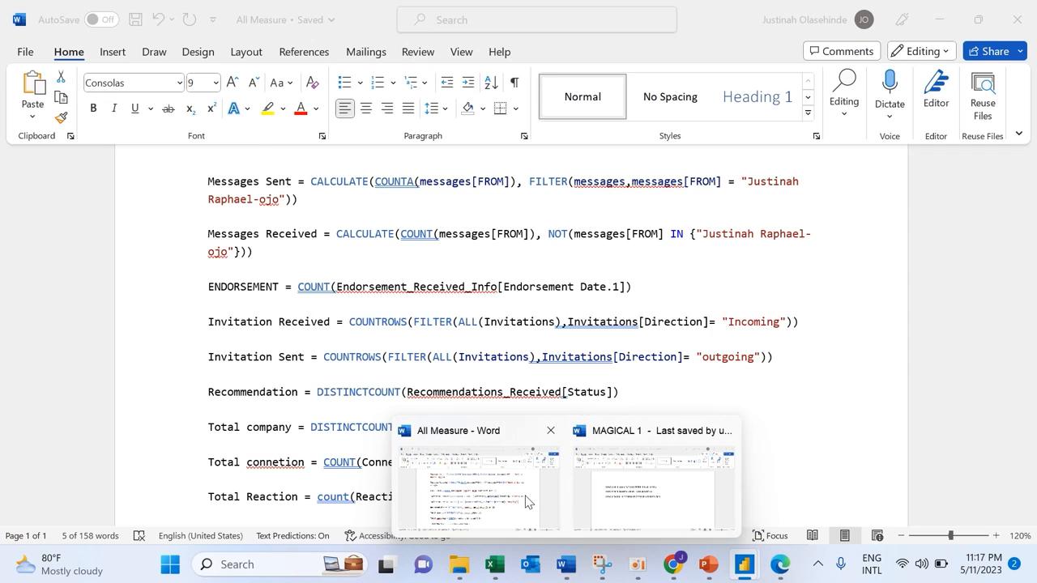
left_click(526, 503)
left_click_drag(209, 361, 794, 362)
key("ctrl+c")
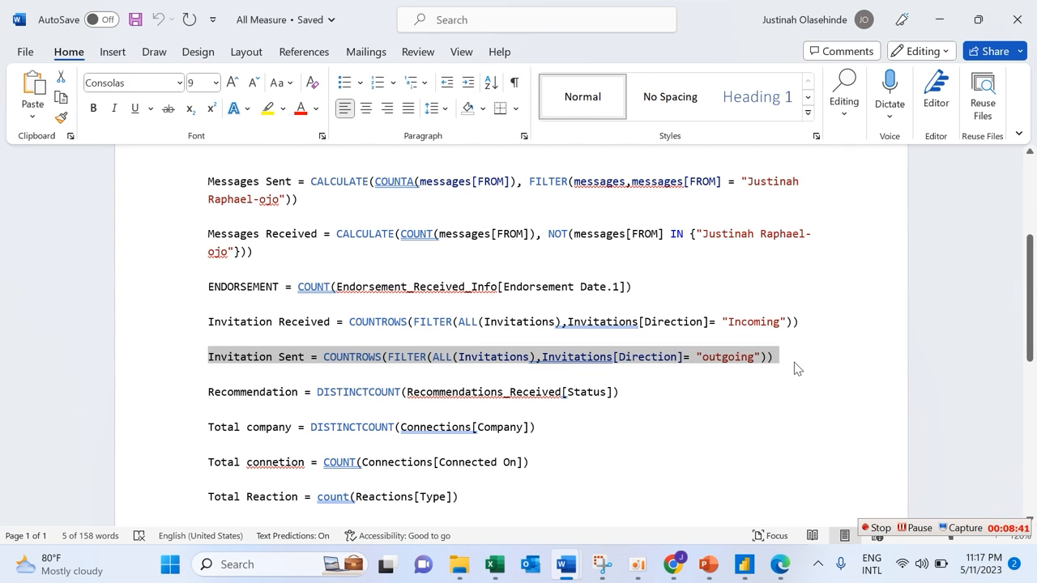
Return to the untitled Power BI report and create a measure in the All Measure table from the copied Invitation Sent formula.
mouse_move(588, 565)
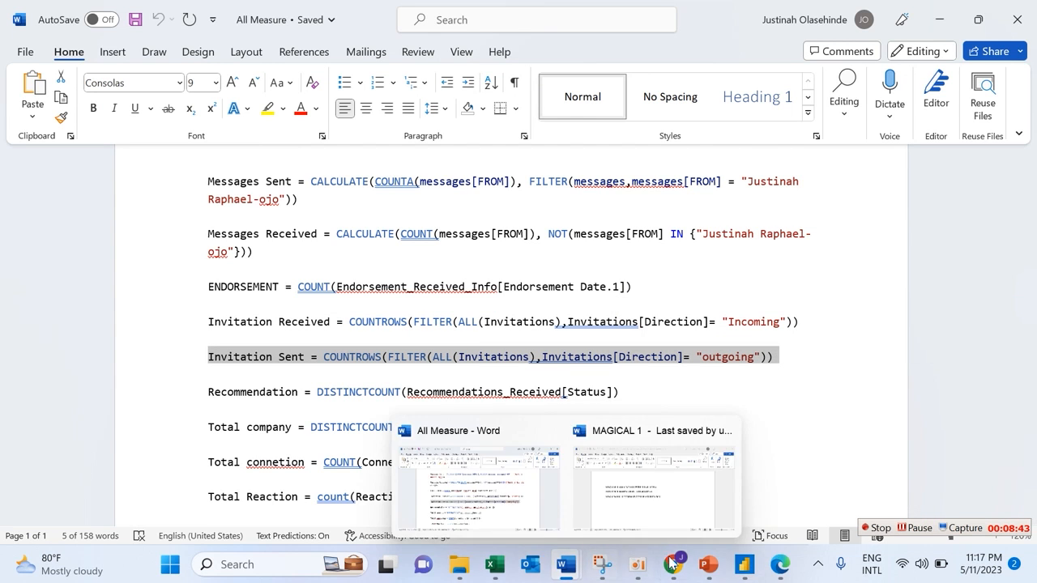
left_click(743, 565)
left_click(840, 465)
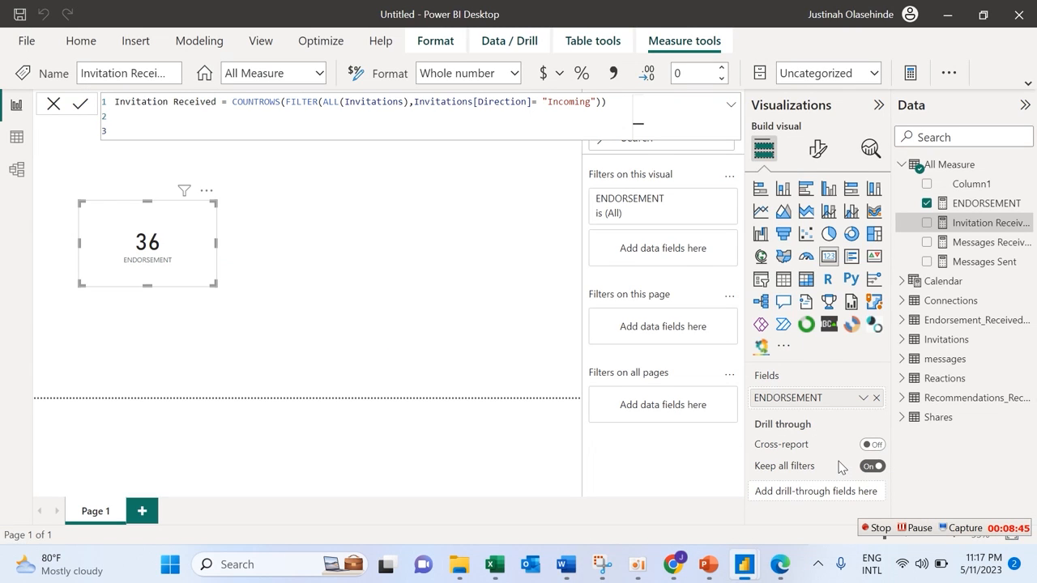
right_click(907, 173)
key("Escape")
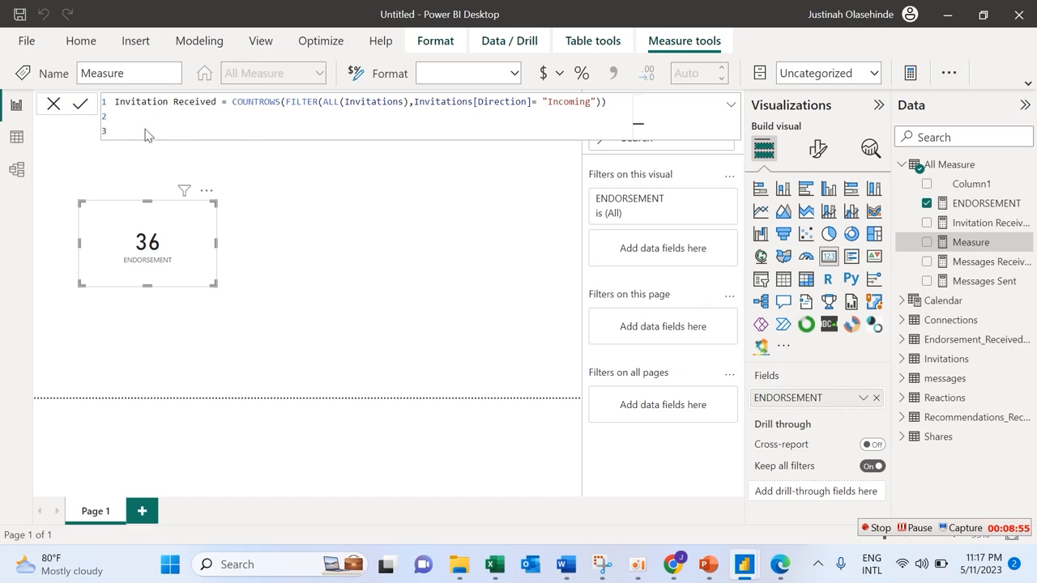
key("ctrl+v")
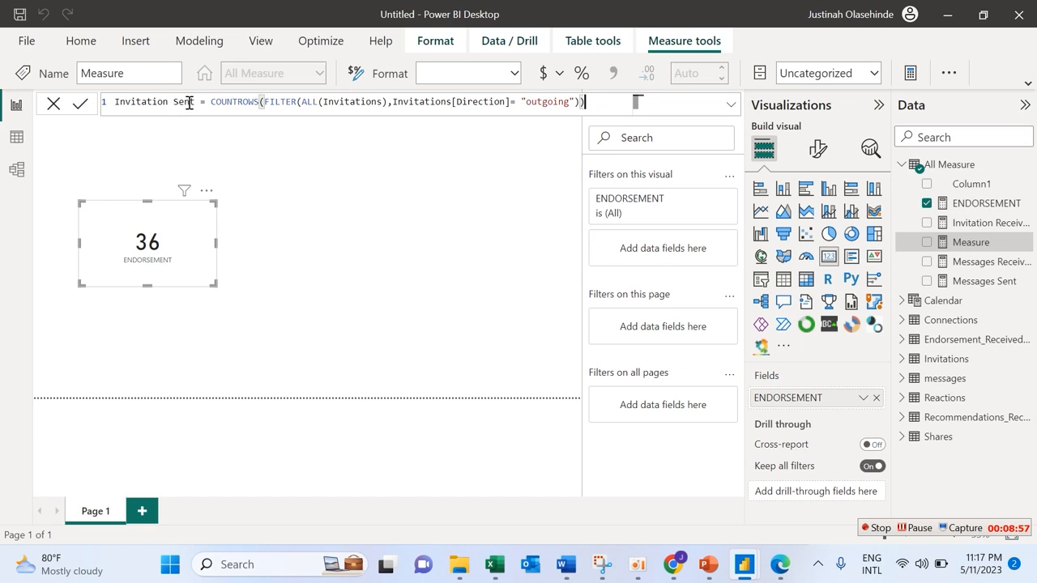
left_click(522, 102)
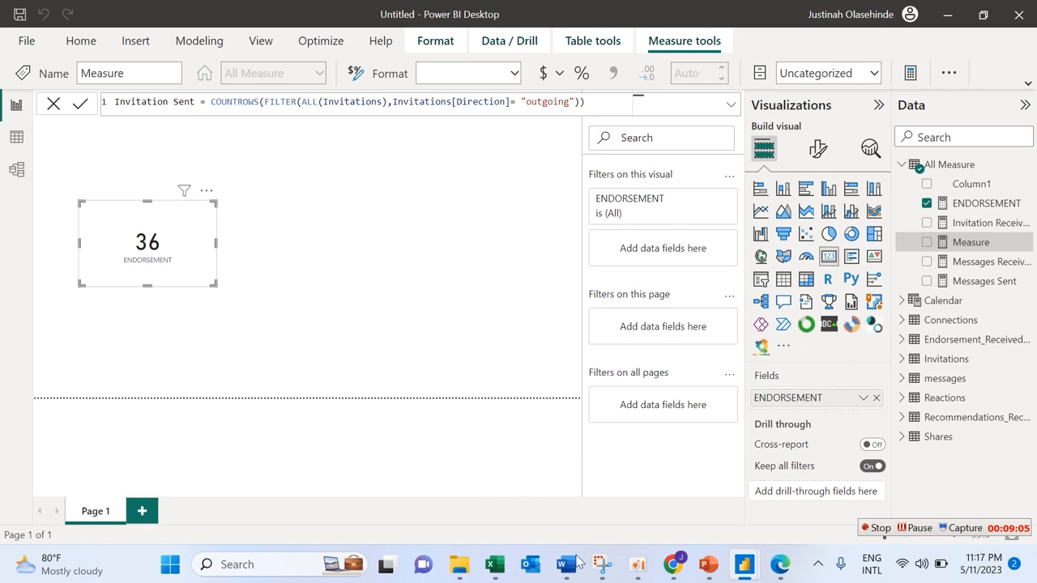
Copy the Recommendation formula from the All Measure document in Word and return to the untitled Power BI report.
mouse_move(570, 571)
left_click(478, 486)
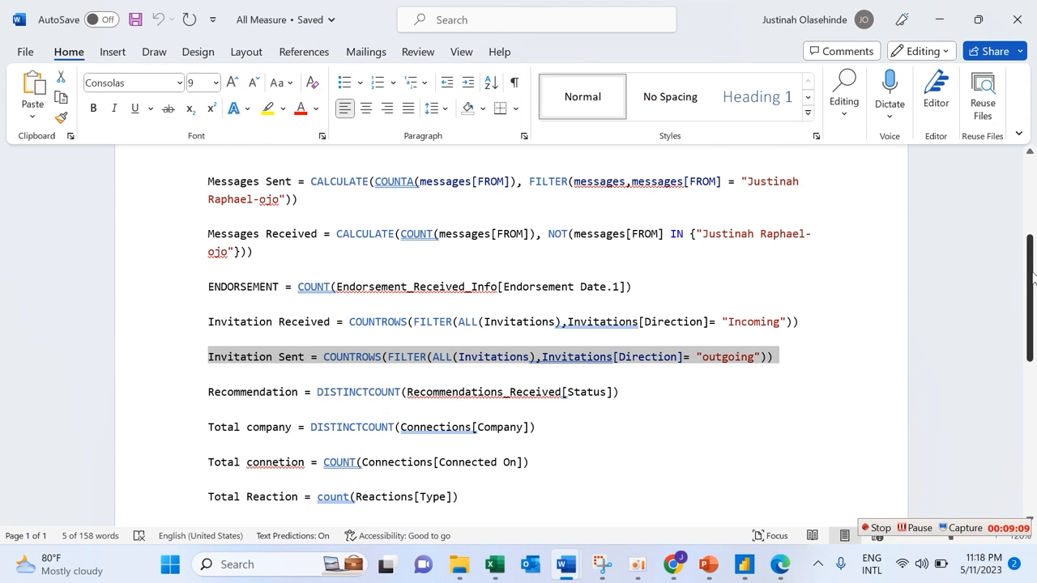
scroll(626, 235, "down", 3)
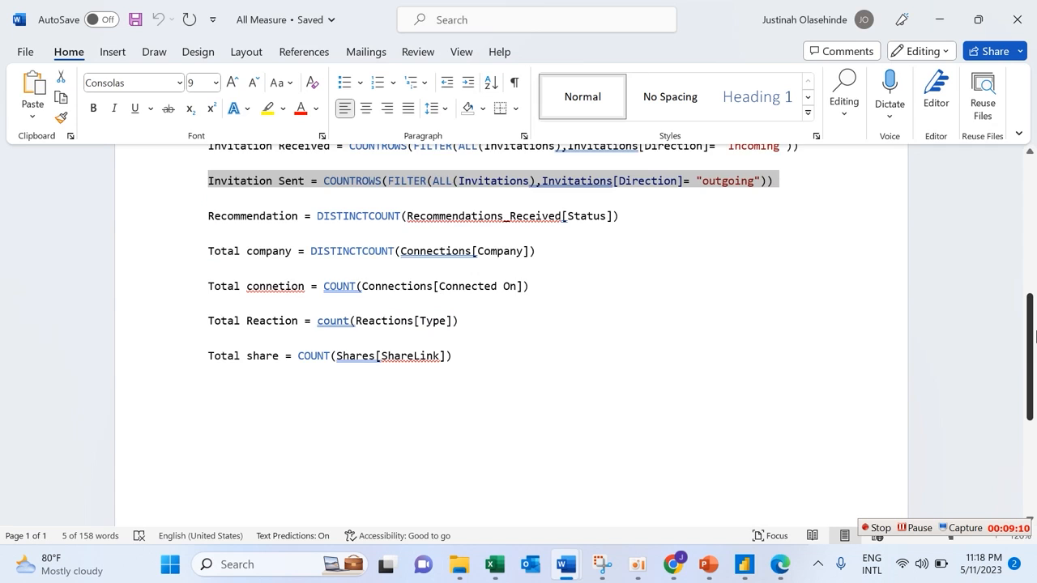
left_click(634, 247)
left_click_drag(629, 245, 155, 238)
key("ctrl+c")
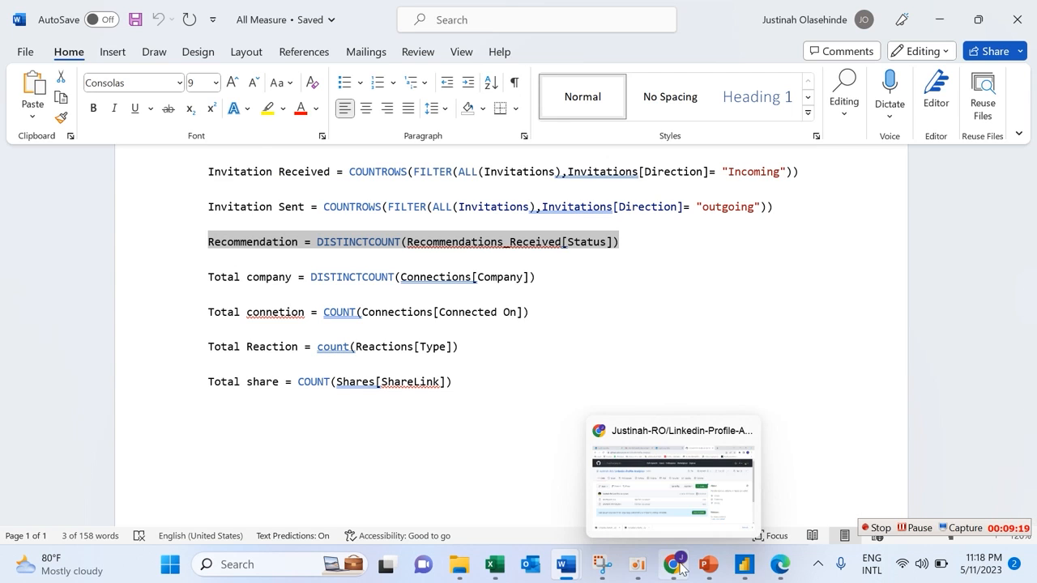
mouse_move(742, 562)
left_click(778, 503)
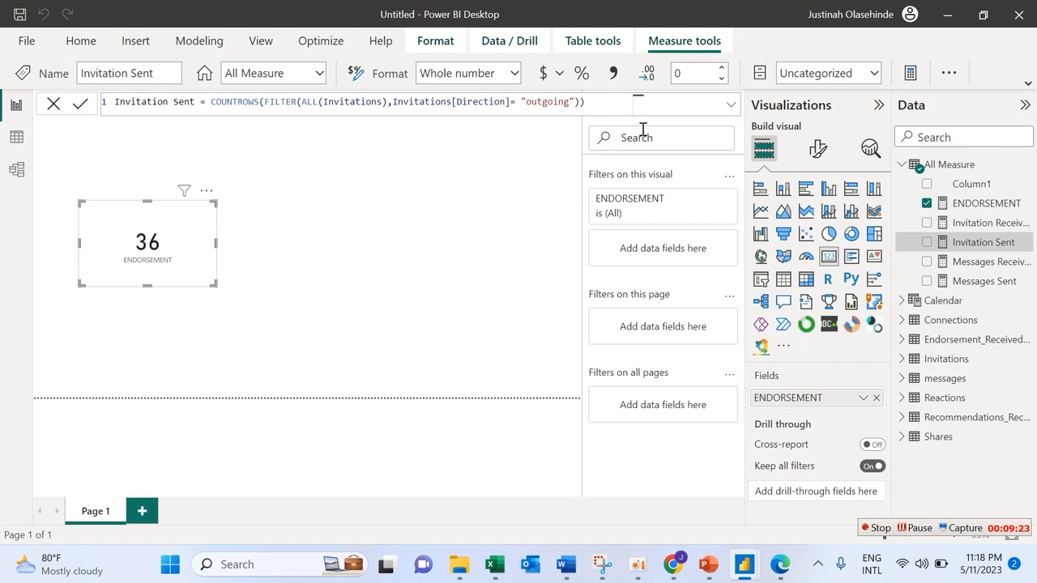
Create a measure in the All Measure table from the copied formula Recommendation = DISTINCTCOUNT(Recommendations_Received[Status]).
right_click(916, 165)
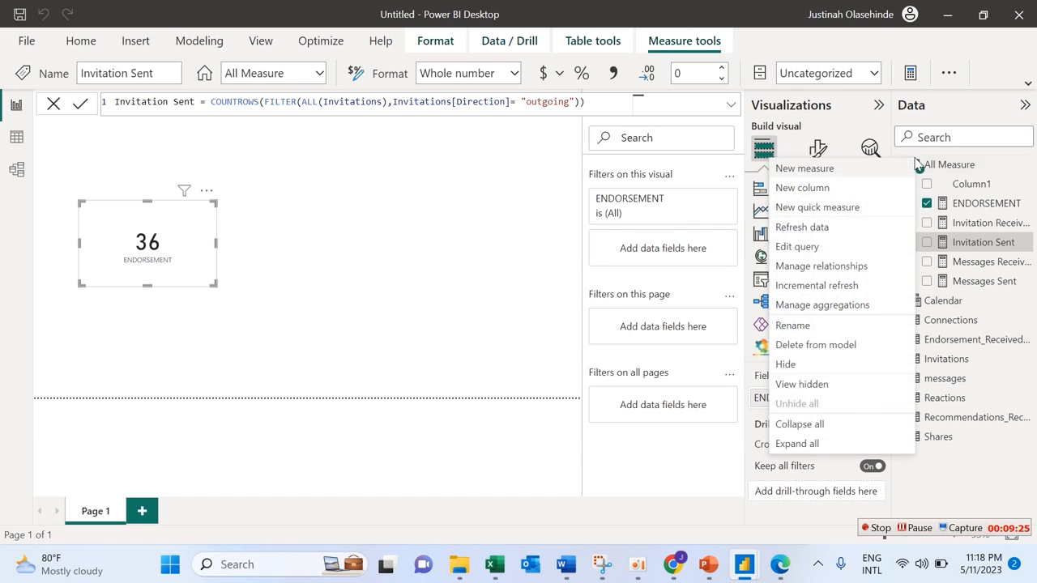
left_click(838, 171)
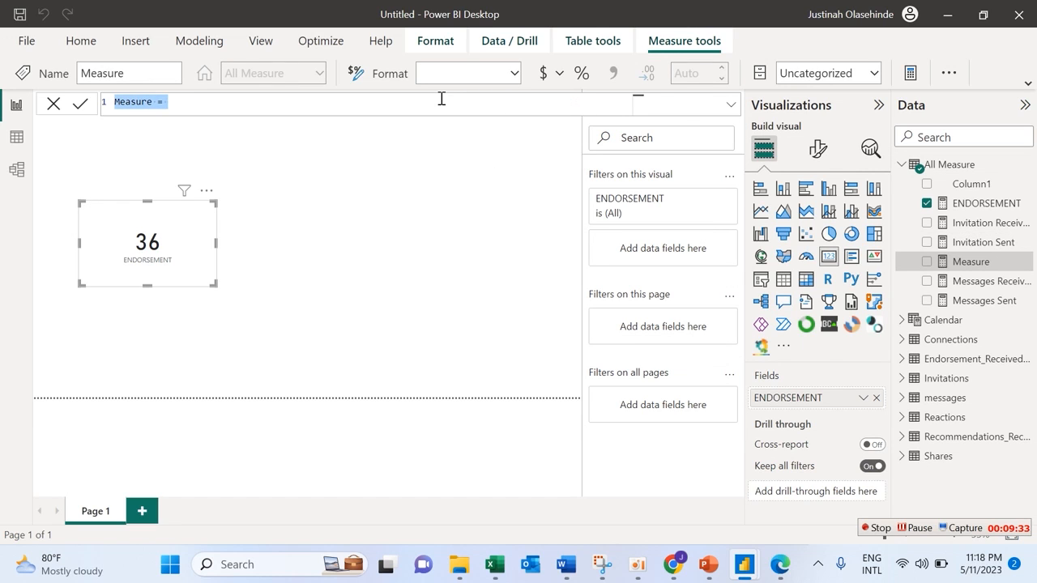
key("ctrl+v")
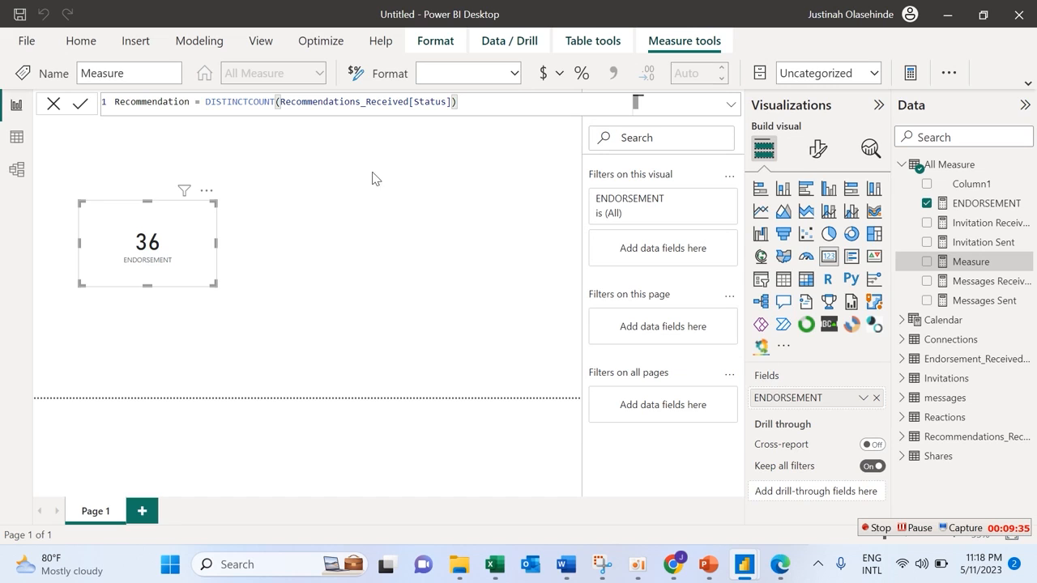
left_click(81, 110)
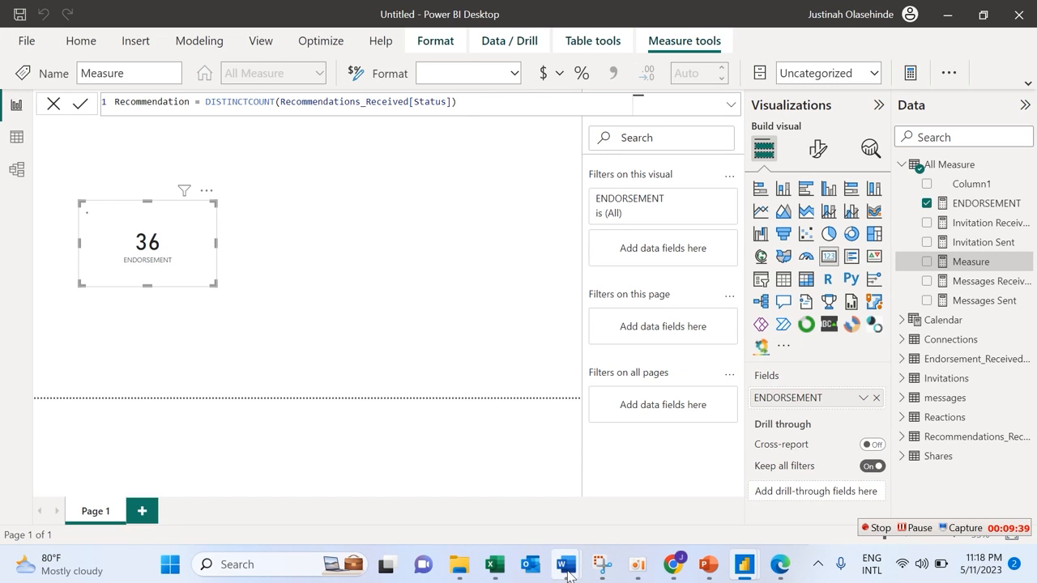
Switch to the All Measure document in Word and copy the Total company formula.
mouse_move(567, 575)
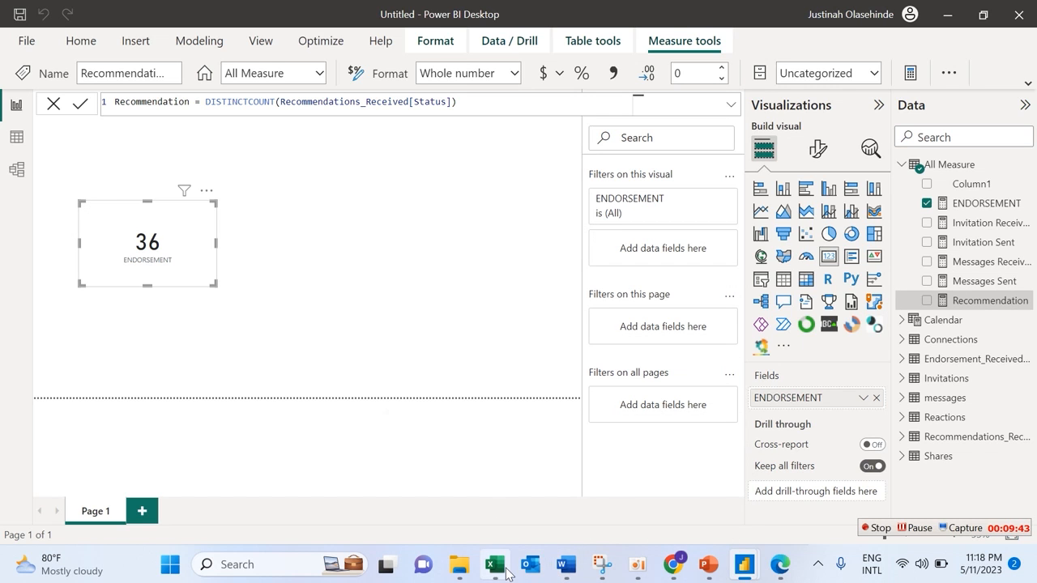
left_click(525, 524)
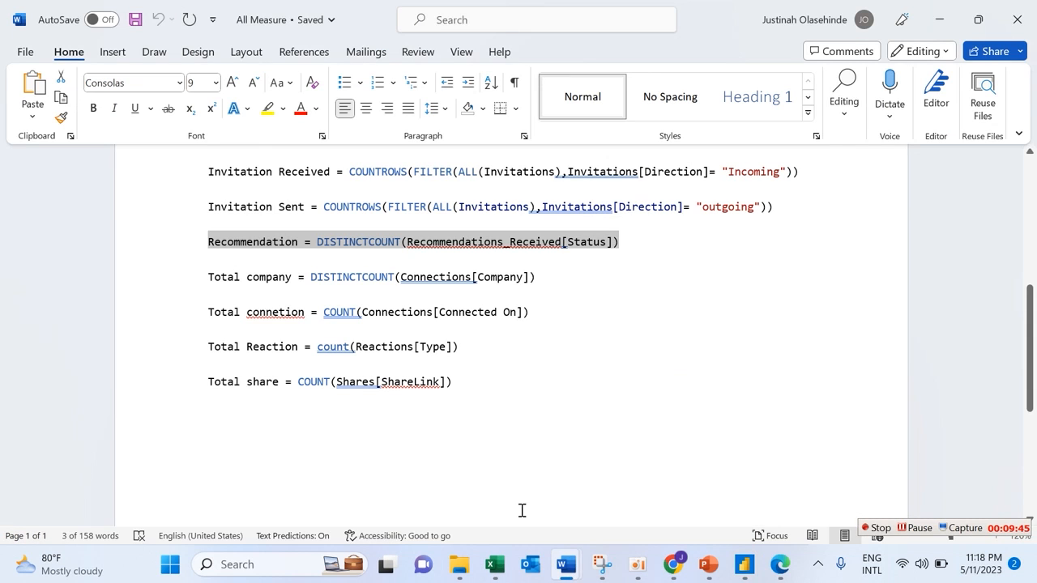
left_click_drag(543, 281, 231, 277)
key("ctrl+c")
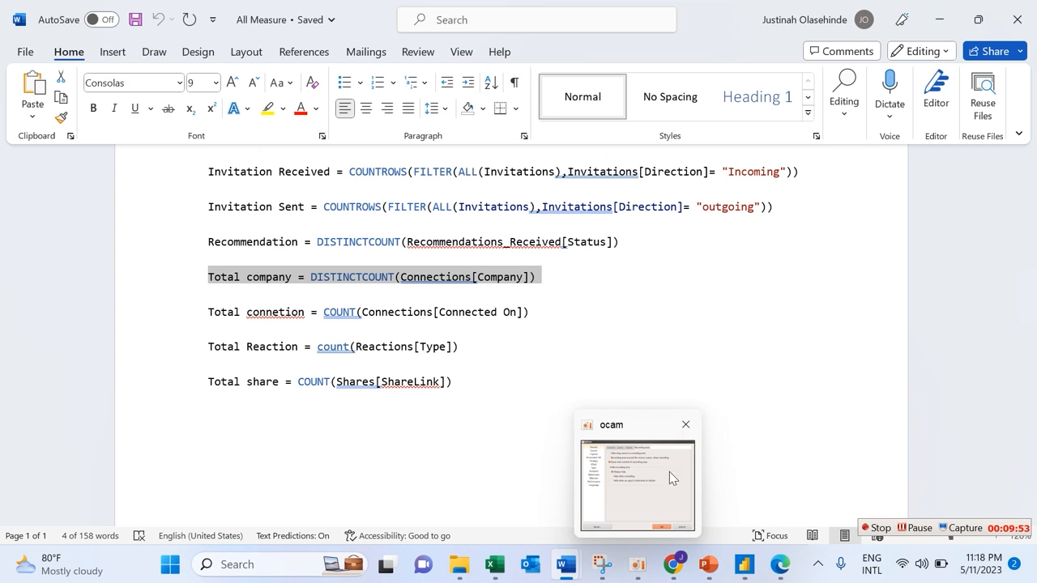
Return to the untitled Power BI report and create a measure in the All Measure table from the copied Total company formula.
mouse_move(690, 572)
mouse_move(744, 567)
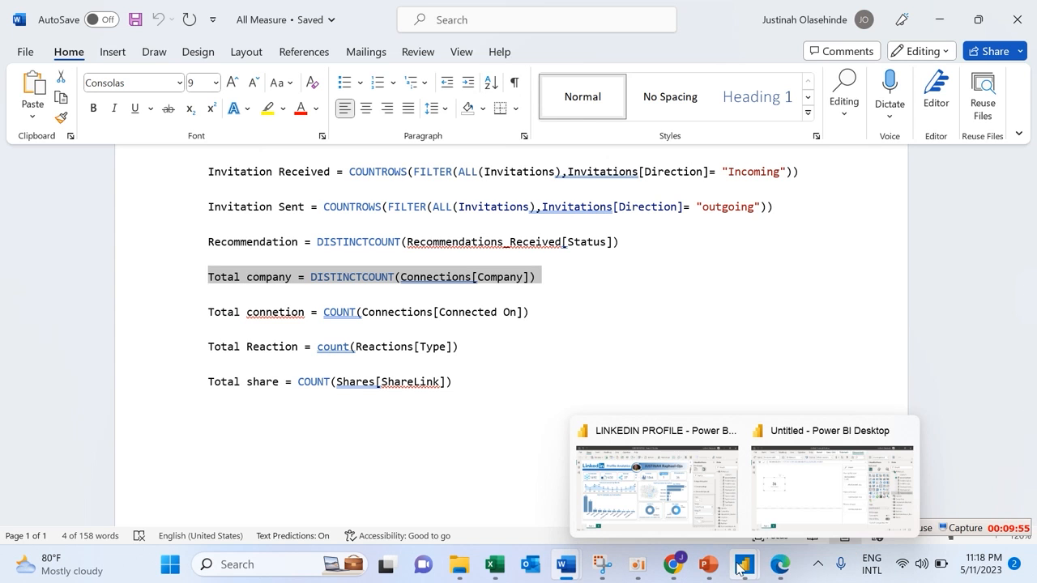
left_click(805, 463)
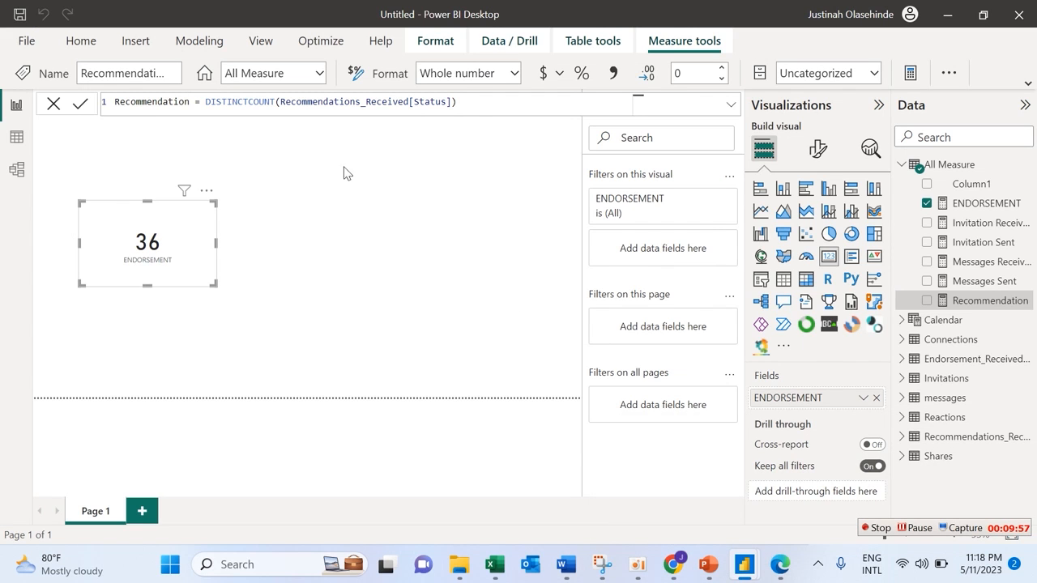
left_click(953, 167)
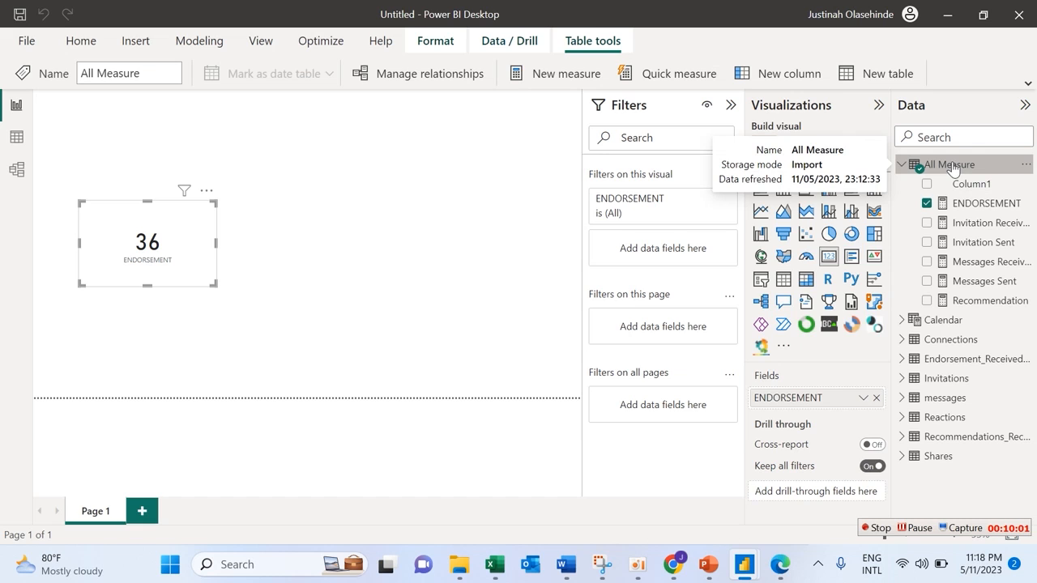
right_click(953, 167)
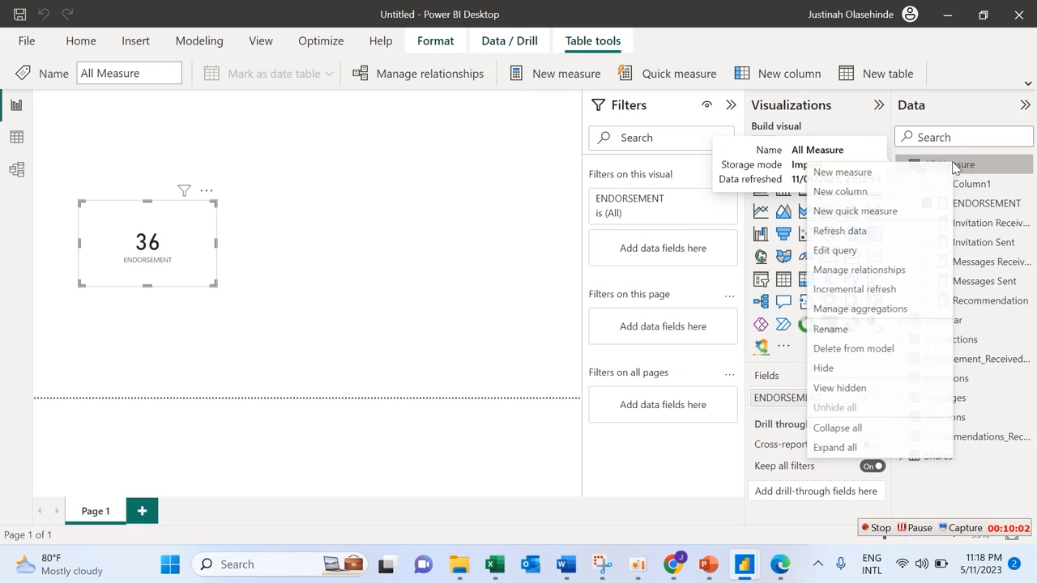
left_click(913, 175)
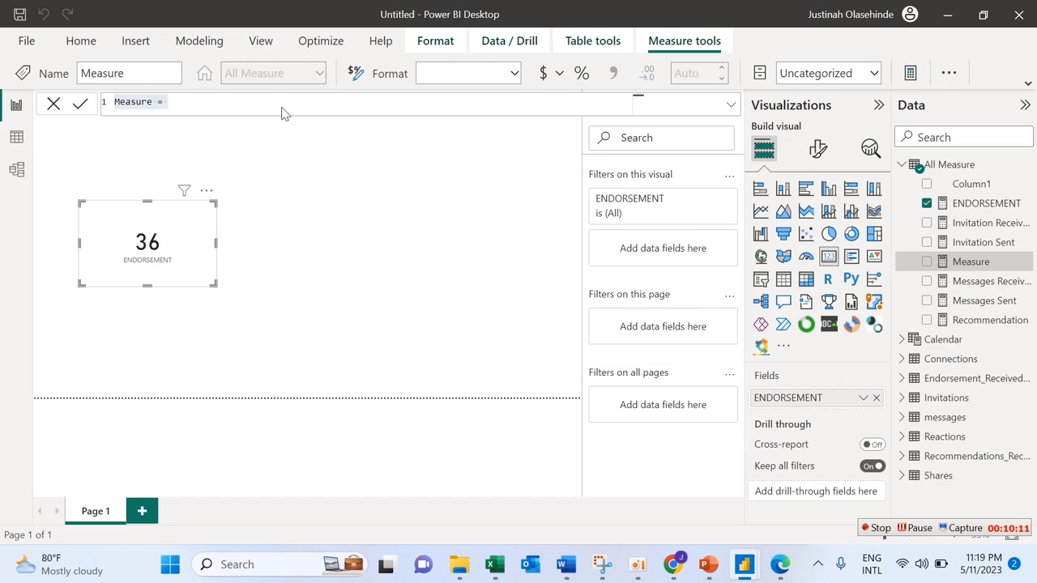
key("ctrl+v")
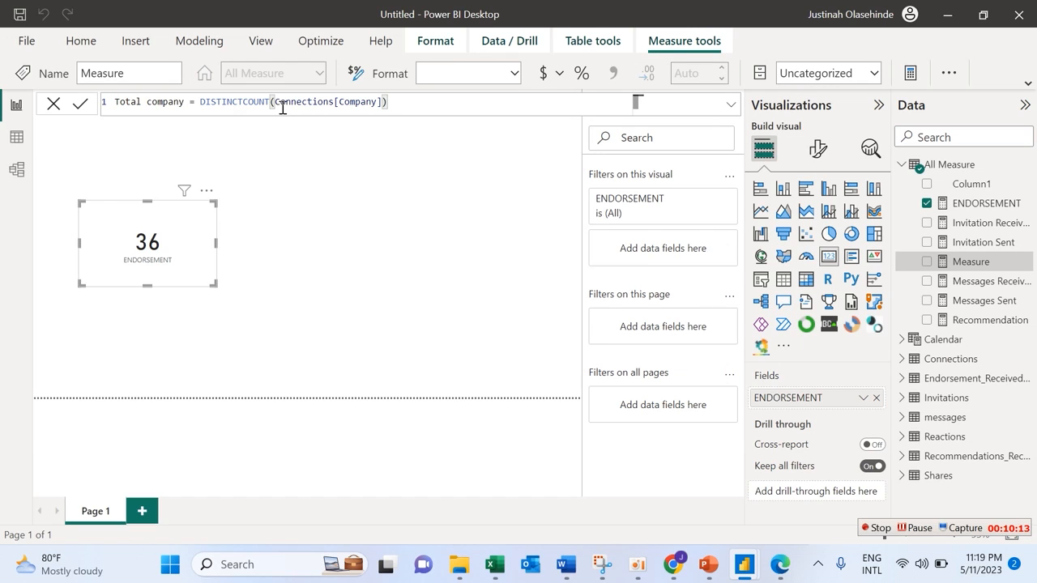
left_click(81, 107)
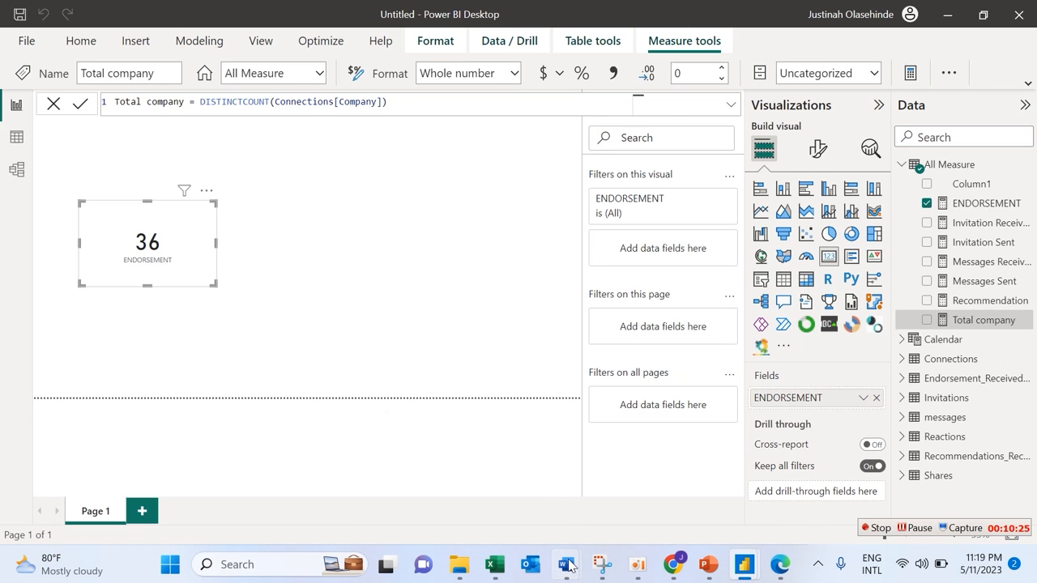
Switch to the All Measure document in Word and copy the Total connetion formula.
mouse_move(567, 565)
left_click(510, 507)
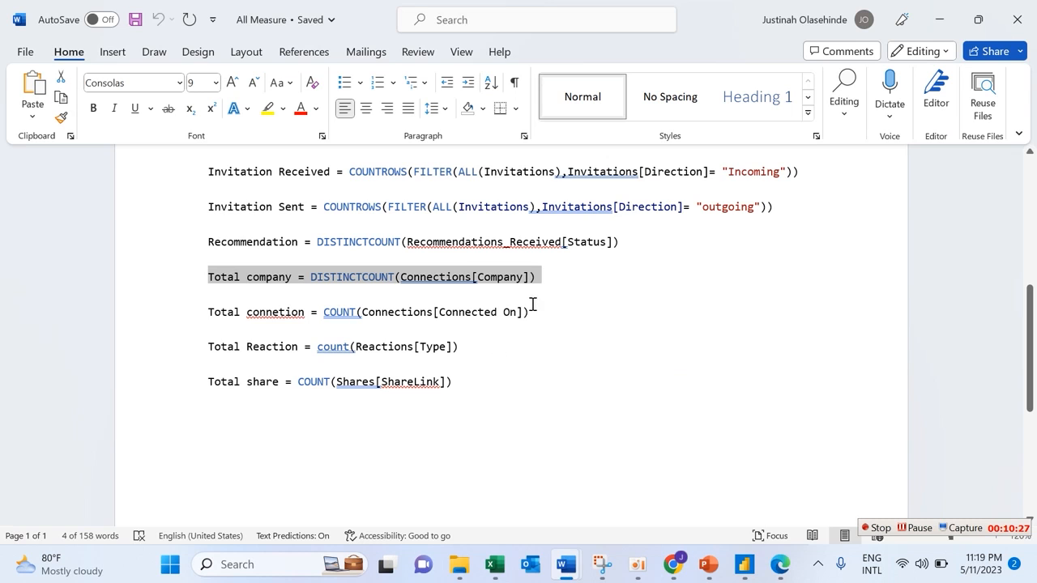
left_click_drag(531, 312, 210, 314)
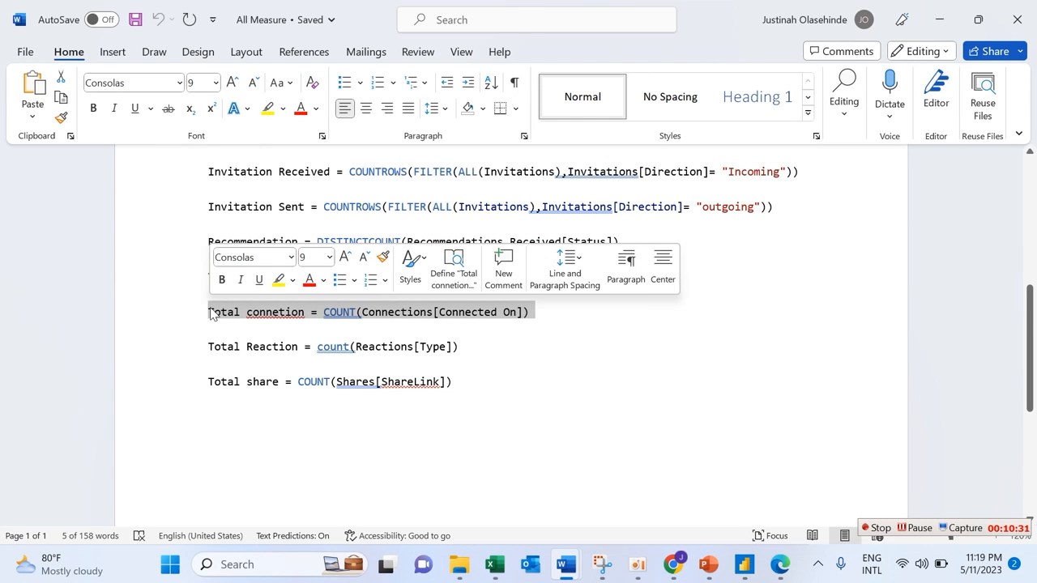
right_click(209, 311)
left_click(267, 261)
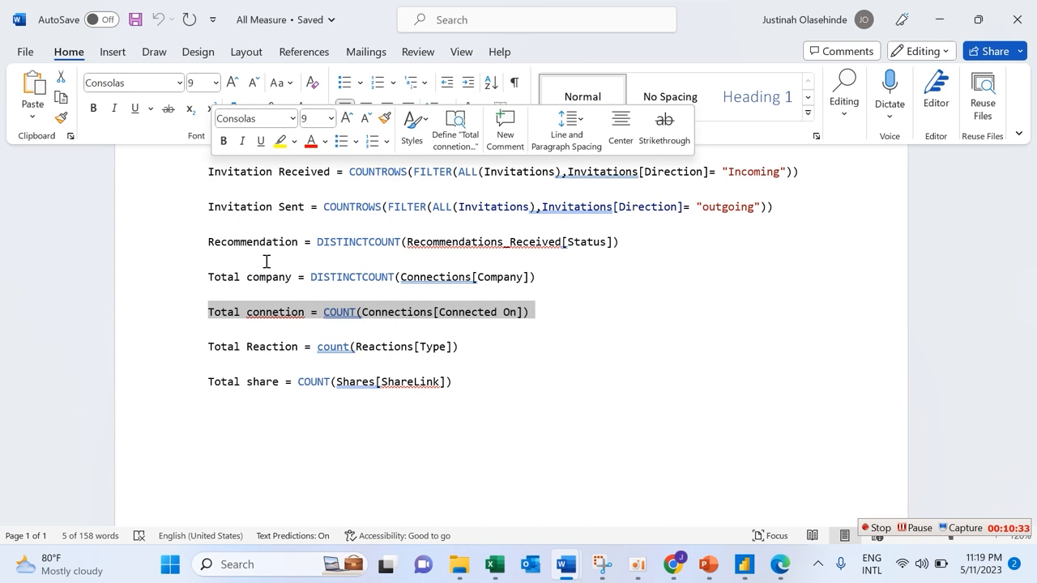
Return to the untitled Power BI report and create a measure in the All Measure table from the copied Total connetion formula.
mouse_move(745, 570)
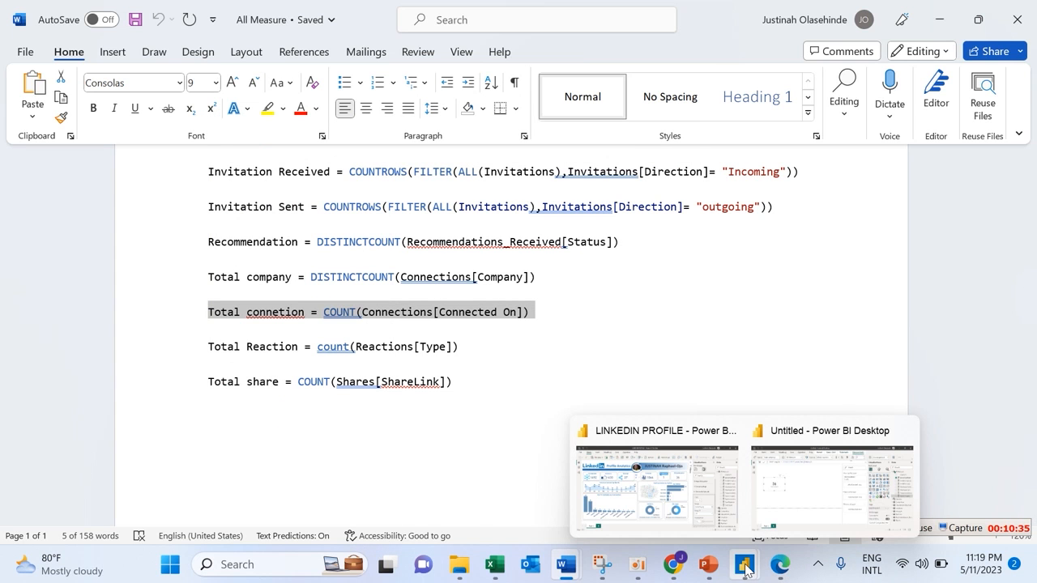
left_click(772, 518)
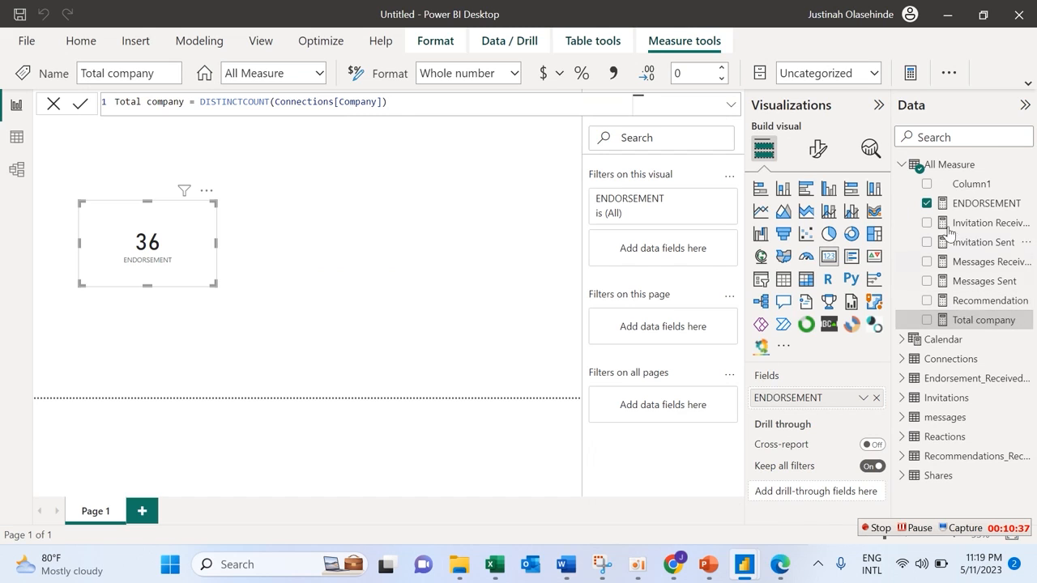
right_click(904, 170)
key("Escape")
key("Return")
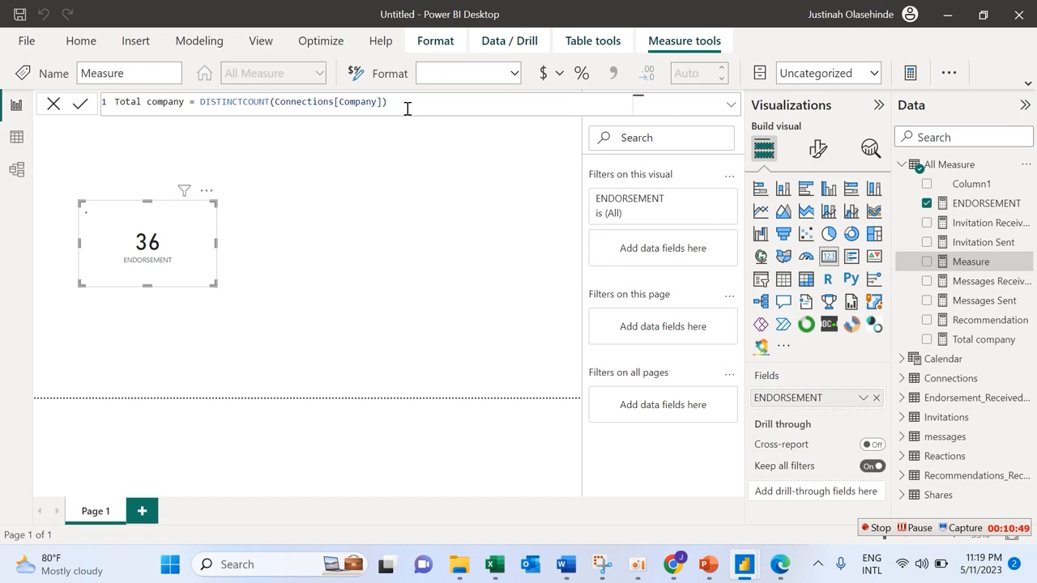
key("ctrl+v")
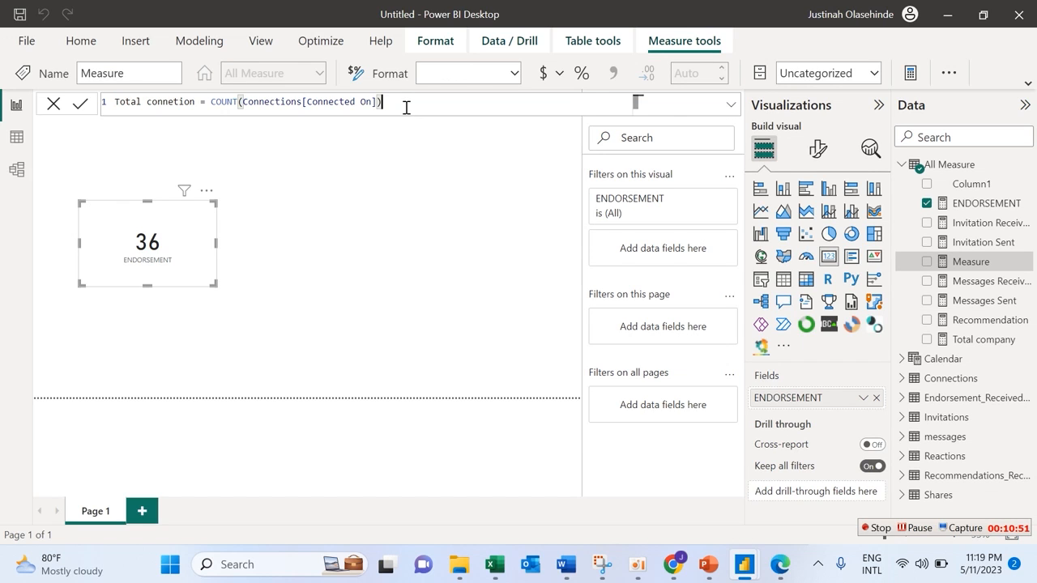
left_click(80, 104)
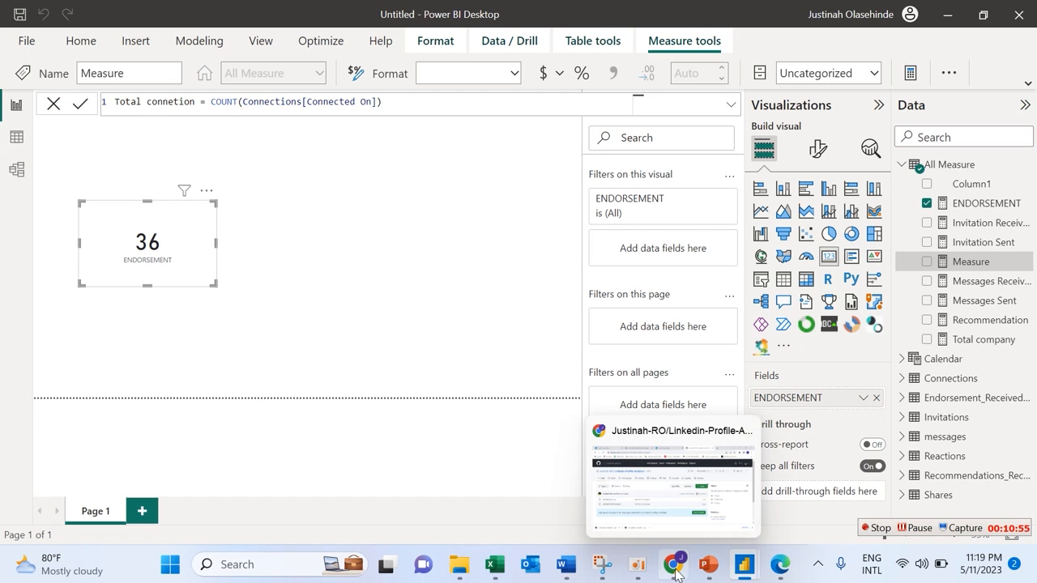
Switch to the All Measure document in Word.
mouse_move(566, 565)
left_click(452, 485)
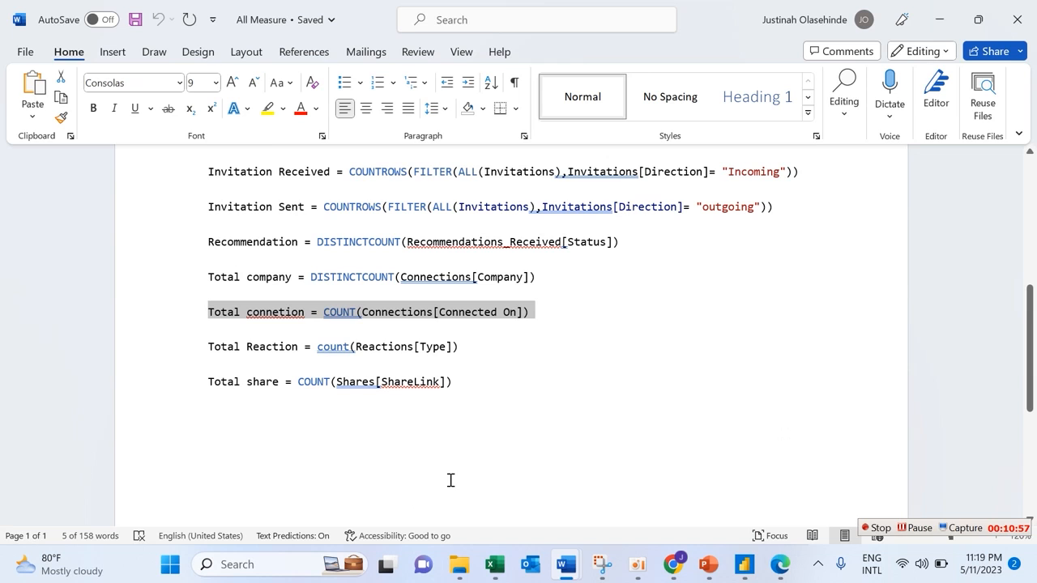
Copy the Total Reaction formula from the All Measure document and switch to the Untitled report in Power BI Desktop.
left_click_drag(459, 349, 209, 347)
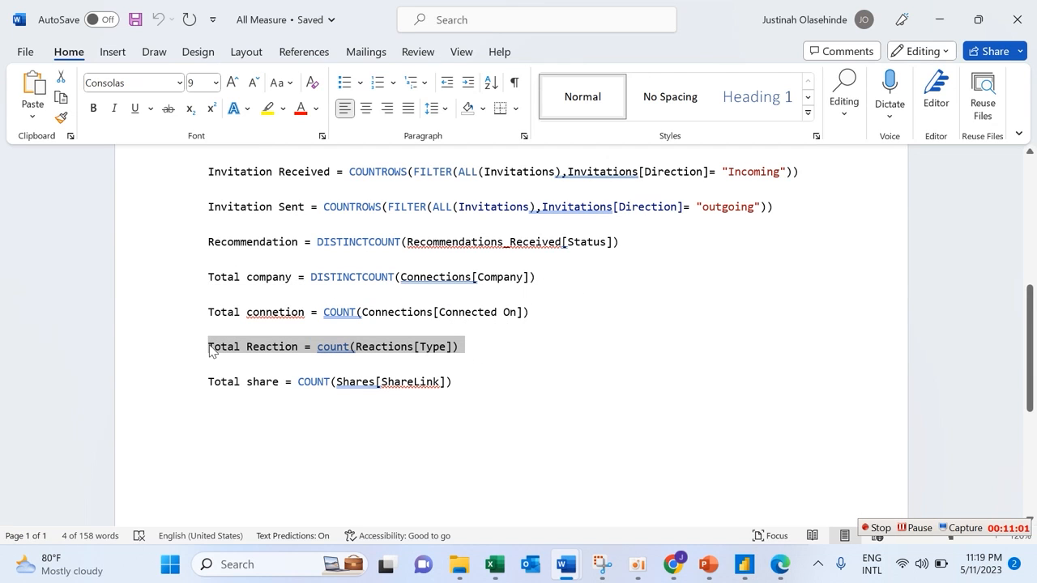
mouse_move(566, 571)
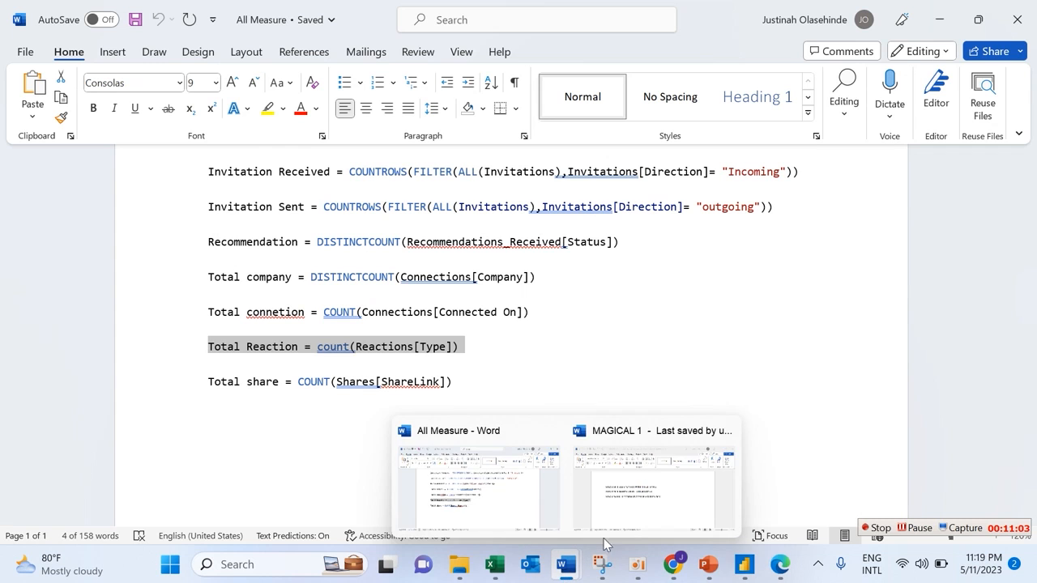
mouse_move(743, 564)
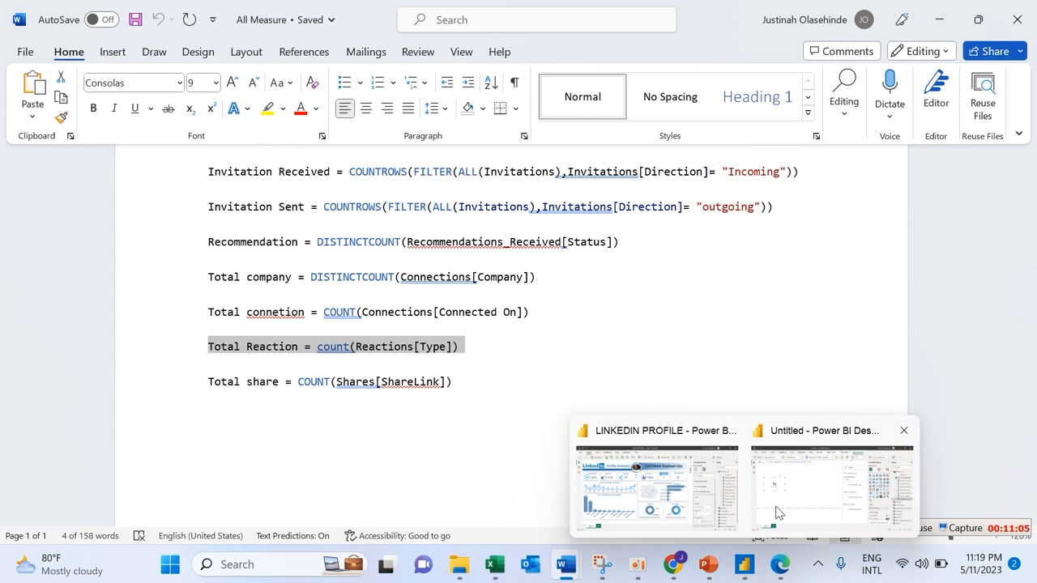
left_click(776, 512)
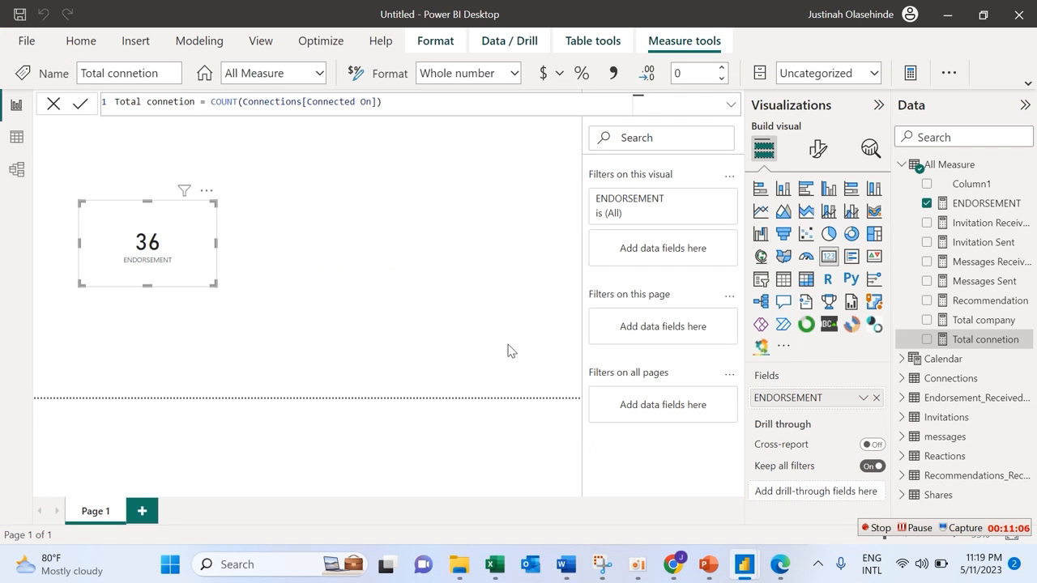
Create a new measure in the All Measure table with the copied formula Total Reaction = count(Reactions[Type]).
right_click(933, 165)
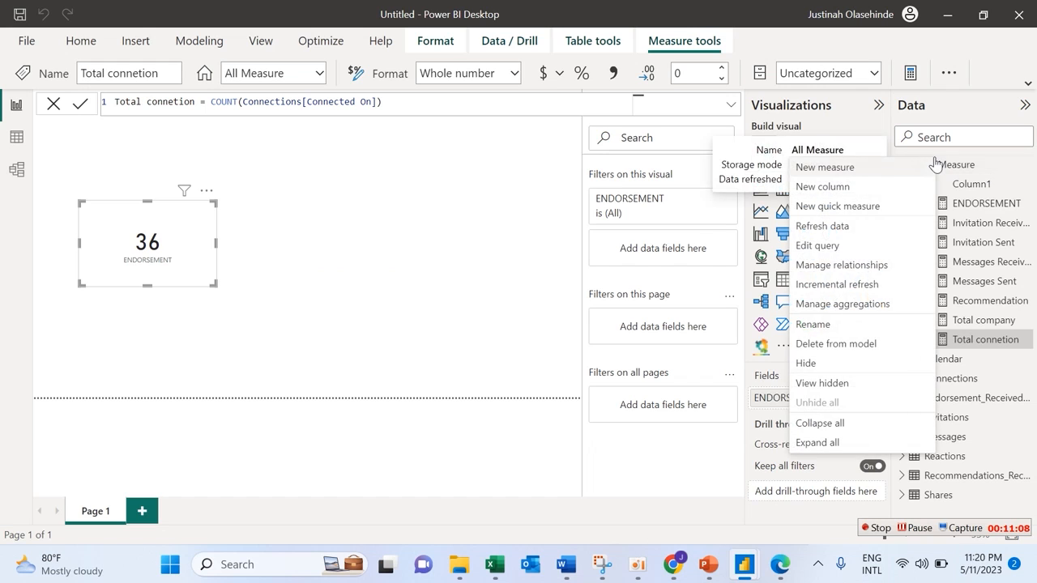
left_click(870, 170)
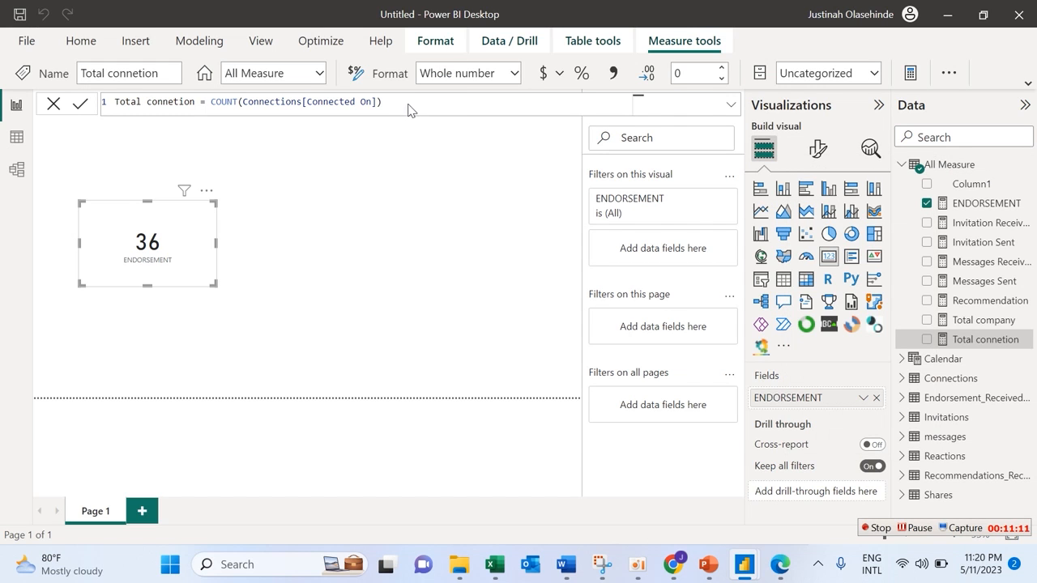
key("Return")
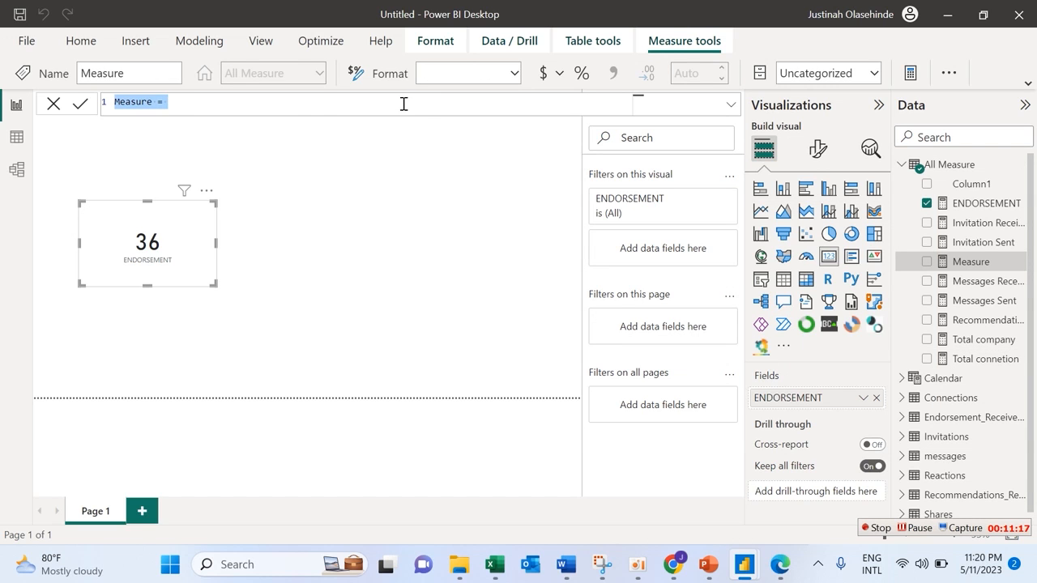
key("ctrl+v")
left_click(79, 106)
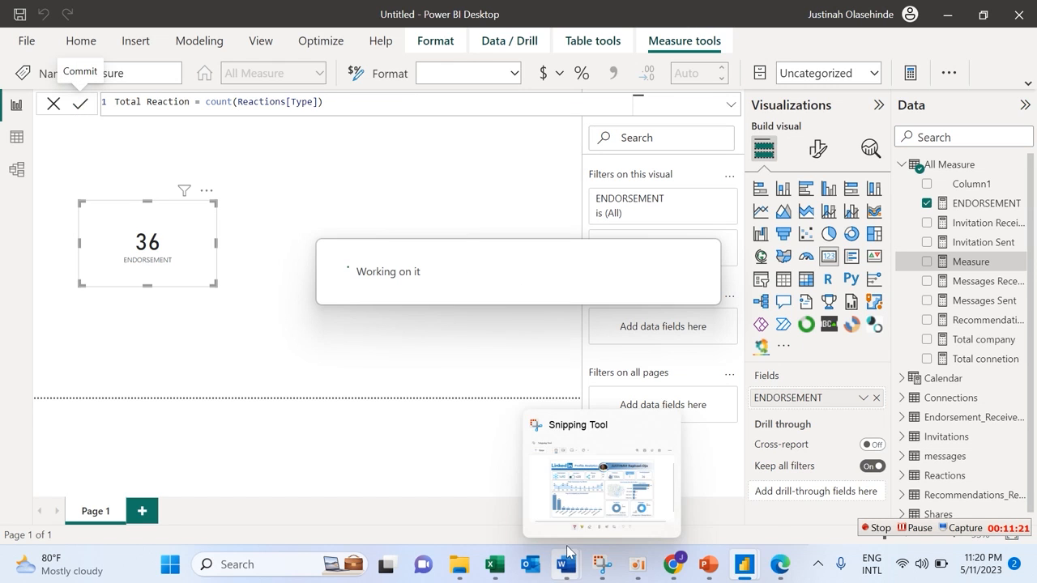
Switch to the All Measure document in Word, copy the Total share formula, and return to the Untitled report in Power BI Desktop.
mouse_move(566, 565)
left_click(532, 516)
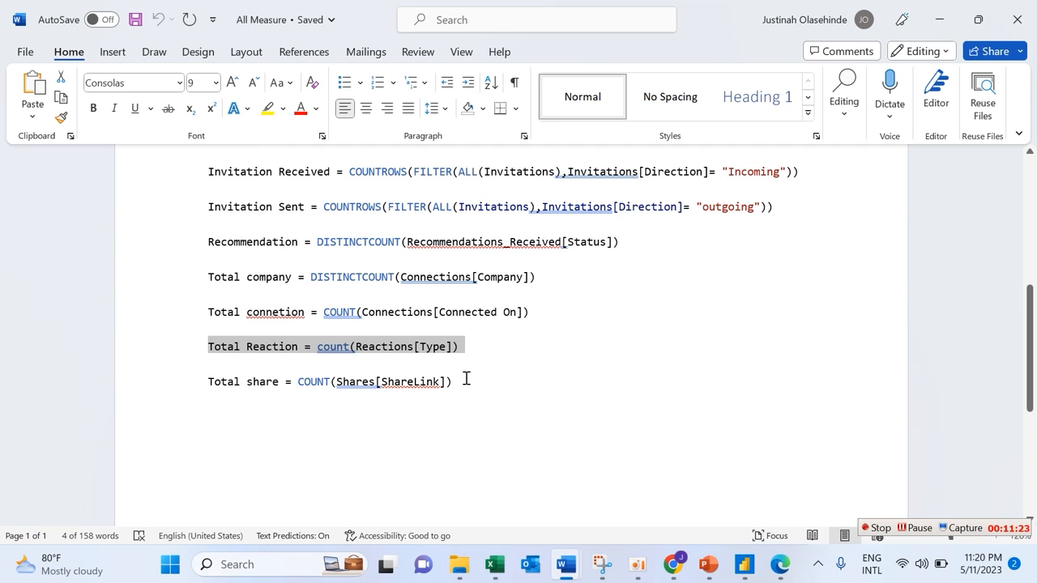
left_click_drag(463, 381, 210, 386)
key("ctrl+c")
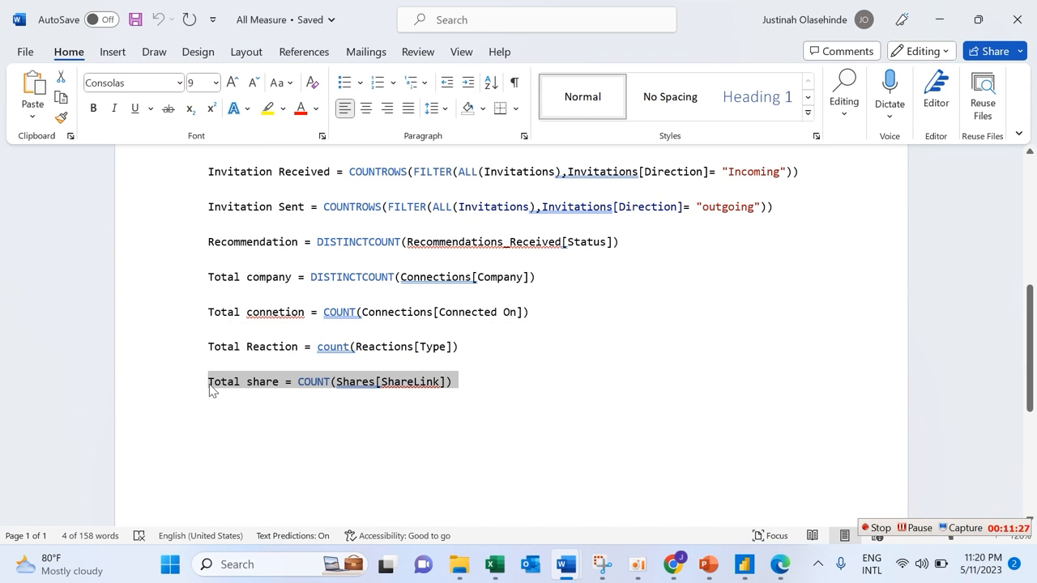
mouse_move(561, 574)
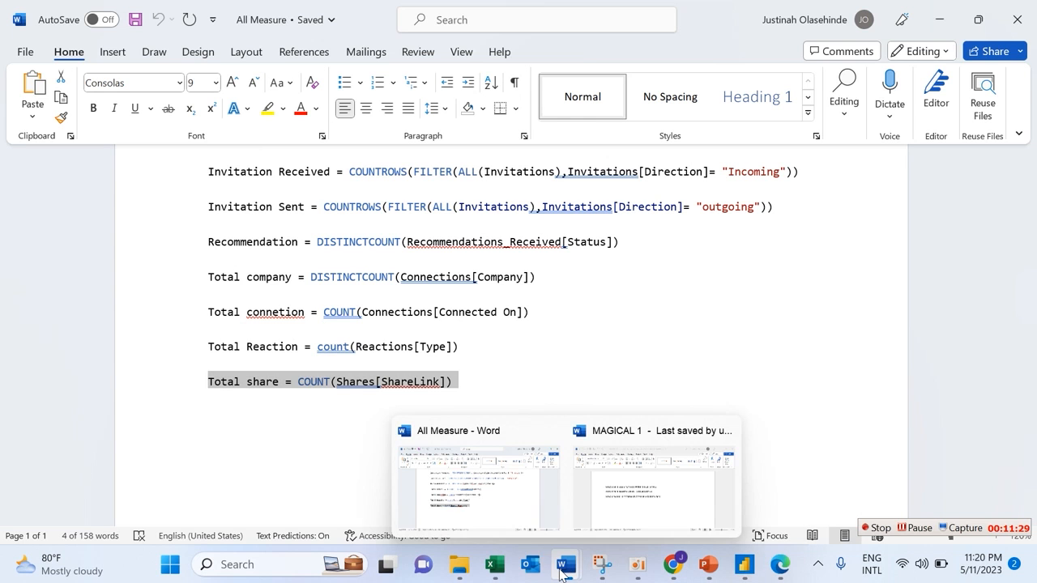
mouse_move(509, 561)
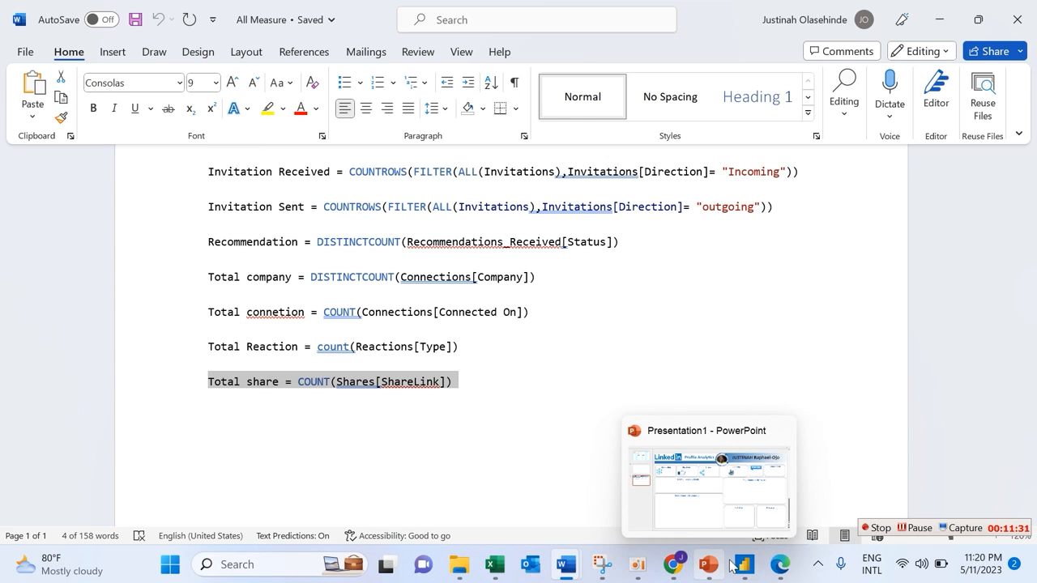
mouse_move(744, 564)
left_click(782, 495)
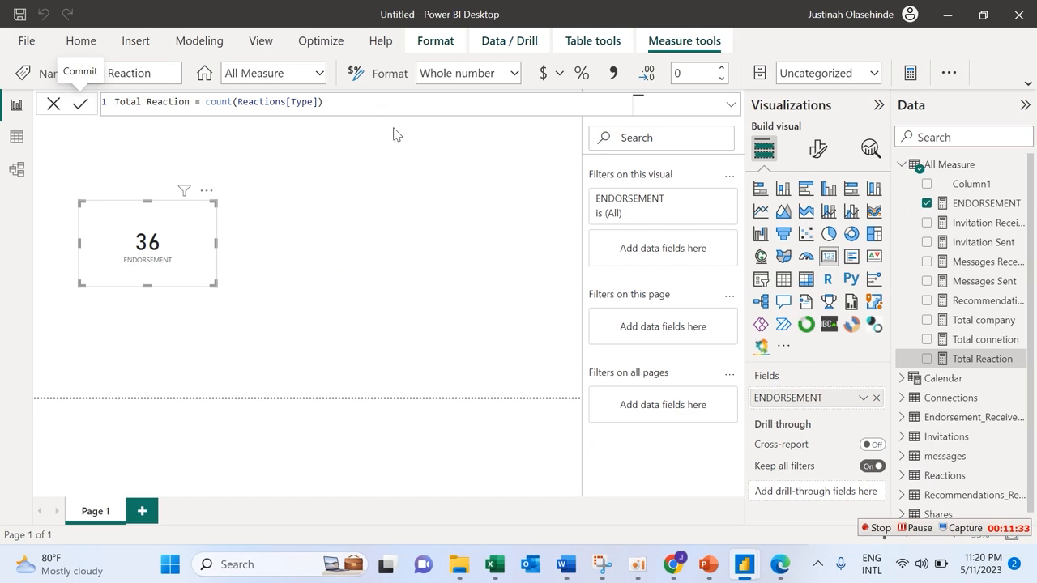
Create a new measure in the All Measure table with the copied formula Total share = COUNT(Shares[ShareLink]).
right_click(929, 165)
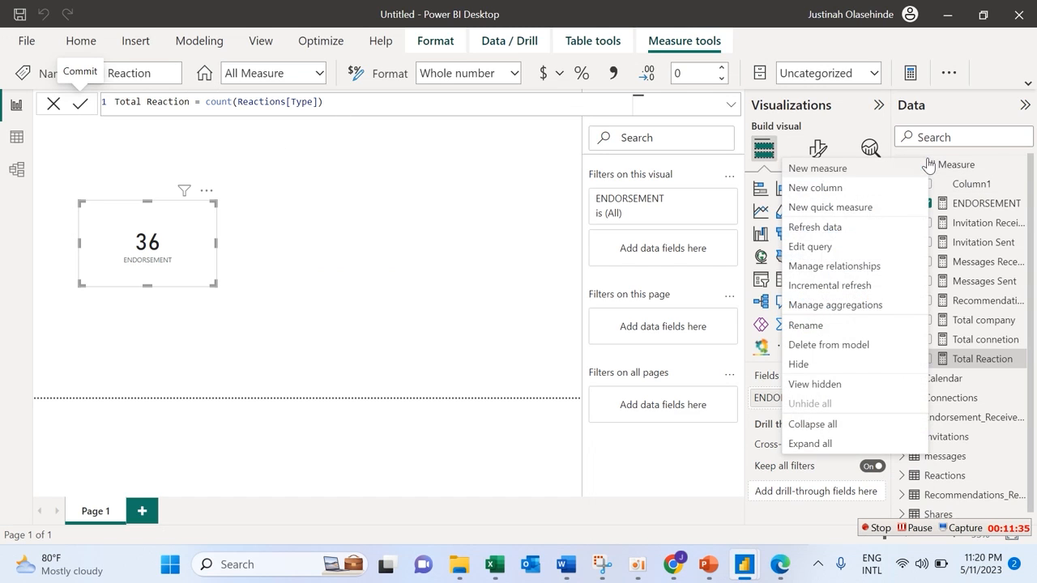
left_click(848, 170)
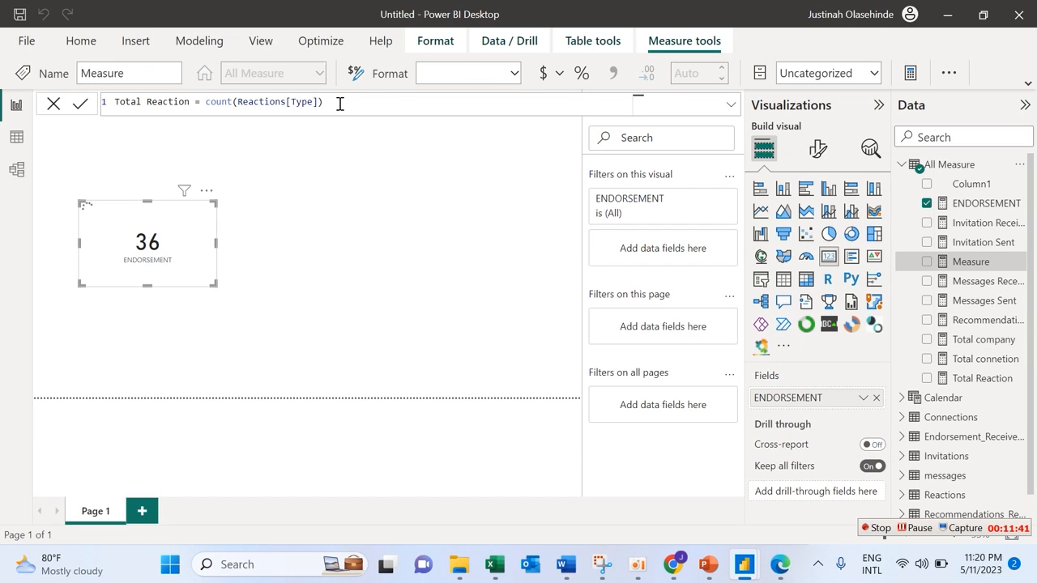
key("ctrl+v")
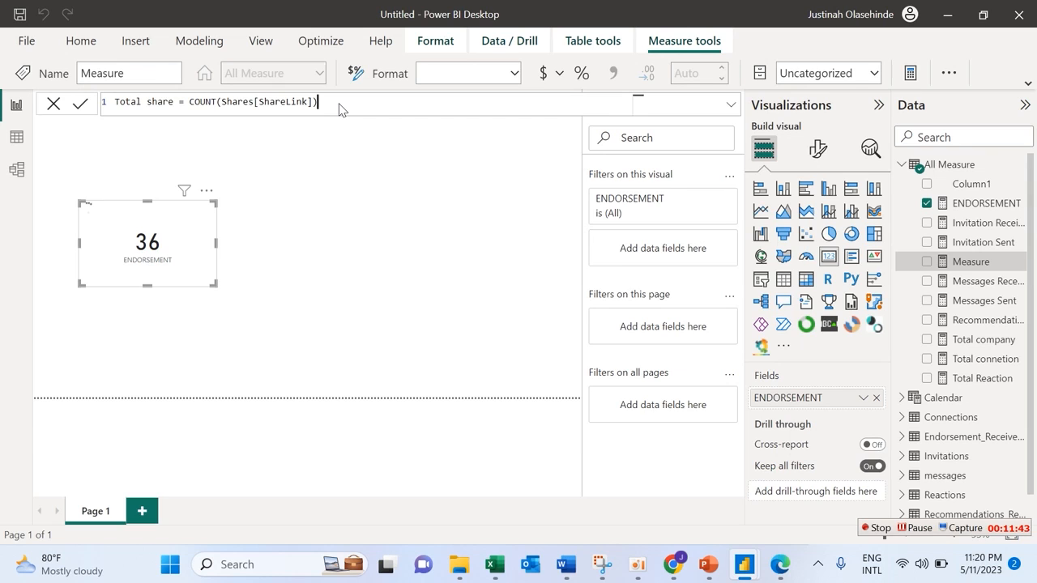
left_click(80, 111)
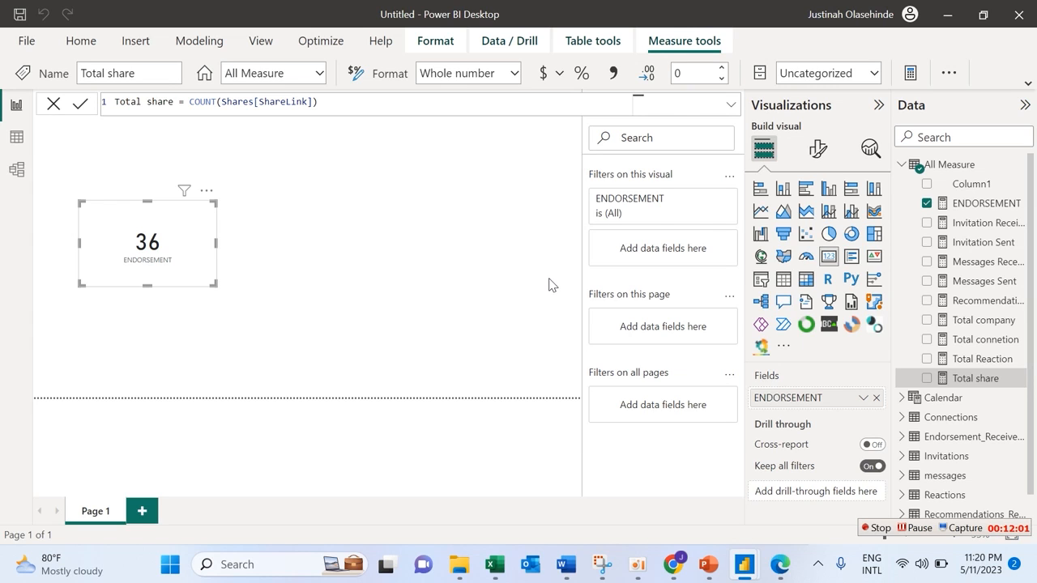
Close the formula bar, remove the ENDORSEMENT card from the report page, and collapse the All Measure table.
left_click(901, 167)
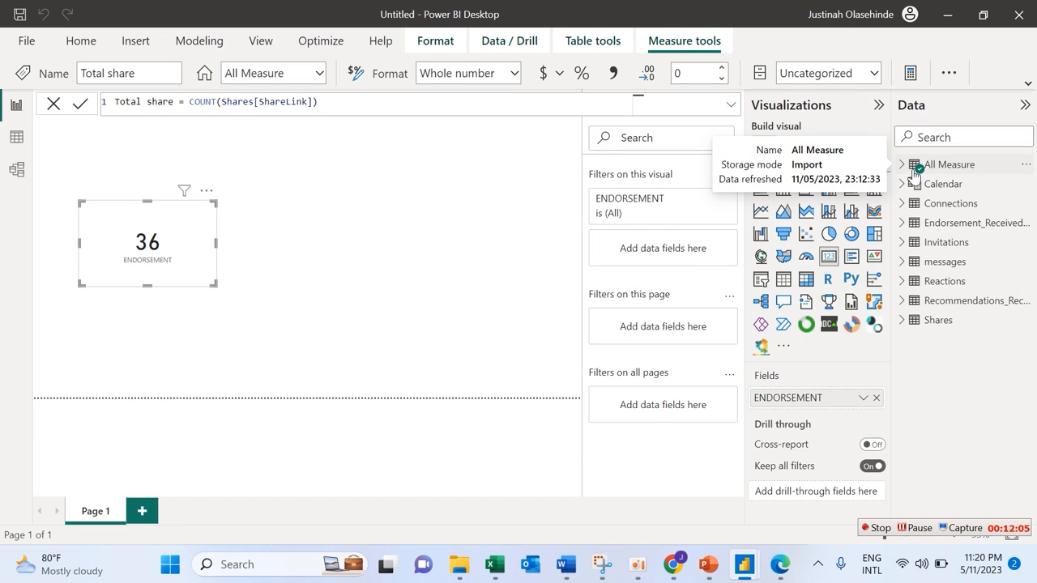
left_click(52, 104)
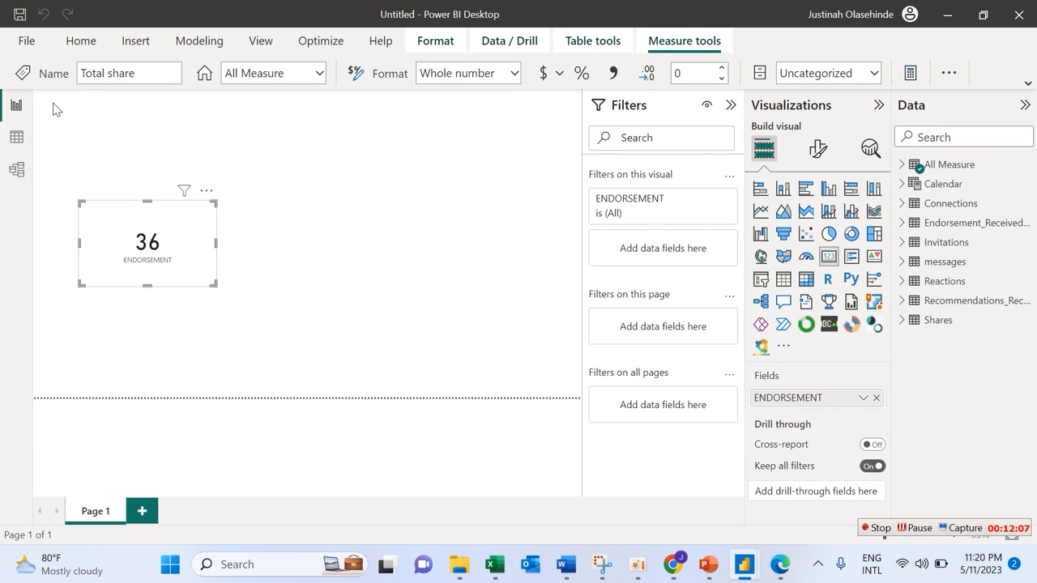
left_click(902, 166)
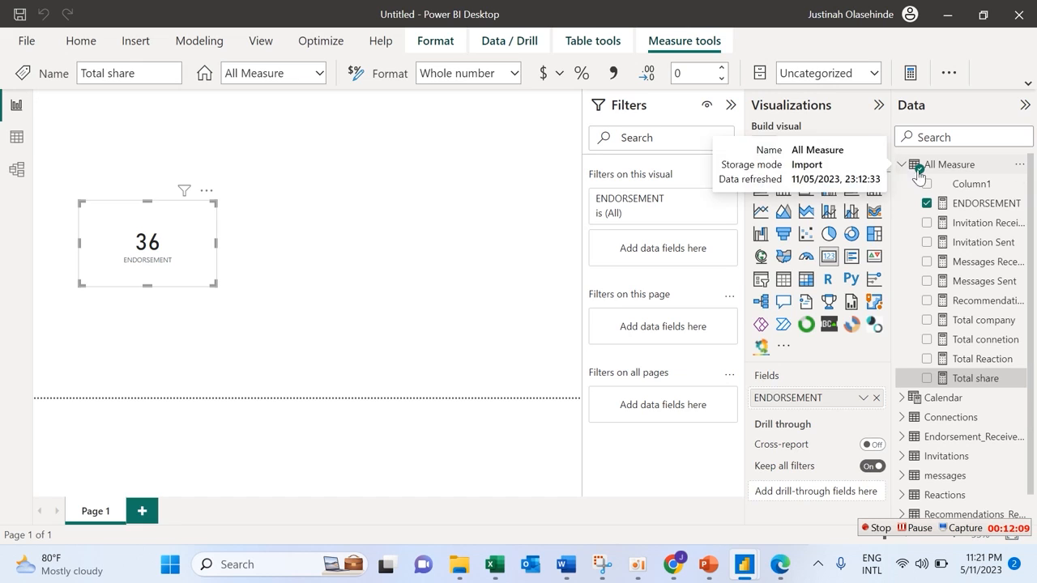
left_click(207, 194)
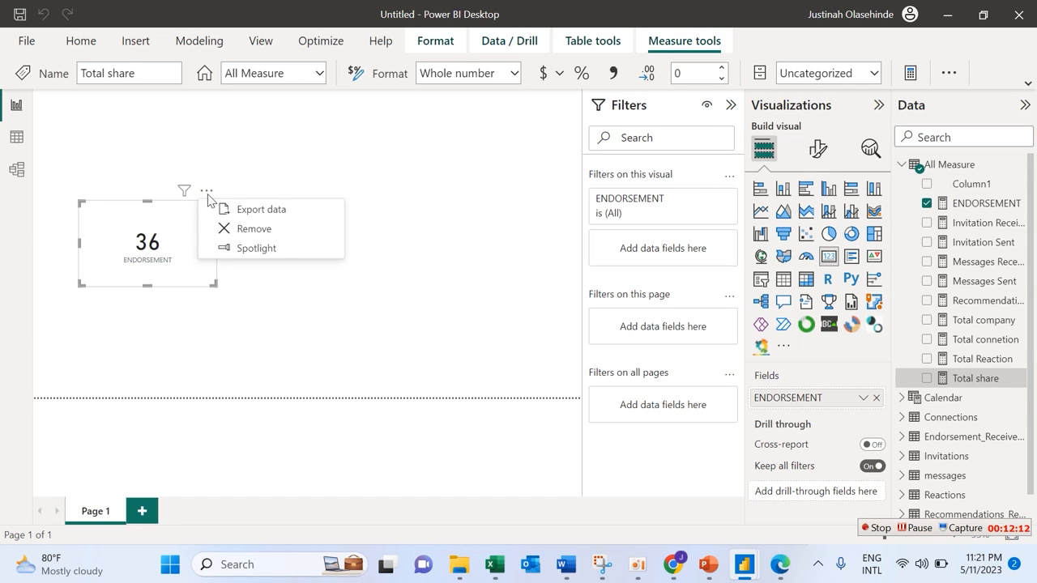
left_click(241, 230)
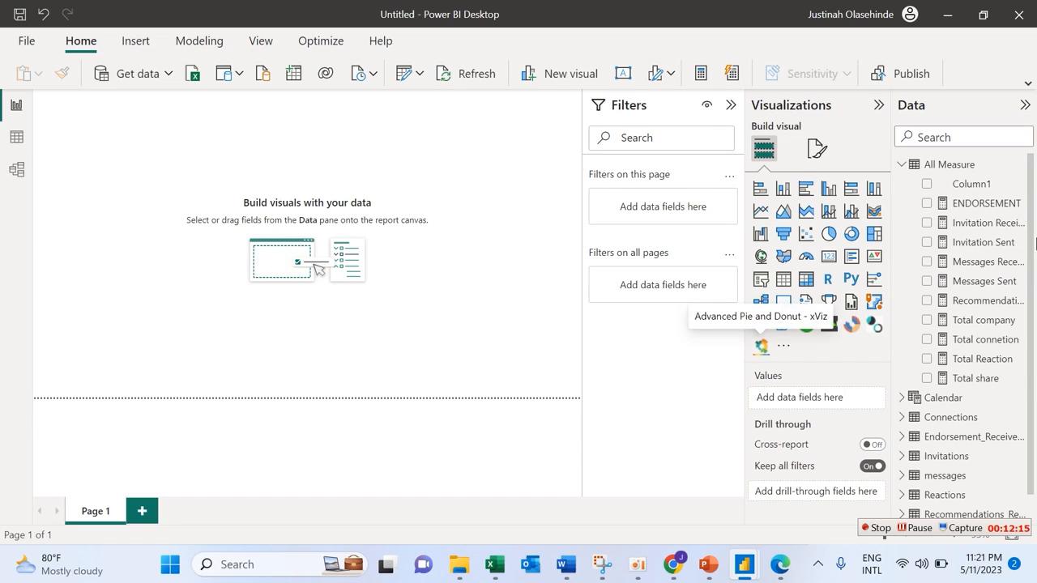
left_click(902, 167)
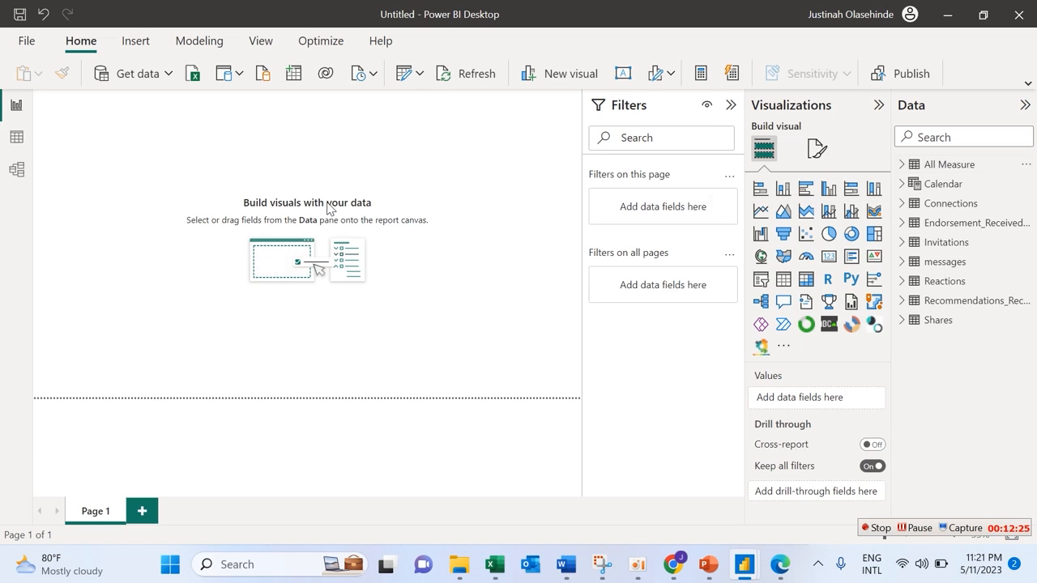
Open the model diagram and collapse the Properties and Data panes to enlarge the canvas.
left_click(27, 177)
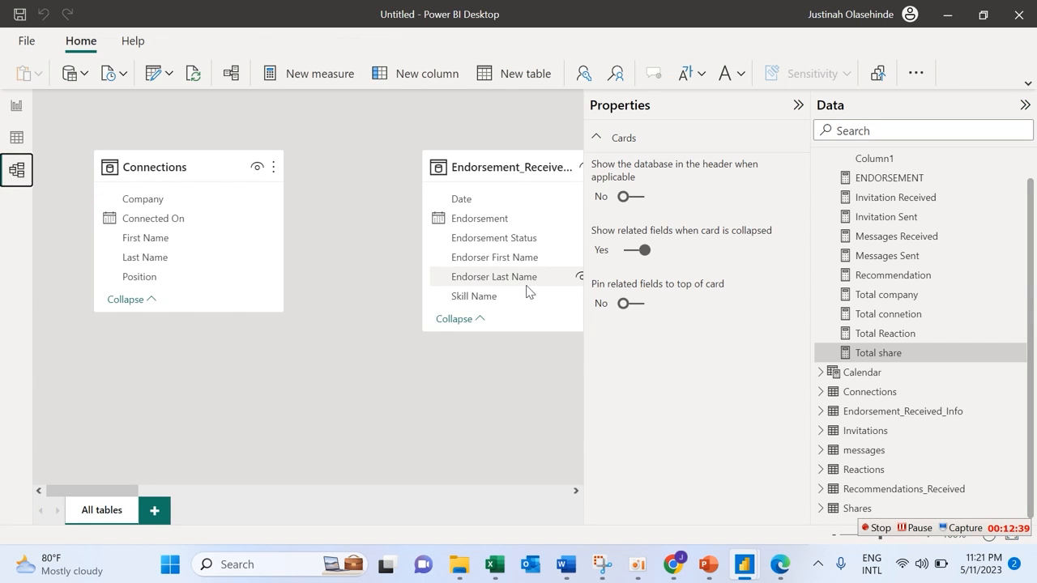
left_click(798, 105)
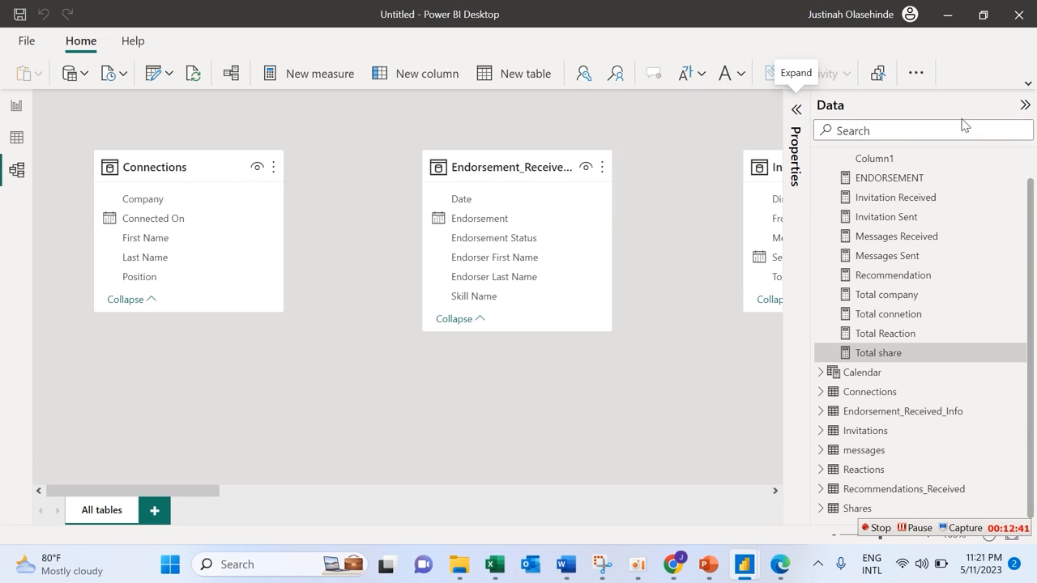
left_click(1025, 106)
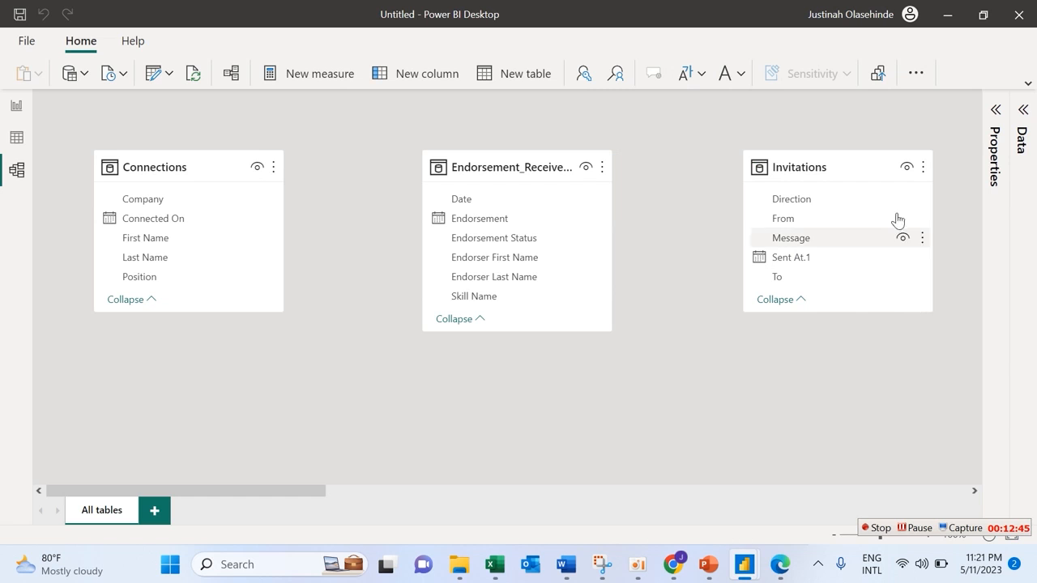
Move the Endorsement_Received_Info table beside Connections and the Invitations table close to its other side.
left_click_drag(796, 168, 674, 175)
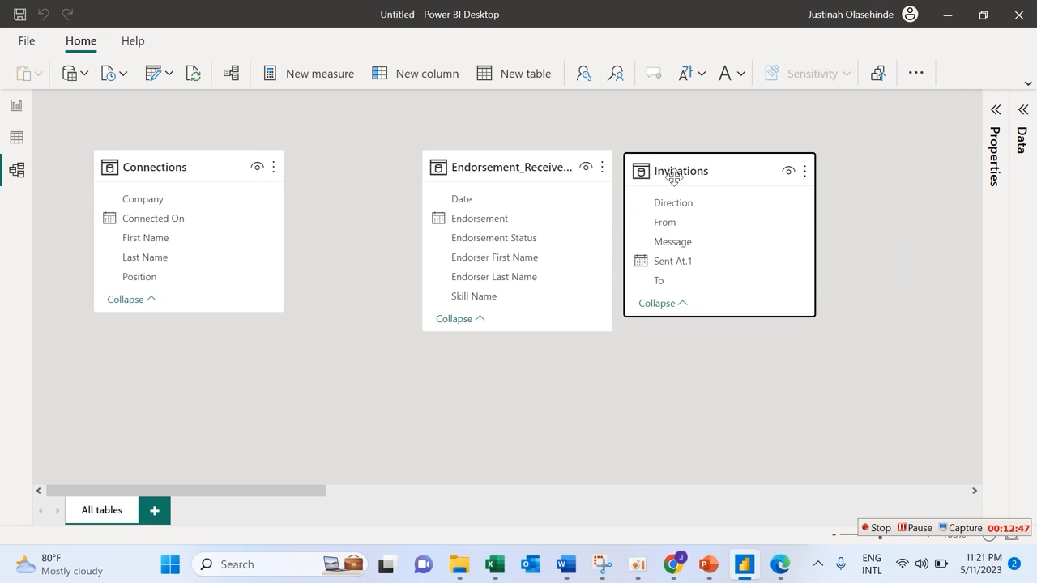
left_click_drag(527, 155, 398, 152)
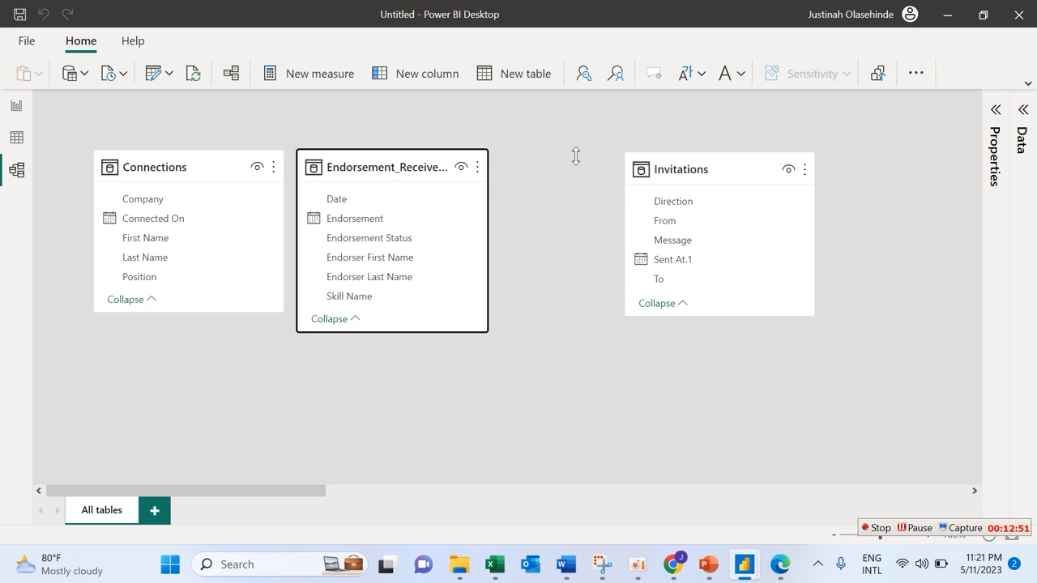
left_click_drag(656, 159, 558, 165)
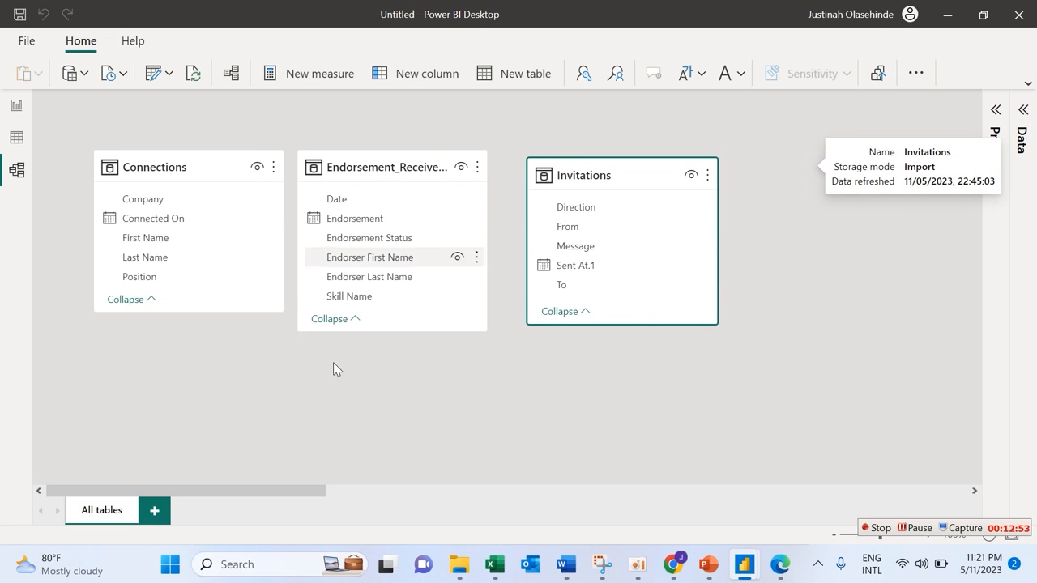
Move the Reactions and Recommendations_Received tables toward the Invitations table, placing Recommendations_Received lower in the diagram.
left_click_drag(282, 492, 572, 479)
left_click_drag(466, 167, 3, 197)
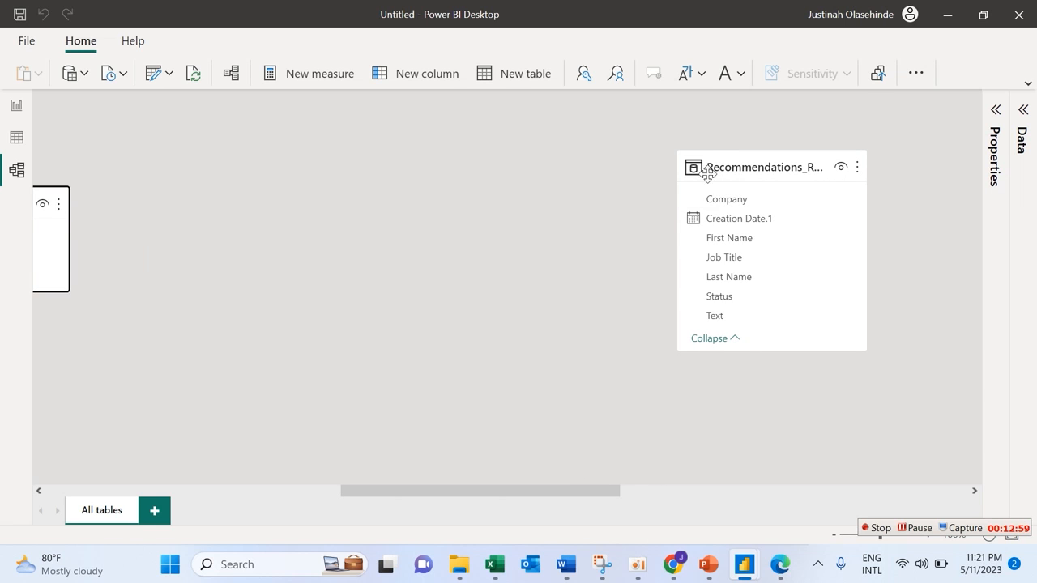
left_click_drag(707, 173, 8, 296)
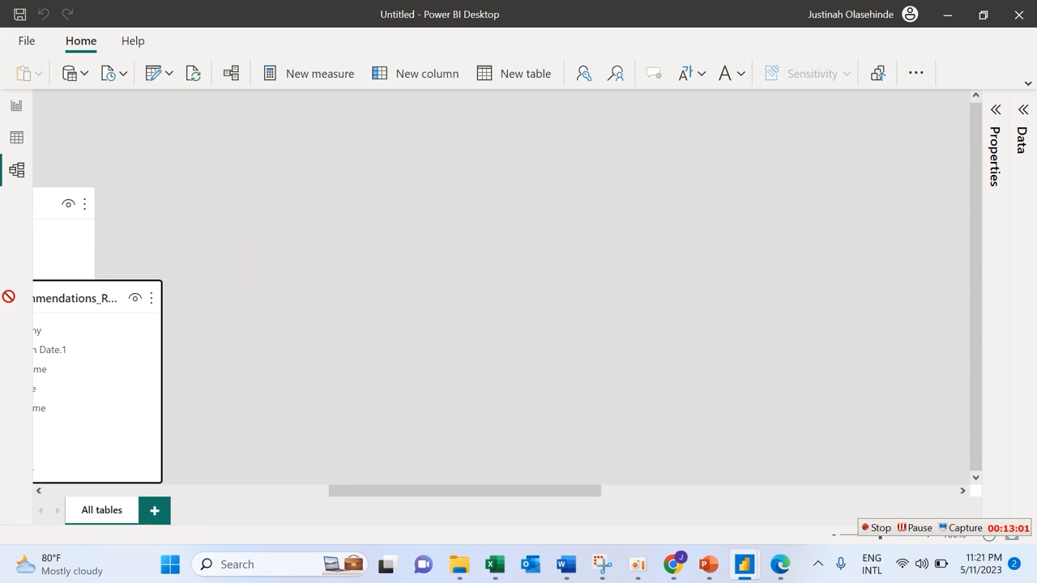
Select the Shares, messages, Calendar and All Measure tables together and move them below the Connections and Endorsement_Received_Info tables.
left_click_drag(573, 502, 789, 435)
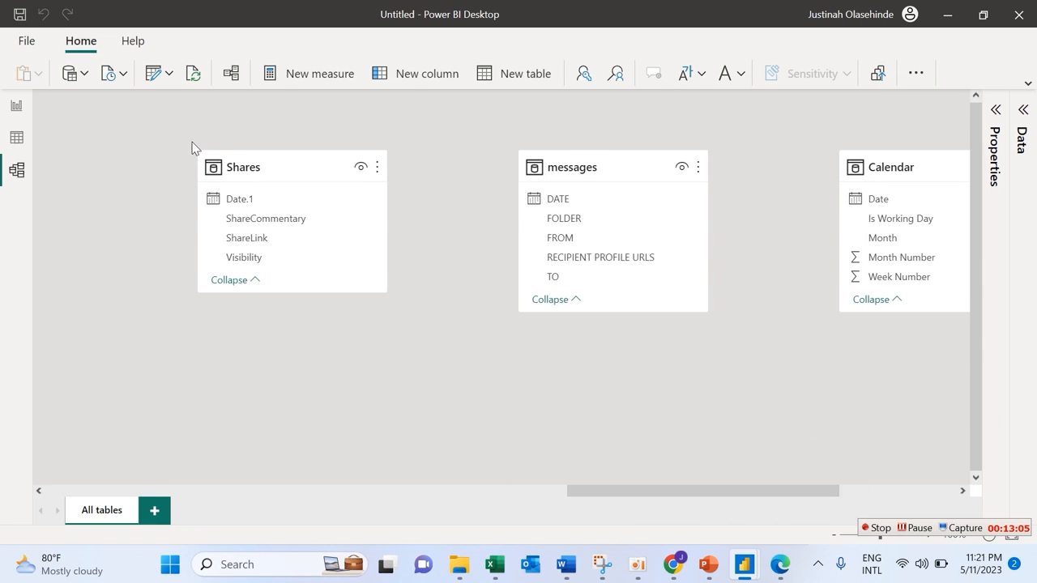
left_click(265, 149)
left_click(572, 160, "ctrl")
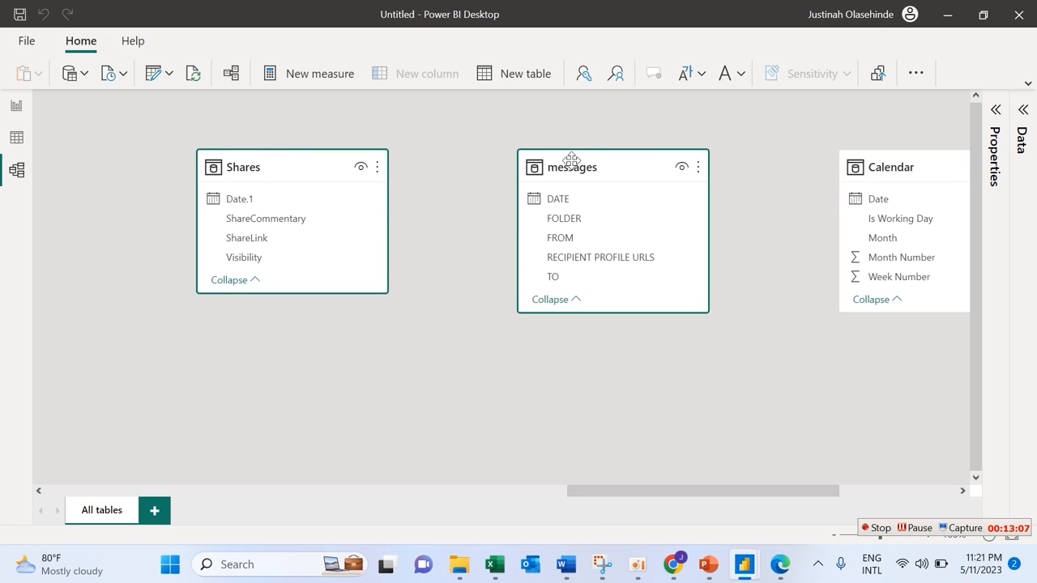
left_click(874, 162, "ctrl")
left_click_drag(657, 487, 821, 450)
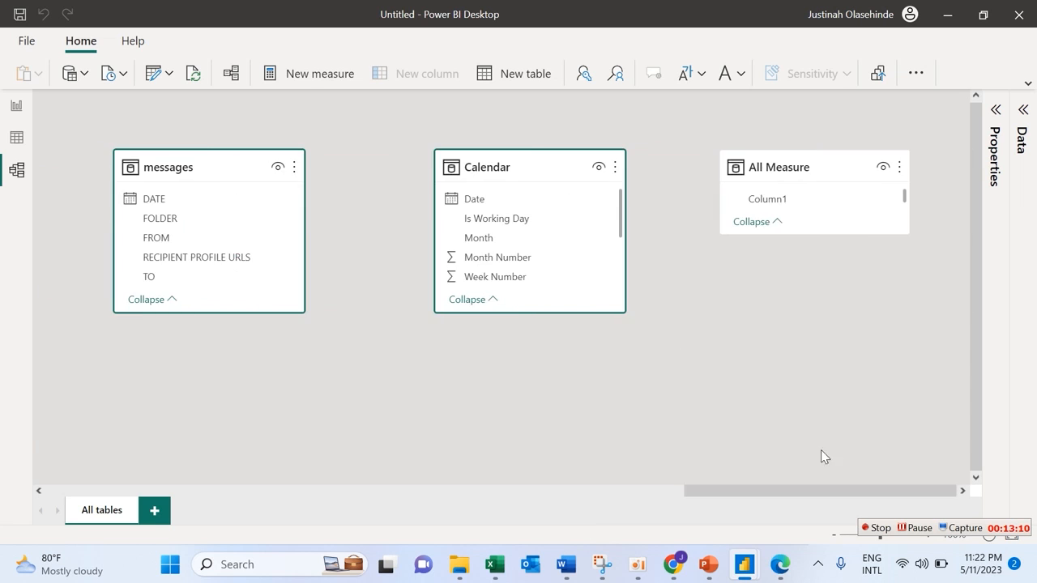
left_click(770, 152, "ctrl")
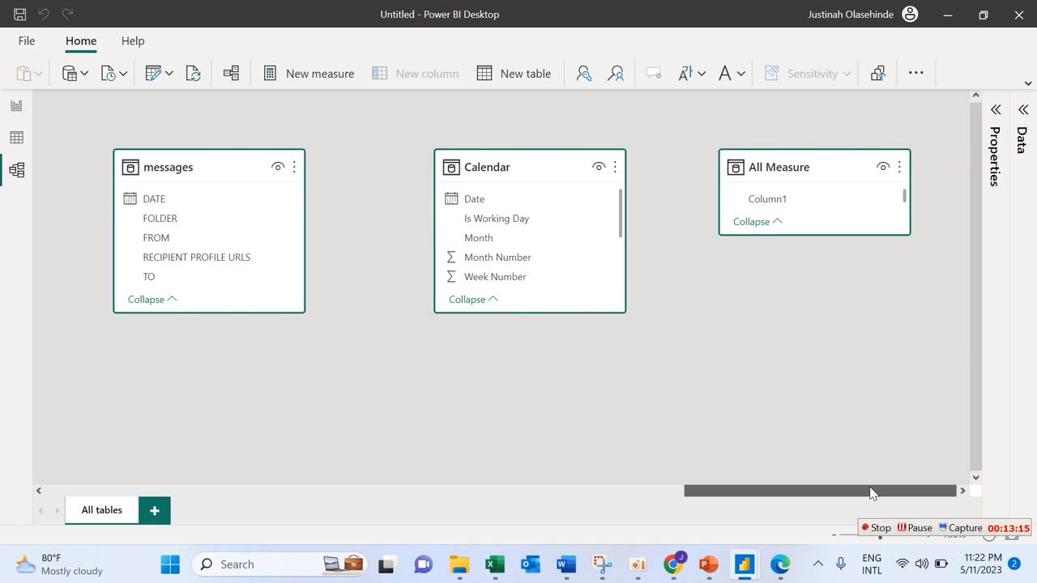
left_click_drag(872, 493, 752, 499)
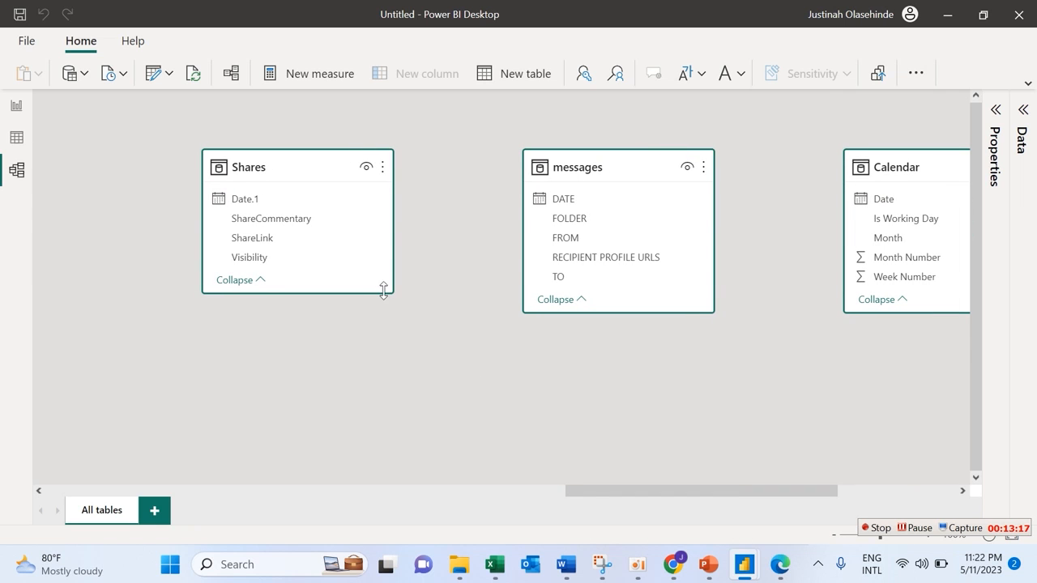
left_click_drag(328, 151, 5, 324)
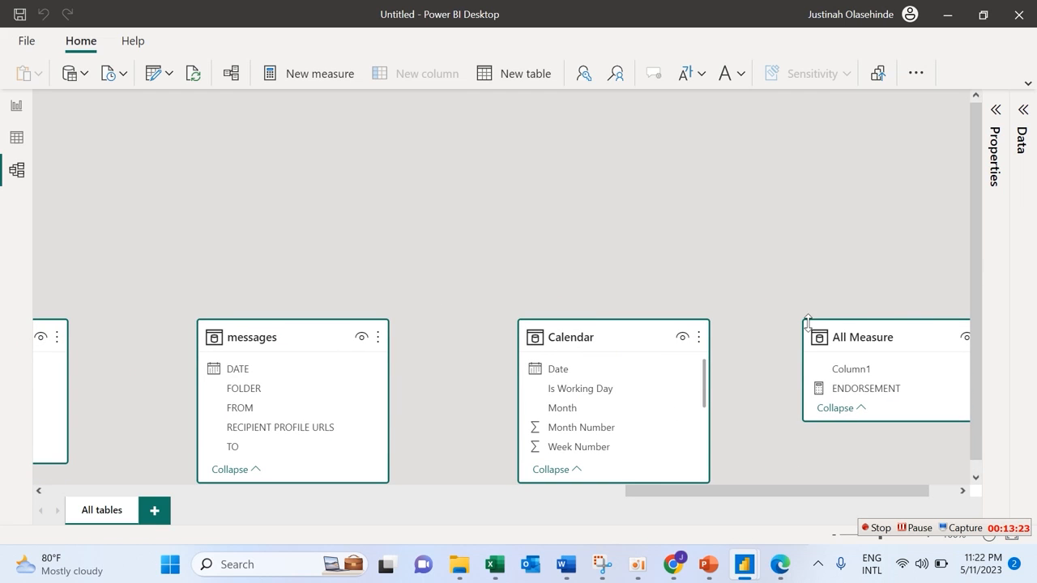
left_click_drag(850, 326, 164, 400)
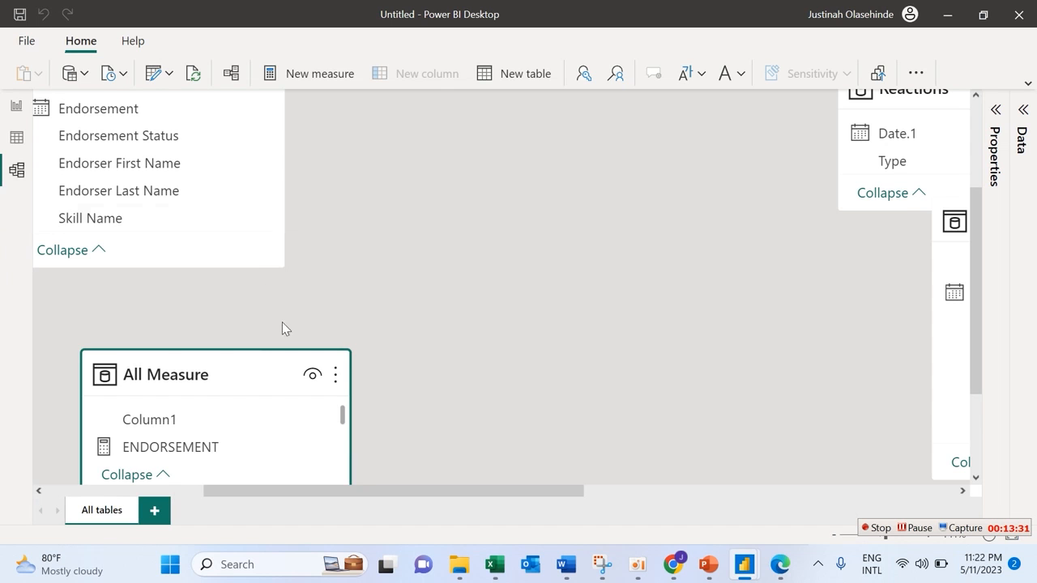
Place Recommendations_Received beneath the All Measure table and move Reactions closer to Endorsement_Received_Info.
scroll(563, 258, "down", 5)
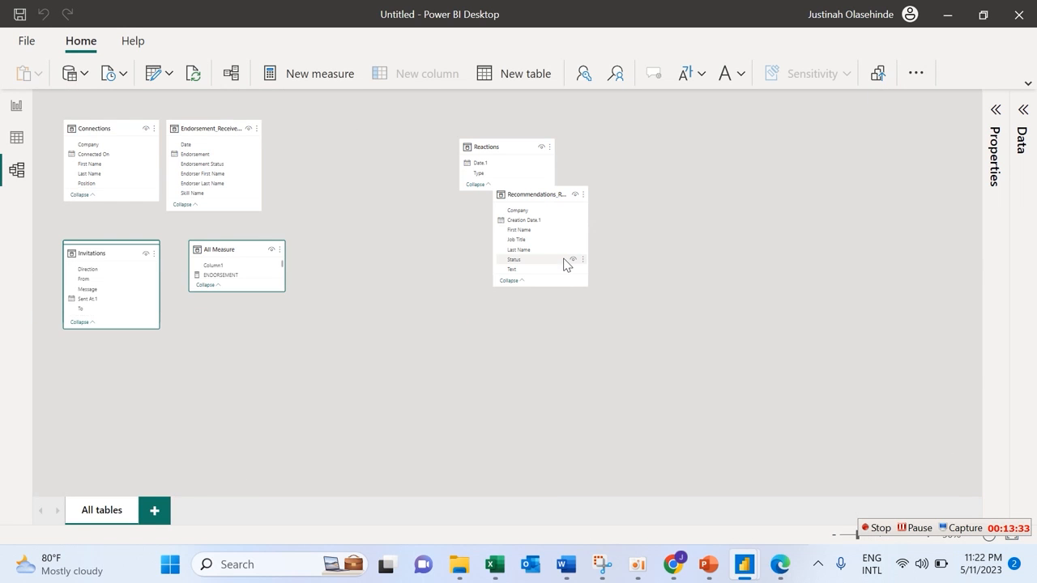
scroll(468, 293, "up", 5)
scroll(468, 293, "down", 4)
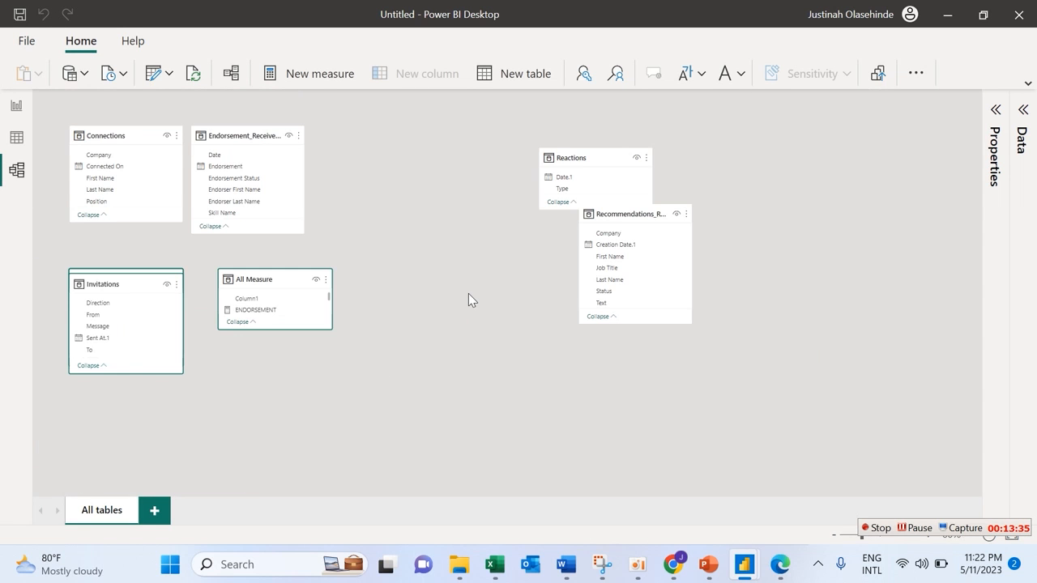
left_click_drag(632, 214, 259, 356)
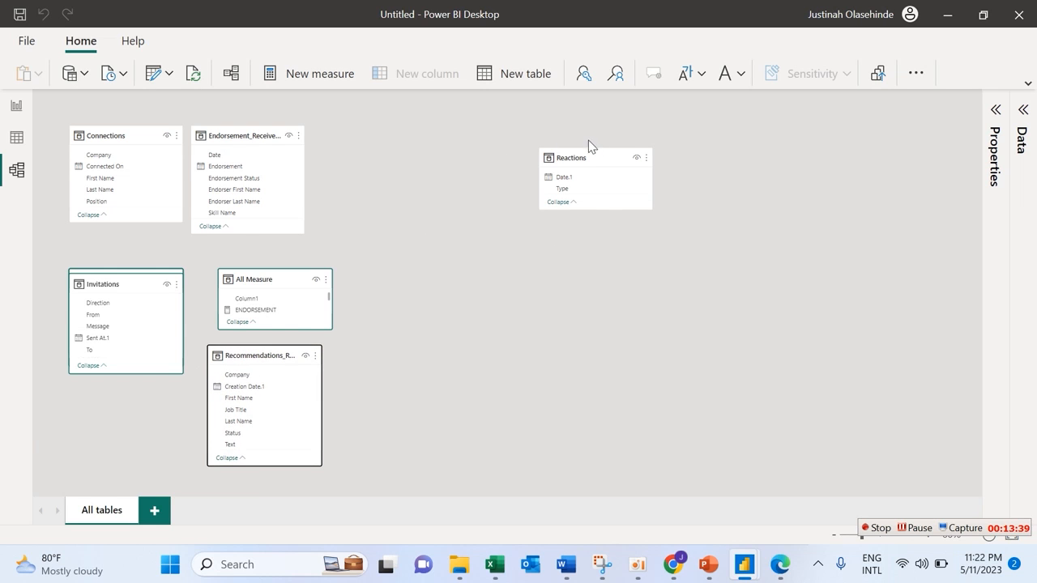
left_click_drag(594, 151, 421, 137)
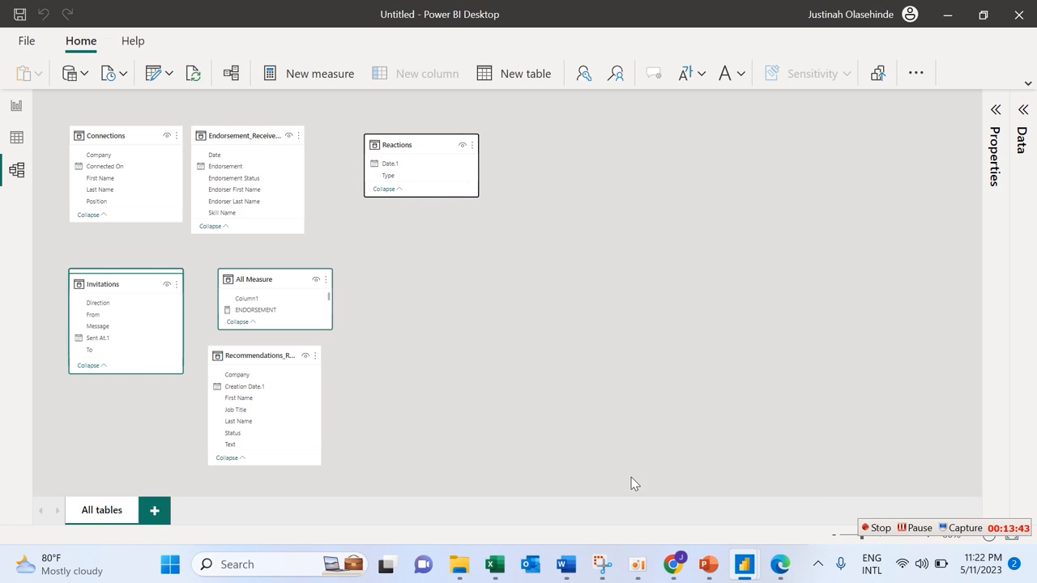
Space Endorsement_Received_Info farther from Connections and move Reactions clear of it into the open canvas.
left_click_drag(264, 135, 327, 108)
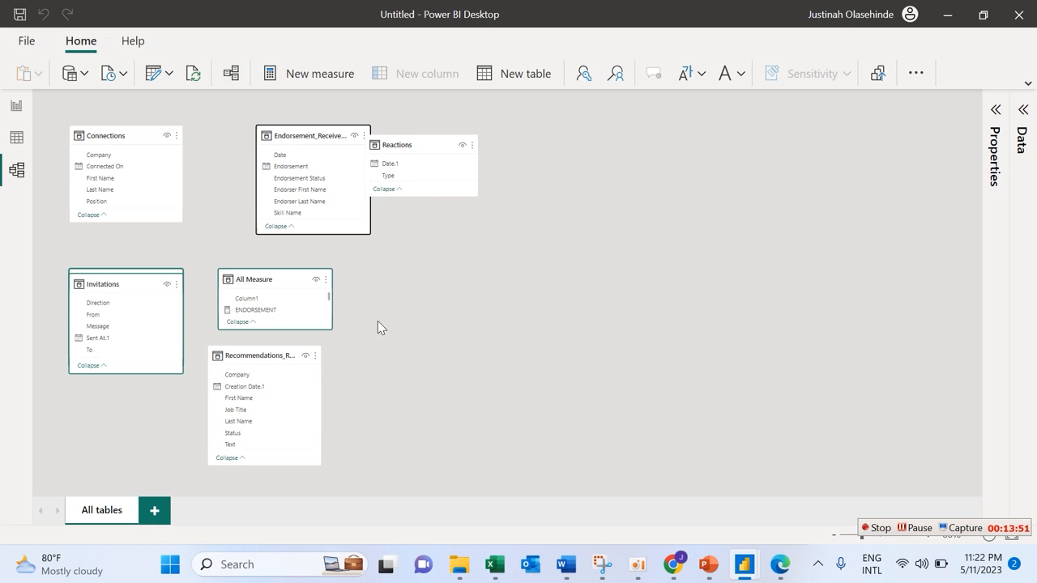
left_click(429, 193)
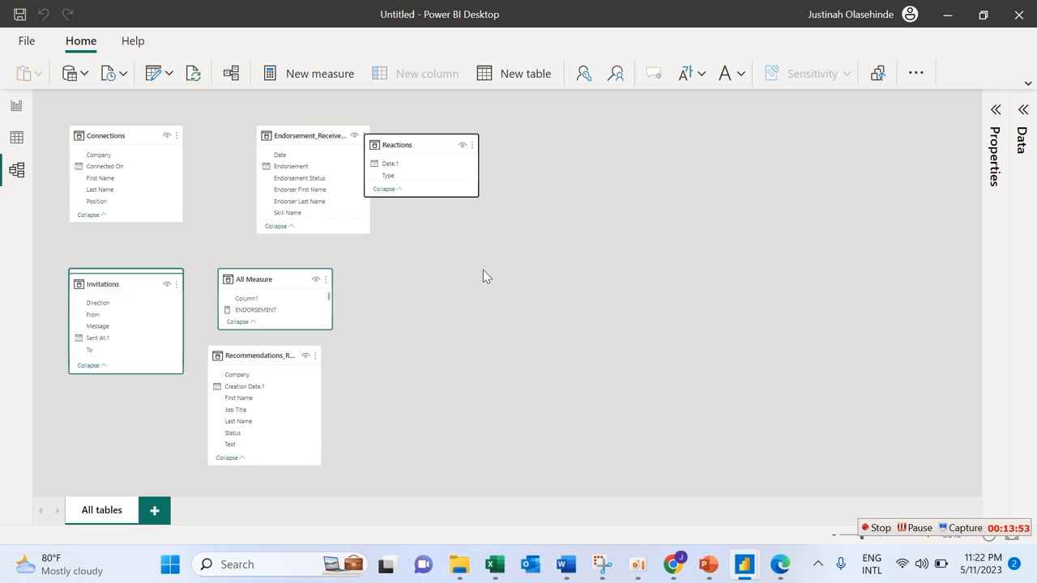
left_click_drag(425, 135, 543, 231)
left_click_drag(421, 149, 524, 298)
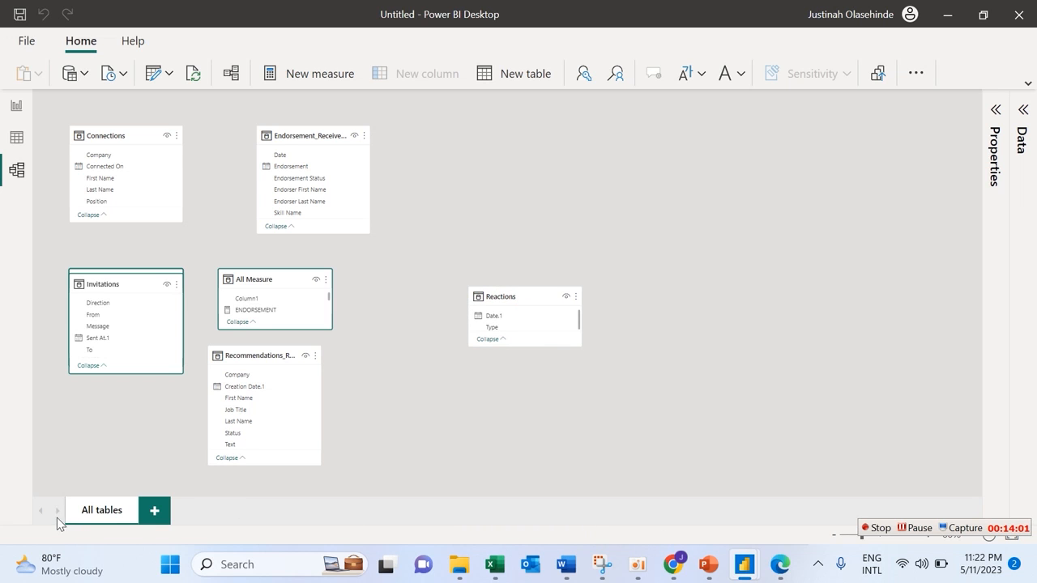
Collapse the Filters pane in the report view and return to the model diagram with its Properties pane collapsed.
left_click(16, 106)
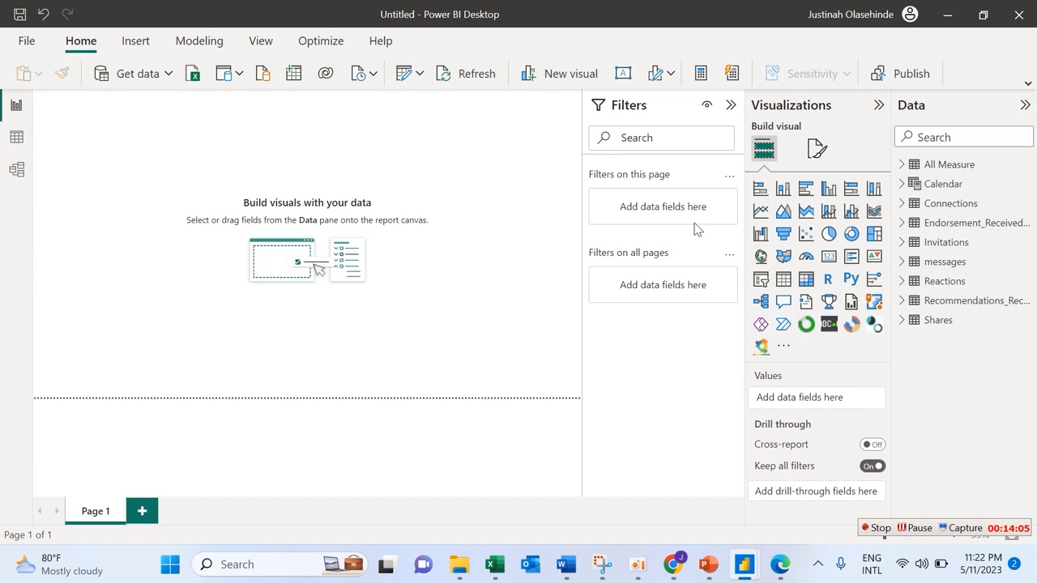
left_click(730, 105)
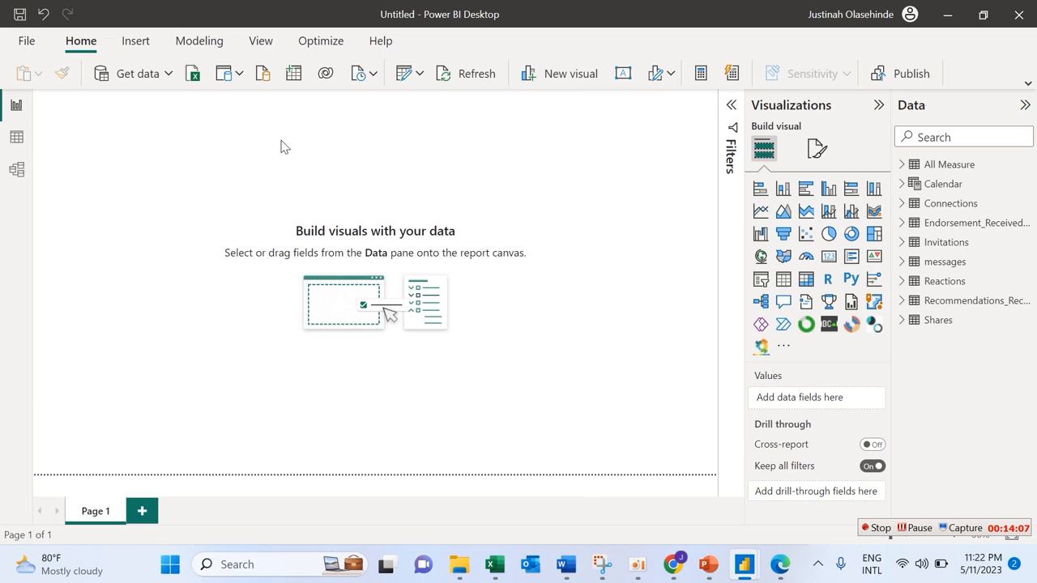
left_click(17, 170)
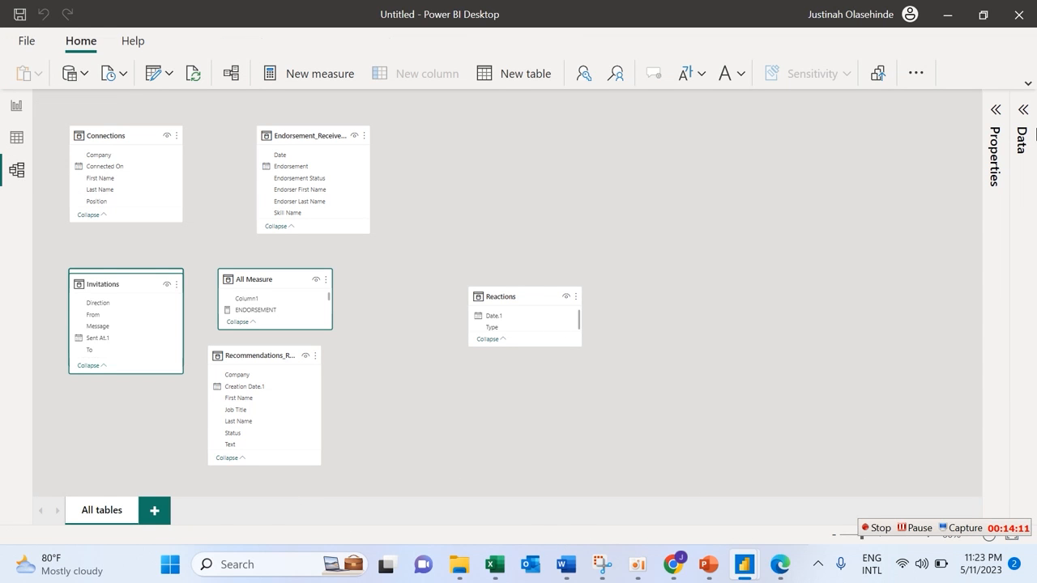
left_click(996, 111)
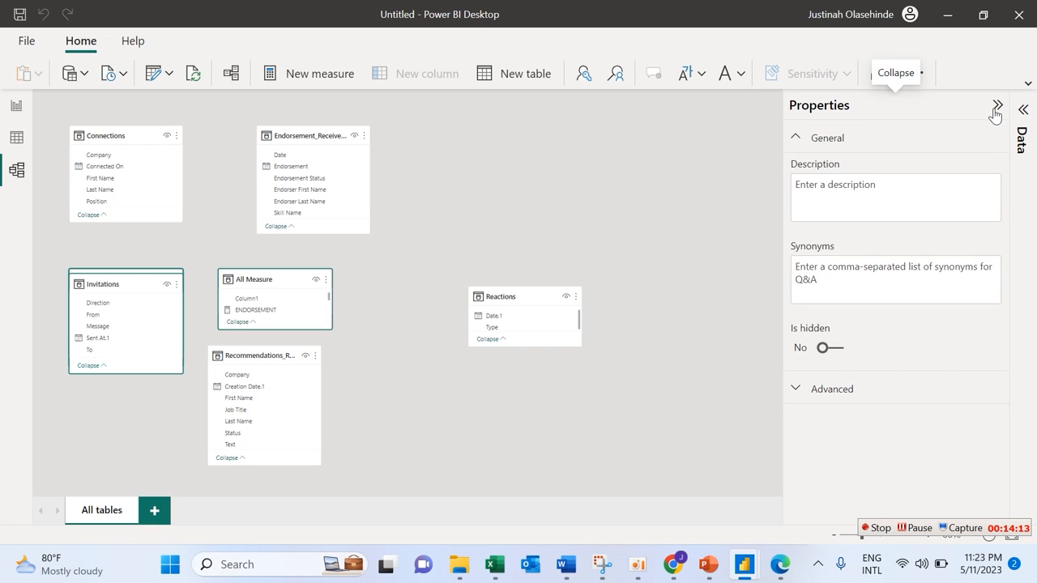
left_click(995, 111)
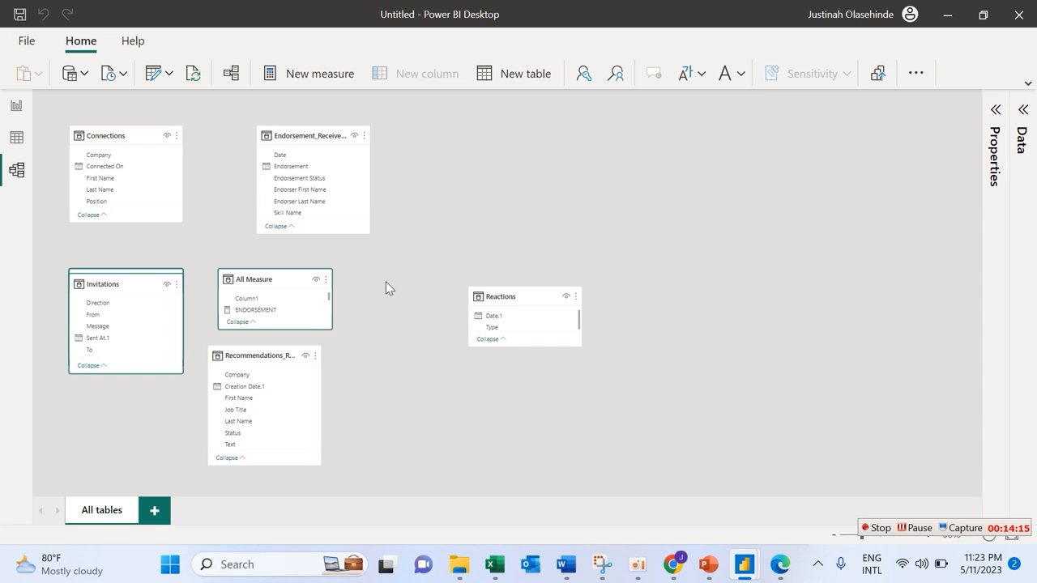
Place Reactions beside Endorsement_Received_Info, then shift the stacked tables and All Measure together into the open canvas and deselect them.
left_click_drag(531, 286, 469, 130)
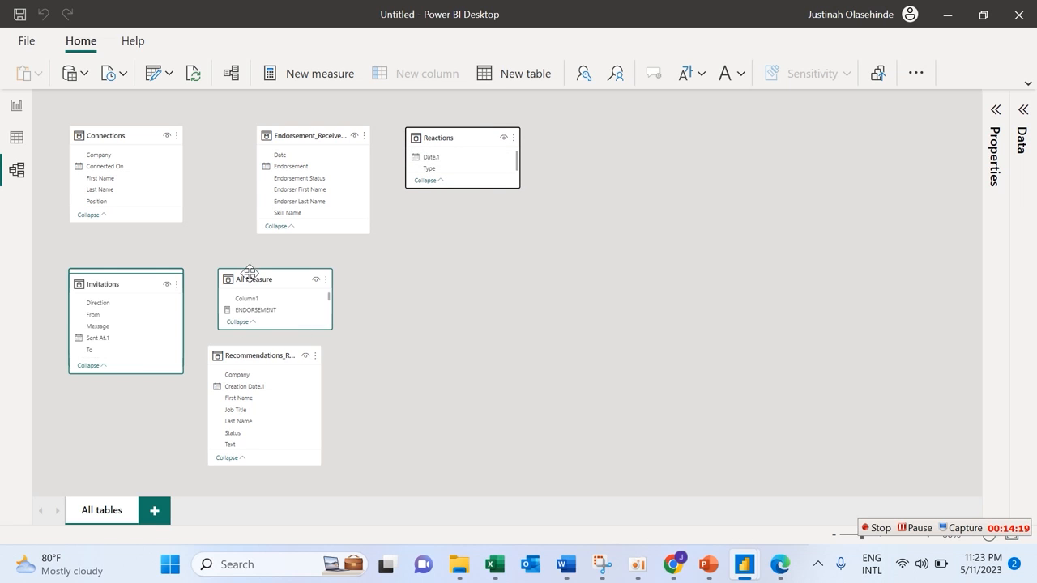
left_click_drag(252, 274, 634, 279)
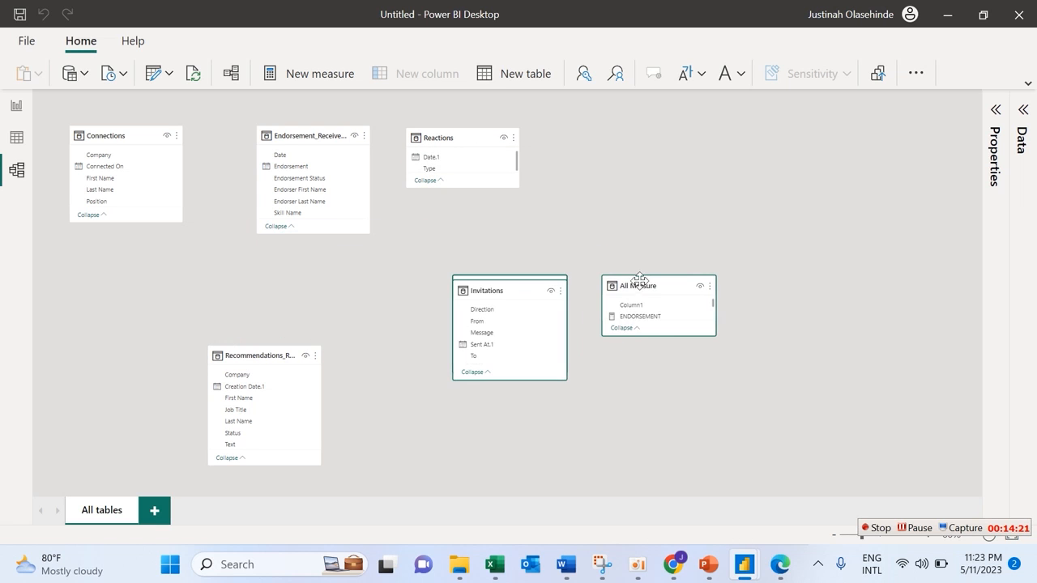
left_click(751, 252)
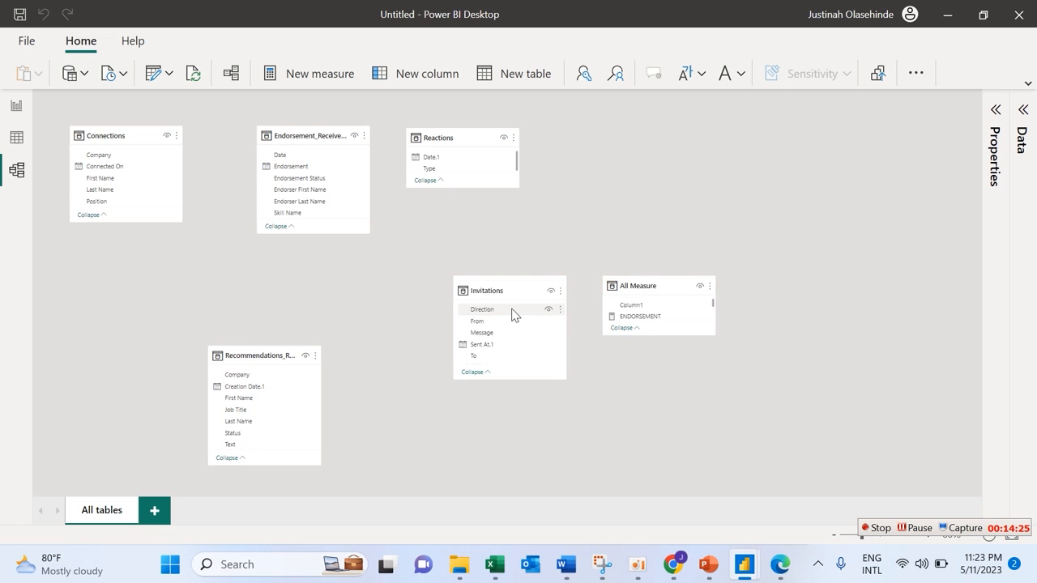
Move the Invitations table off the stack to beneath Connections and nudge Recommendations_Received slightly away from it.
left_click_drag(495, 281, 130, 266)
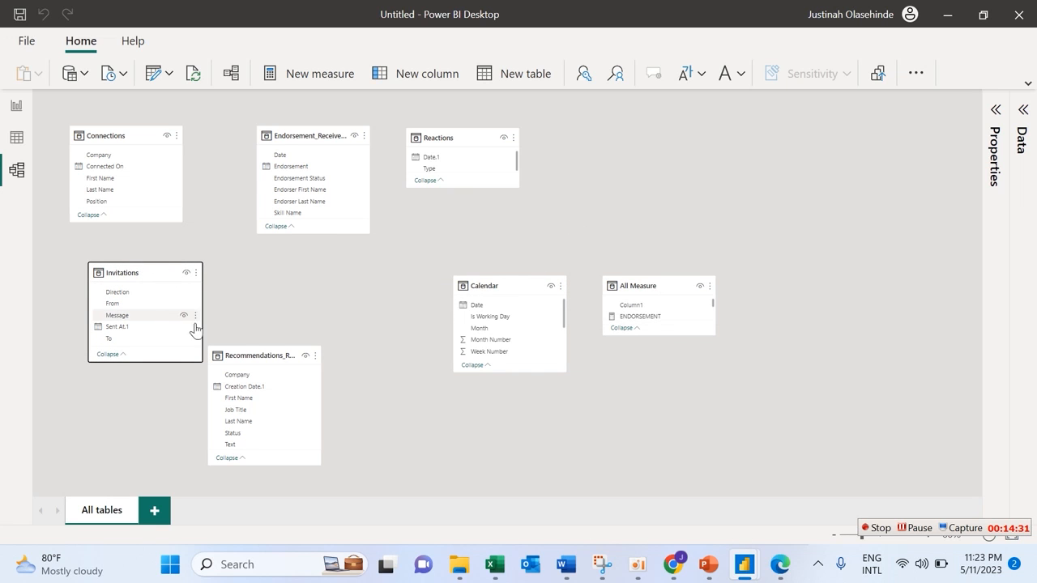
left_click(263, 350)
mouse_move(264, 351)
left_mouse_down()
mouse_move(324, 303)
mouse_move(283, 355)
left_mouse_up()
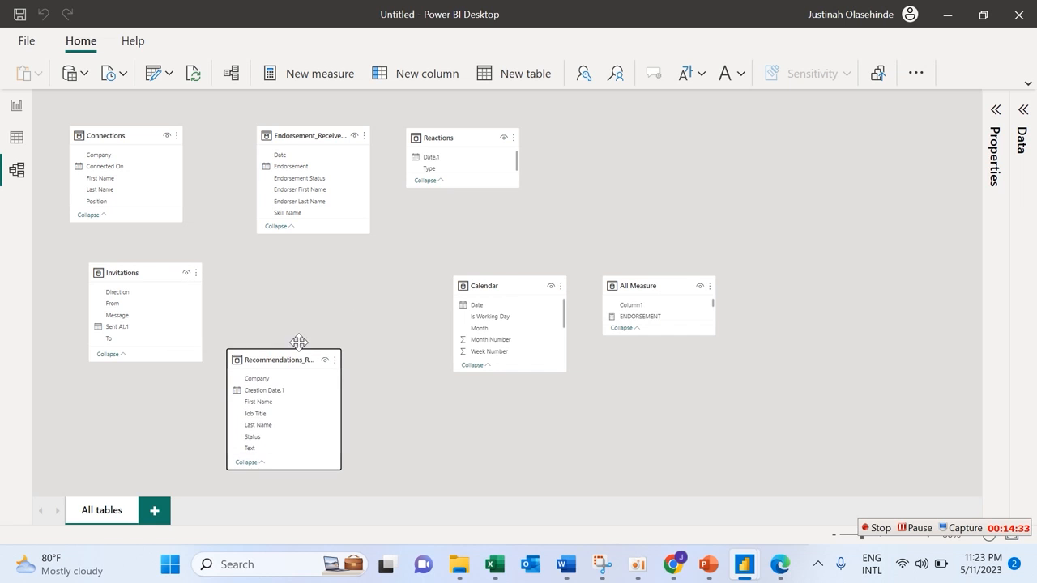
Unstack the remaining tables, placing messages and Shares in the row beyond Reactions and Calendar centrally beneath Reactions.
left_click_drag(494, 277, 637, 363)
left_click(559, 245)
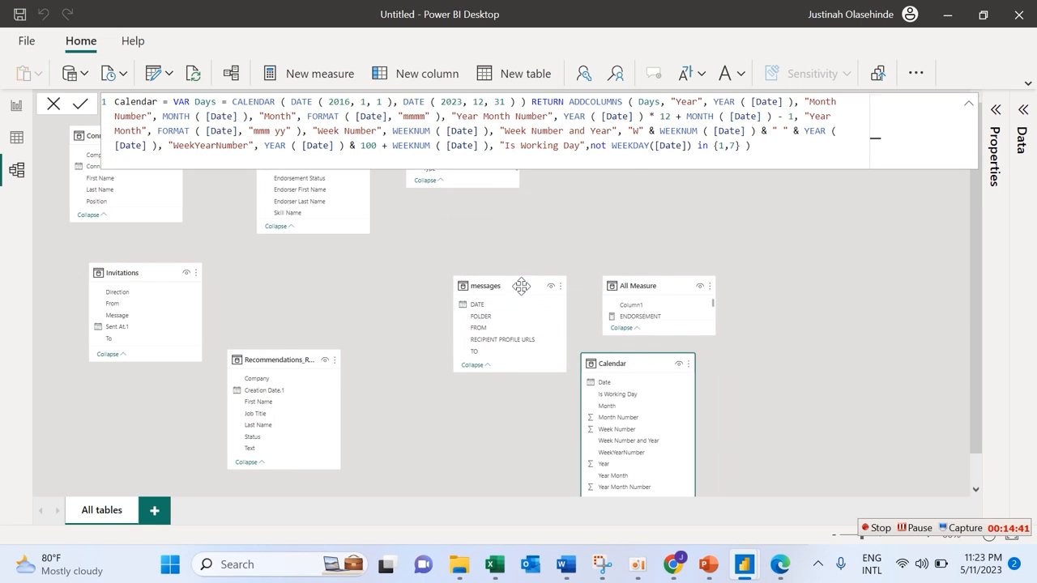
left_click(59, 107)
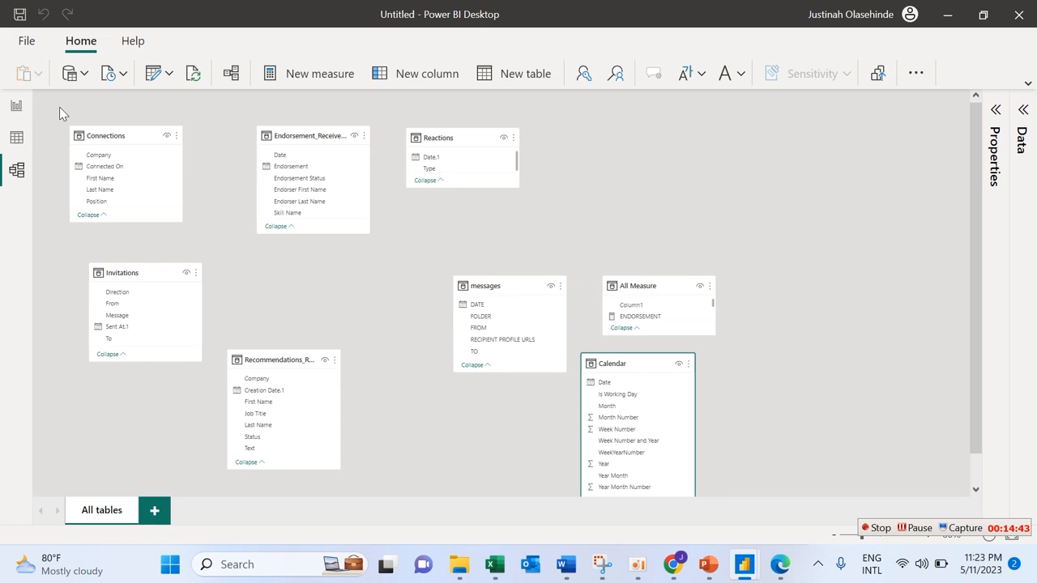
left_click_drag(505, 280, 673, 130)
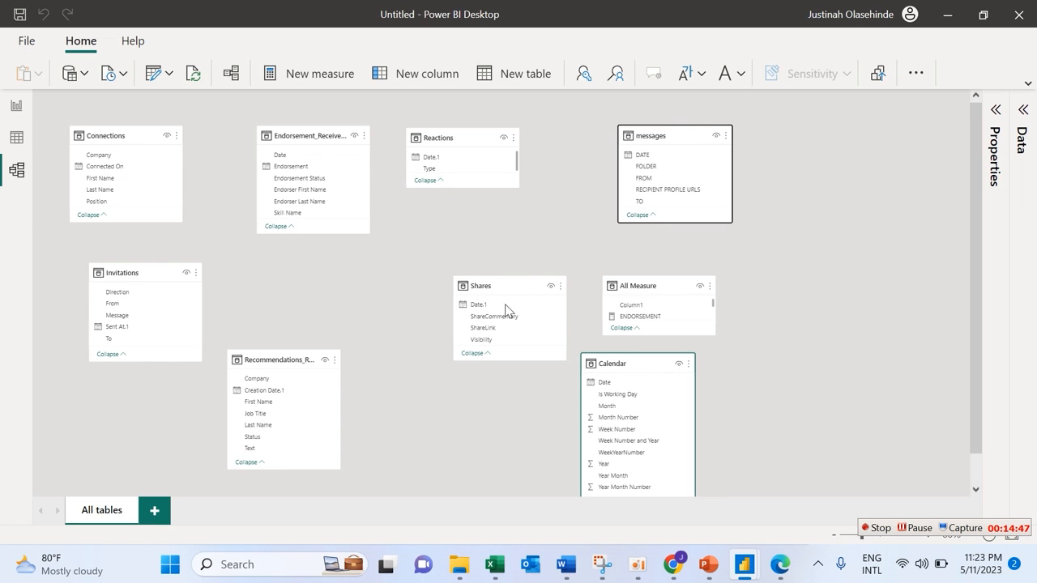
left_click_drag(511, 287, 813, 159)
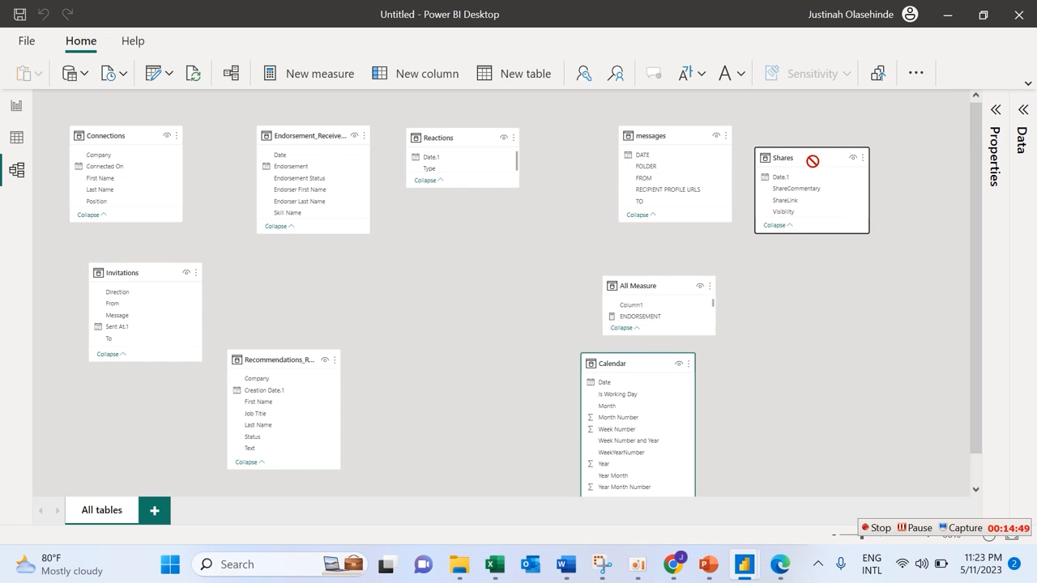
left_click_drag(389, 312, 419, 241)
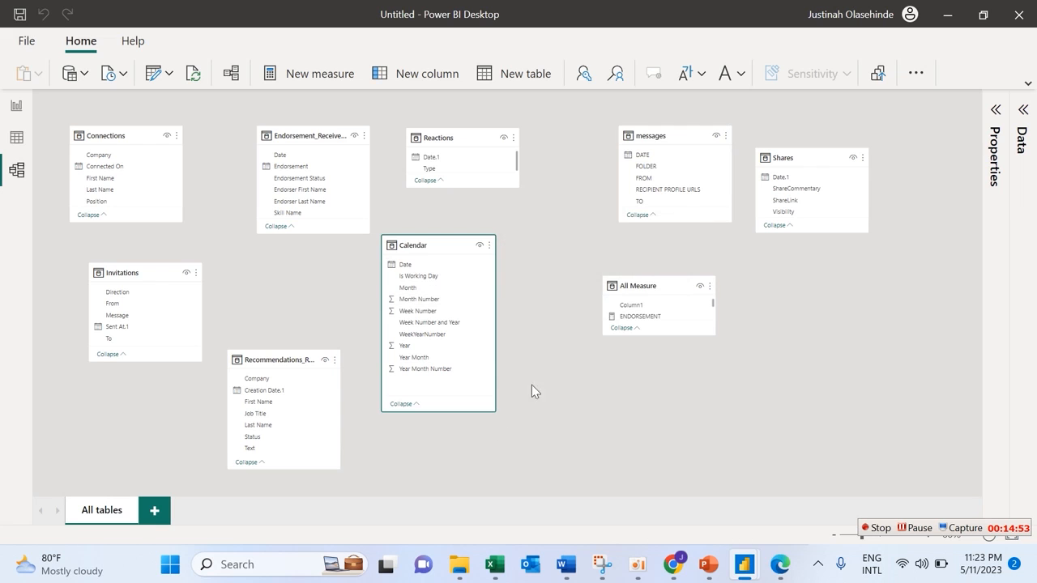
Create a relationship between the Calendar table's Date column and the Company column of Connections, leaving First Name unhidden.
left_click_drag(405, 265, 97, 167)
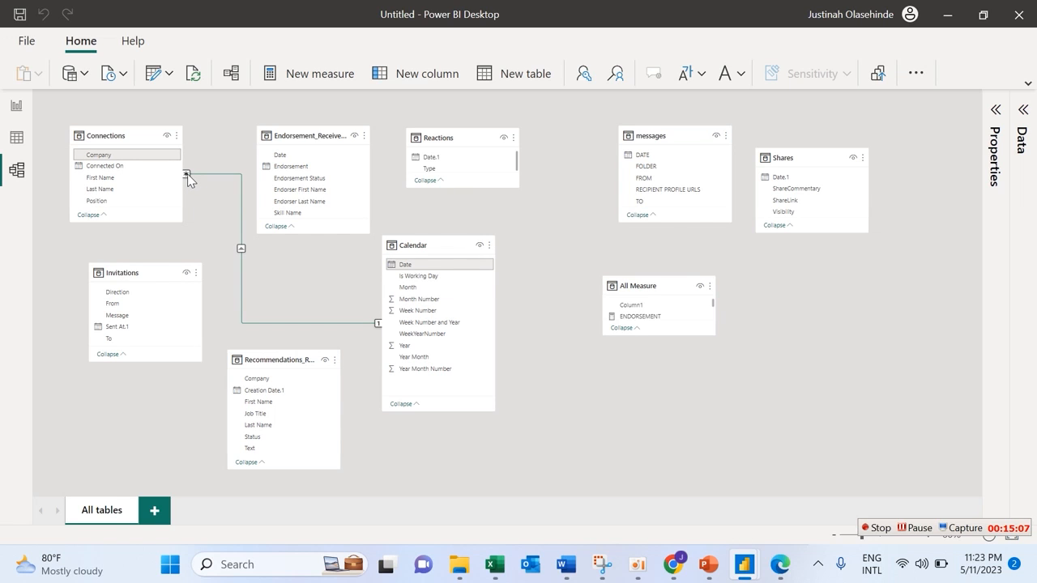
right_click(187, 179)
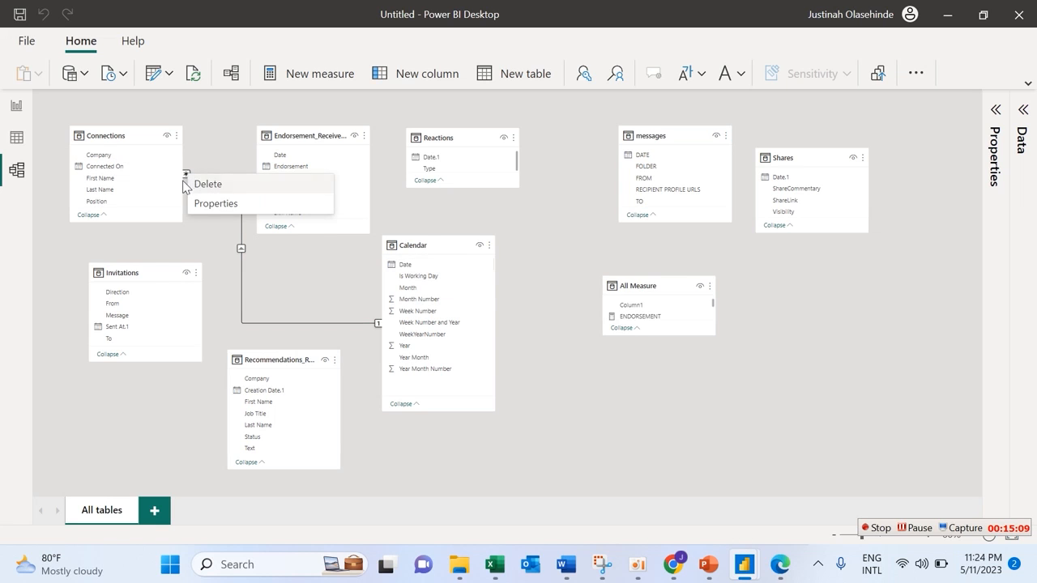
left_click(179, 183)
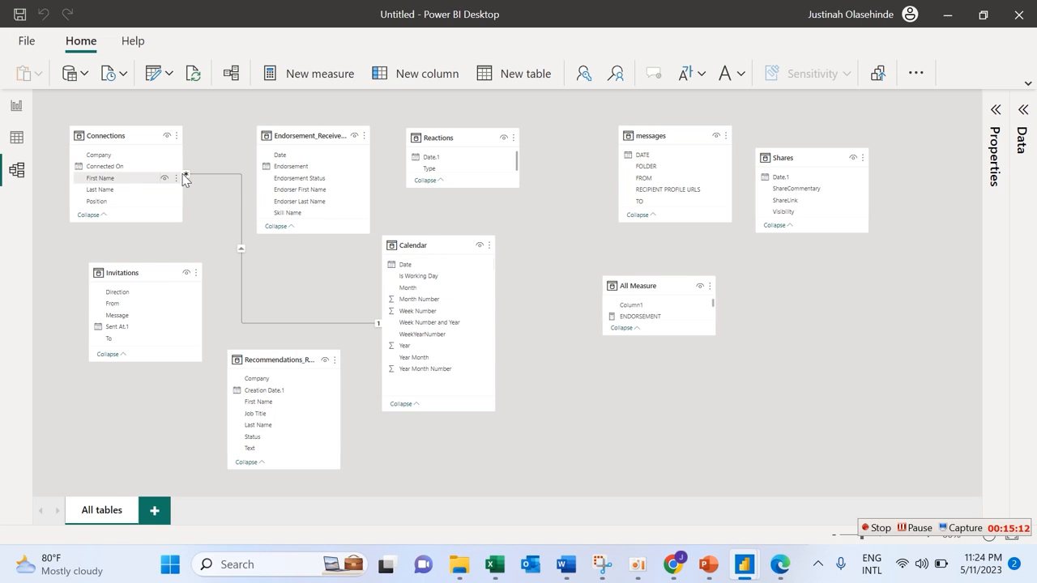
double_click(185, 175)
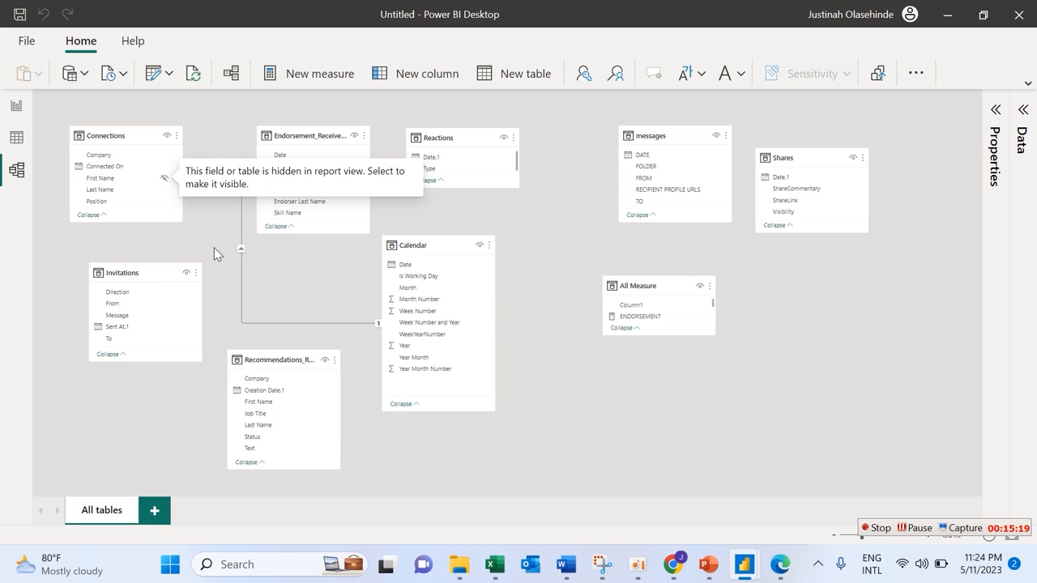
left_click(165, 179)
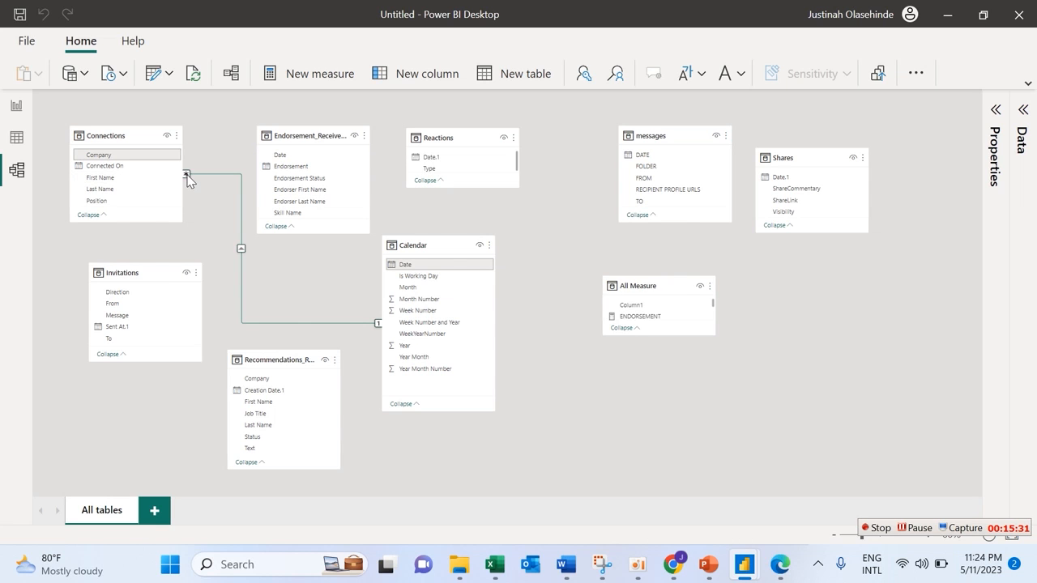
Edit the Connections–Calendar relationship so Connected On is matched to the calendar's Date, and accept it.
double_click(241, 252)
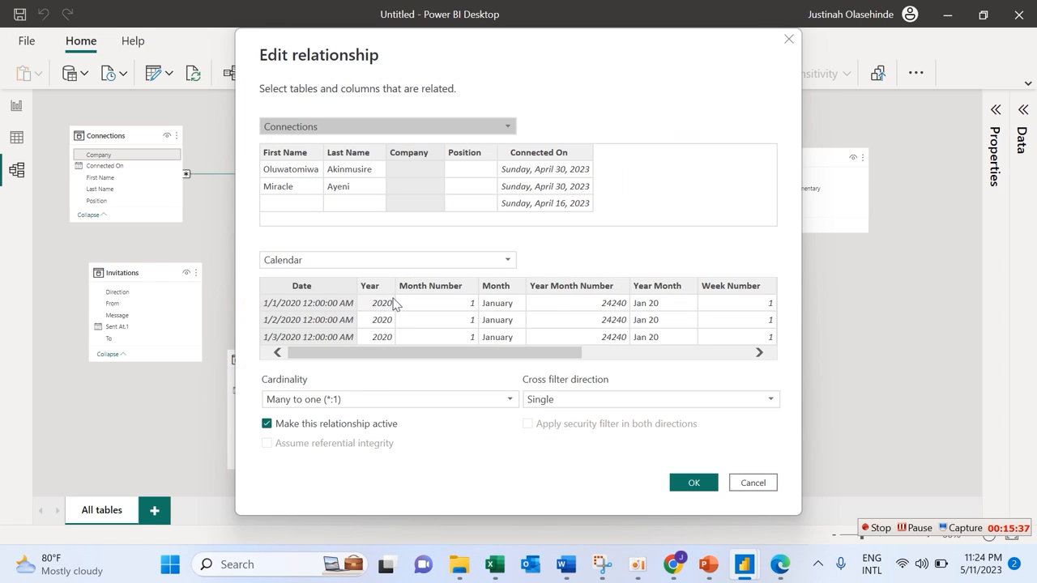
left_click(532, 155)
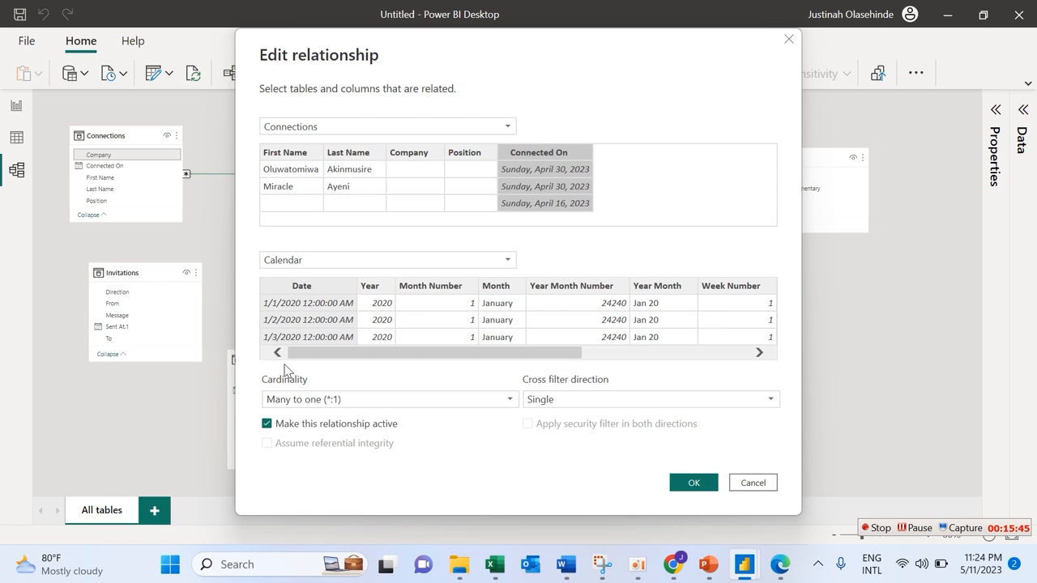
left_click(329, 291)
left_click(700, 483)
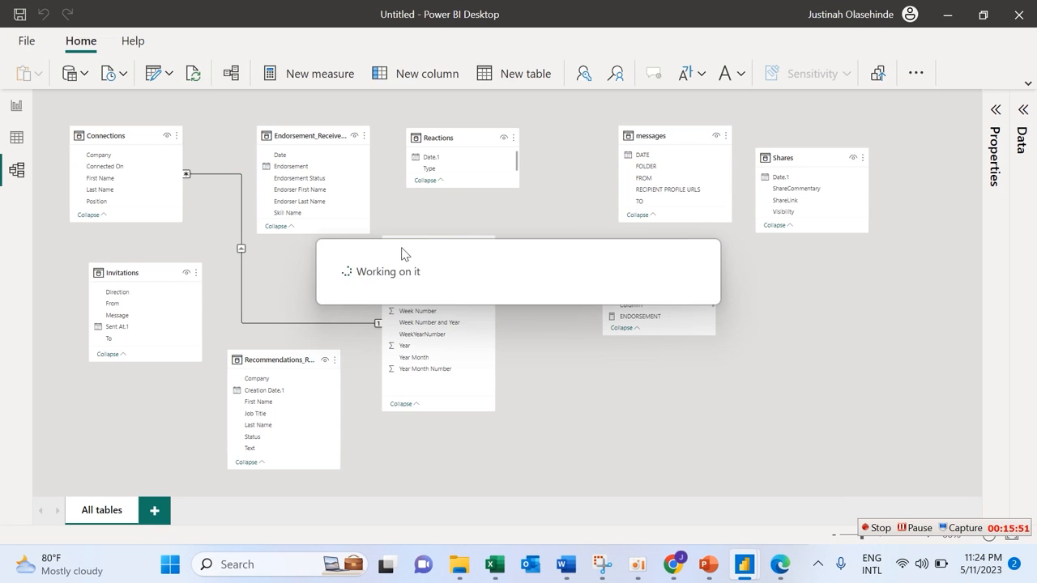
Relate Calendar to Endorsement_Received_Info, matching the calendar's Date to the Endorsement column in the relationship's properties.
left_click_drag(405, 265, 290, 156)
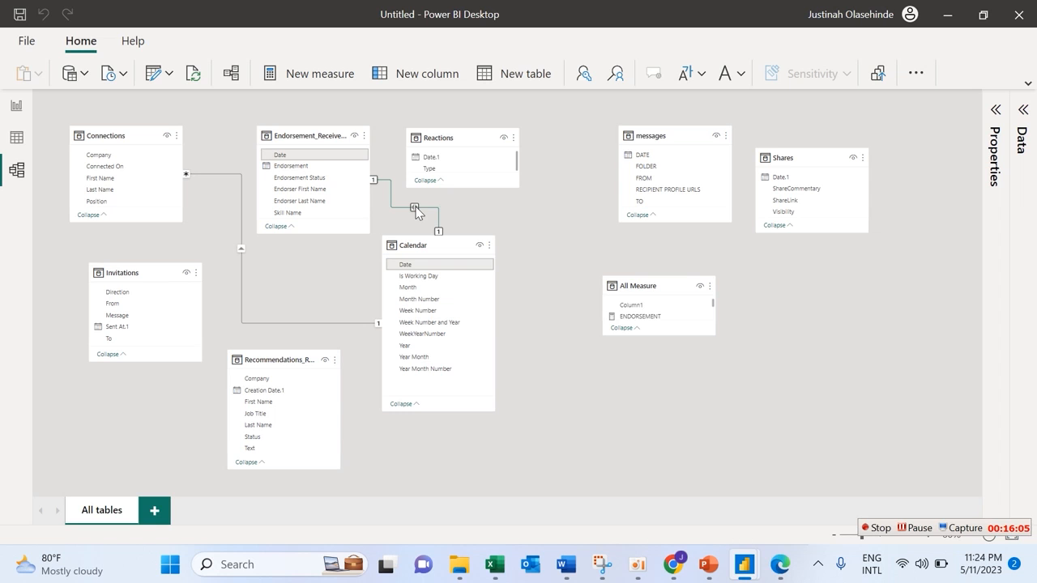
right_click(416, 207)
left_click(424, 235)
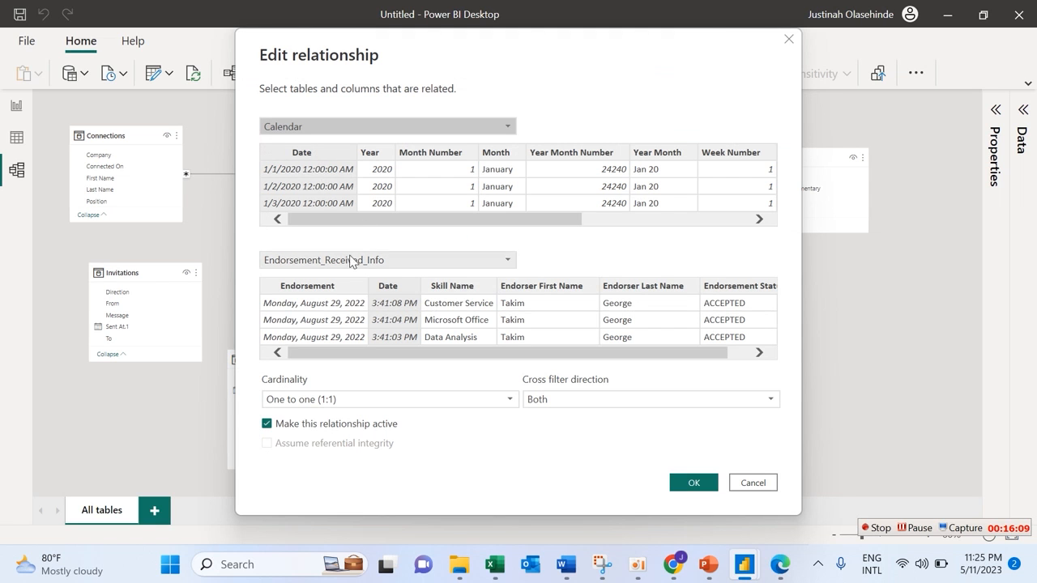
left_click(346, 287)
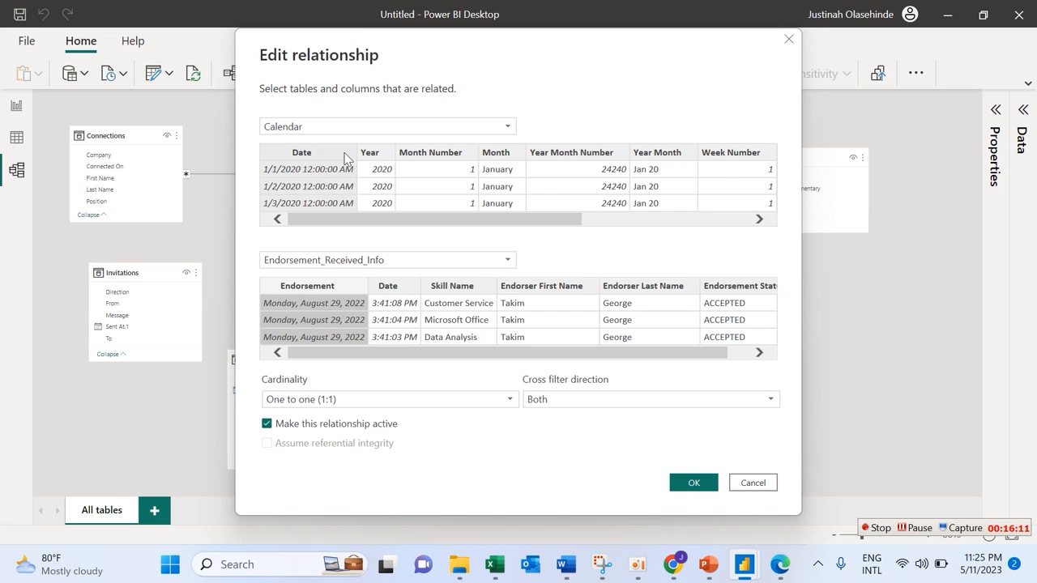
left_click(333, 152)
left_click(334, 285)
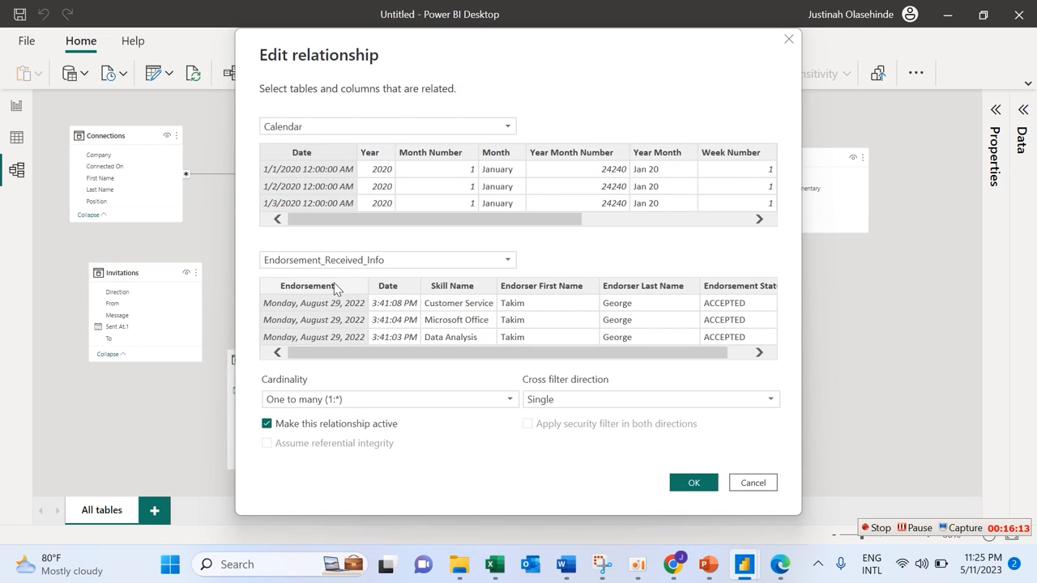
left_click(693, 483)
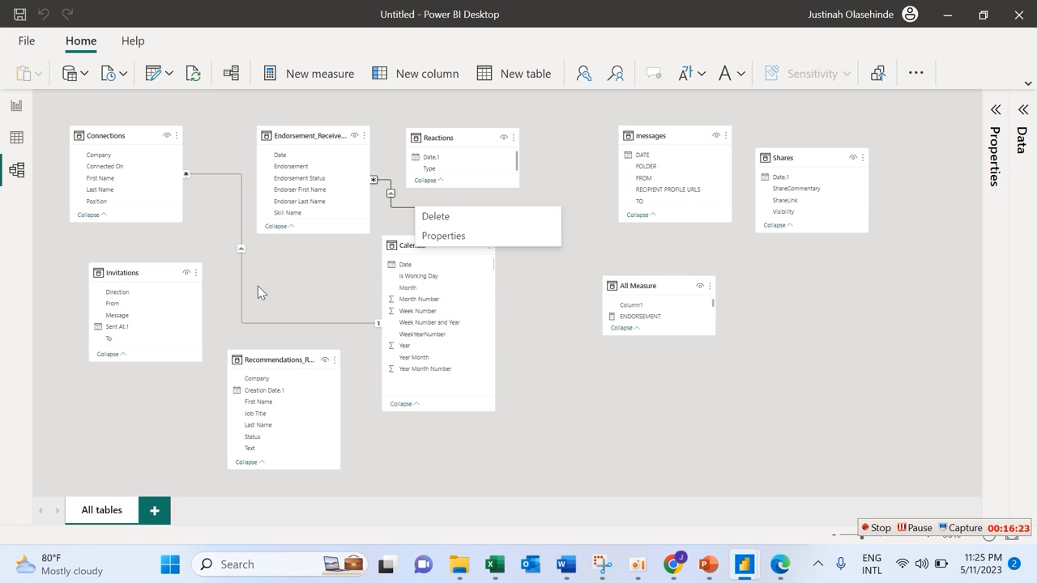
Dismiss the Calendar formula without changes and relate the Reactions table's Date.1 column to the calendar's Date.
left_click(394, 266)
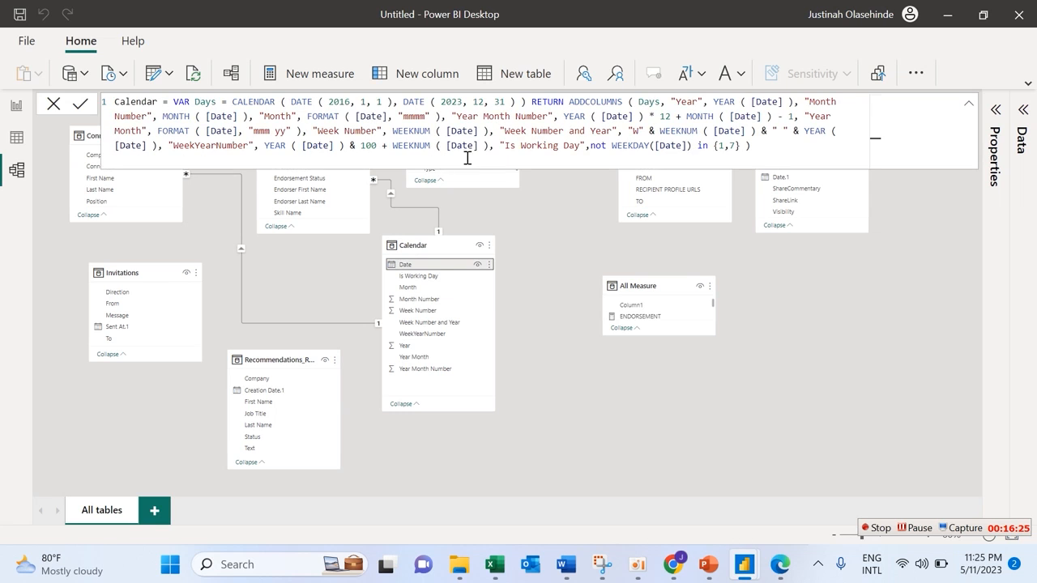
left_click(53, 104)
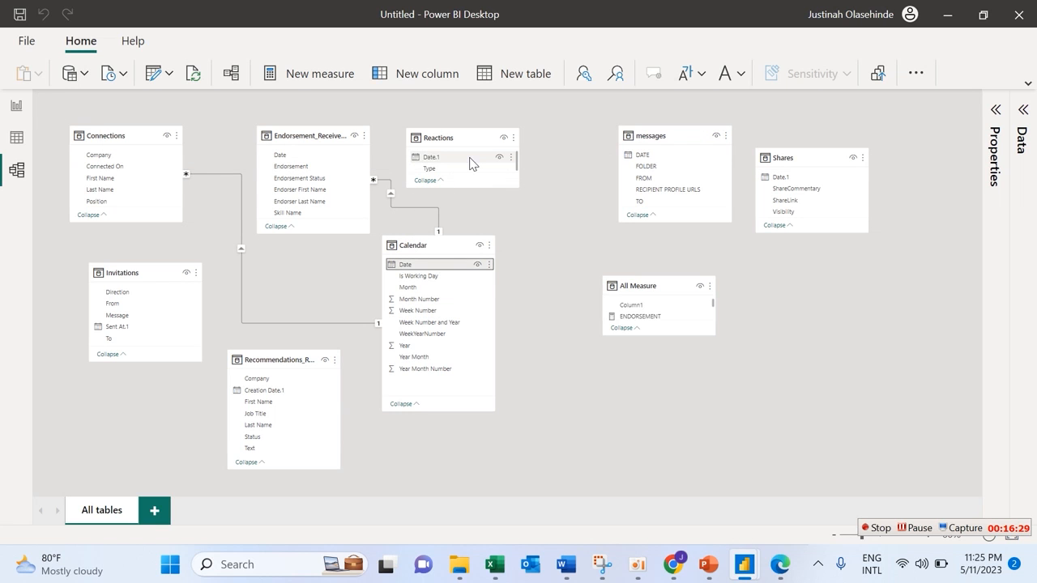
left_click_drag(517, 214, 446, 264)
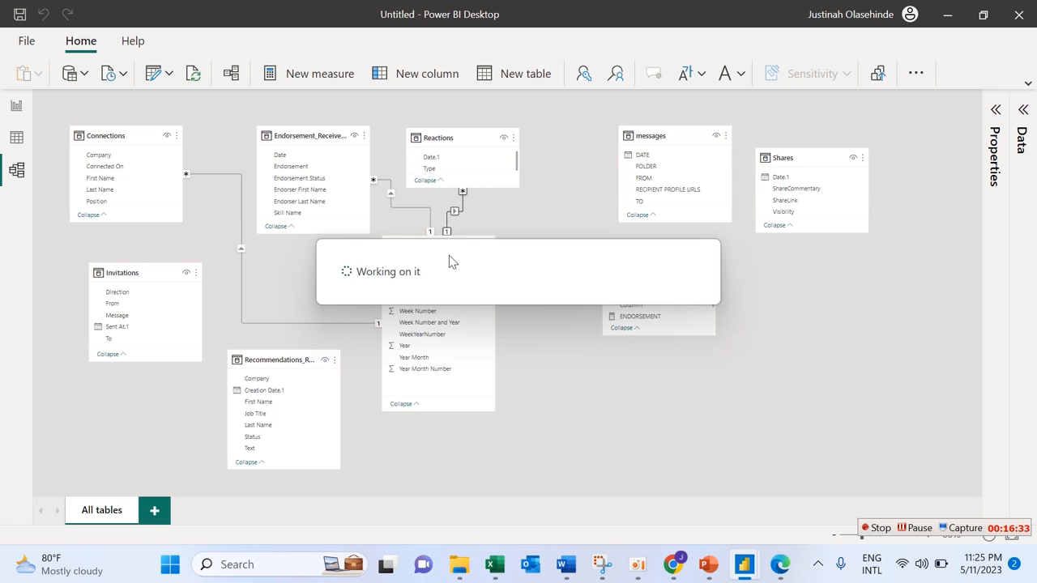
Review the list of model relationships for the Calendar links, then close it.
right_click(462, 194)
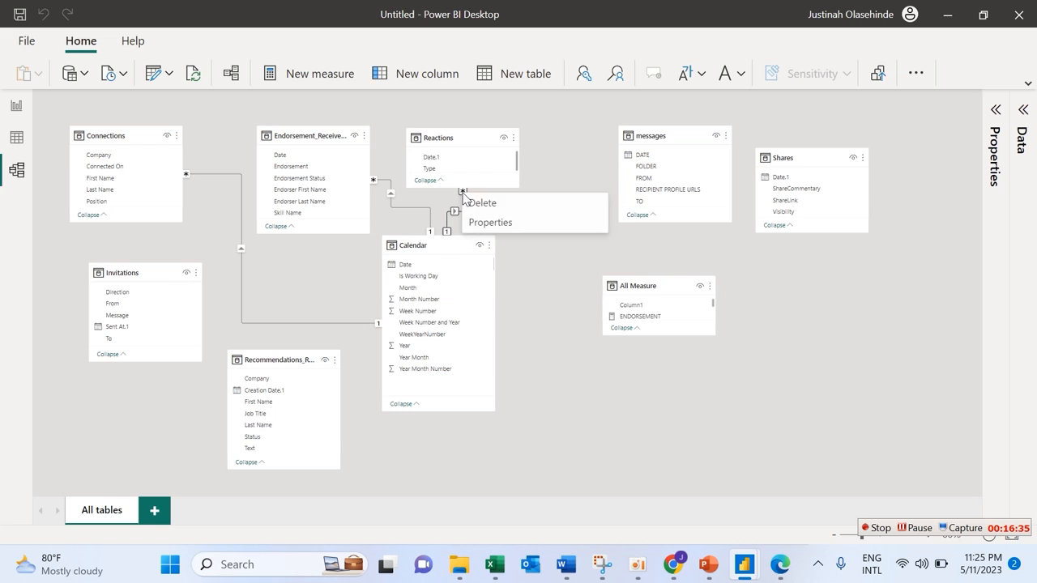
right_click(431, 188)
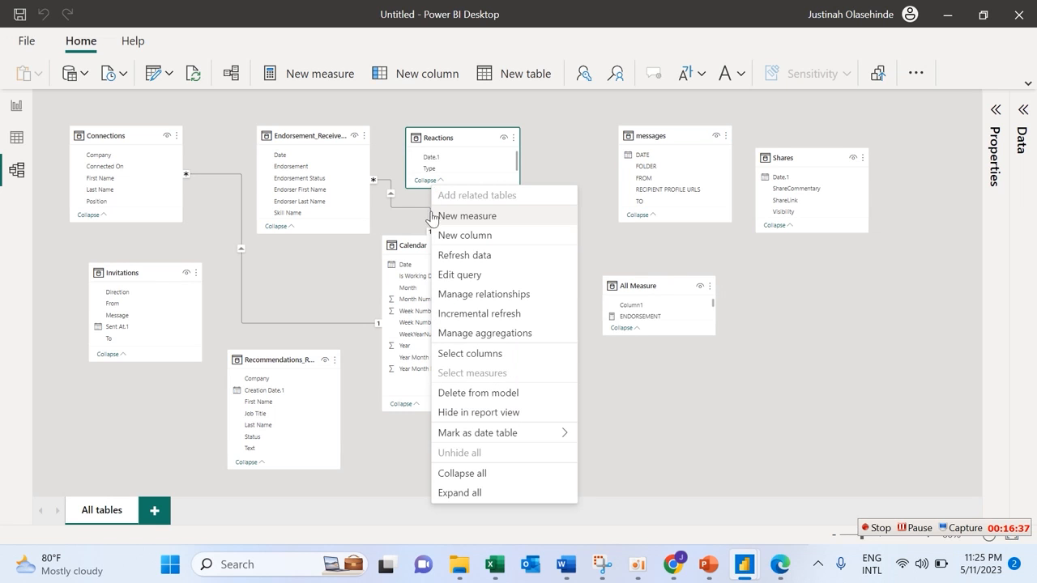
left_click(530, 295)
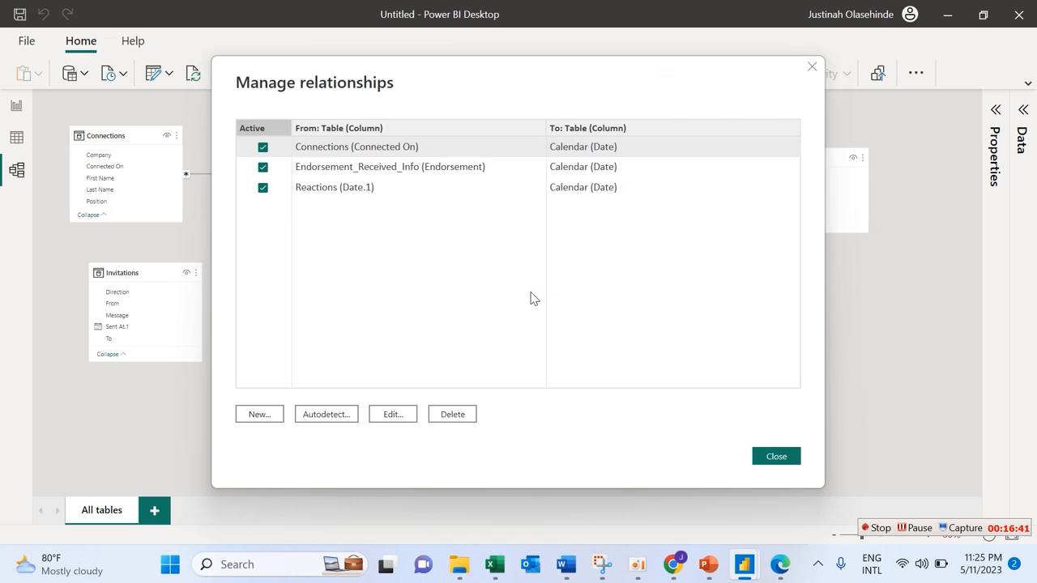
left_click(776, 458)
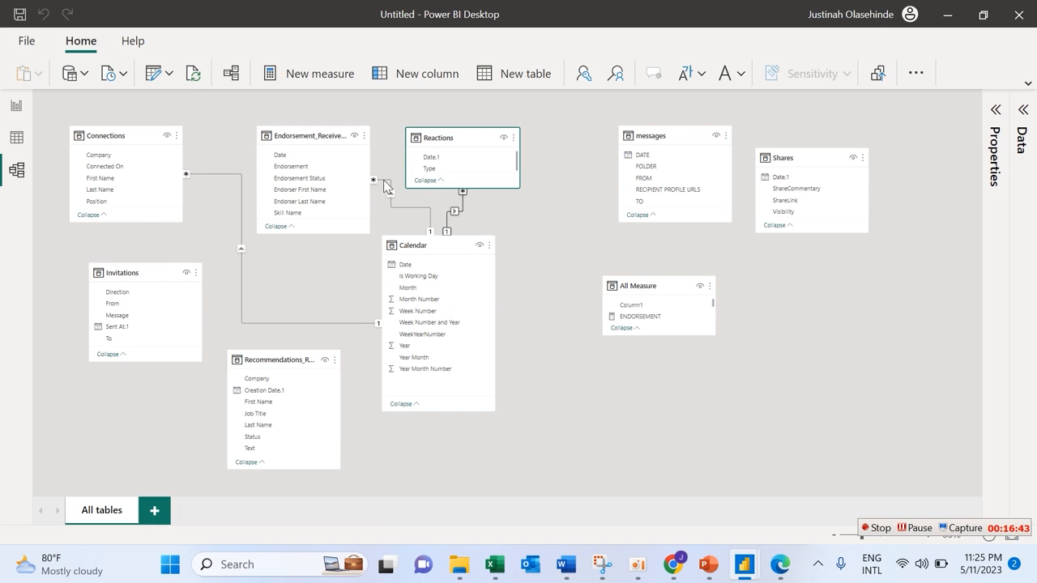
Check the properties of the Reactions–Calendar relationship, accept them as they are and dismiss the Calendar formula.
double_click(452, 213)
right_click(455, 215)
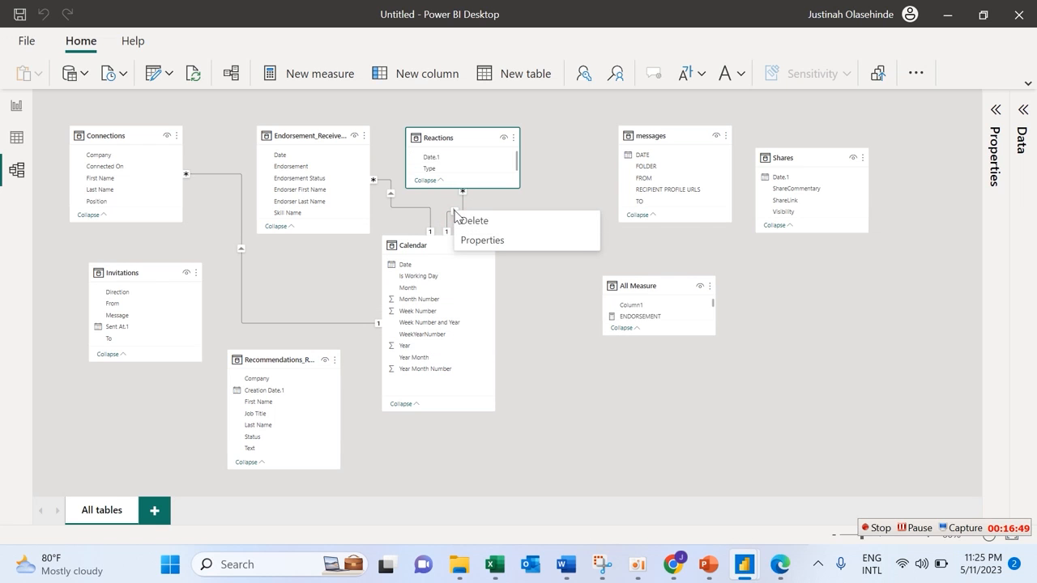
right_click(463, 193)
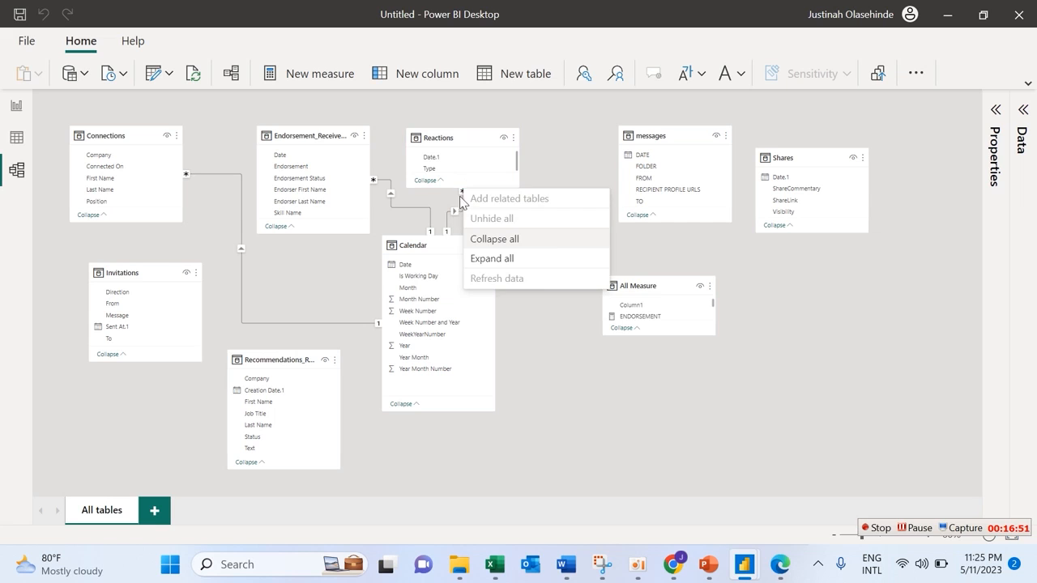
left_click(455, 200)
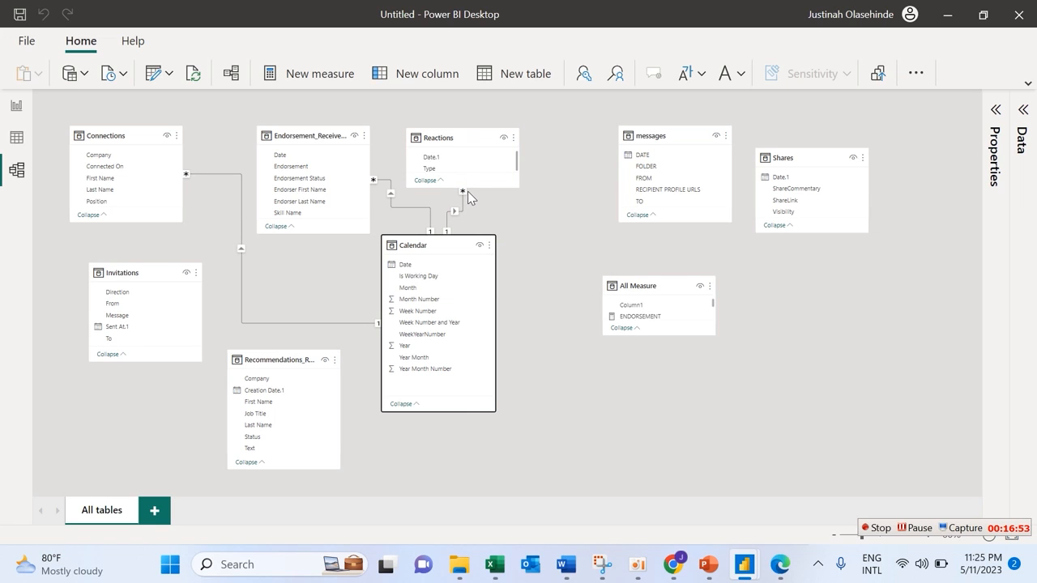
right_click(460, 195)
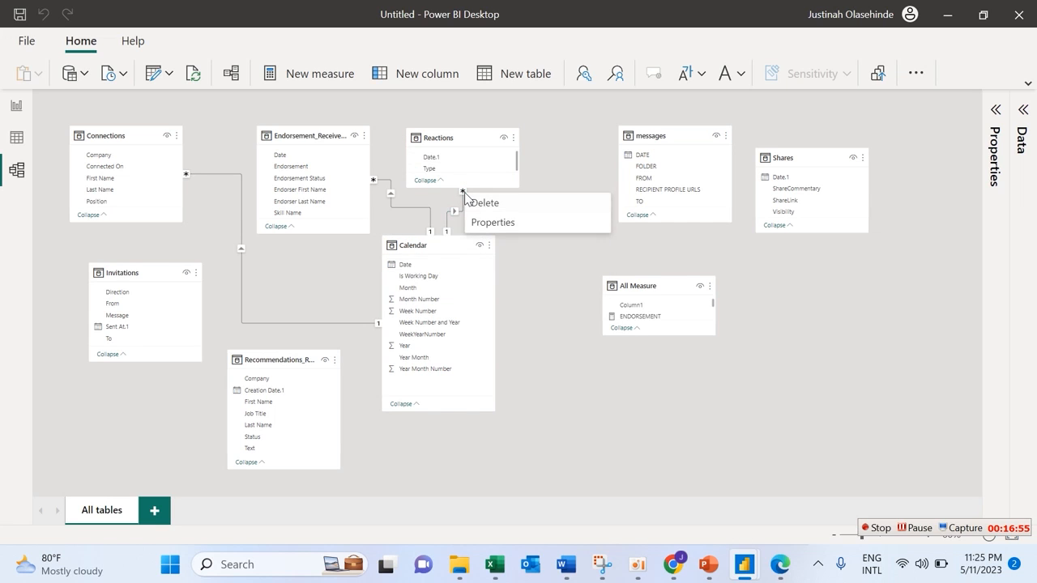
right_click(419, 248)
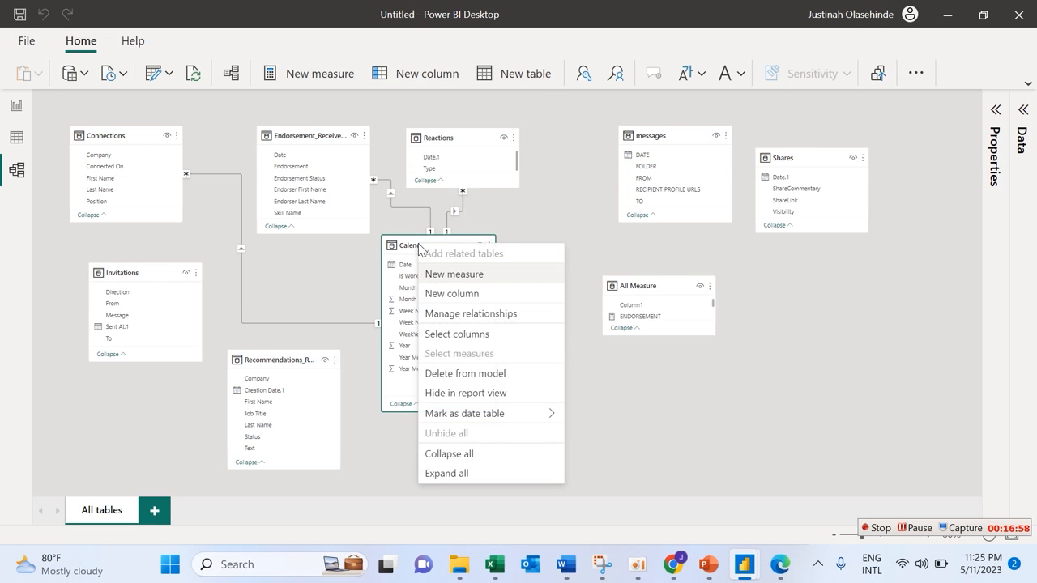
right_click(463, 197)
left_click(487, 222)
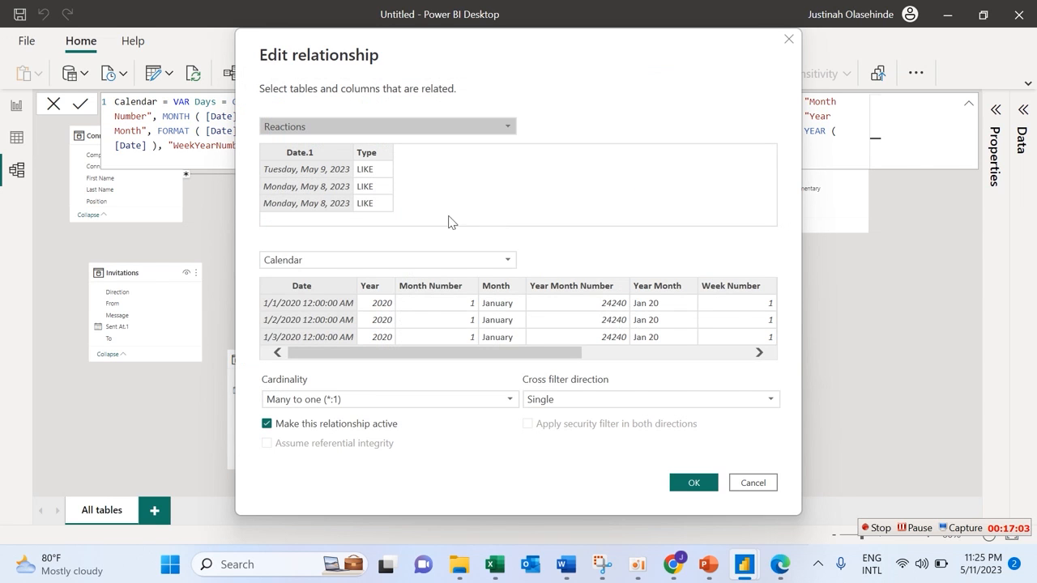
left_click(691, 484)
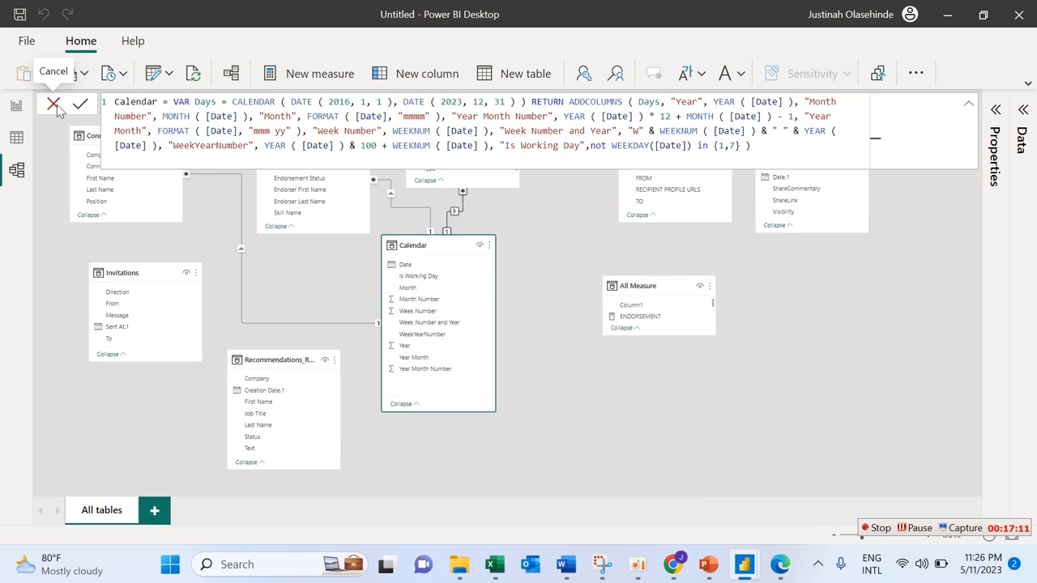
left_click(53, 104)
Relate the calendar's Date to the messages table's DATE column and accept the relationship's properties.
left_click_drag(405, 265, 661, 159)
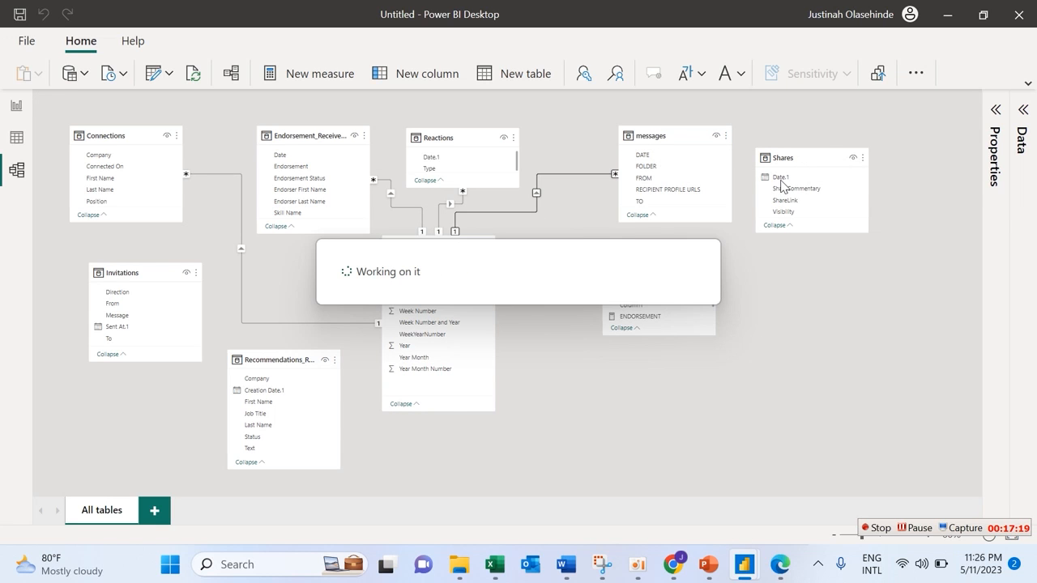
right_click(615, 176)
left_click(634, 203)
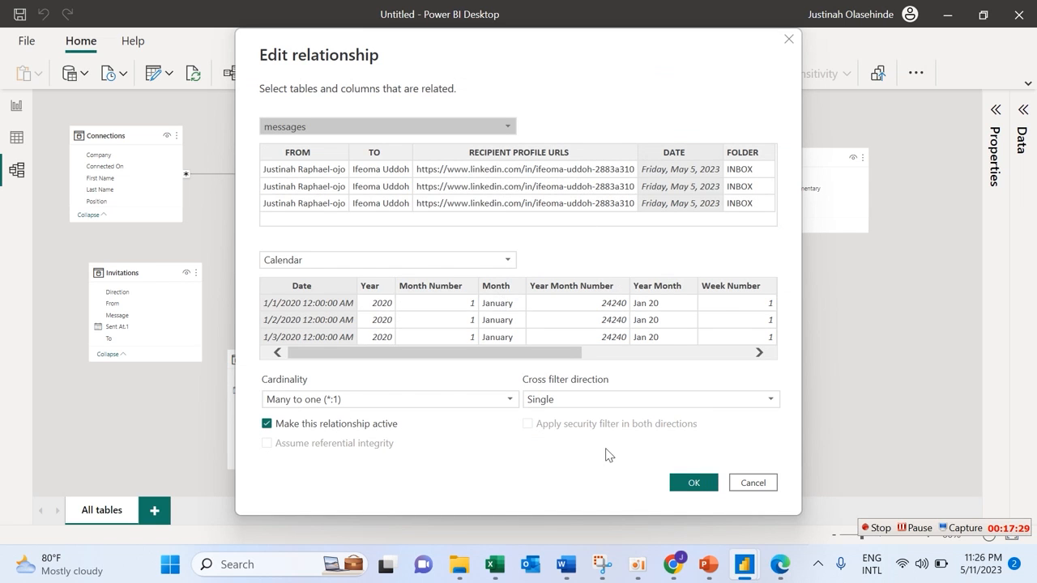
left_click(687, 483)
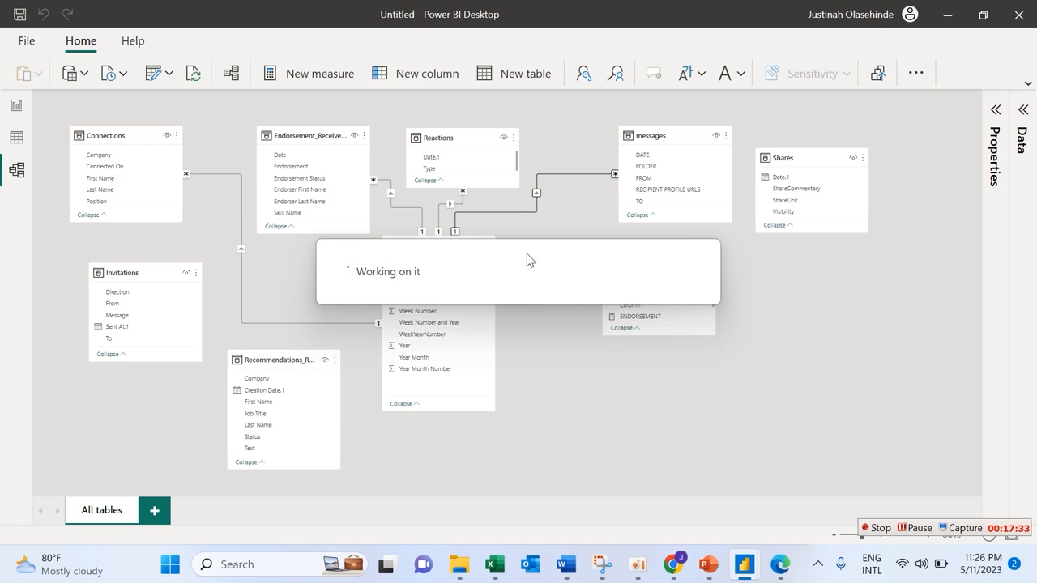
Relate the calendar's Date to the Shares table's Date.1 column and accept the relationship's properties.
left_click_drag(415, 271, 801, 183)
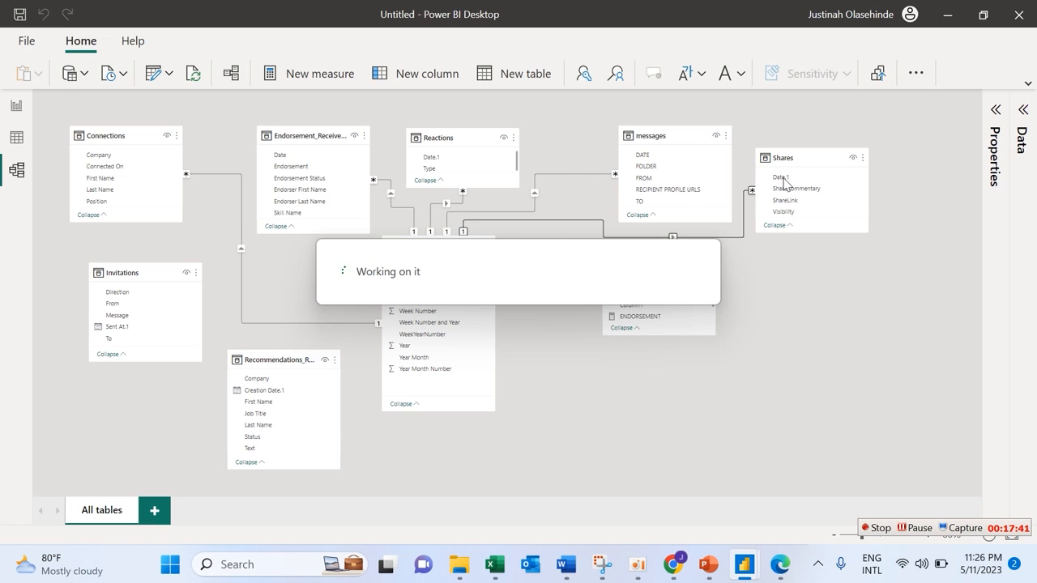
right_click(752, 194)
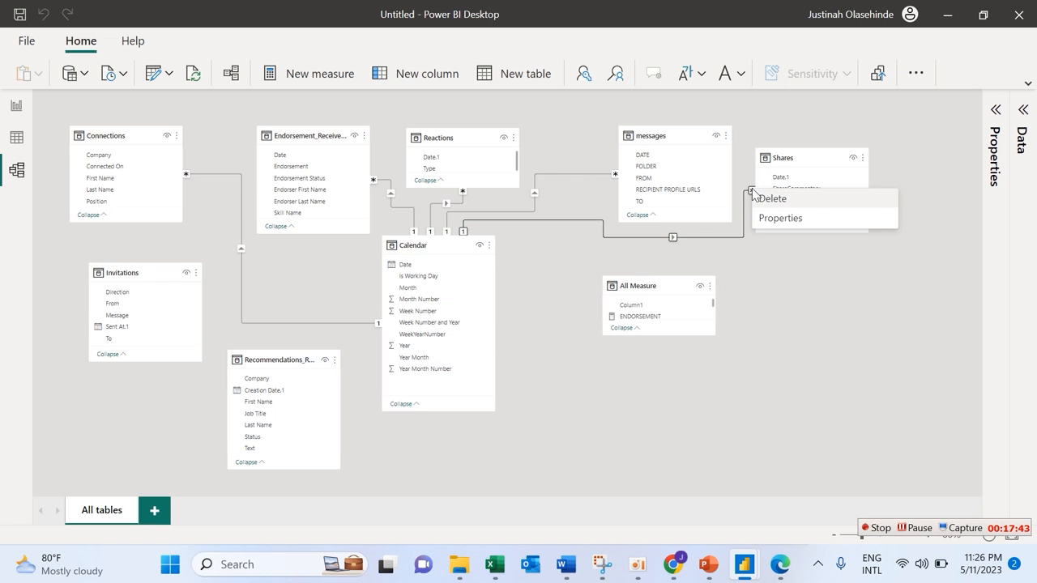
key("Escape")
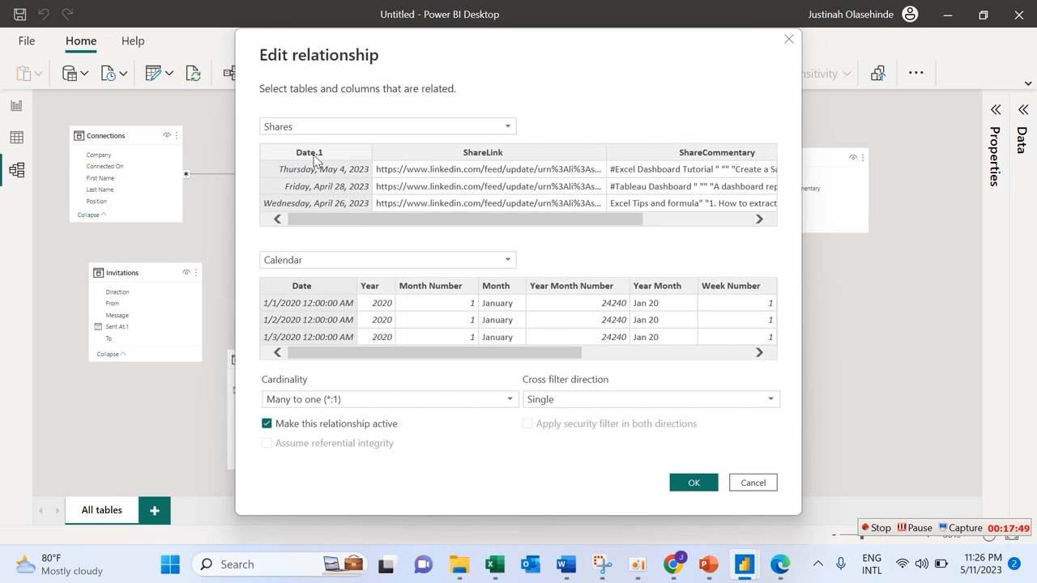
left_click(314, 157)
left_click(689, 482)
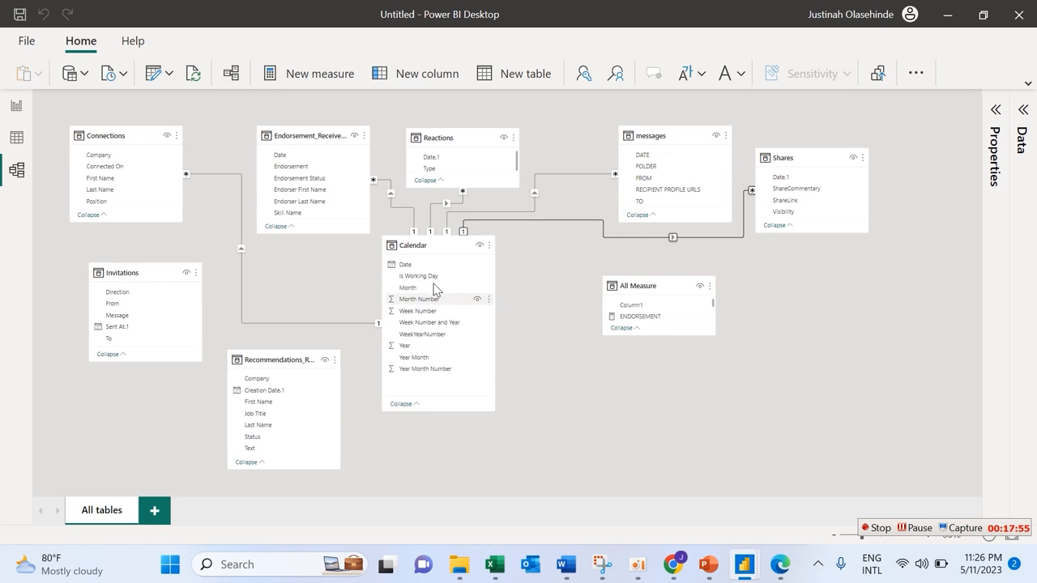
Relate the calendar's Date to the Recommendations_Received table's Creation Date.1 column, correcting the related column in the relationship's properties.
left_click_drag(407, 264, 259, 375)
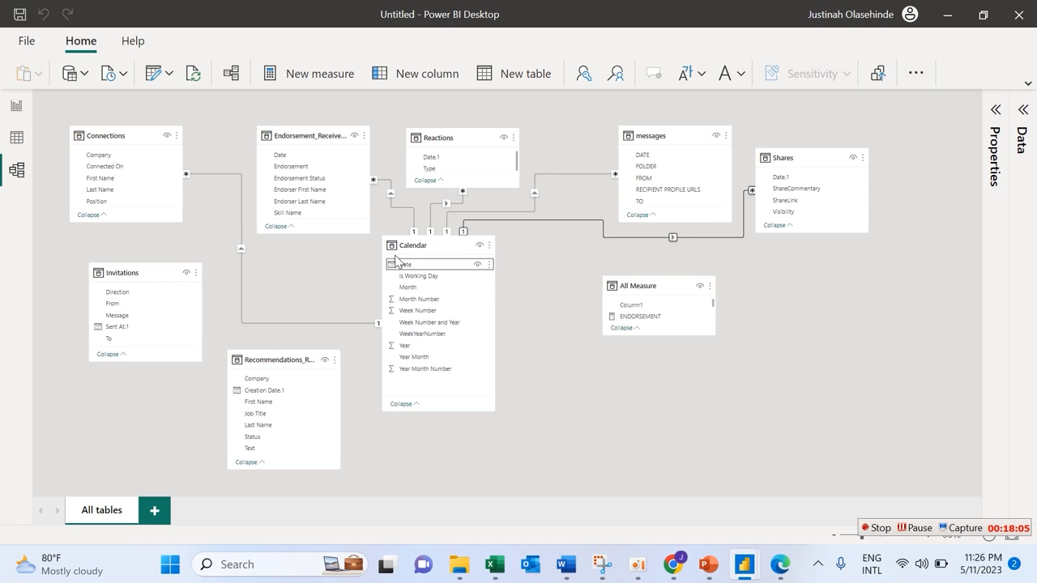
left_click_drag(405, 270, 262, 390)
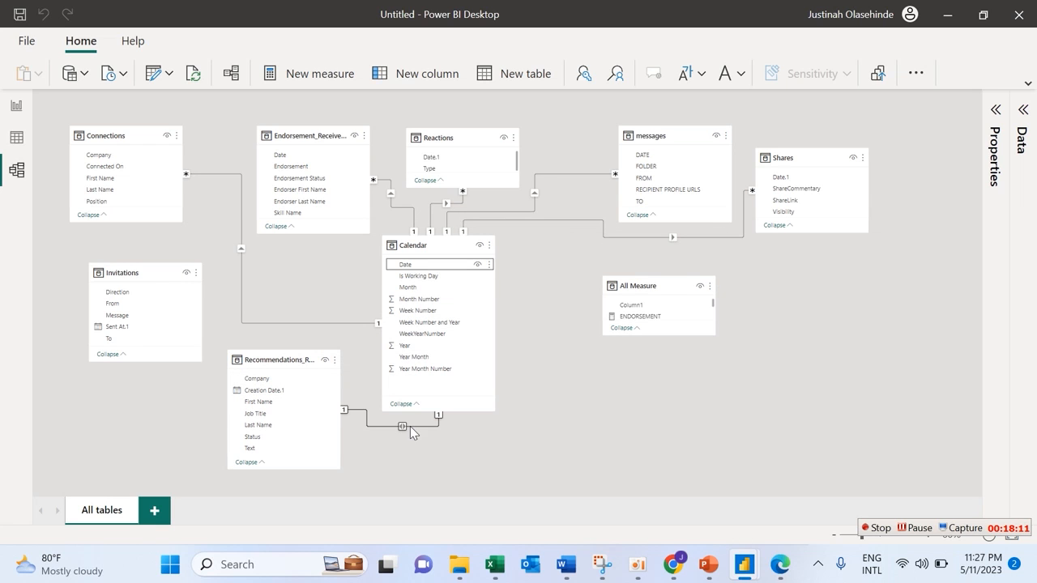
left_click(404, 430)
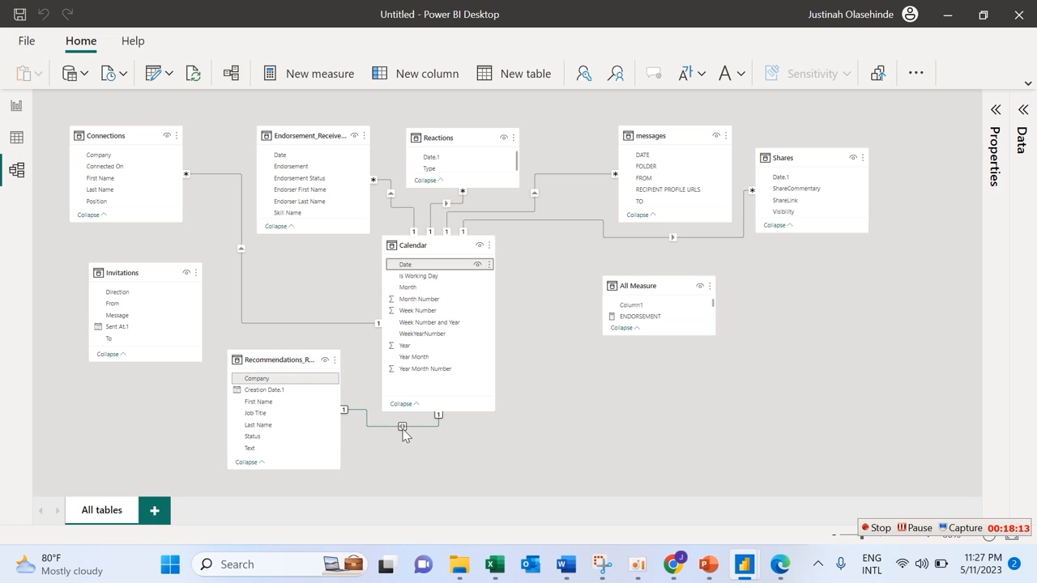
right_click(402, 430)
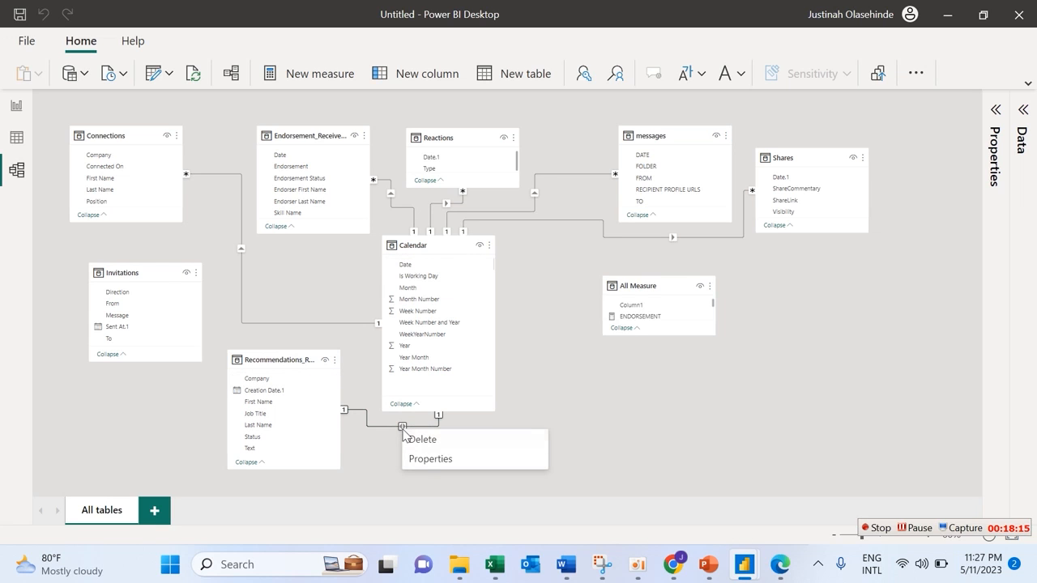
left_click(423, 459)
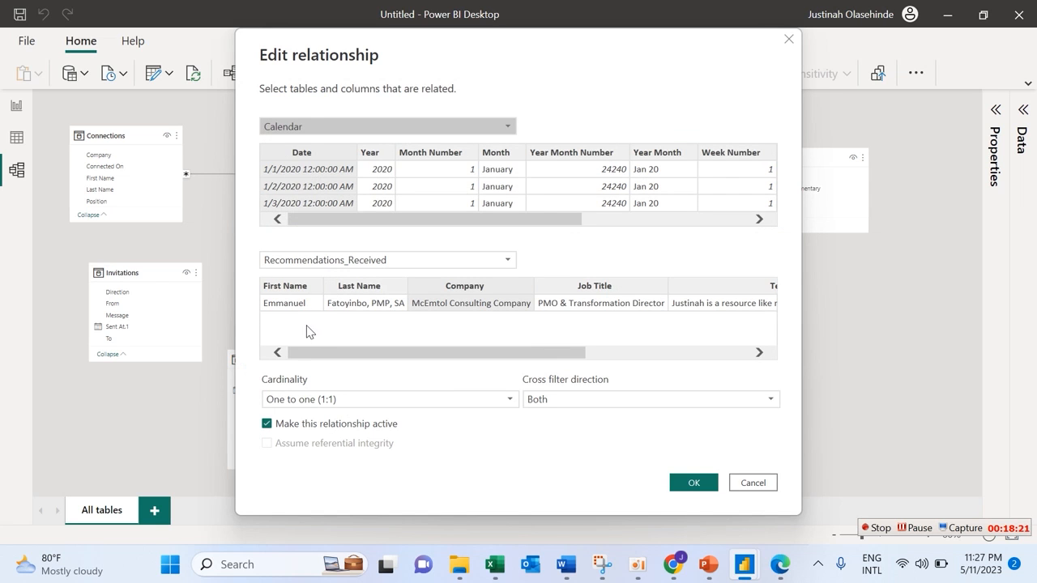
left_click_drag(538, 353, 766, 334)
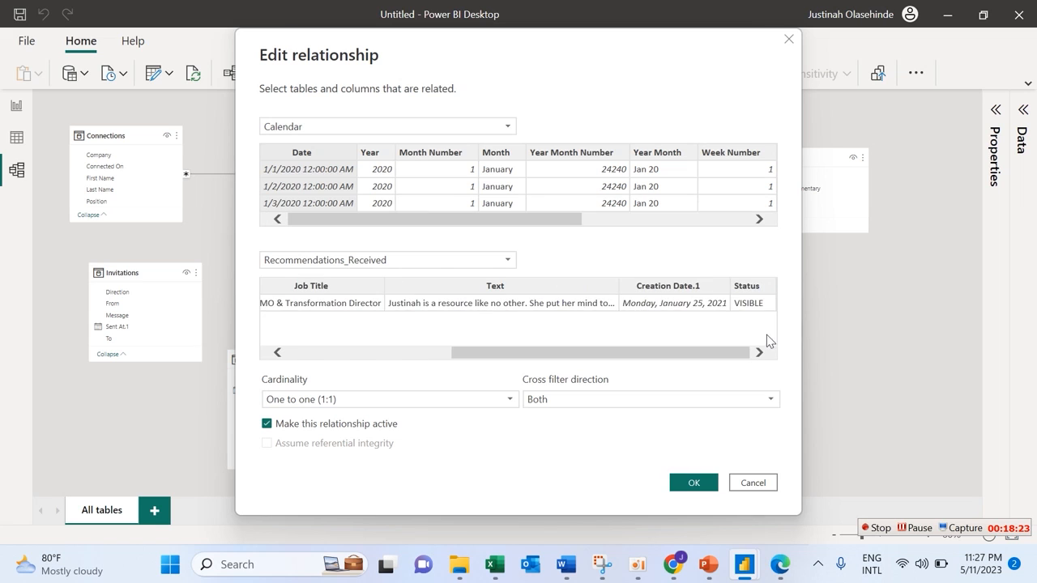
left_click(718, 312)
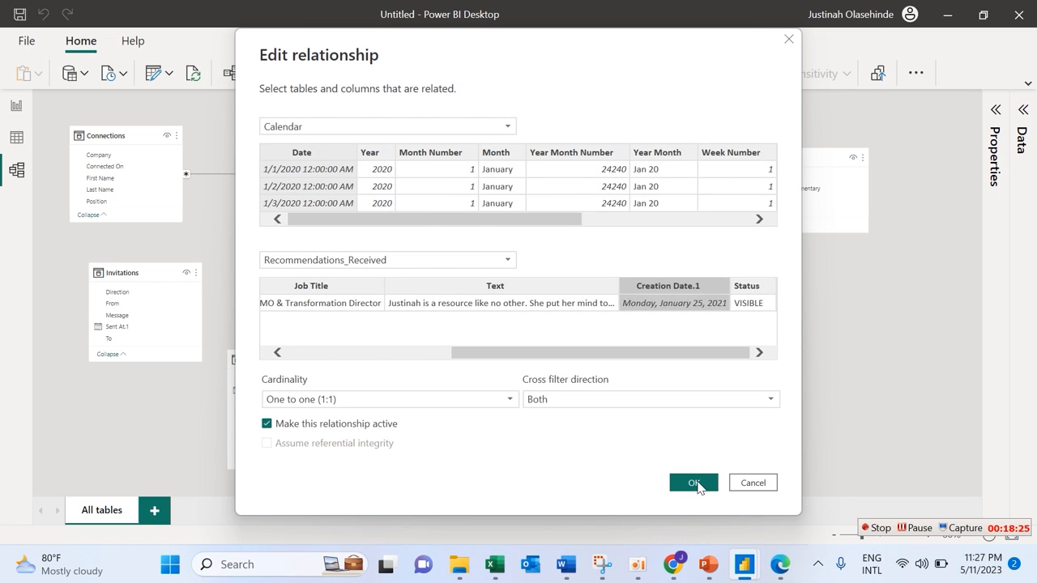
left_click(697, 483)
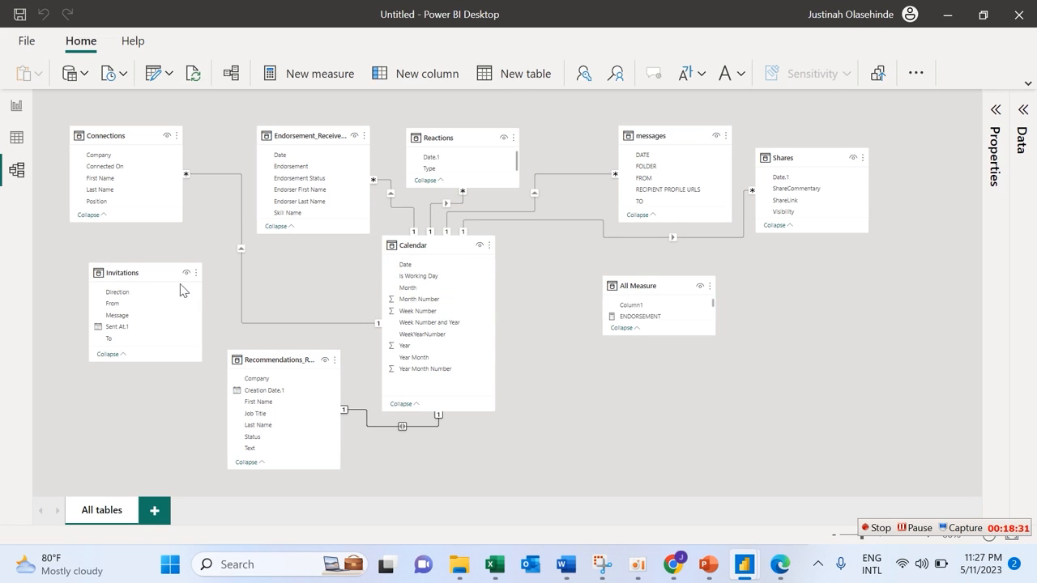
Relate the calendar's Date to the Invitations table's Sent At.1 column, correcting the related column in the relationship's properties.
left_click_drag(416, 267, 128, 313)
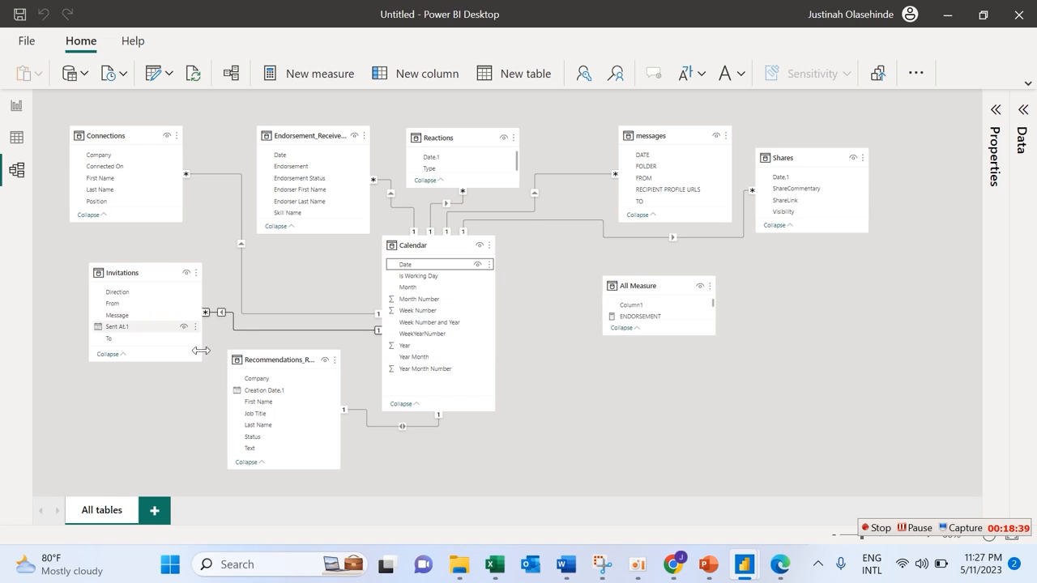
right_click(219, 314)
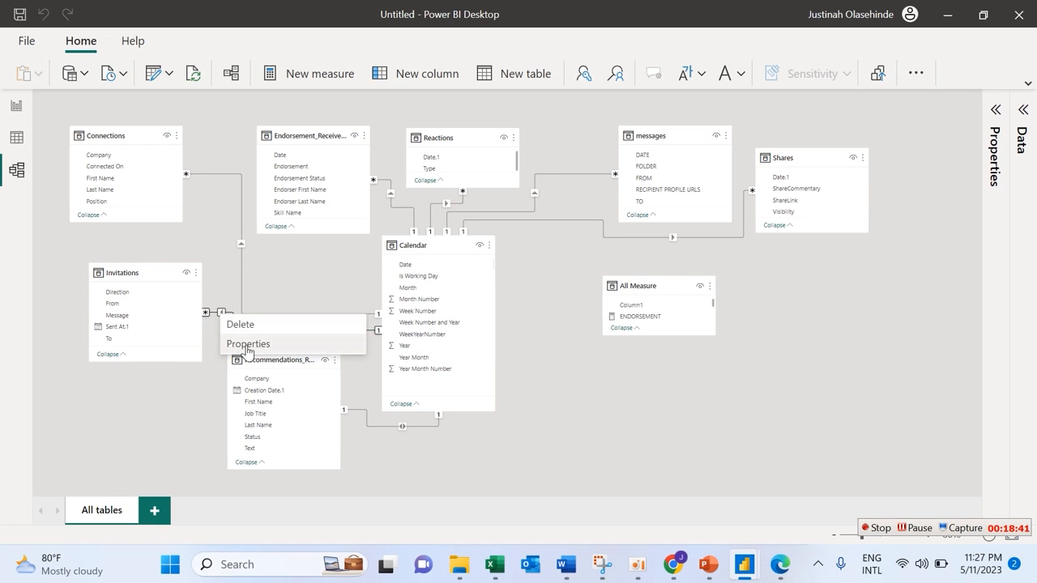
left_click(246, 345)
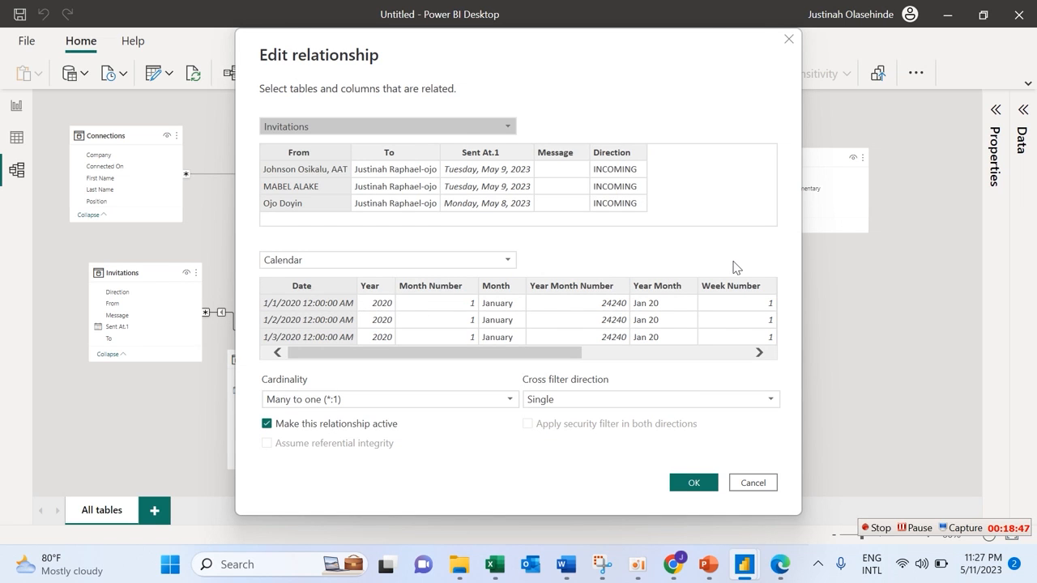
left_click(486, 154)
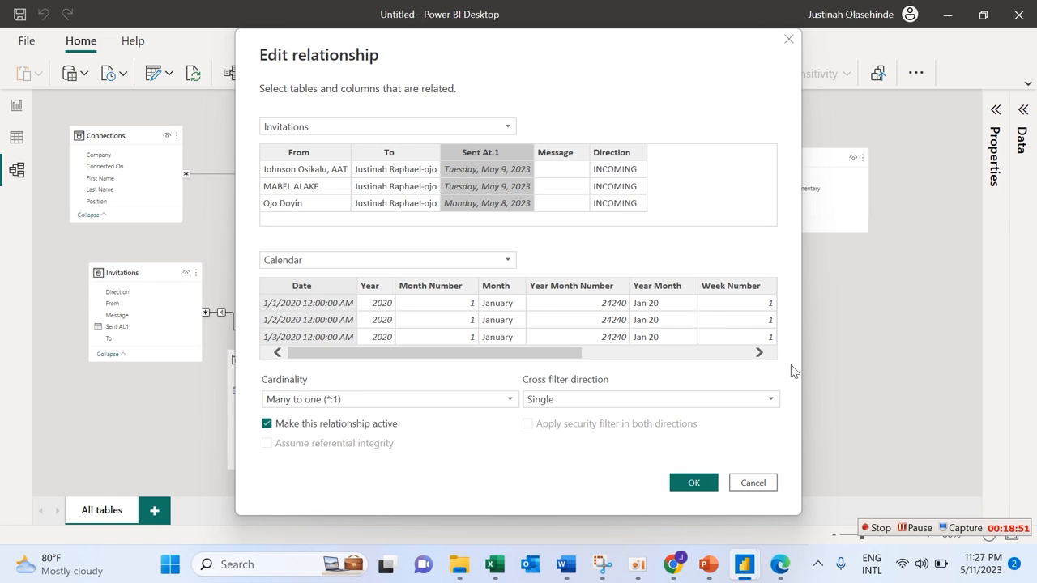
left_click(695, 483)
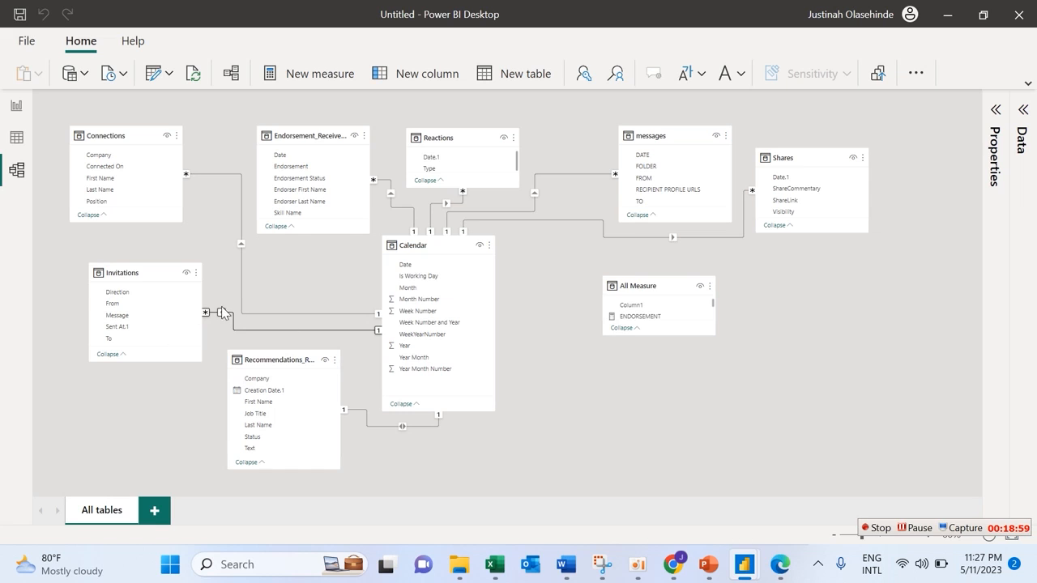
Add a second Calendar Date link to Invitations, try Sent At.1 with cross filter direction Both in its properties, and cancel the edit.
left_click(417, 265)
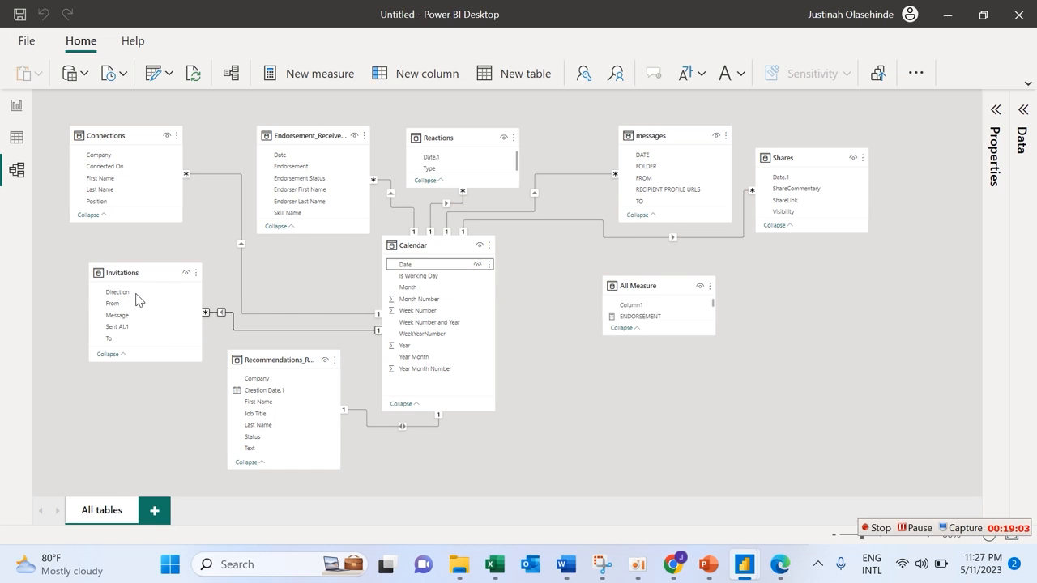
right_click(207, 306)
left_click(229, 332)
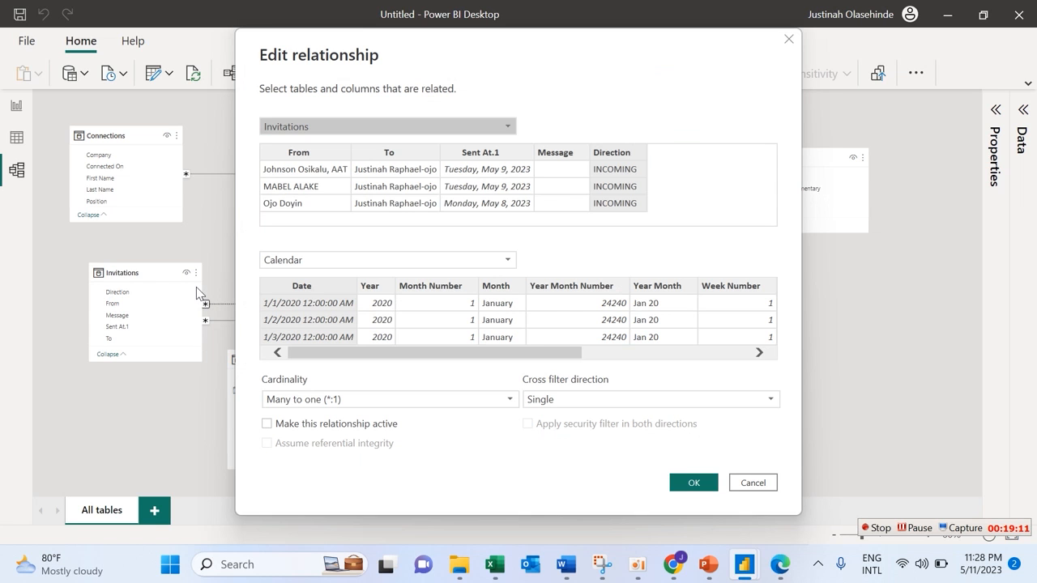
left_click(489, 153)
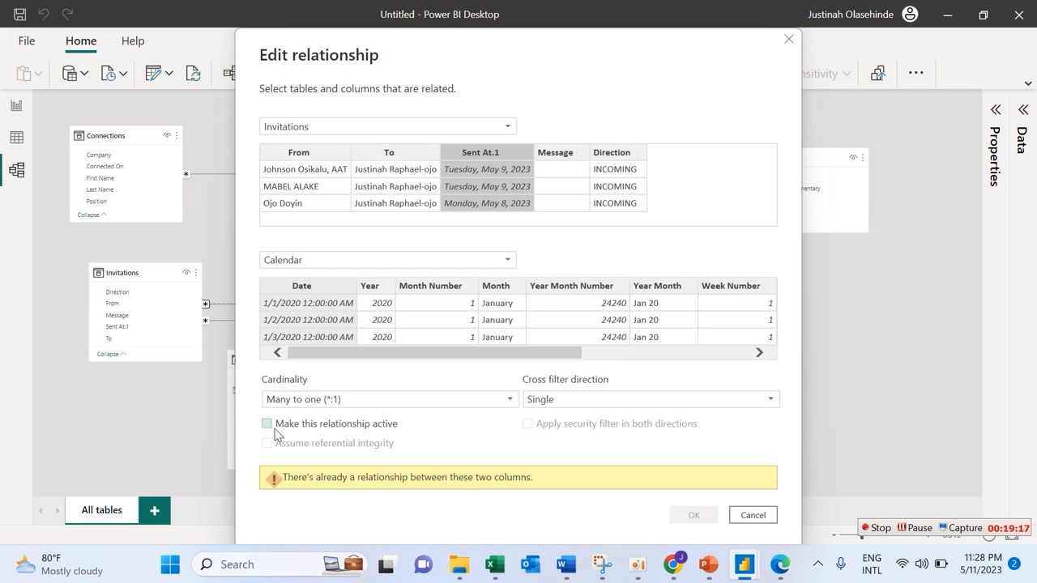
left_click(542, 400)
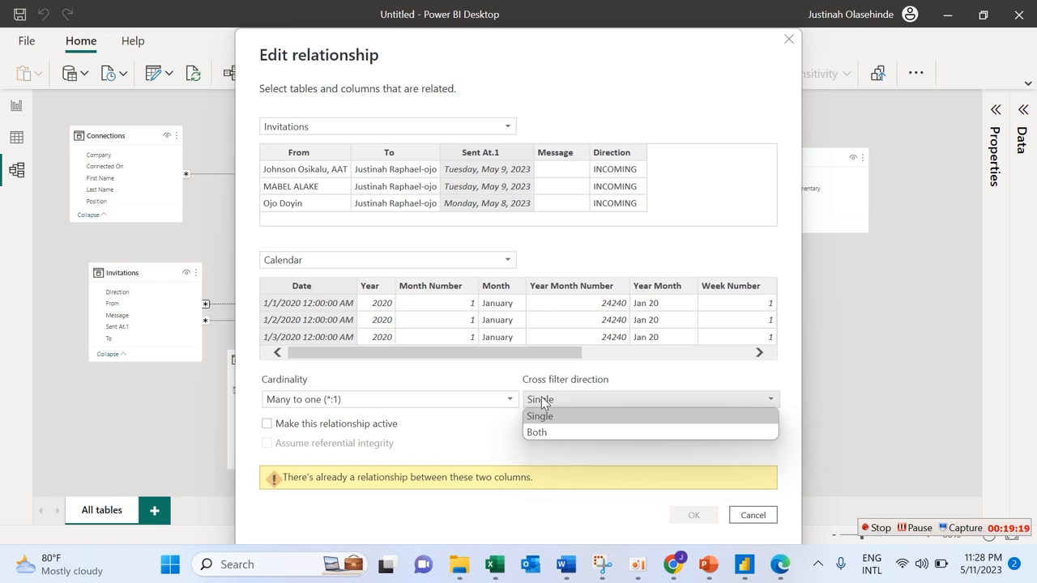
left_click(549, 431)
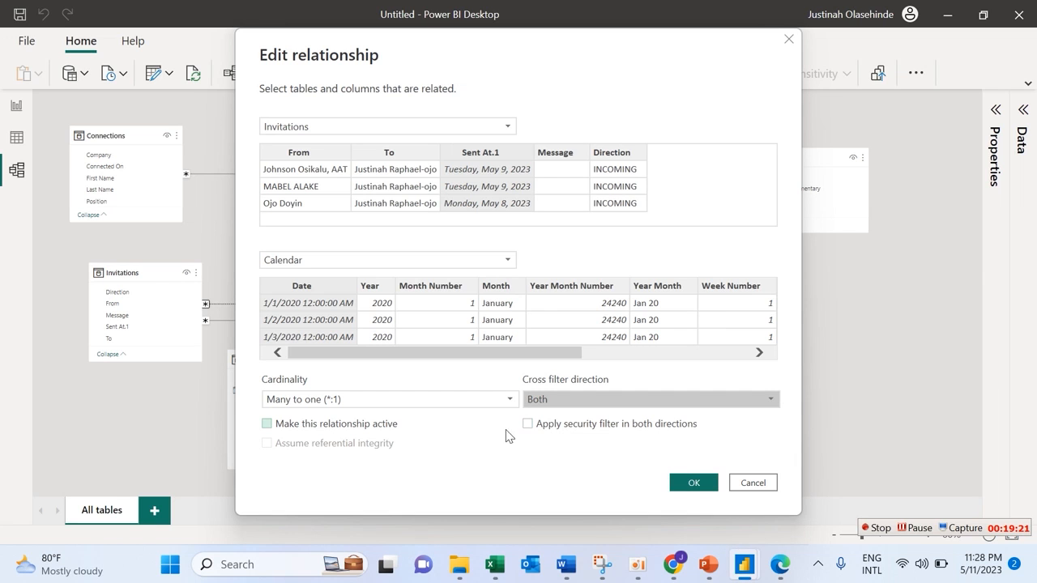
left_click(481, 155)
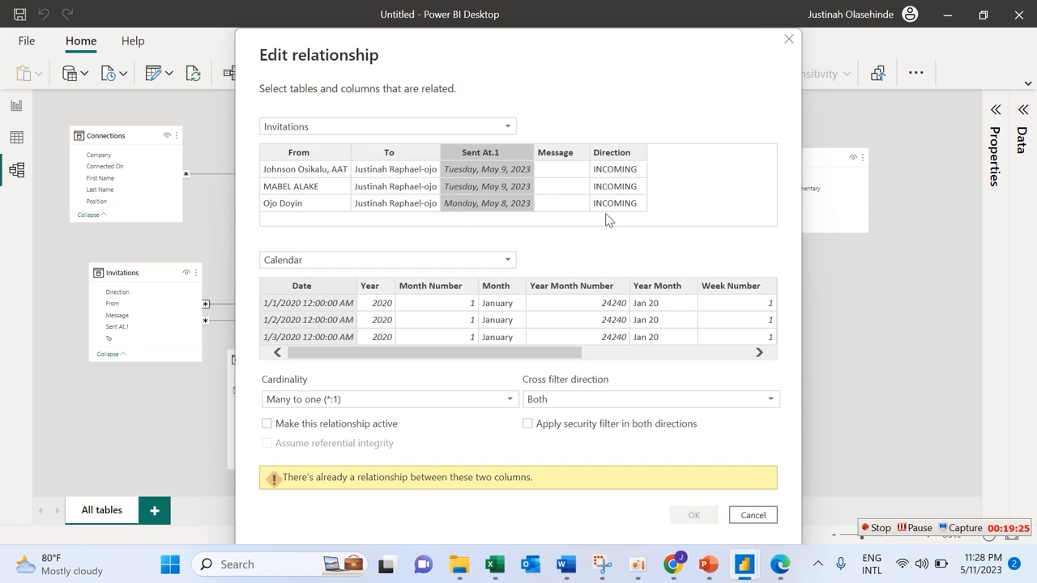
left_click(751, 516)
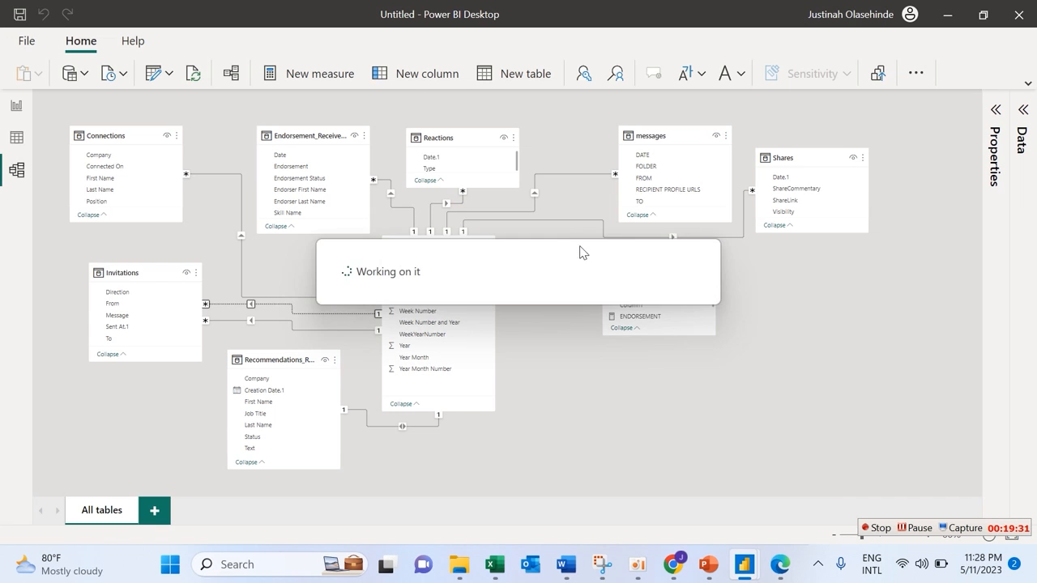
Try to relate the calendar's Date to the All Measure table directly in the model diagram.
left_click_drag(422, 265, 652, 319)
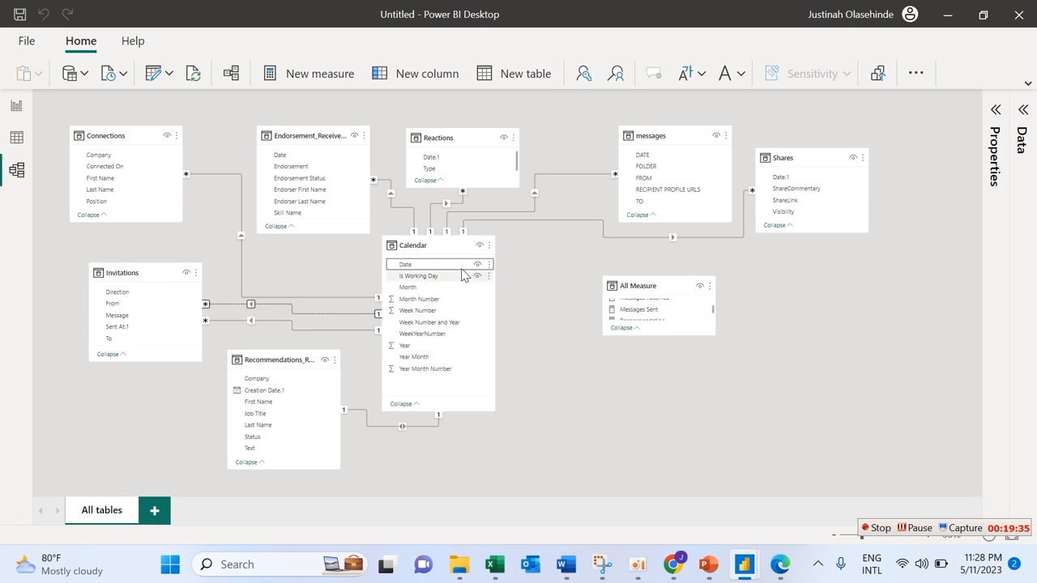
left_click_drag(452, 270, 630, 304)
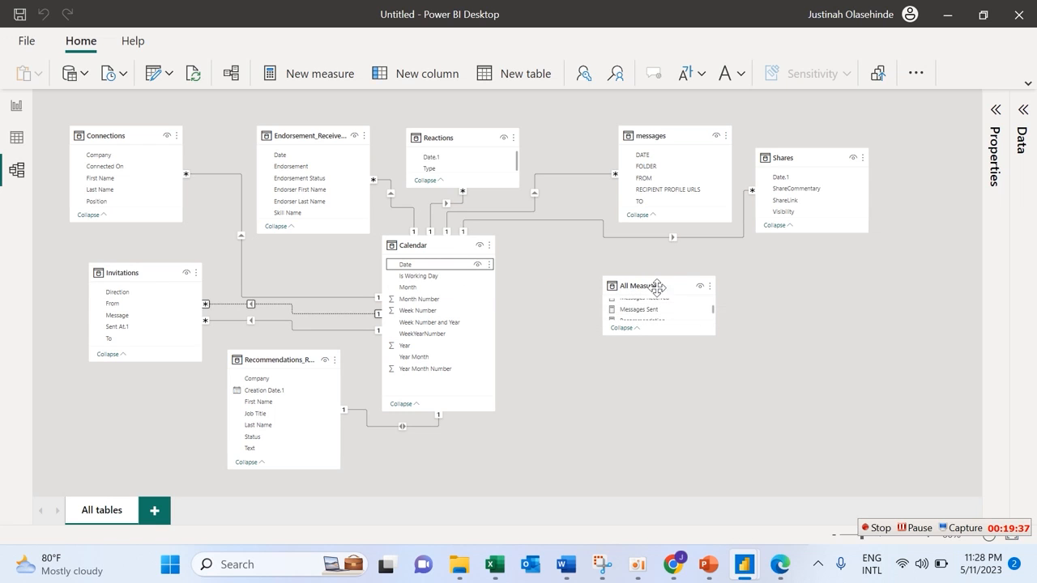
right_click(664, 285)
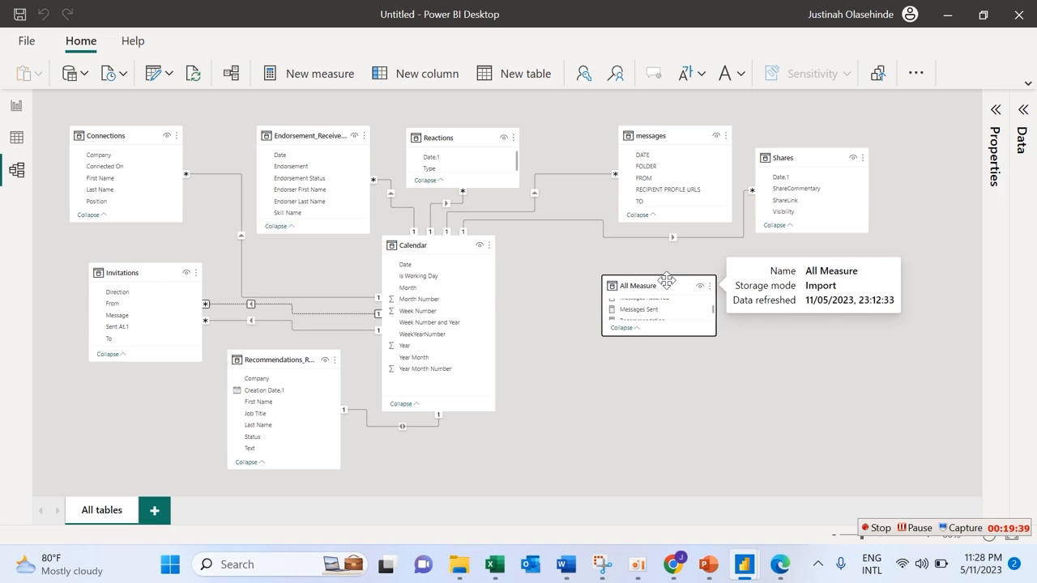
Open the list of model relationships and try to activate the one between Invitations Direction and Calendar Date.
left_click(706, 102)
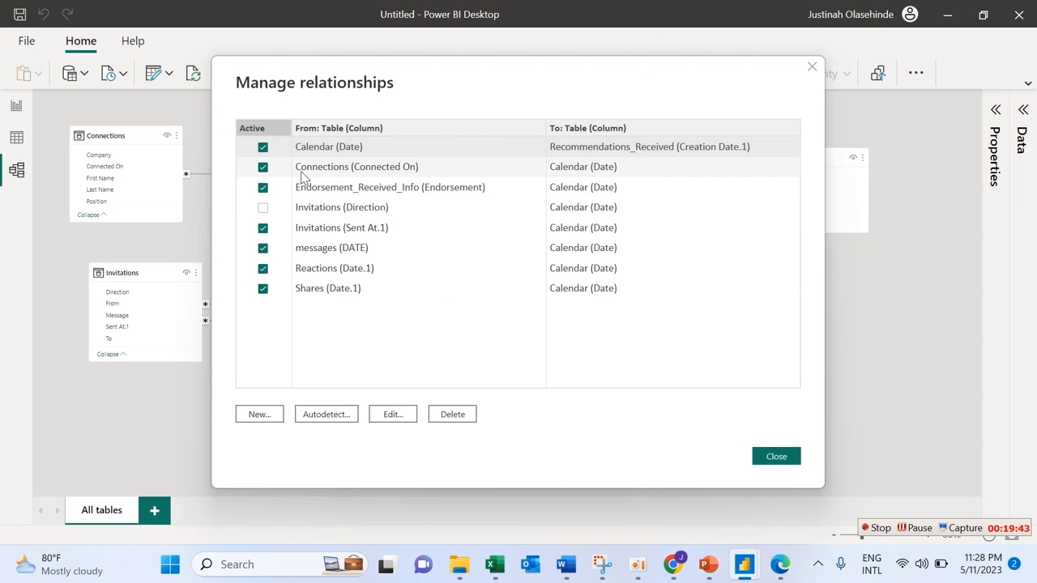
left_click(264, 211)
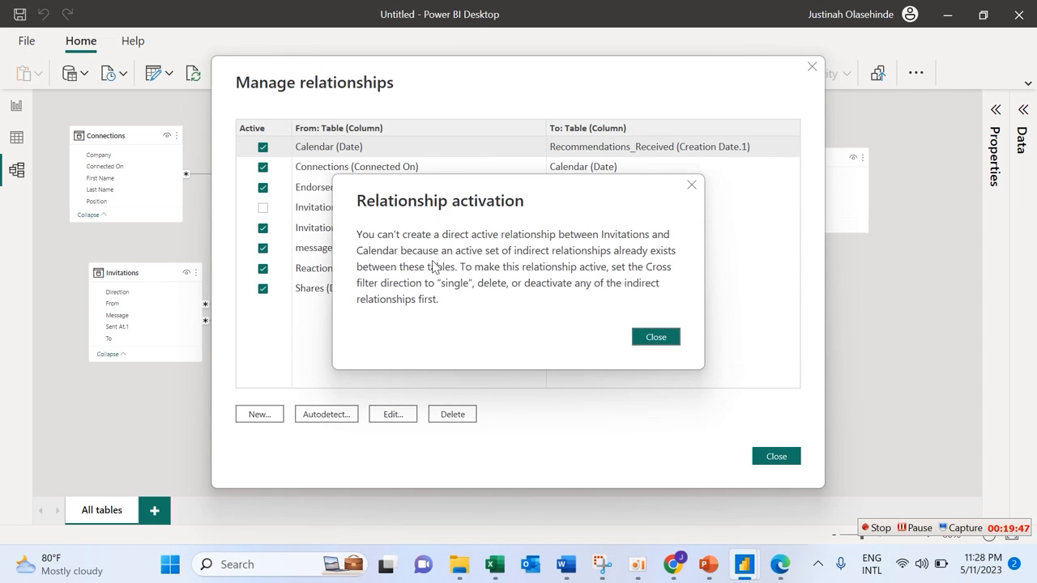
left_click(642, 336)
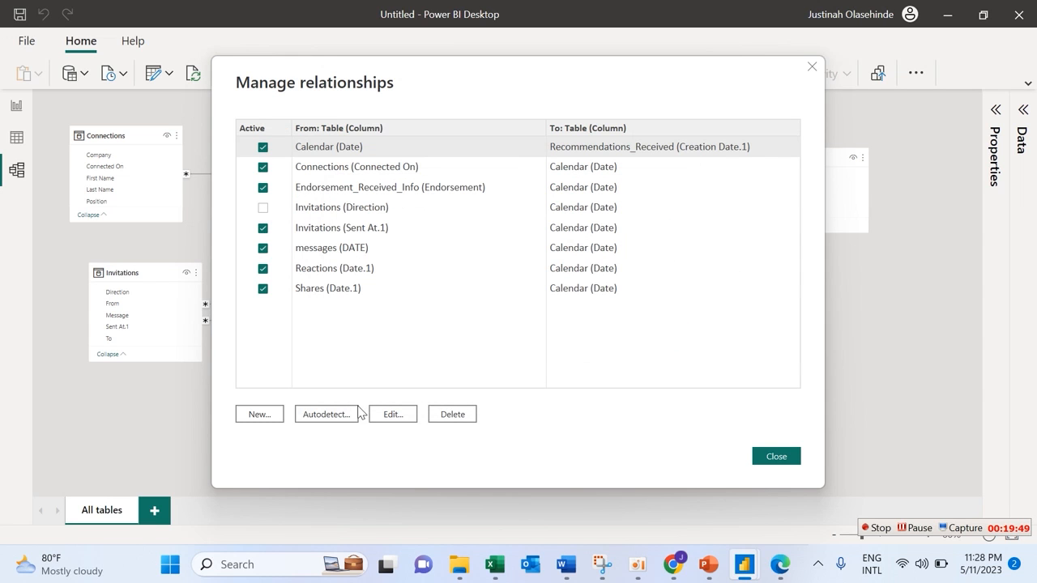
Create an active one-to-one relationship between All Measure's Column1 and the calendar's Date with cross filter direction Both, and close the relationship list.
left_click(259, 413)
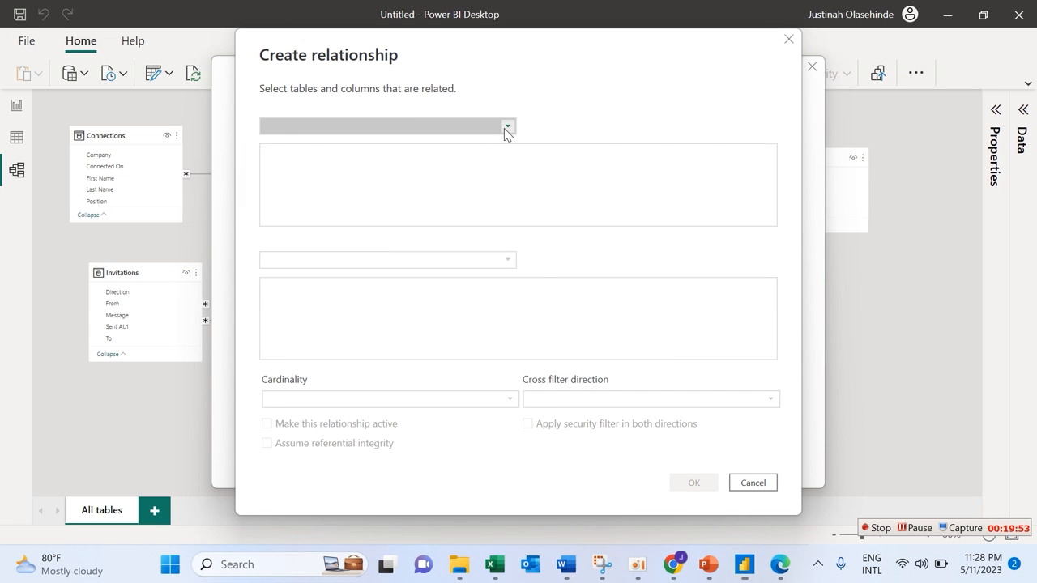
left_click(503, 131)
left_click(369, 146)
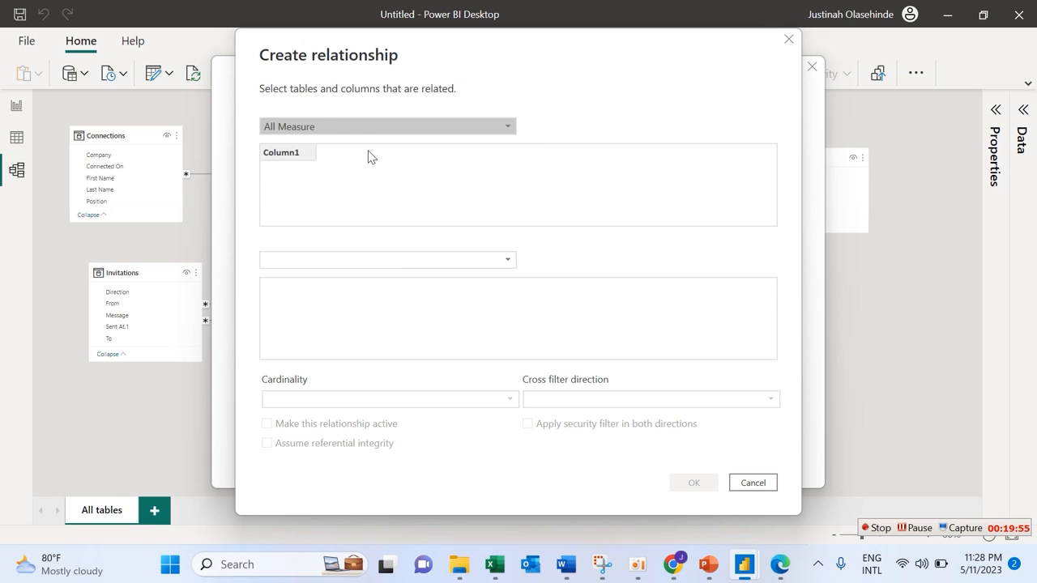
left_click(401, 261)
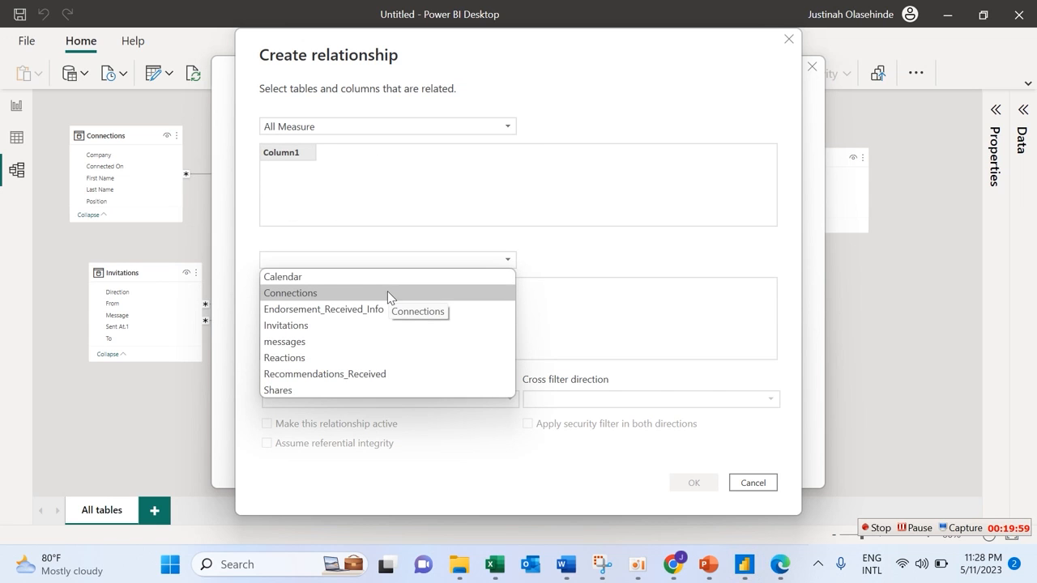
left_click(389, 294)
left_click(389, 263)
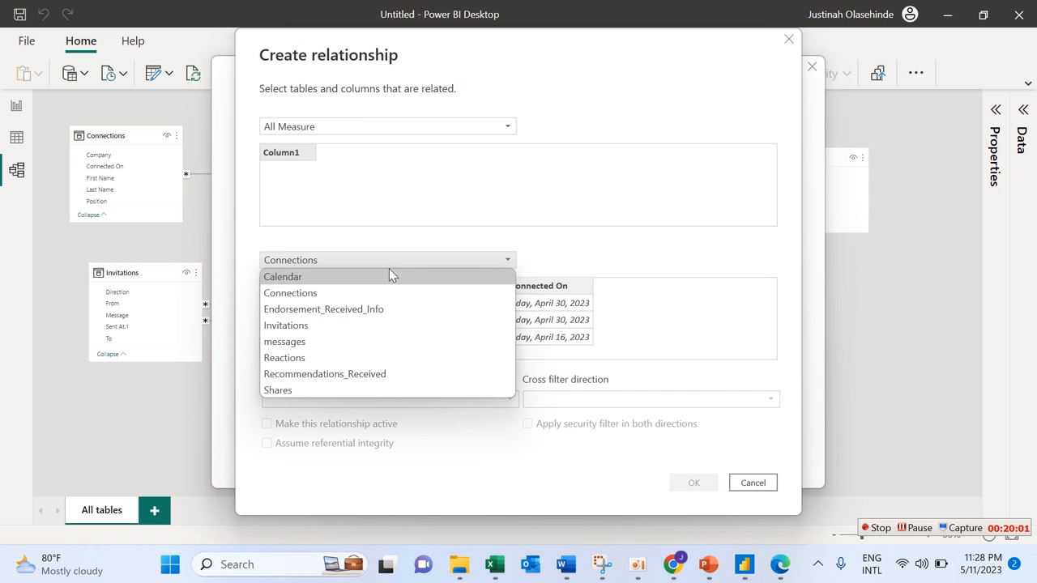
left_click(367, 276)
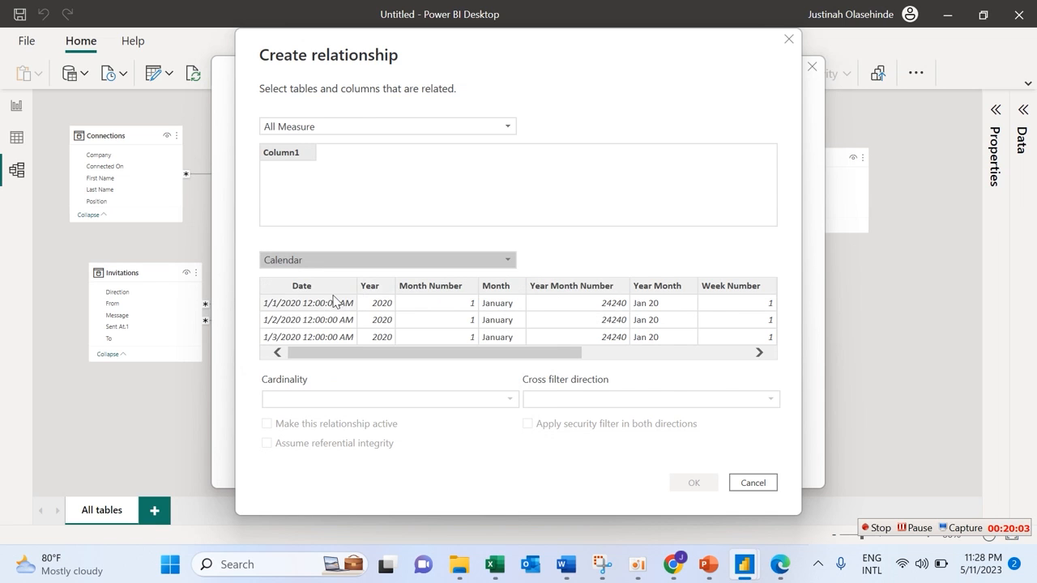
left_click(326, 290)
left_click(694, 483)
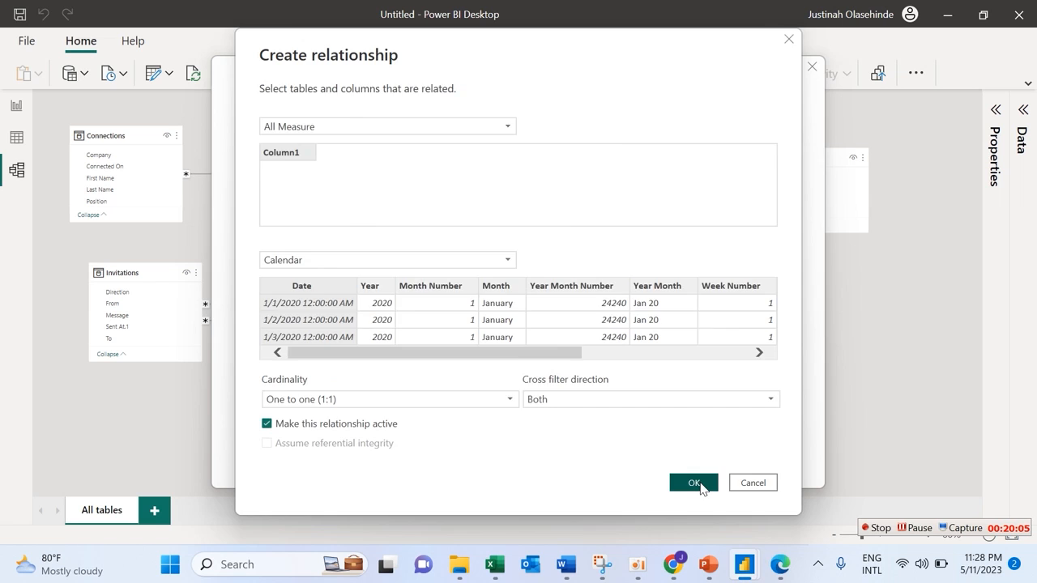
left_click(775, 458)
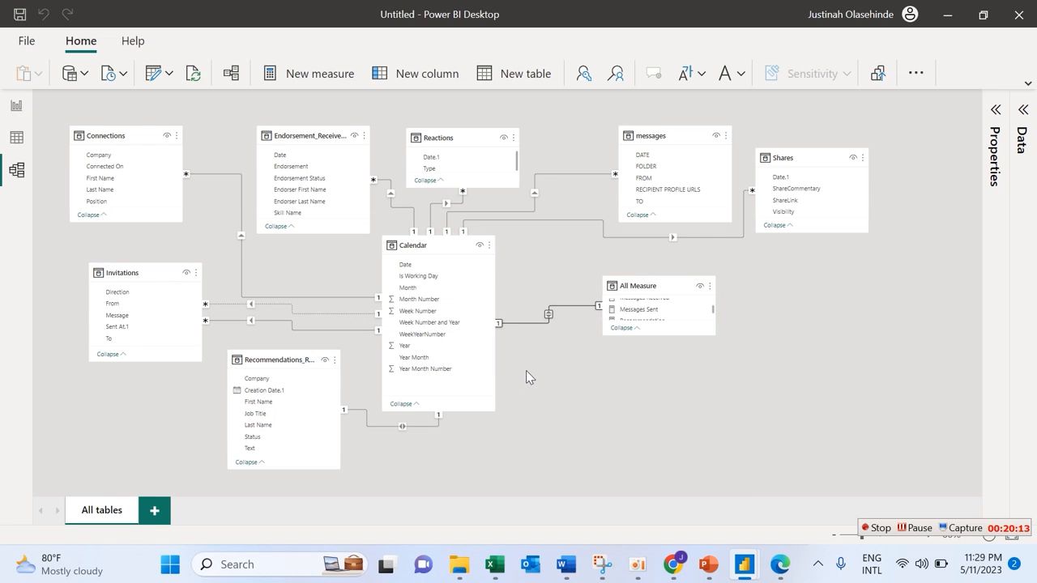
Switch to the report page and load Picture5 from the Downloads folder as the canvas background image.
left_click(17, 107)
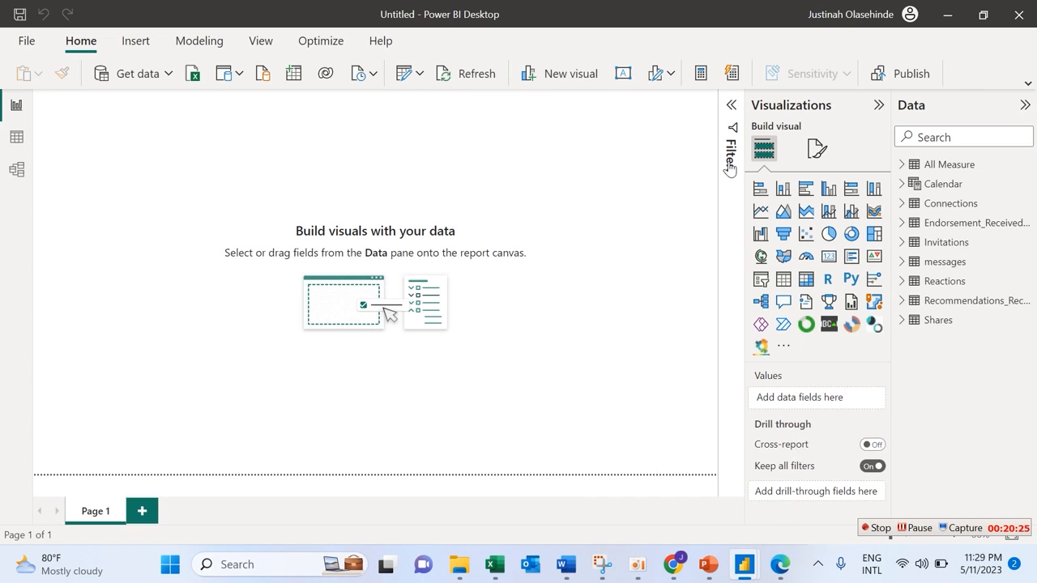
left_click(810, 152)
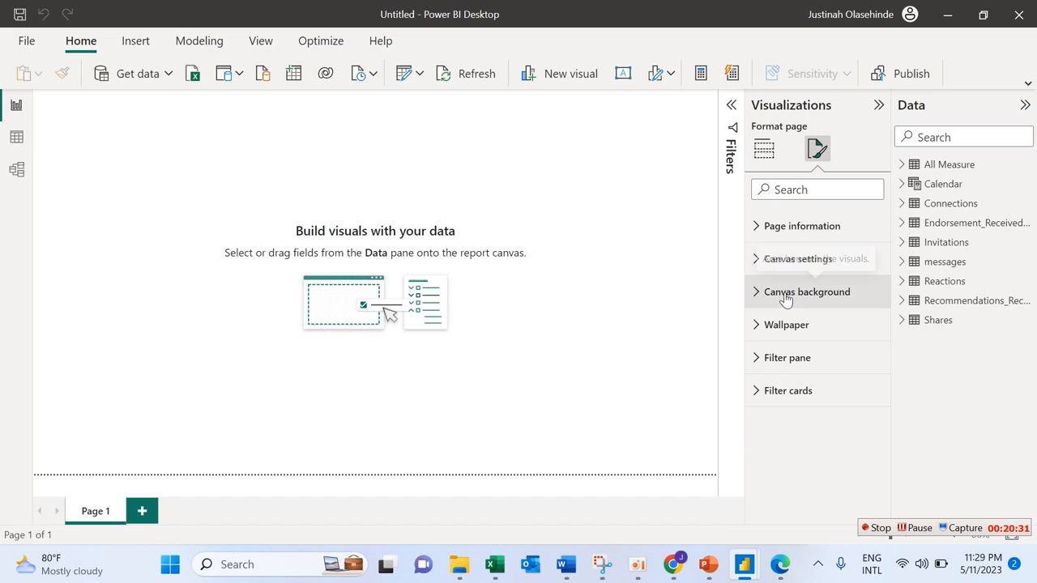
left_click(785, 297)
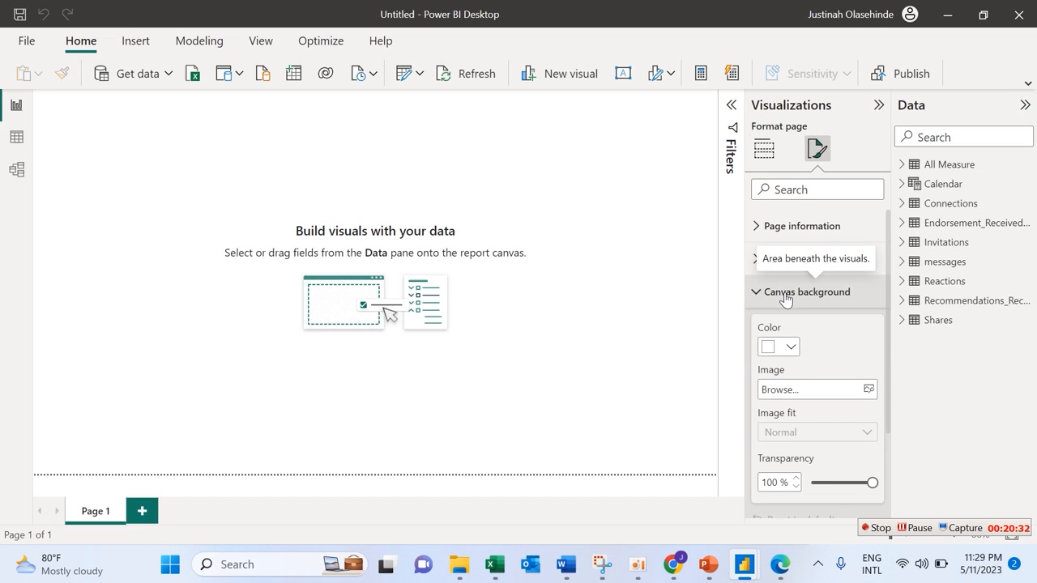
left_click(869, 391)
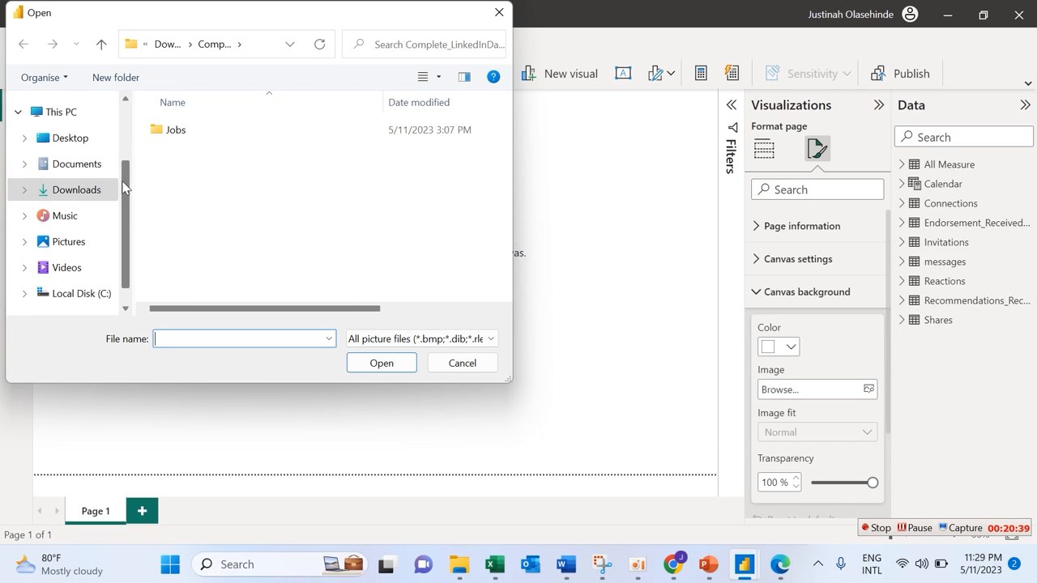
scroll(123, 192, "down", 1)
scroll(120, 212, "up", 3)
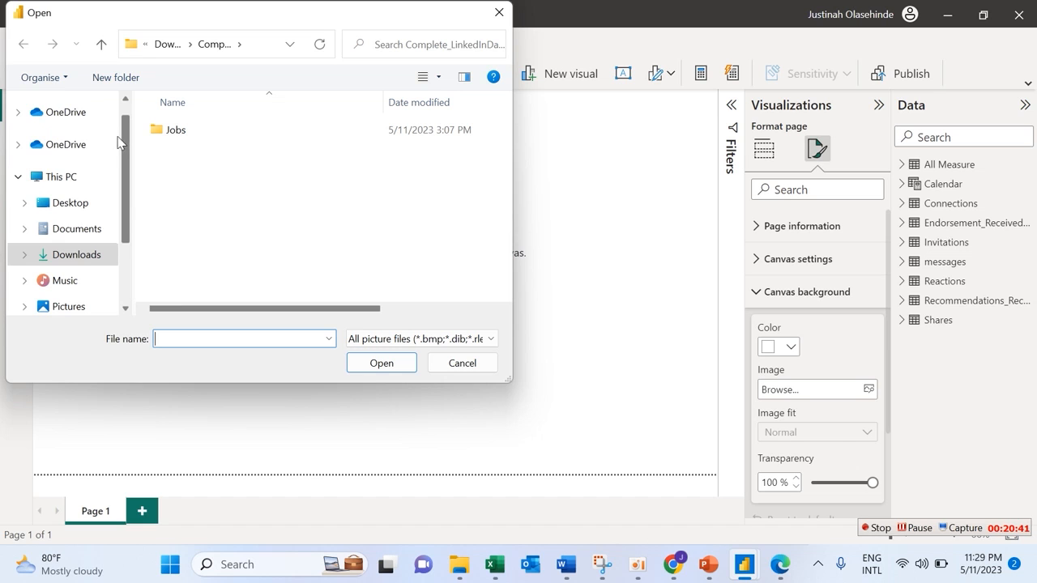
left_click(102, 252)
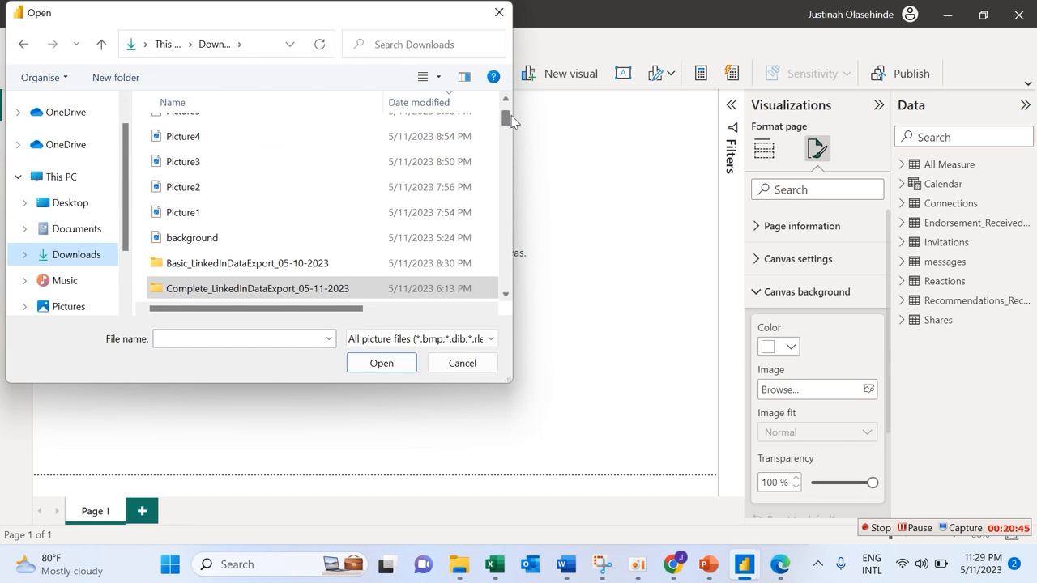
scroll(512, 120, "up", 2)
left_click(218, 185)
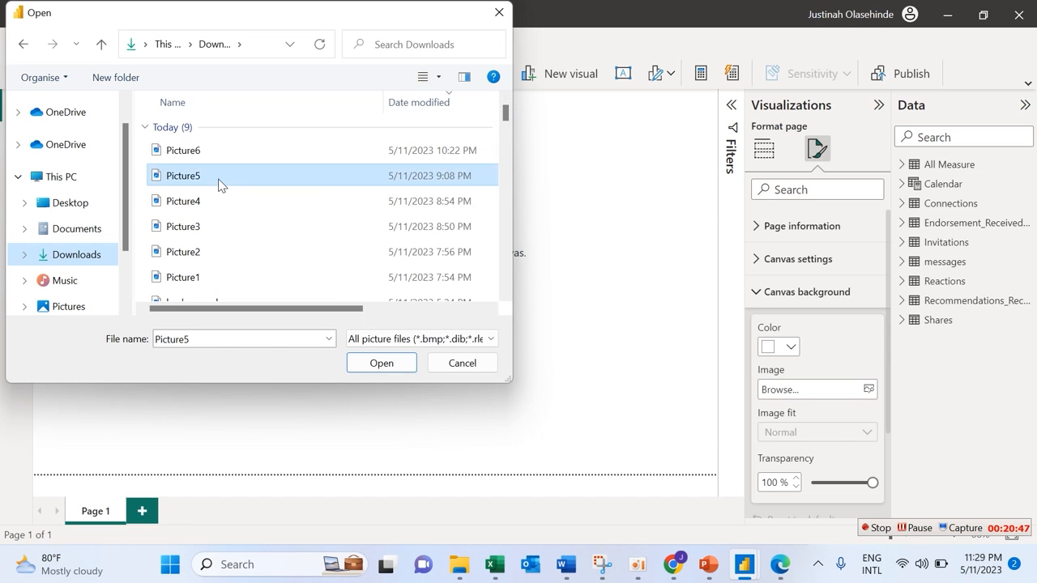
left_click(378, 362)
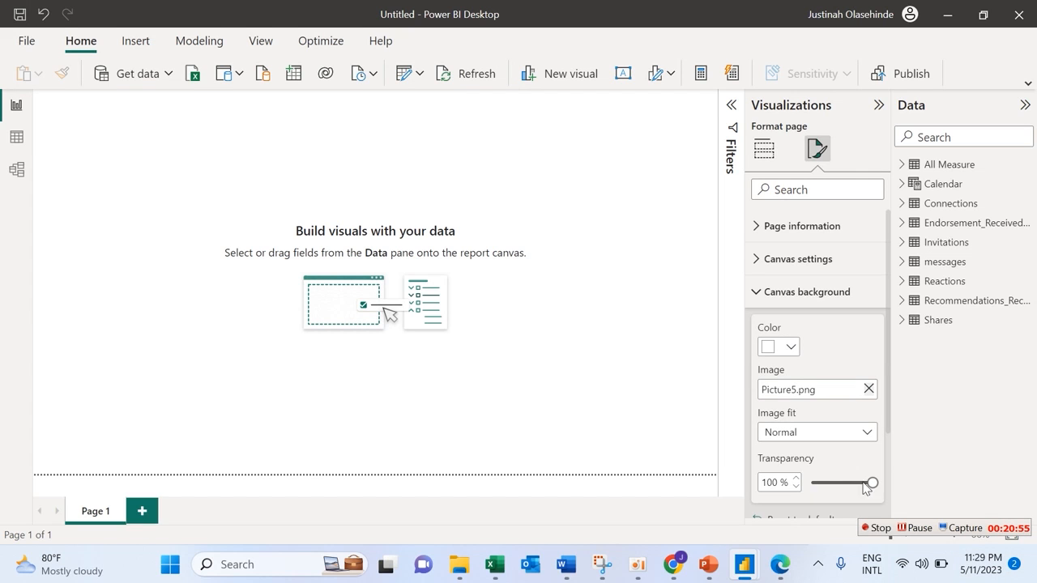
Set the canvas background's transparency to 0% and its image fit to Fit.
left_click_drag(866, 483, 808, 492)
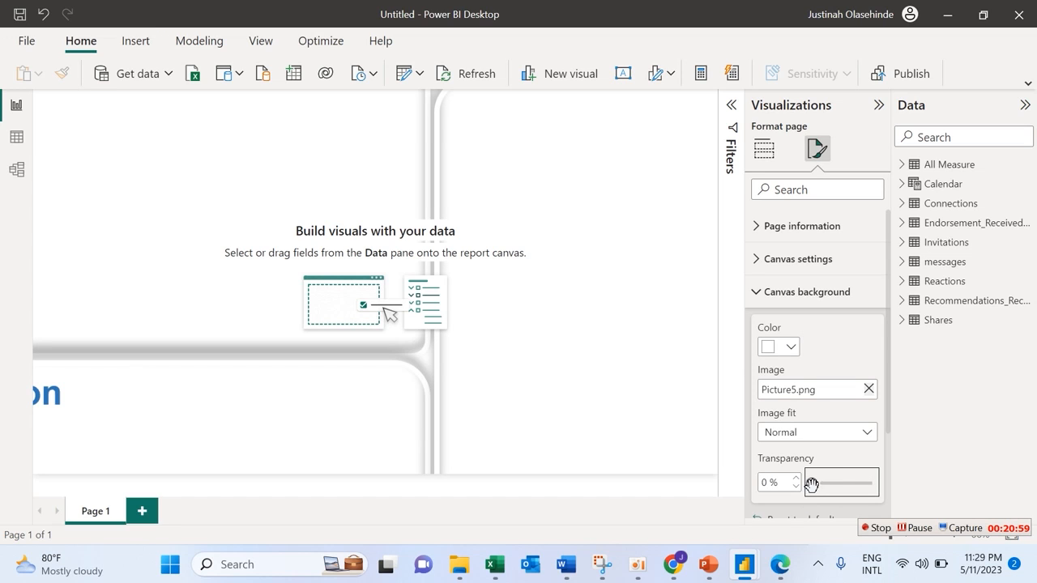
left_click(867, 433)
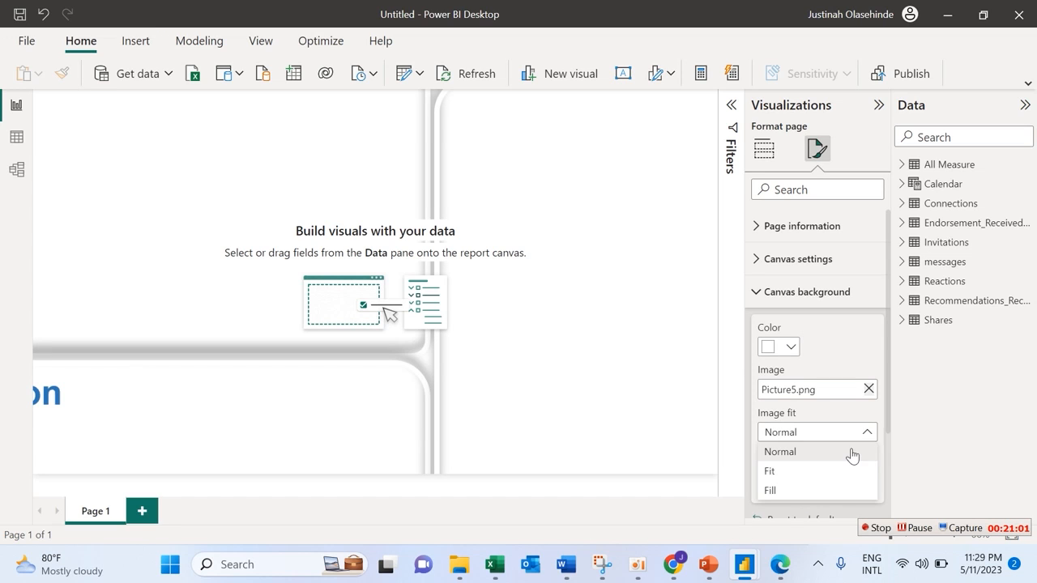
left_click(829, 473)
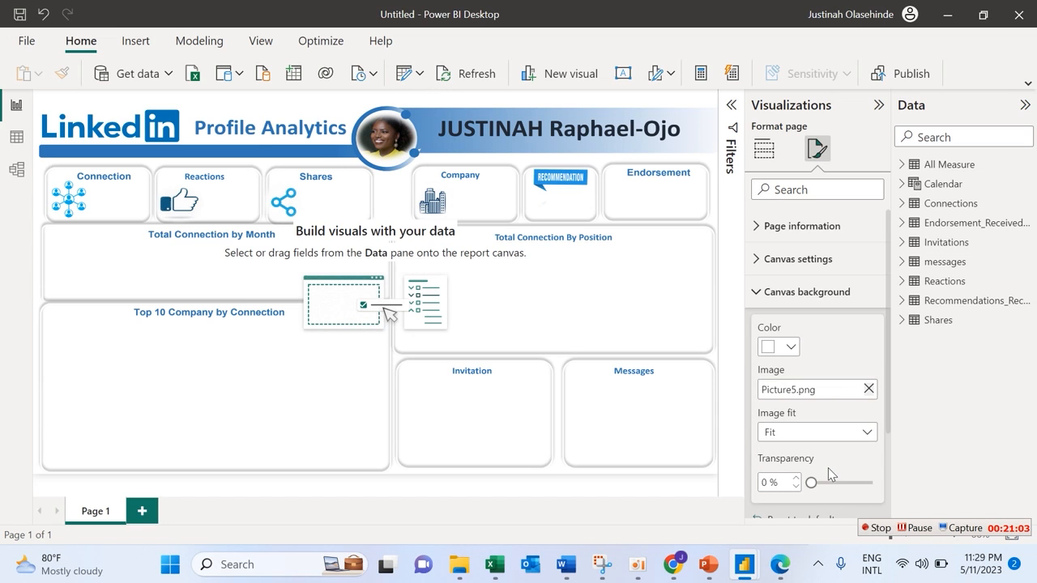
left_click(430, 478)
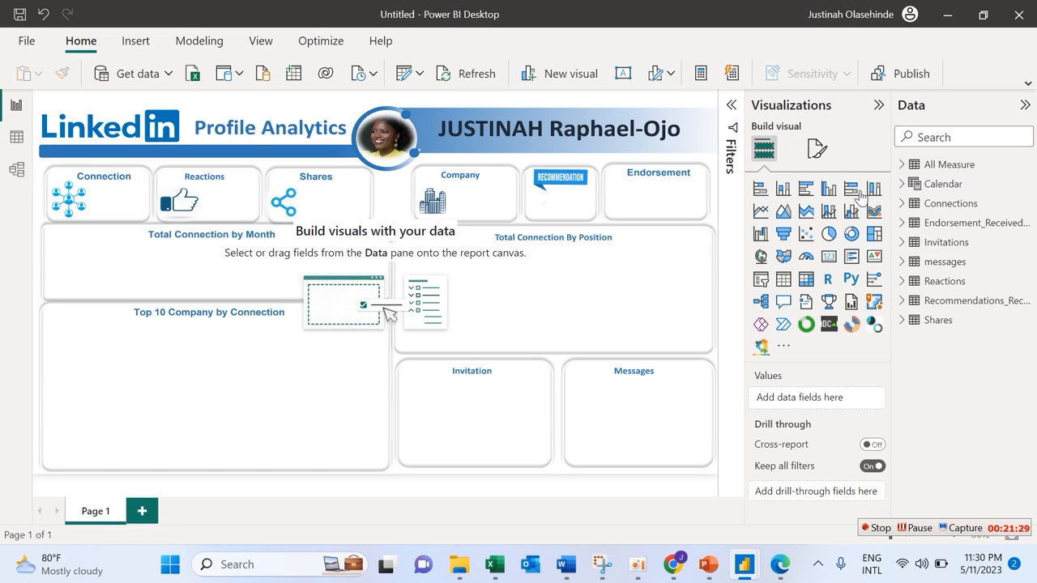
Add a card visual showing the Total connetion measure from All Measure, move it onto the open canvas area and shrink it.
left_click(829, 258)
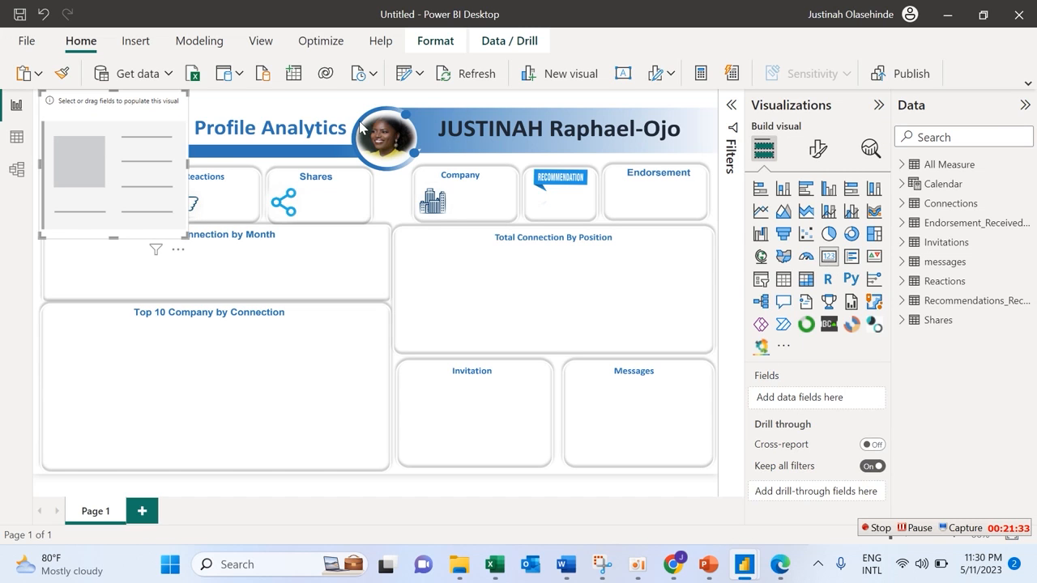
left_click_drag(139, 98, 351, 304)
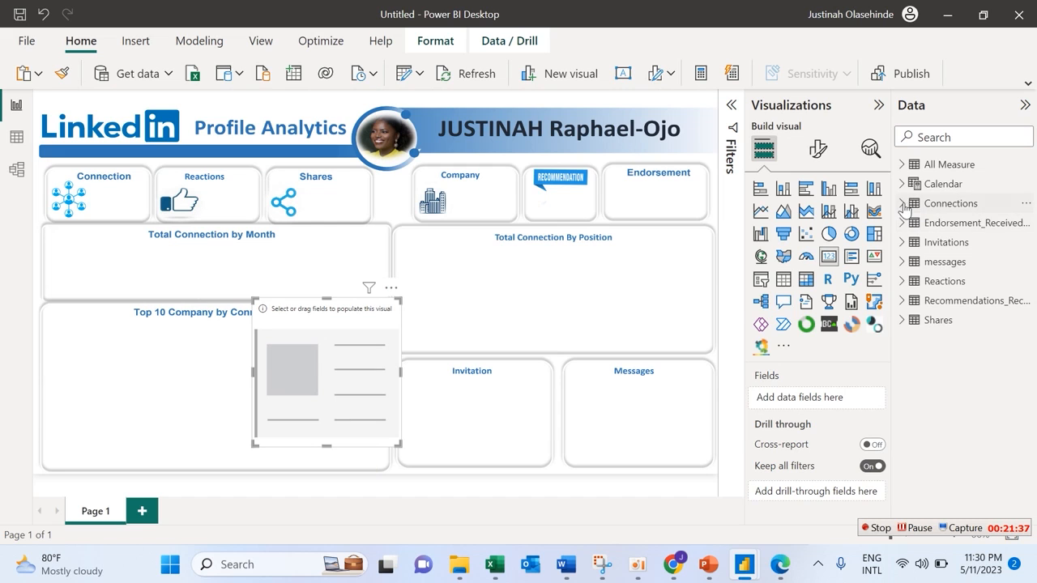
left_click(903, 165)
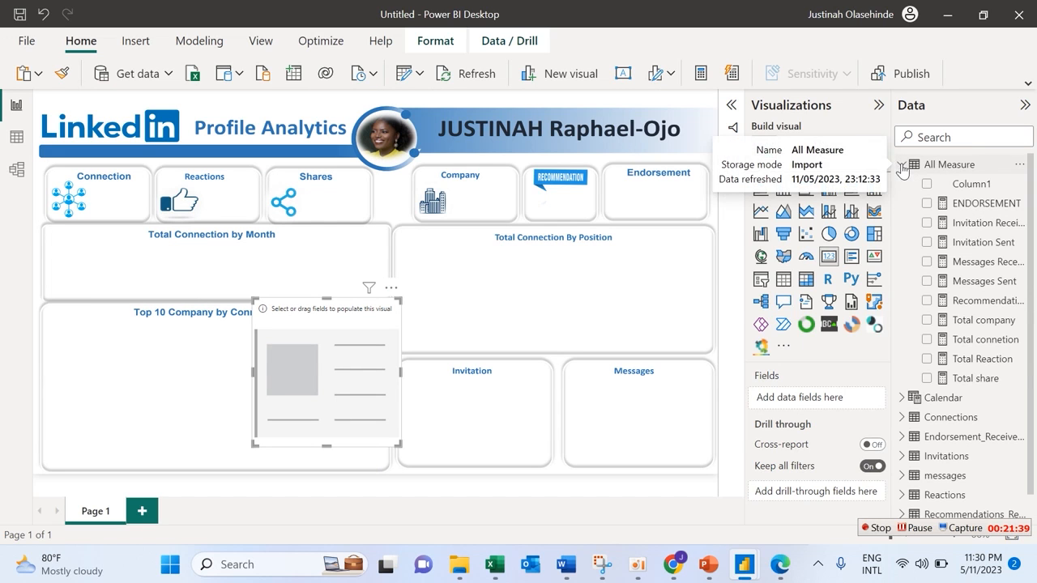
left_click(926, 340)
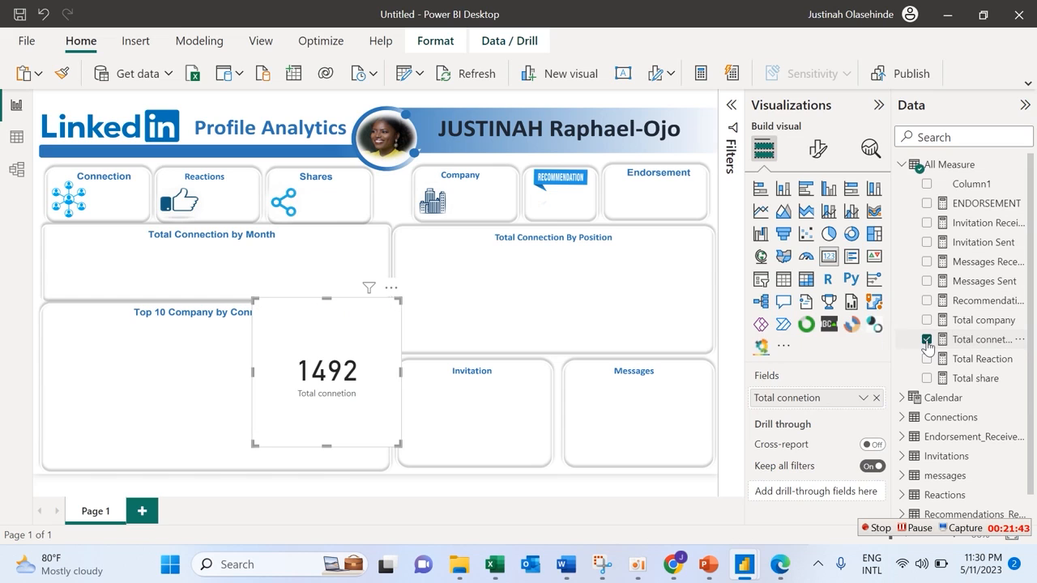
left_click_drag(400, 445, 370, 366)
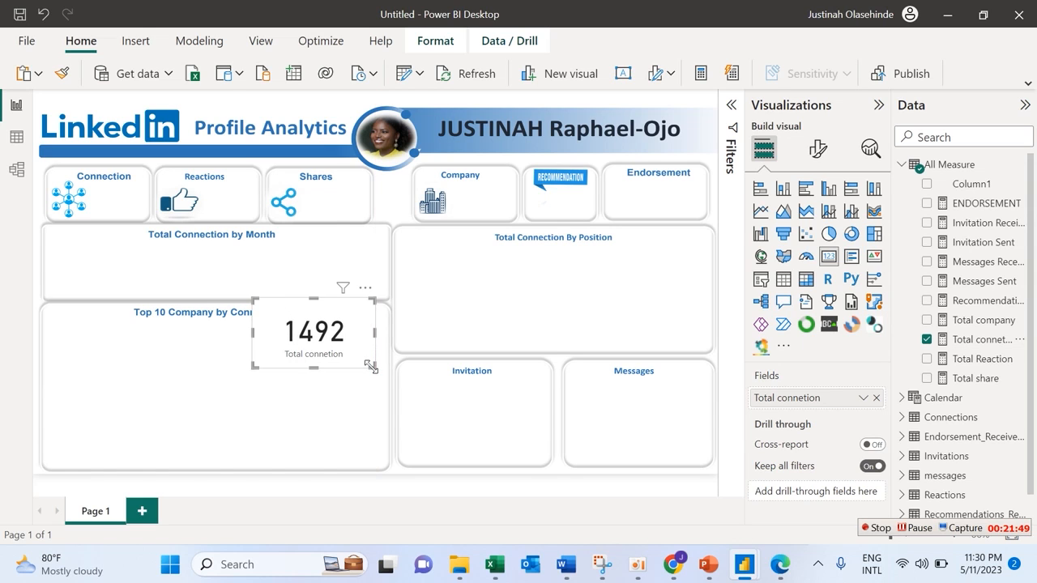
Turn off the card's category label and set its callout value font to Segoe UI Bold.
left_click(820, 150)
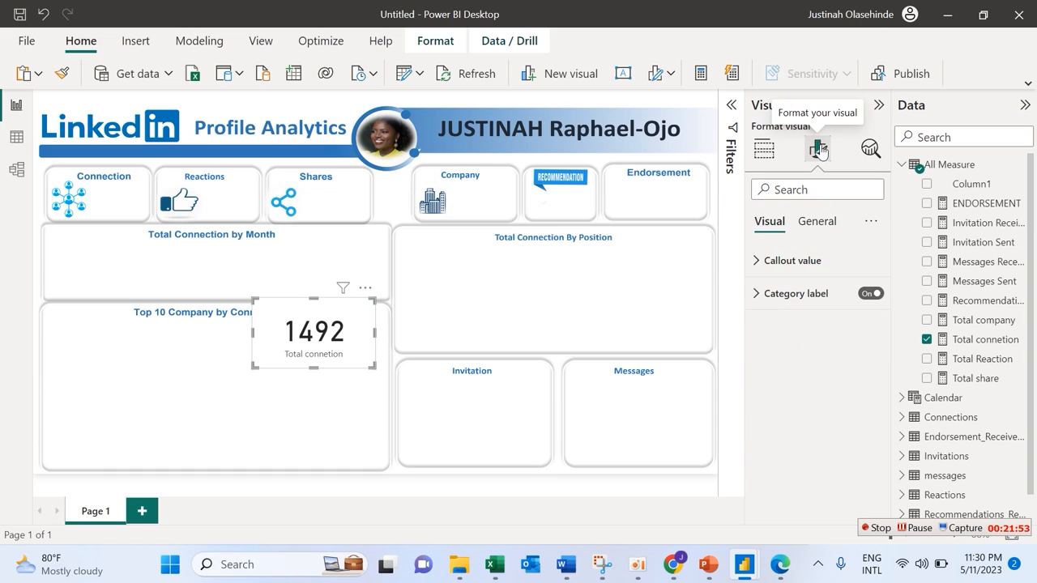
left_click(868, 295)
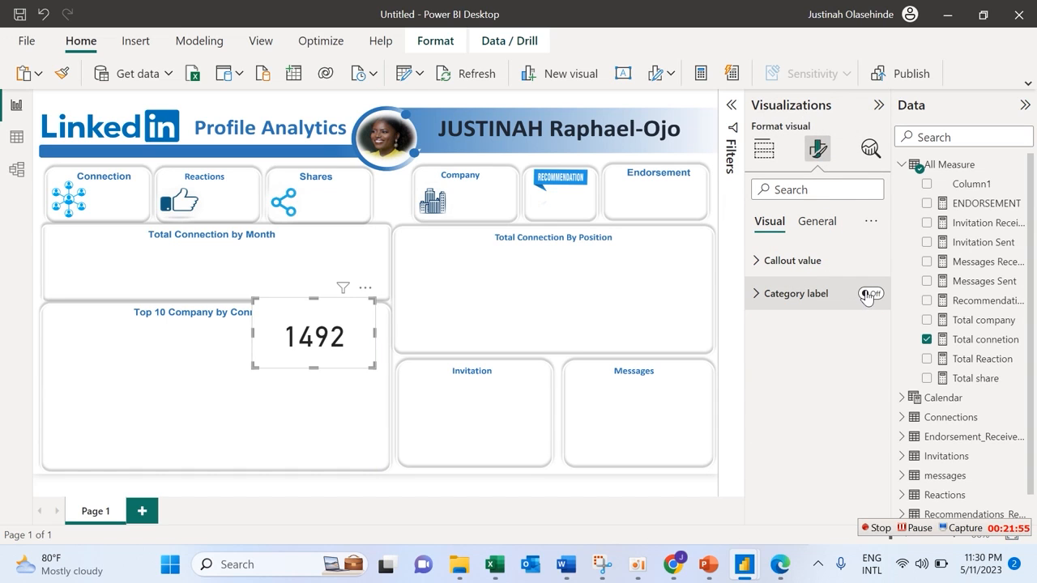
left_click(813, 262)
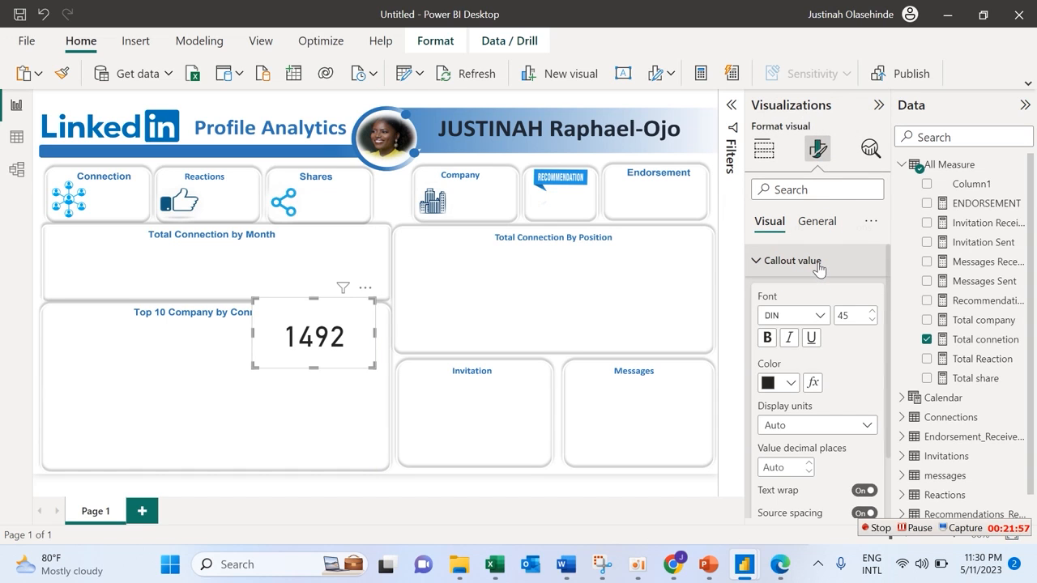
left_click(817, 321)
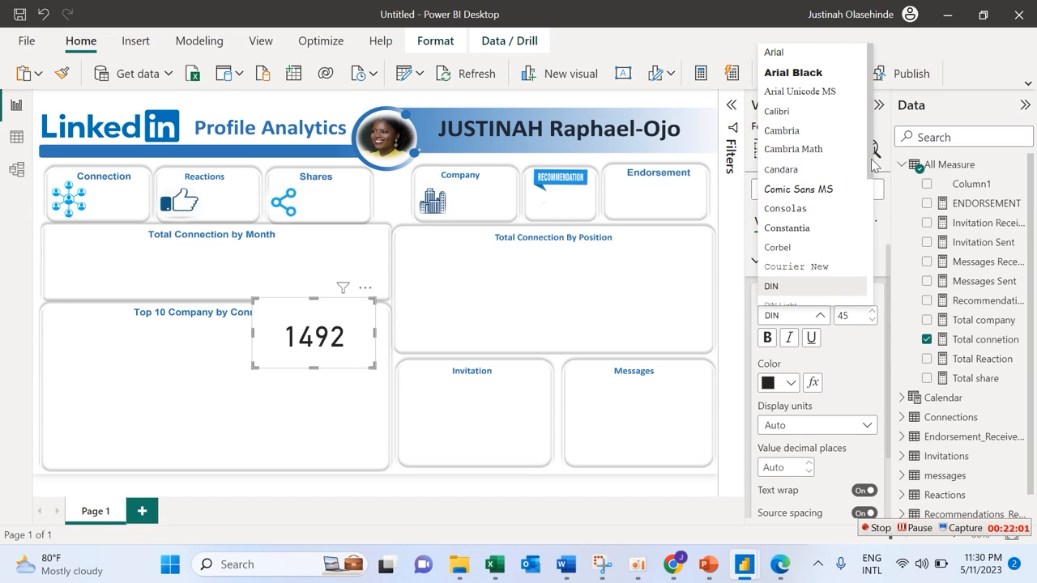
left_click_drag(872, 165, 876, 266)
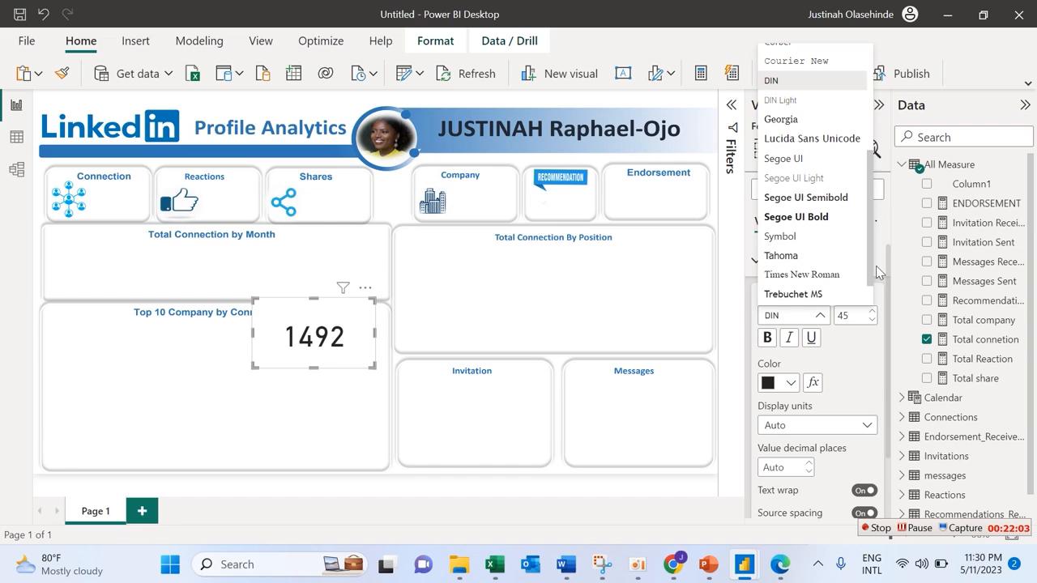
left_click(829, 215)
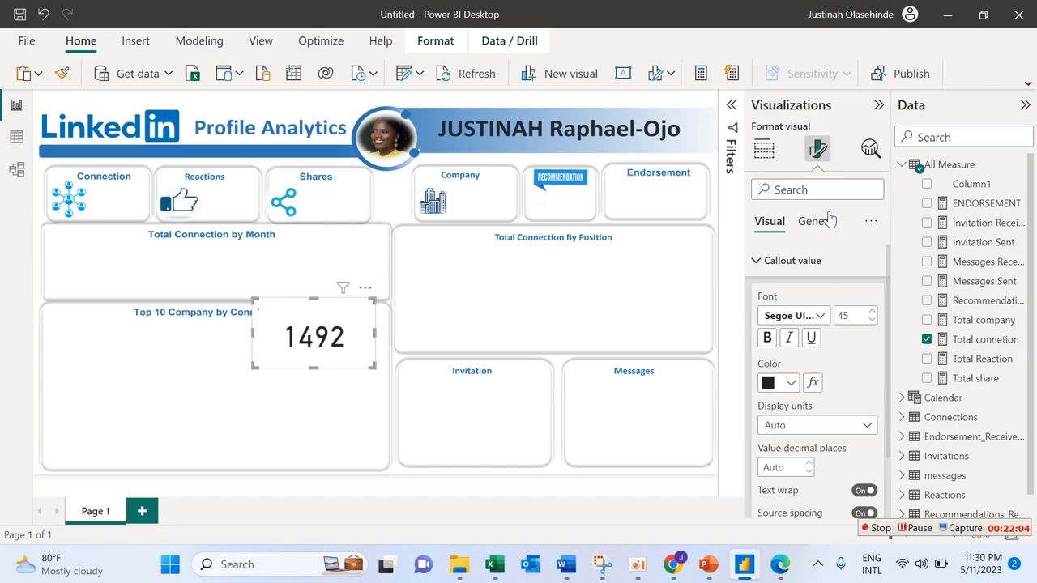
Colour the card's callout value dark blue and set its font size to 25.
left_click(790, 383)
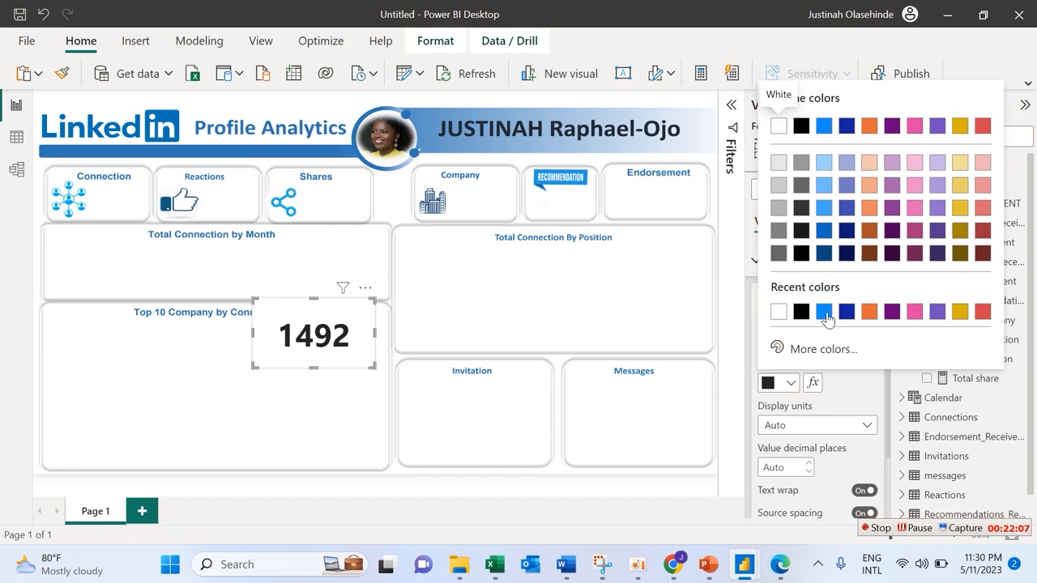
left_click(824, 255)
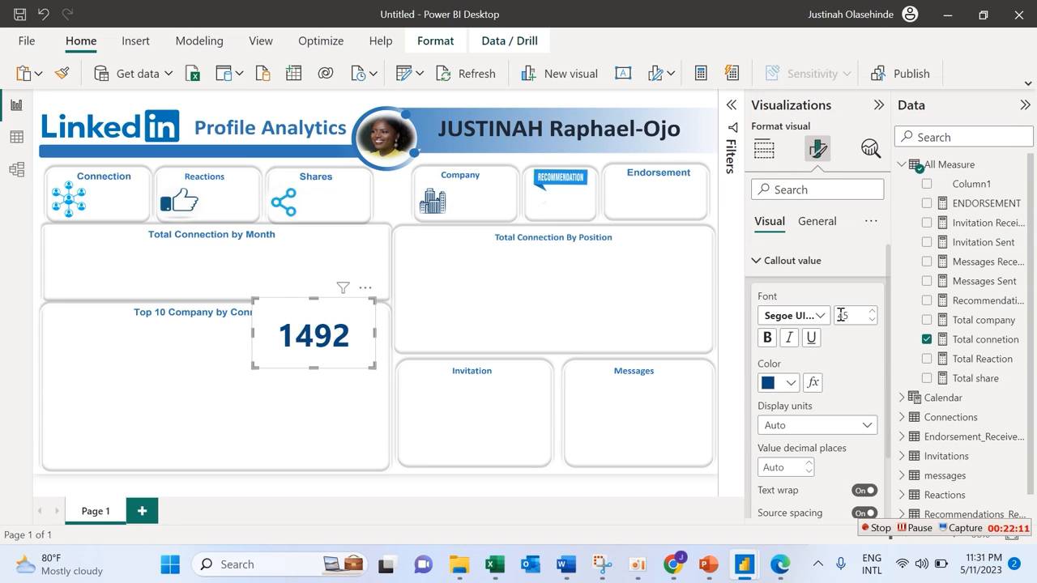
left_click(871, 320)
left_click(872, 320)
left_click(872, 320)
left_click(871, 320)
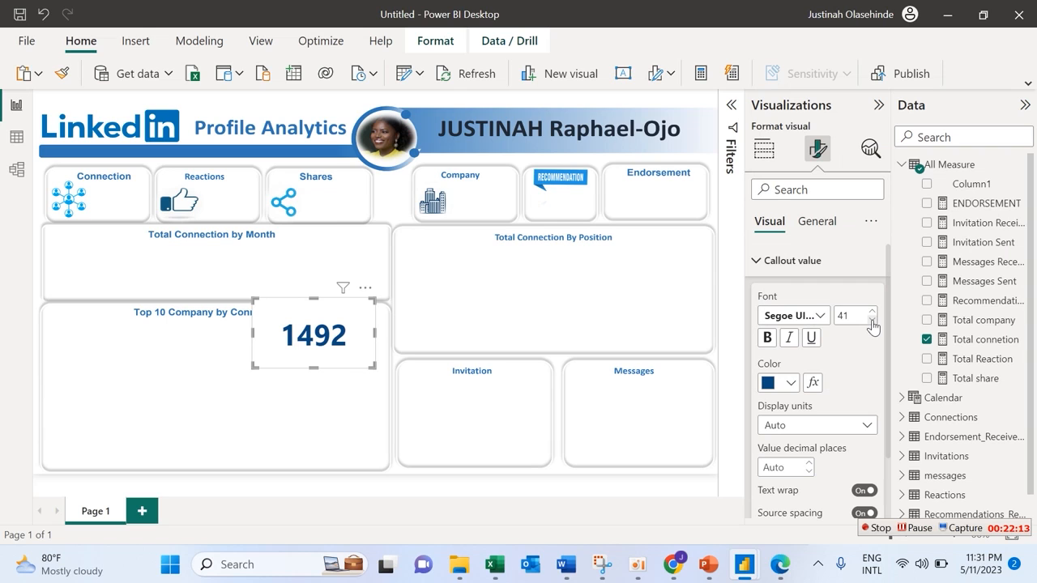
left_click(872, 321)
left_click(873, 320)
left_click(873, 321)
left_click(873, 321)
double_click(846, 316)
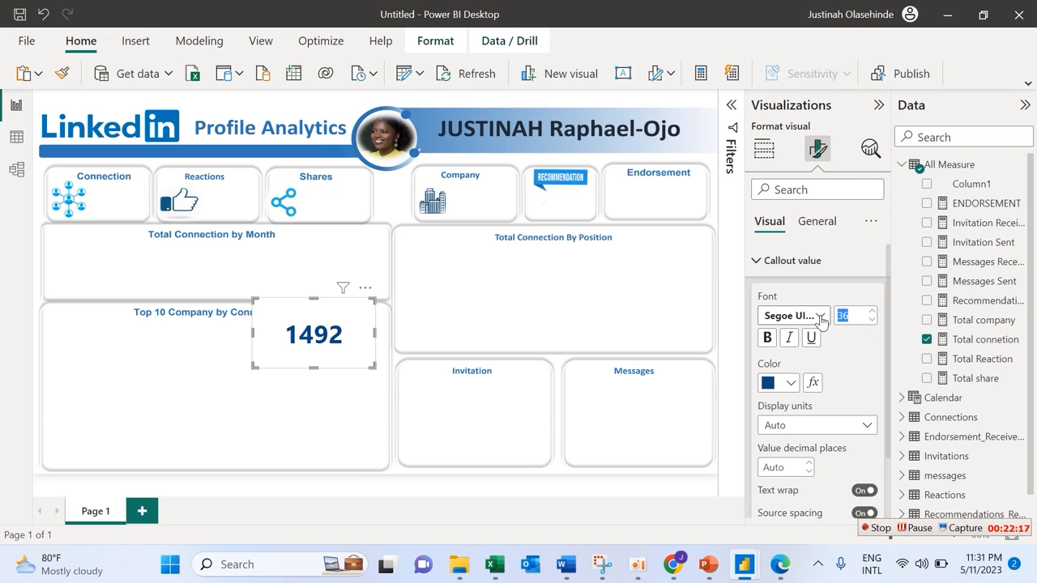
type("20")
key("BackSpace")
type("5")
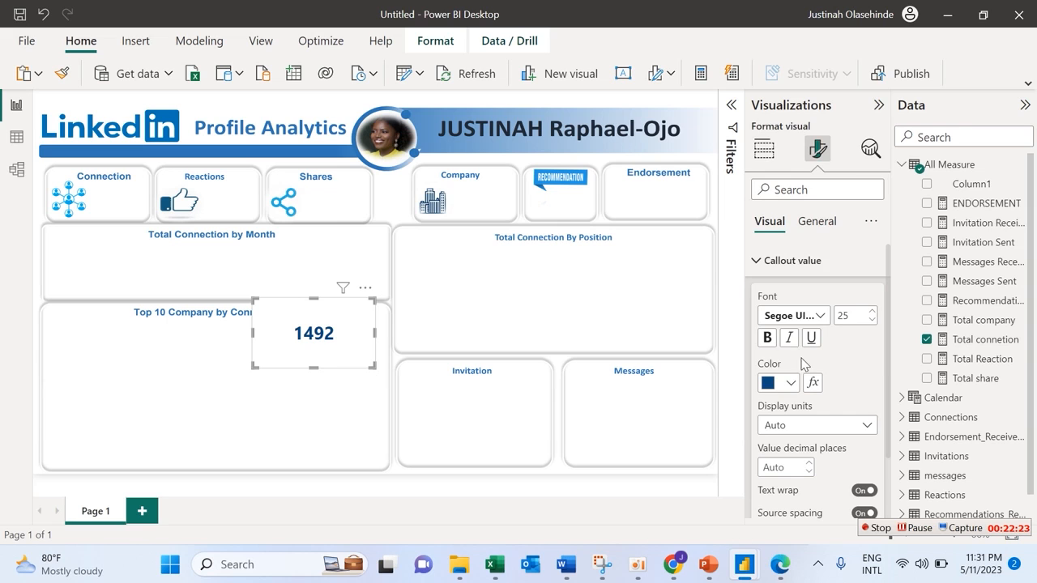
Recolour the card's callout value to the next lighter shade of the theme blue.
left_click(793, 383)
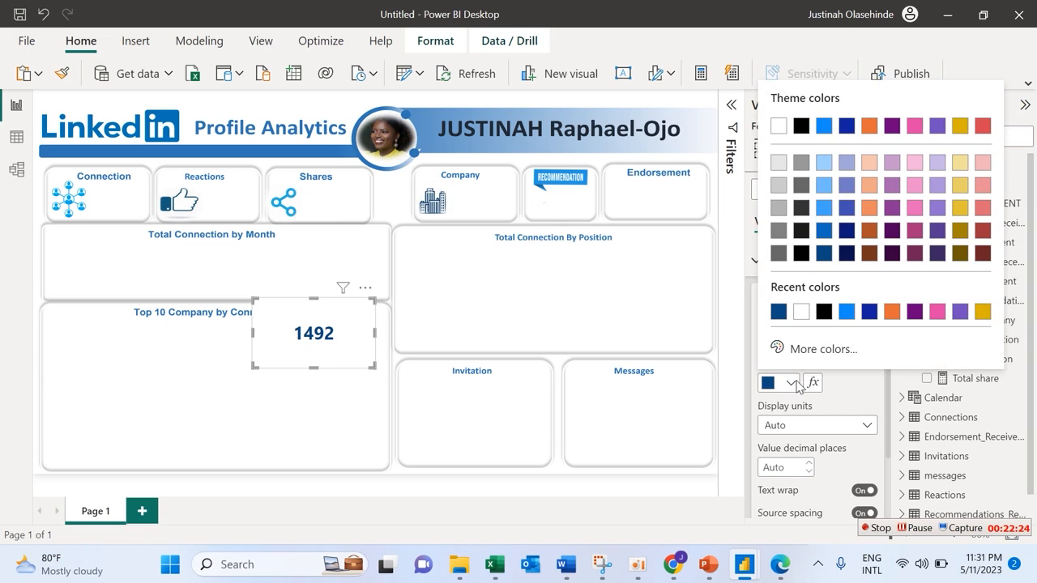
left_click(824, 231)
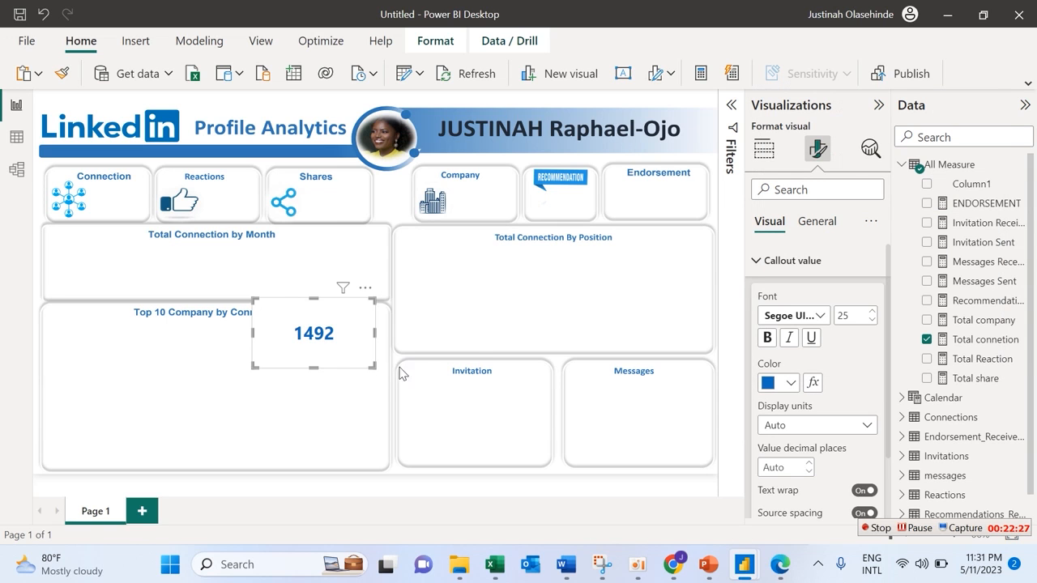
left_click(758, 262)
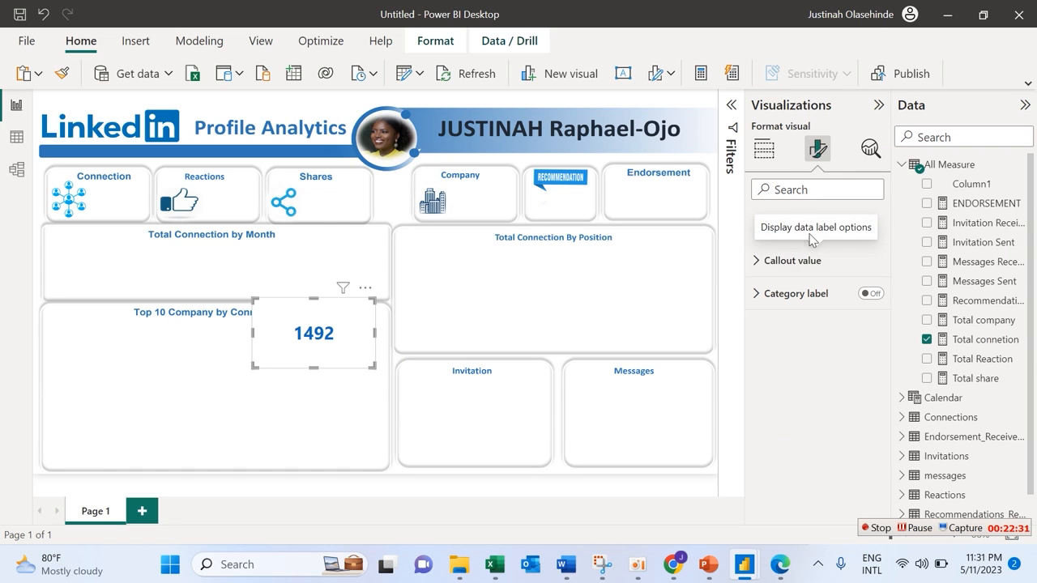
Turn off the card's background and place the card in the Connection box beside its icon.
left_click(820, 221)
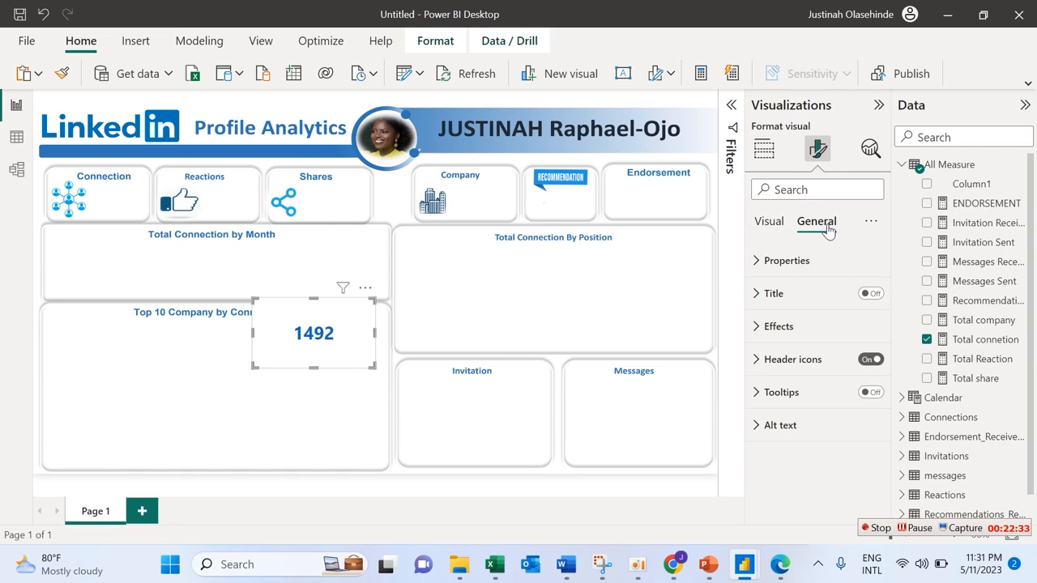
left_click(800, 332)
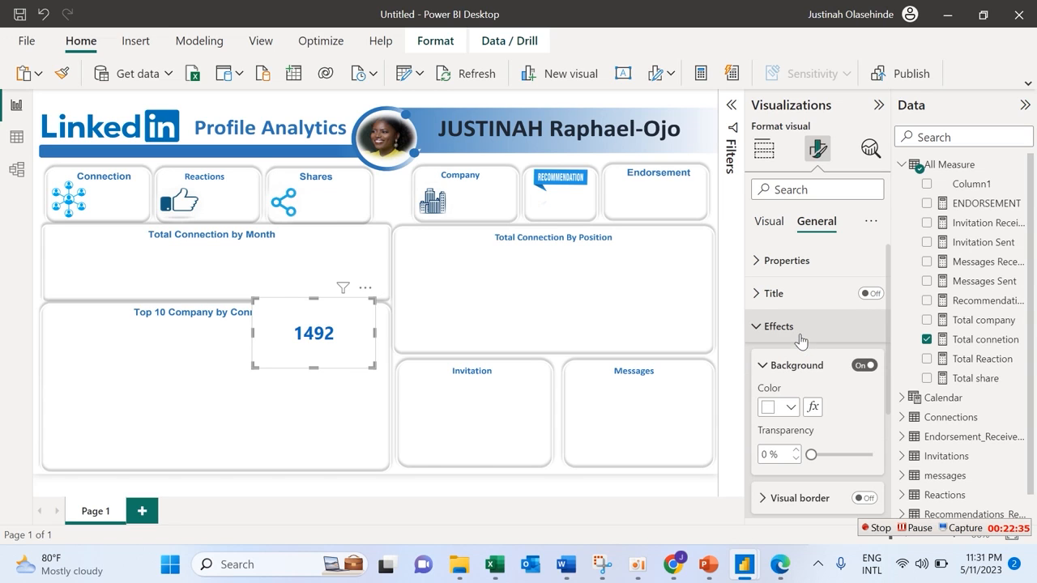
left_click(863, 365)
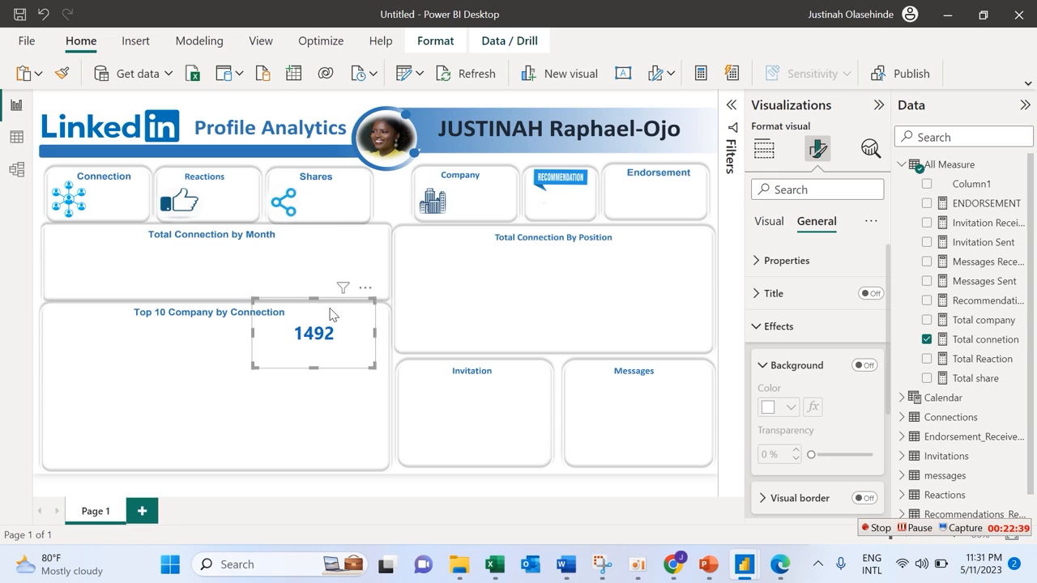
left_click_drag(328, 312, 121, 179)
mouse_move(165, 236)
left_mouse_down()
mouse_move(153, 228)
mouse_move(166, 234)
left_mouse_up()
left_click(195, 284)
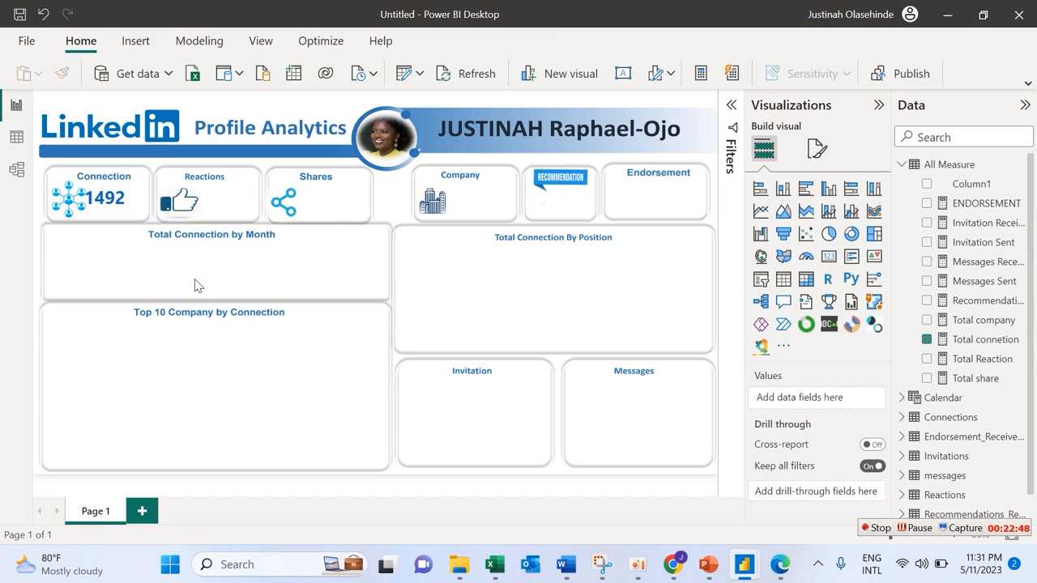
Shrink the Total connetion card and position it in the Connection box beside the network icon.
left_click(129, 213)
left_click_drag(159, 225, 165, 224)
left_click(143, 255)
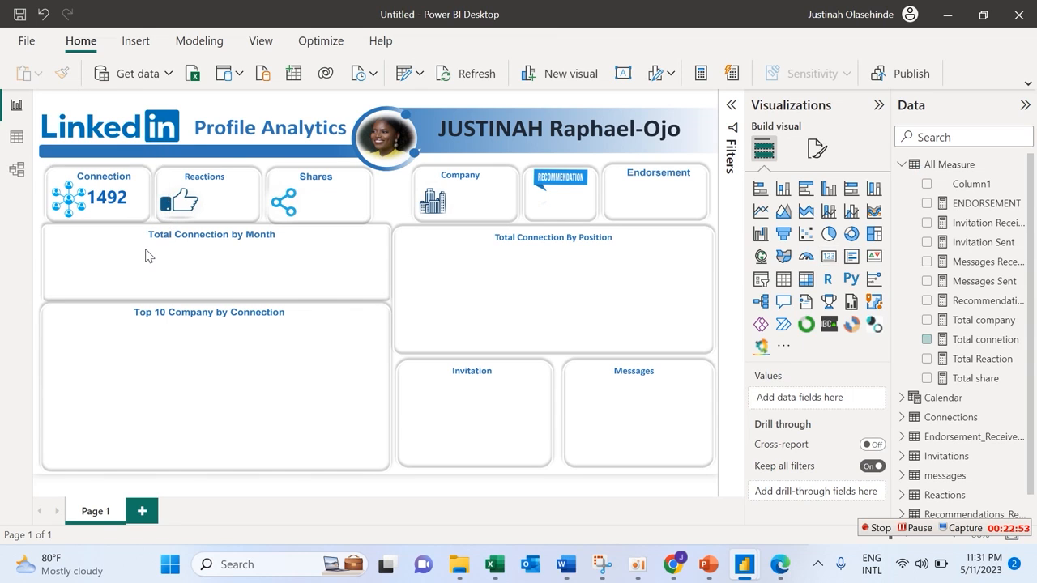
left_click(114, 201)
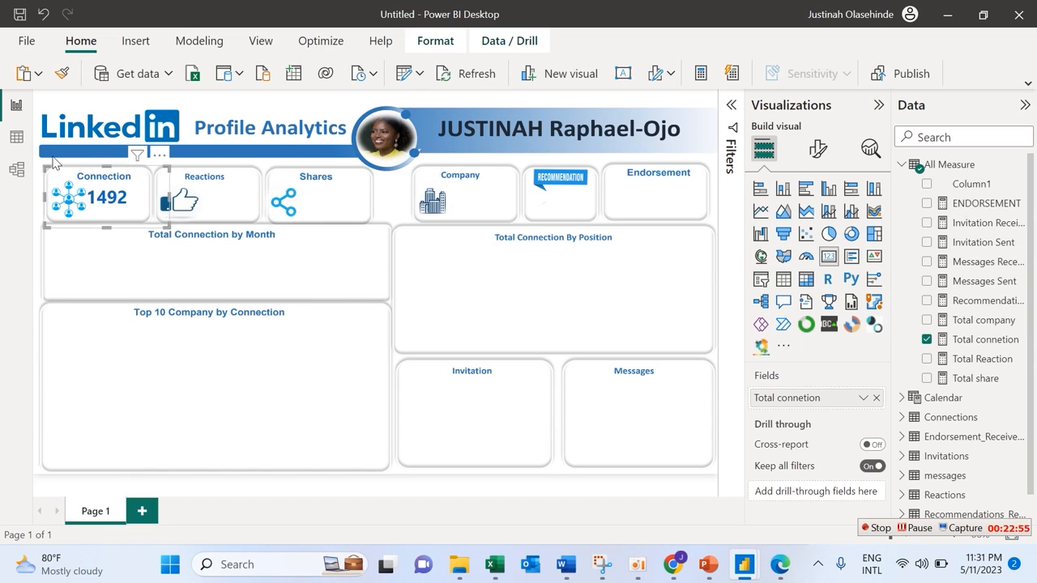
left_click_drag(44, 166, 81, 185)
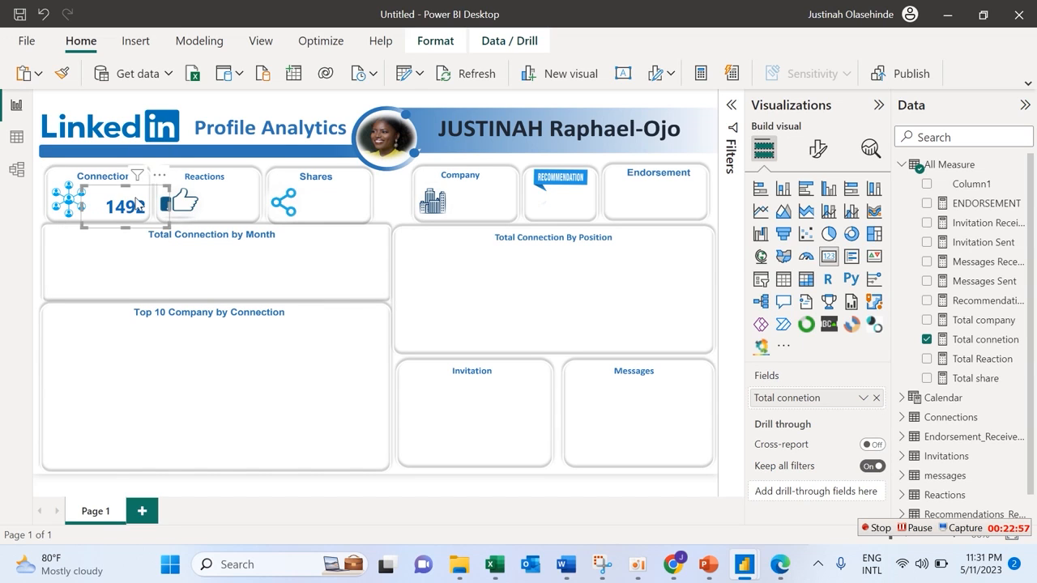
mouse_move(137, 204)
left_mouse_down()
mouse_move(124, 197)
mouse_move(145, 212)
left_mouse_up()
left_click(139, 261)
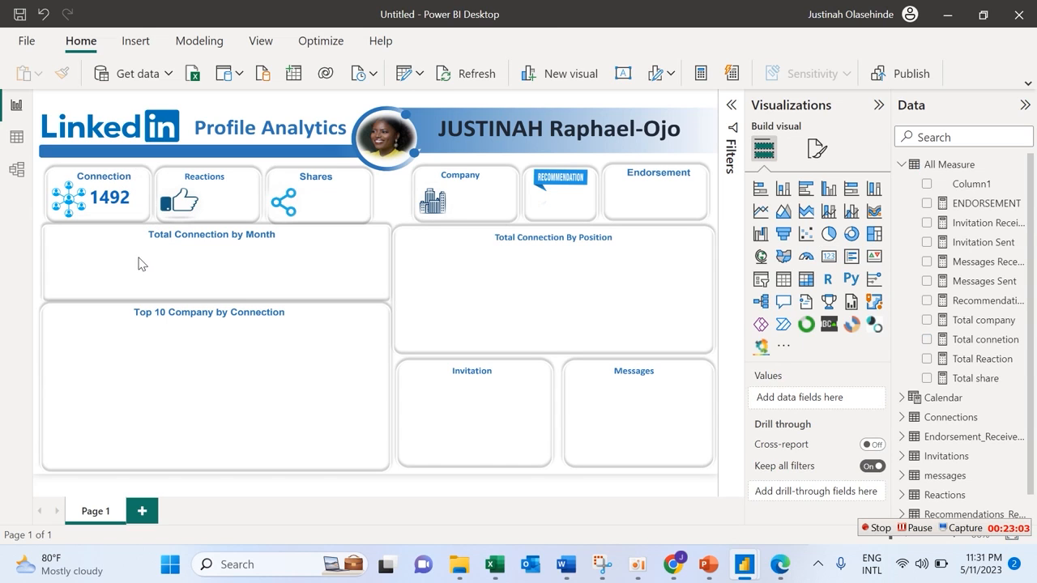
left_click(130, 213)
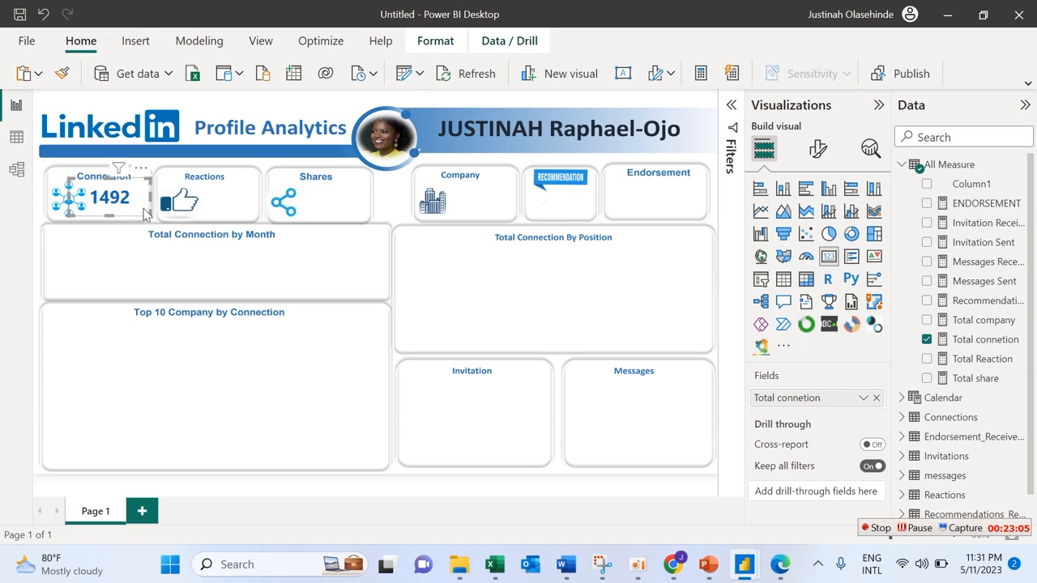
left_click_drag(142, 211, 144, 211)
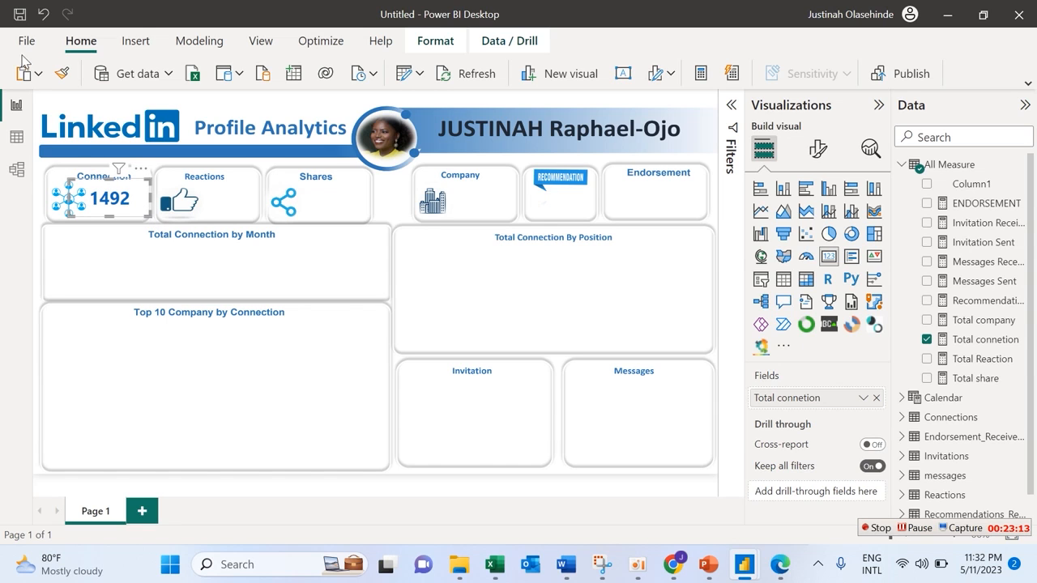
Duplicate the Connection card and place the copy in the Reactions box beside the thumbs-up icon.
left_click(34, 75)
left_click(49, 132)
left_click(315, 265)
key("ctrl+v")
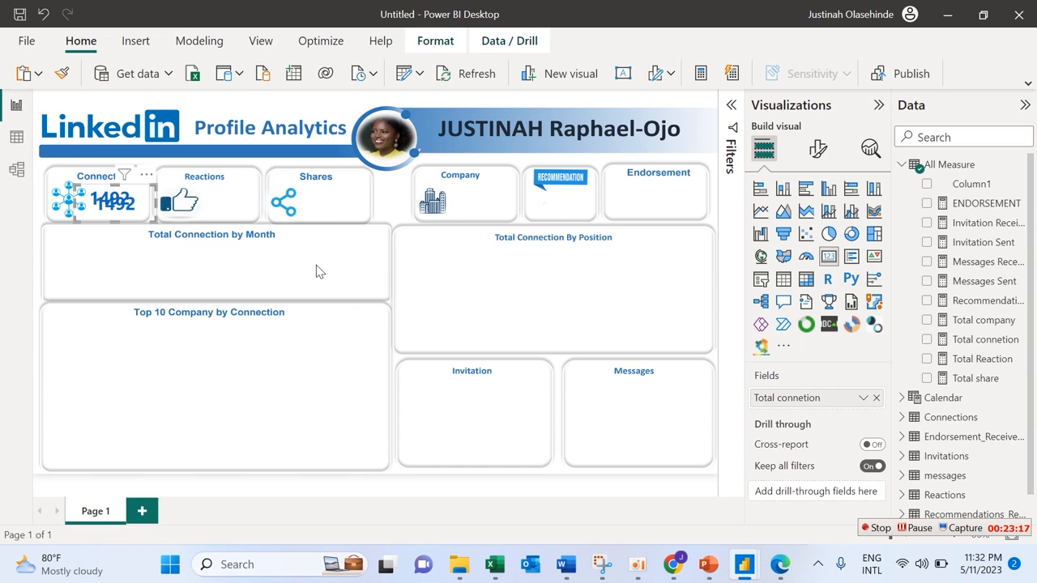
left_click_drag(143, 201, 245, 200)
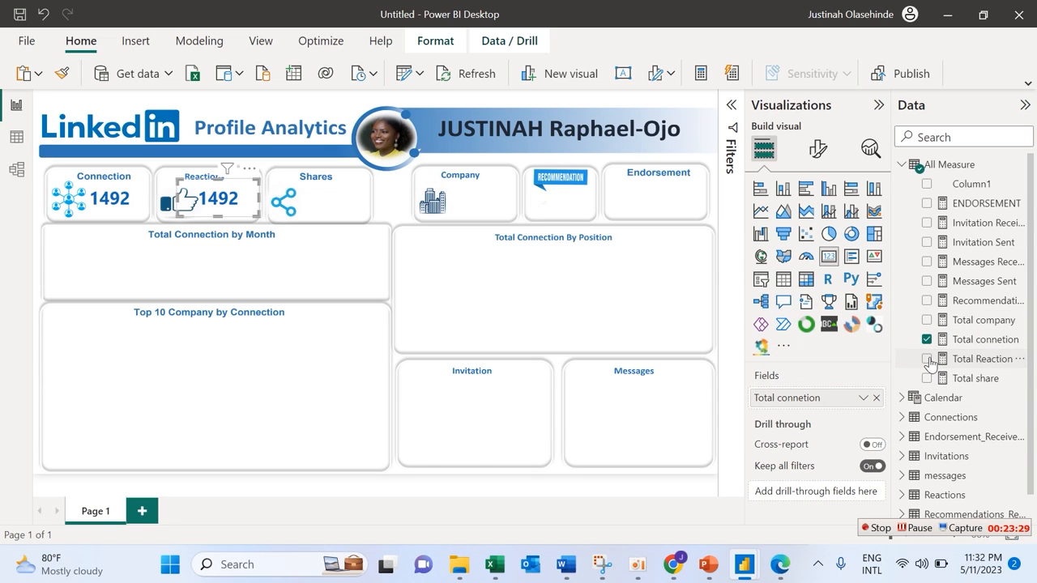
Replace the Reactions card's field with the Total Reaction measure and nudge the card within its box.
left_click_drag(929, 362, 806, 405)
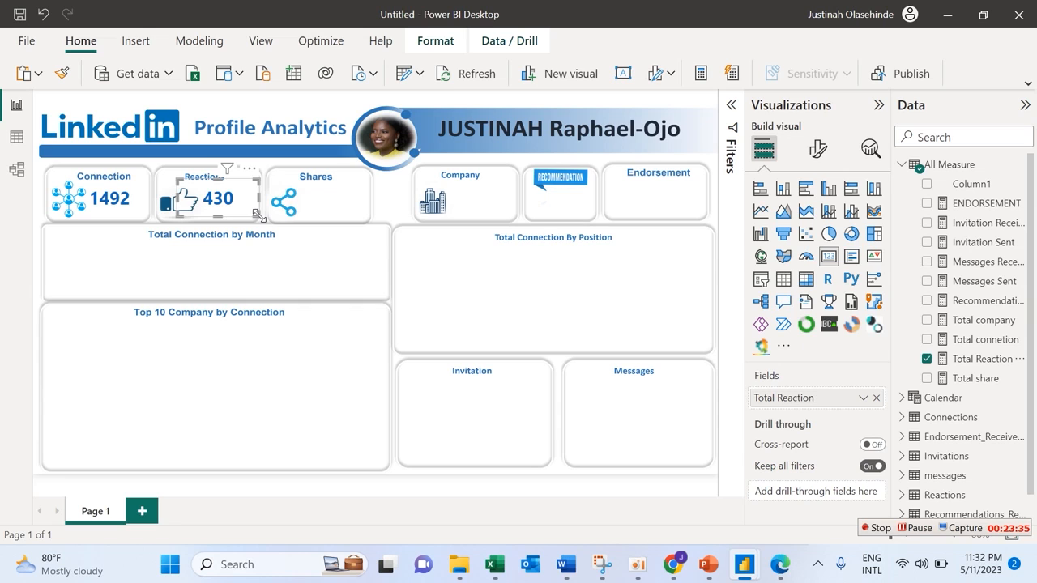
left_click(322, 265)
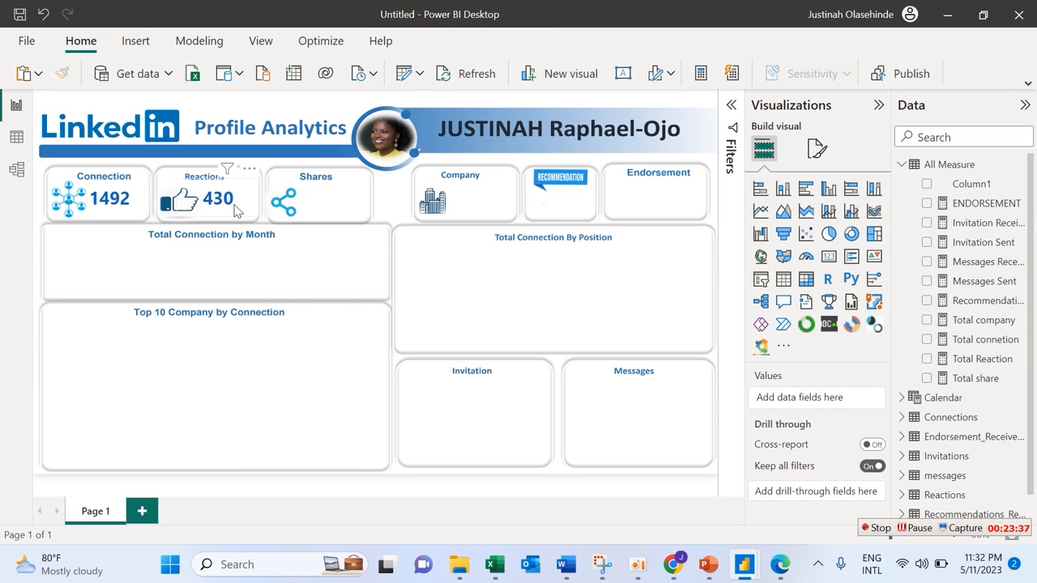
left_click(251, 212)
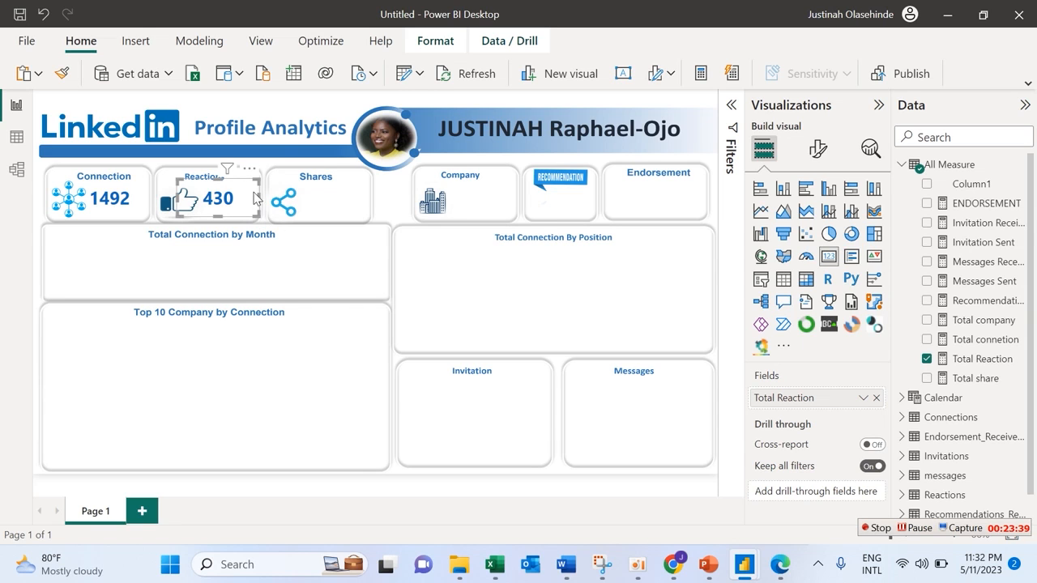
left_click_drag(247, 170, 253, 181)
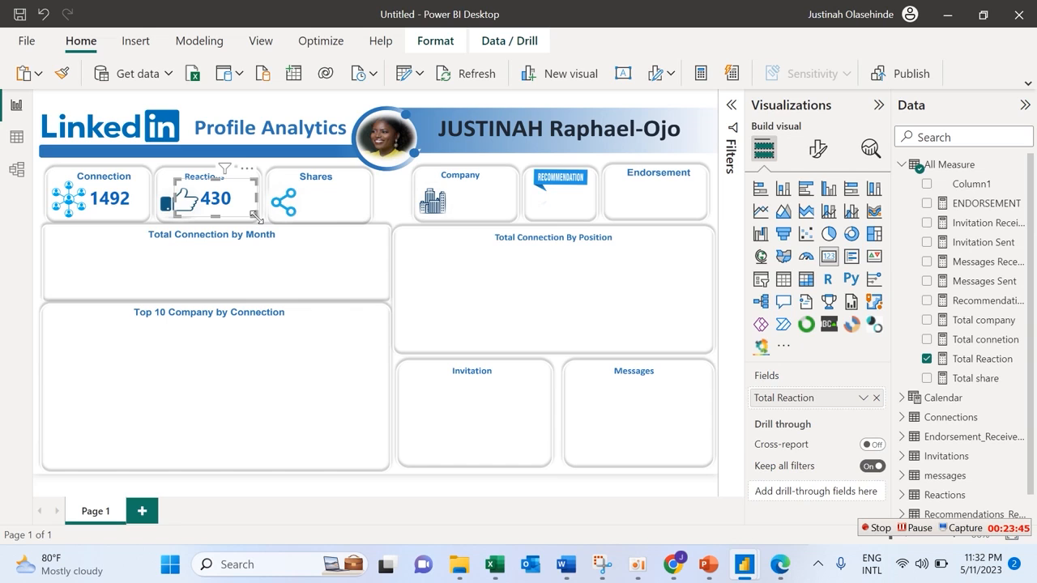
Duplicate the Reactions card, move the copy into the Total Connection by Month box, and paste further copies of it there.
left_click(39, 75)
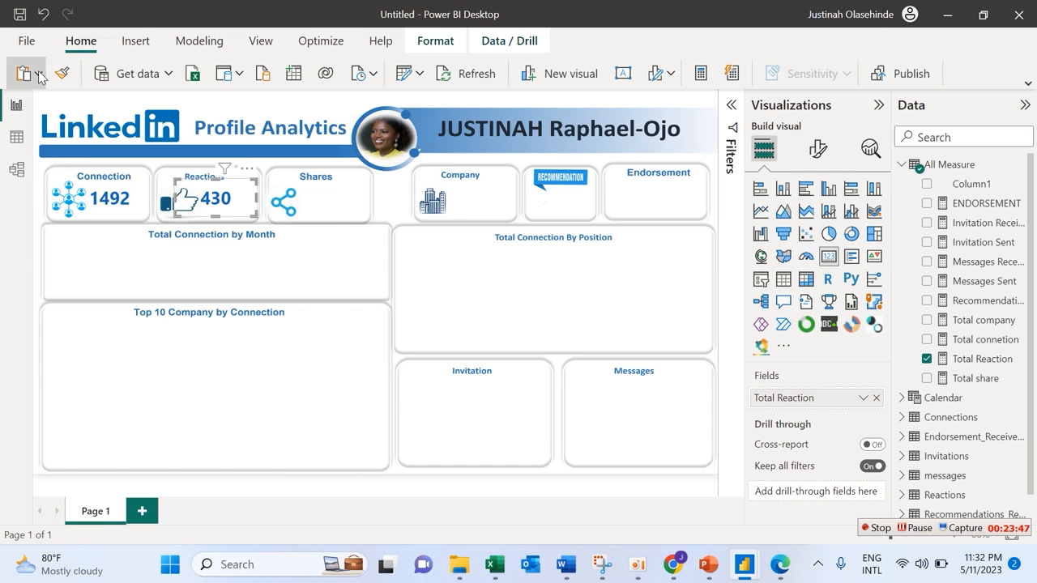
left_click(47, 132)
left_click(306, 308)
key("ctrl+v")
left_click_drag(245, 217, 290, 299)
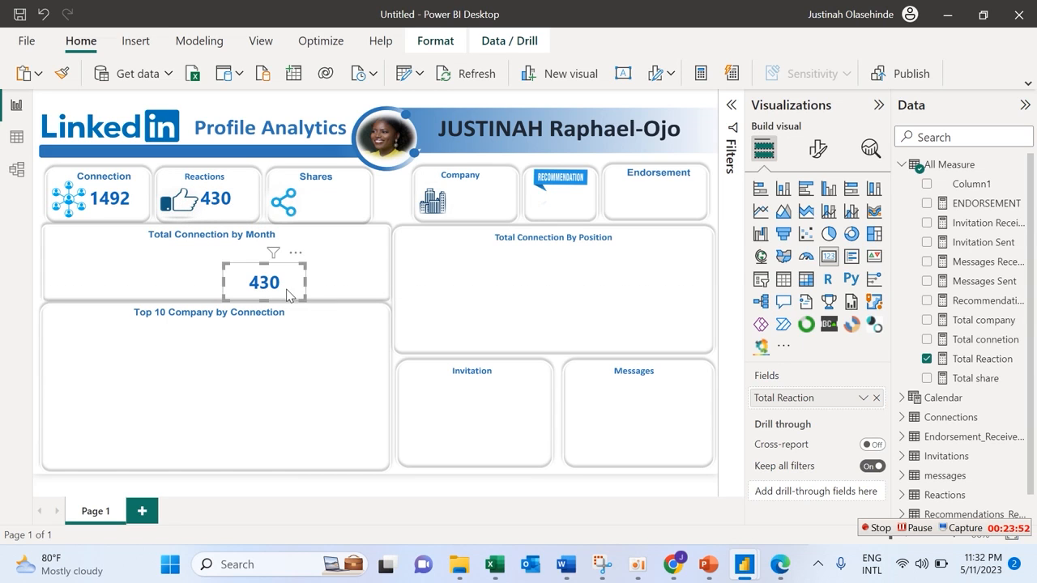
left_click(40, 75)
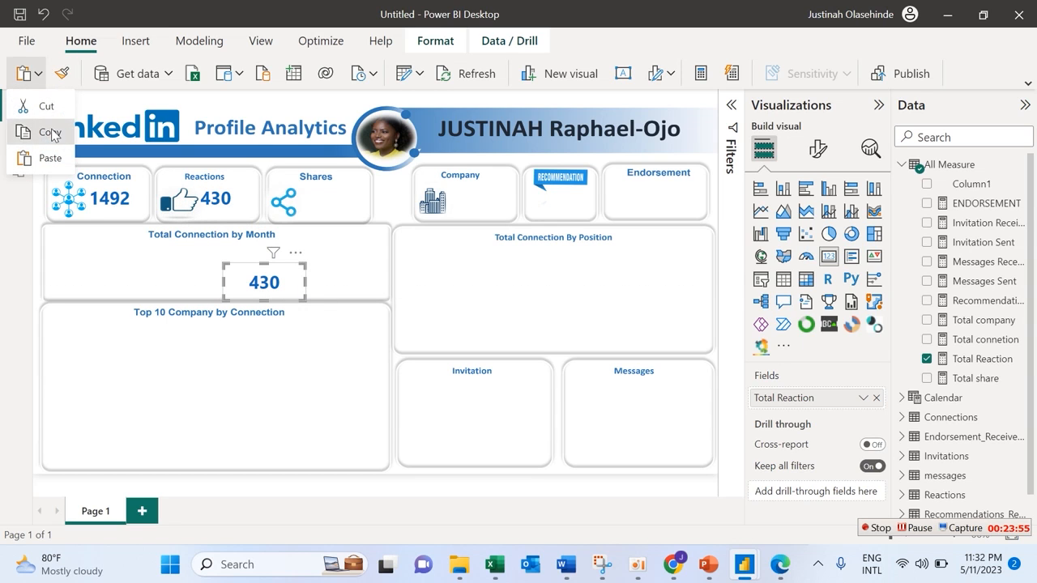
left_click(47, 131)
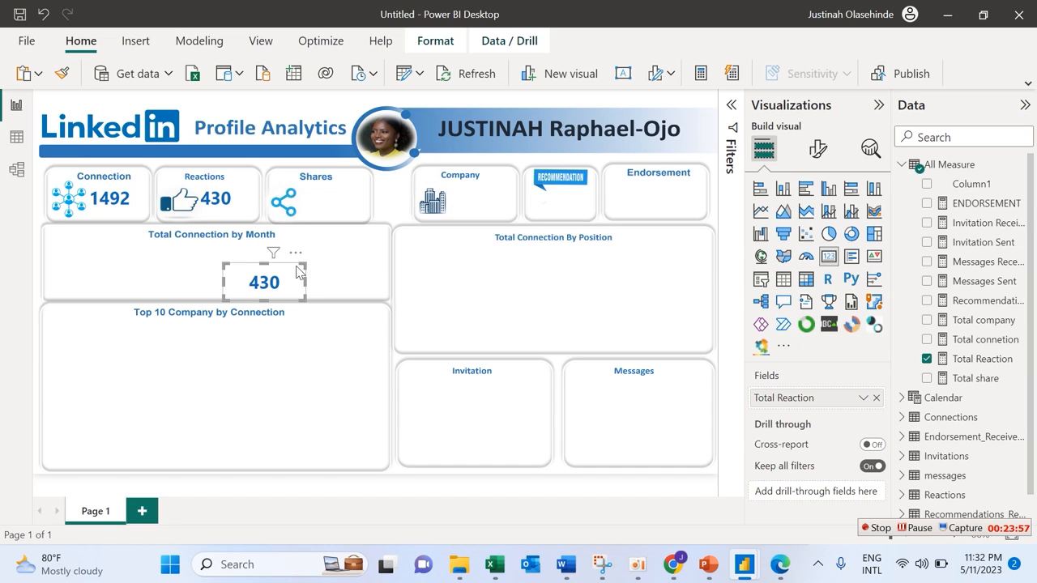
left_click(72, 100)
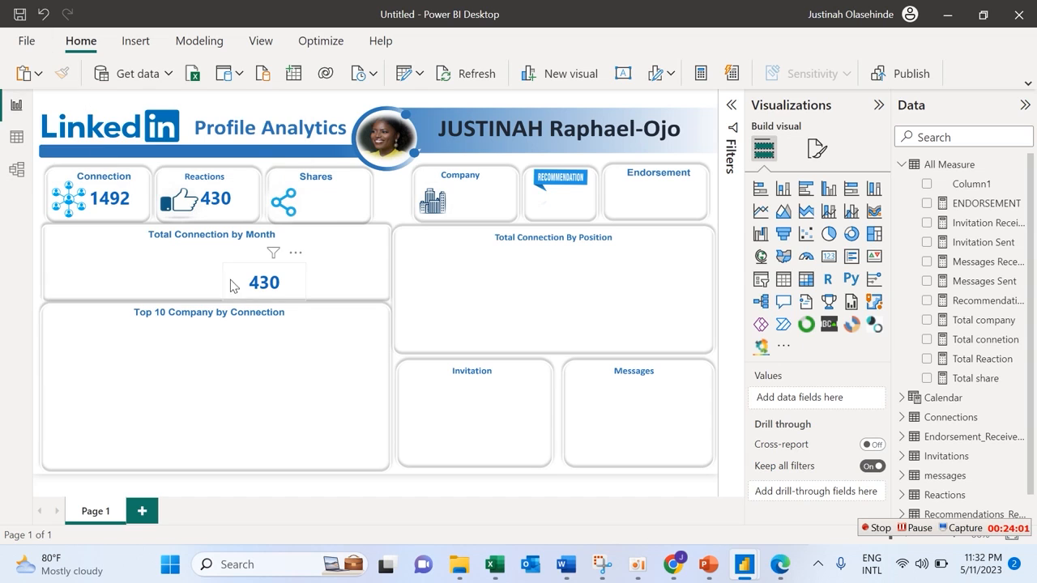
Distribute the copied cards into the Shares, Company, Recommendation and Endorsement boxes.
left_click(264, 284)
left_click_drag(262, 279, 367, 200)
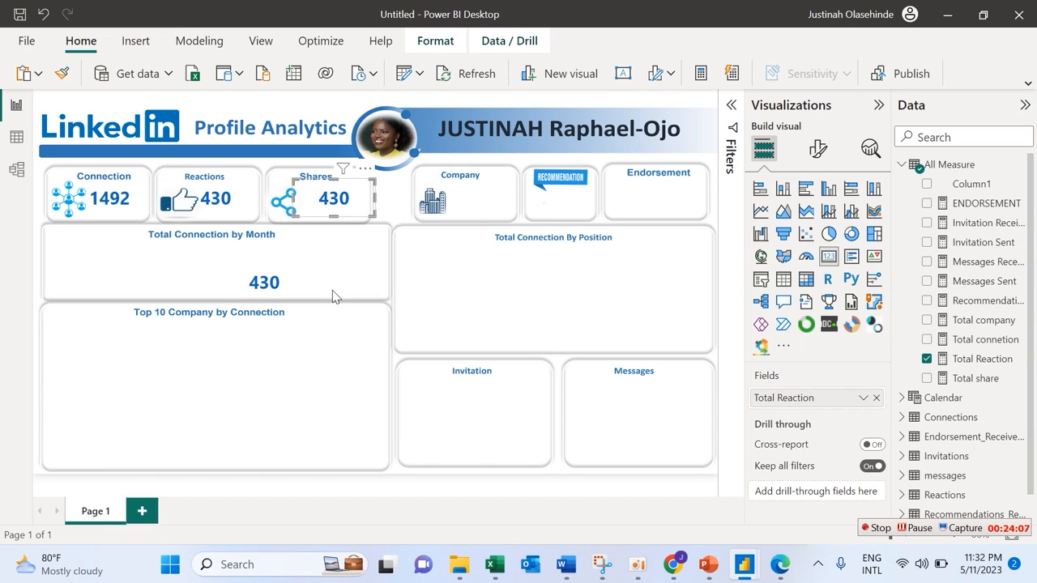
left_click_drag(312, 290, 501, 202)
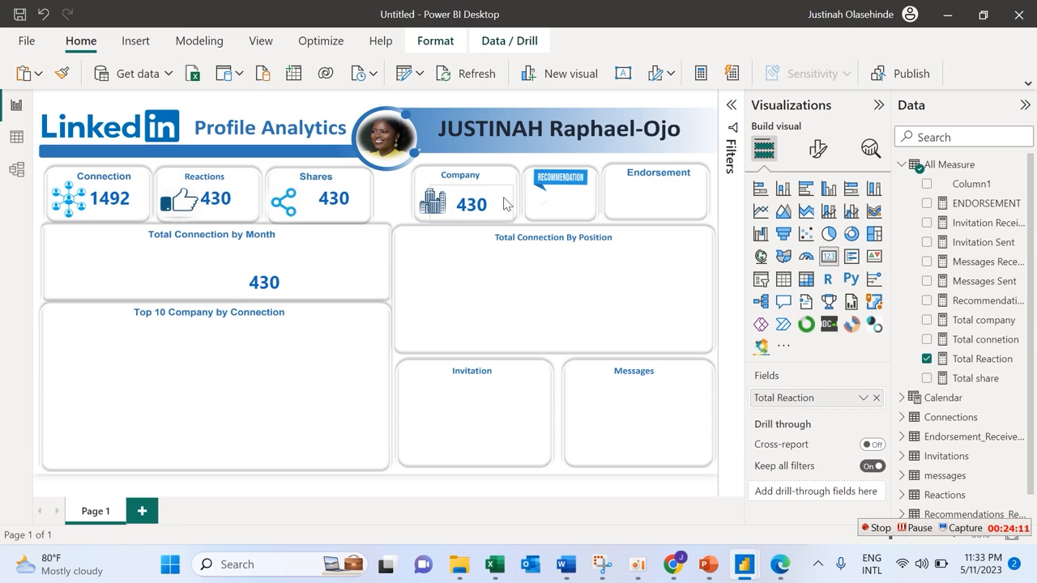
left_click_drag(259, 305, 261, 311)
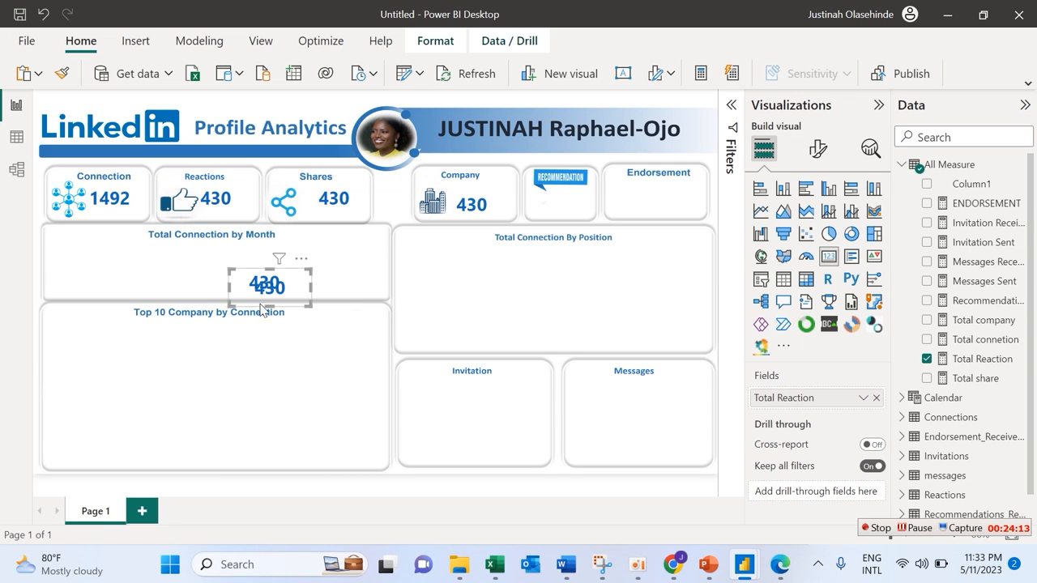
left_click_drag(299, 279, 584, 195)
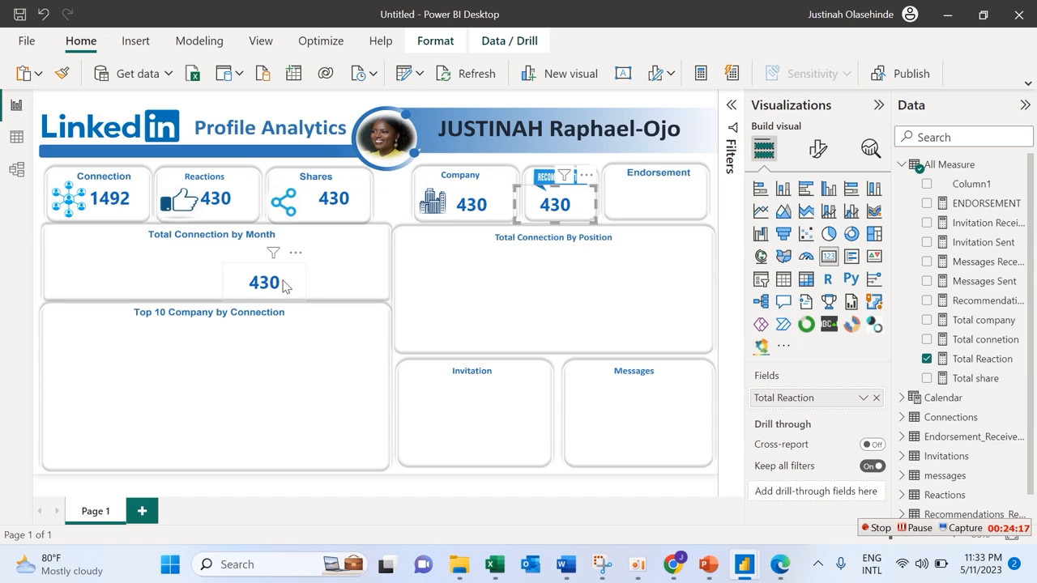
left_click_drag(285, 285, 677, 207)
Switch the Shares card to the Total share measure and the Company card to Total company.
left_click(345, 210)
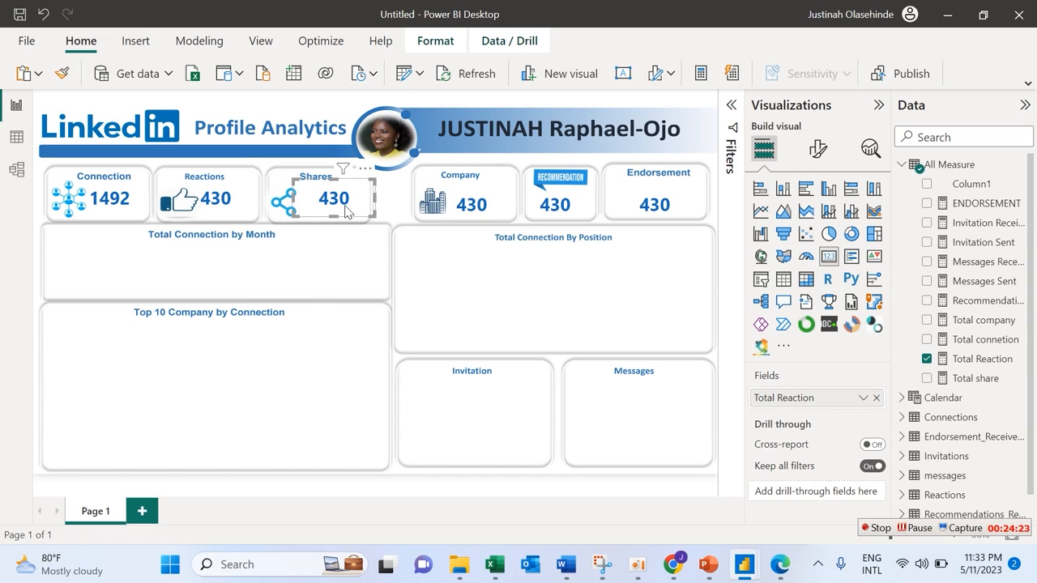
left_click_drag(984, 380, 840, 402)
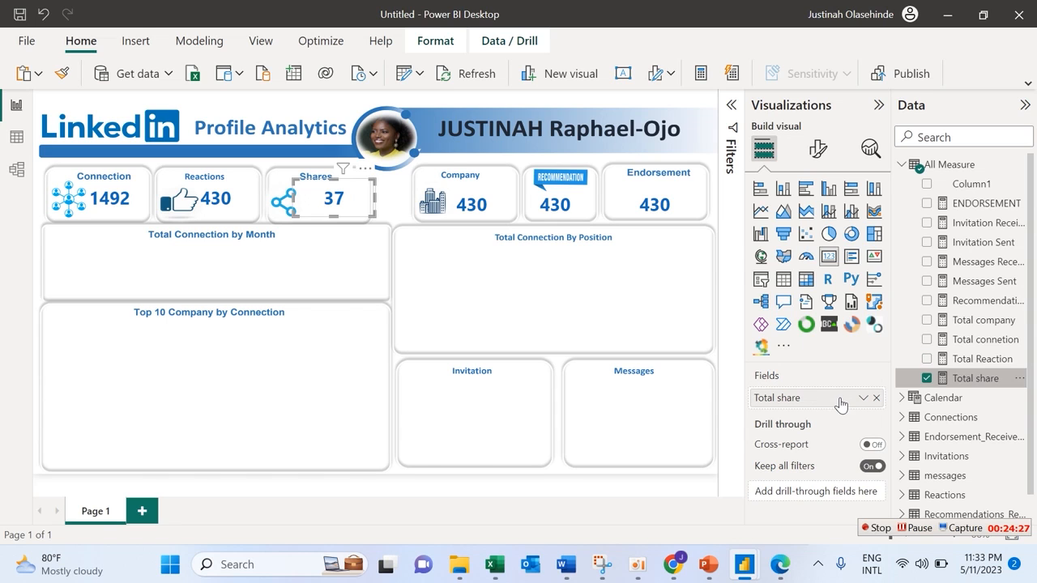
left_click(502, 217)
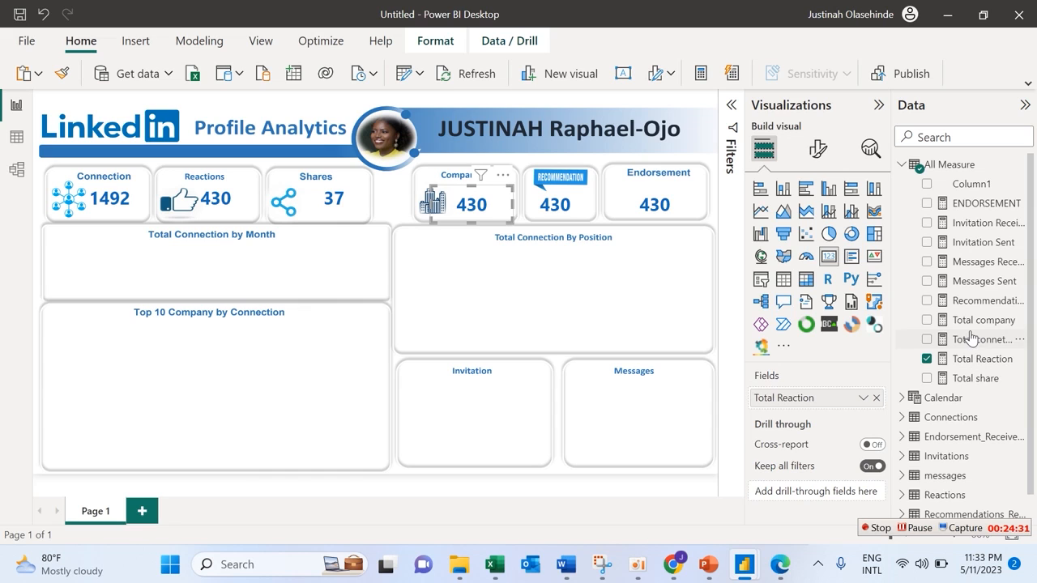
left_click_drag(976, 320, 823, 397)
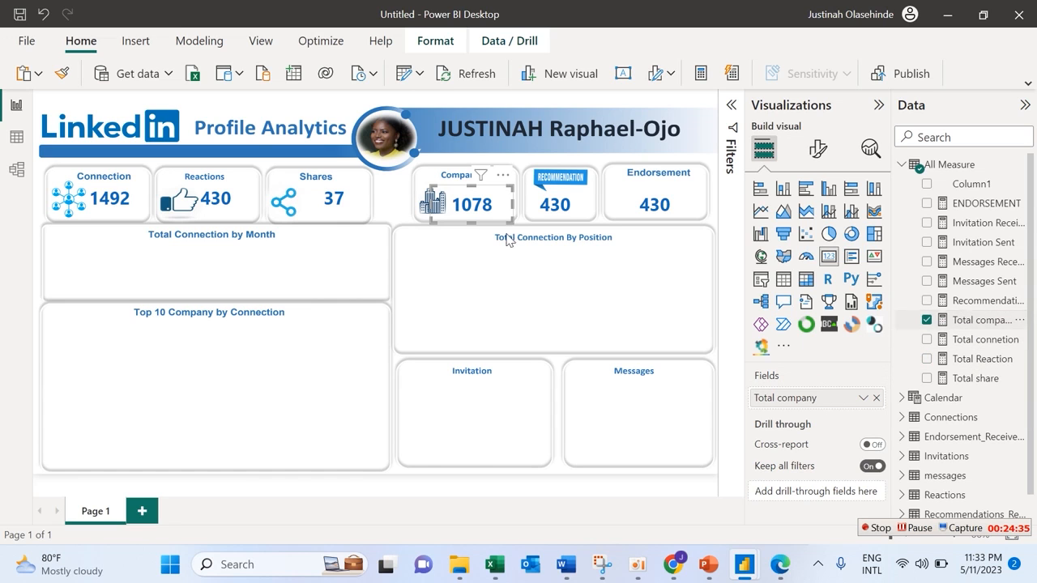
Switch the Recommendation card to the Recommendation measure and the Endorsement card to ENDORSEMENT.
left_click(581, 201)
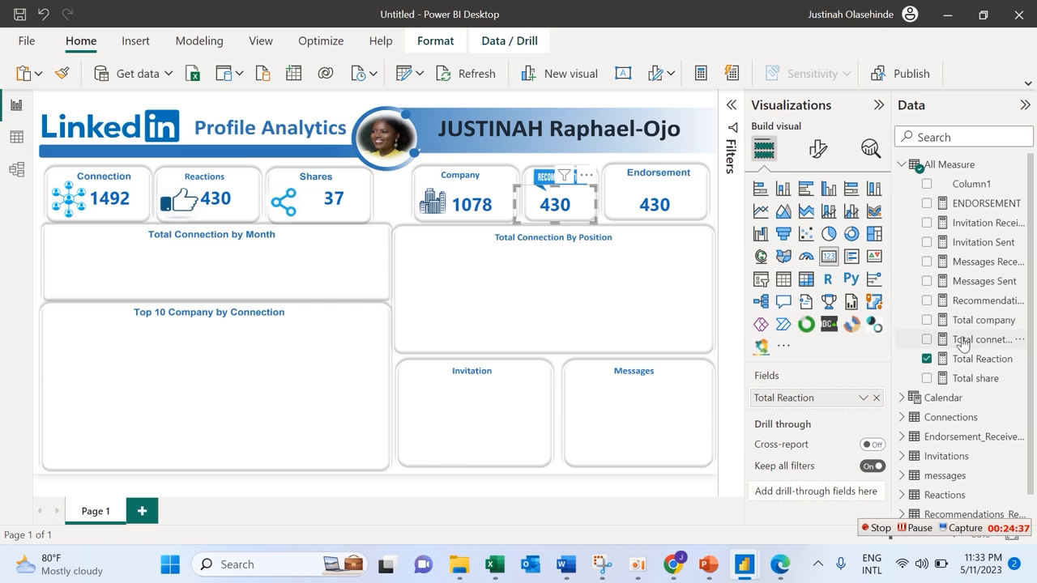
left_click_drag(968, 302, 831, 413)
left_click(683, 208)
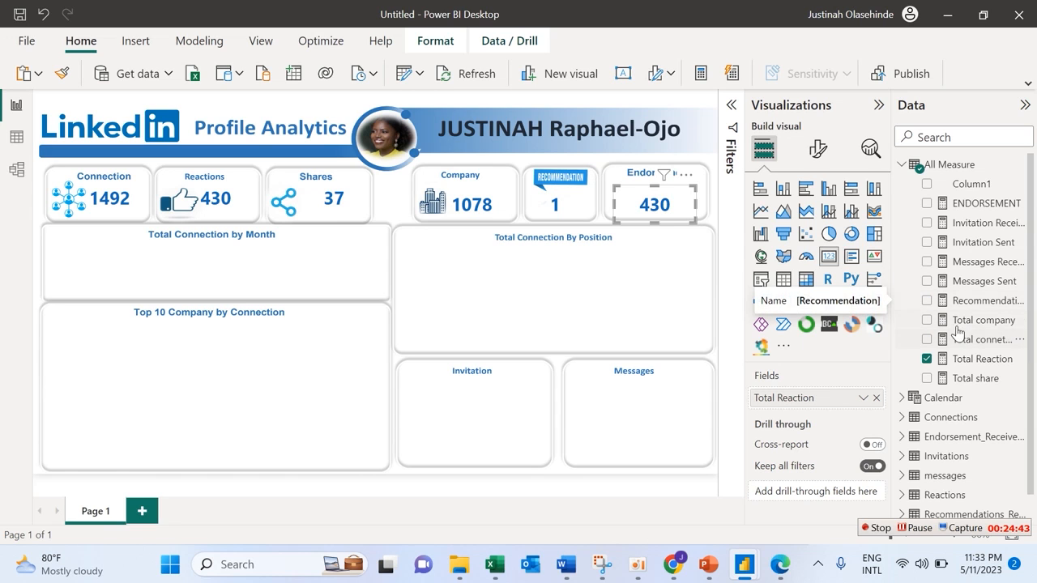
left_click_drag(964, 213, 815, 405)
left_click(558, 291)
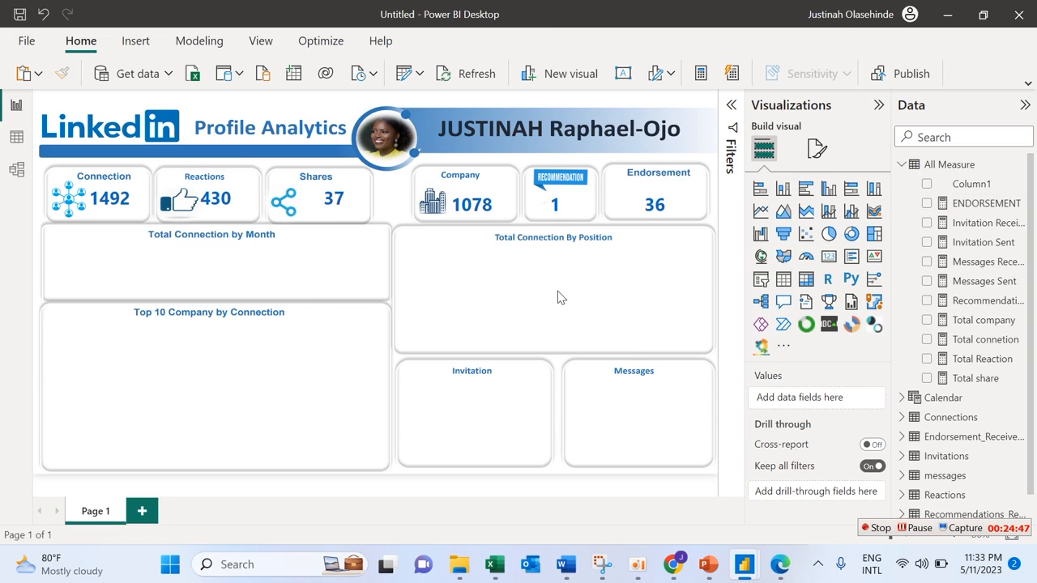
Align the Endorsement, Company, Shares, Reactions and Recommendation cards in one row with the Connection card, keeping each within its box.
left_click(674, 210)
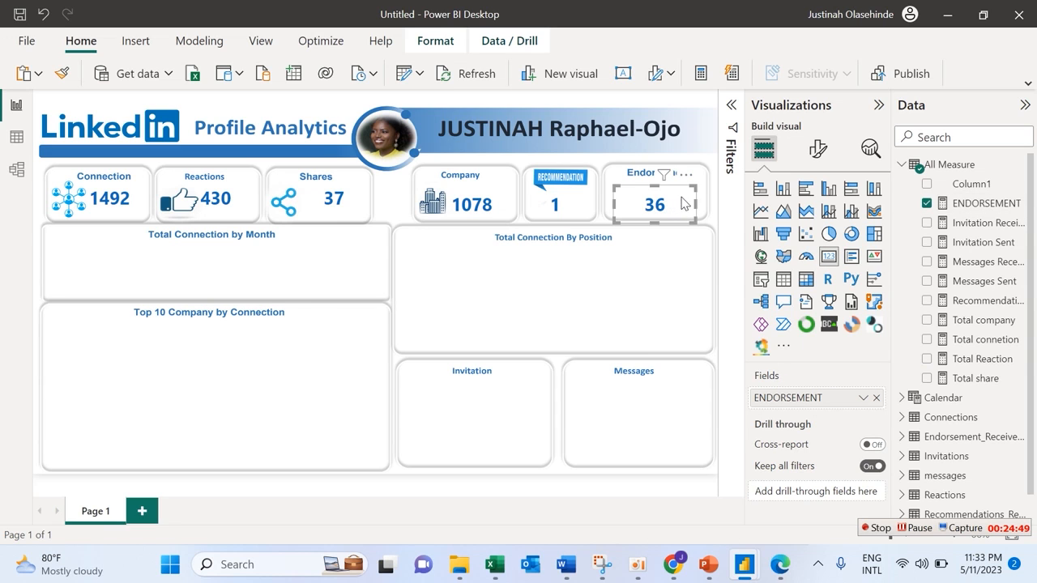
left_click_drag(684, 203, 687, 196)
left_click(577, 211)
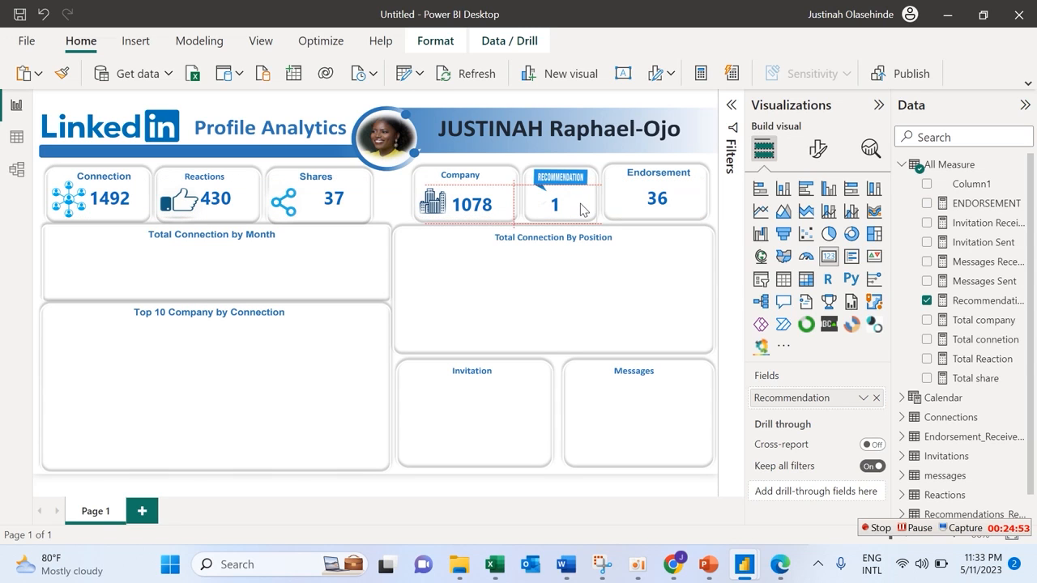
left_click(489, 205)
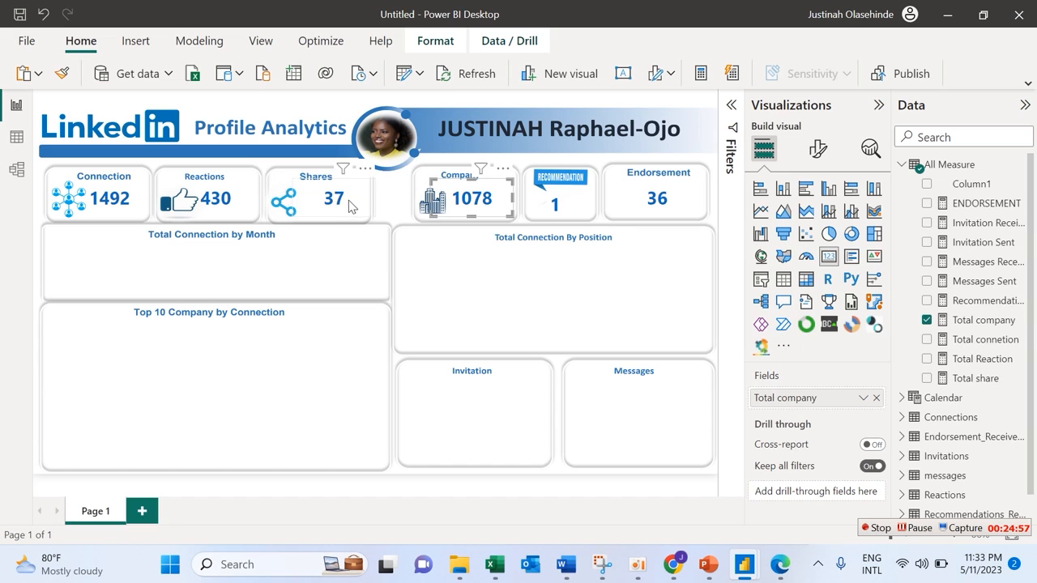
left_click(324, 272)
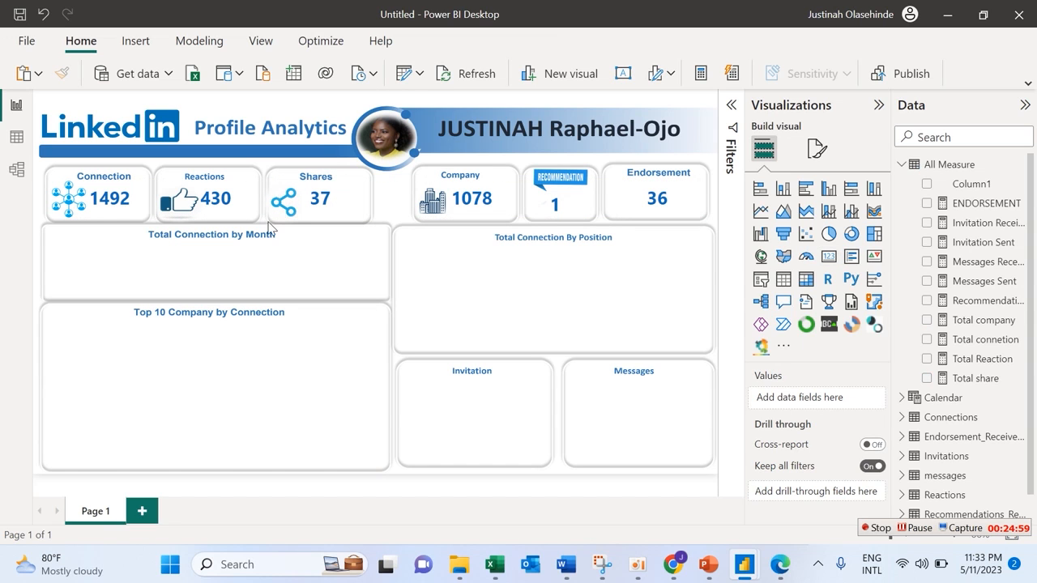
left_click(217, 203)
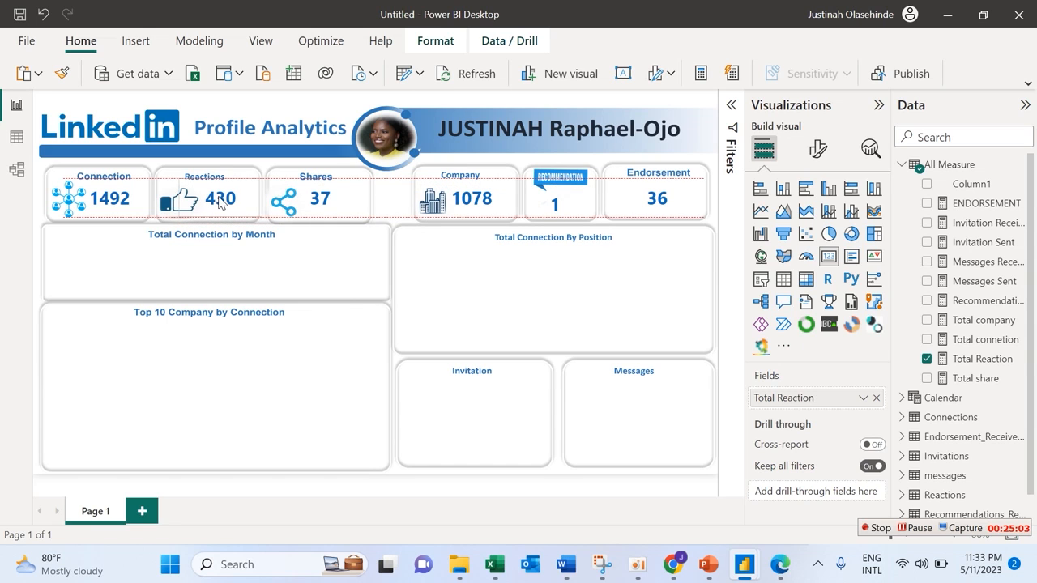
left_click(349, 316)
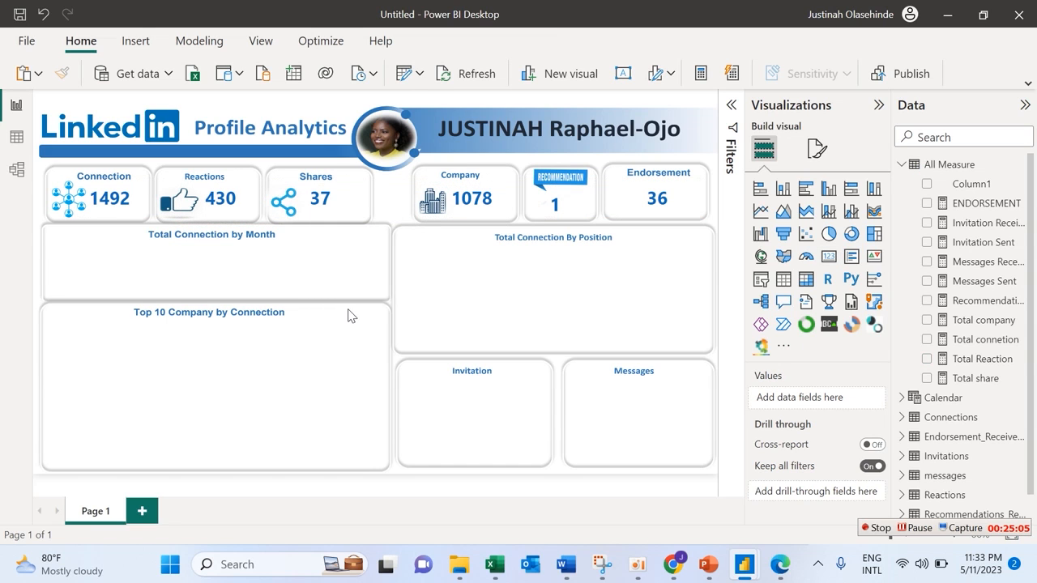
left_click(555, 209)
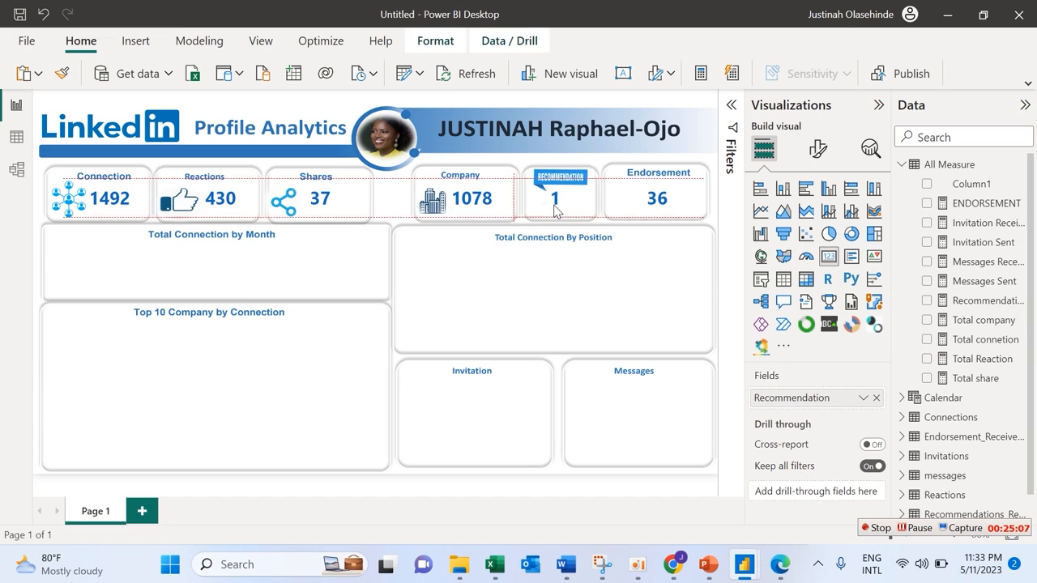
Nudge the Company card slightly down within its box.
left_click(525, 281)
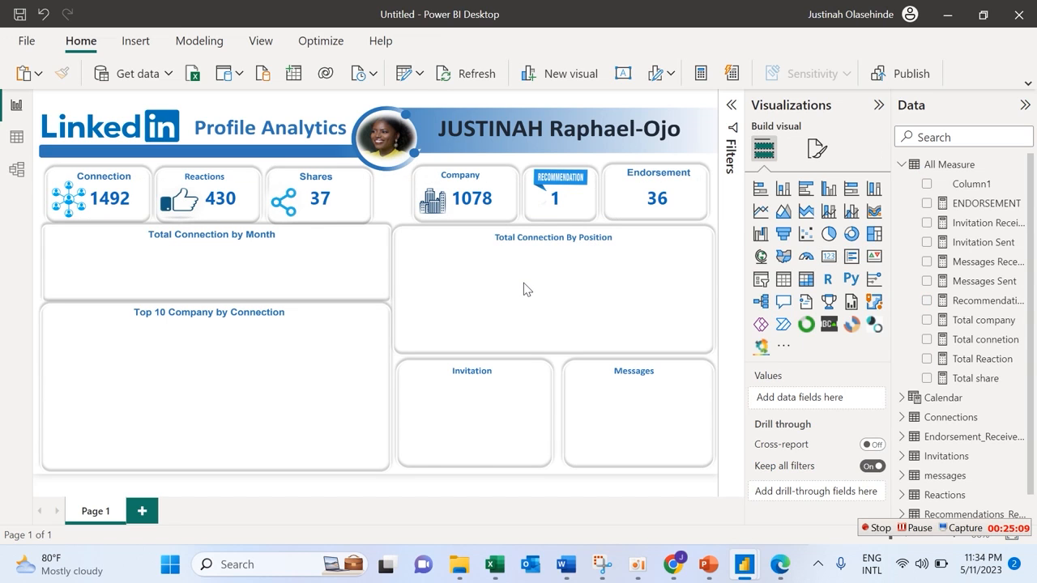
left_click(489, 215)
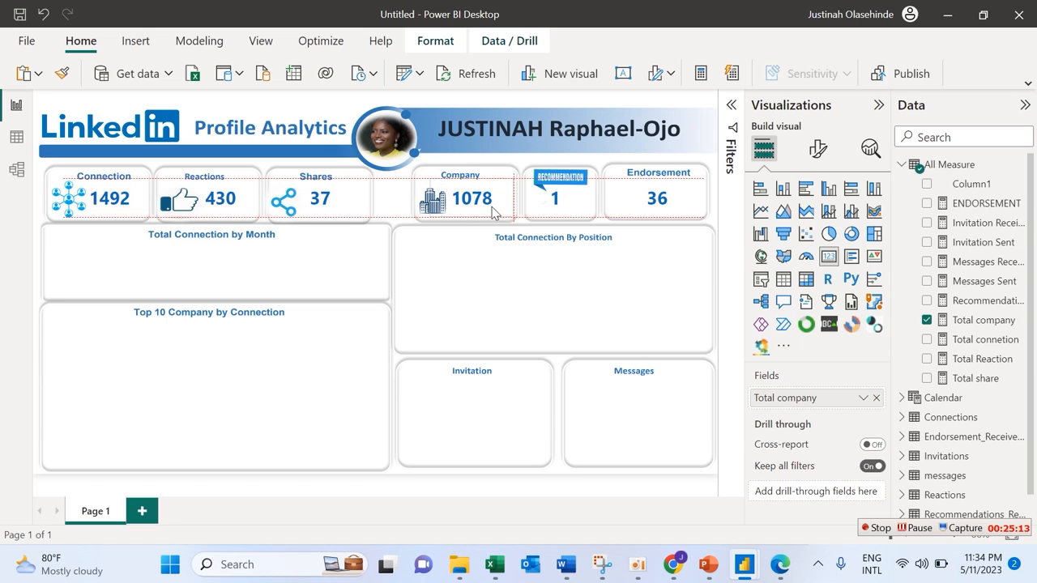
left_click(456, 251)
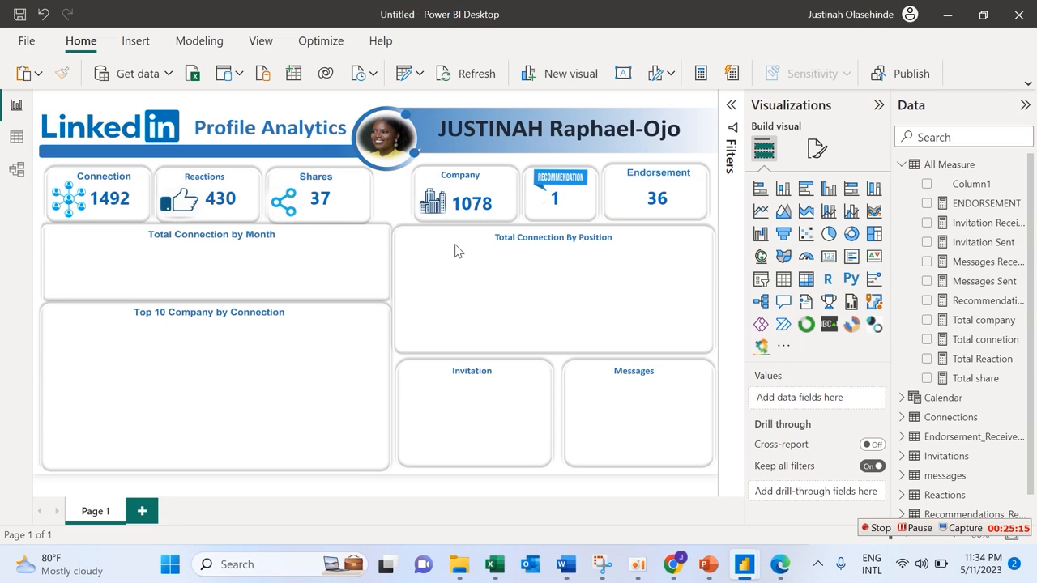
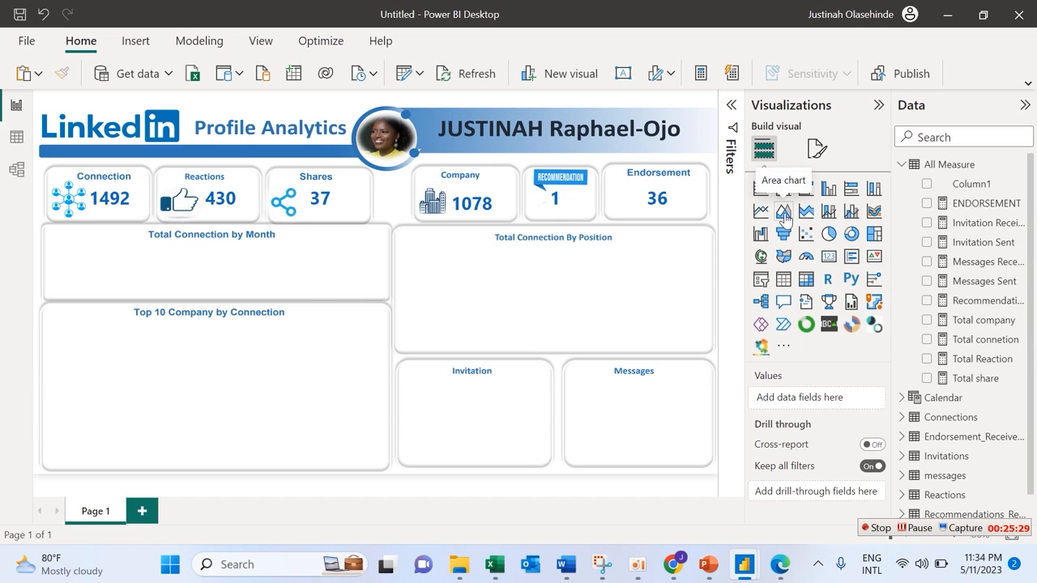
Add an area chart and size it to fit under the Total Connection by Month heading.
left_click(783, 212)
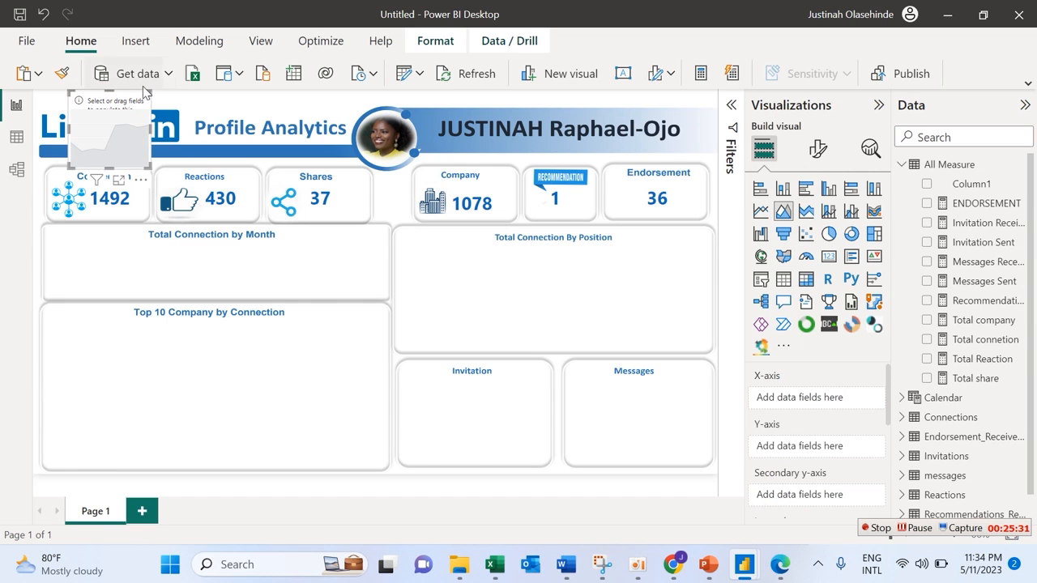
left_click_drag(140, 97, 135, 256)
left_click_drag(136, 298, 360, 302)
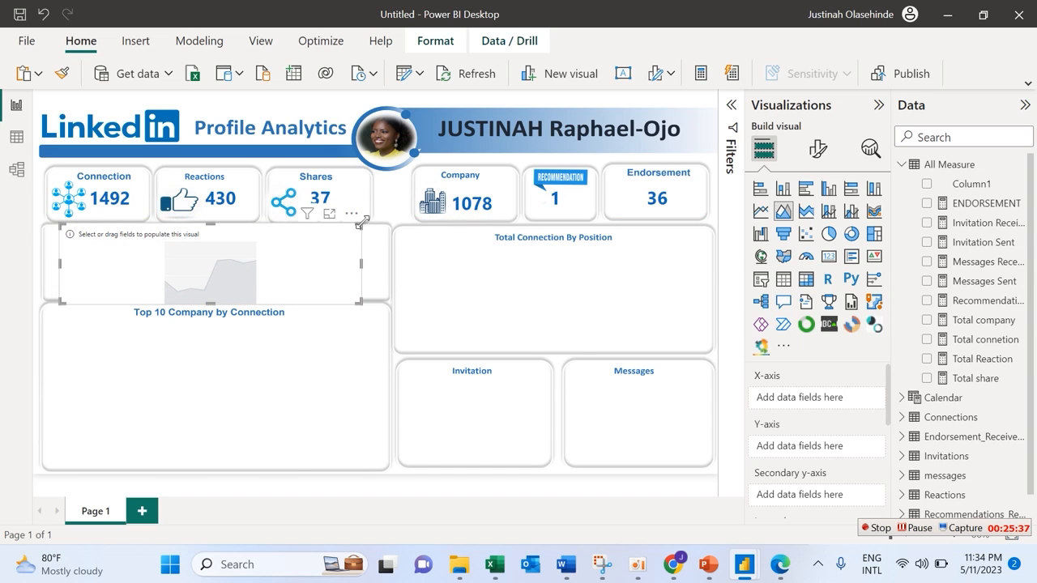
left_click_drag(362, 223, 369, 243)
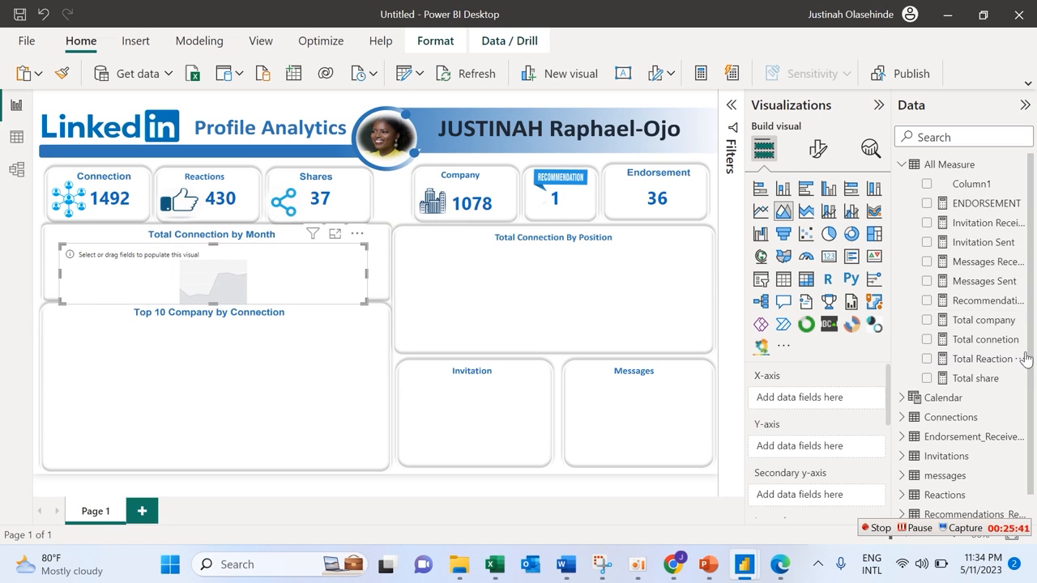
Plot the Total connetion measure by the Calendar table's Month field in the area chart and enlarge the chart.
left_click(902, 166)
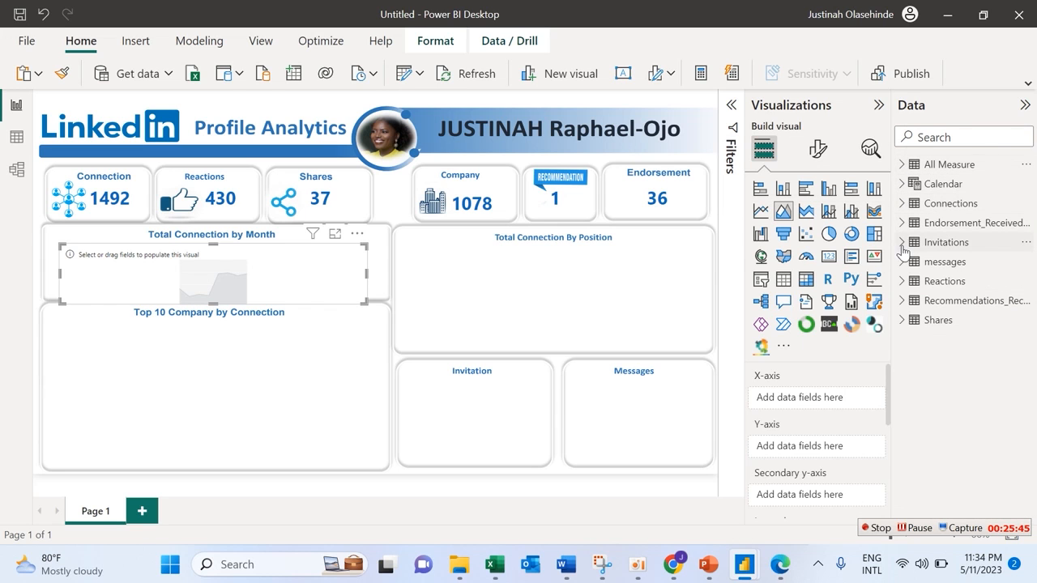
left_click(902, 184)
left_click_drag(927, 243, 810, 409)
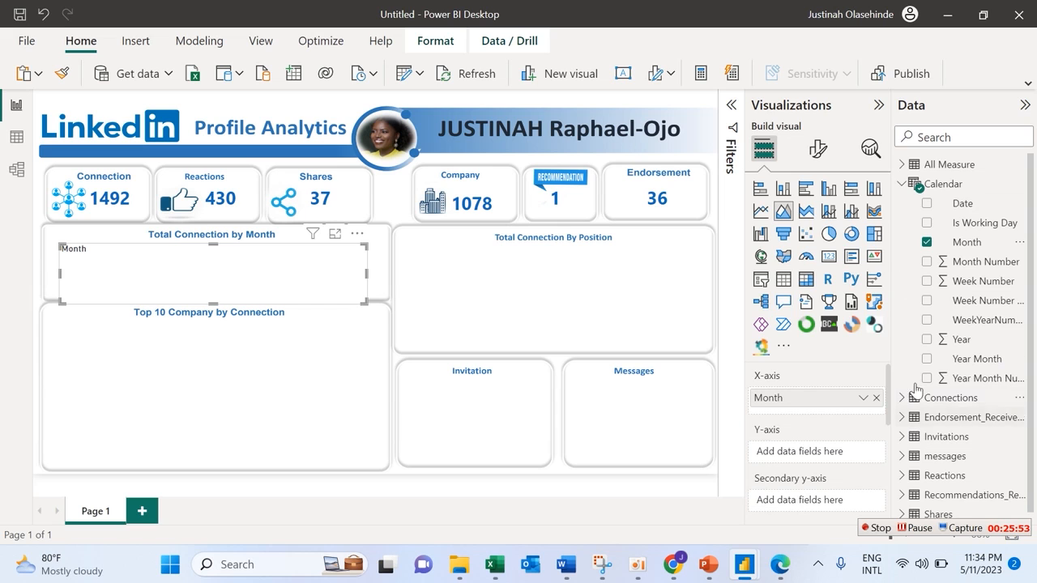
left_click(902, 185)
left_click(902, 165)
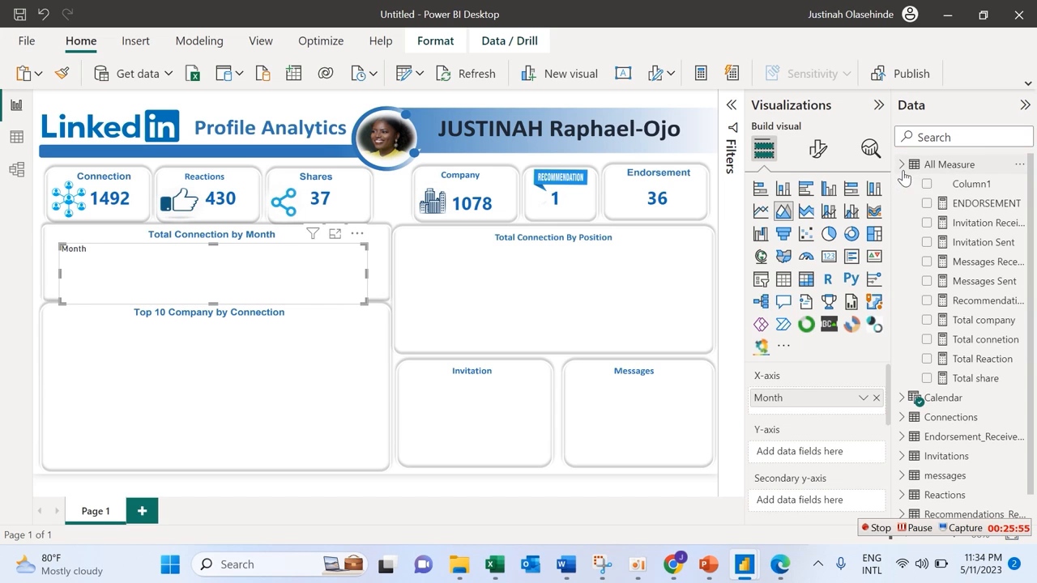
left_click(978, 322)
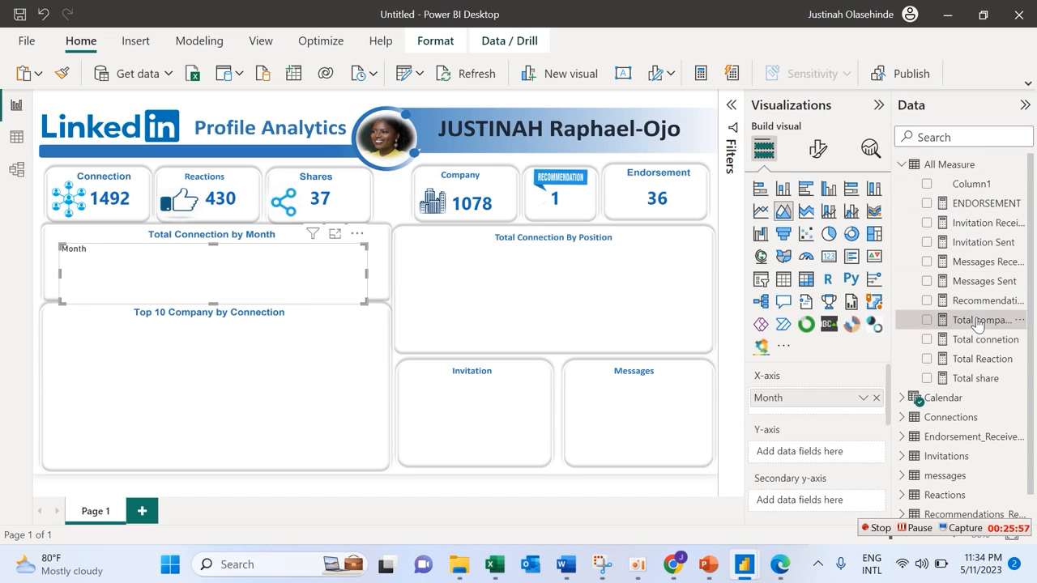
left_click_drag(980, 339, 818, 451)
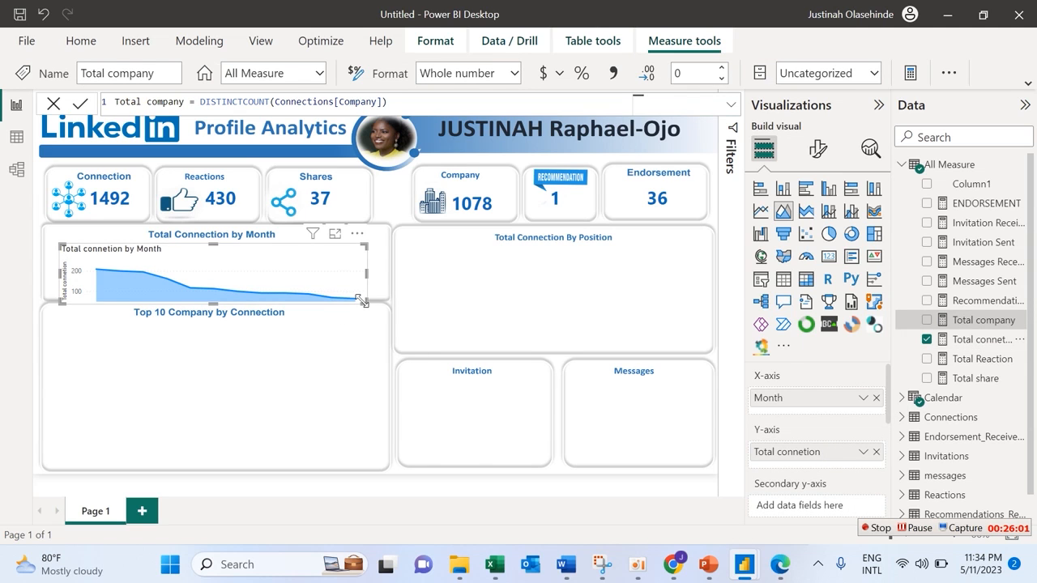
left_click_drag(364, 301, 401, 334)
left_click_drag(393, 253, 379, 238)
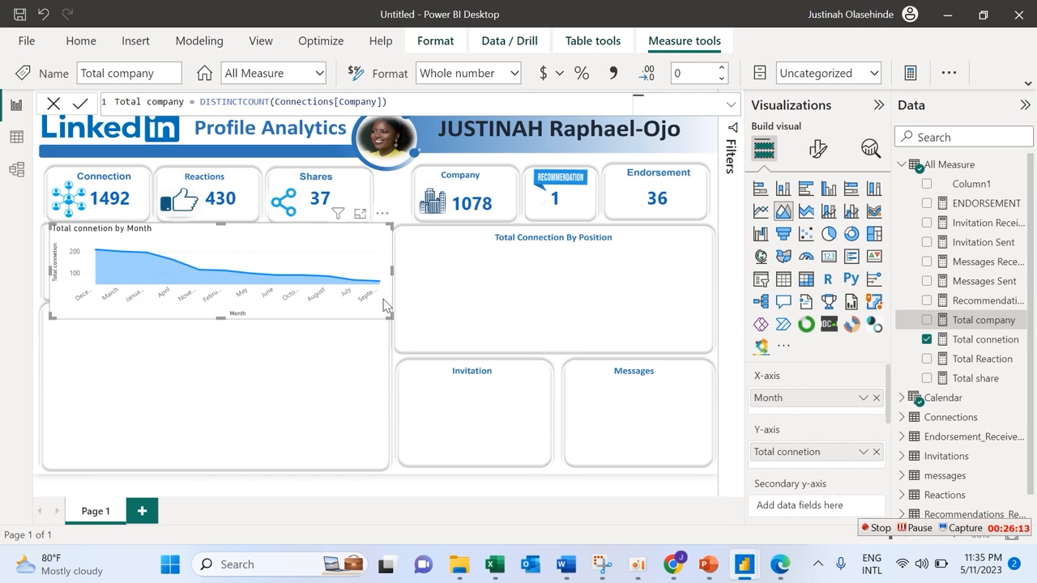
double_click(941, 399)
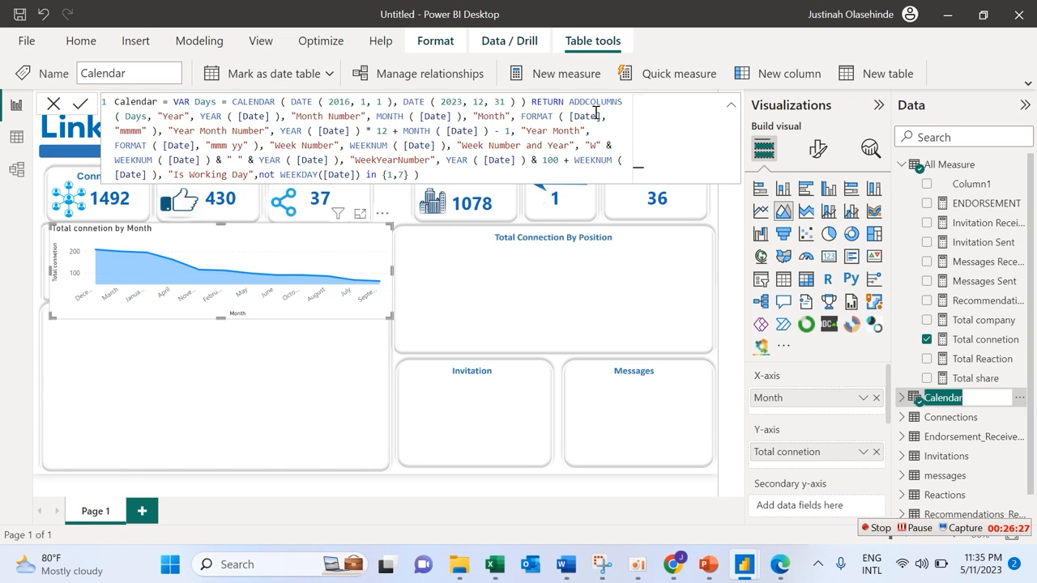
left_click(141, 129)
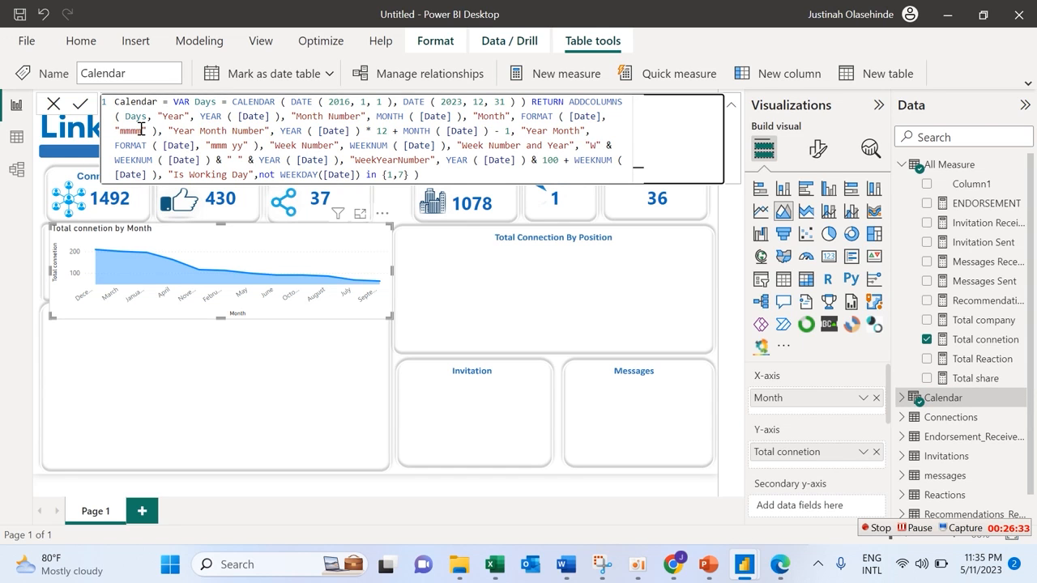
left_click(719, 297)
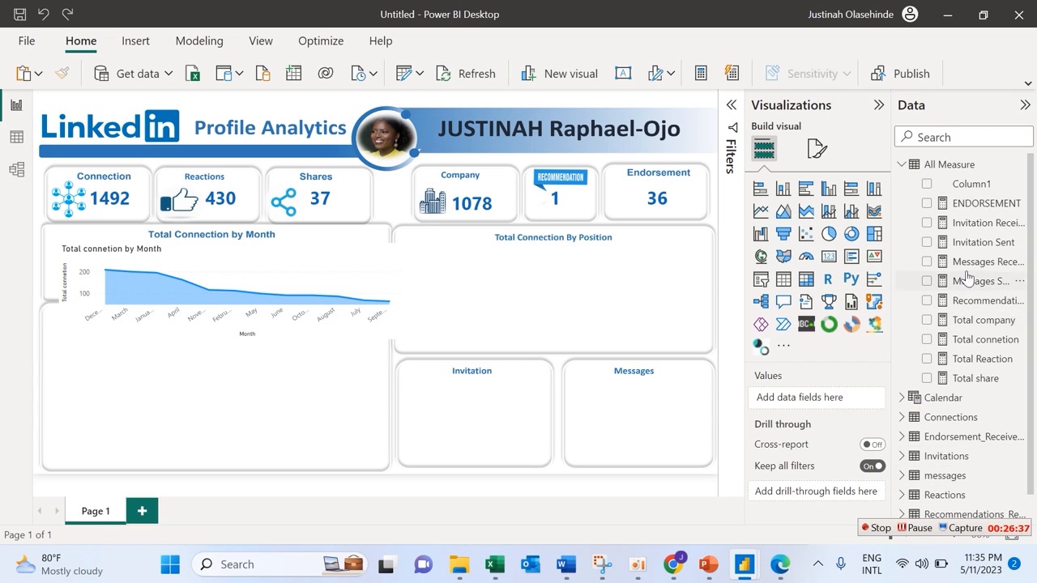
Change the Month column's format in the Calendar table formula to "mmm" and commit the formula.
left_click(942, 396)
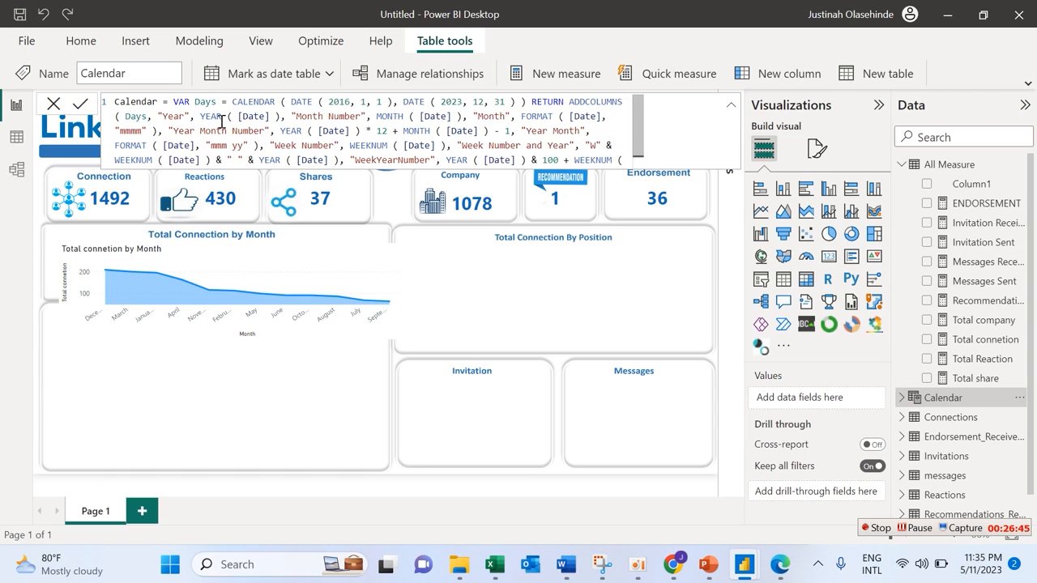
left_click(141, 131)
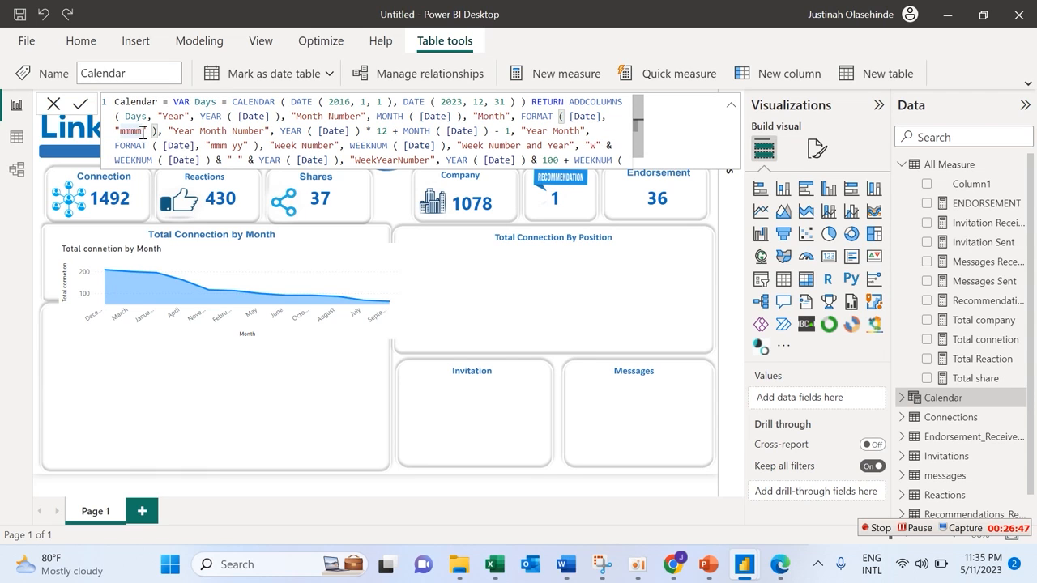
key("BackSpace")
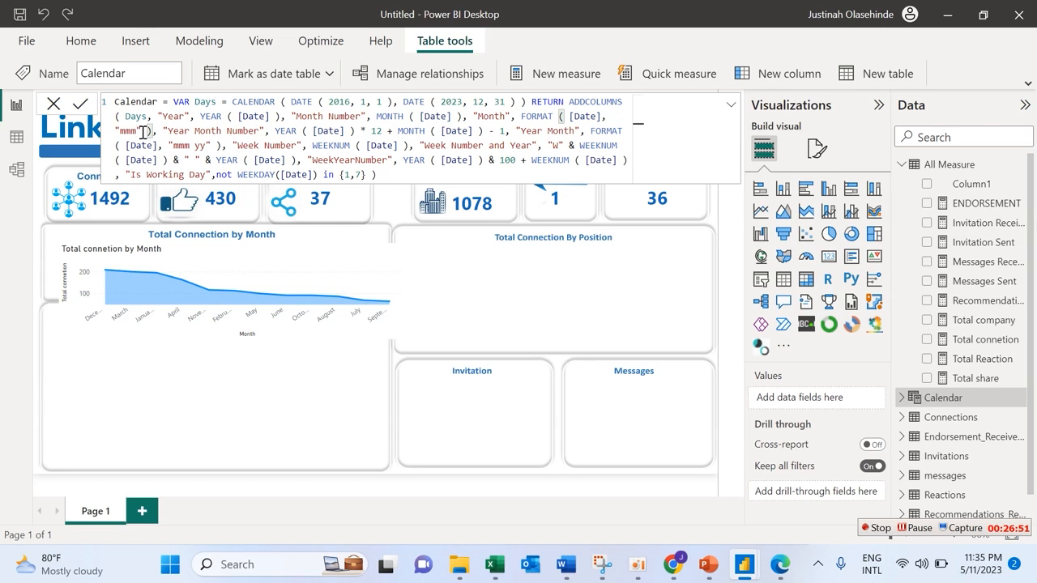
key("BackSpace")
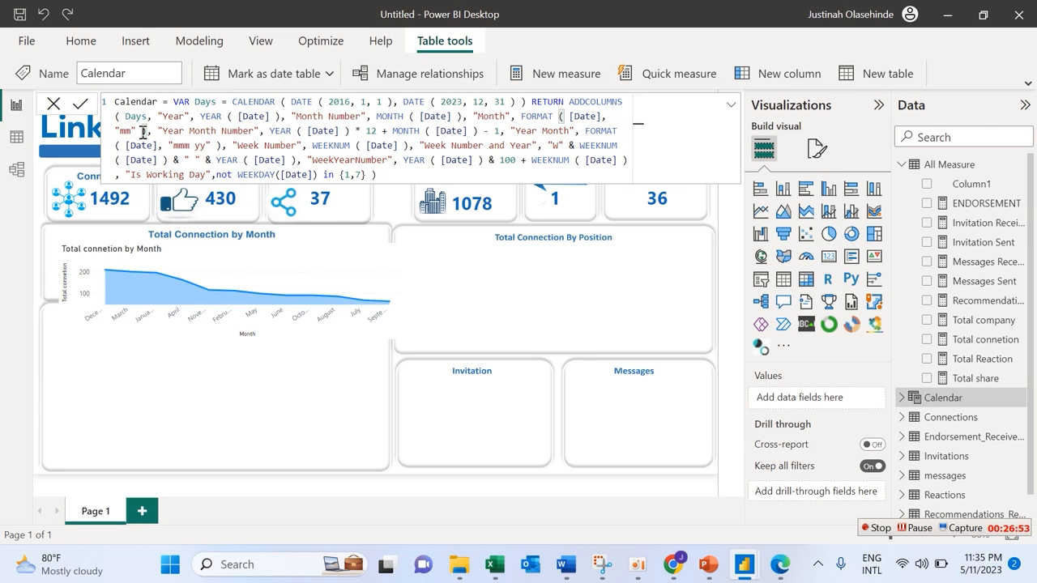
type("m")
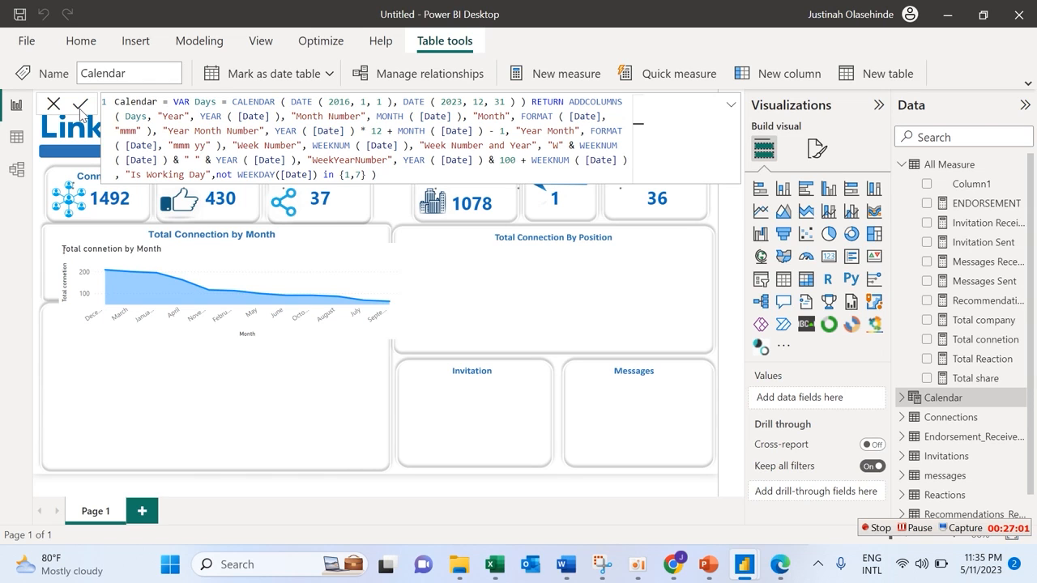
left_click(80, 106)
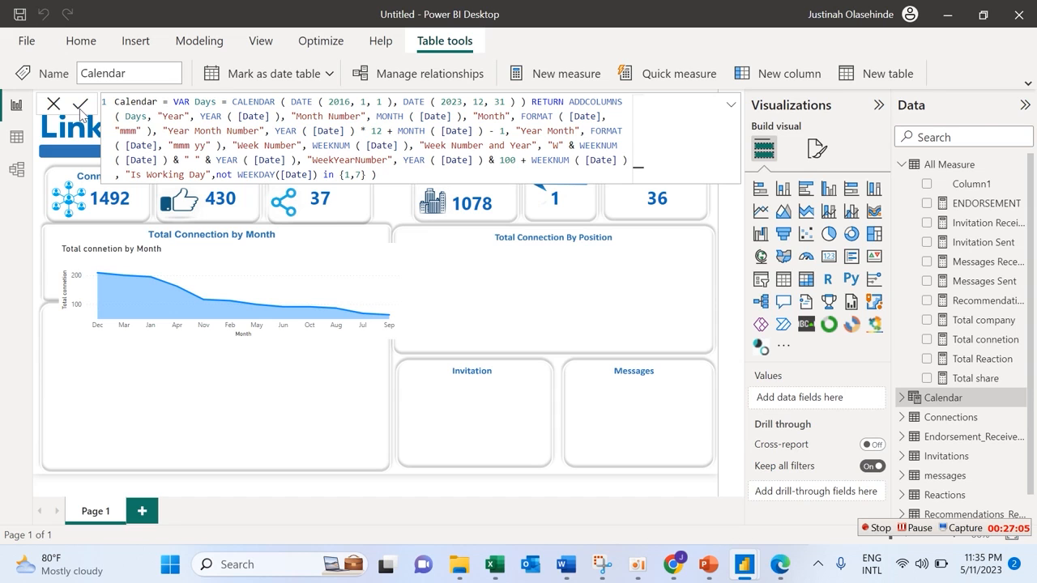
Mark the Calendar table as a date table using its Date column, and close the formula editor.
left_click(329, 75)
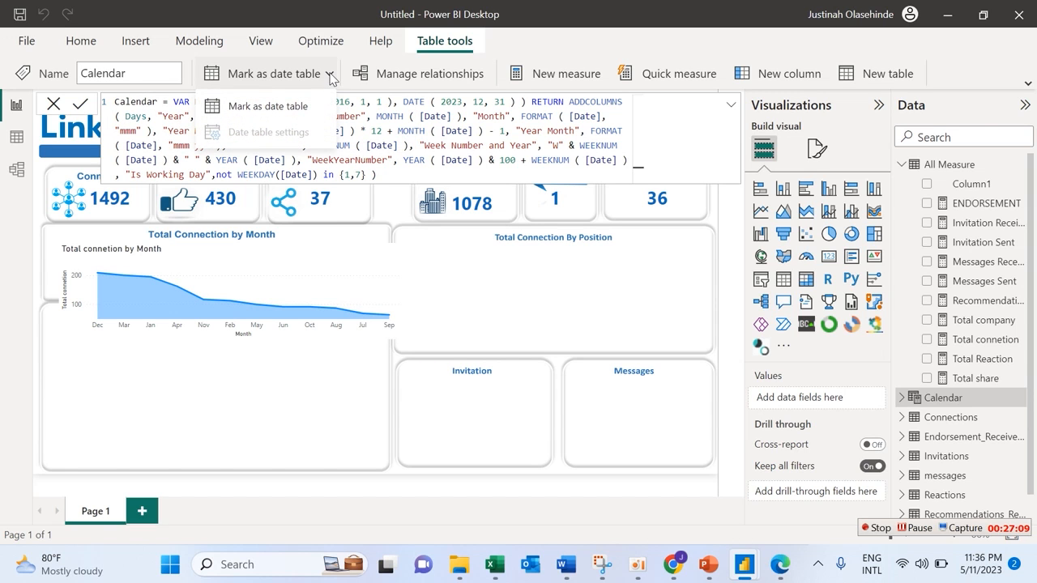
left_click(306, 106)
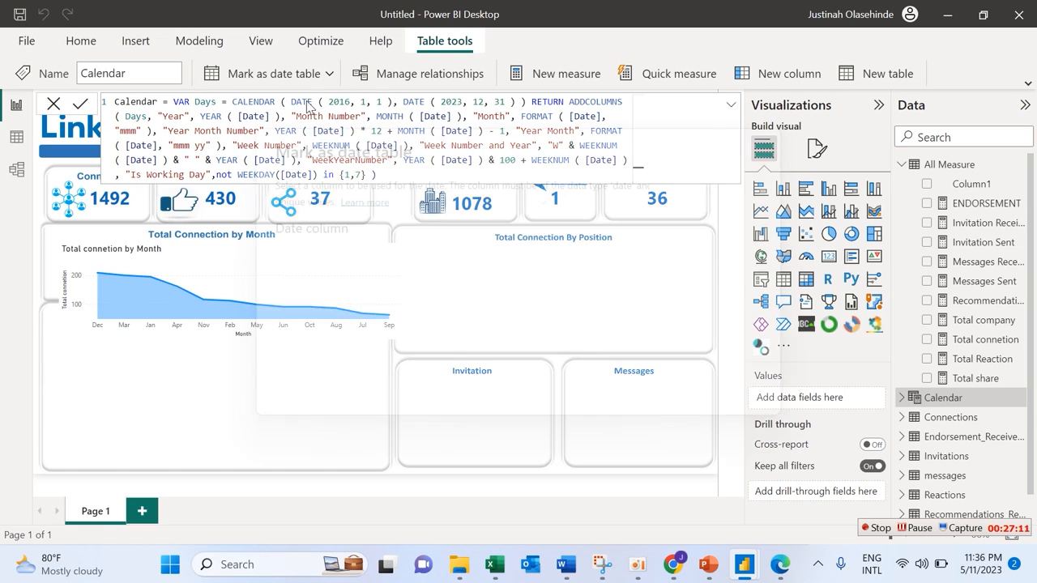
left_click(423, 255)
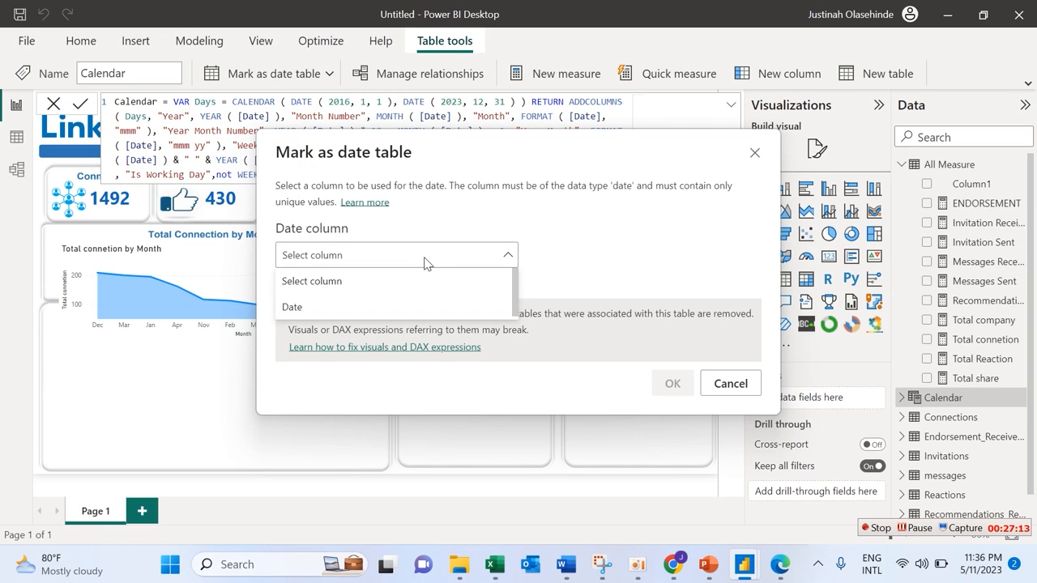
left_click(379, 309)
left_click(672, 381)
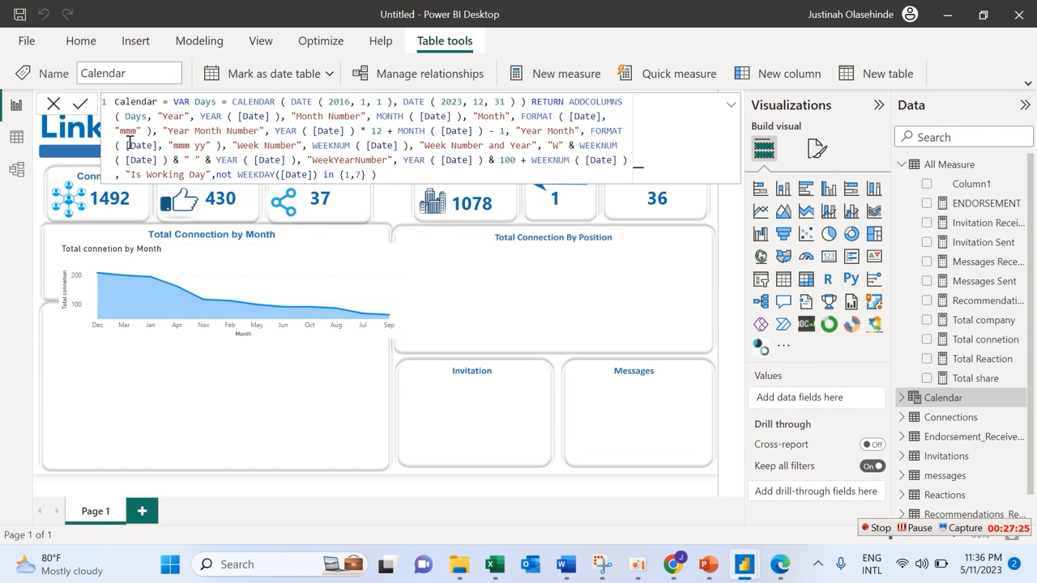
left_click(54, 106)
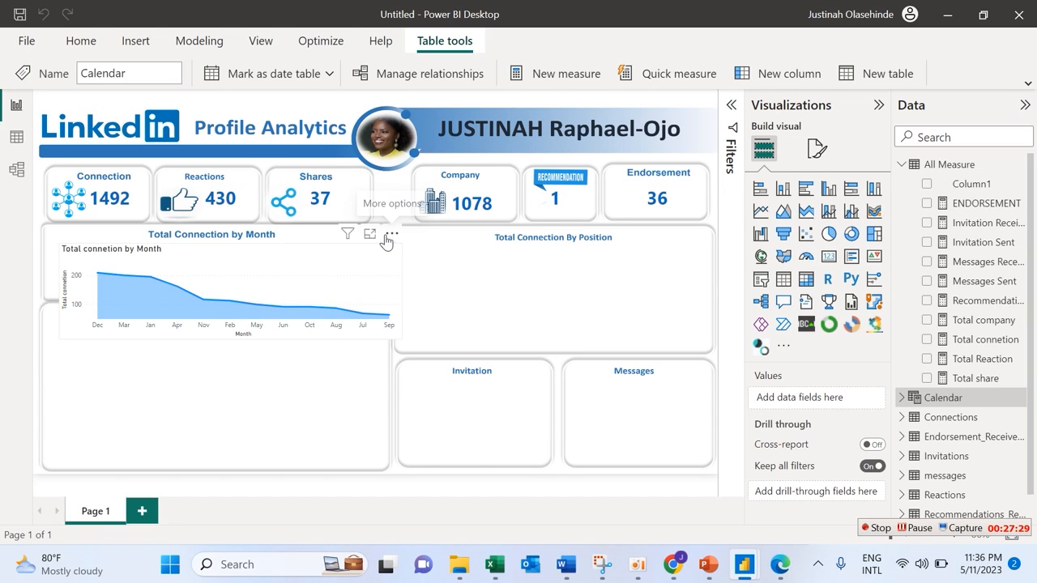
Sort the area chart's axis by Month in ascending order.
left_click(389, 235)
mouse_move(423, 331)
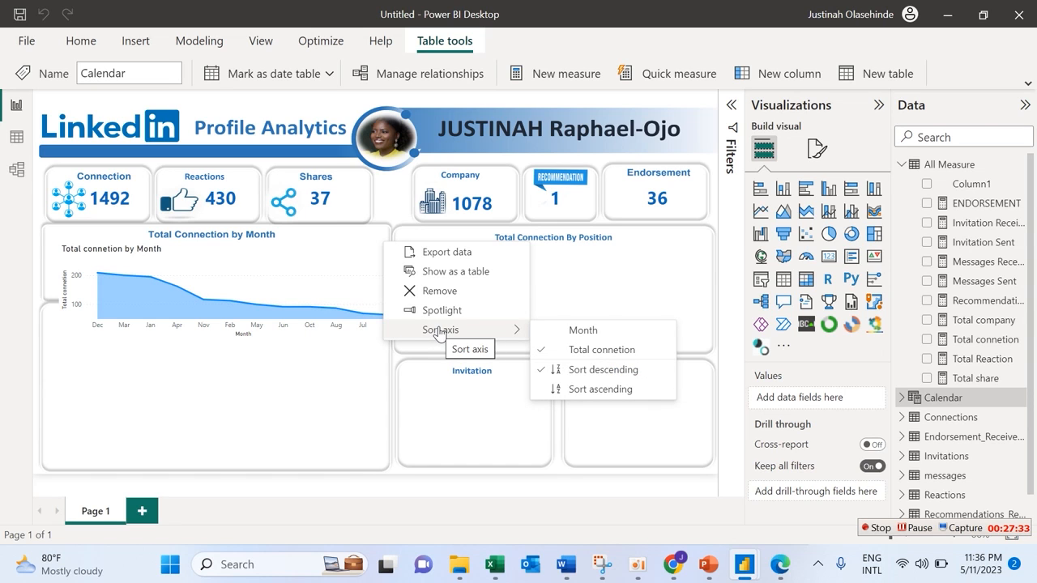
left_click(580, 389)
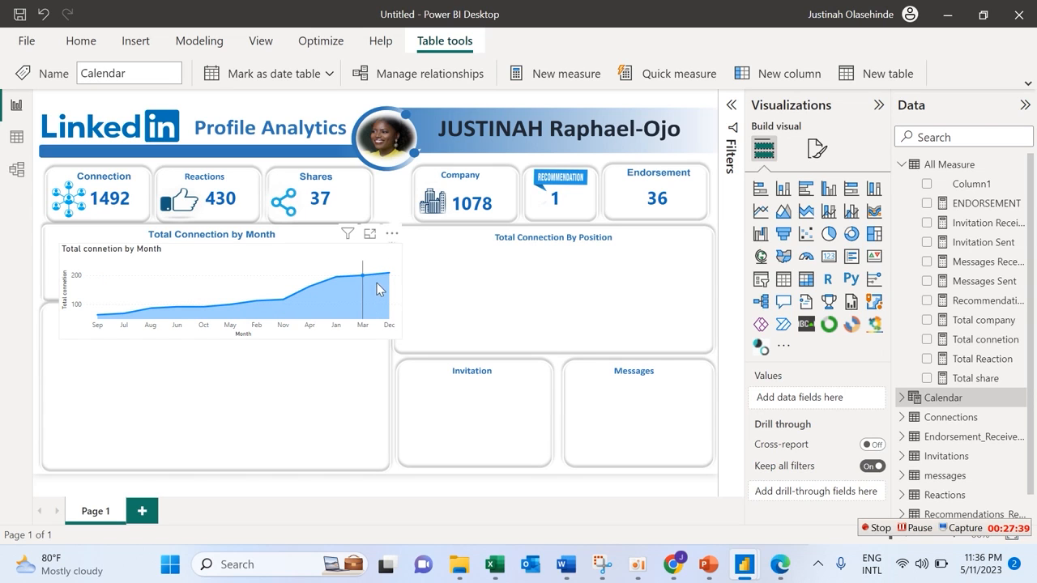
left_click(392, 233)
mouse_move(460, 334)
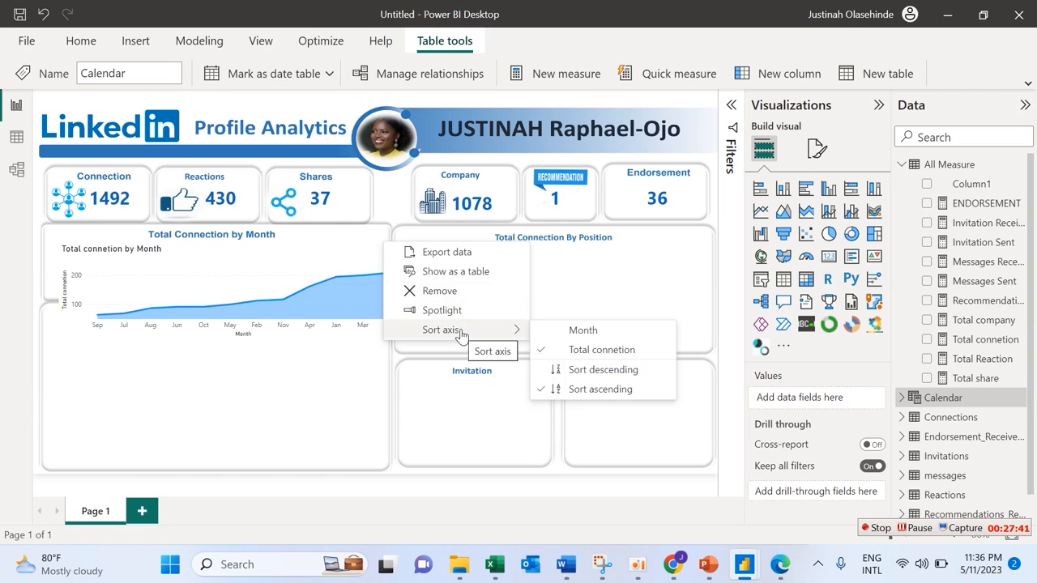
left_click(553, 334)
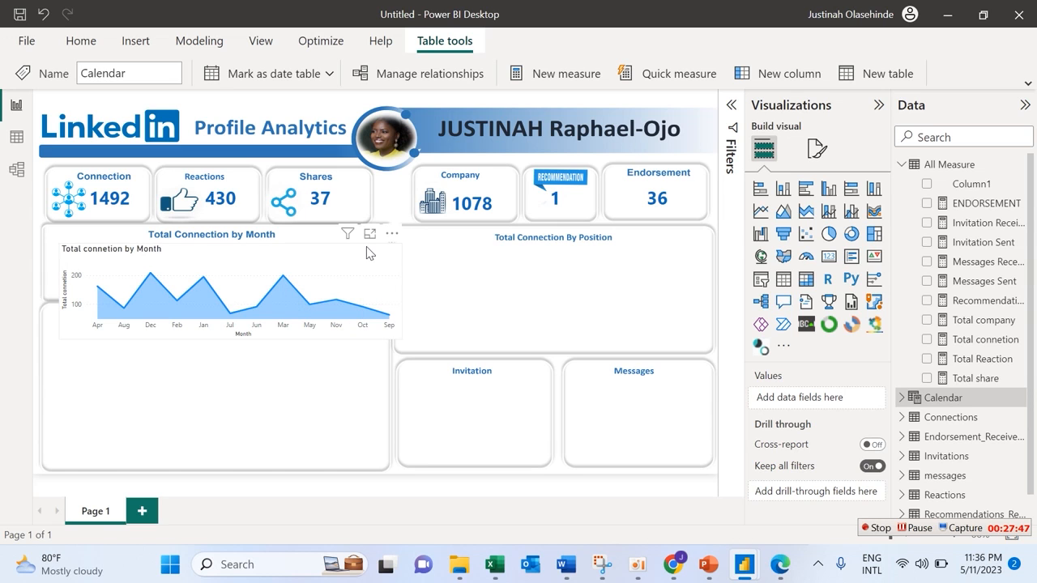
Reposition the area chart under the Total Connection by Month heading and turn off its title and background.
left_click_drag(355, 242, 355, 248)
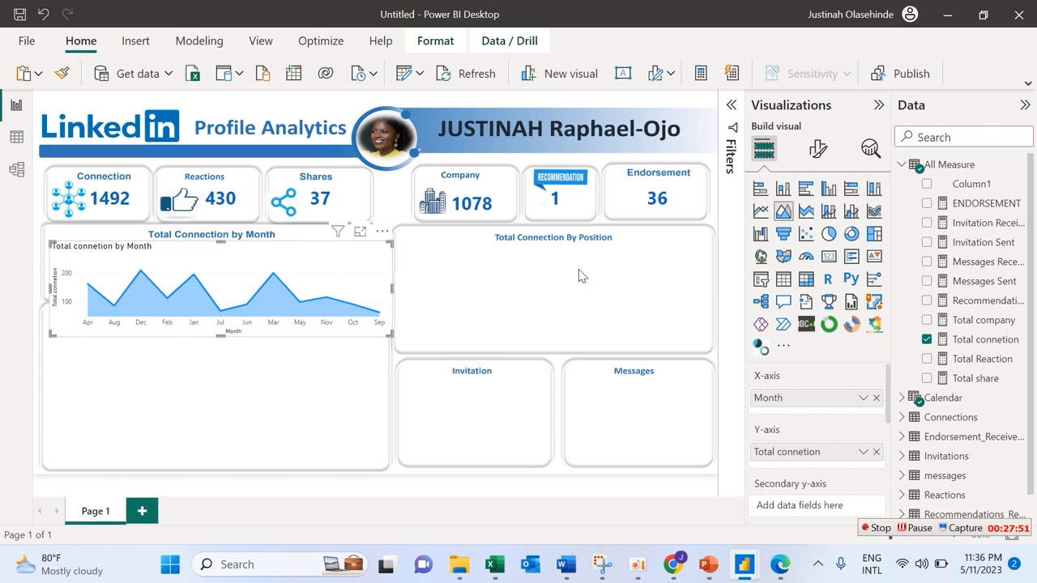
left_click(811, 156)
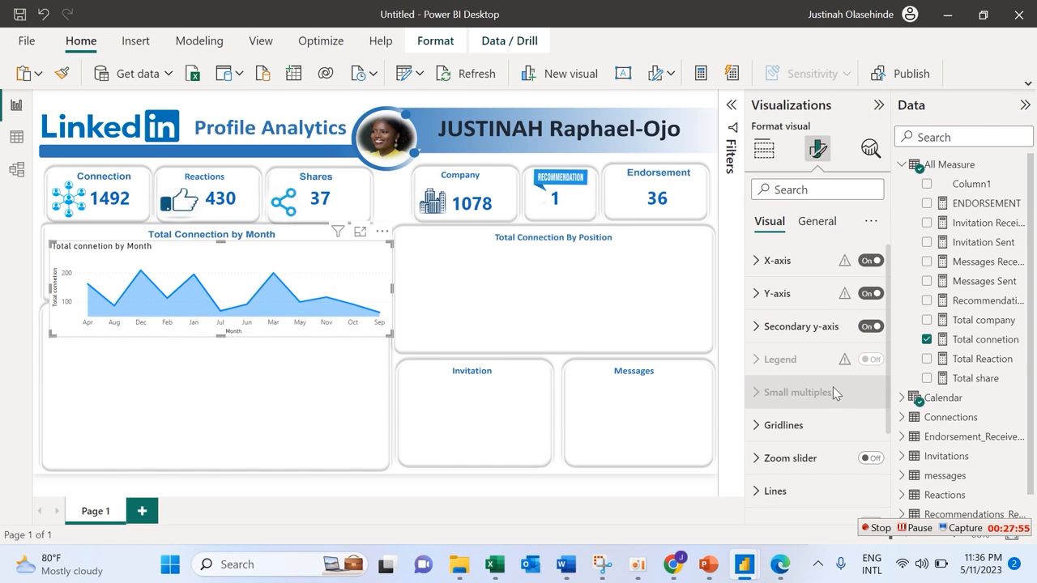
left_click(817, 222)
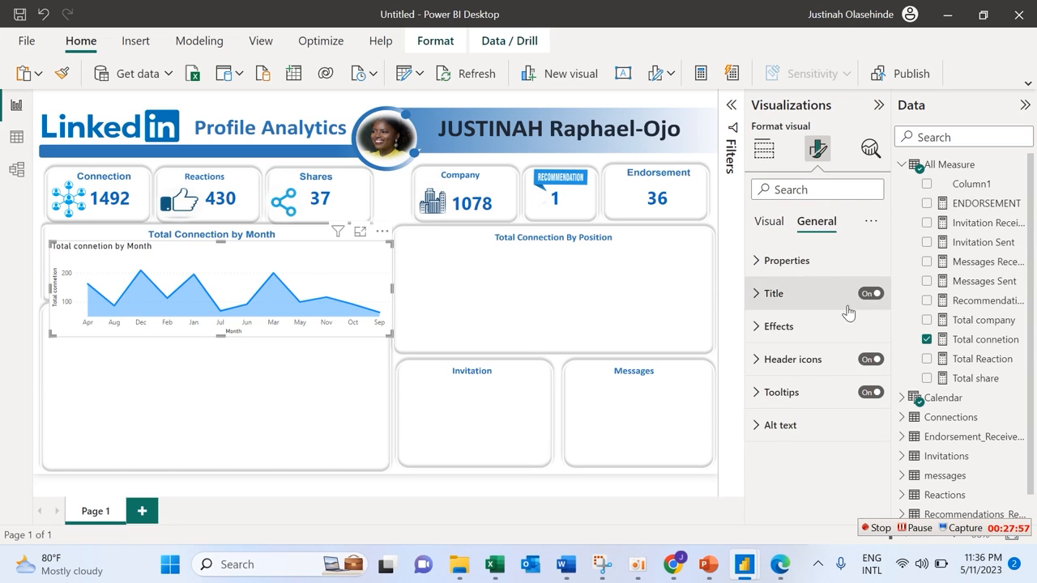
left_click(843, 324)
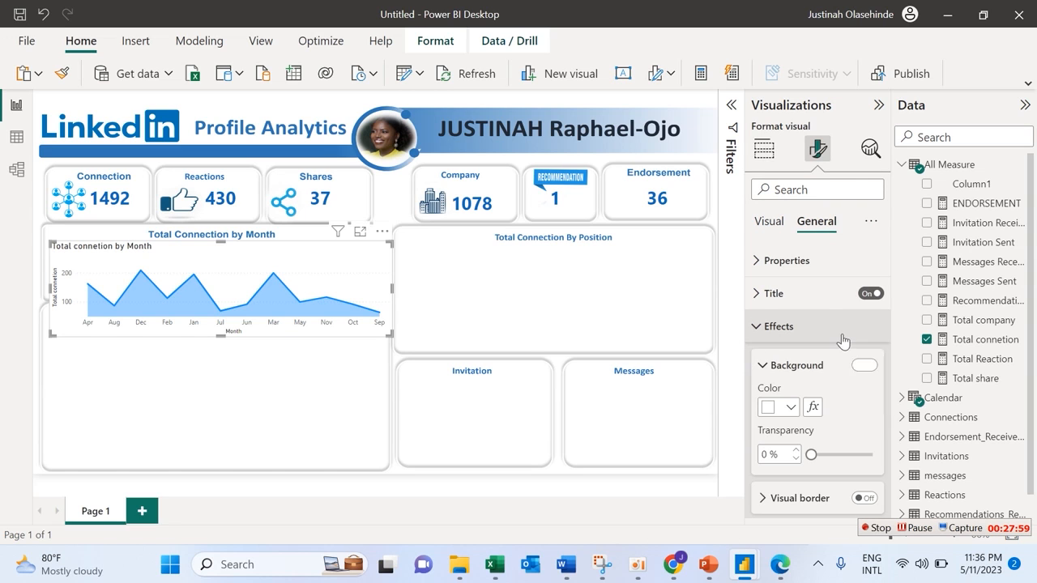
left_click(864, 374)
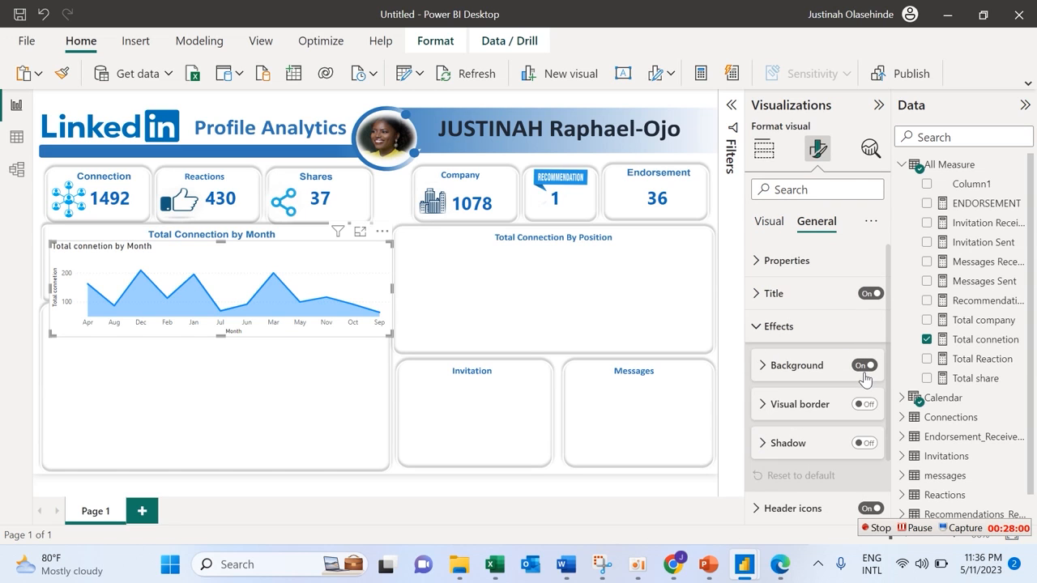
left_click(870, 301)
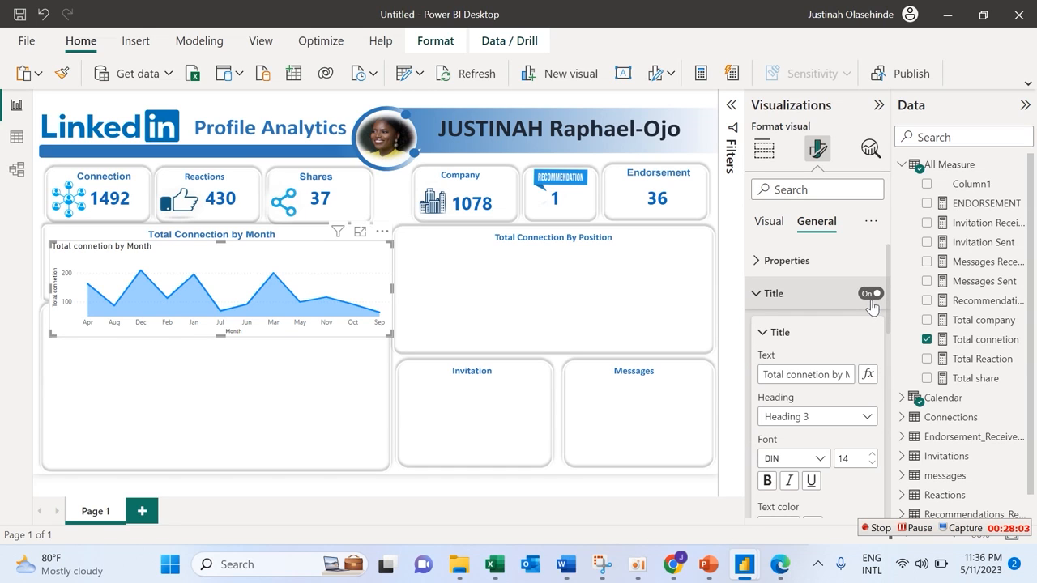
left_click(867, 295)
left_click(758, 294)
left_click(863, 366)
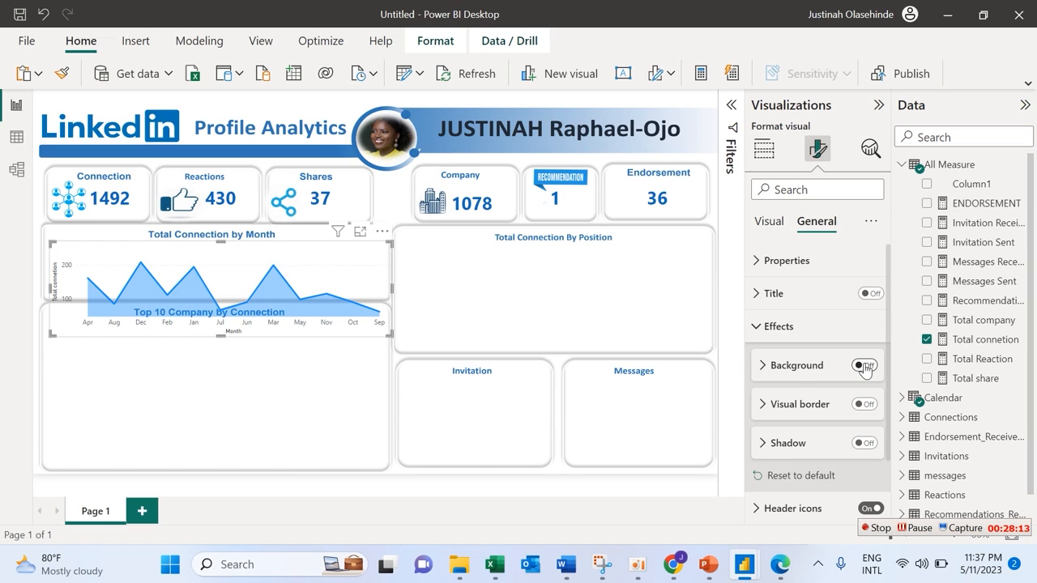
left_click(790, 328)
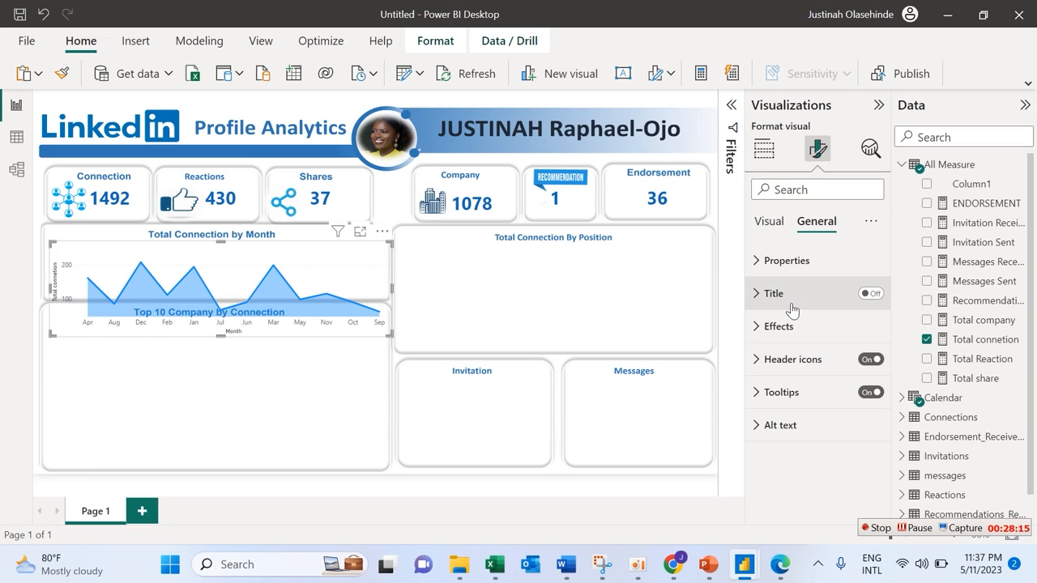
Turn off the area chart's secondary y-axis, the Y-axis title and the Y-axis itself.
left_click(770, 223)
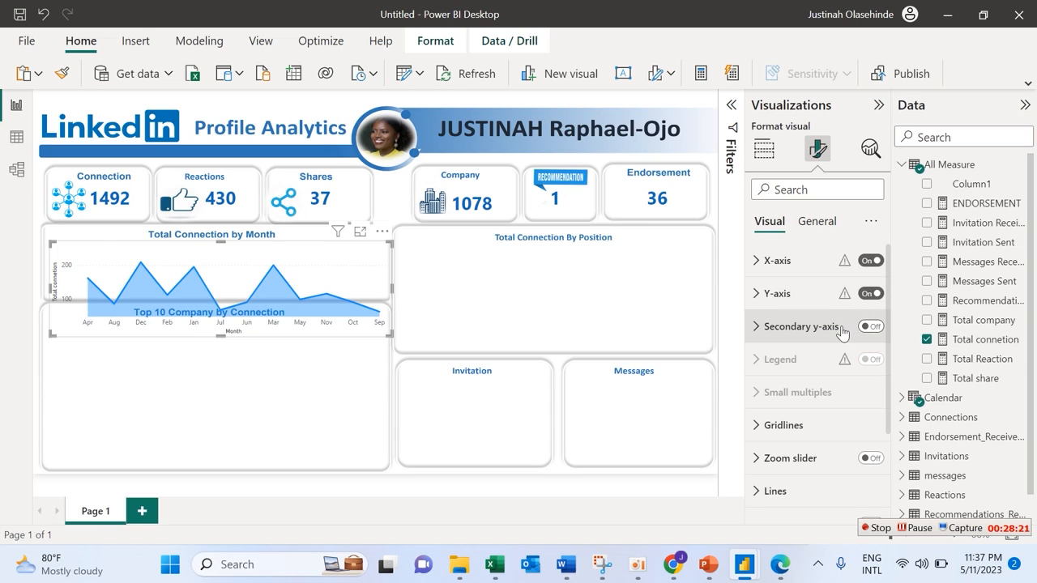
left_click(810, 293)
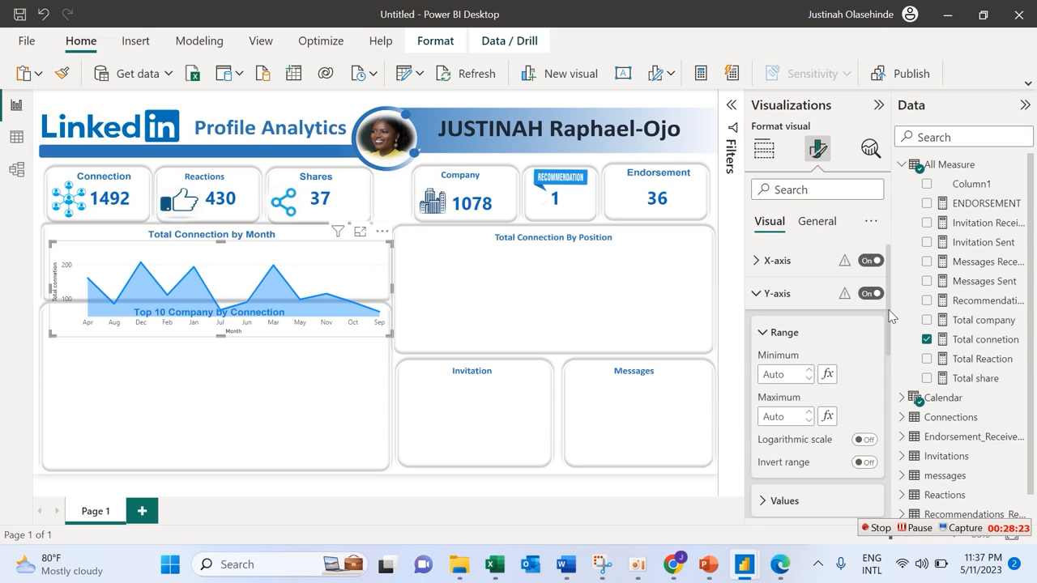
left_click(872, 294)
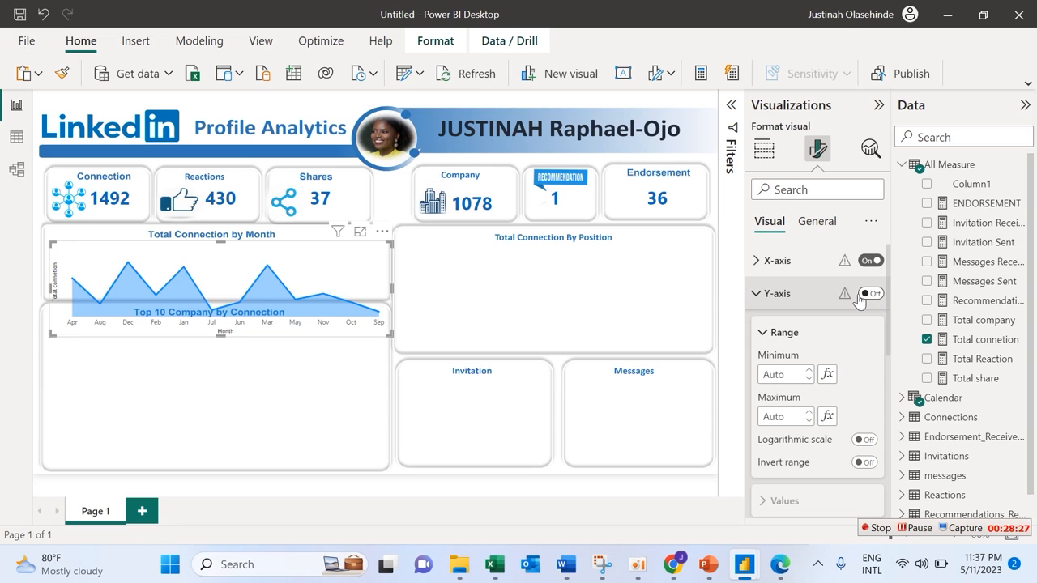
left_click(872, 296)
left_click(812, 298)
mouse_move(888, 323)
left_mouse_down()
mouse_move(899, 392)
mouse_move(890, 315)
left_mouse_up()
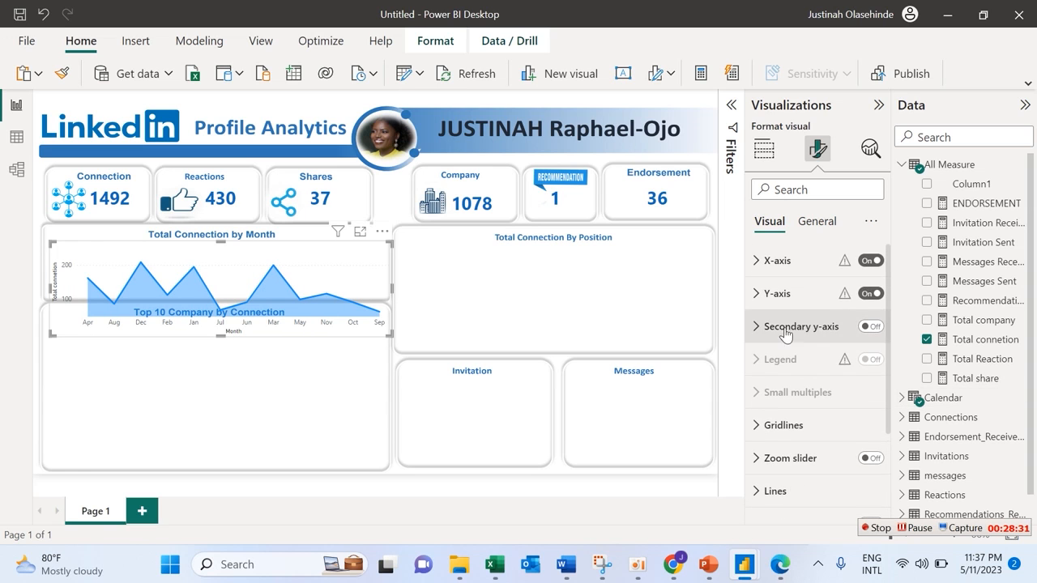
left_click(810, 294)
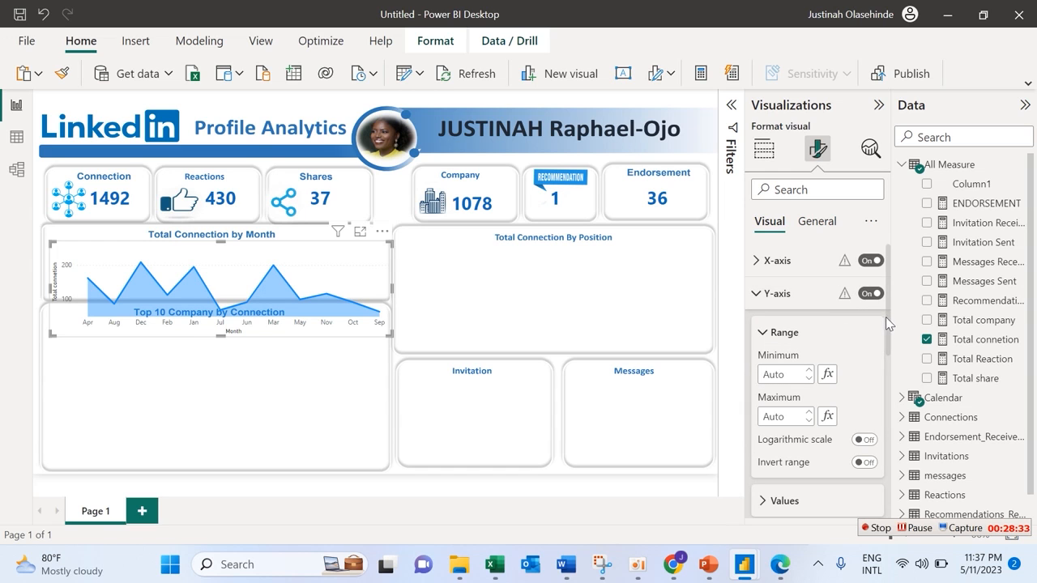
scroll(888, 317, "down", 4)
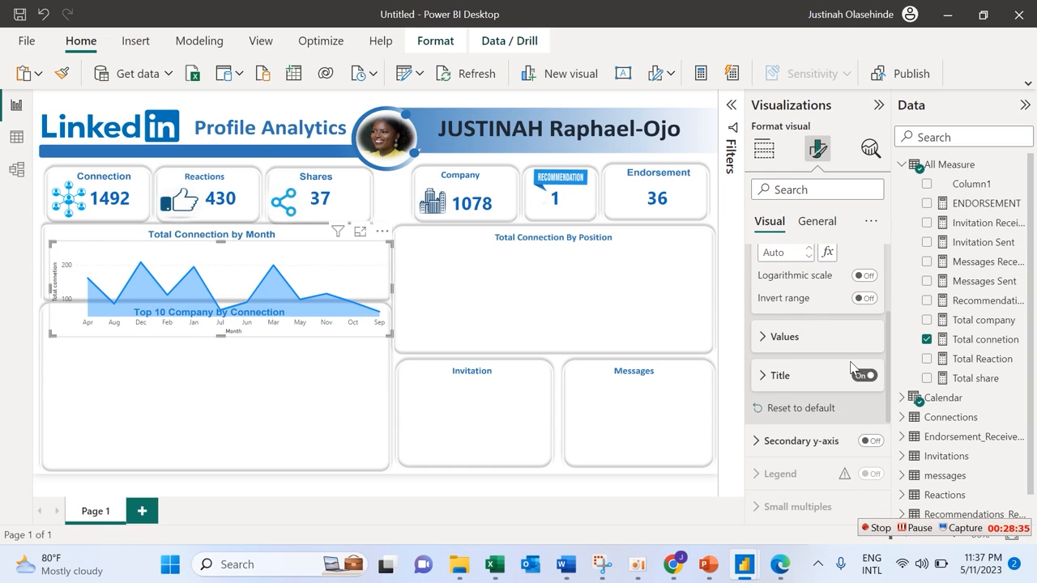
left_click(861, 376)
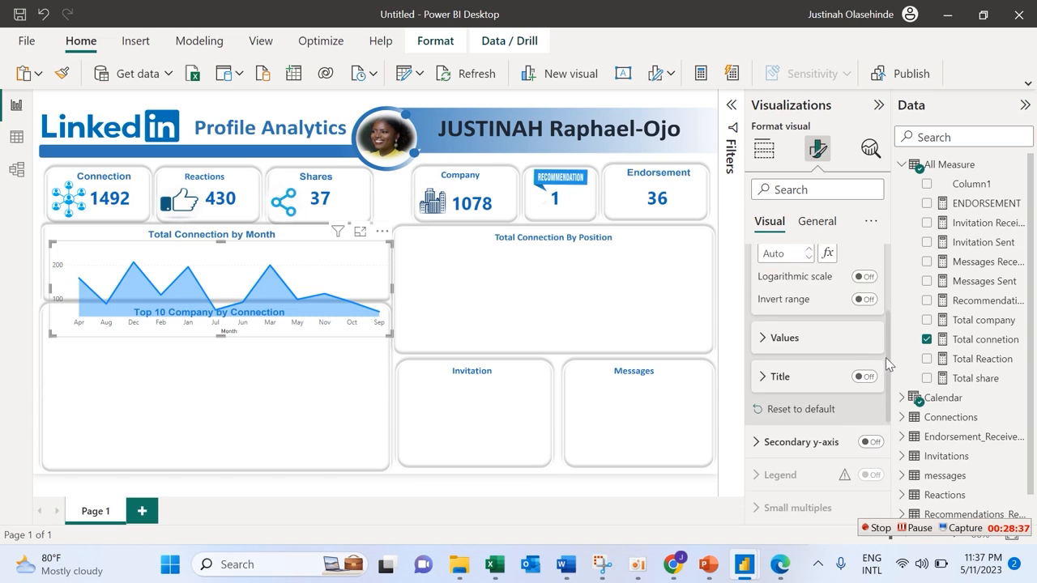
scroll(885, 357, "up", 4)
left_click(868, 294)
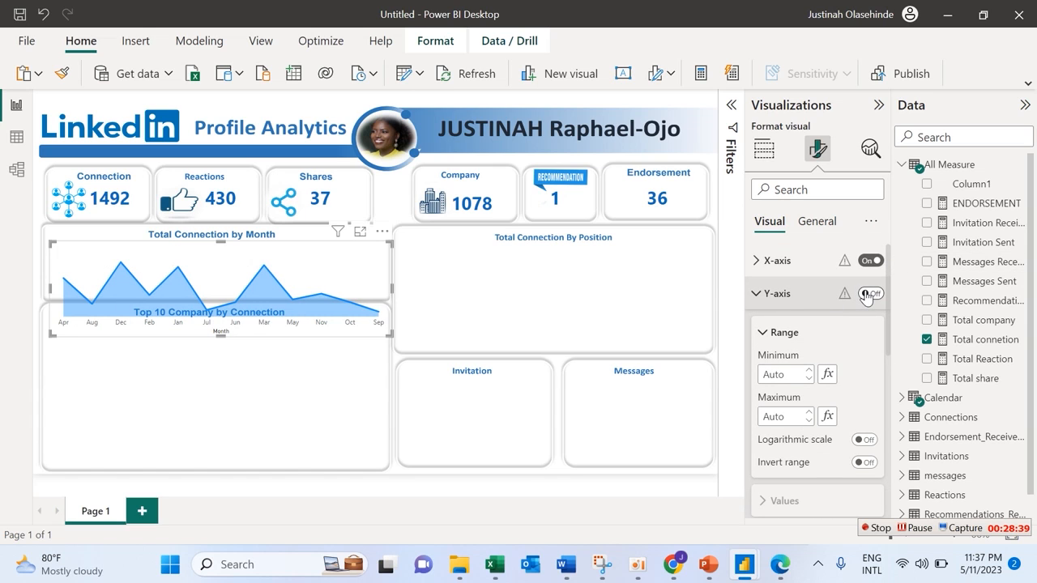
left_click(757, 295)
Turn off the X-axis title of the area chart, keeping the month labels.
left_click(756, 261)
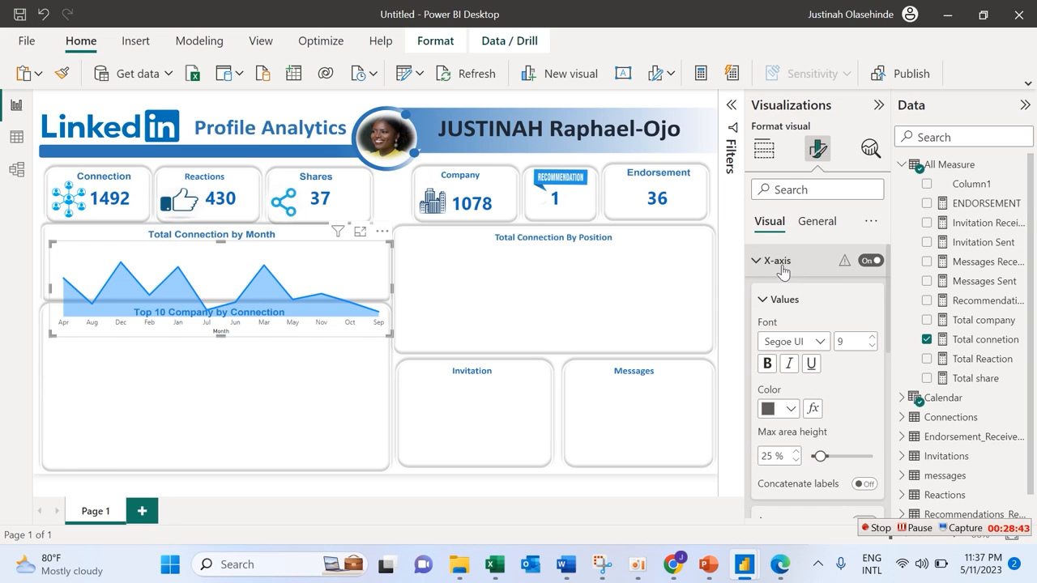
scroll(888, 307, "down", 3)
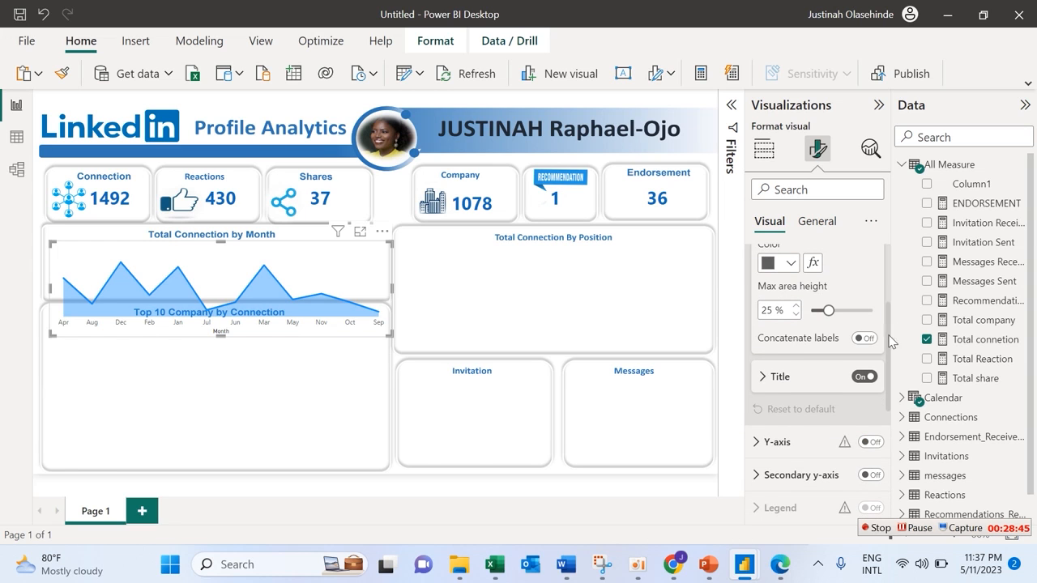
left_click(862, 378)
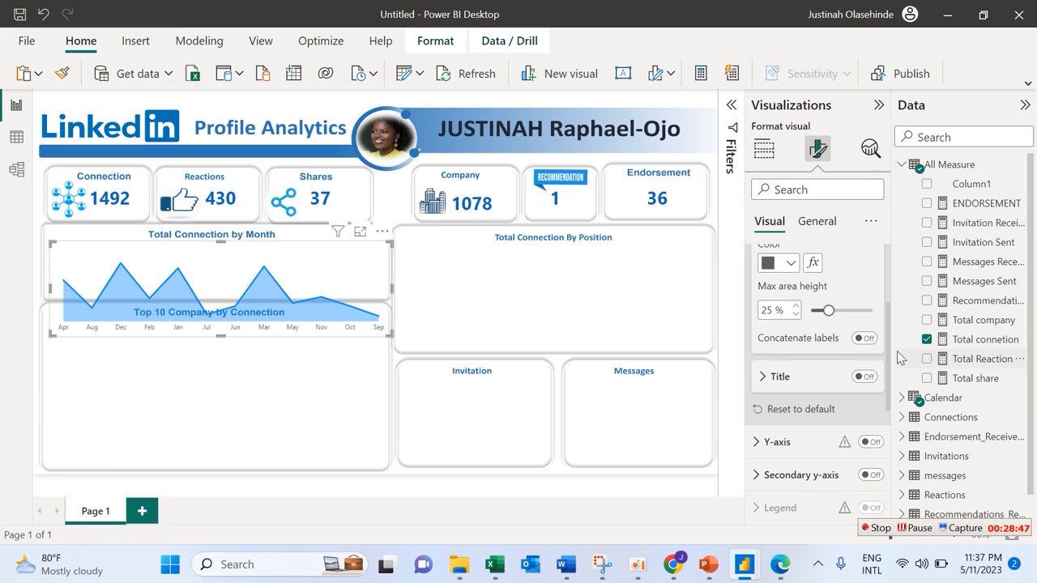
scroll(886, 357, "up", 3)
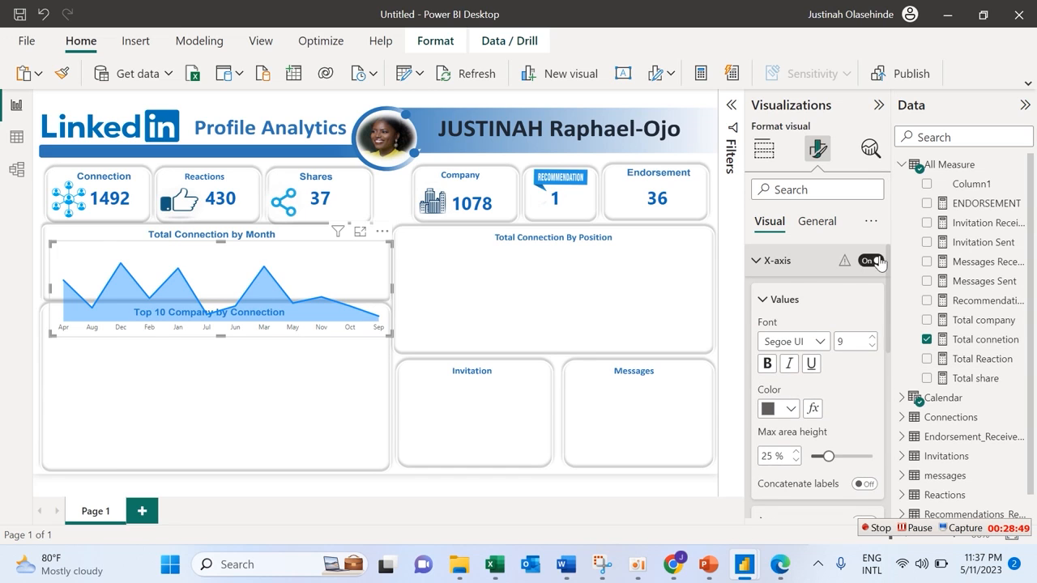
left_click(761, 299)
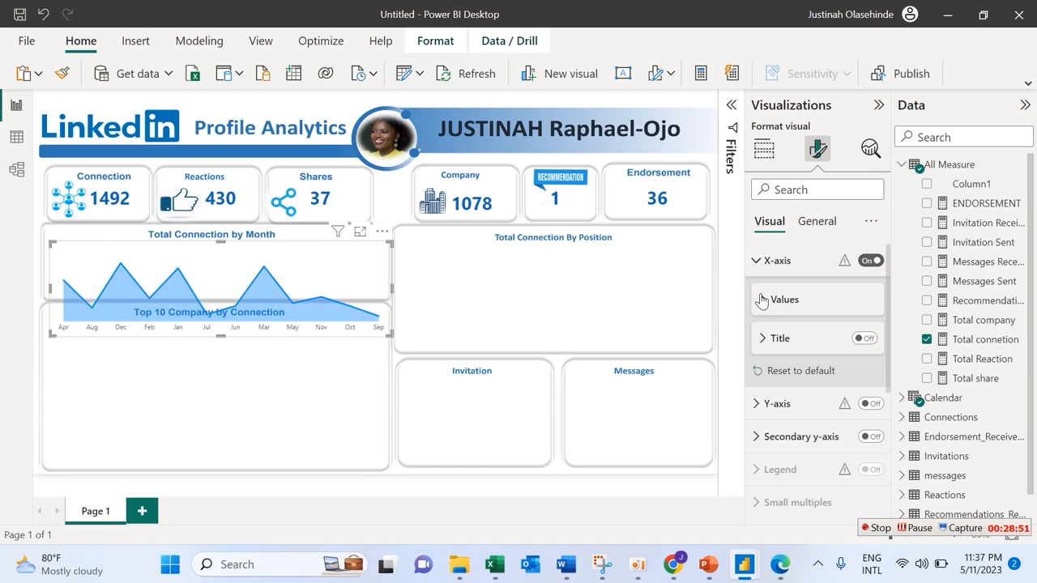
left_click(766, 266)
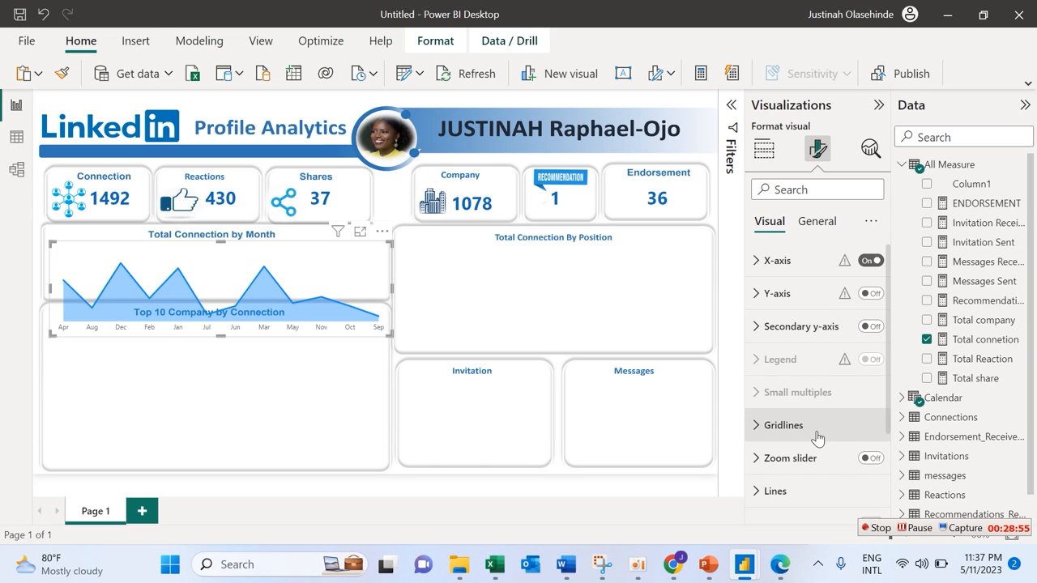
Turn on data labels for the area chart.
scroll(885, 416, "down", 1)
left_click(841, 400)
left_click(848, 401)
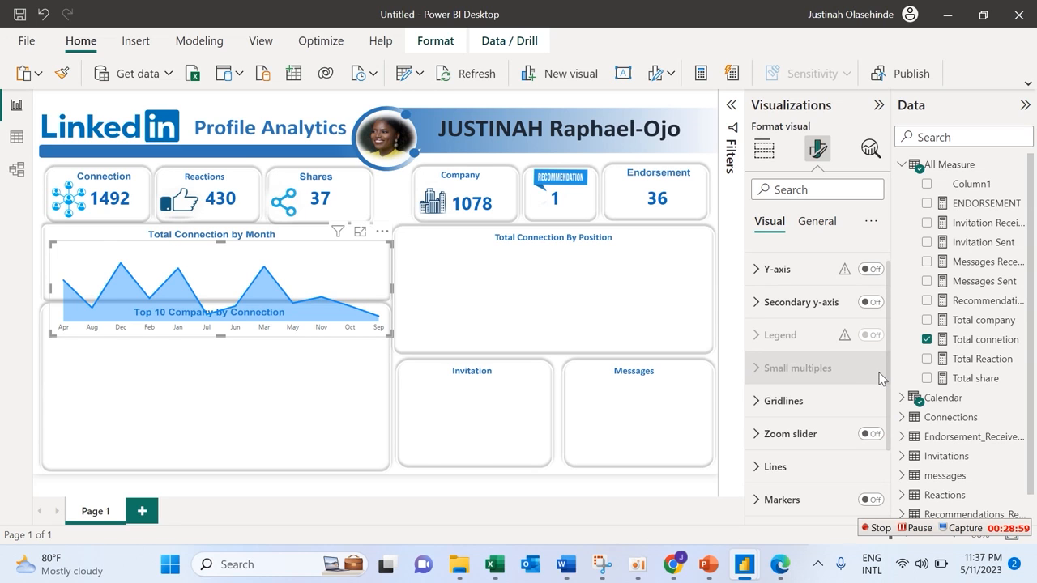
scroll(885, 375, "down", 3)
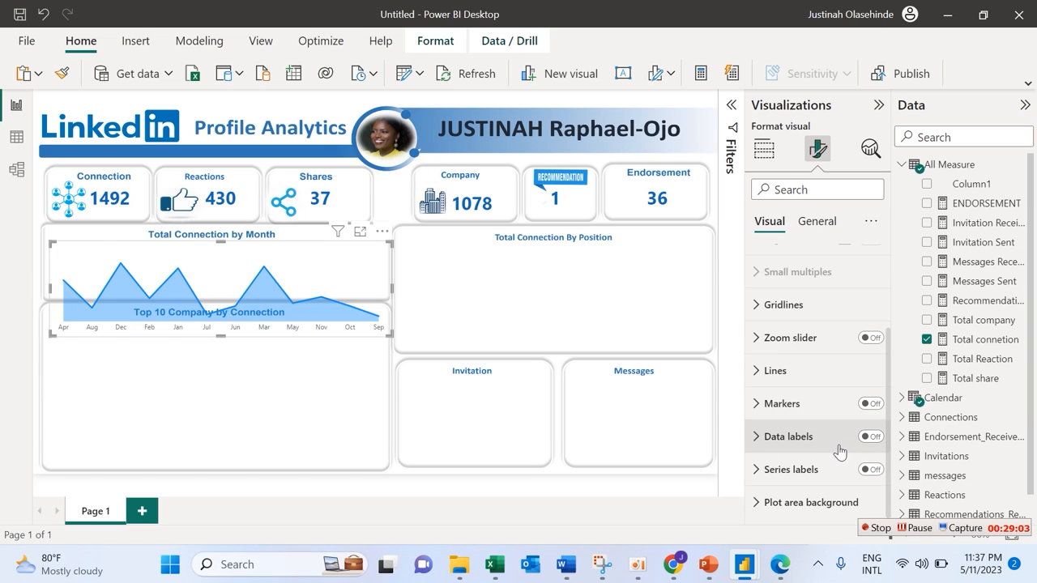
left_click(840, 450)
left_click(866, 438)
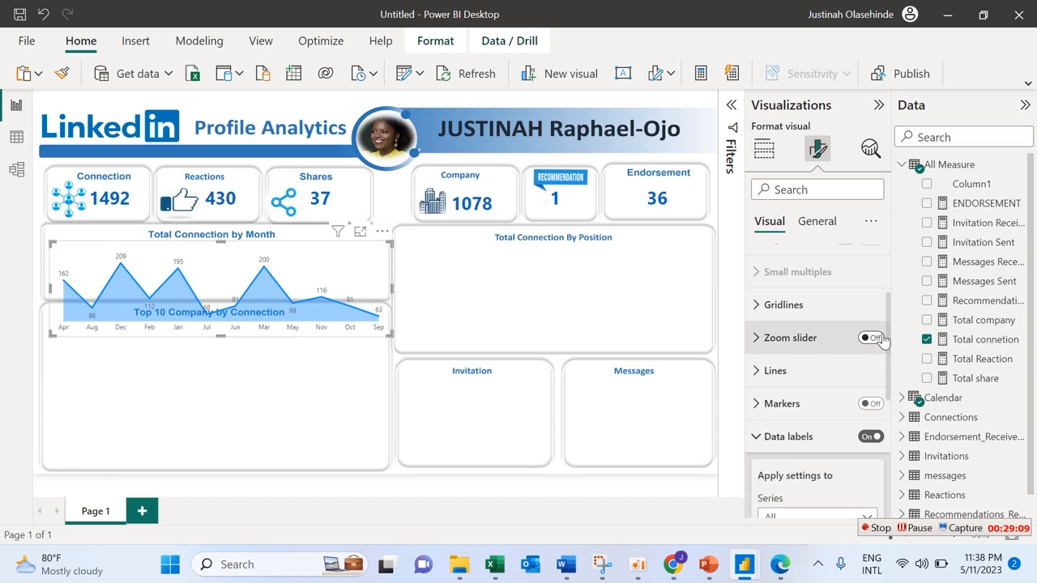
Make the area chart's data label values bold and color them with the recently used blue.
left_click_drag(889, 341, 899, 404)
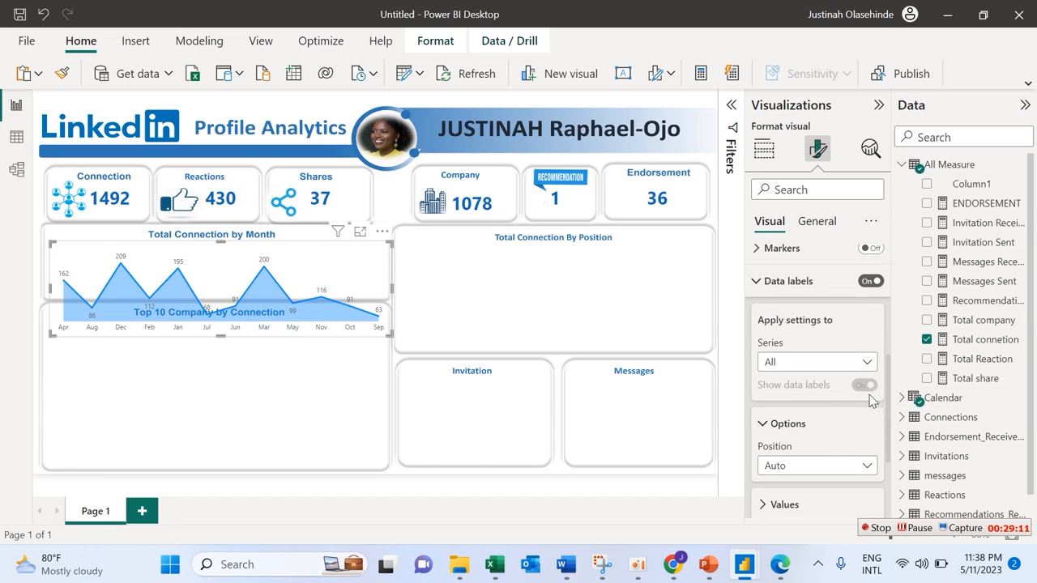
left_click(820, 504)
left_click_drag(889, 394, 888, 478)
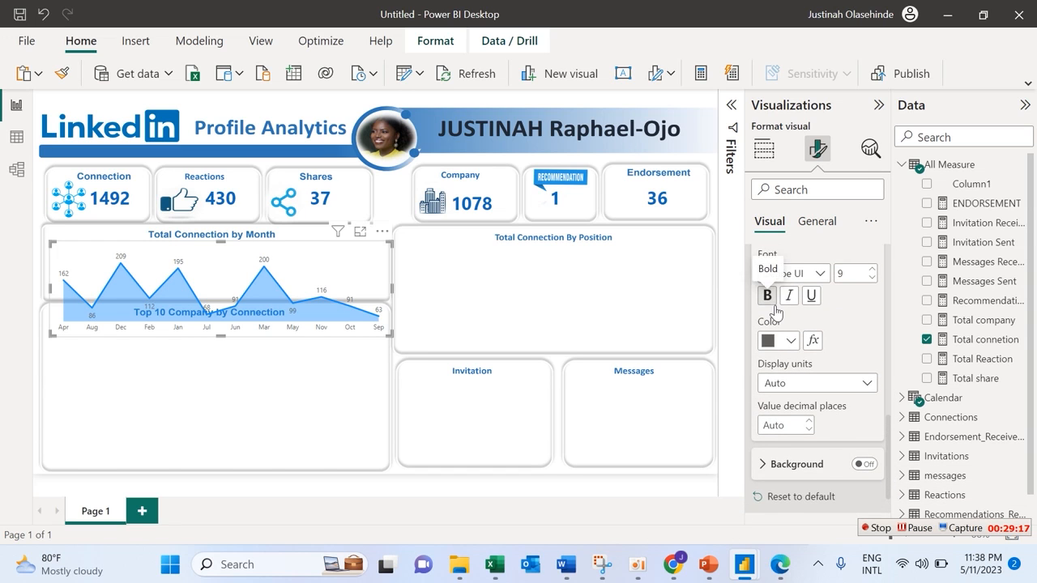
left_click(789, 341)
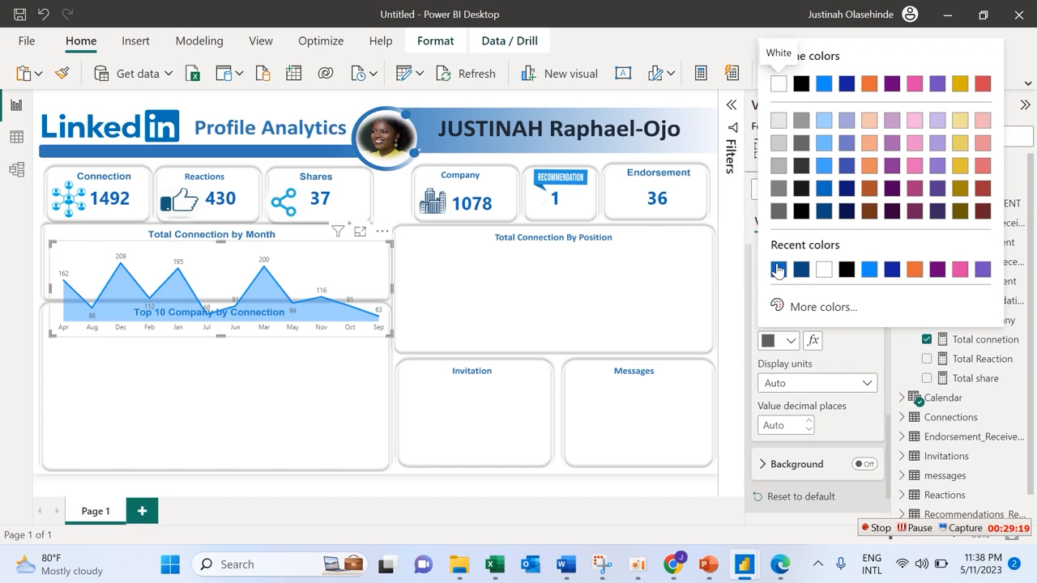
left_click(777, 270)
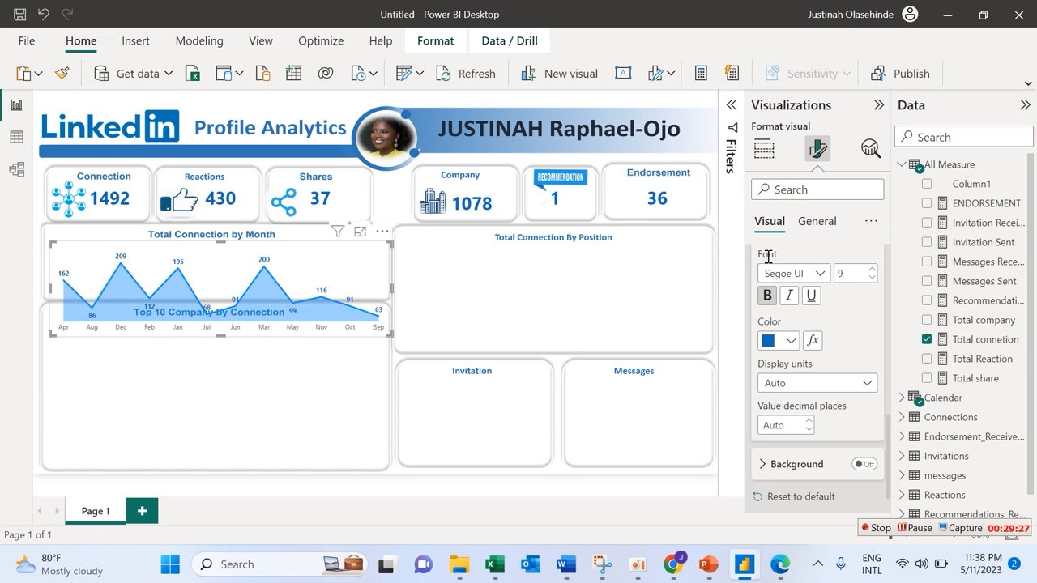
scroll(889, 347, "up", 3)
scroll(888, 347, "up", 3)
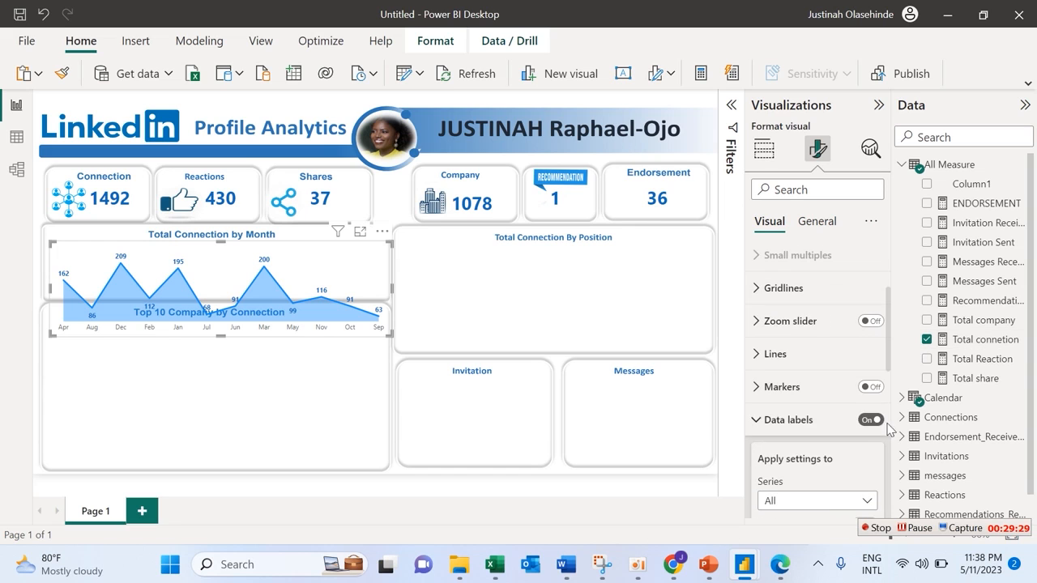
left_click(763, 429)
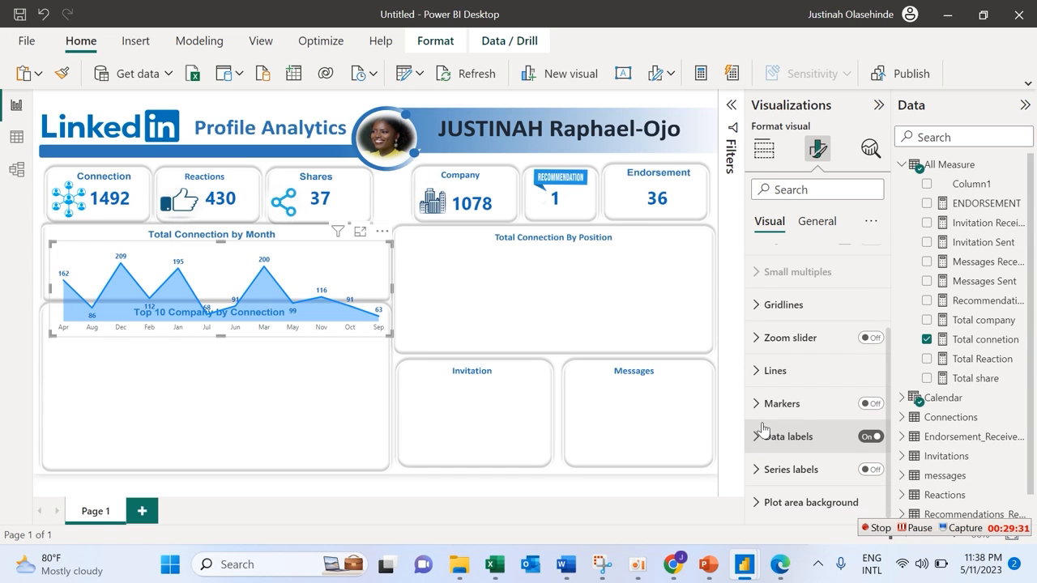
Turn on markers for the area chart's line and check the gridline and line settings.
left_click(870, 403)
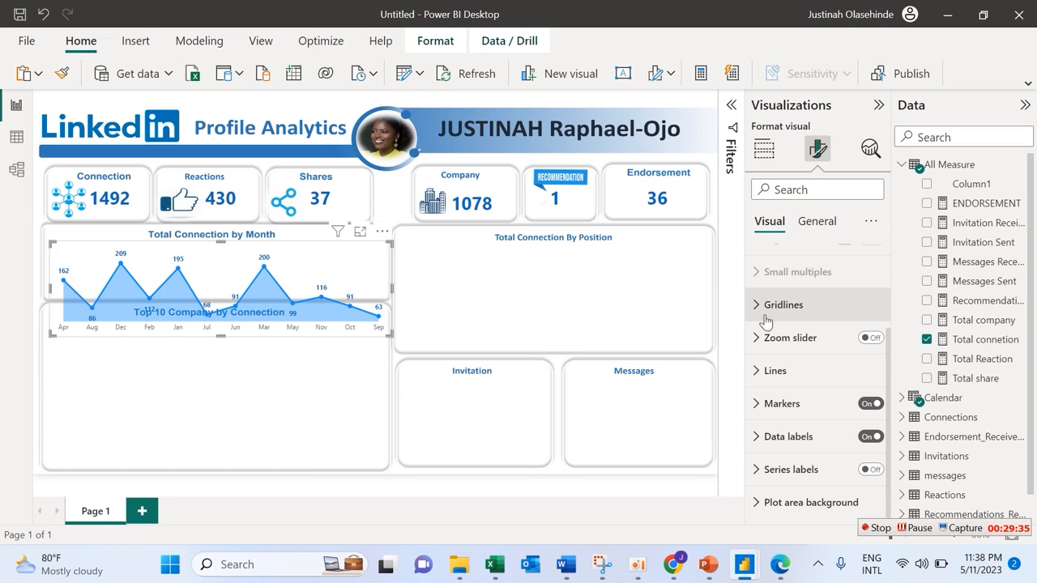
left_click(771, 306)
left_click(771, 306)
left_click(786, 371)
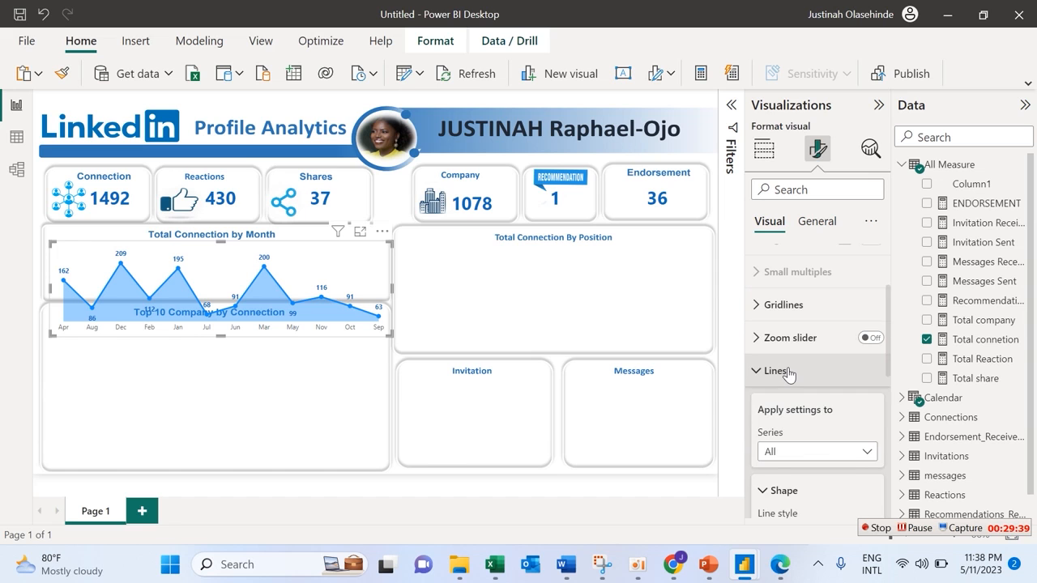
left_click(788, 373)
Shrink and move the area chart so it fits inside the Total Connection by Month box.
left_click(356, 394)
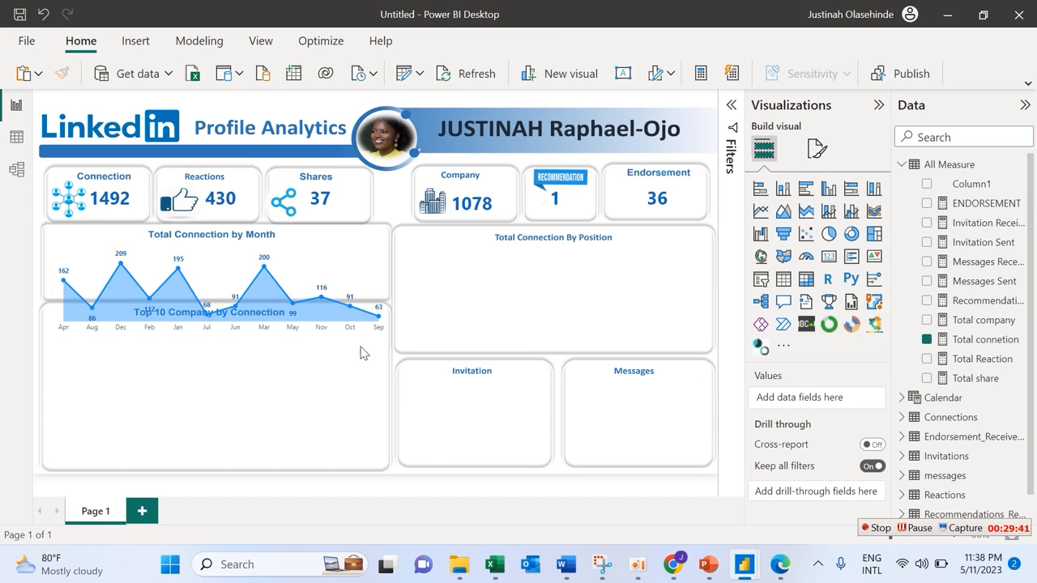
left_click(370, 328)
left_click_drag(389, 332, 386, 237)
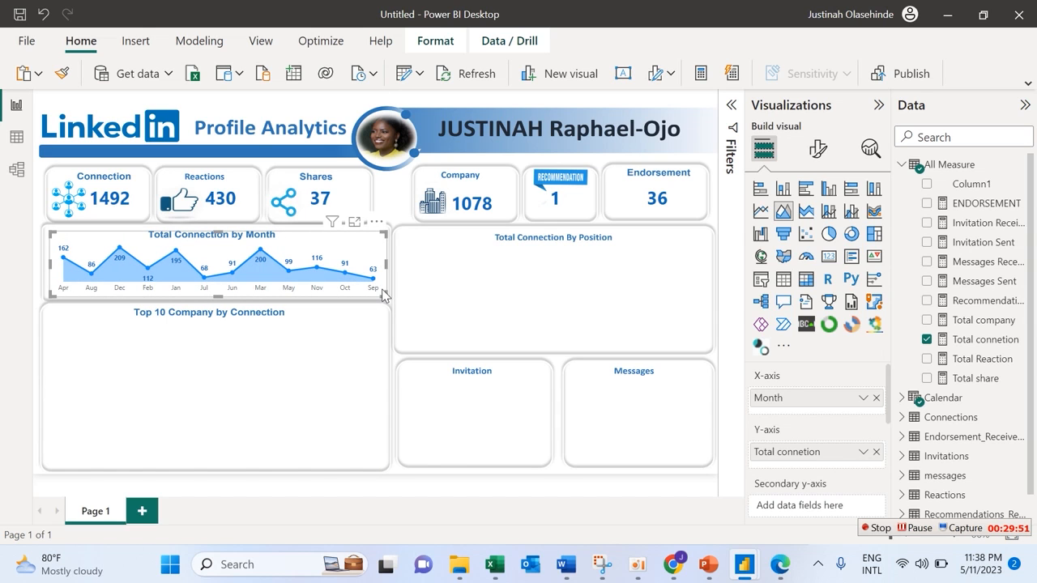
Try to sort the Total Connection by Month chart's axis by Month in ascending order.
left_click(377, 223)
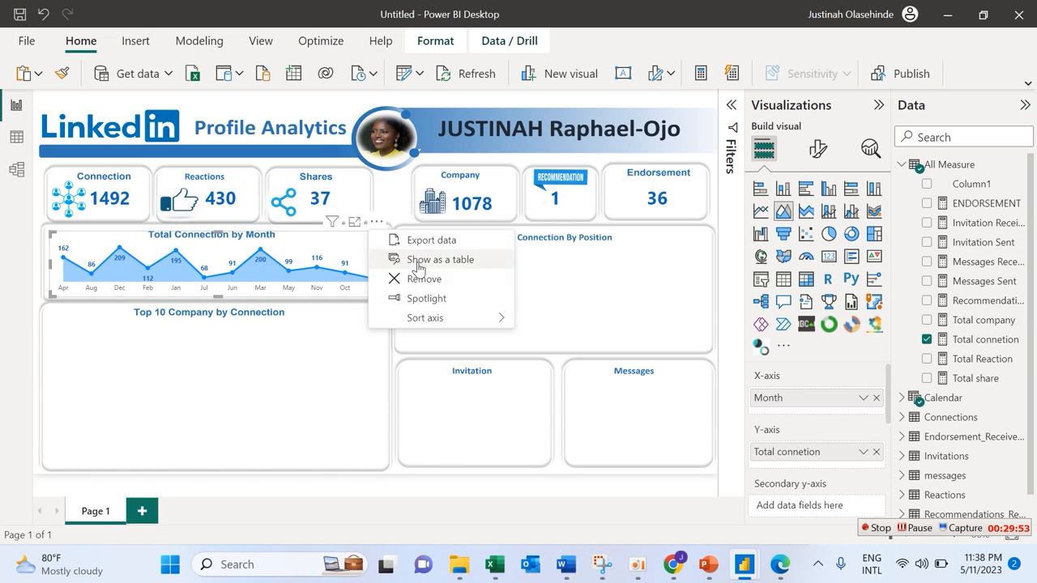
mouse_move(426, 318)
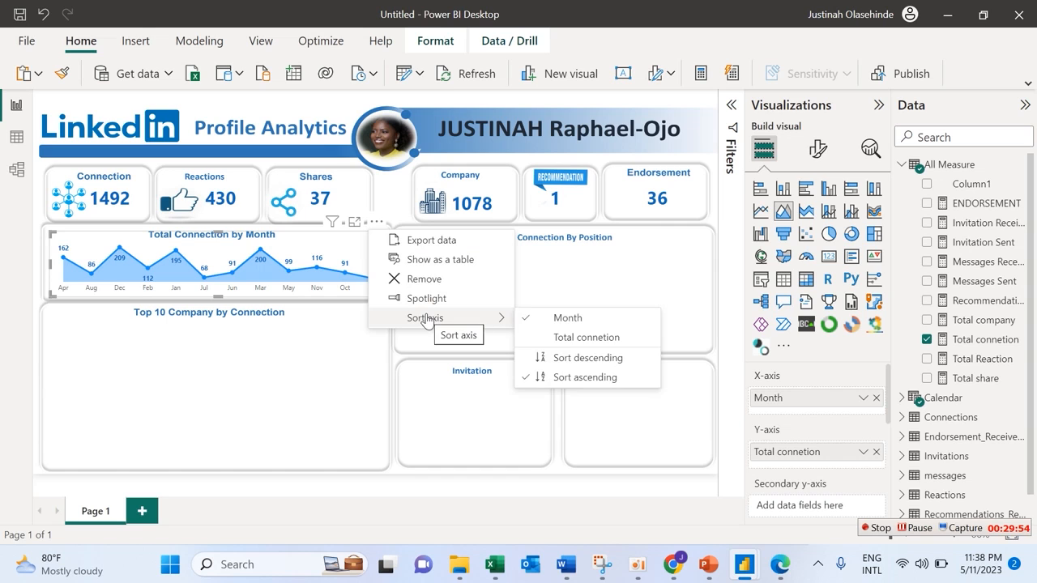
left_click(566, 378)
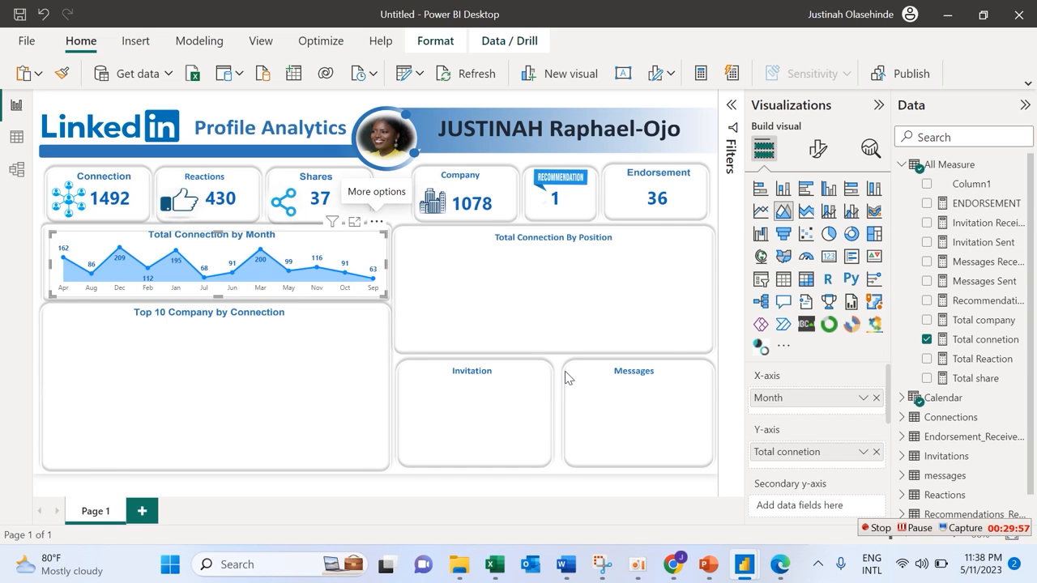
left_click(377, 230)
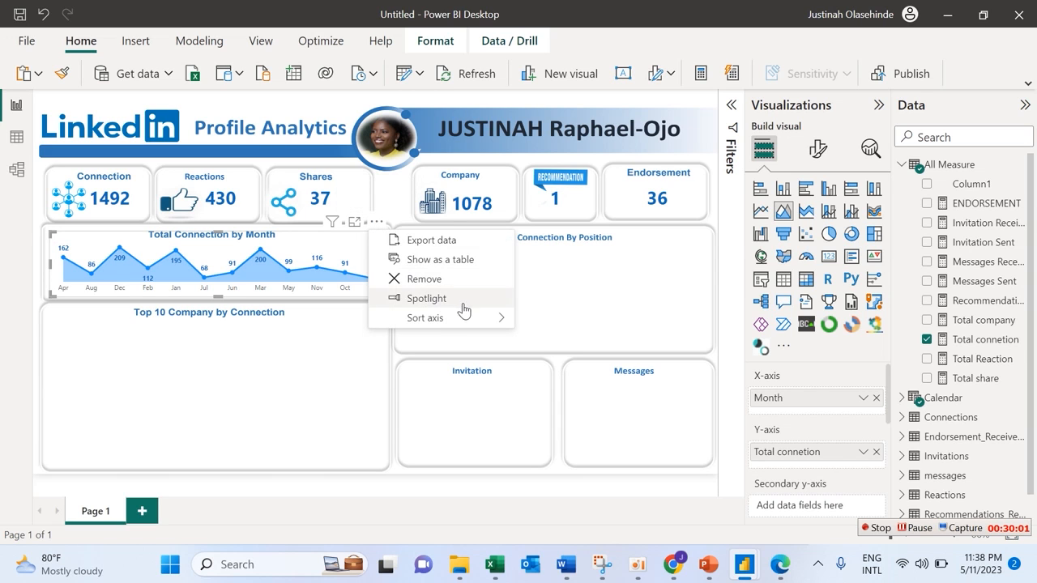
mouse_move(463, 324)
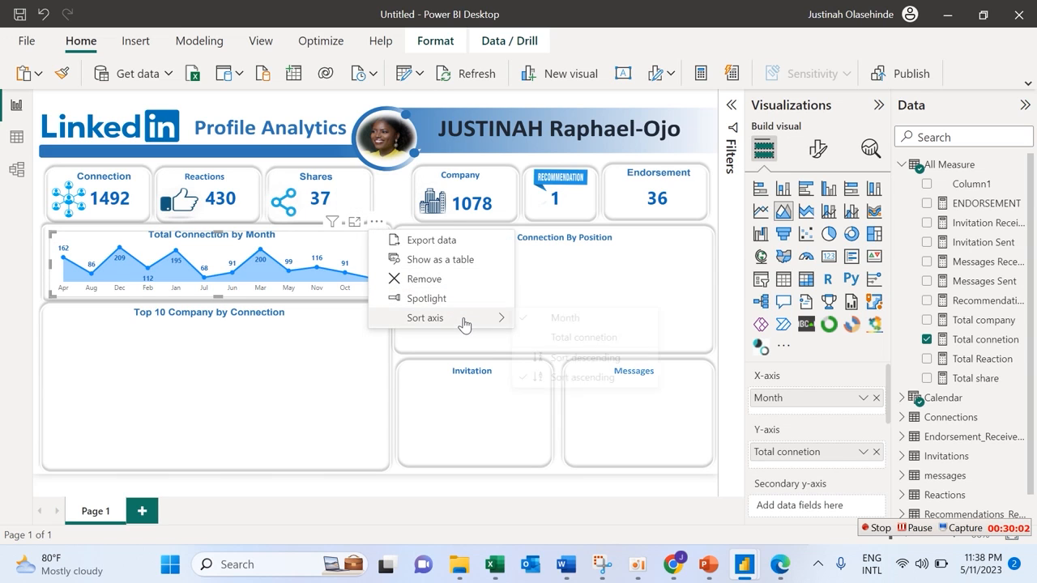
left_click(526, 323)
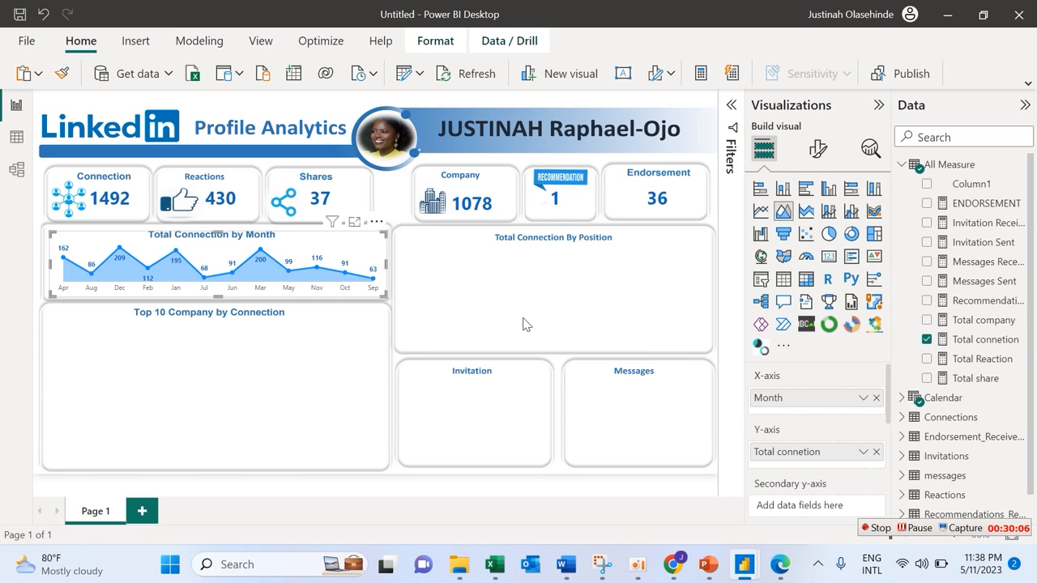
Try sorting the area chart's axis by Total connetion in descending and in ascending order.
left_click(376, 222)
mouse_move(454, 318)
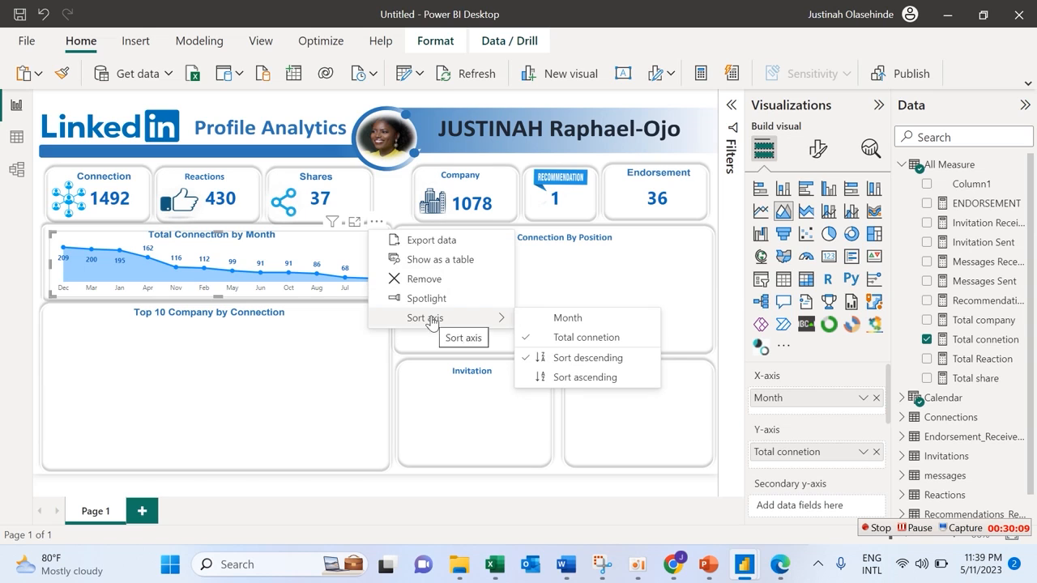
left_click(525, 341)
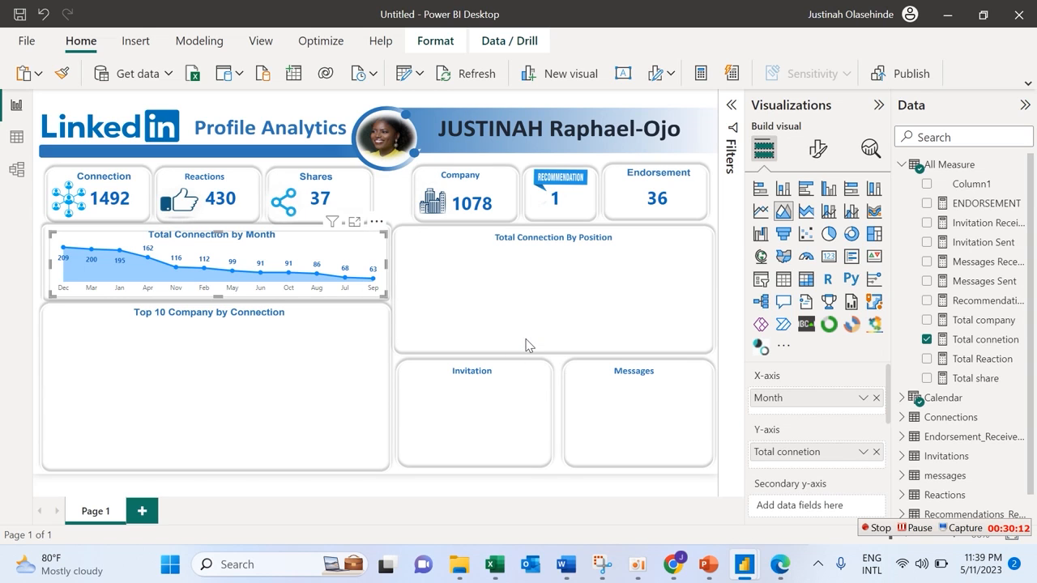
left_click(376, 223)
mouse_move(448, 326)
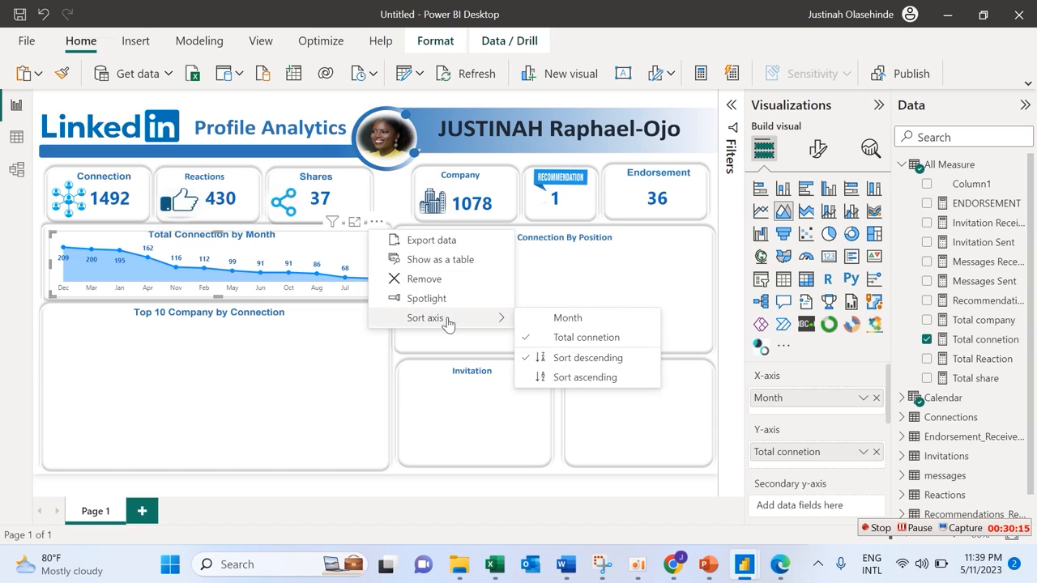
left_click(551, 384)
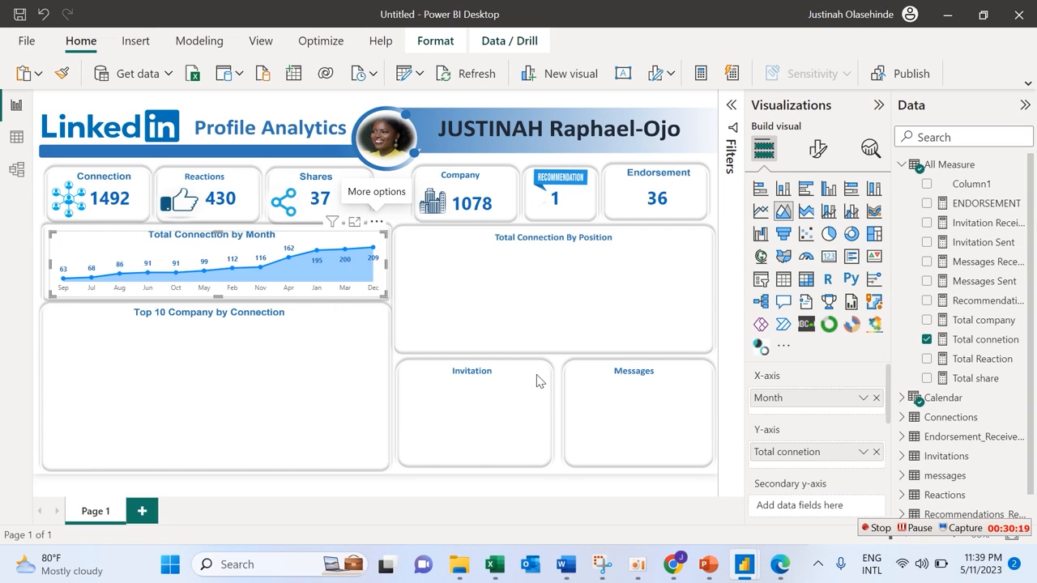
Switch the area chart's axis sort back to Month.
left_click(377, 224)
mouse_move(418, 323)
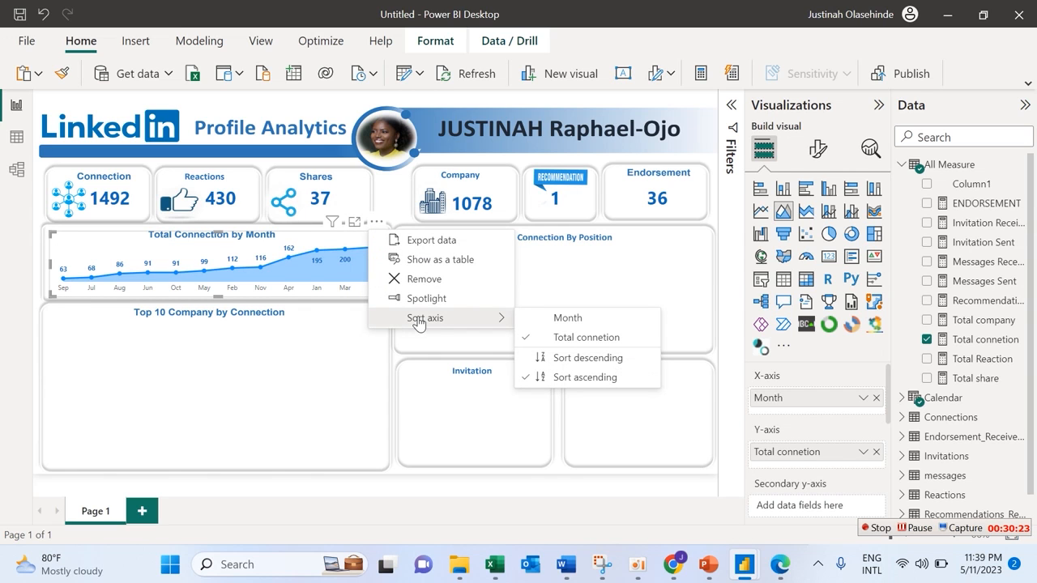
left_click(528, 324)
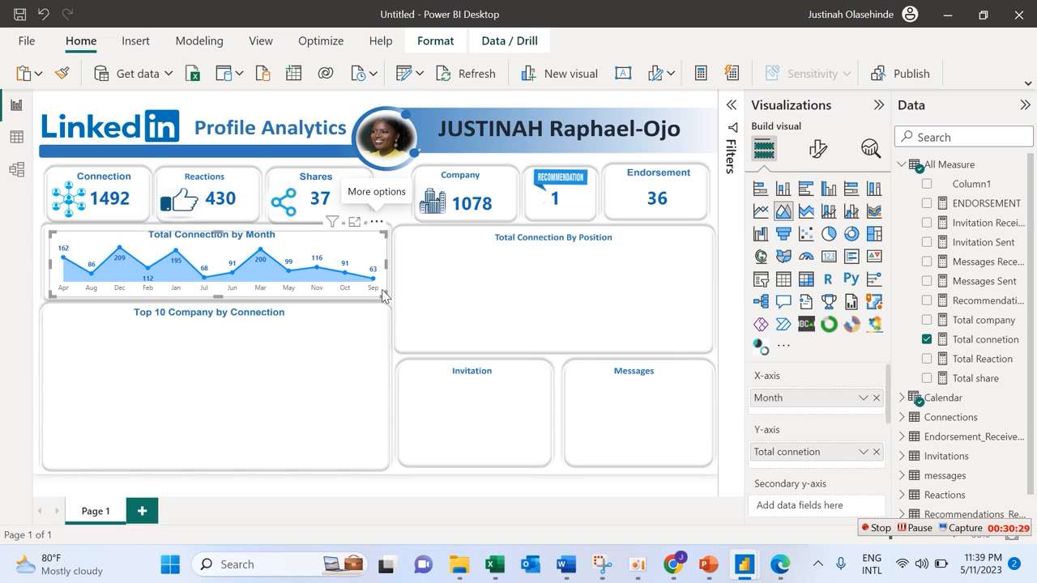
Reapply the Month sort to the area chart and switch its axis sort to Total connetion in descending order.
left_click(377, 226)
mouse_move(468, 318)
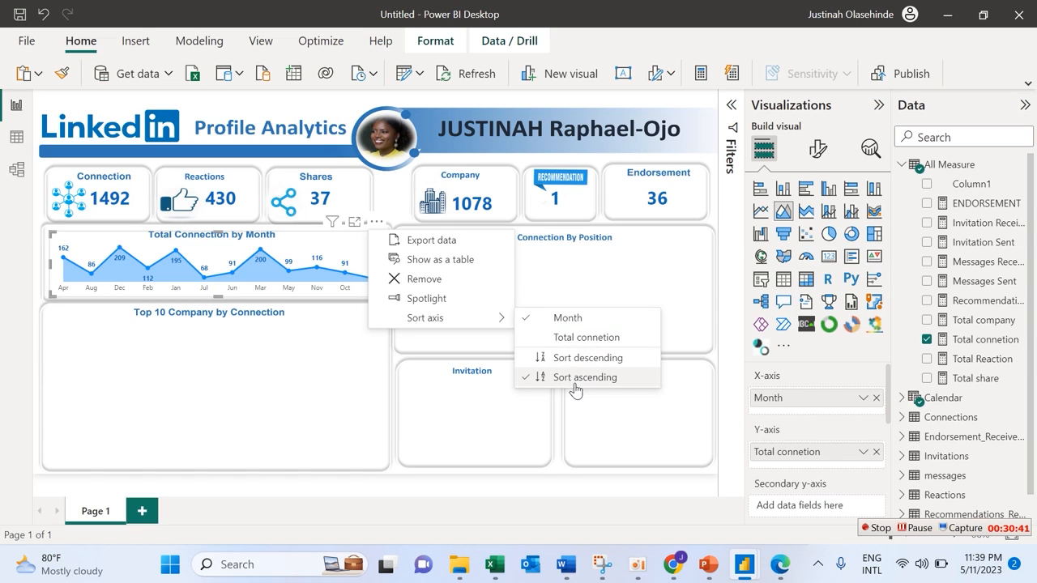
left_click(525, 319)
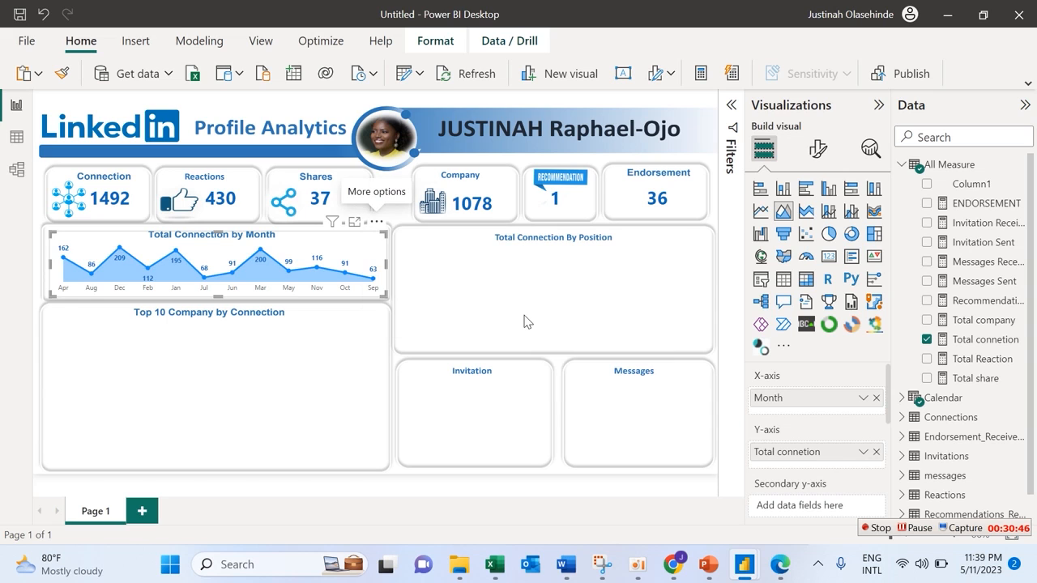
left_click(377, 229)
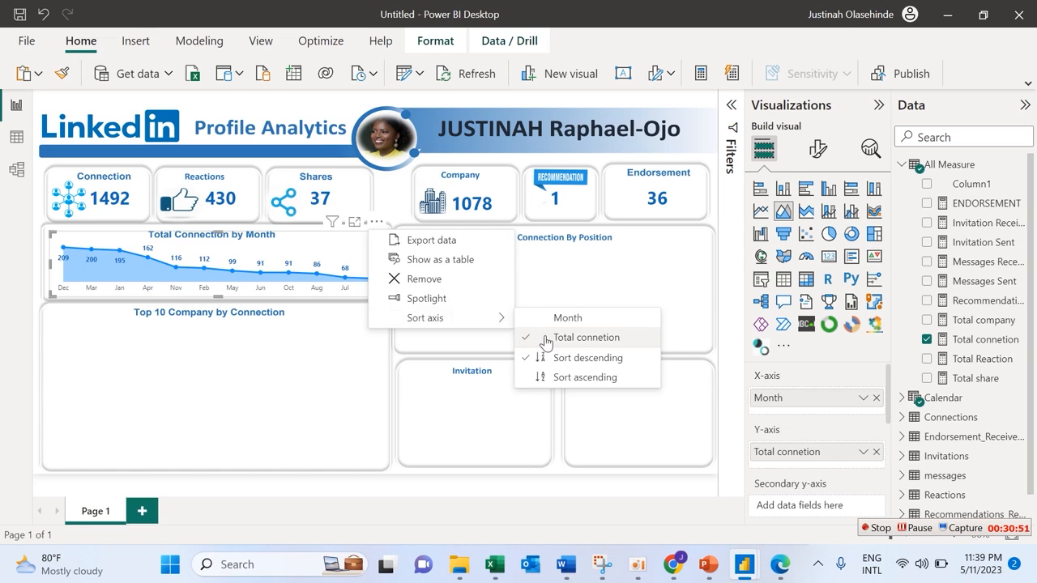
left_click(546, 339)
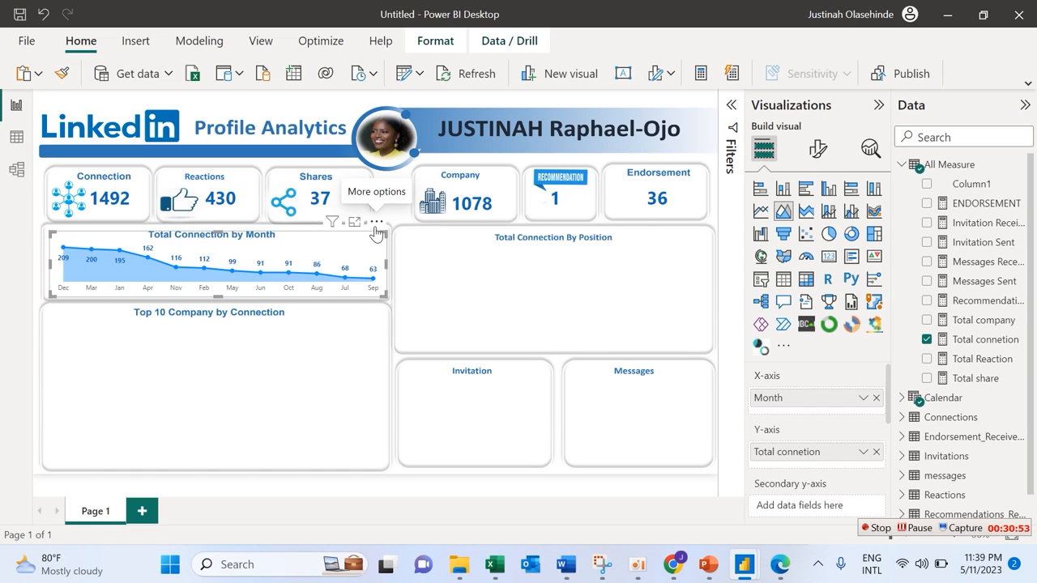
In the table view, set the Calendar table's Month column to be sorted by the Month column.
left_click(17, 170)
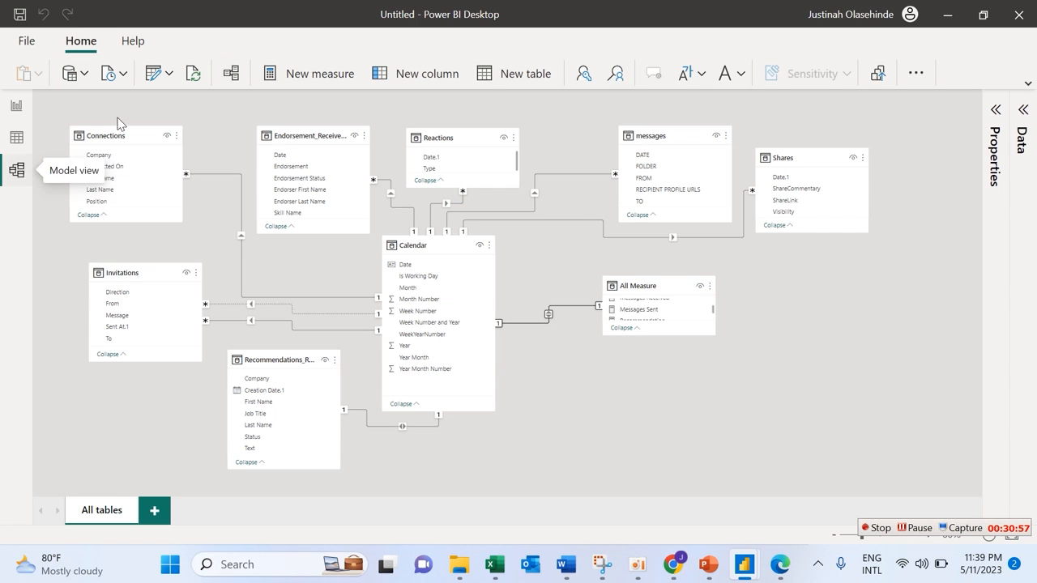
left_click(15, 137)
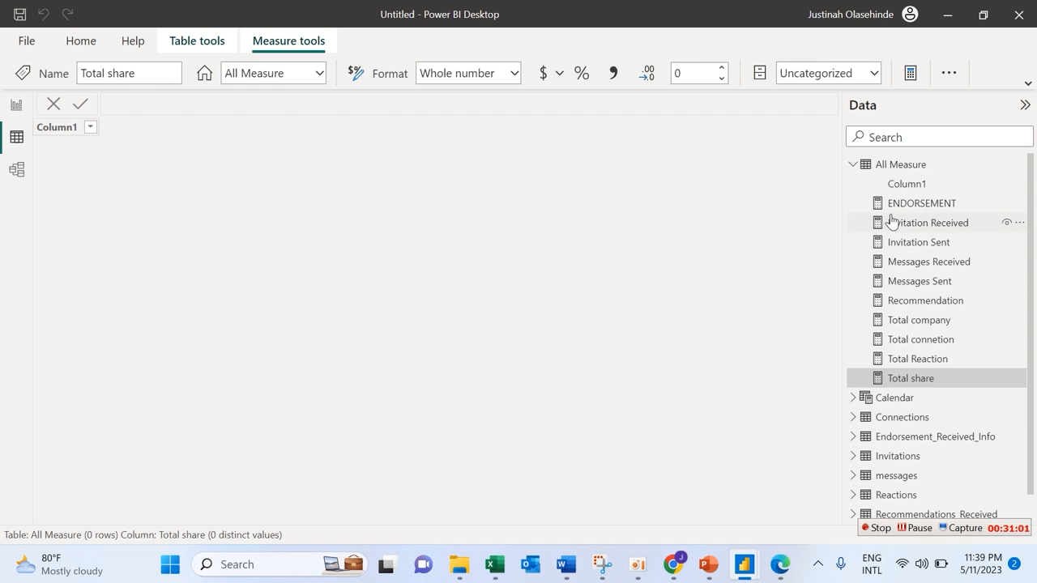
left_click(904, 397)
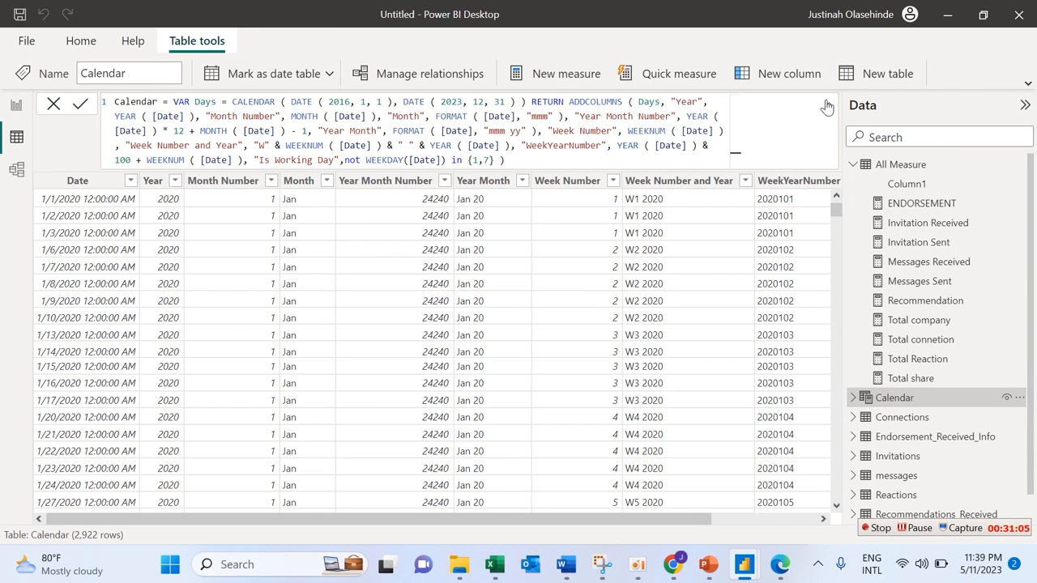
left_click(826, 105)
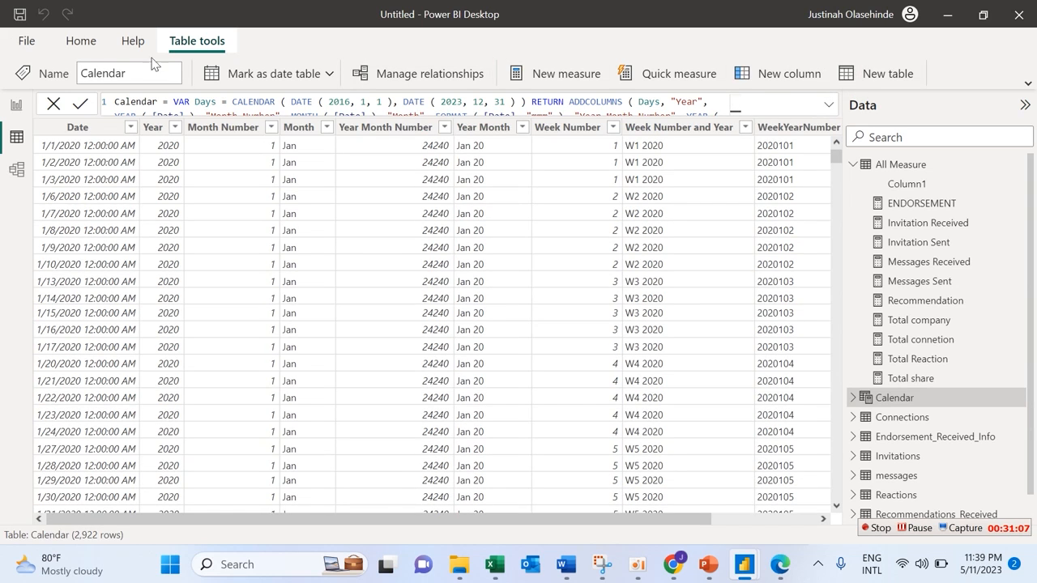
left_click(82, 42)
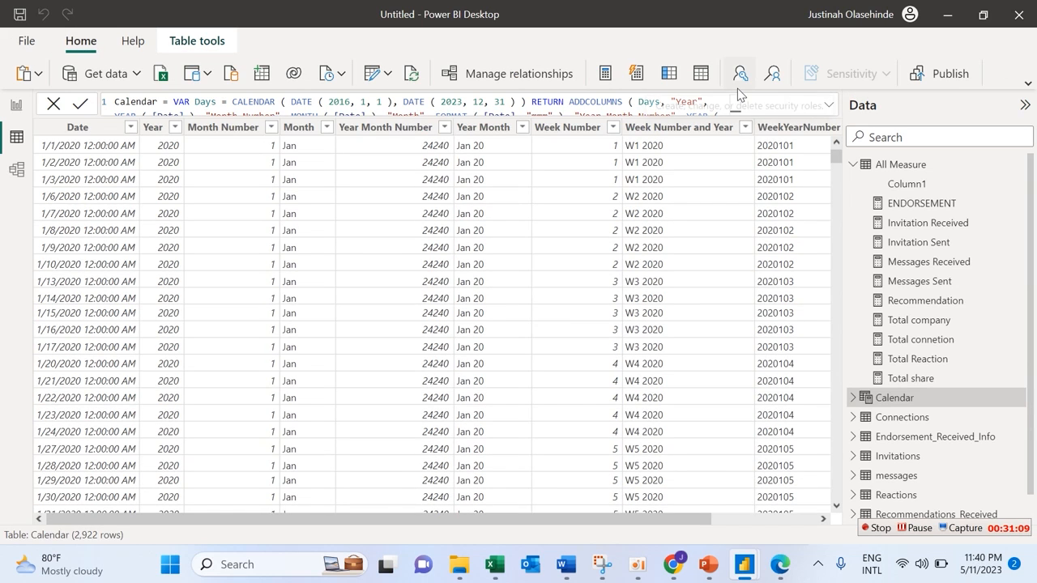
left_click(209, 42)
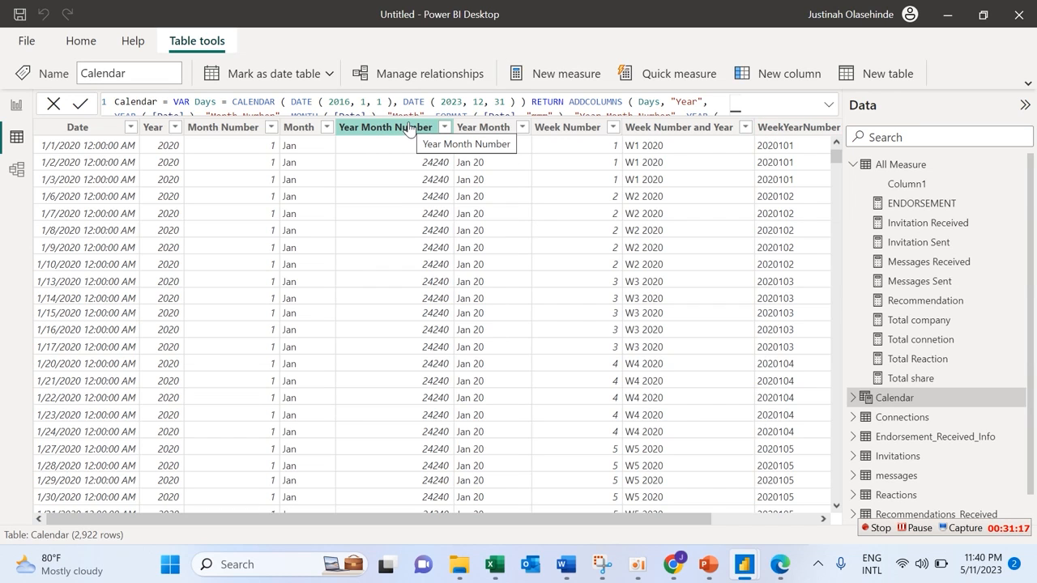
left_click(315, 129)
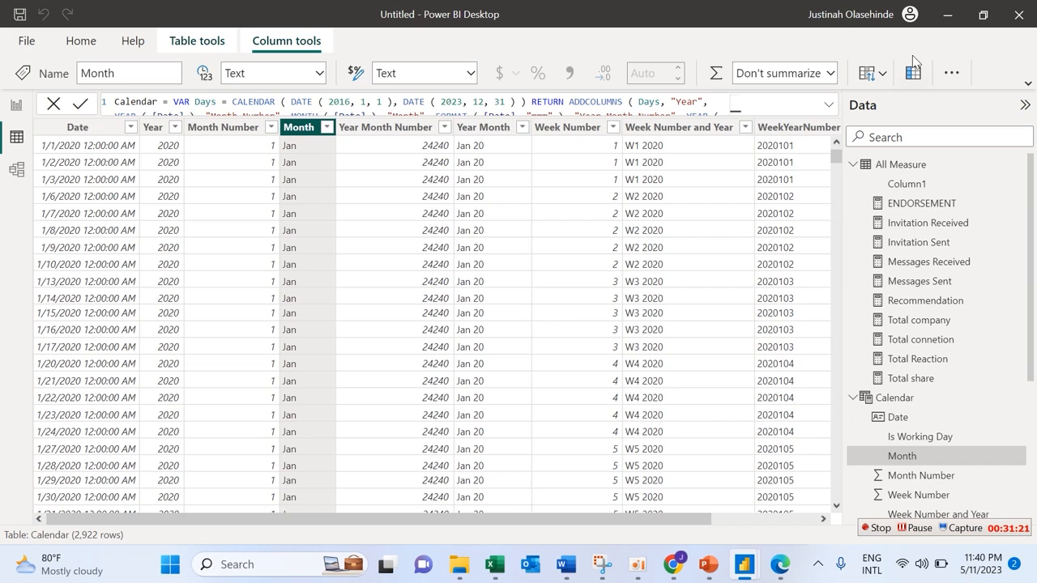
left_click(951, 73)
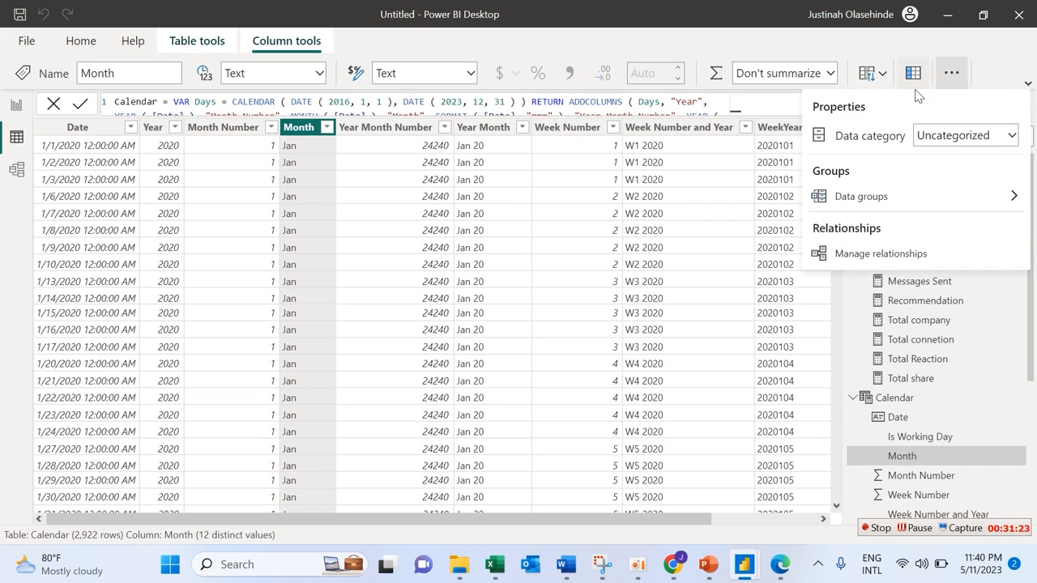
left_click(870, 72)
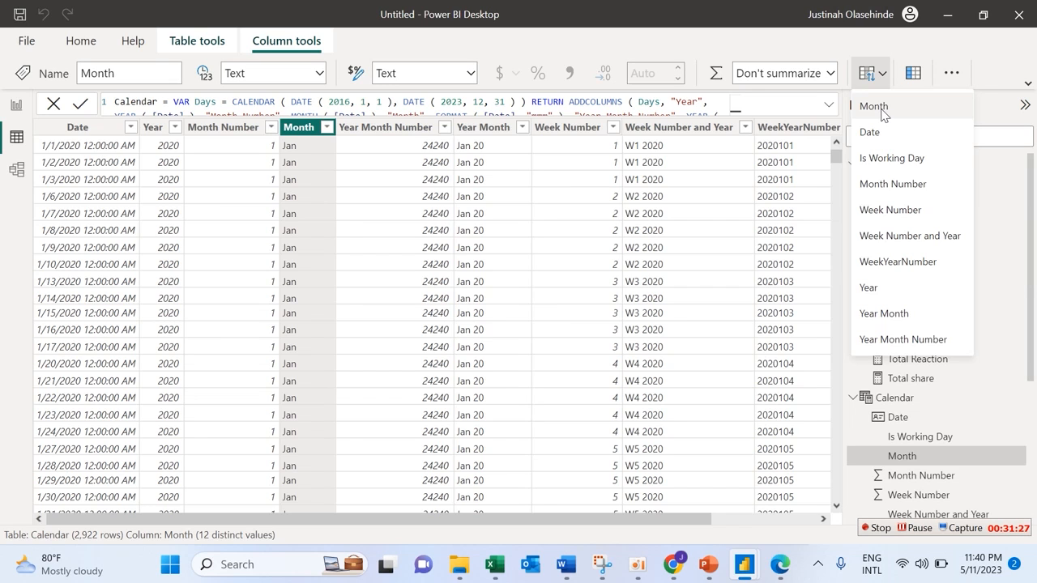
left_click(881, 107)
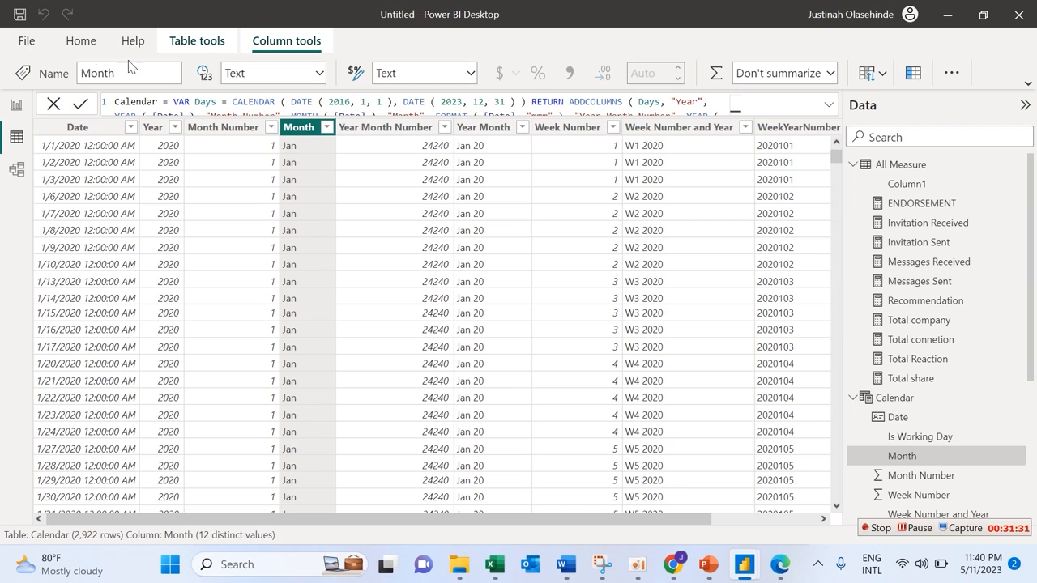
Return to the report view and sort the Total Connection by Month chart's axis by Month in ascending order.
left_click(17, 106)
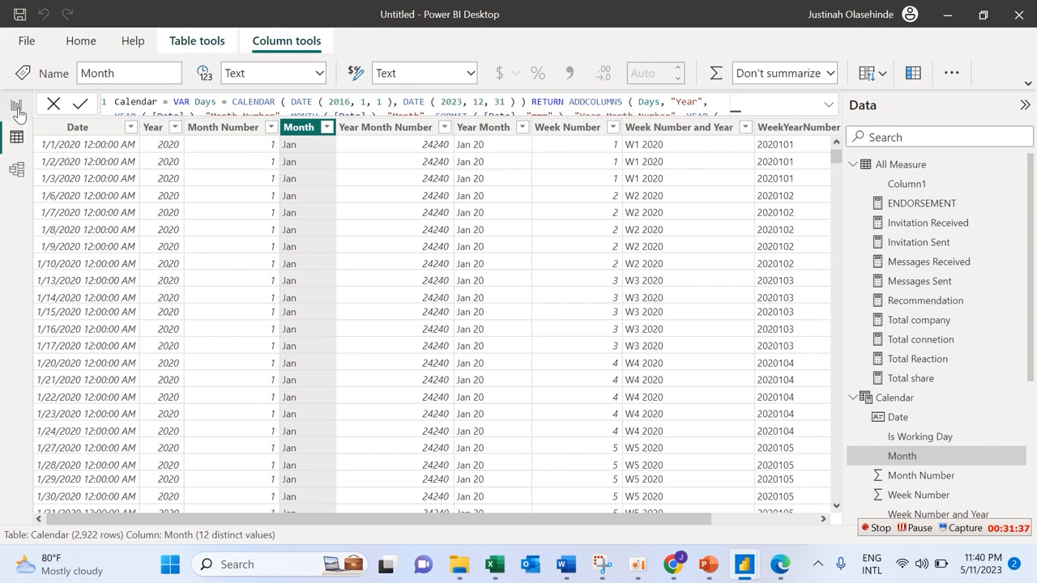
left_click(16, 106)
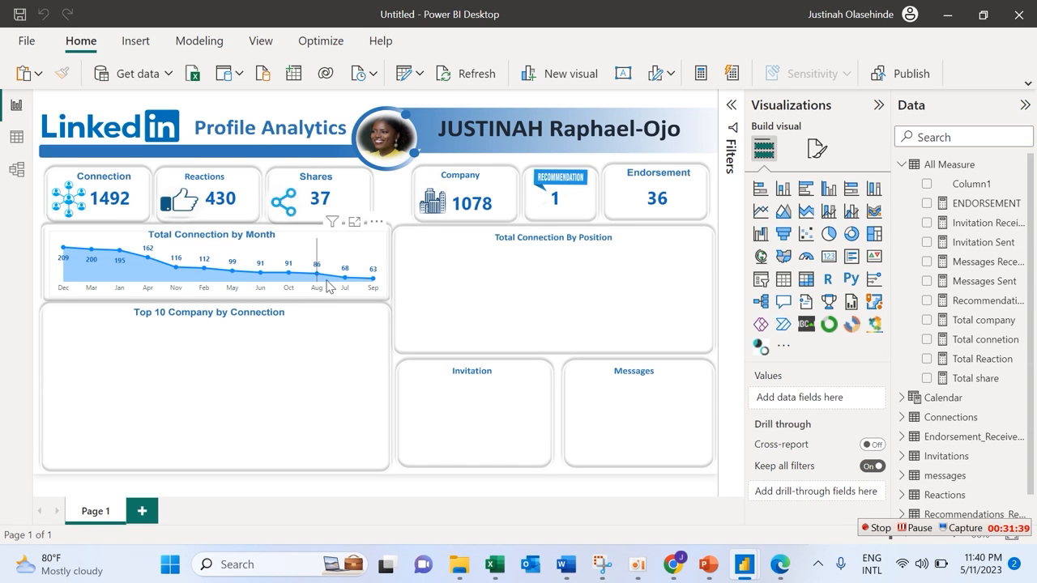
left_click(377, 222)
mouse_move(436, 321)
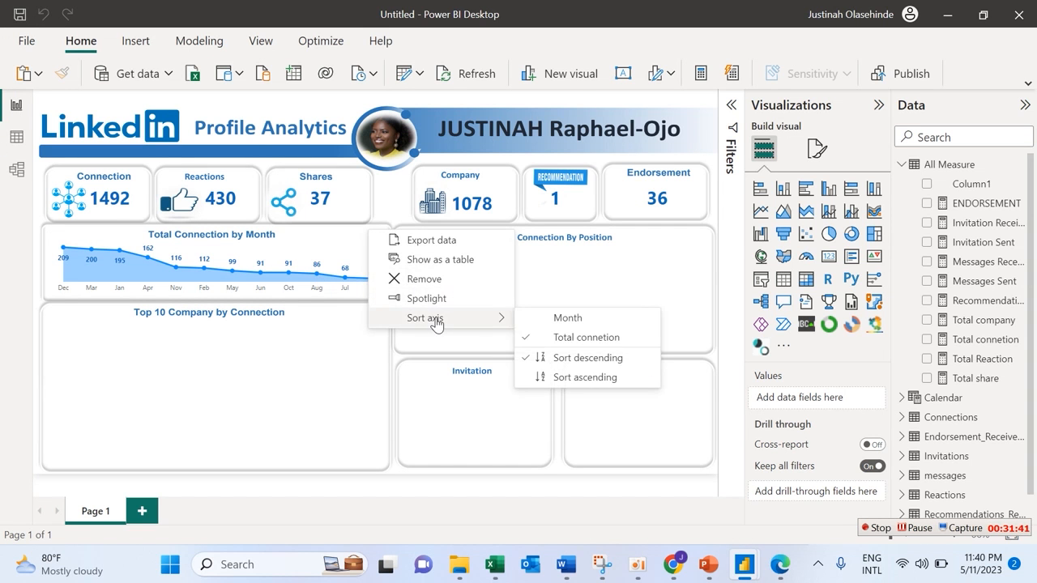
left_click(562, 378)
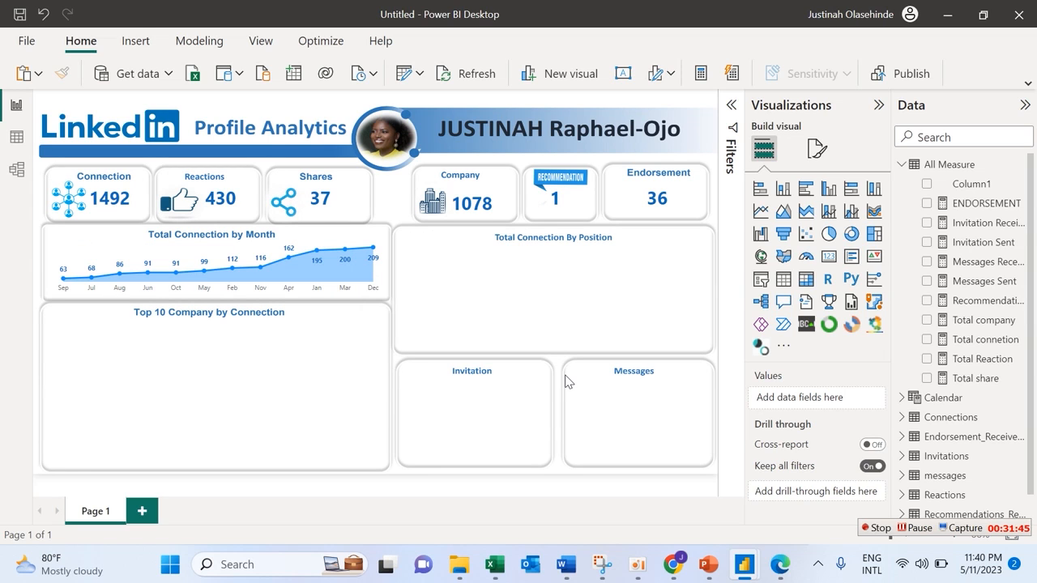
left_click(377, 222)
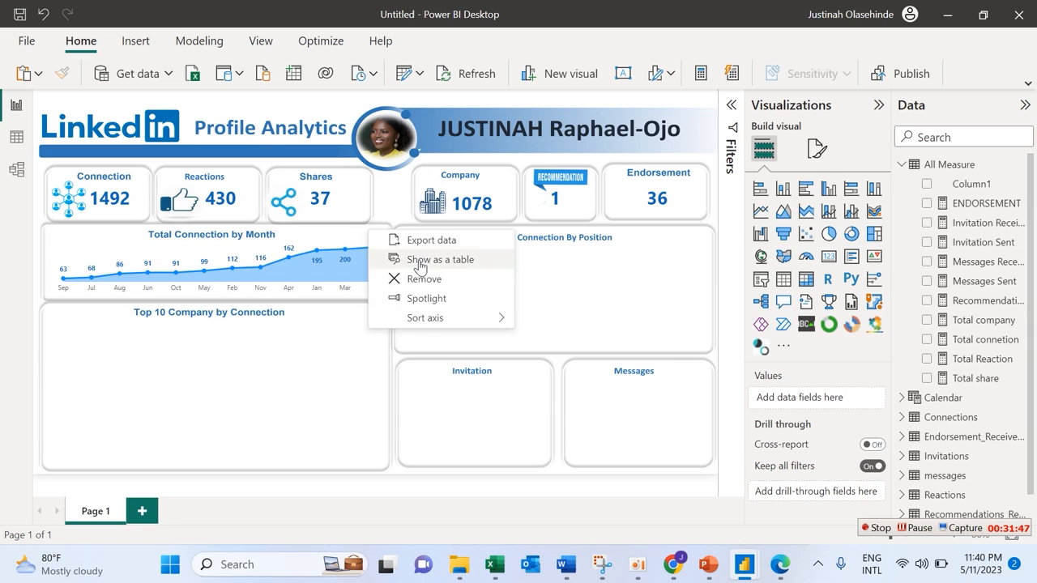
mouse_move(429, 318)
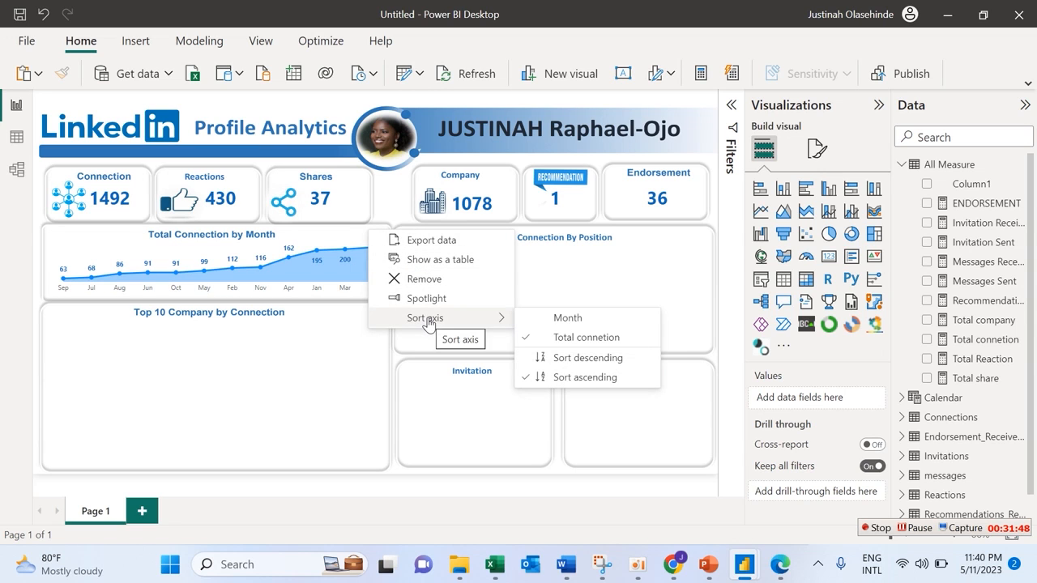
left_click(565, 319)
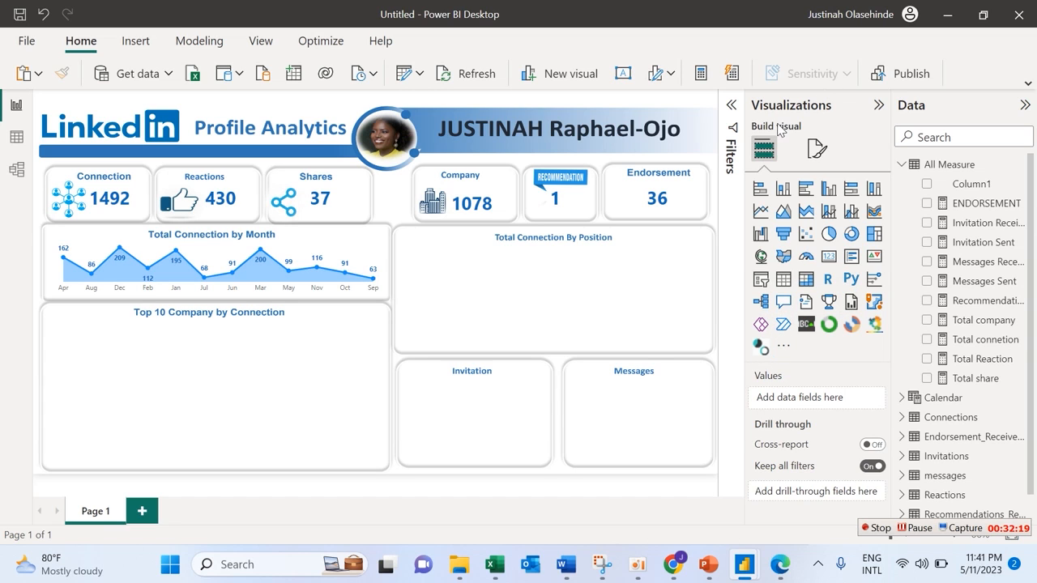
Search the Power BI visuals gallery for "wo".
left_click(784, 345)
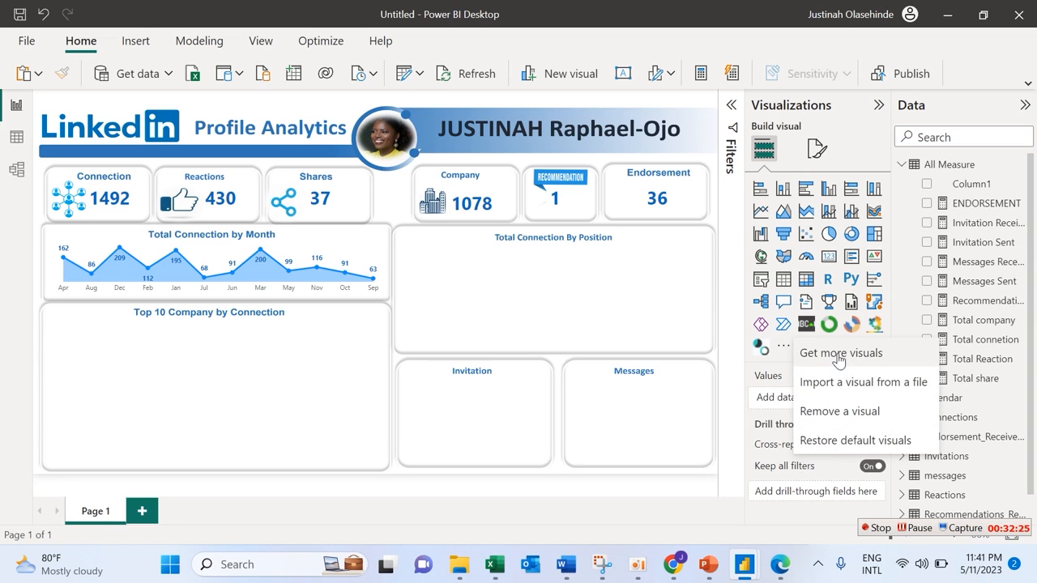
left_click(836, 355)
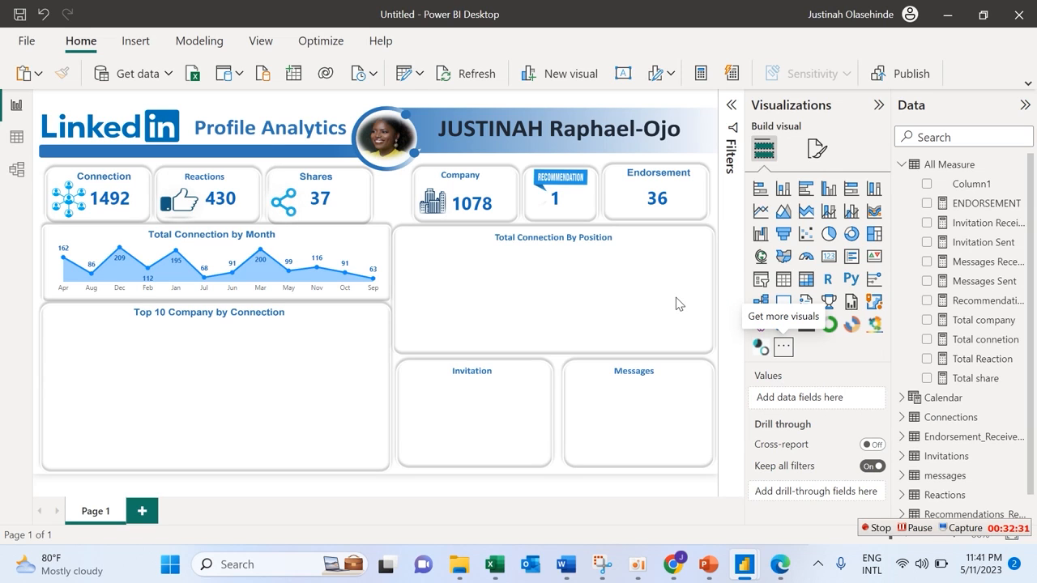
left_click(782, 350)
left_click(807, 355)
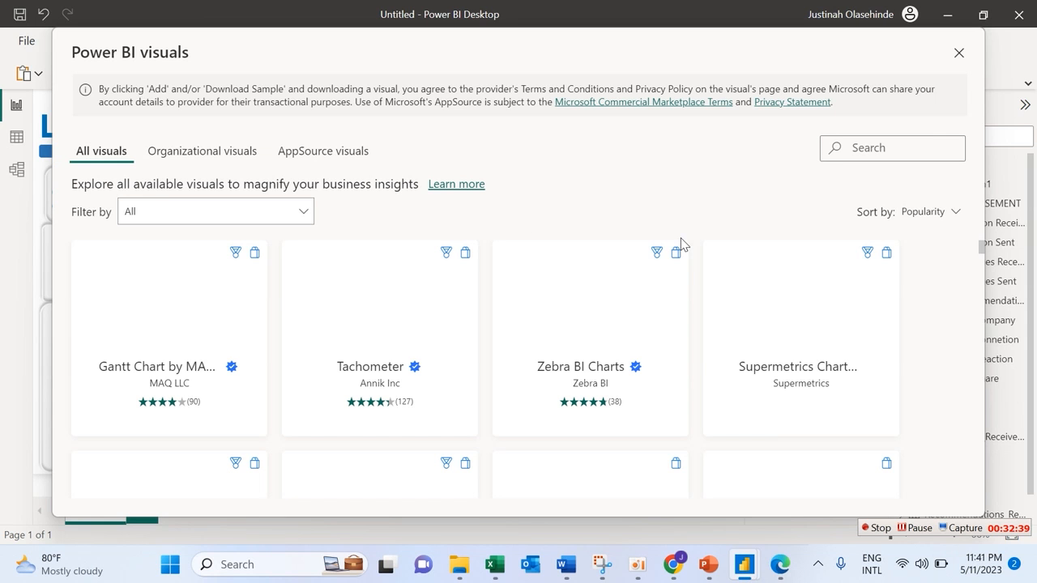
left_click(861, 149)
type("wo")
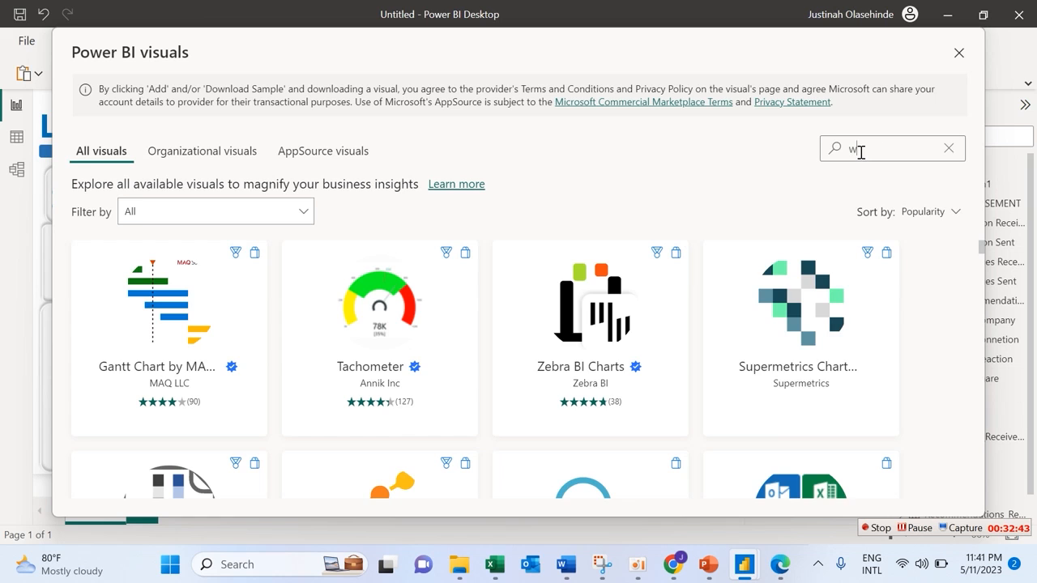
Import the Word Cloud visual by Microsoft Corporation into the report.
mouse_move(154, 307)
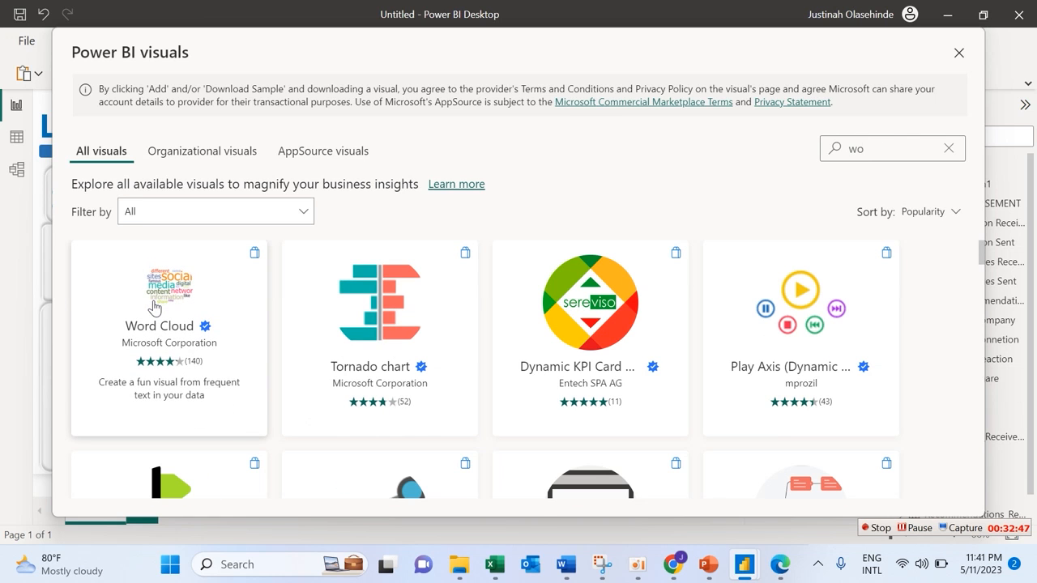
left_click(154, 306)
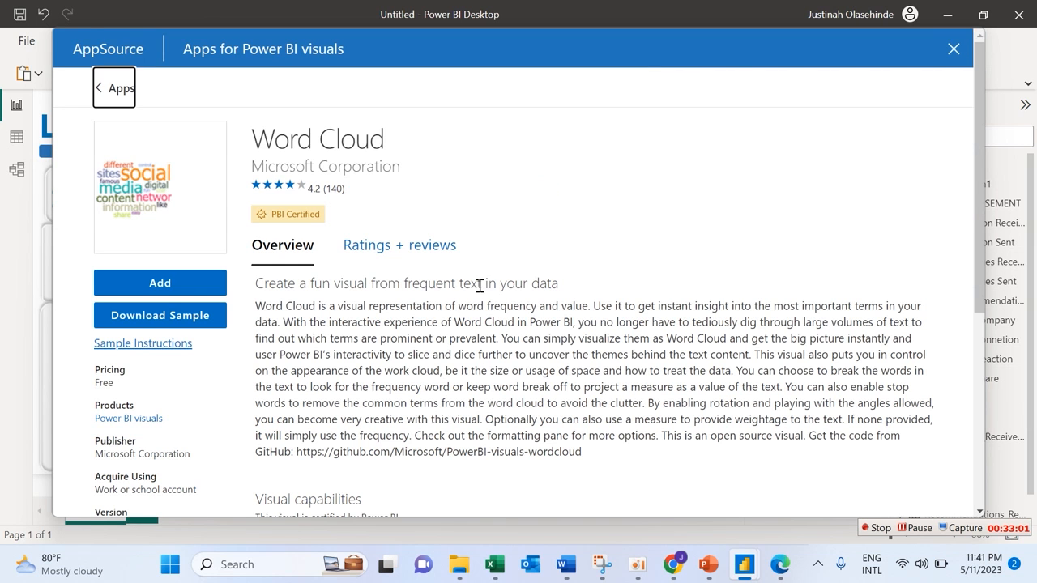
left_click(186, 287)
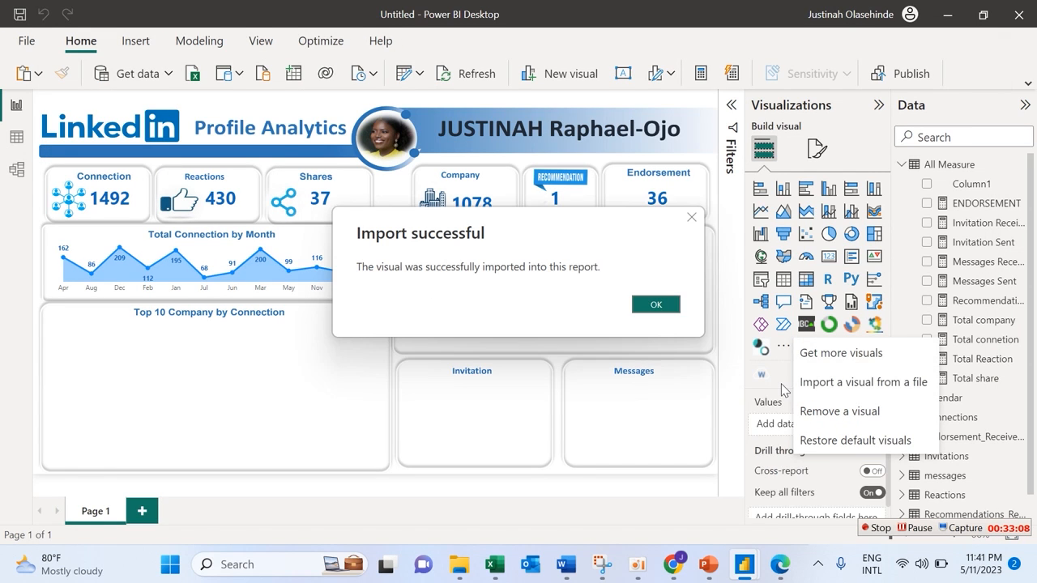
left_click(656, 306)
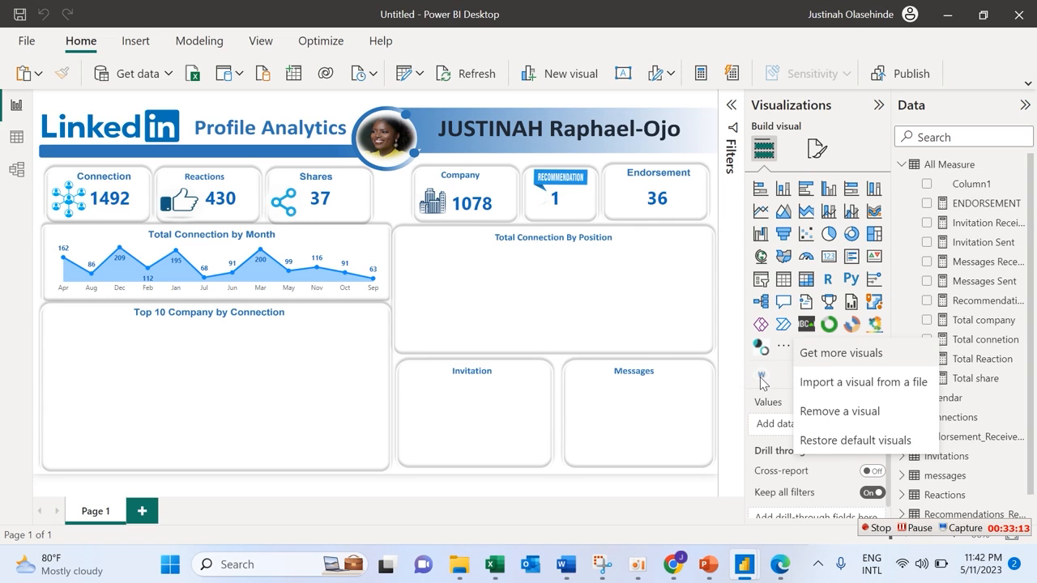
Insert a Word Cloud visual in the Total Connection By Position card and enlarge it to about two thirds of the card's width.
left_click(761, 377)
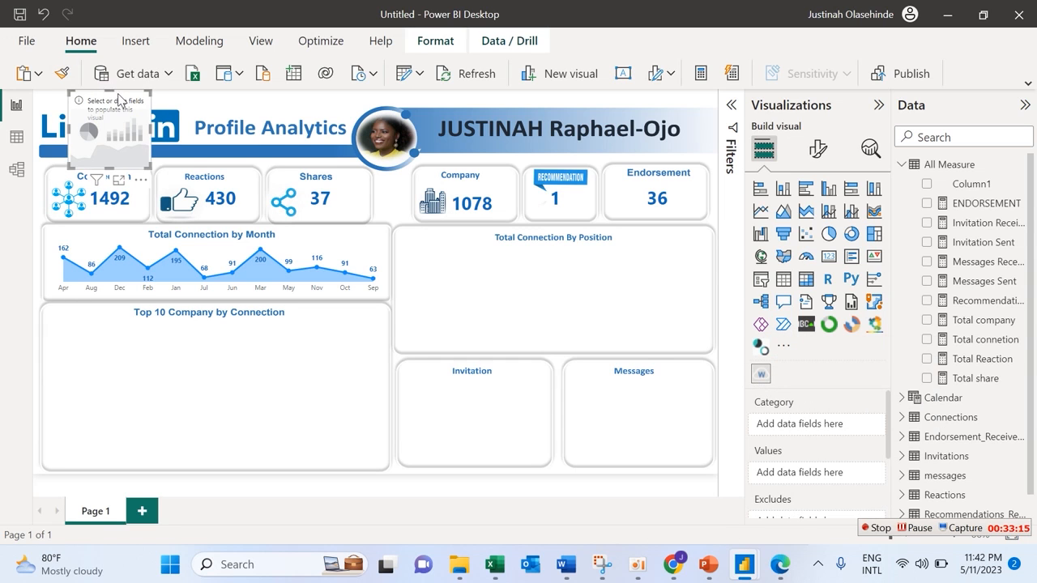
left_click_drag(121, 101, 451, 239)
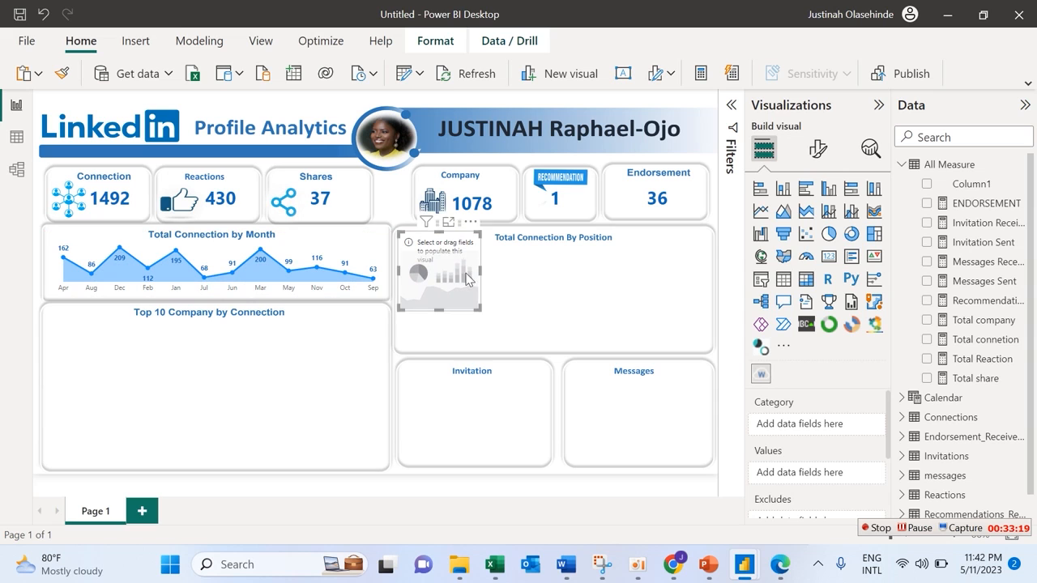
left_click_drag(479, 309, 593, 347)
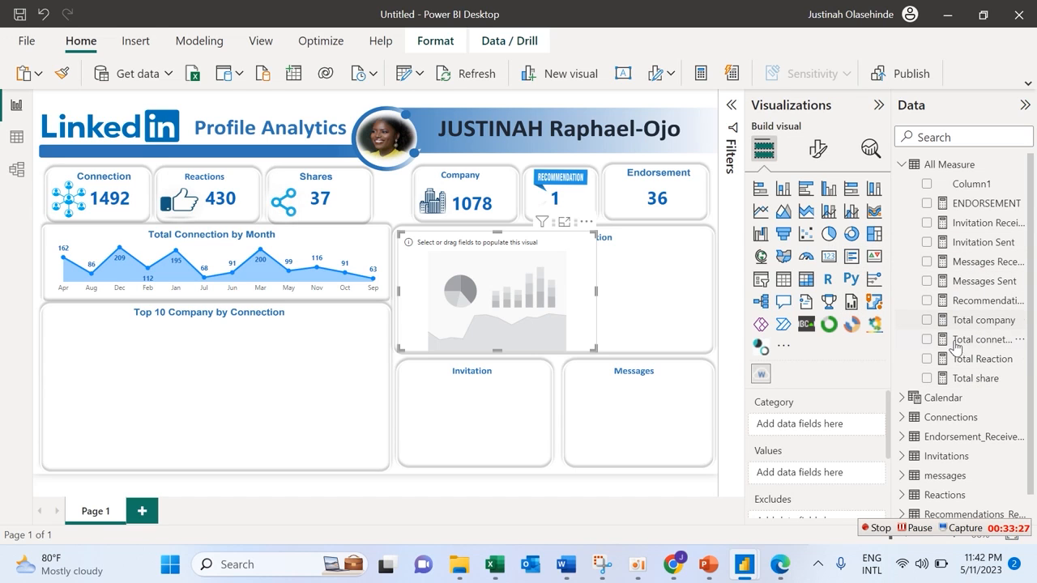
Assign the Position field from the Connections table as the word cloud's category.
left_click_drag(930, 343, 805, 431)
scroll(1032, 297, "down", 1)
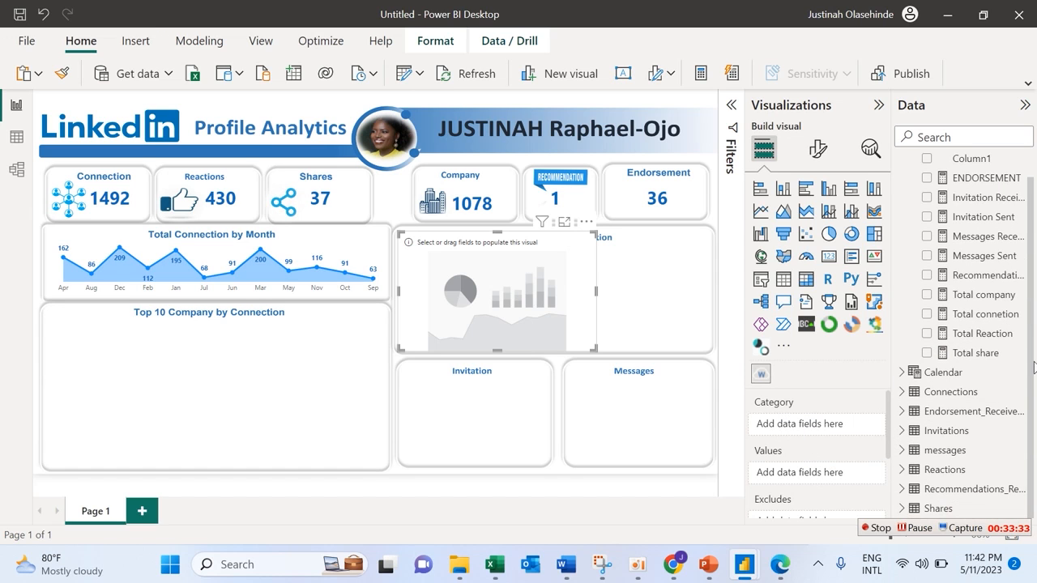
left_click(904, 392)
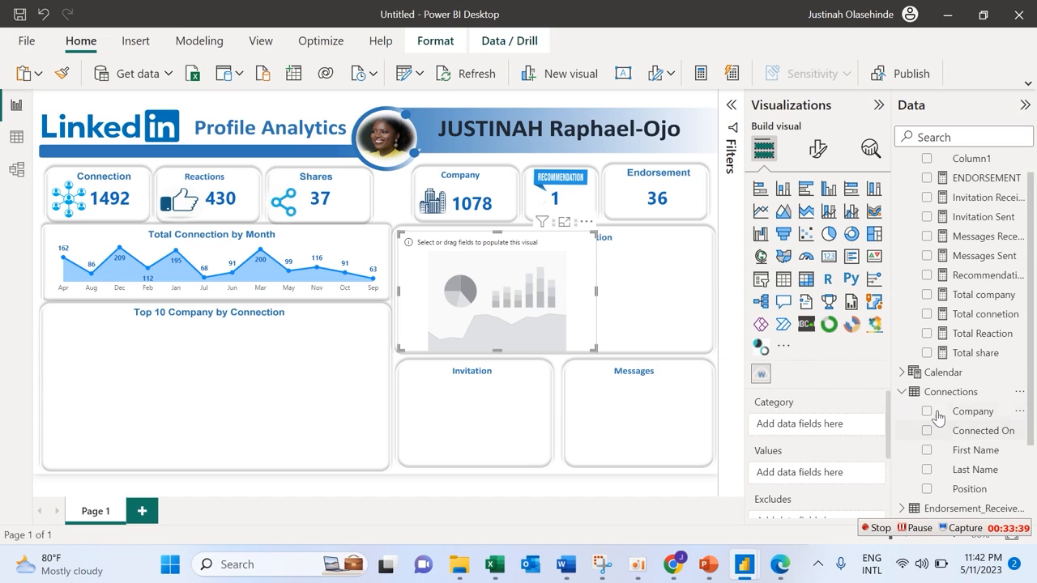
left_click(927, 490)
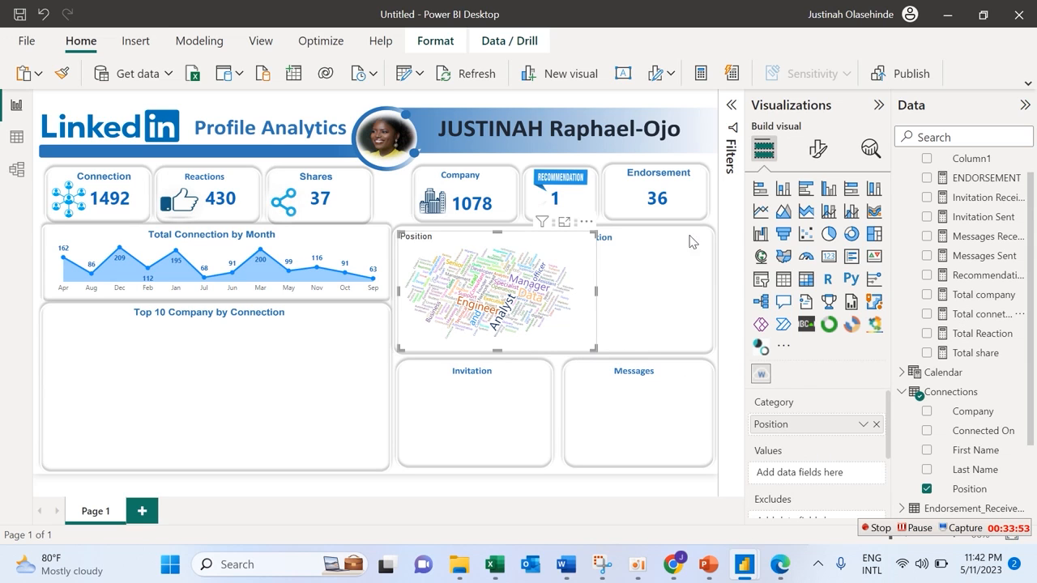
Turn off Rotate Text and Stop Words for the word cloud.
left_click(814, 154)
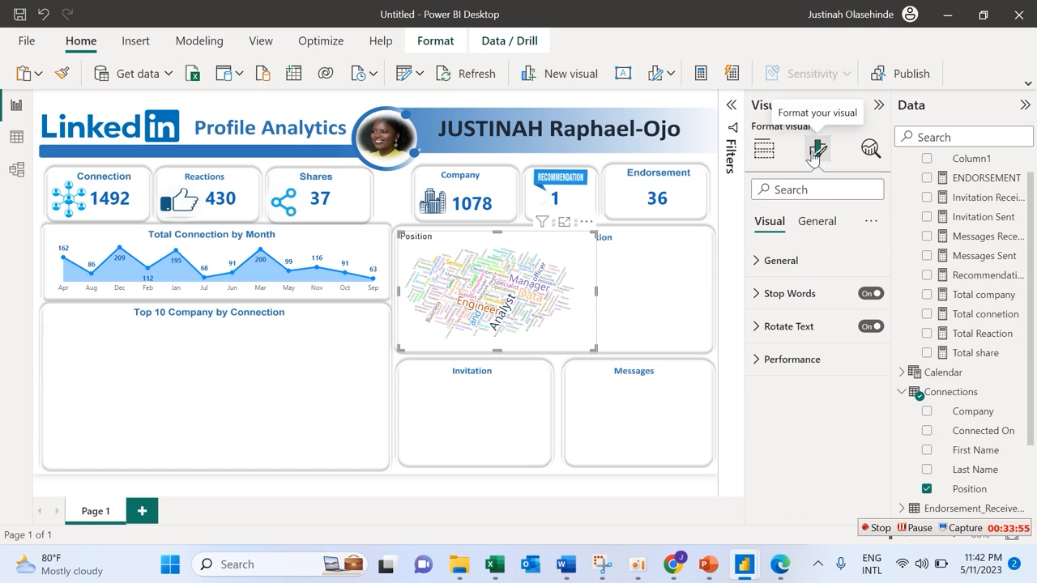
left_click(863, 328)
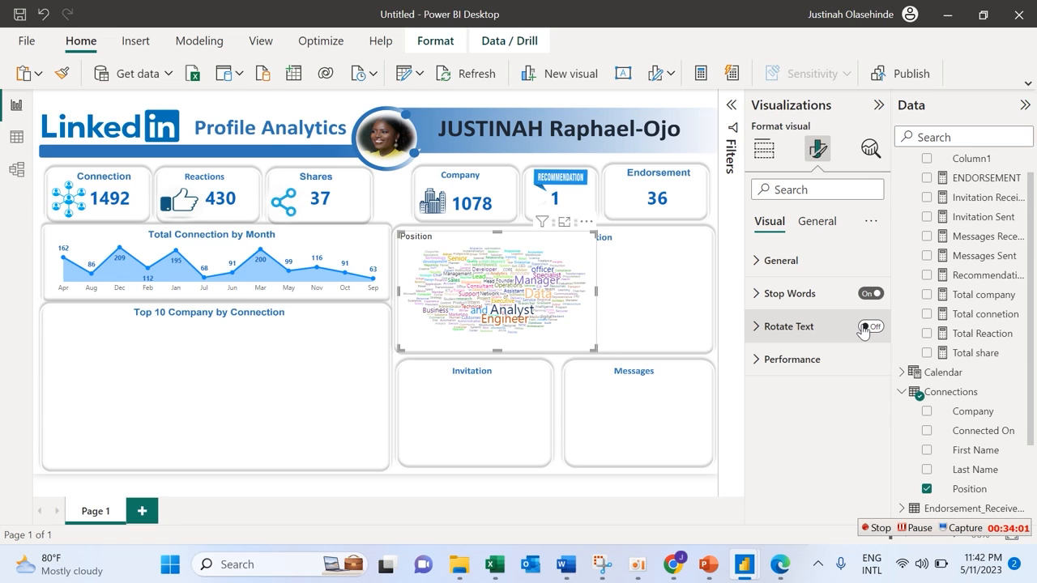
left_click(863, 329)
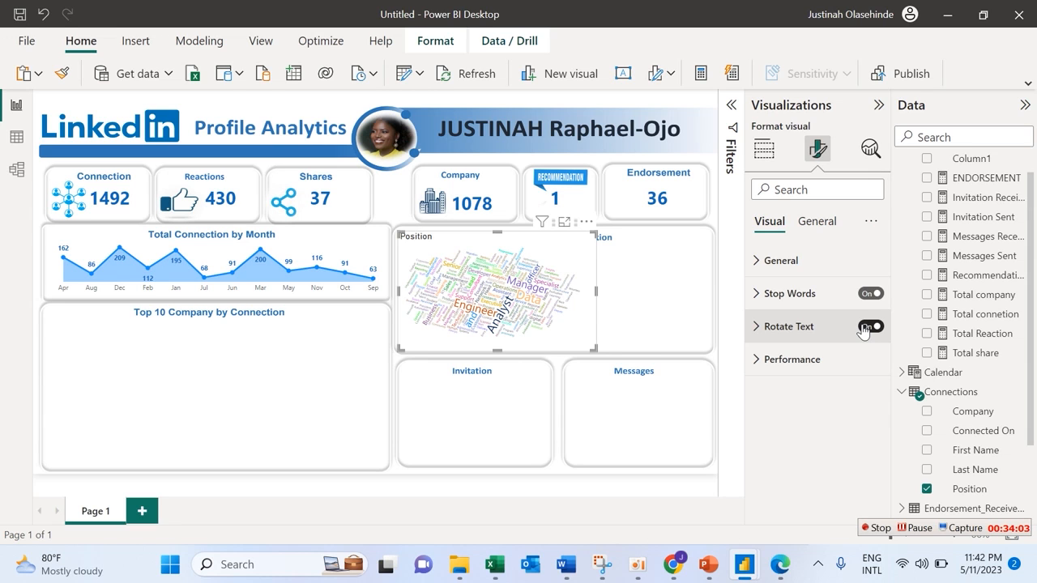
left_click(864, 329)
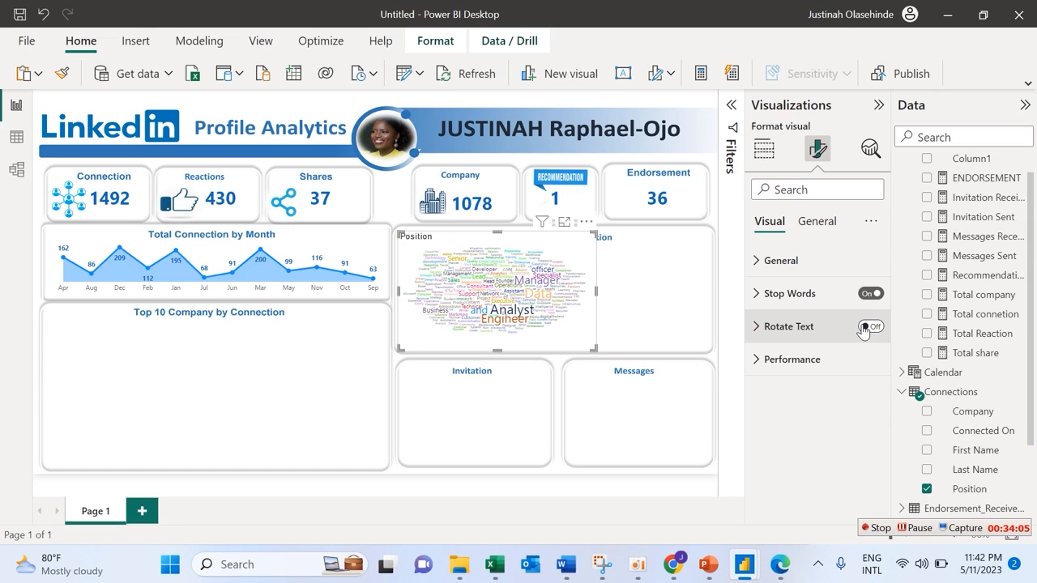
left_click(865, 295)
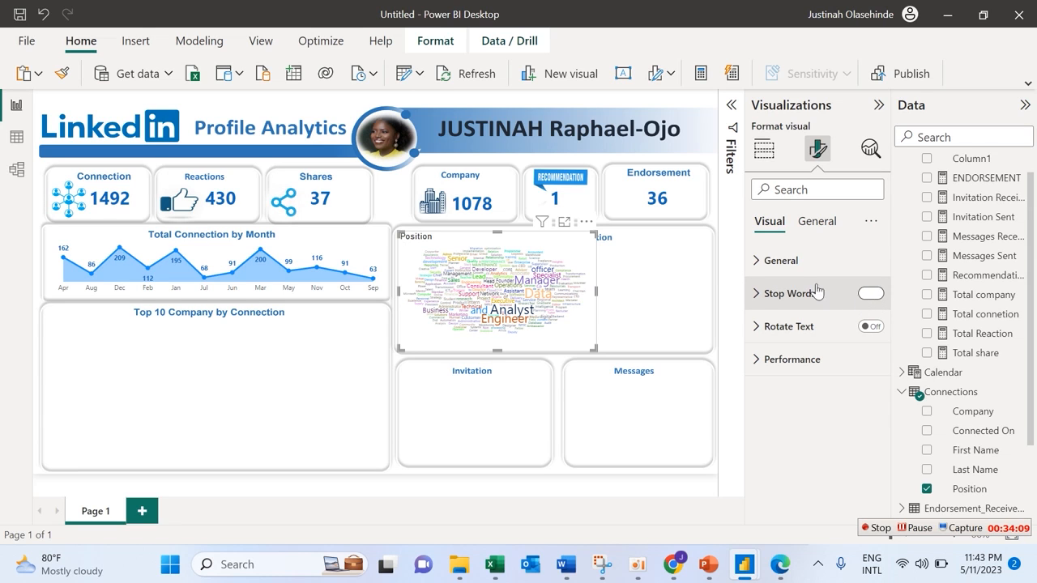
Turn off the word cloud's title.
left_click(786, 261)
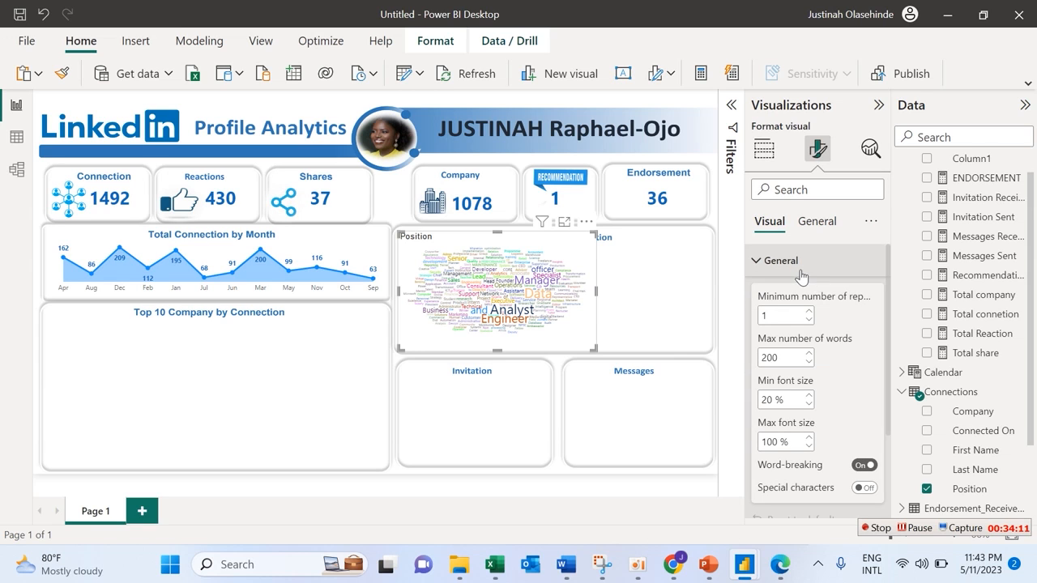
left_click(760, 260)
left_click(825, 220)
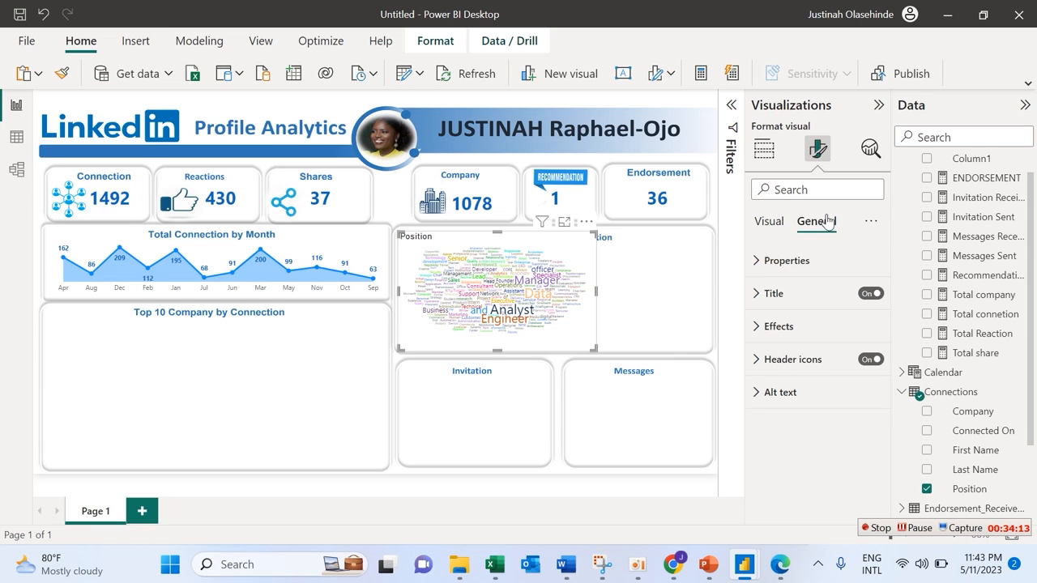
left_click(870, 294)
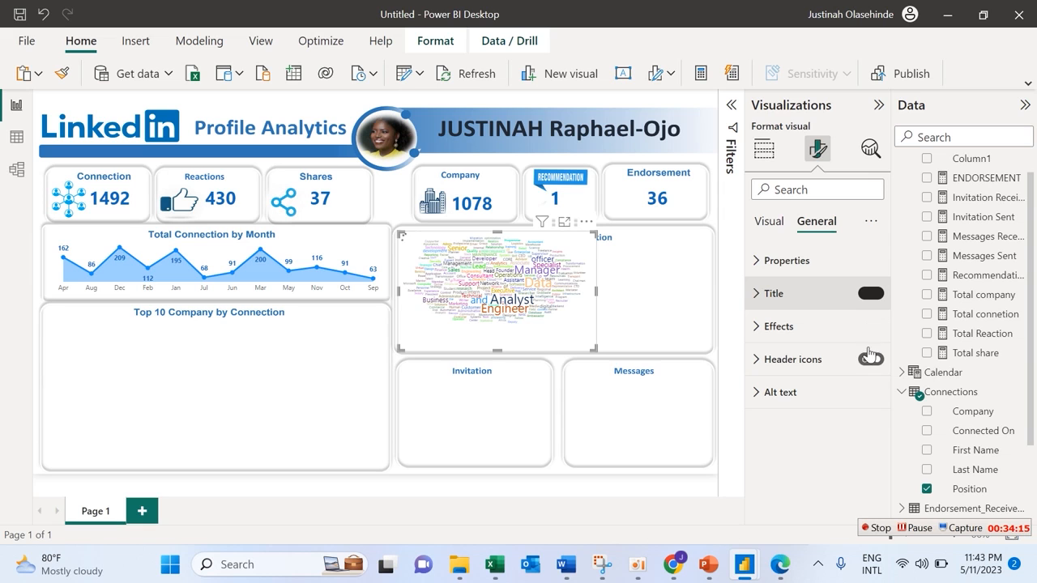
Turn off the word cloud's background effect.
left_click(815, 335)
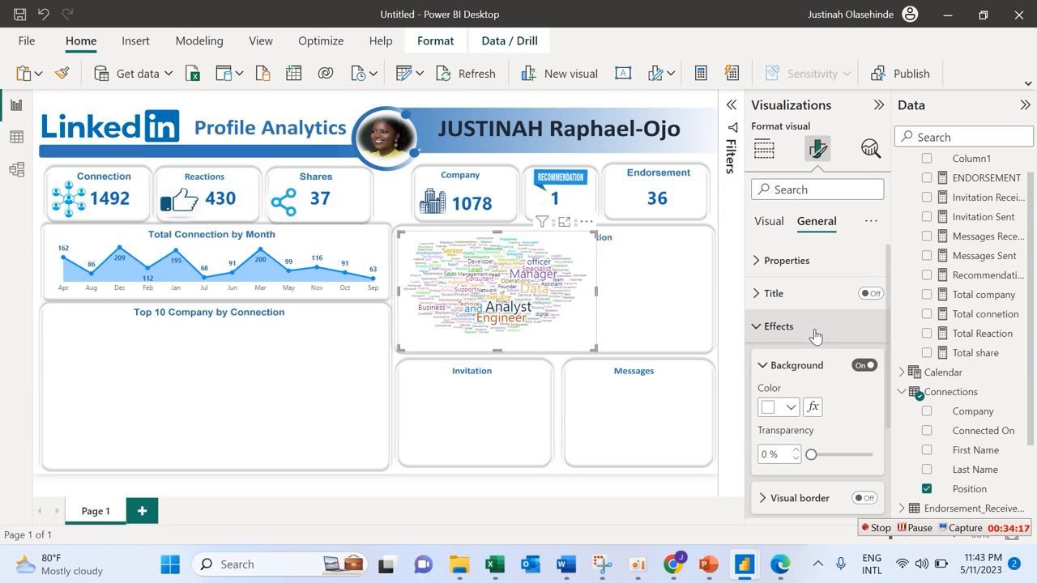
left_click(863, 365)
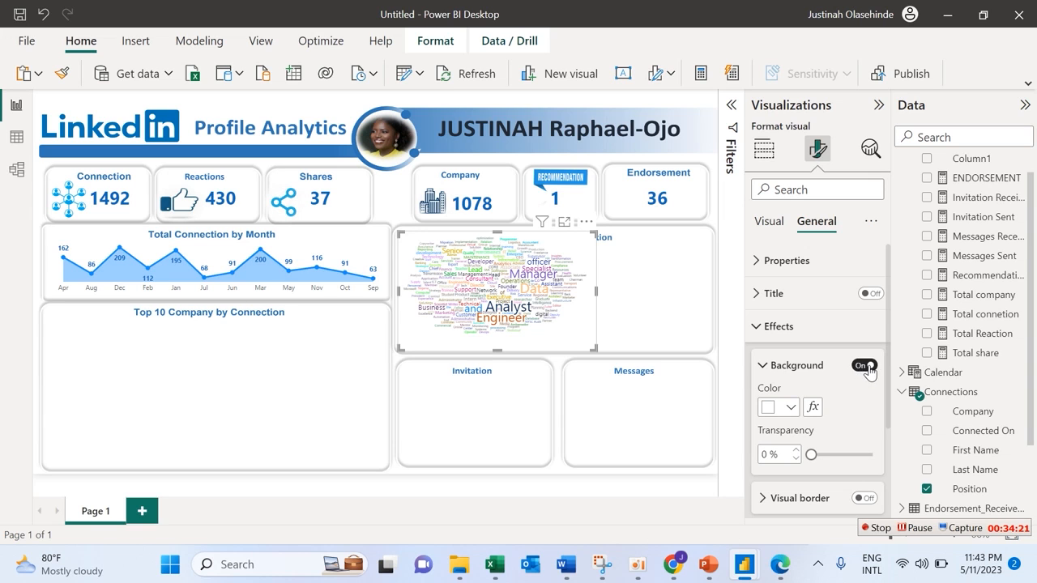
left_click(865, 366)
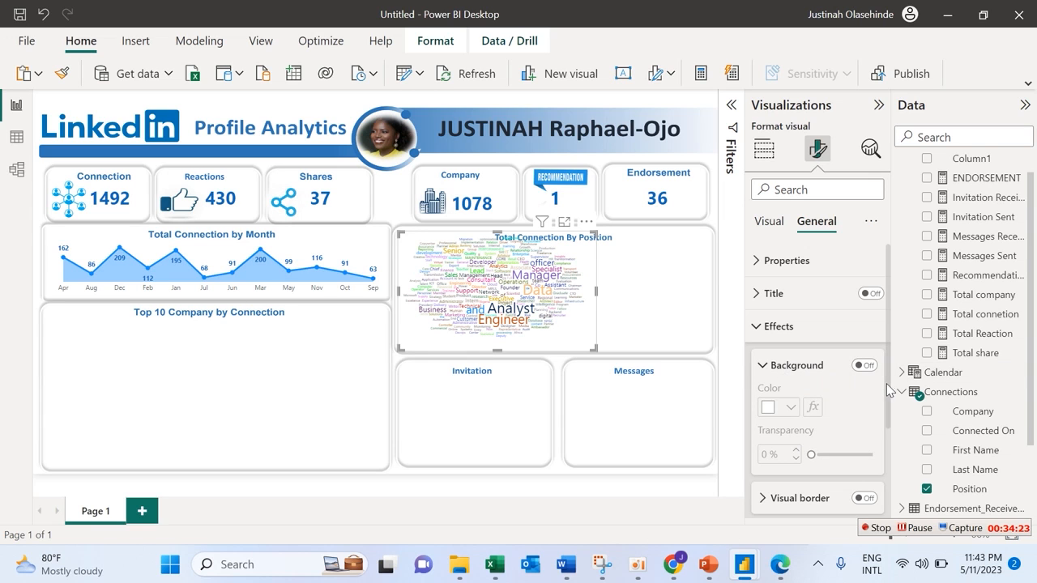
scroll(883, 392, "down", 3)
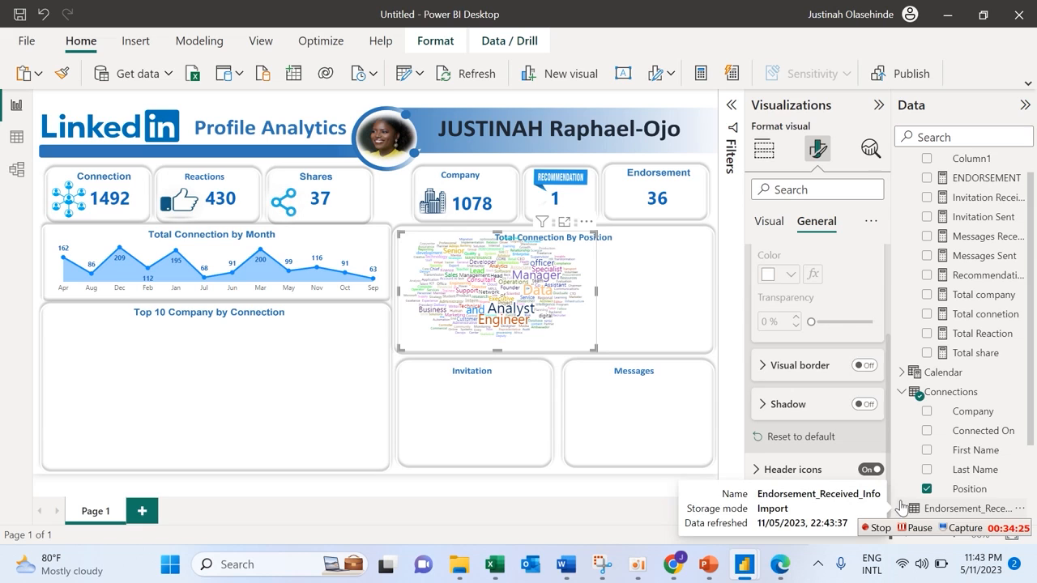
scroll(882, 419, "up", 3)
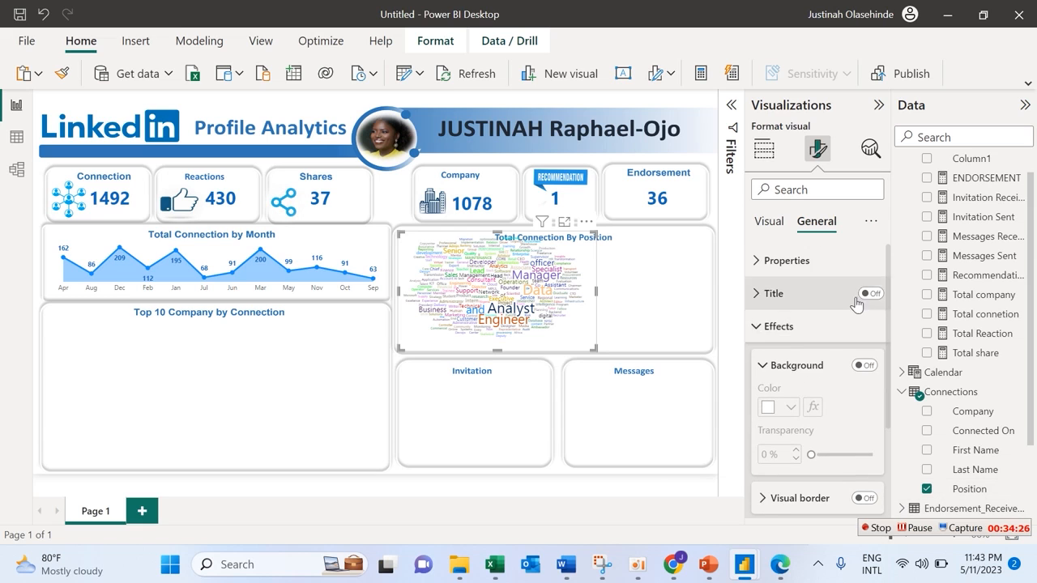
left_click(766, 326)
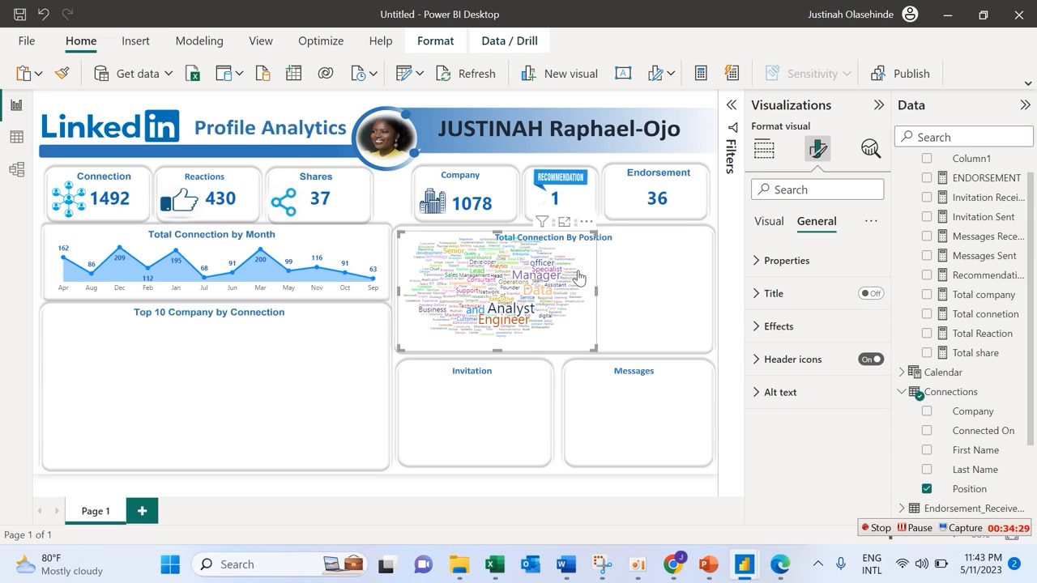
Resize the word cloud to fill the left half of the card, just below the Total Connection By Position heading.
left_click_drag(594, 234, 653, 257)
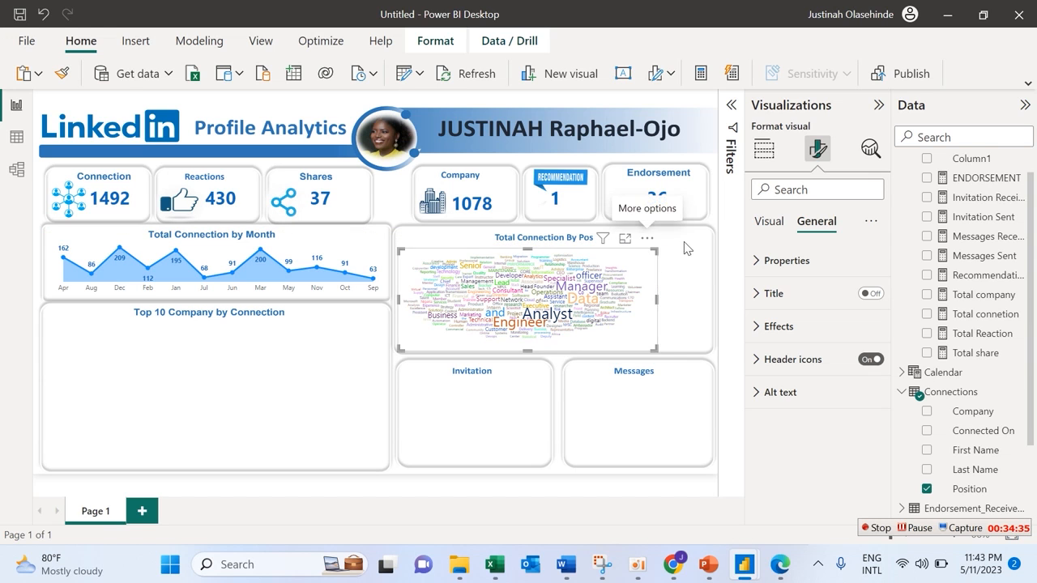
left_click_drag(654, 350, 556, 343)
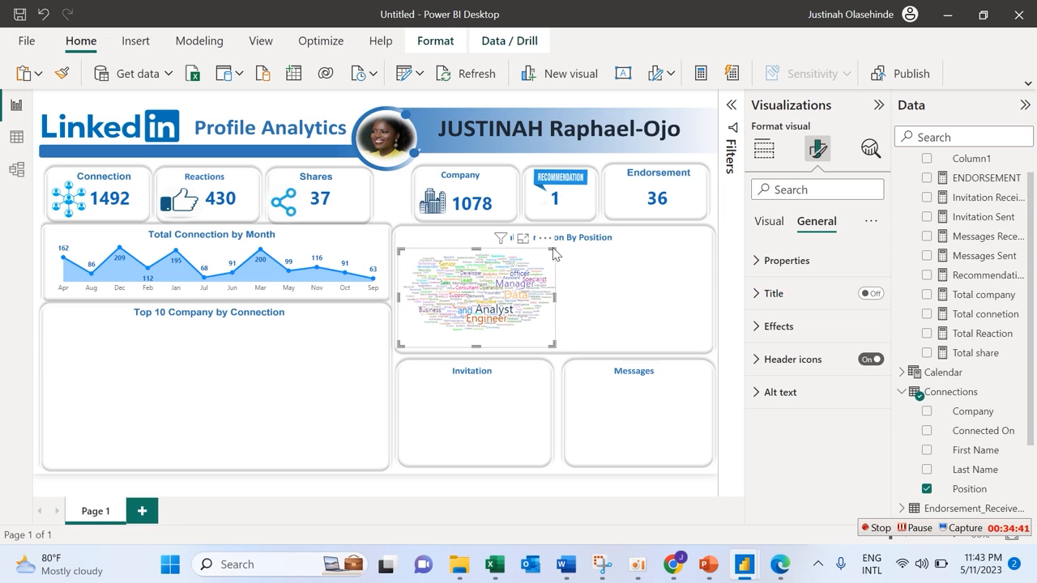
mouse_move(556, 253)
left_mouse_down()
mouse_move(553, 234)
mouse_move(550, 269)
mouse_move(546, 256)
left_mouse_up()
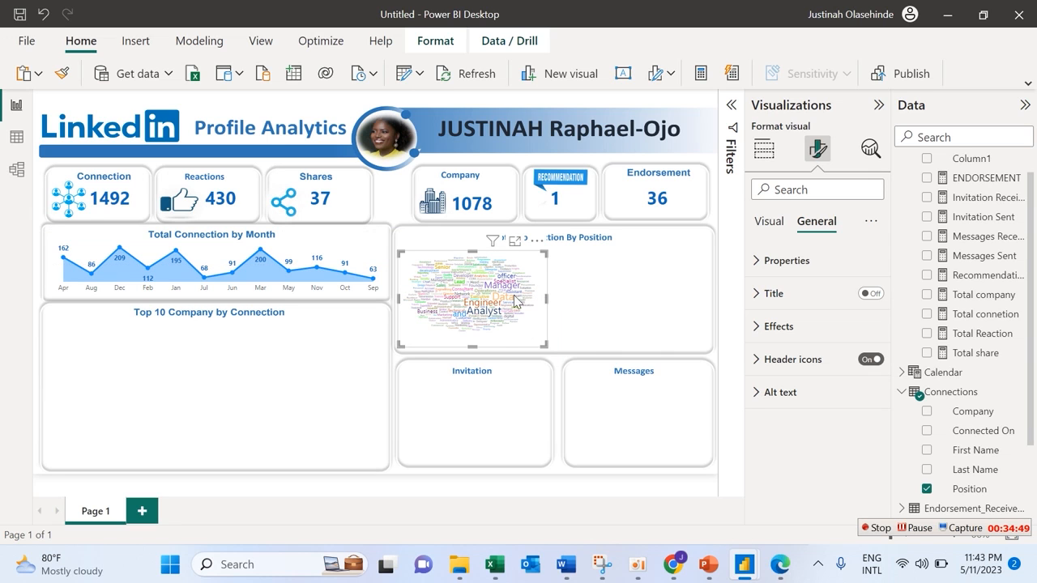
left_click_drag(474, 251, 474, 241)
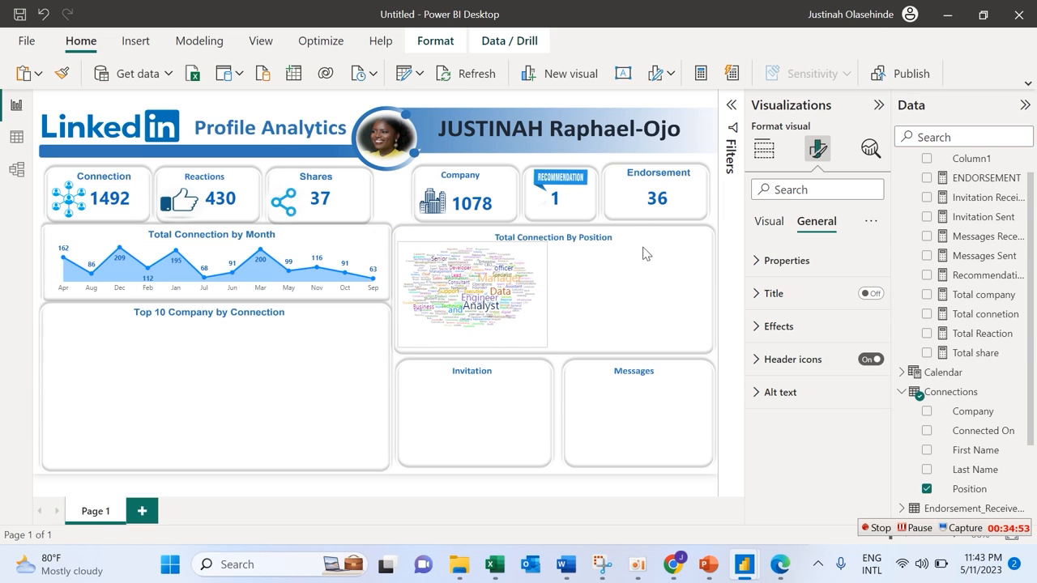
Move the word cloud back into the left half of the Total Connection By Position card and deselect it.
left_click(598, 292)
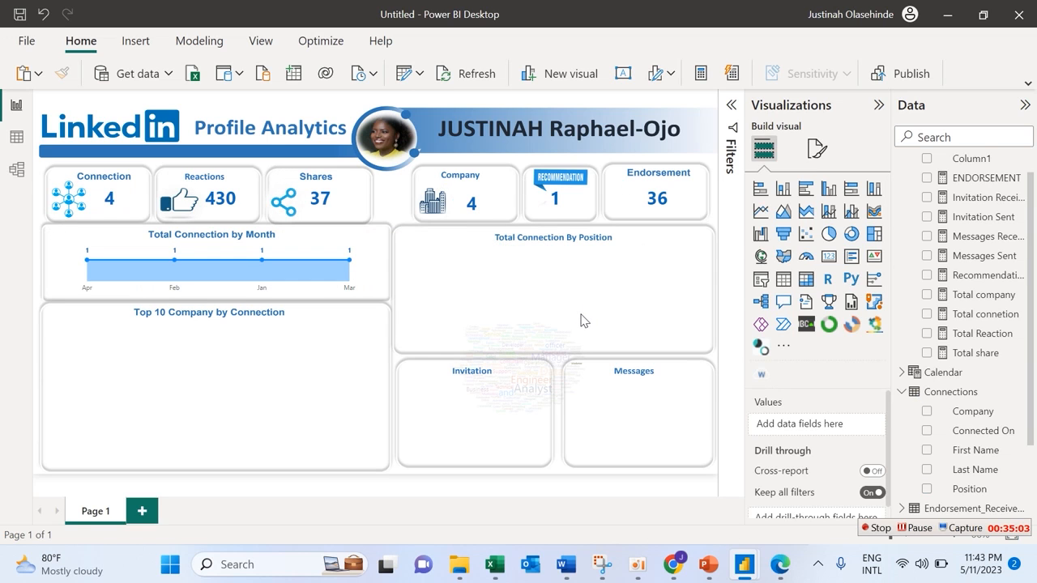
left_click_drag(573, 325, 518, 248)
left_click(597, 299)
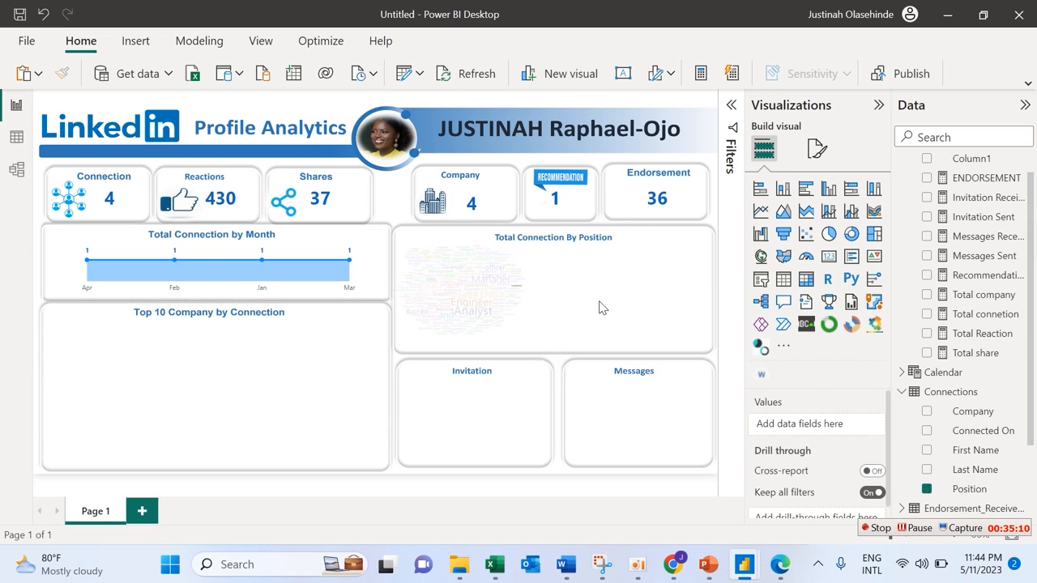
left_click(477, 211)
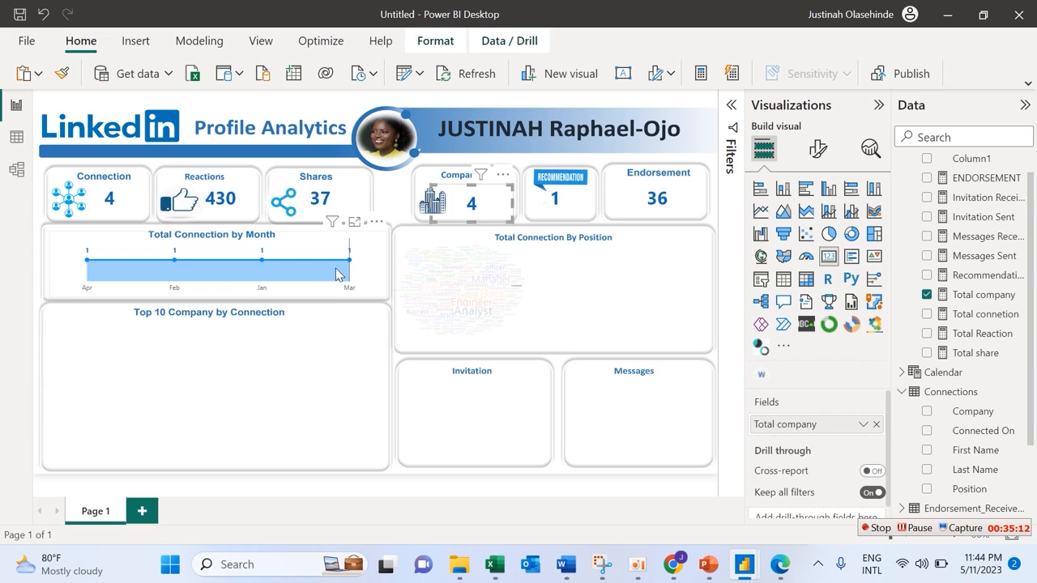
Add a clustered bar chart of Total connetion by Position in the right half of the Total Connection By Position card.
left_click(261, 288)
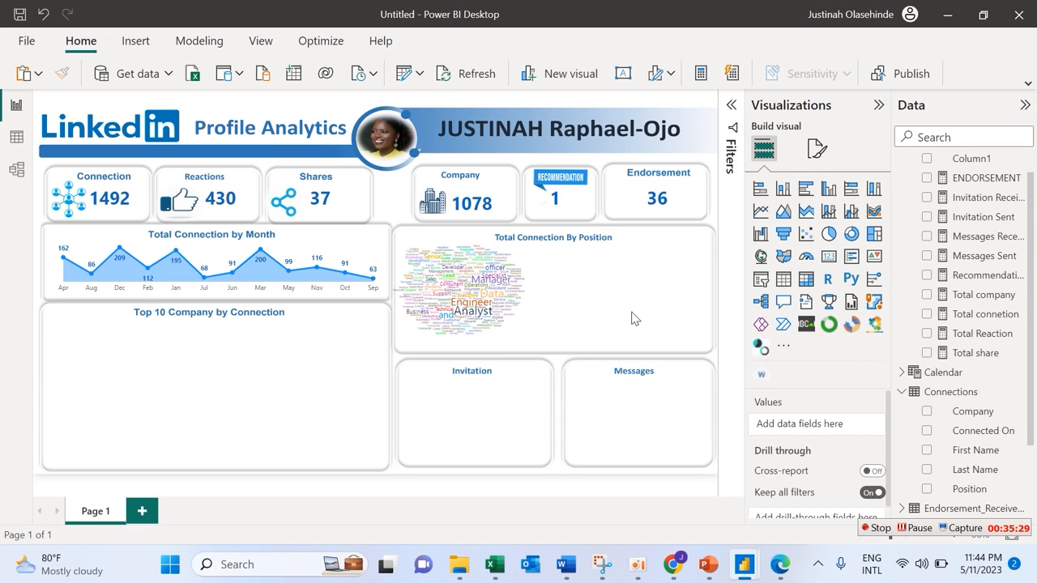
left_click(801, 189)
left_click_drag(128, 103, 689, 246)
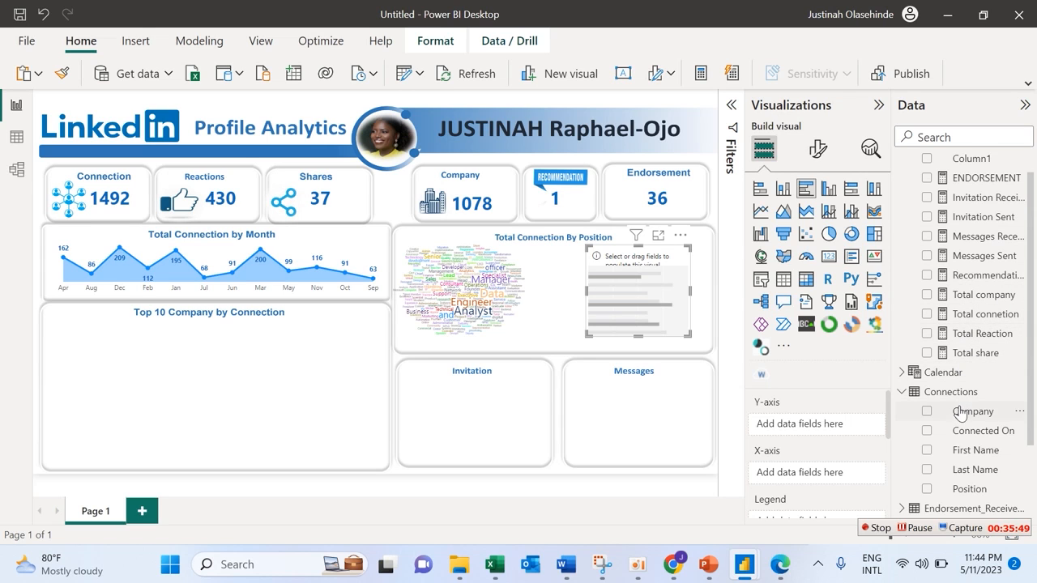
left_click(927, 489)
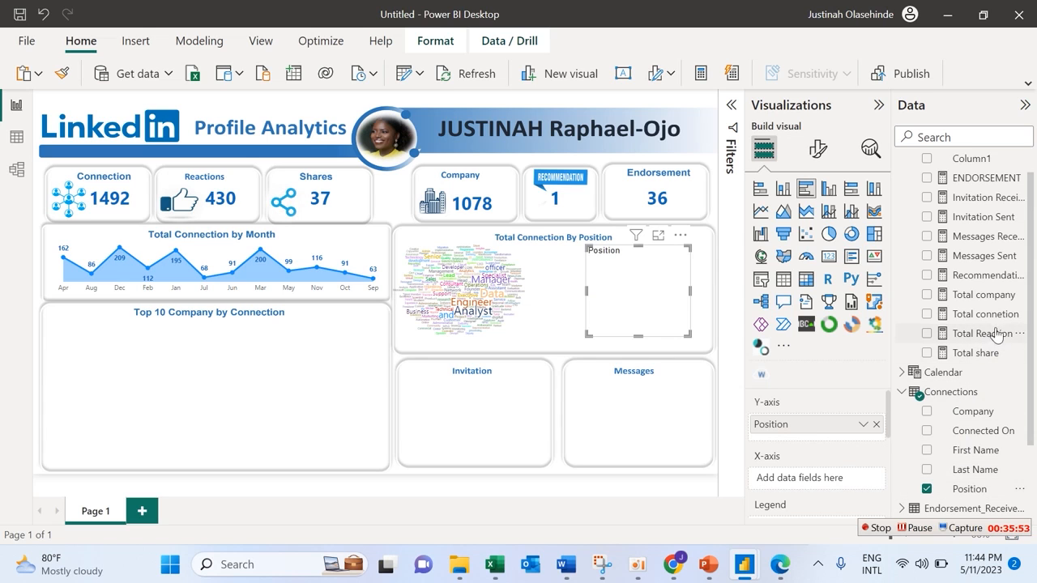
left_click_drag(982, 319, 818, 479)
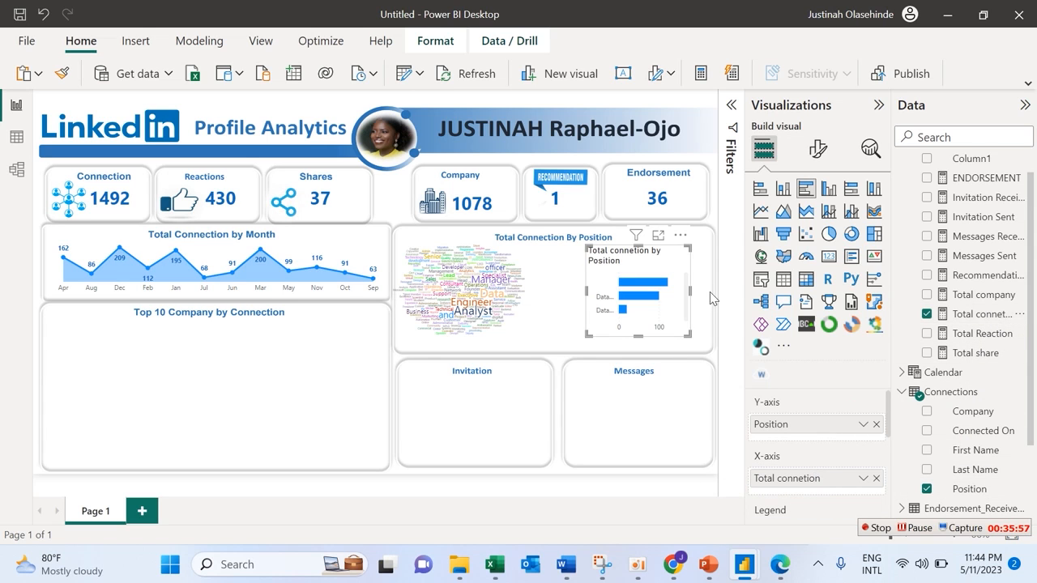
Add a second Position filter to the bar chart and set it to Top N, showing the top 5 items.
left_click(731, 106)
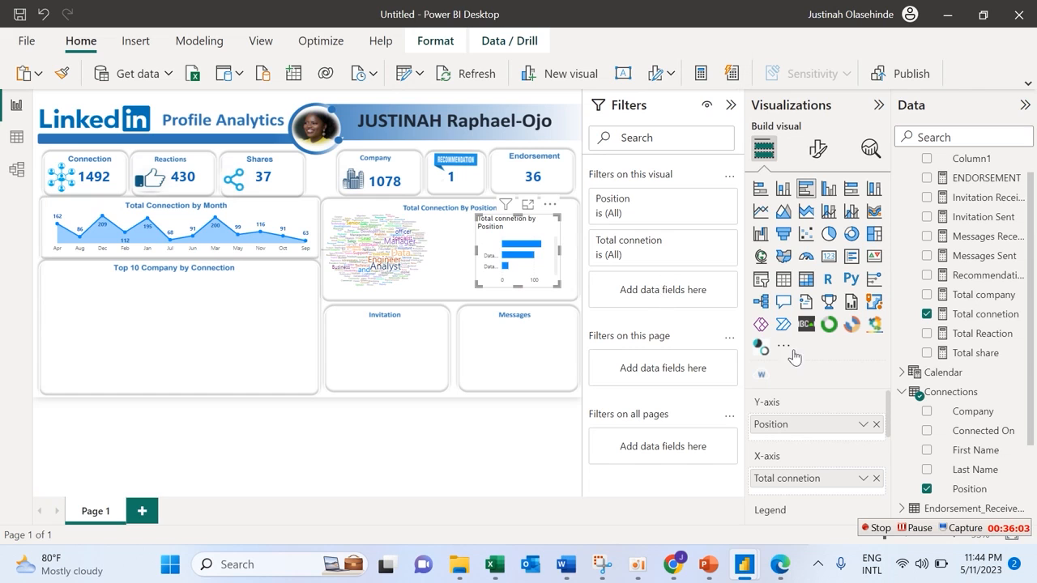
left_click_drag(960, 493, 653, 290)
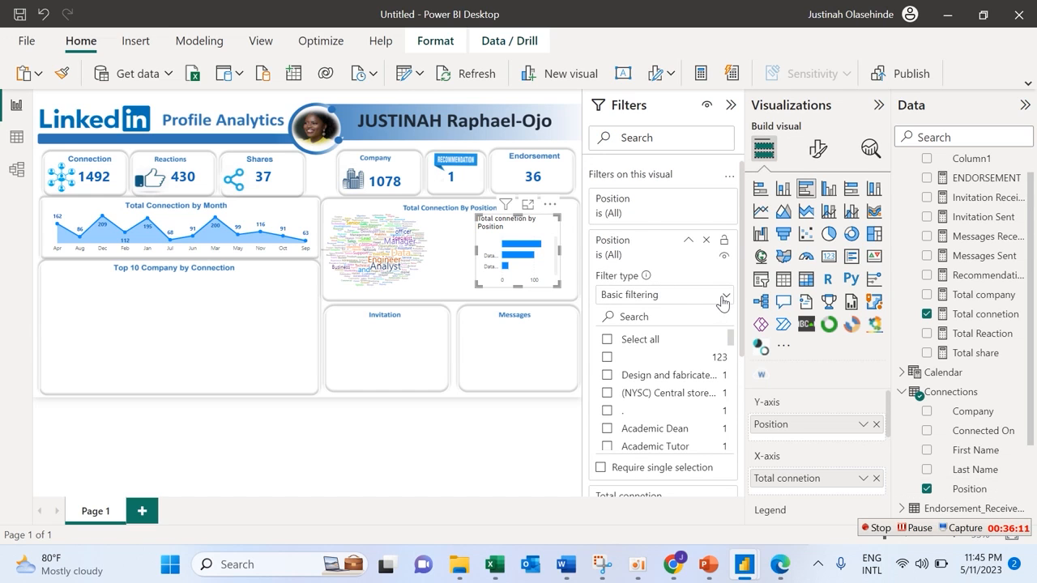
left_click(722, 297)
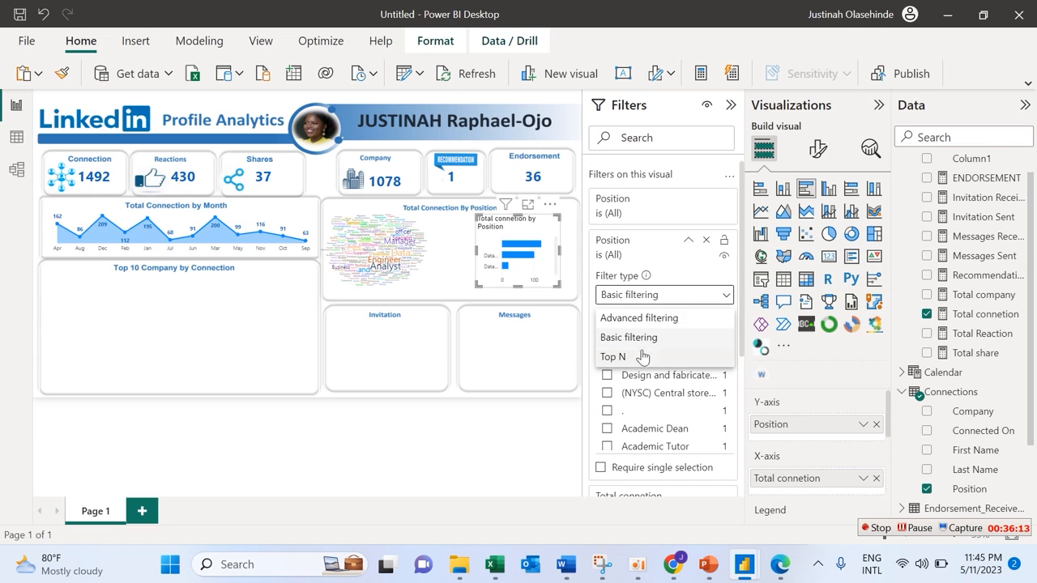
left_click(635, 357)
left_click(687, 339)
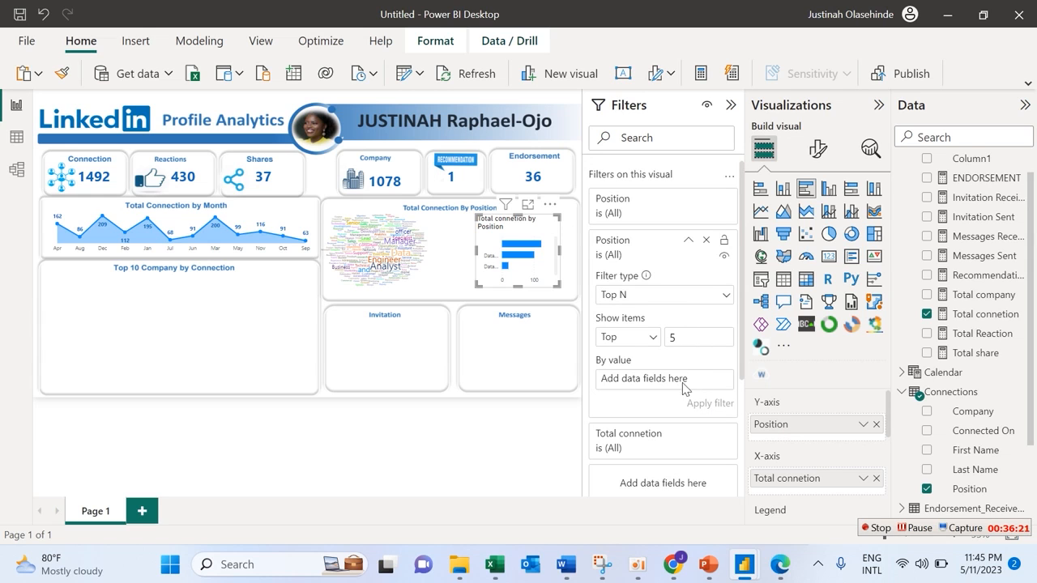
left_click_drag(967, 488, 609, 374)
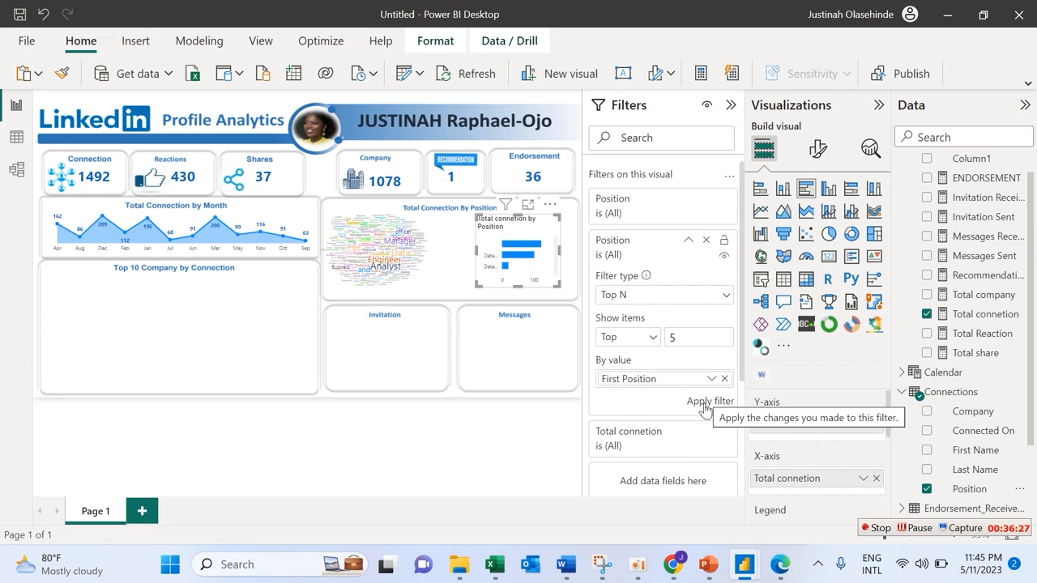
left_click(703, 405)
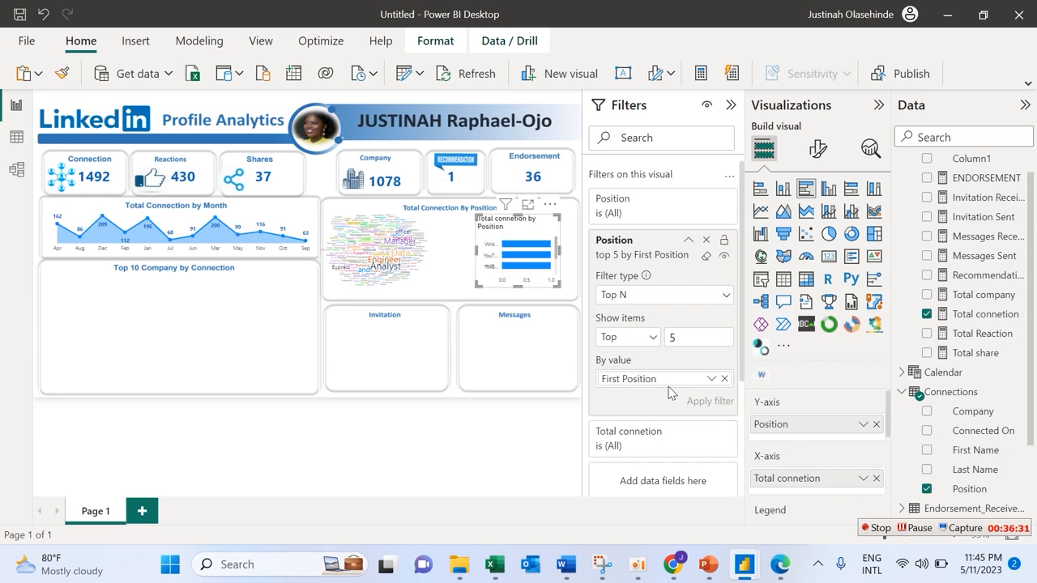
left_click(725, 378)
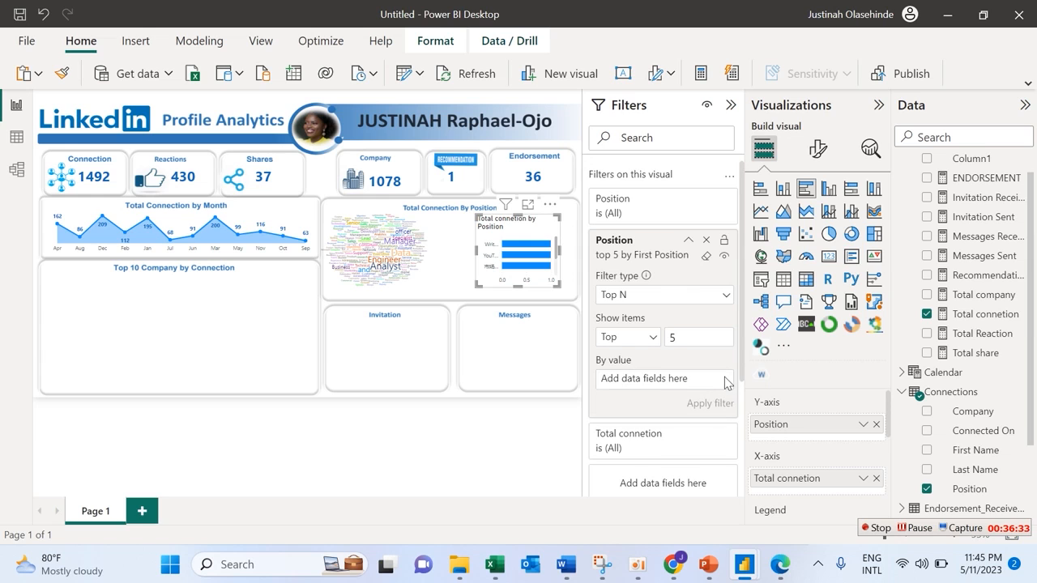
Apply the top 5 Position filter by Total connetion and enlarge the bar chart within the right half of the card.
left_click_drag(992, 324, 682, 383)
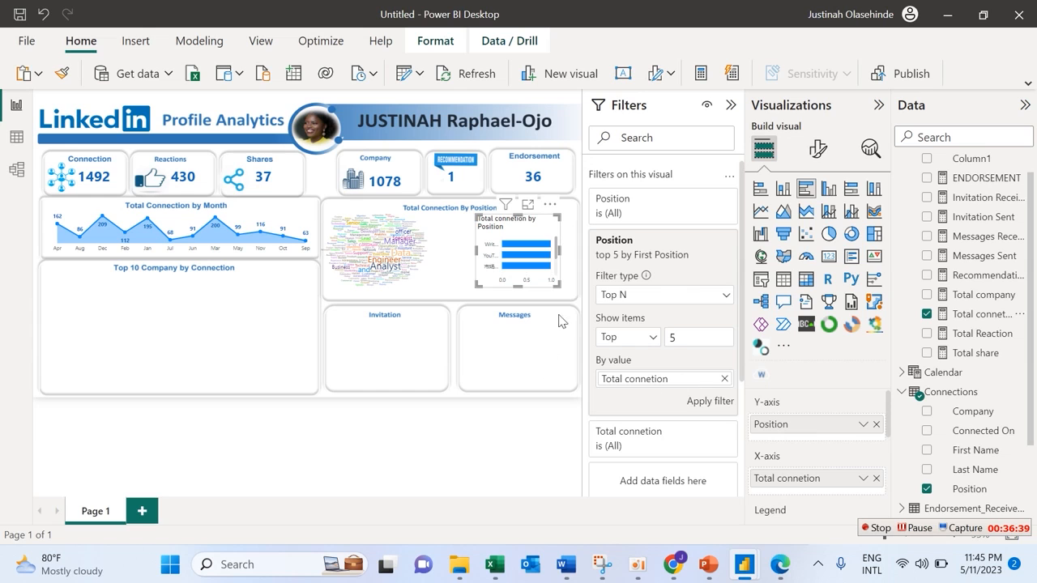
left_click_drag(556, 282, 564, 295)
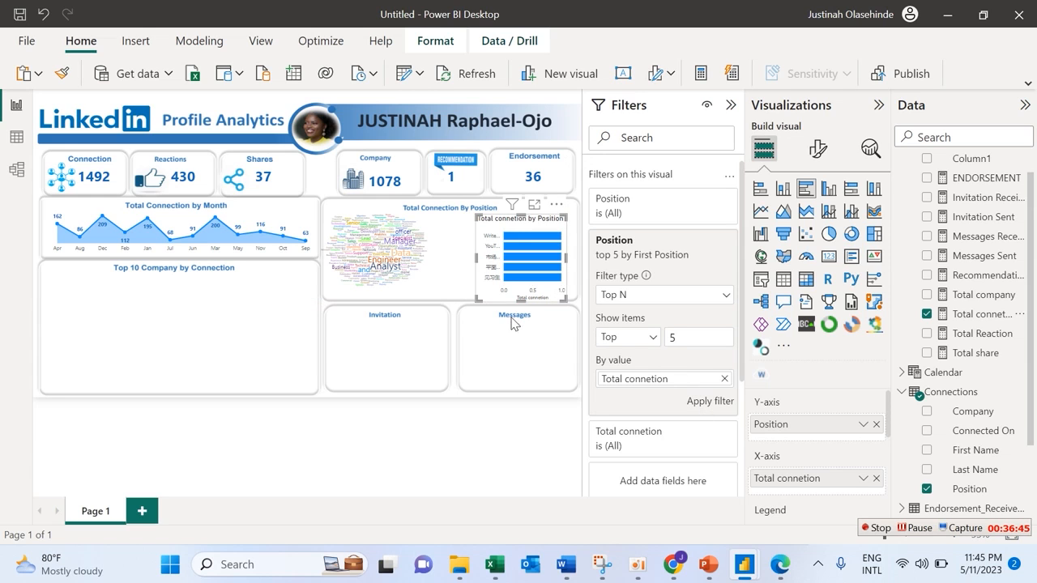
mouse_move(476, 300)
left_mouse_down()
mouse_move(456, 353)
mouse_move(420, 363)
mouse_move(424, 371)
mouse_move(454, 285)
mouse_move(457, 295)
left_mouse_up()
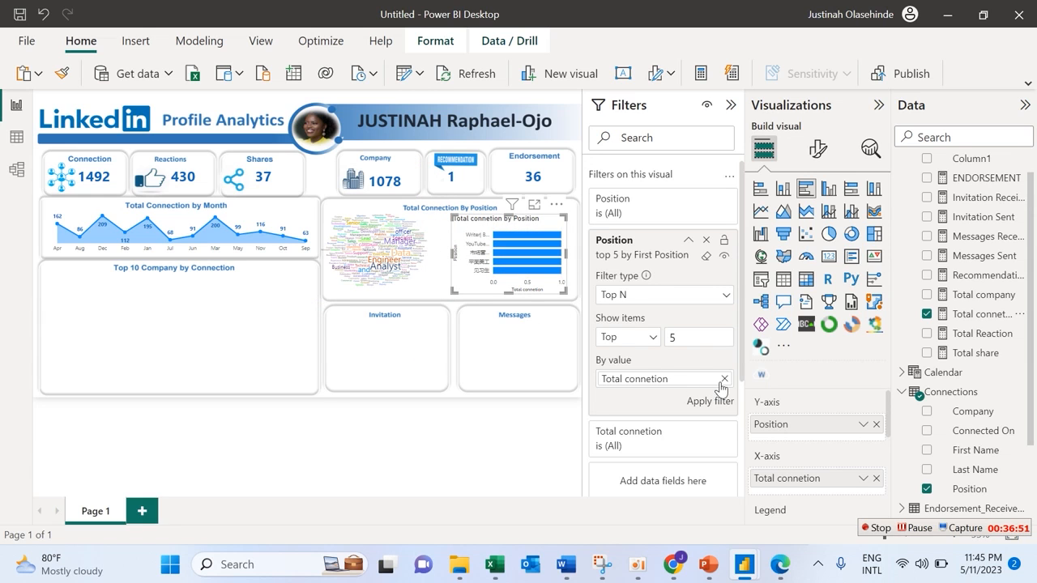
left_click(709, 405)
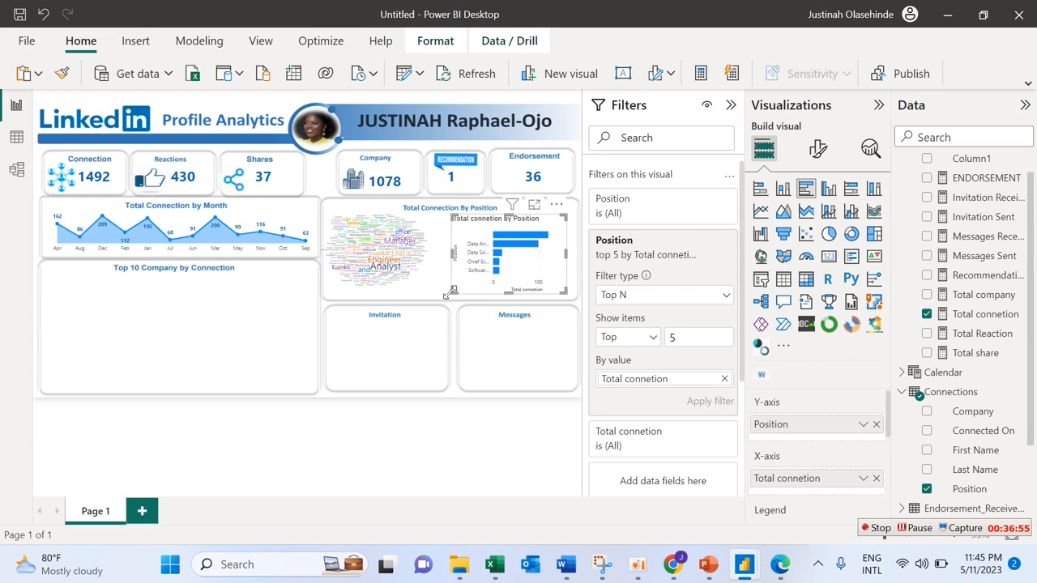
mouse_move(452, 288)
left_mouse_down()
mouse_move(411, 297)
mouse_move(456, 300)
left_mouse_up()
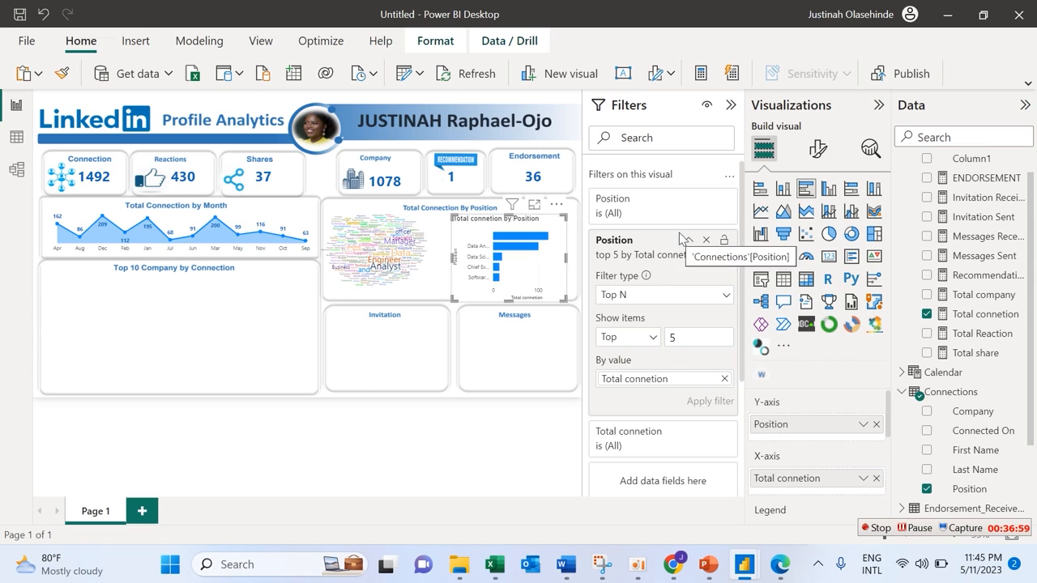
left_click(731, 106)
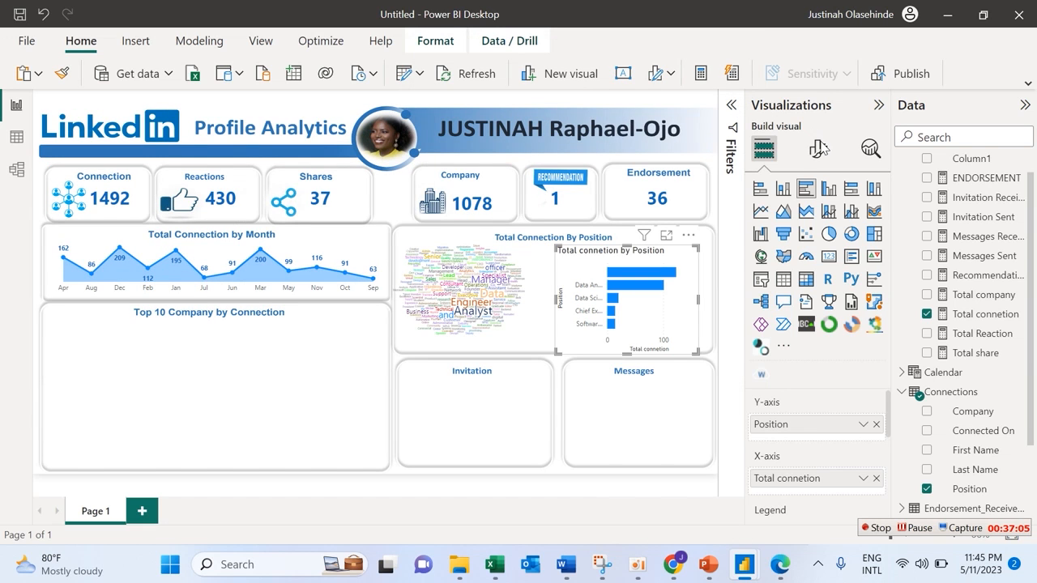
Turn off the bar chart's X-axis title and its X-axis.
left_click(819, 150)
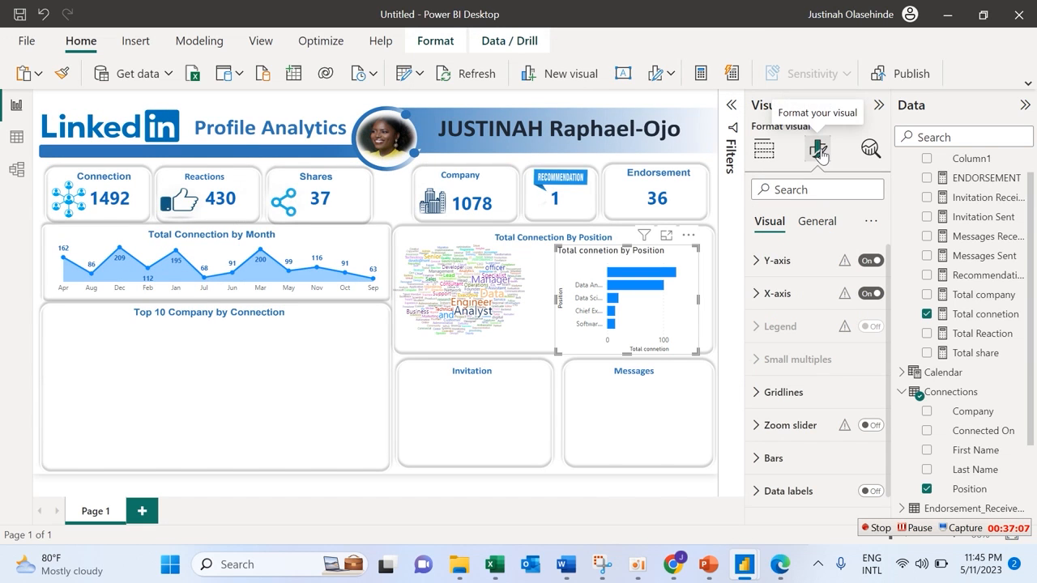
left_click(870, 294)
left_click(870, 294)
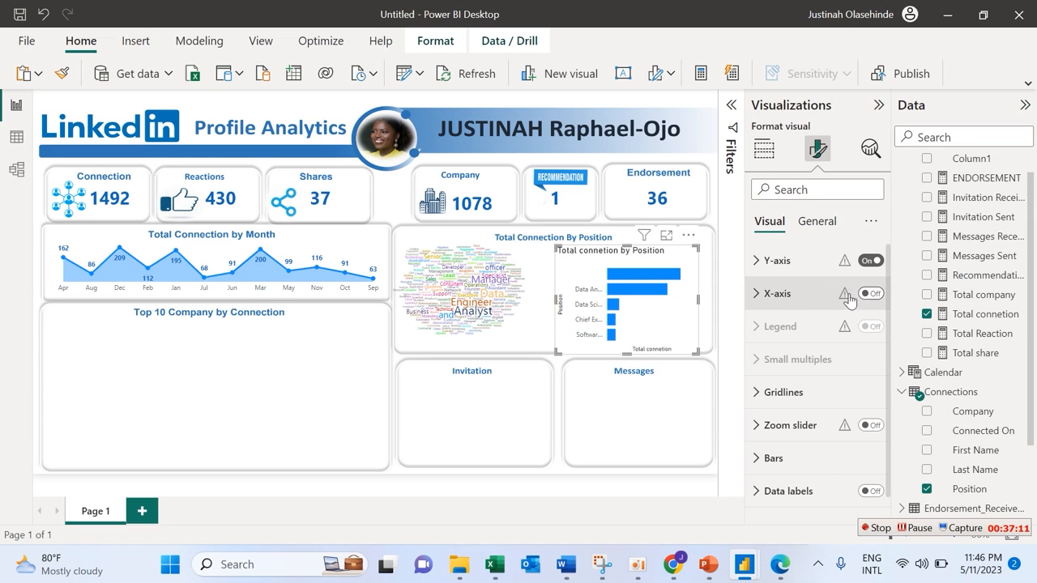
left_click(810, 302)
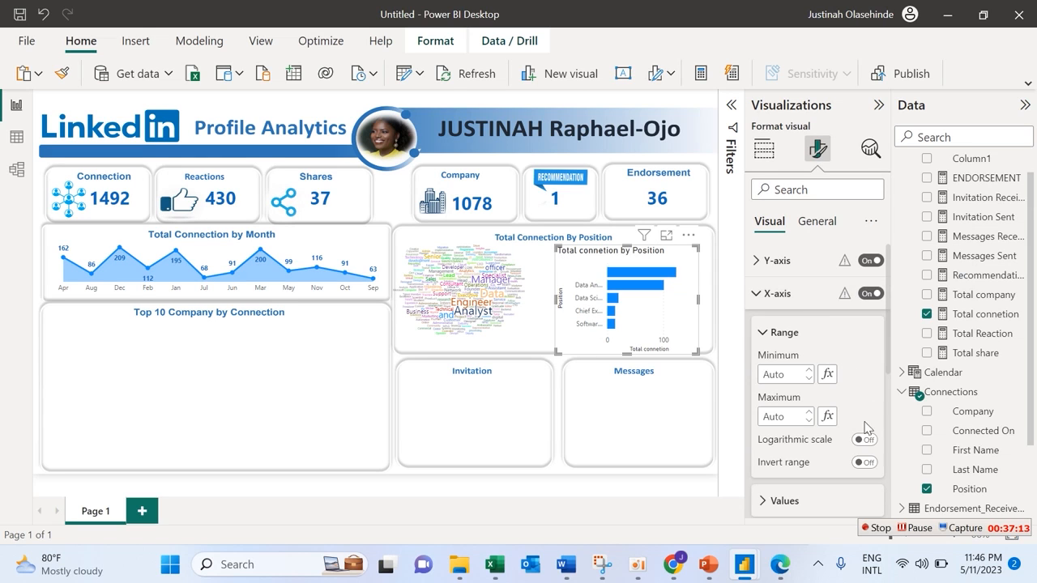
scroll(863, 418, "down", 3)
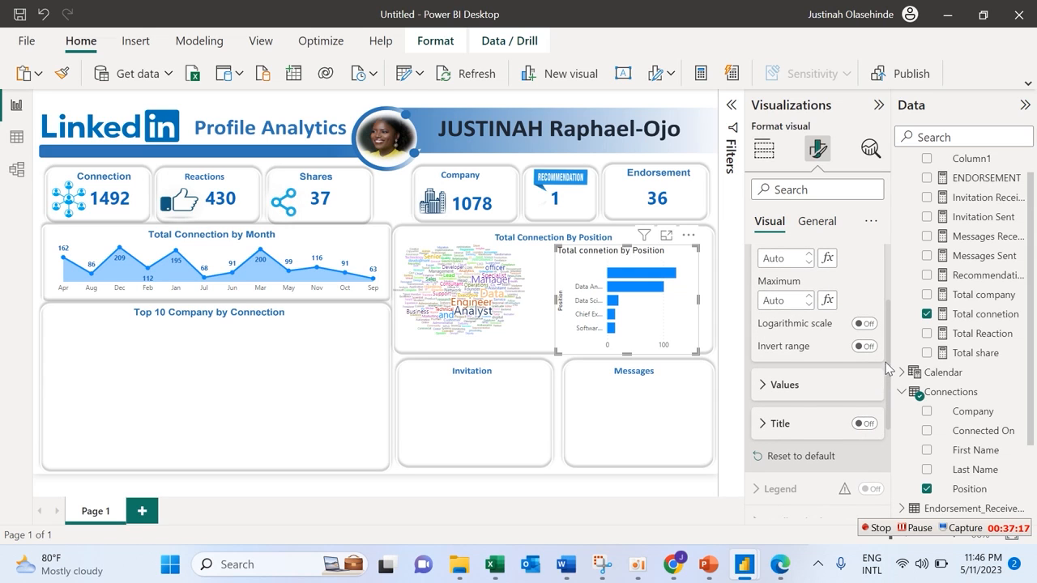
scroll(888, 308, "up", 3)
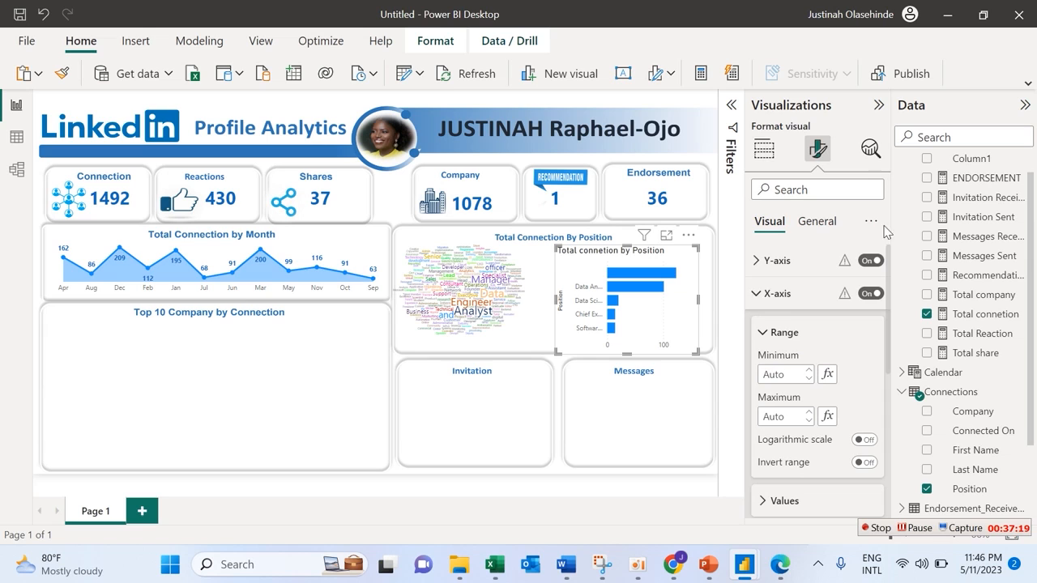
left_click(868, 294)
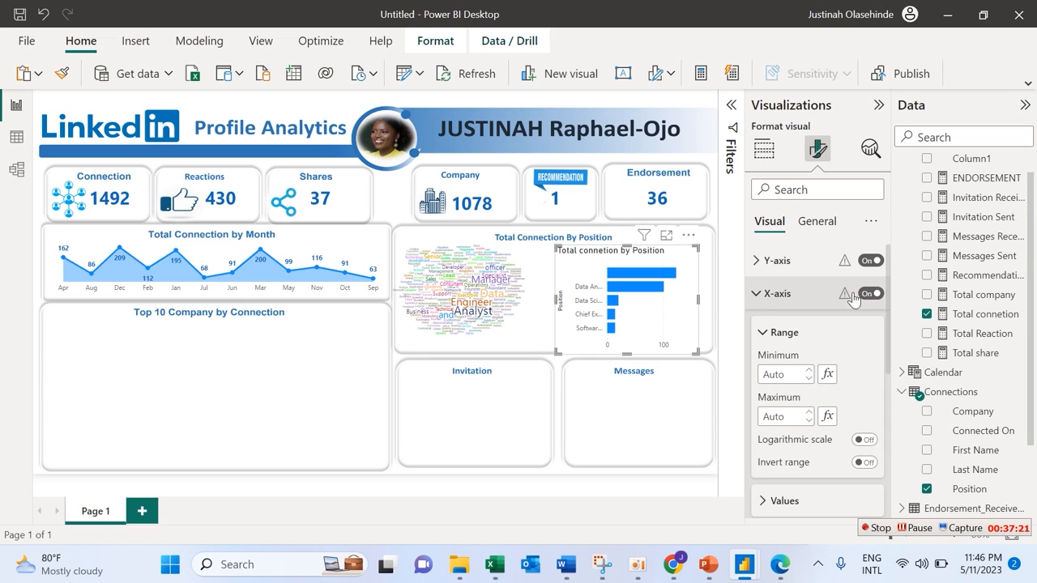
Turn off the bar chart's Y-axis title, keeping the axis labels on, and collapse the axis settings.
left_click(802, 266)
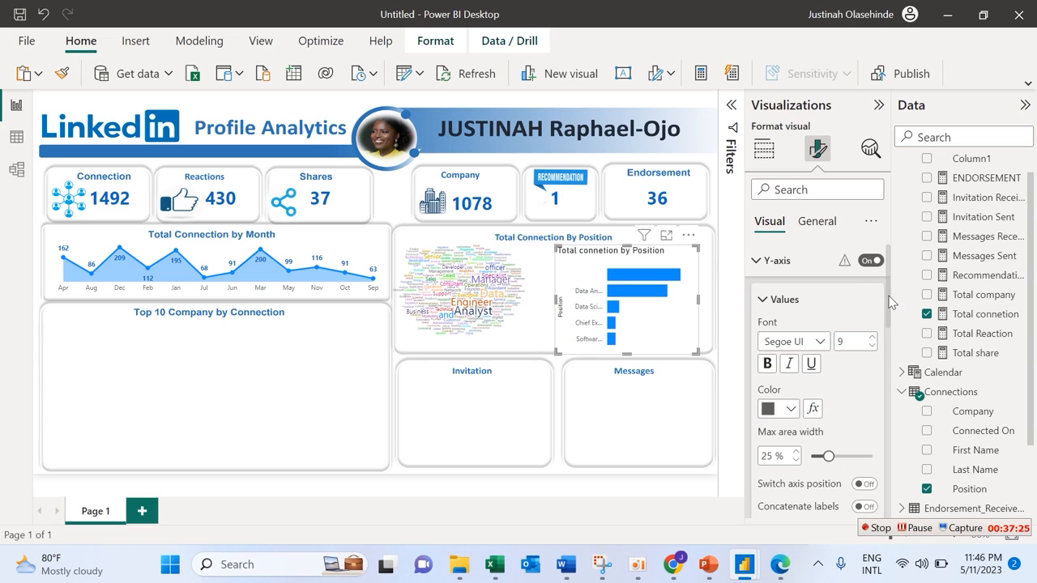
scroll(889, 302, "down", 3)
left_click(865, 396)
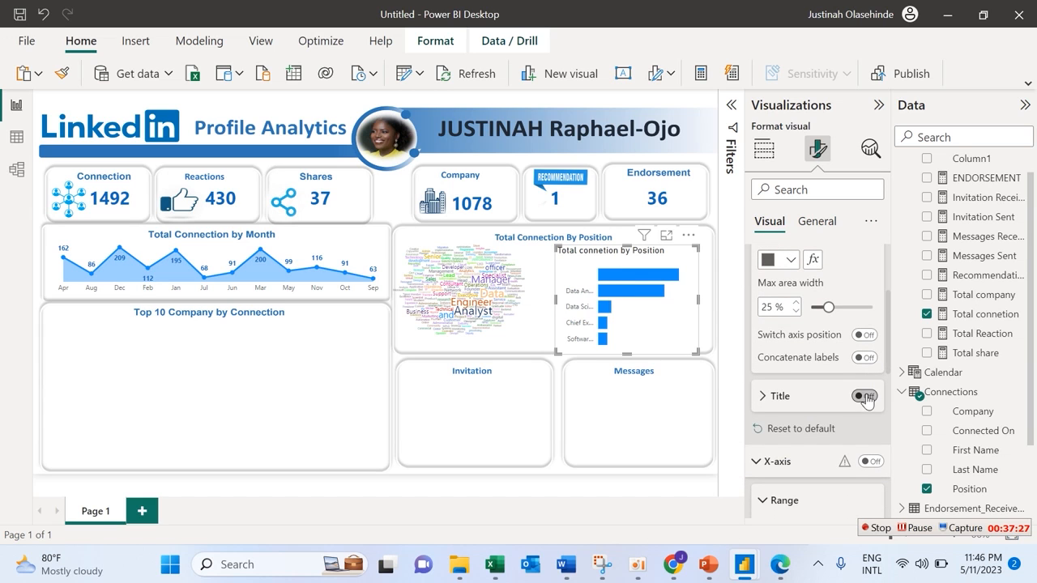
scroll(889, 339, "up", 3)
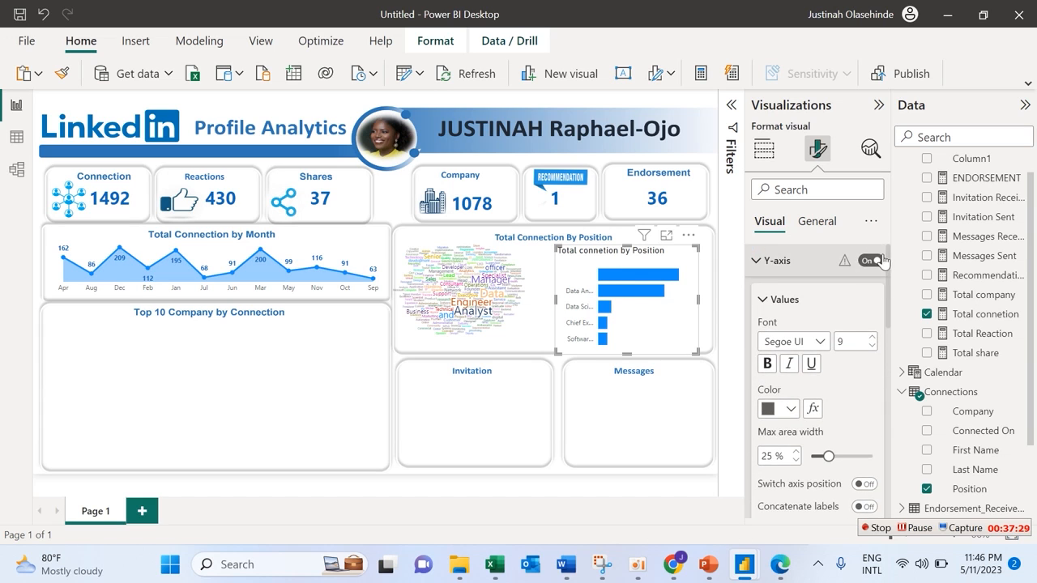
left_click(755, 263)
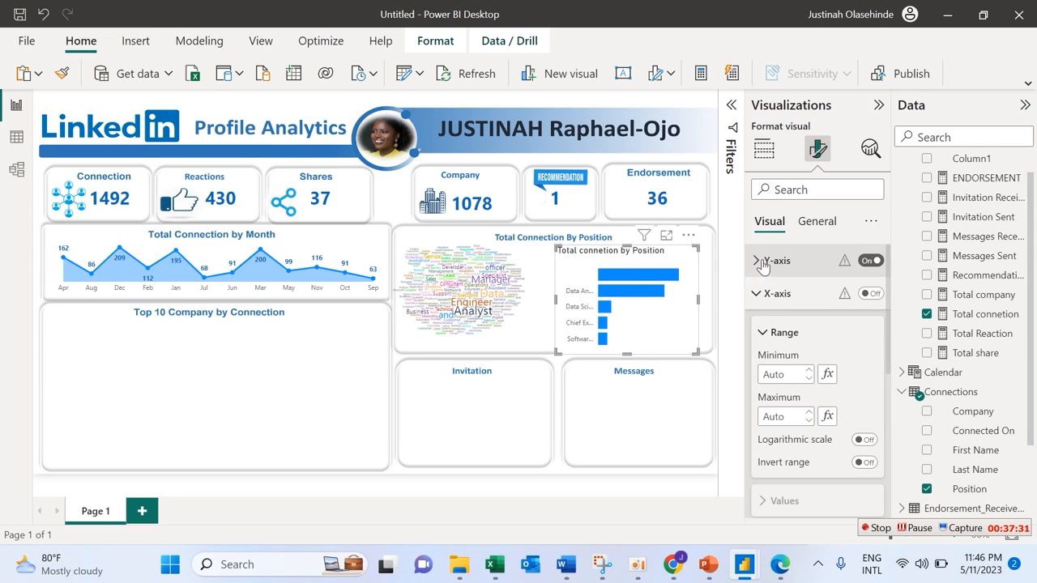
left_click(757, 295)
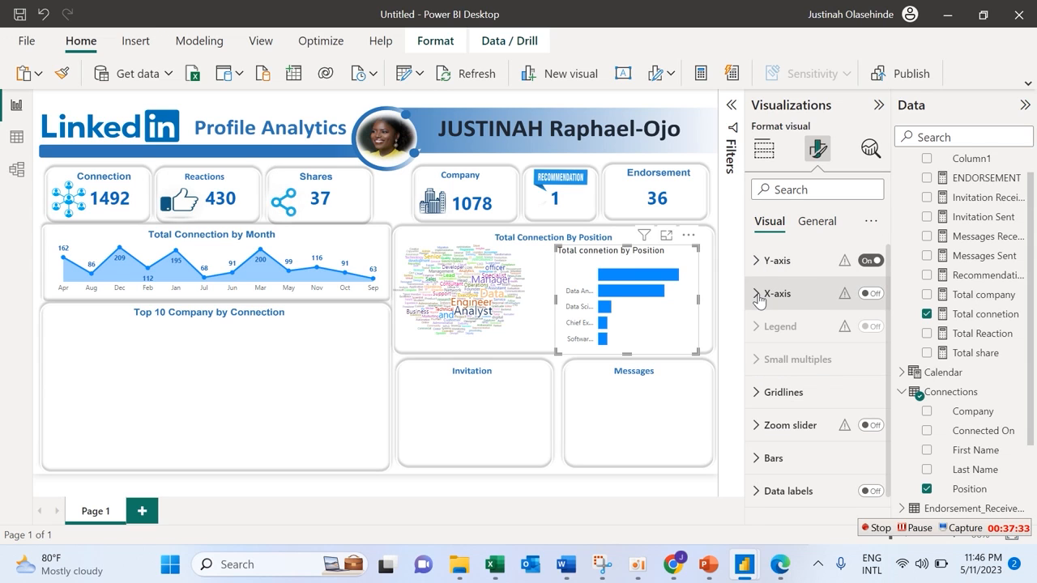
Turn off the bar chart's title and its background effect.
left_click(816, 221)
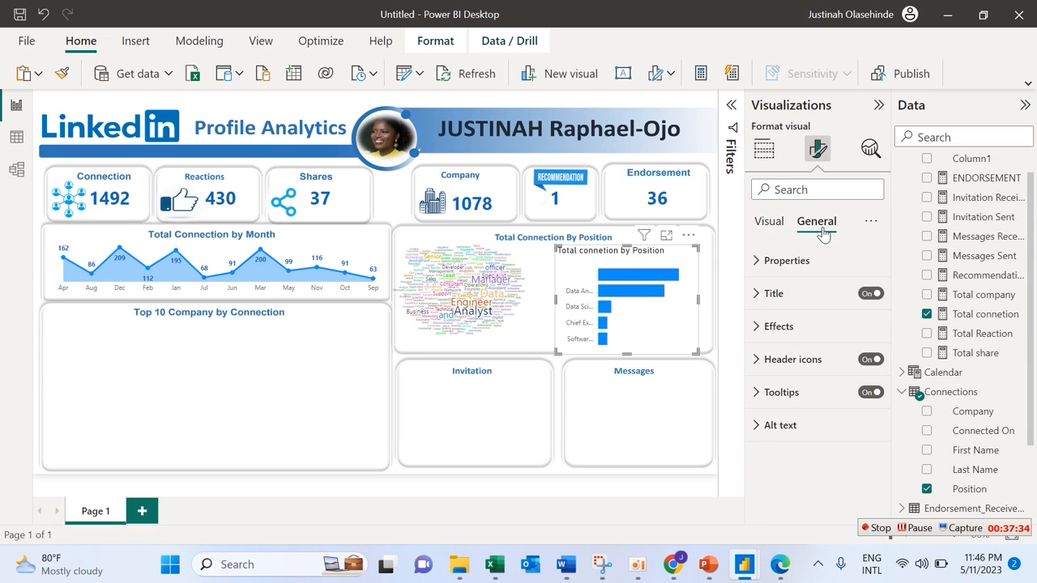
left_click(869, 357)
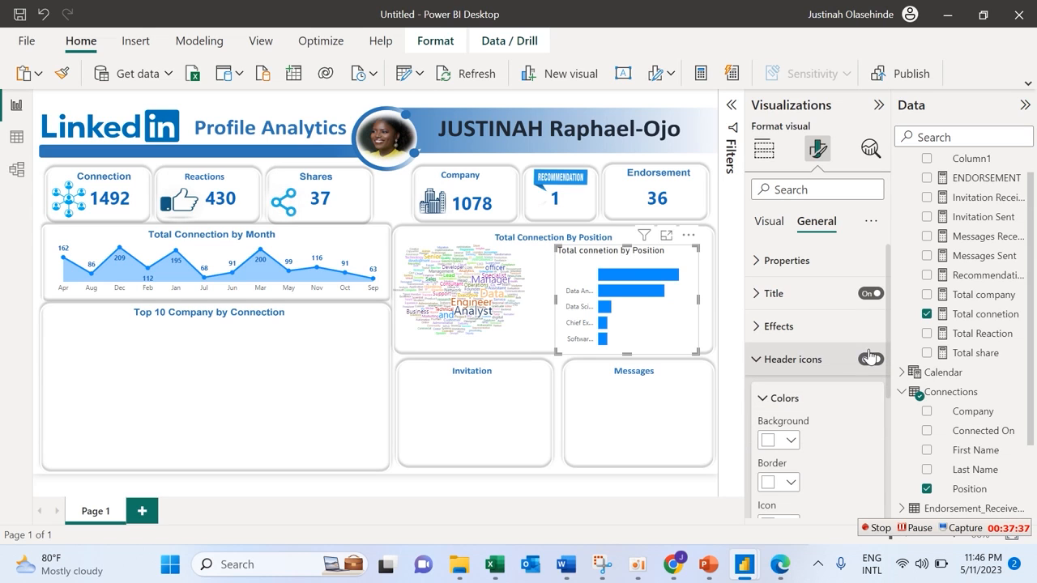
left_click(870, 293)
left_click(808, 329)
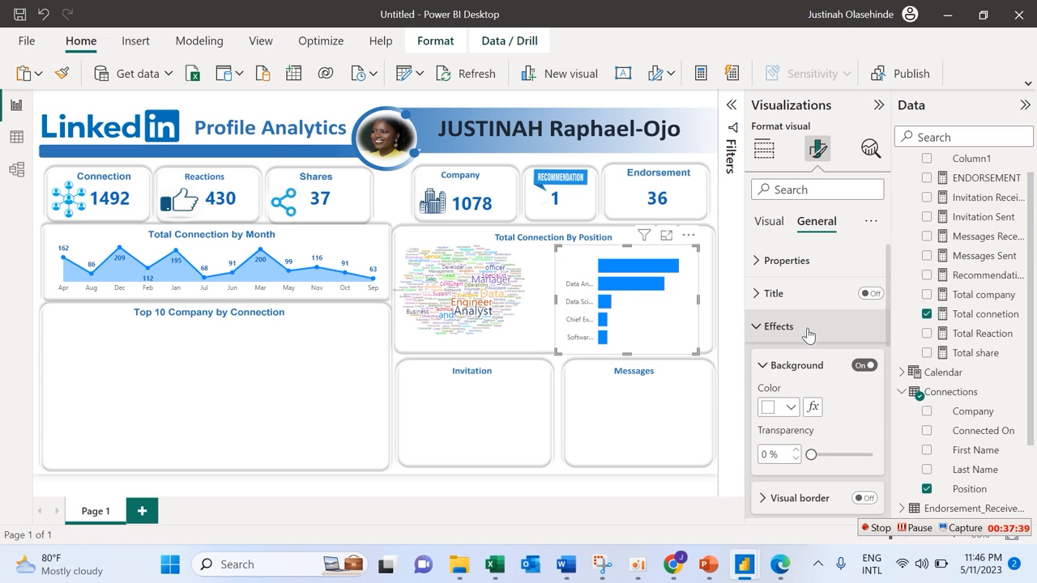
left_click(863, 366)
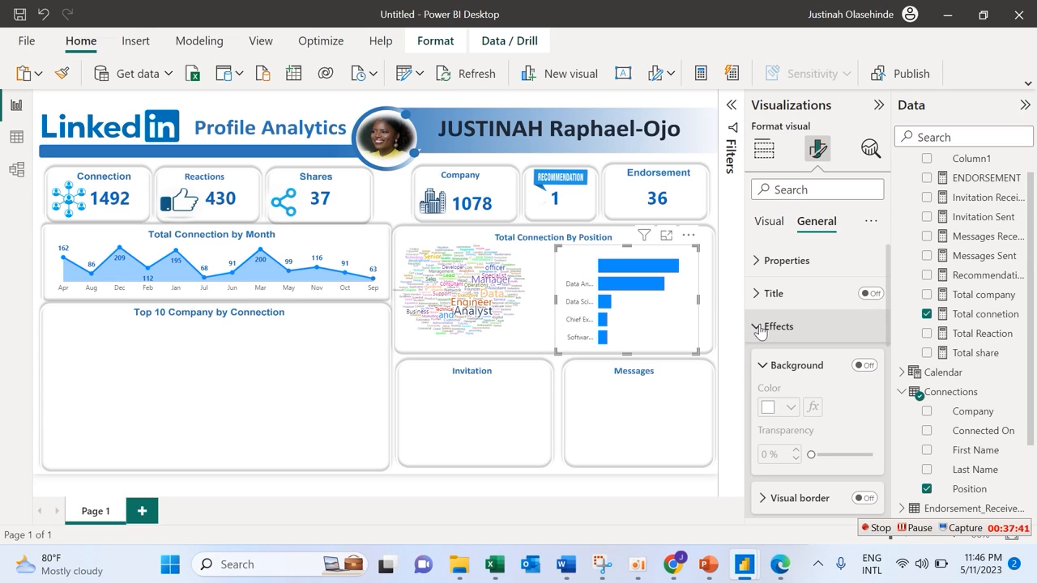
left_click(759, 326)
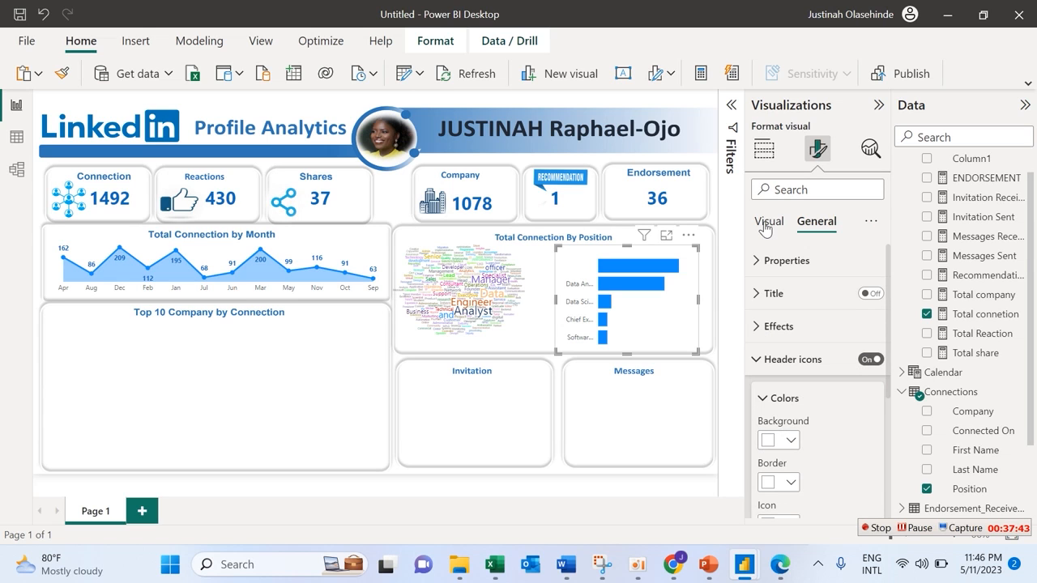
Recolor the bar chart's bars with the darker blue from the recent colors and collapse the color settings.
left_click(766, 224)
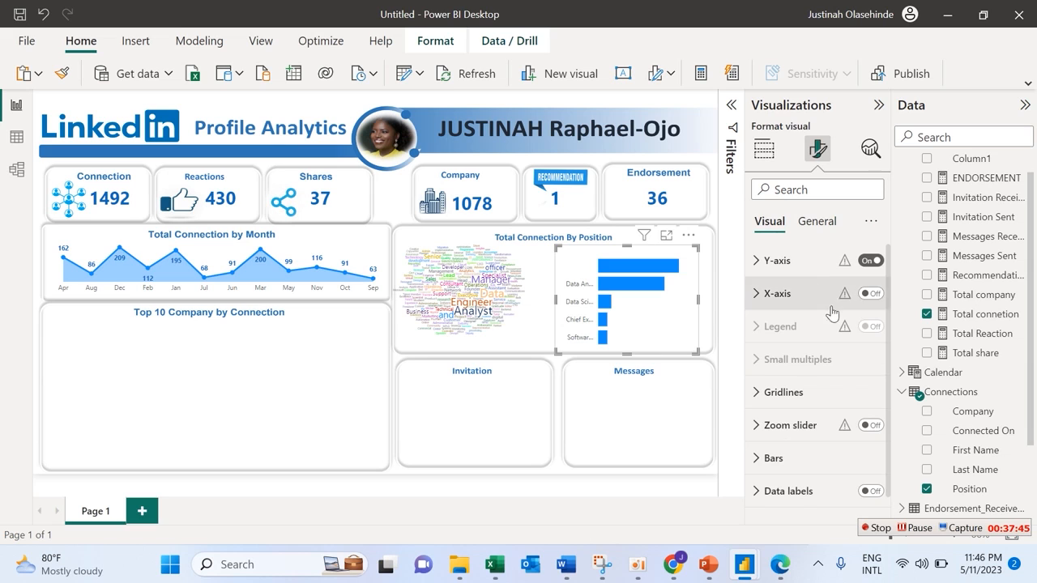
left_click(805, 456)
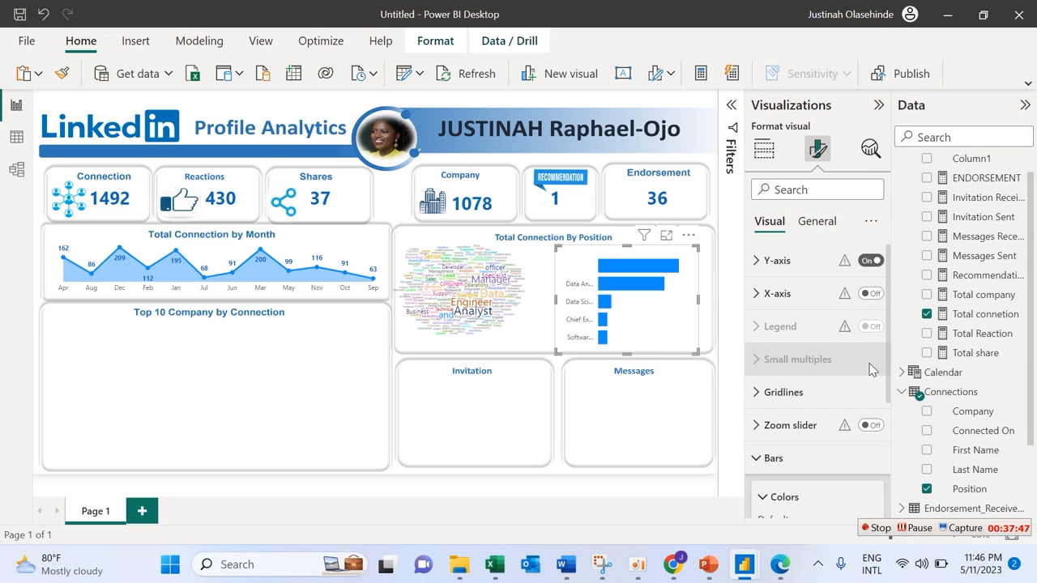
scroll(850, 381, "down", 3)
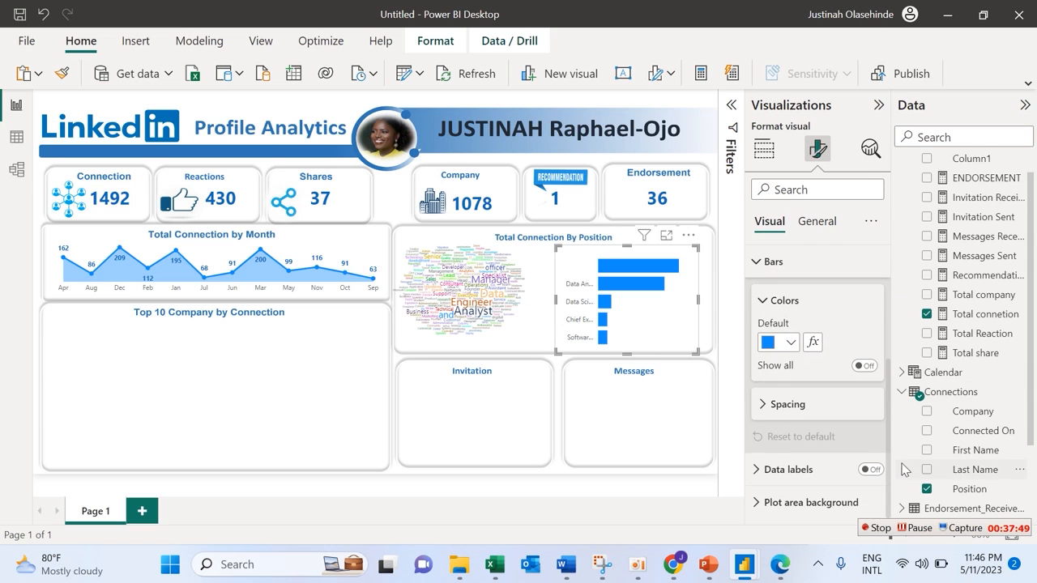
left_click(794, 344)
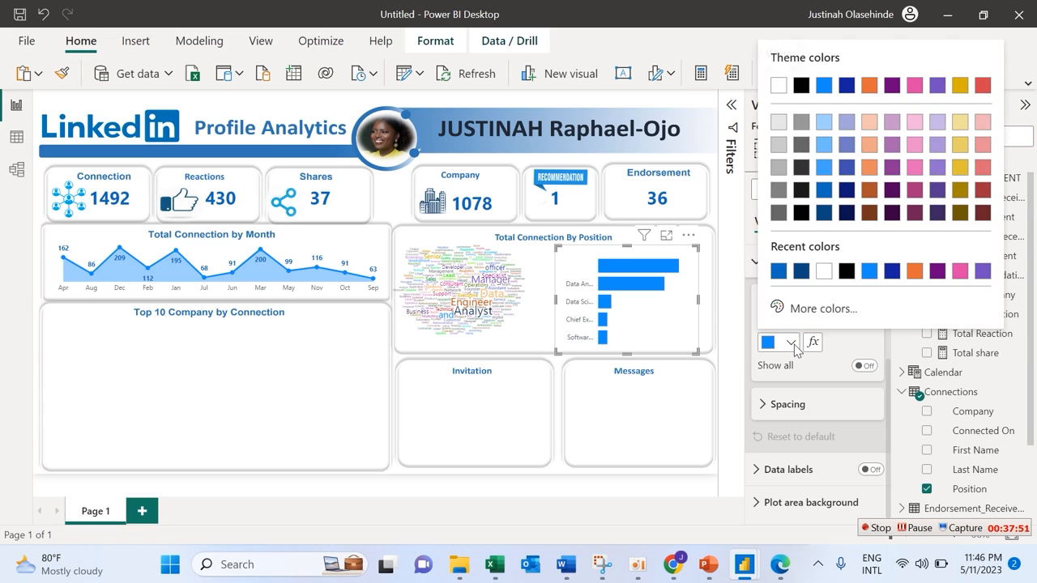
left_click(778, 270)
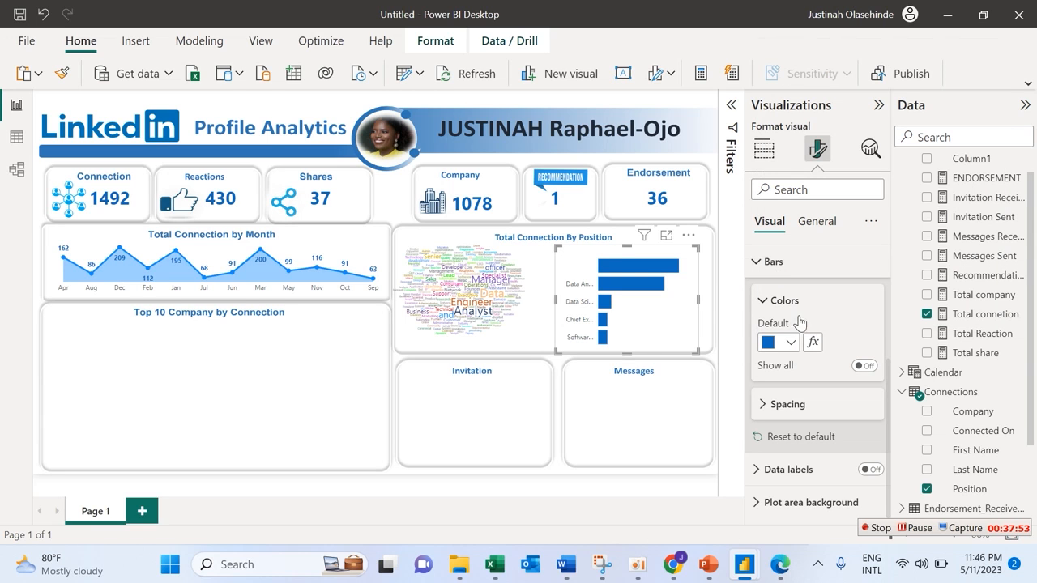
left_click(763, 306)
Turn on the bar chart's data labels and format their values in bold with the same darker blue as the bars.
left_click(870, 469)
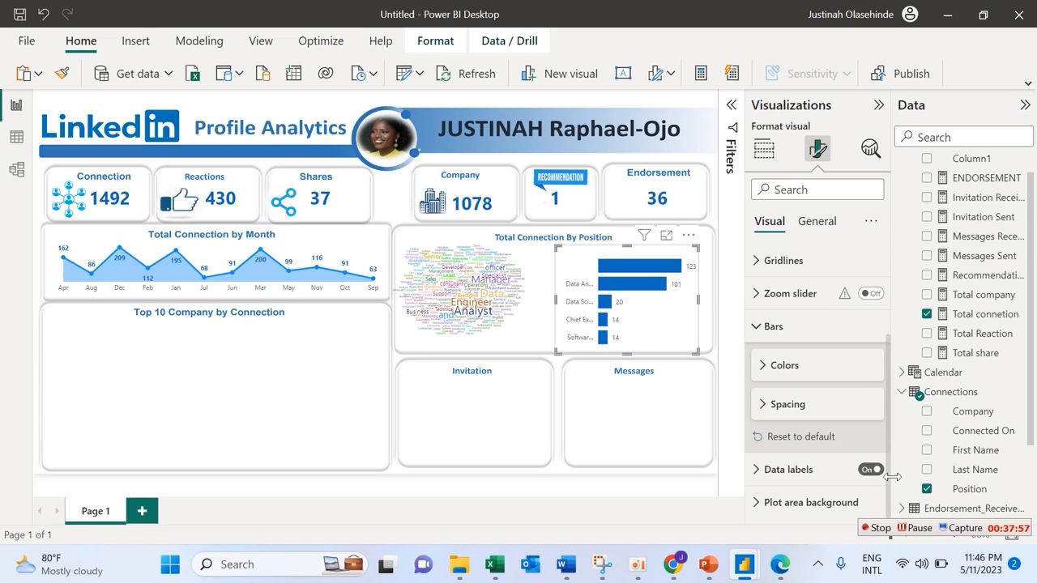
left_click(818, 470)
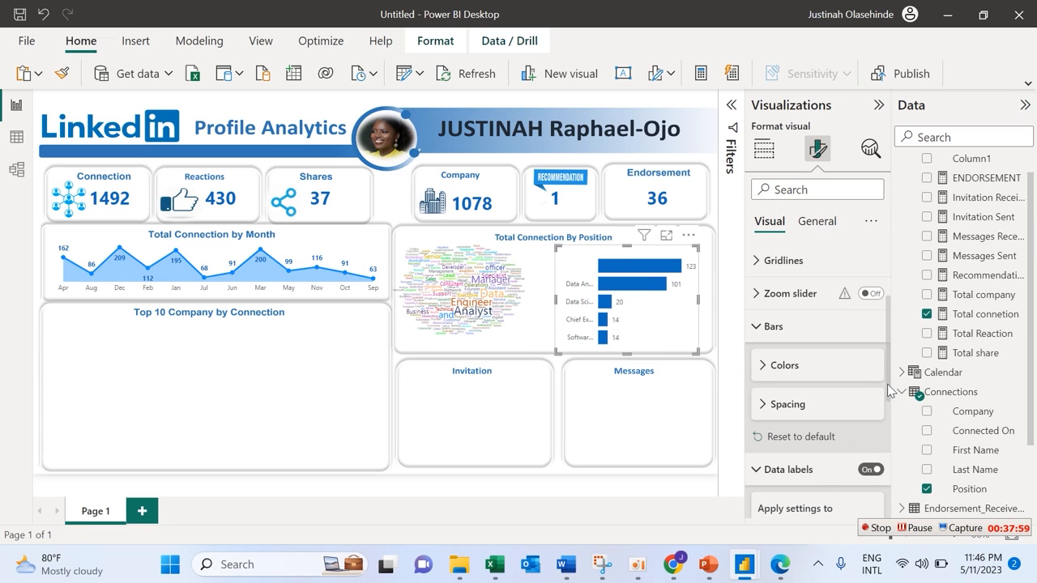
left_click_drag(891, 391, 897, 468)
left_click_drag(886, 412, 884, 411)
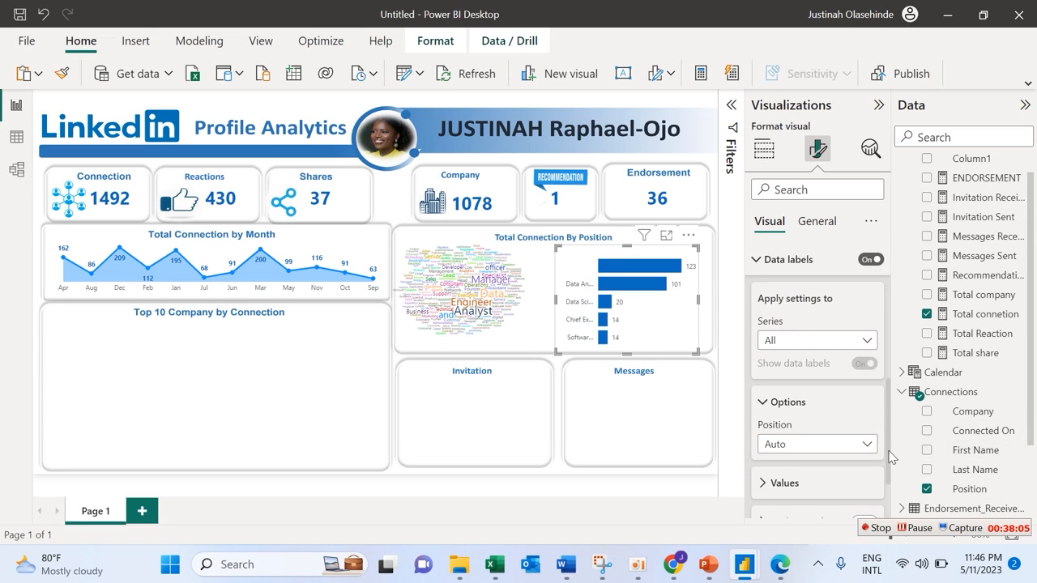
scroll(859, 457, "down", 2)
left_click(816, 404)
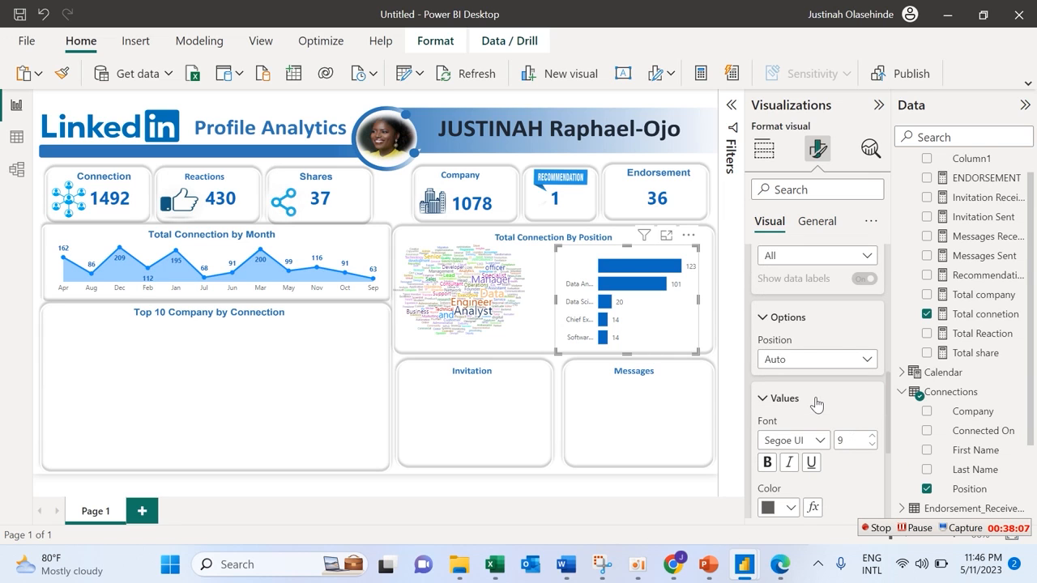
left_click(792, 508)
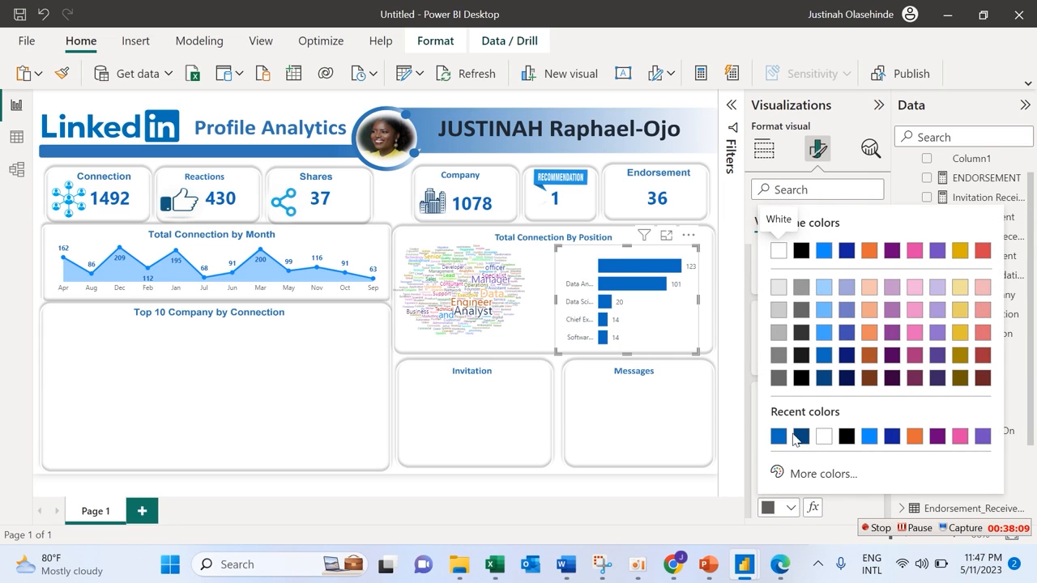
left_click(779, 438)
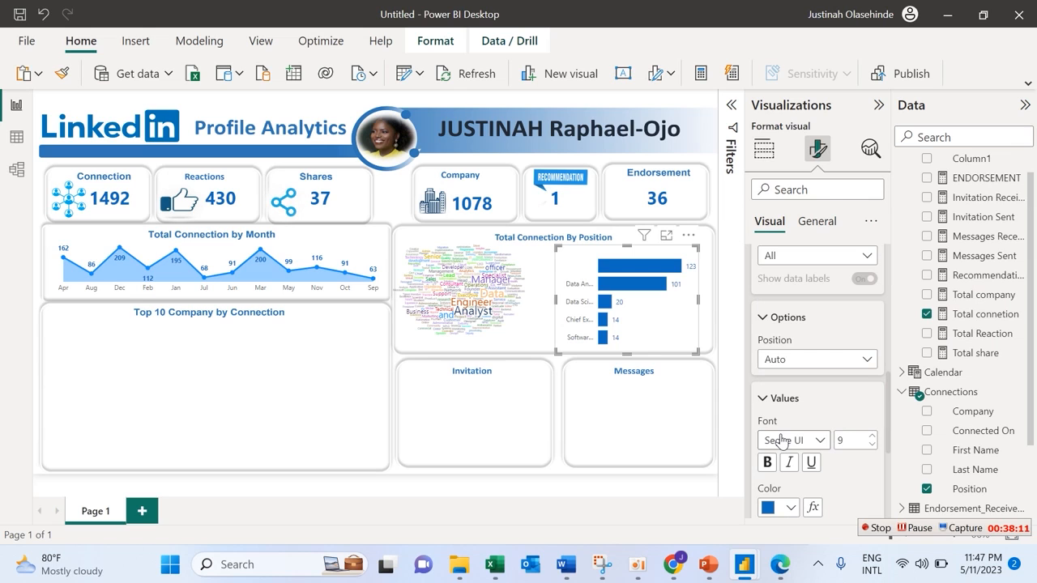
left_click(767, 462)
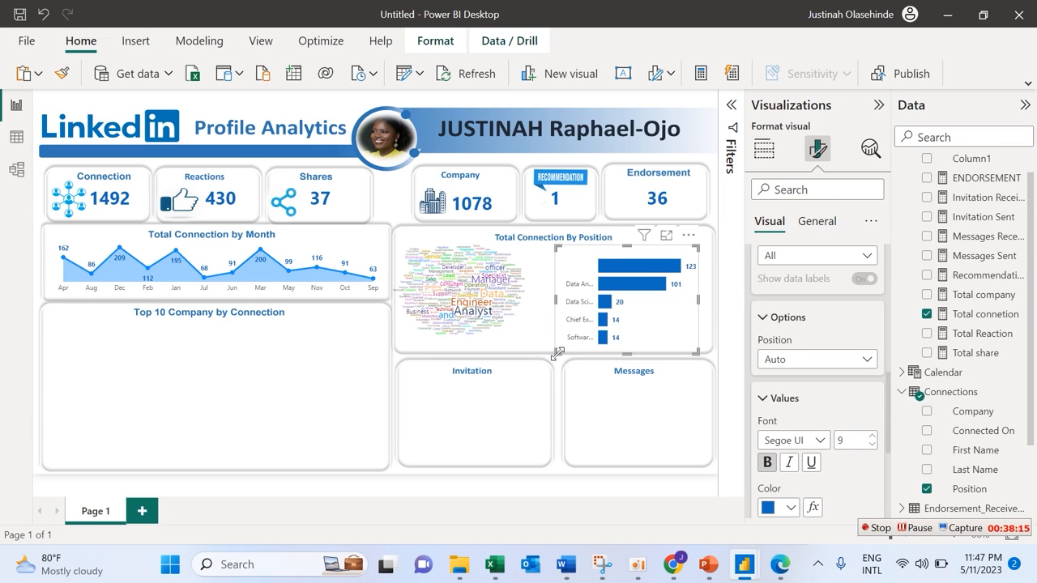
Widen the bar chart toward the word cloud and format its Y-axis labels as size 8, bold, in the darker blue.
left_click_drag(557, 352, 537, 354)
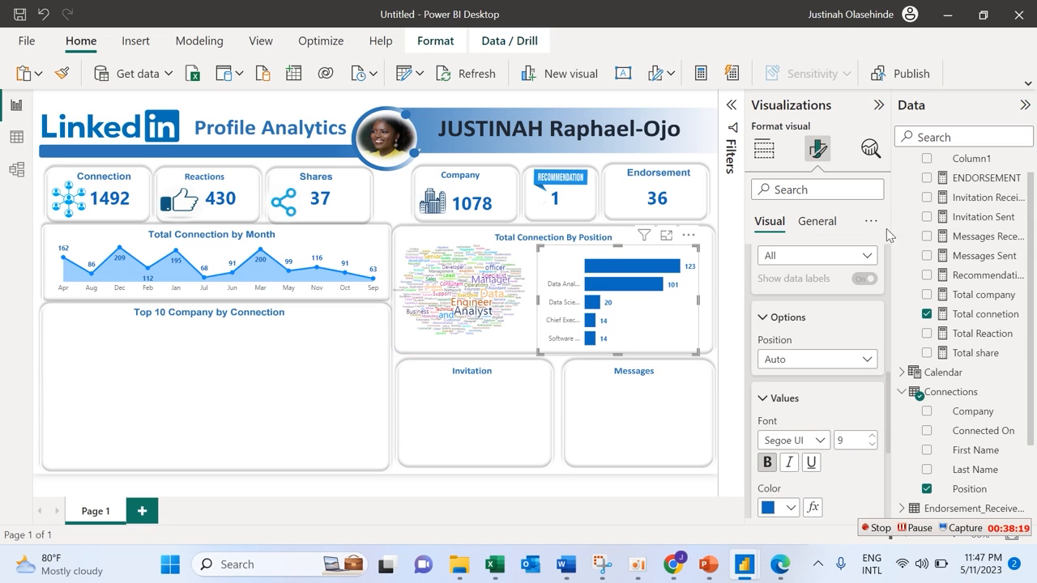
left_click(879, 187)
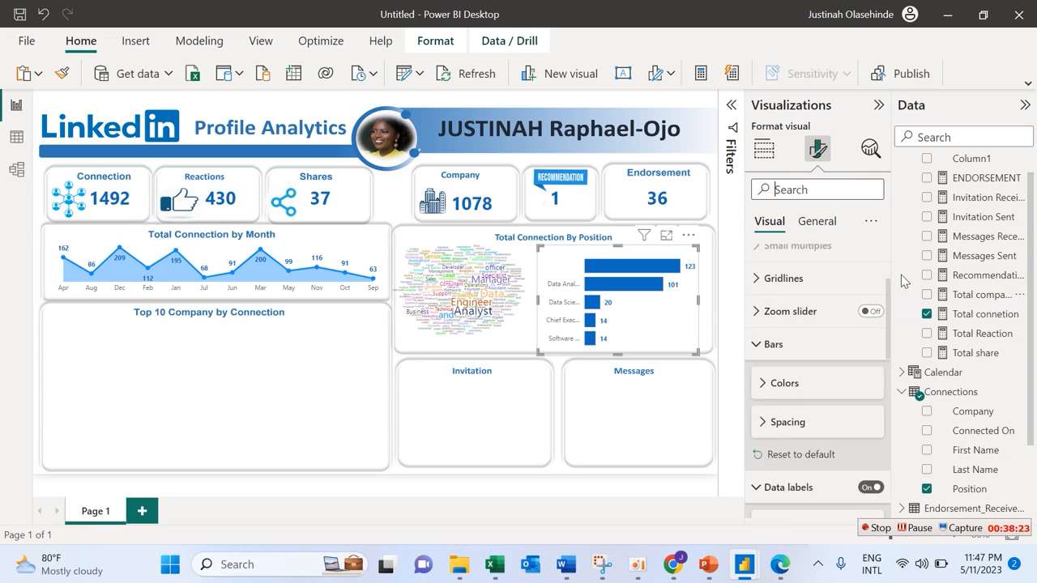
left_click_drag(888, 394, 901, 276)
left_click(778, 263)
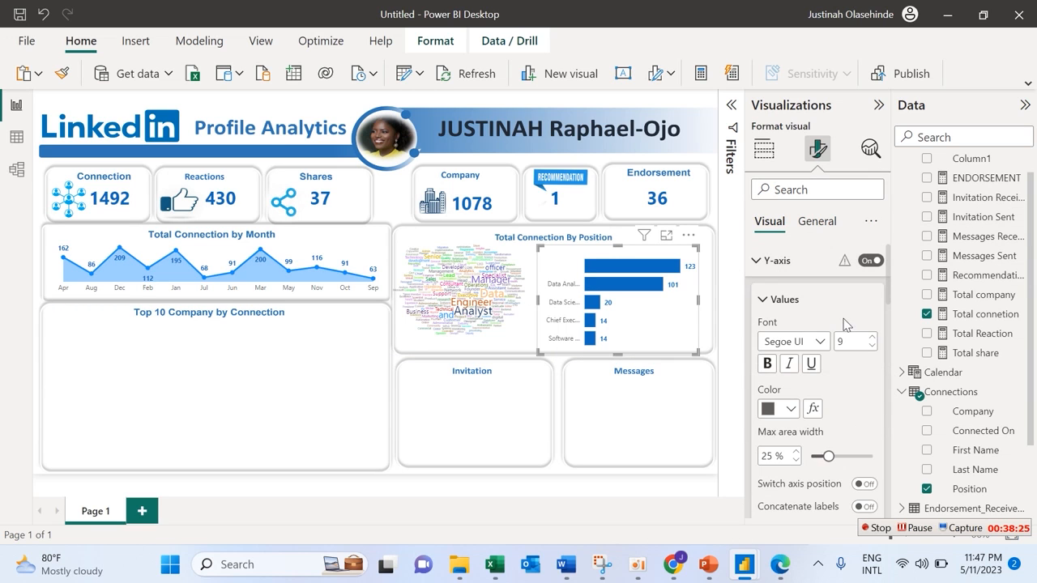
left_click(873, 339)
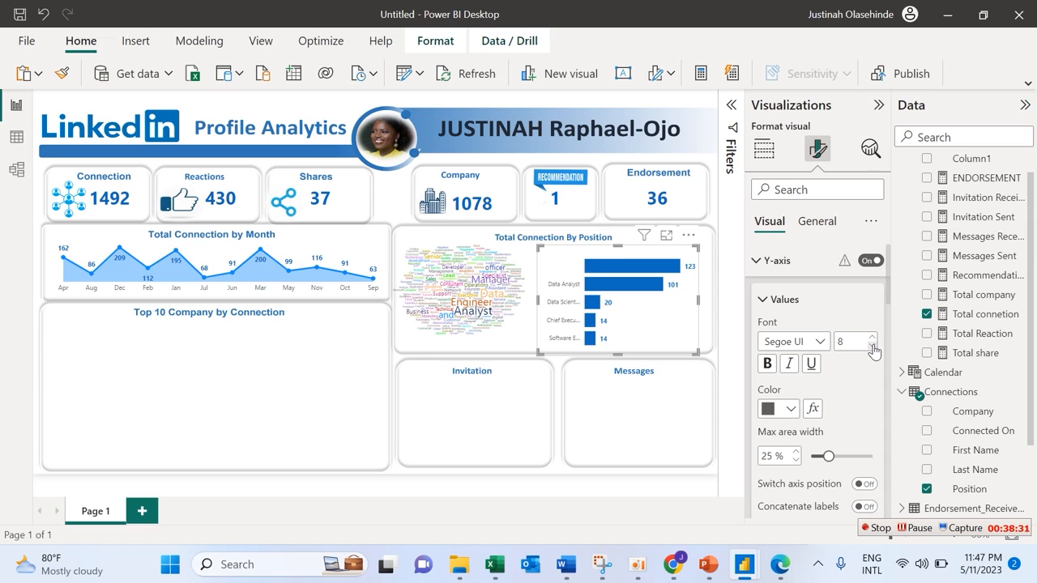
left_click(767, 364)
left_click(790, 407)
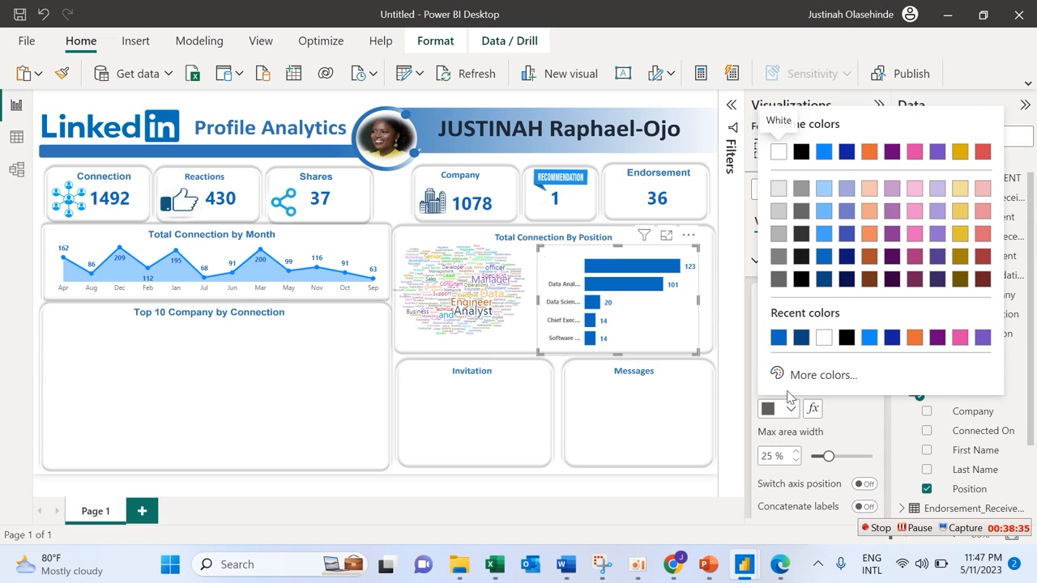
left_click(780, 347)
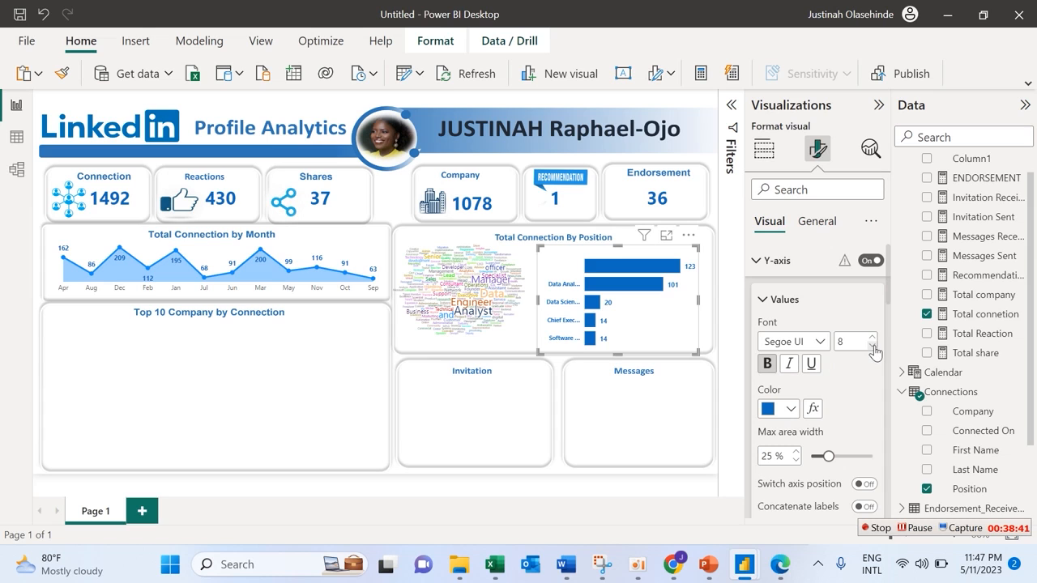
Resize and reposition the bar chart to span from the word cloud's edge to the card's right border, using the card's full height.
left_click_drag(538, 350, 539, 309)
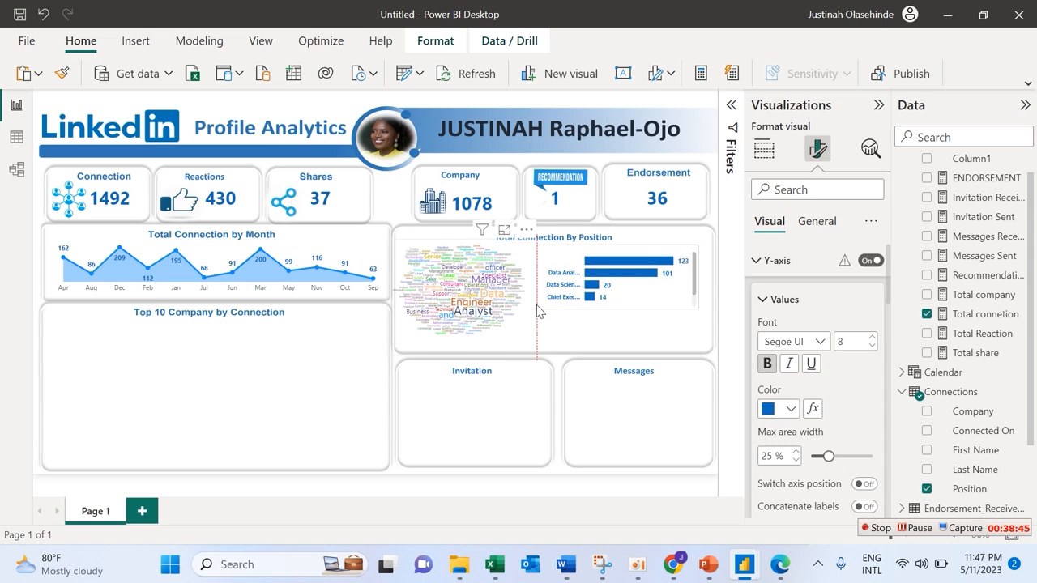
left_click(538, 309)
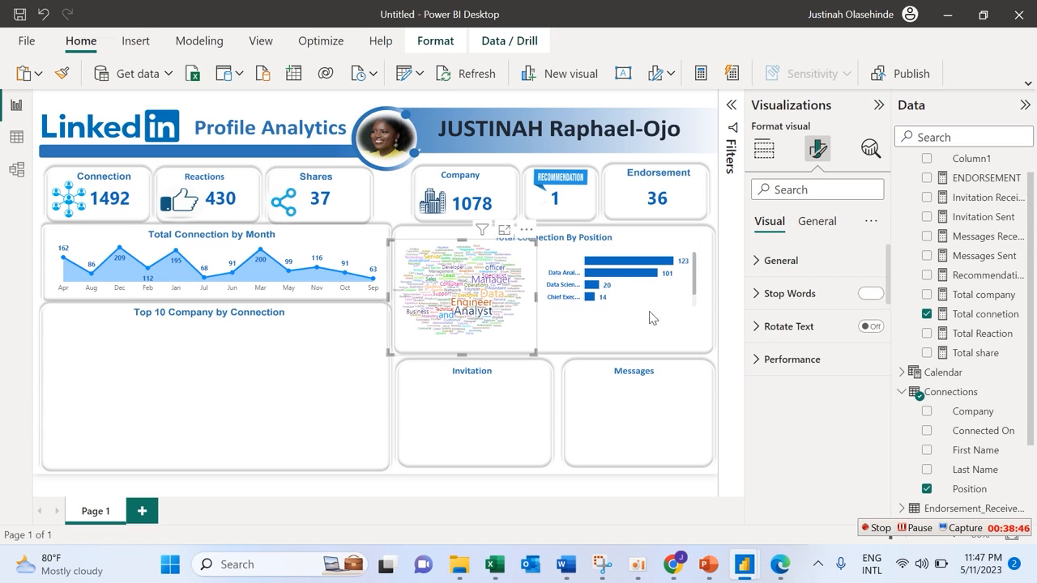
left_click(694, 310)
left_click_drag(695, 307, 718, 351)
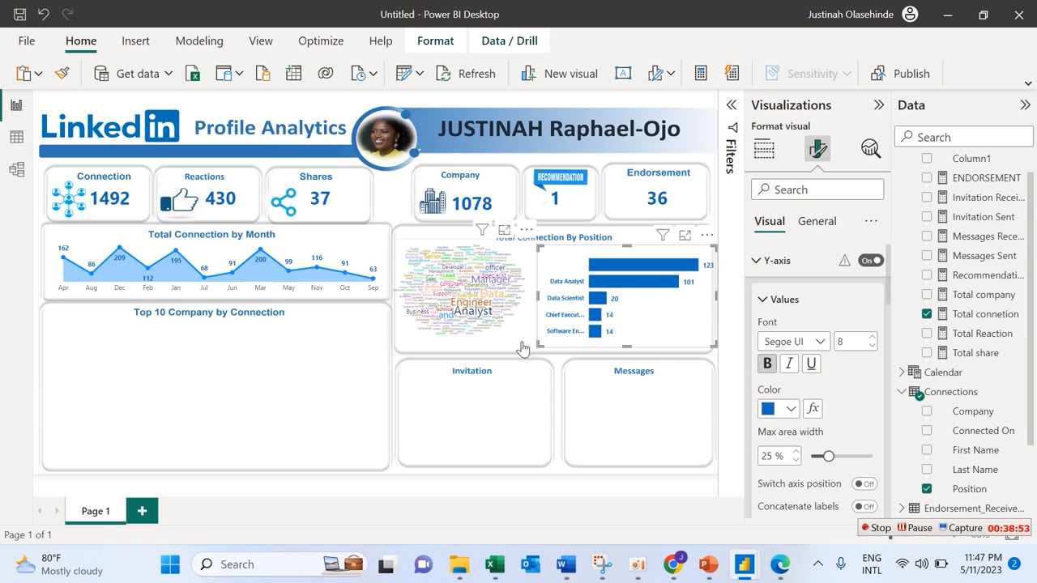
left_click_drag(539, 298, 522, 361)
left_click_drag(716, 297, 697, 299)
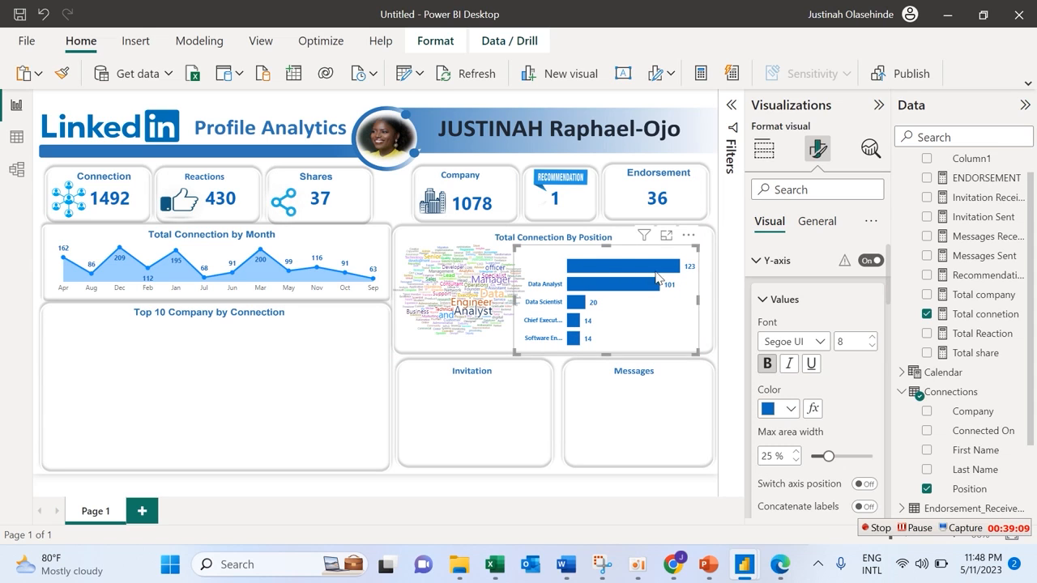
left_click_drag(622, 253, 635, 253)
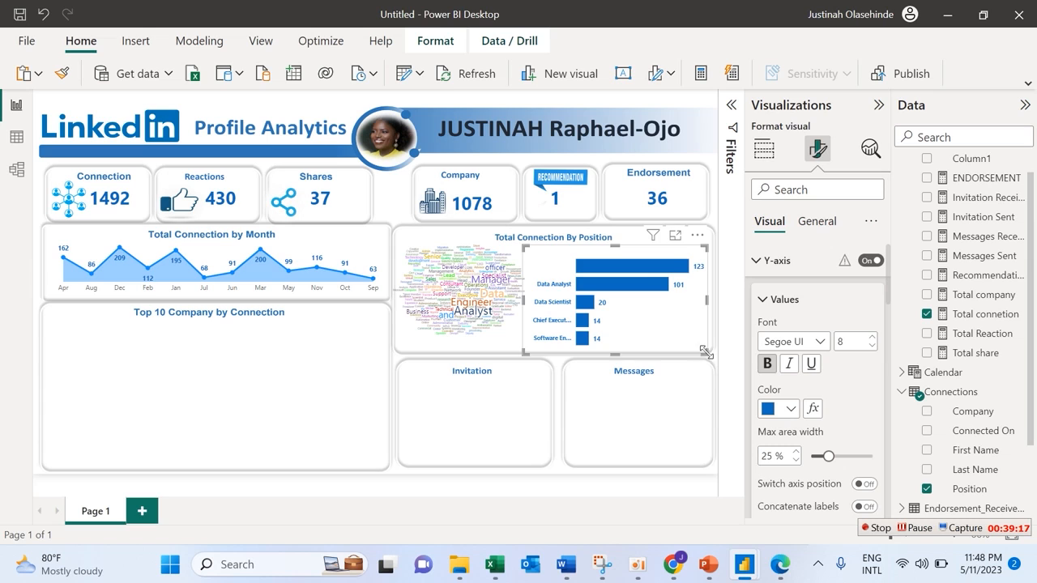
left_click_drag(706, 351, 711, 349)
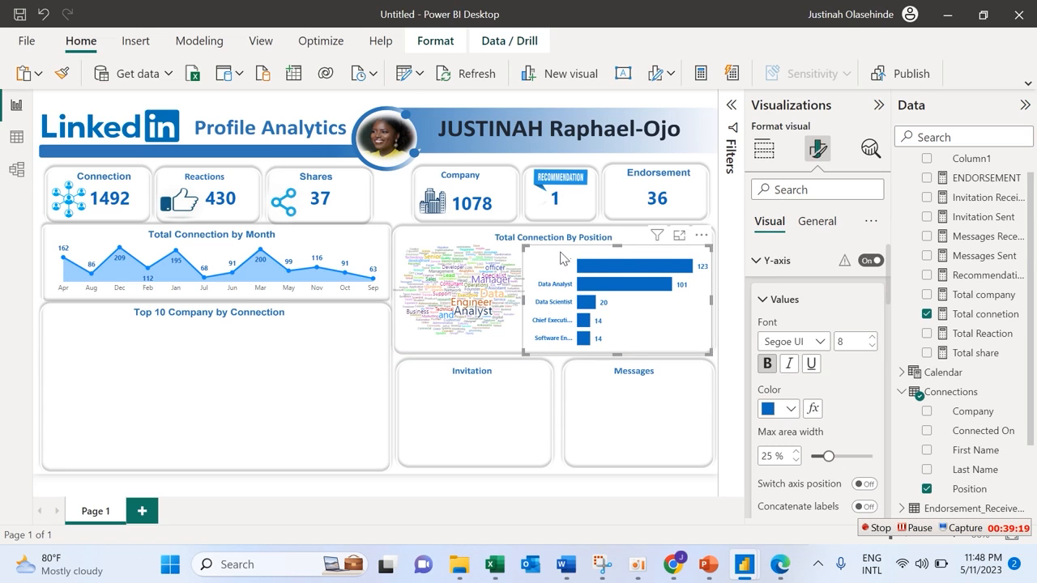
Insert a text box reading "Top 5 Position" and shrink it to fit its text.
left_click(132, 46)
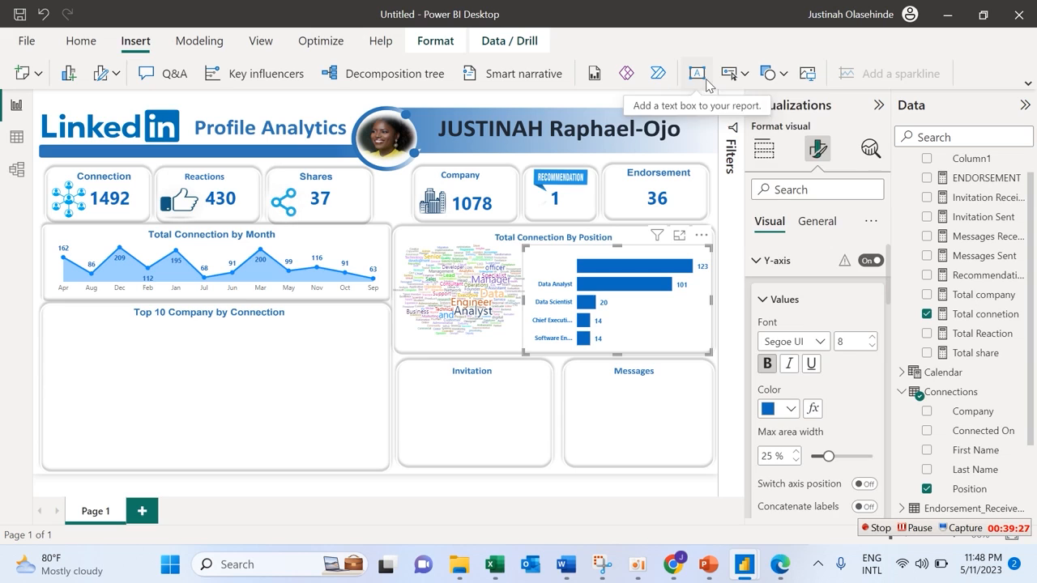
left_click(696, 74)
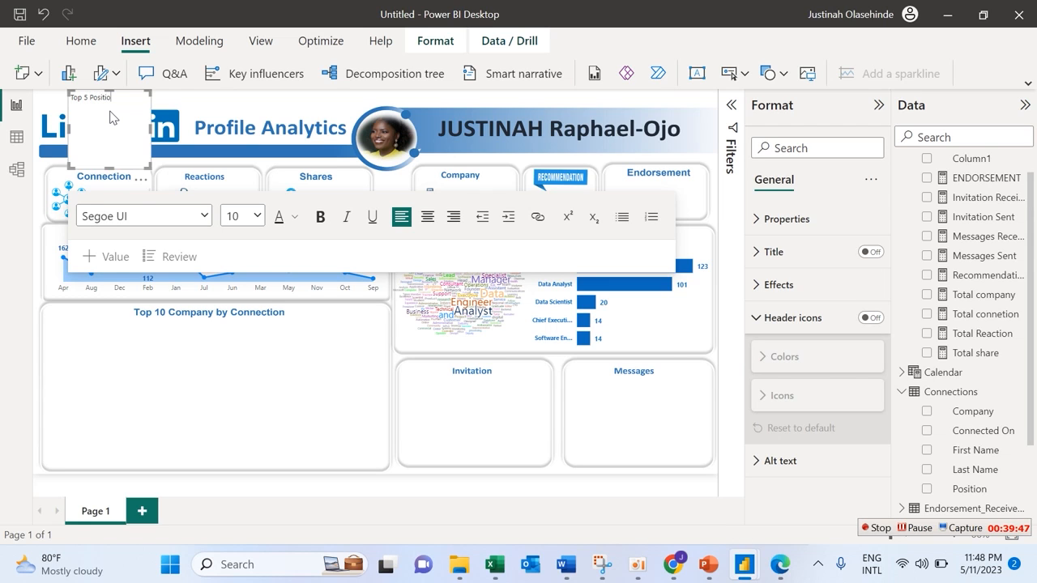
left_click_drag(150, 168, 136, 108)
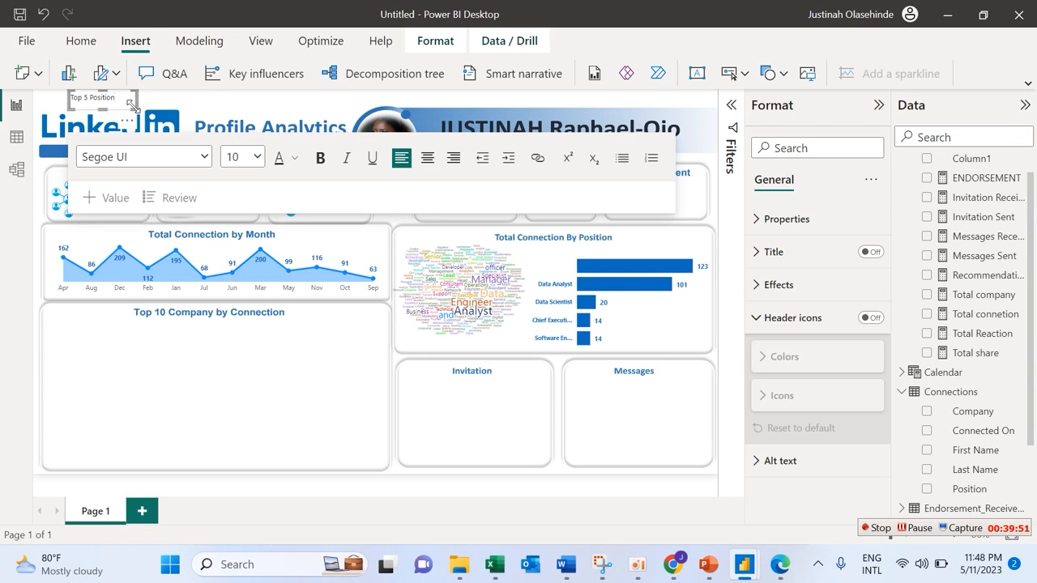
Center the "Top 5 Position" text and color it with the darker blue from the recent colors.
triple_click(109, 99)
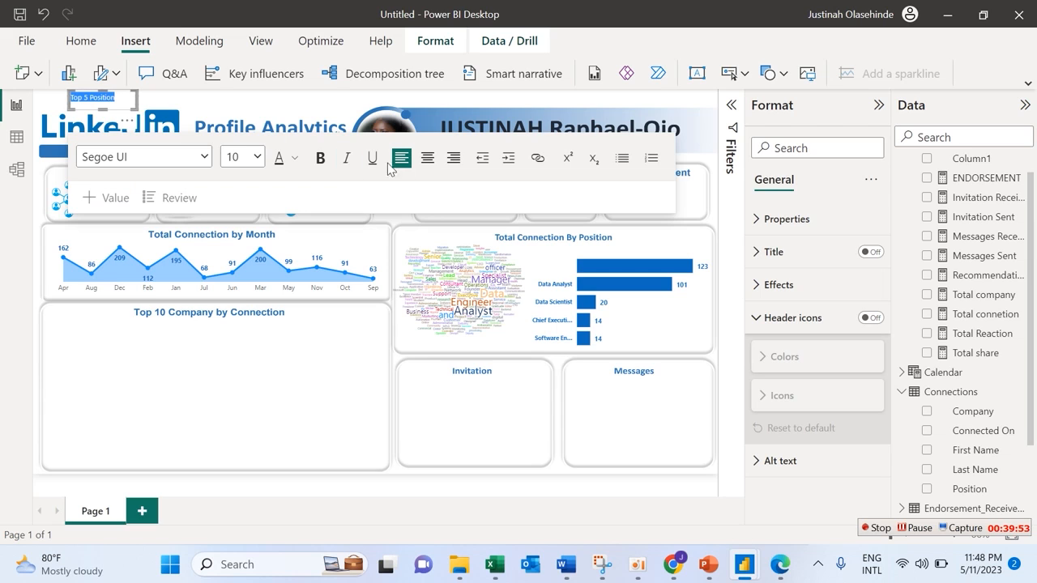
left_click(421, 164)
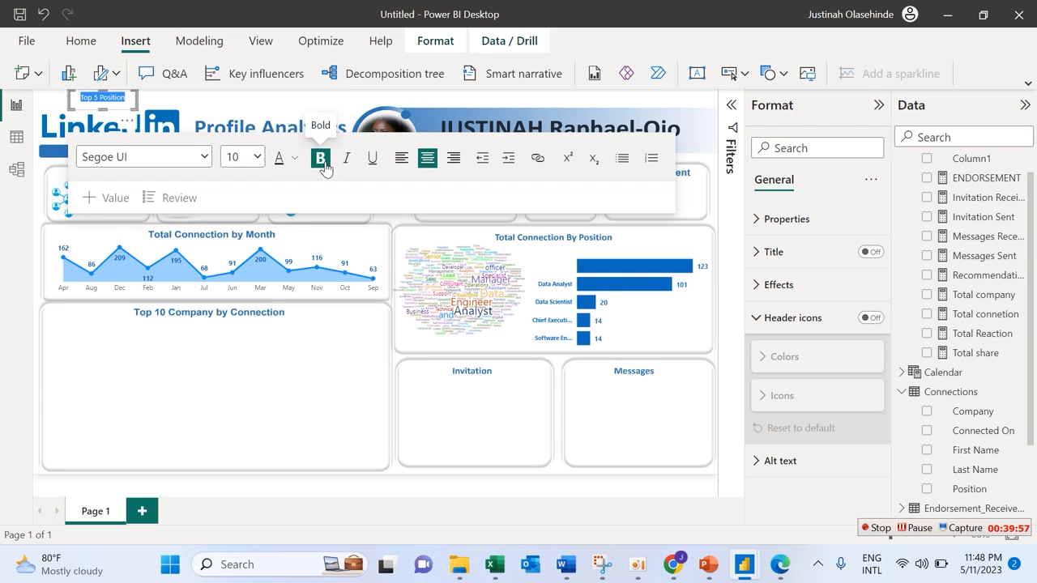
left_click(295, 160)
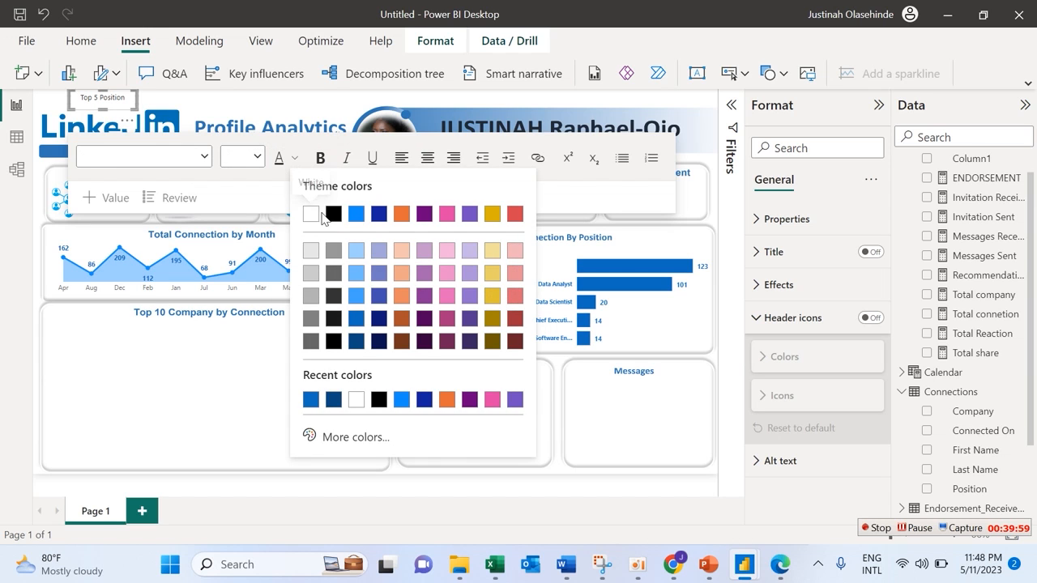
left_click(311, 400)
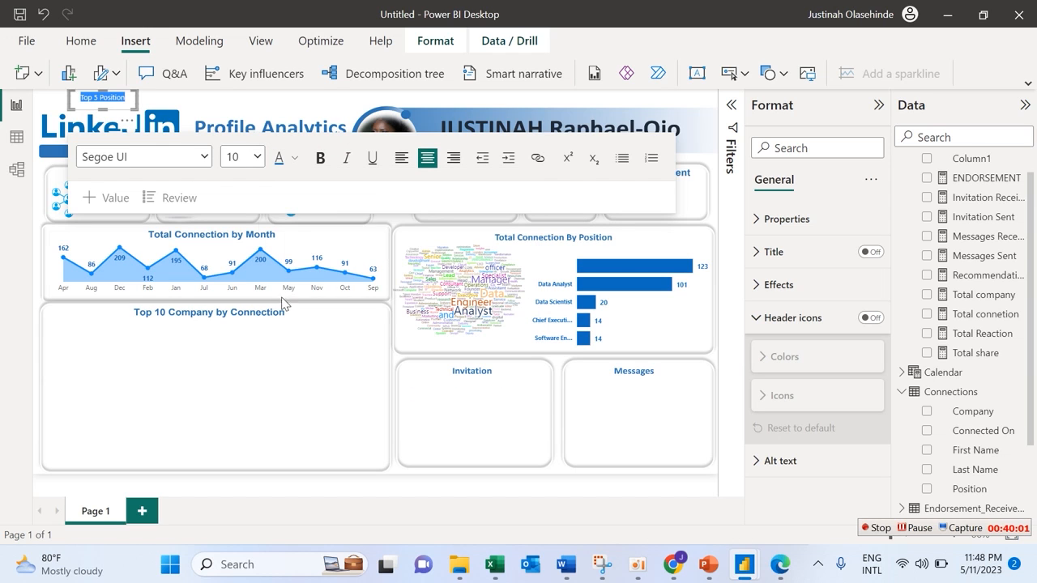
Place the "Top 5 Position" text box at the head of the bar chart, turn off its background and widen it.
left_click_drag(130, 99, 662, 278)
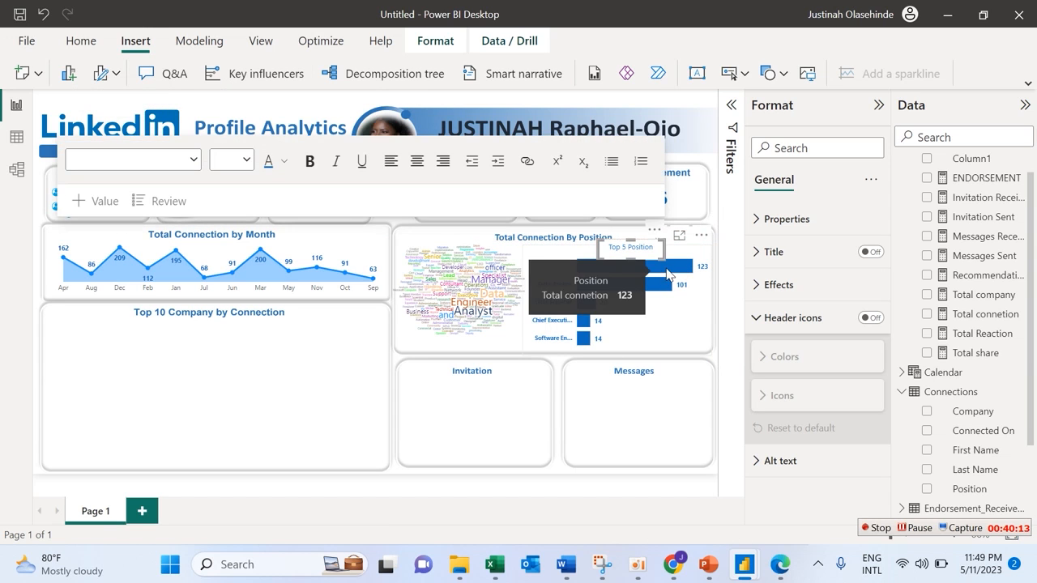
left_click(798, 285)
left_click(864, 324)
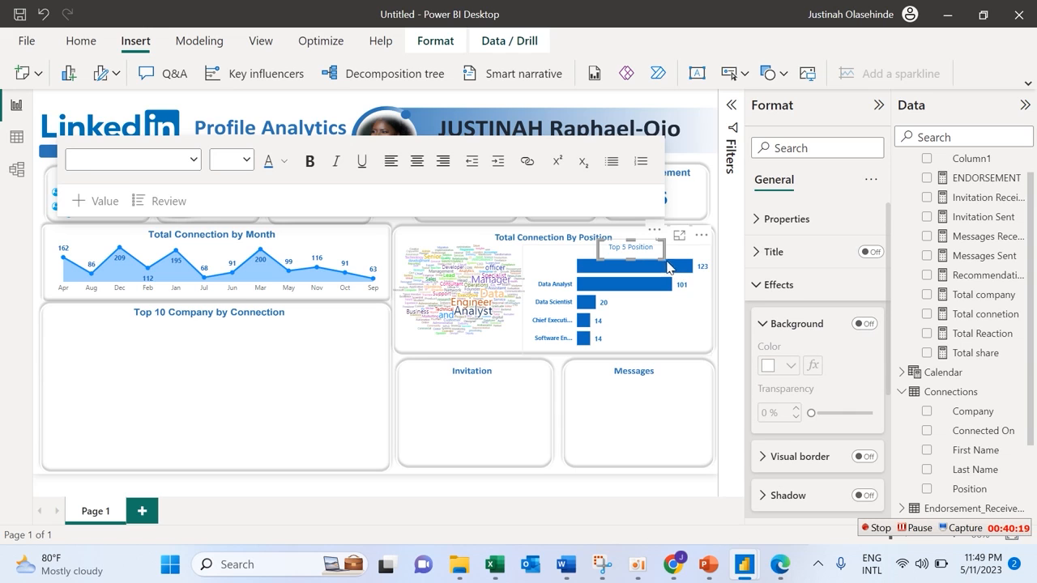
left_click_drag(663, 248, 698, 248)
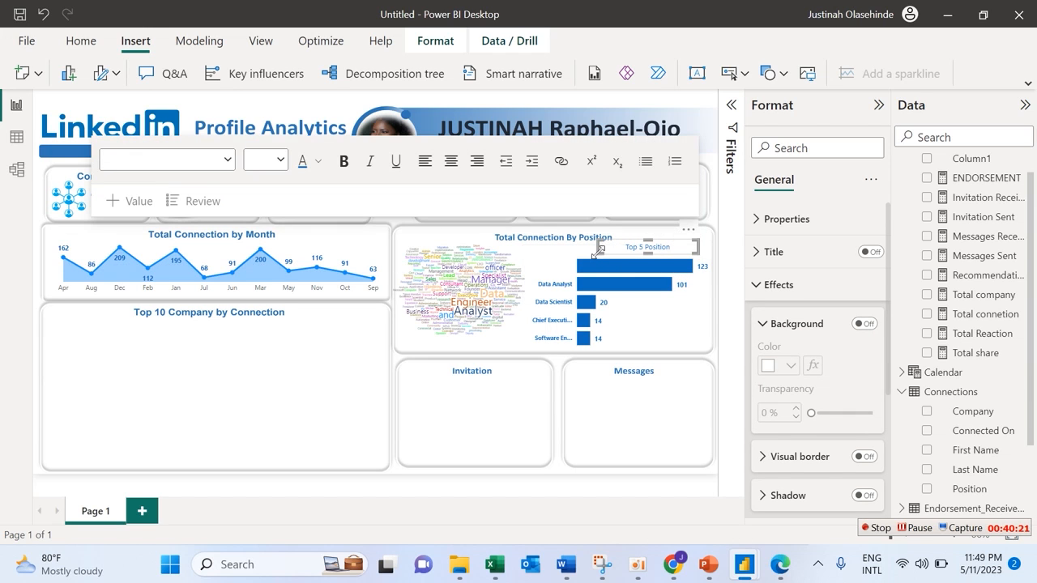
left_click_drag(601, 250, 640, 256)
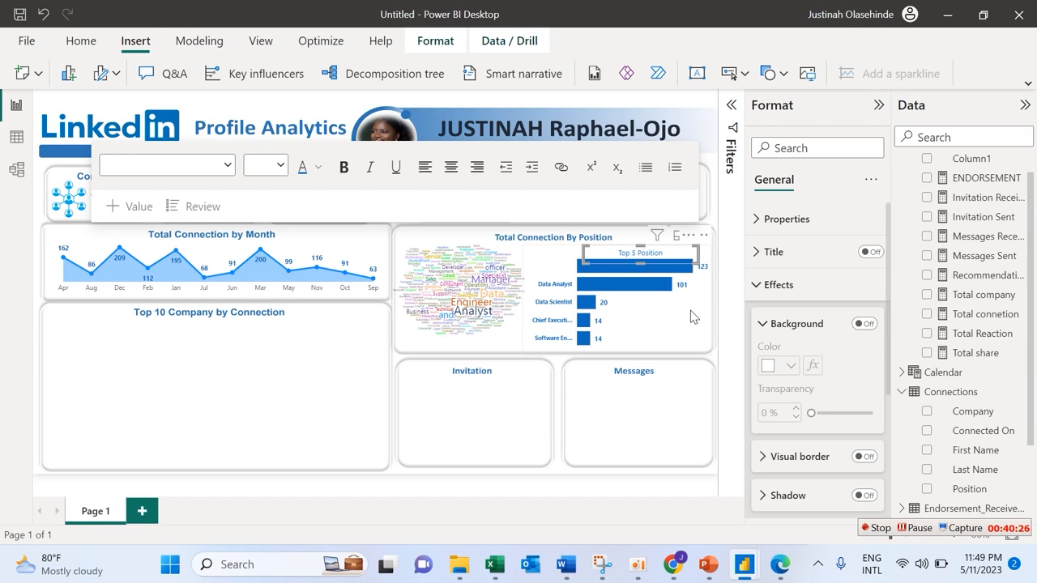
Make the "Top 5 Position" text bold and color it with the medium blue from the recent colors.
triple_click(660, 256)
left_click(344, 167)
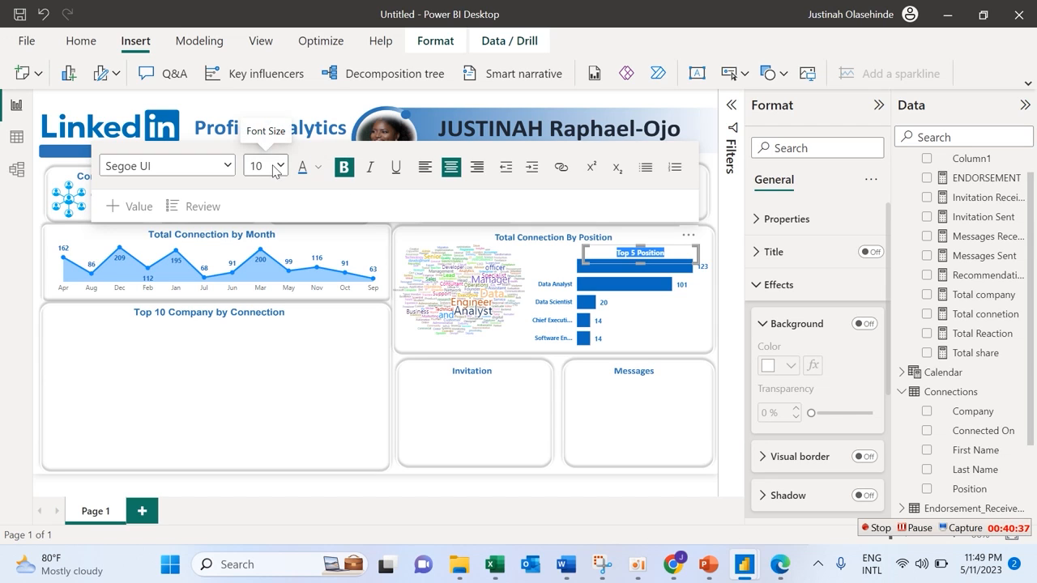
left_click(319, 168)
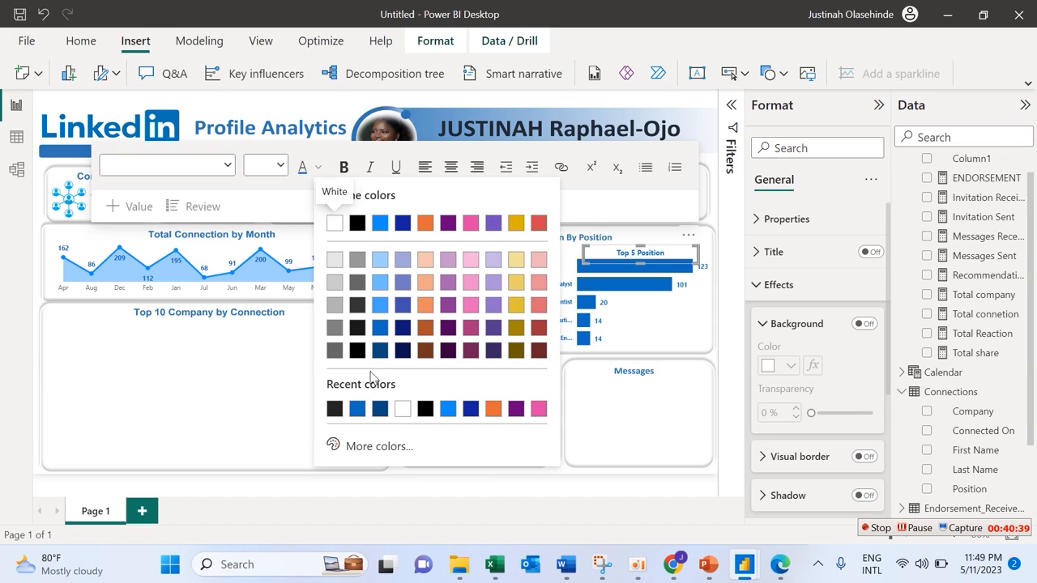
left_click(358, 411)
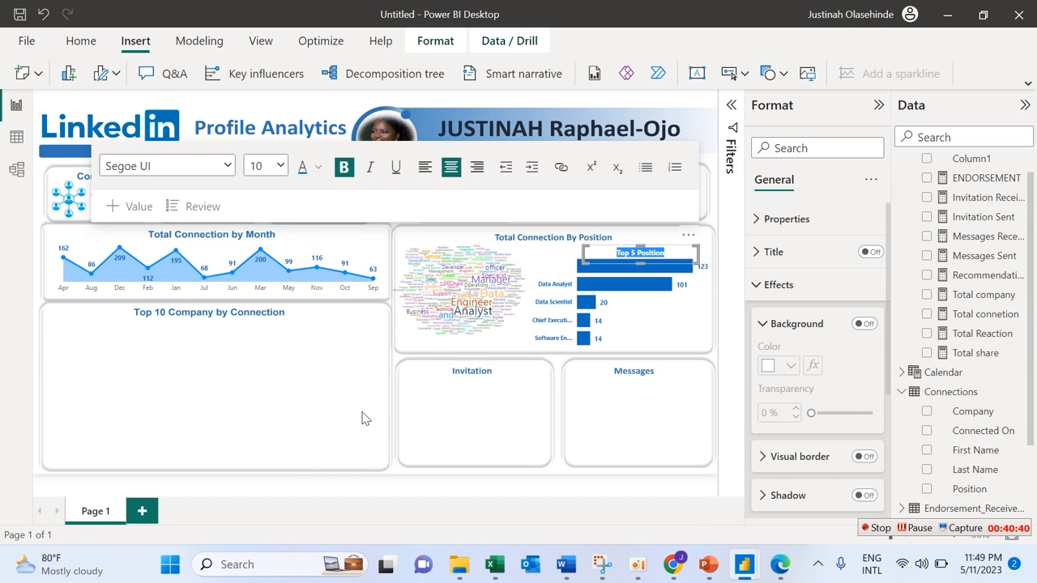
left_click(658, 439)
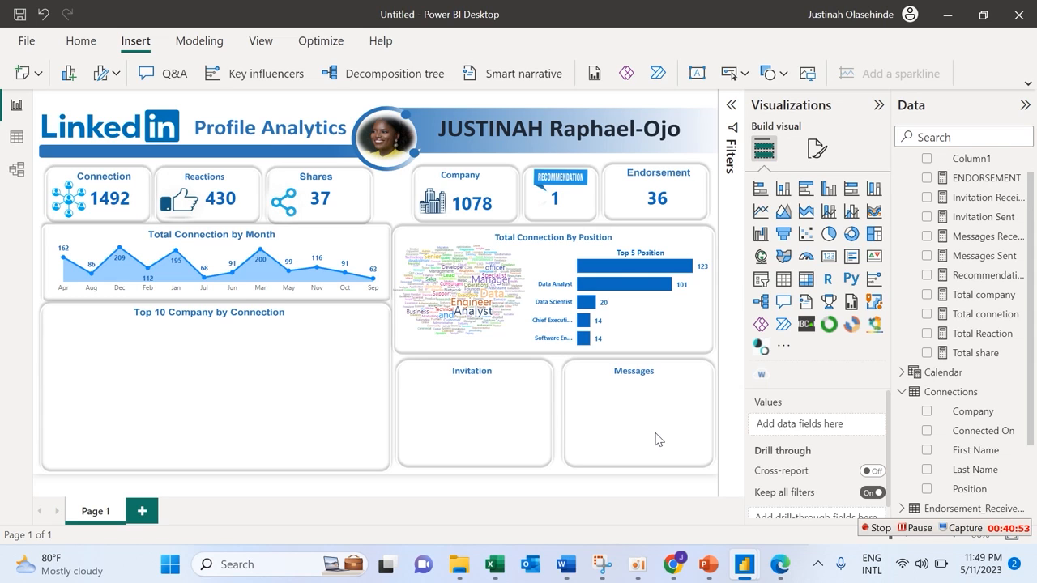
Add a clustered column chart of Total company by Company to the "Top 10 Company by Connection" card and enlarge it across the card.
left_click(830, 189)
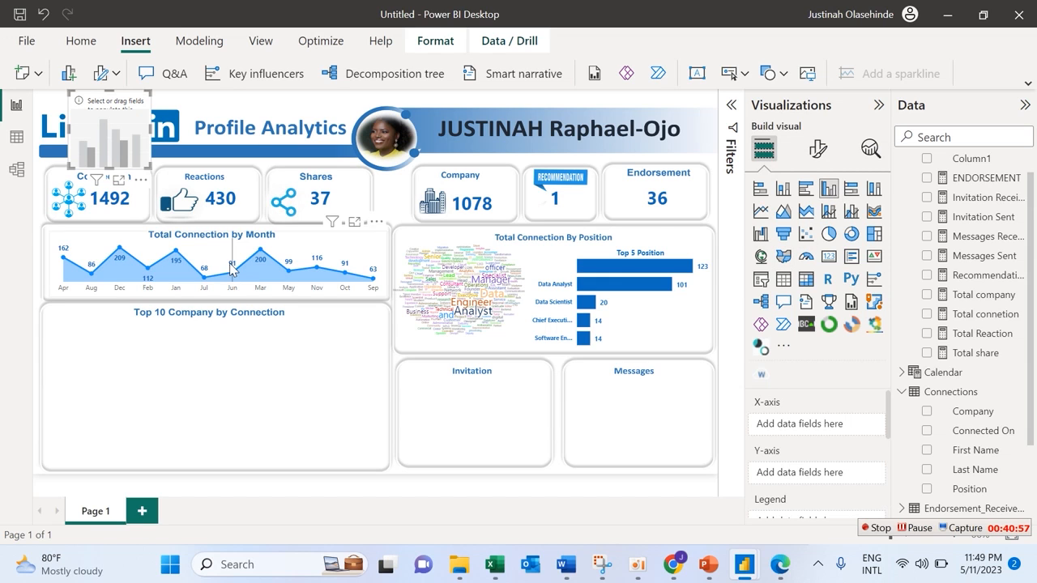
left_click_drag(134, 95, 127, 330)
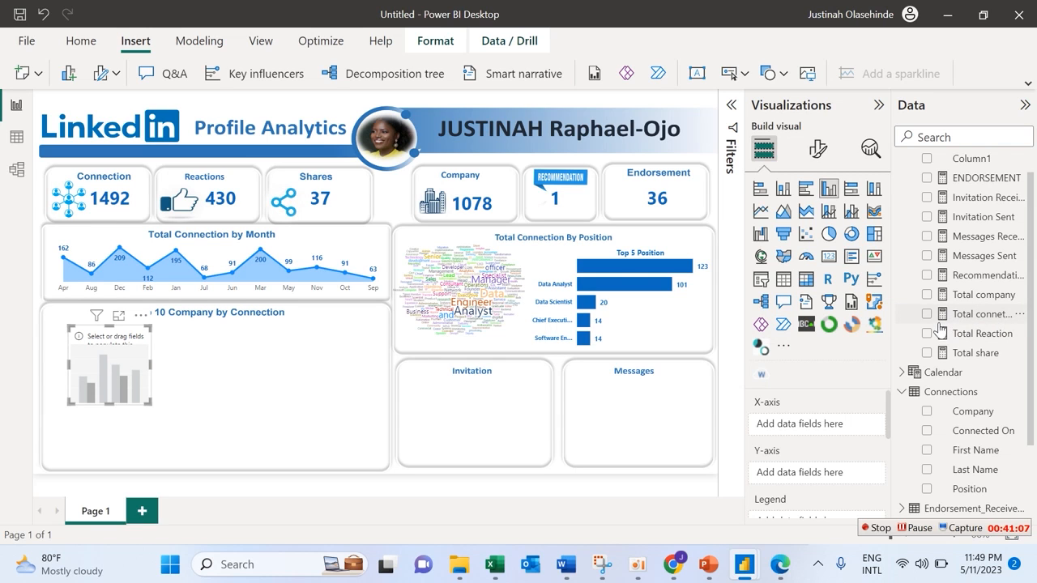
left_click(927, 411)
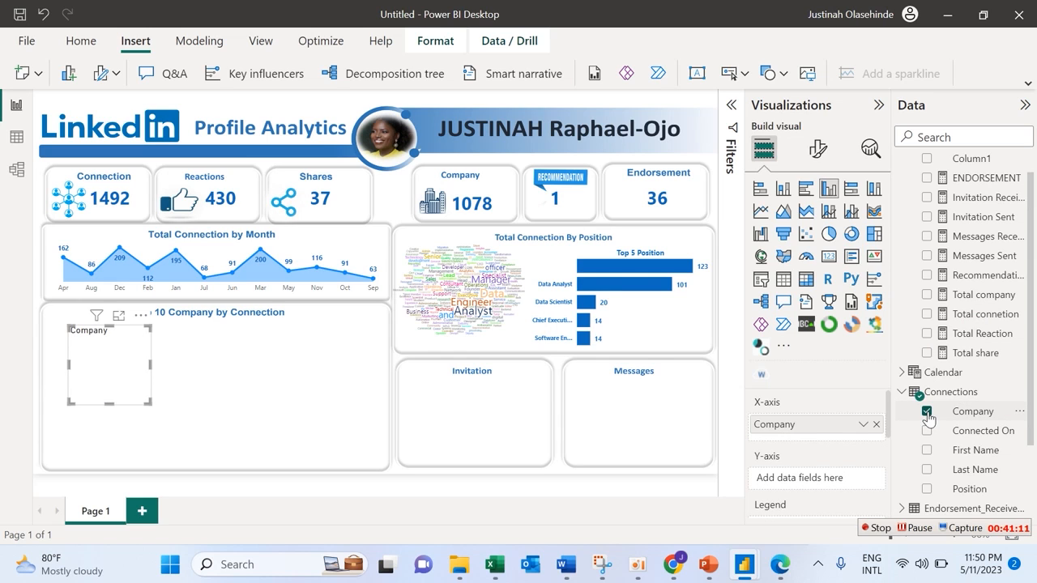
left_click(927, 295)
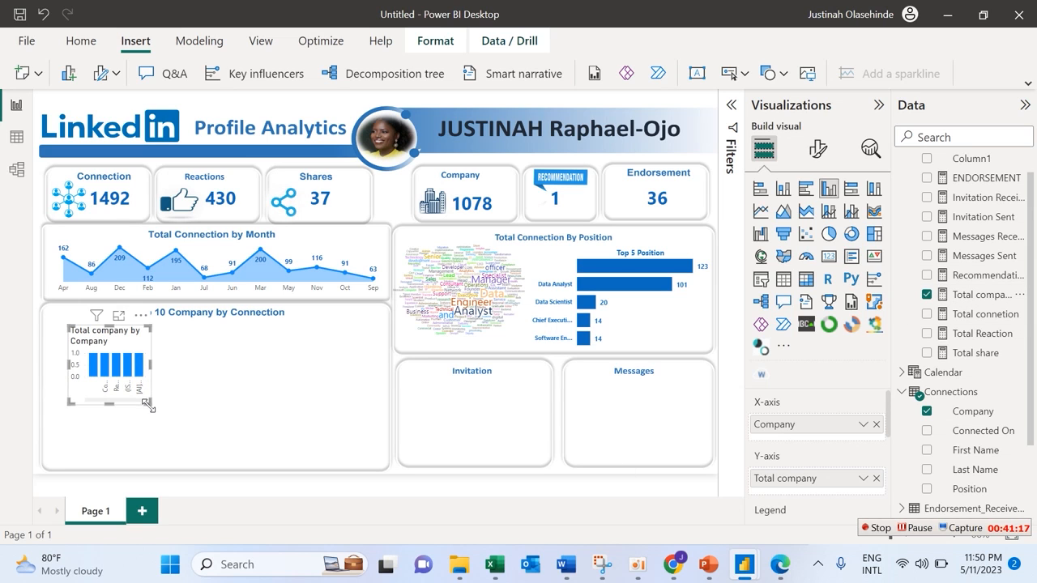
left_click_drag(147, 402, 349, 455)
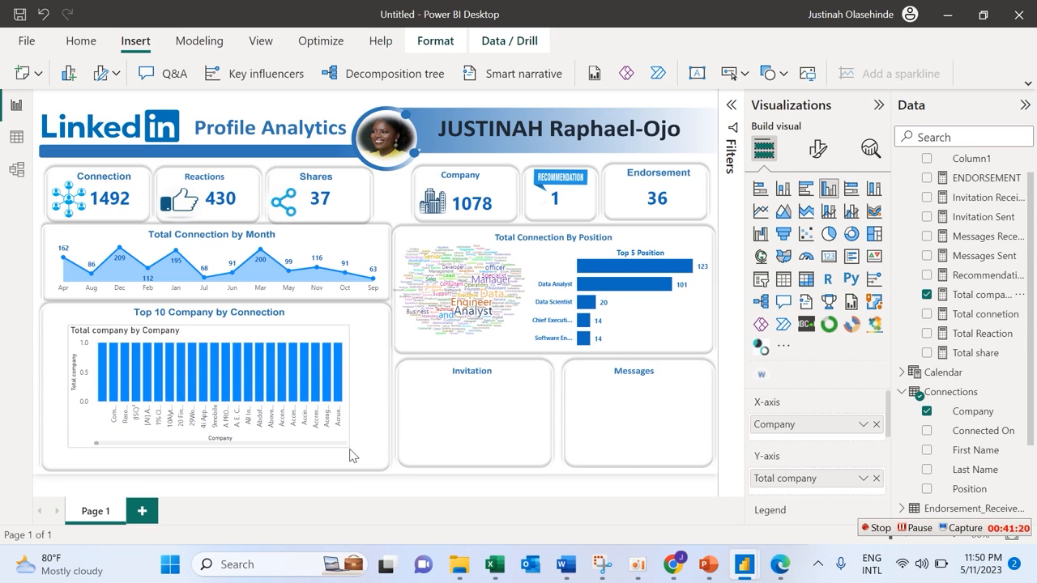
Filter the column chart's Company field with a Top N filter showing the top 10 by Total connetion, and apply it.
left_click(732, 107)
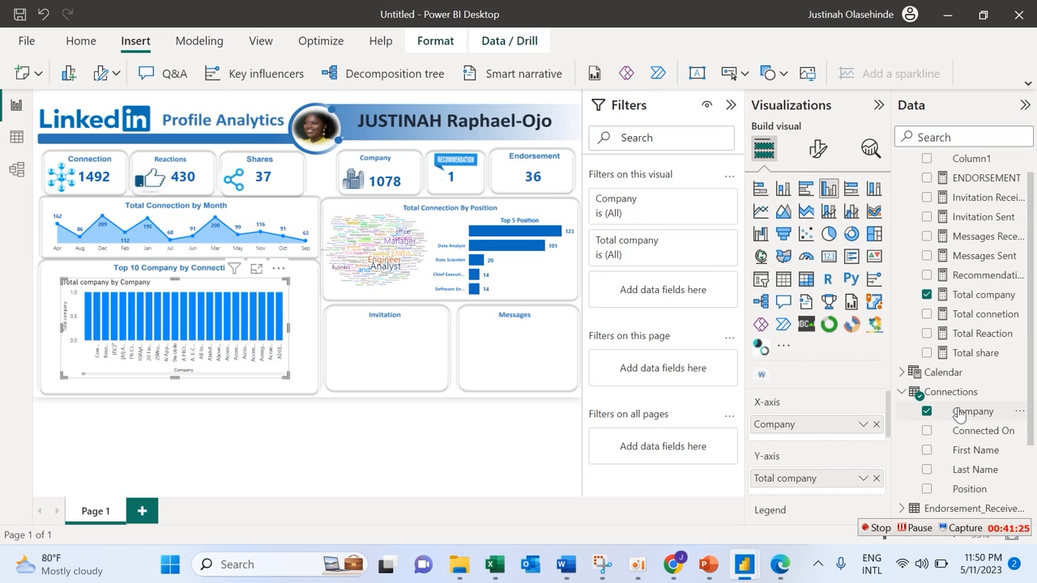
left_click_drag(940, 411, 669, 282)
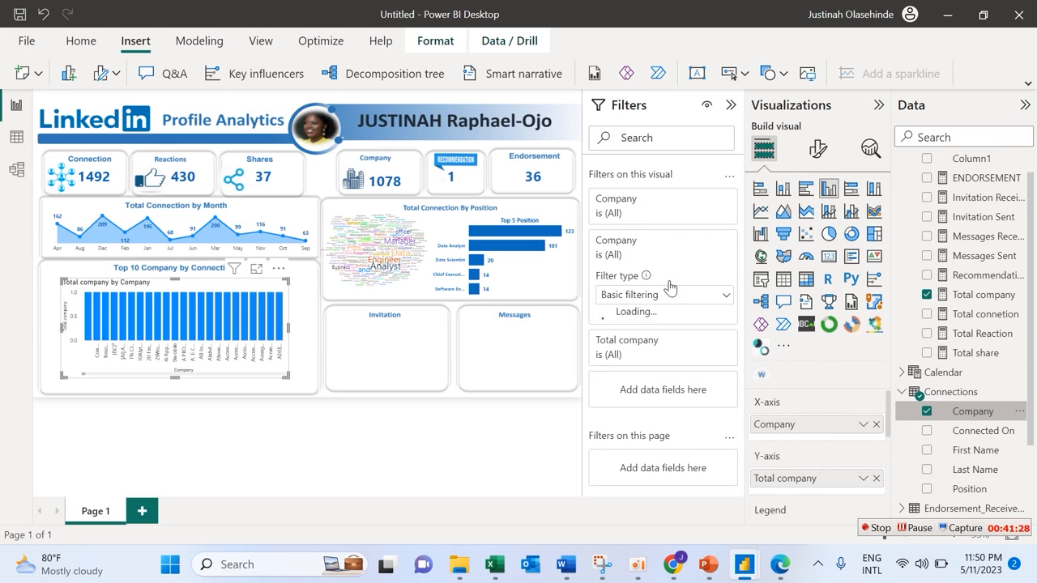
left_click(728, 297)
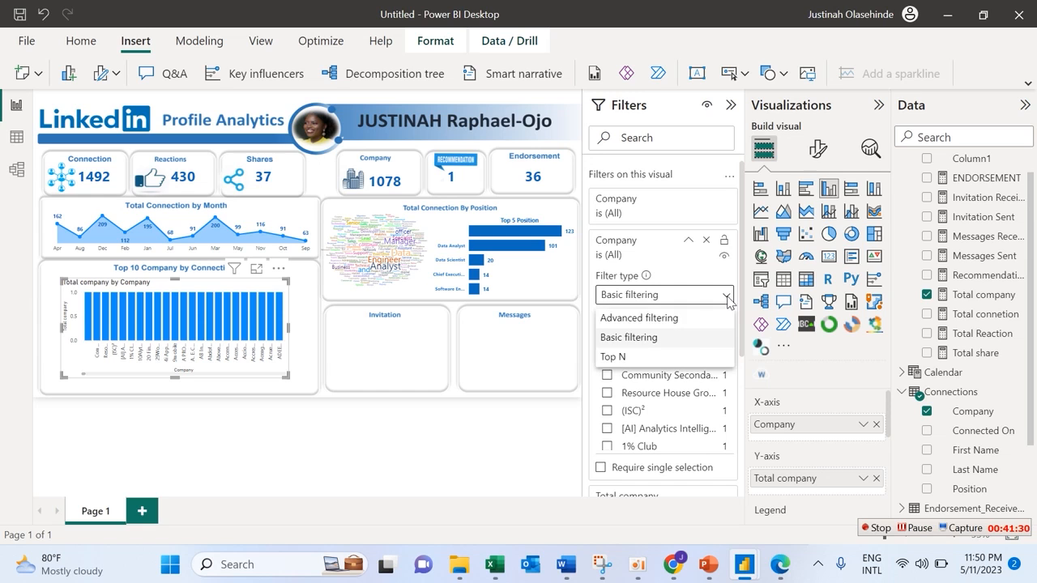
left_click(669, 357)
left_click(693, 332)
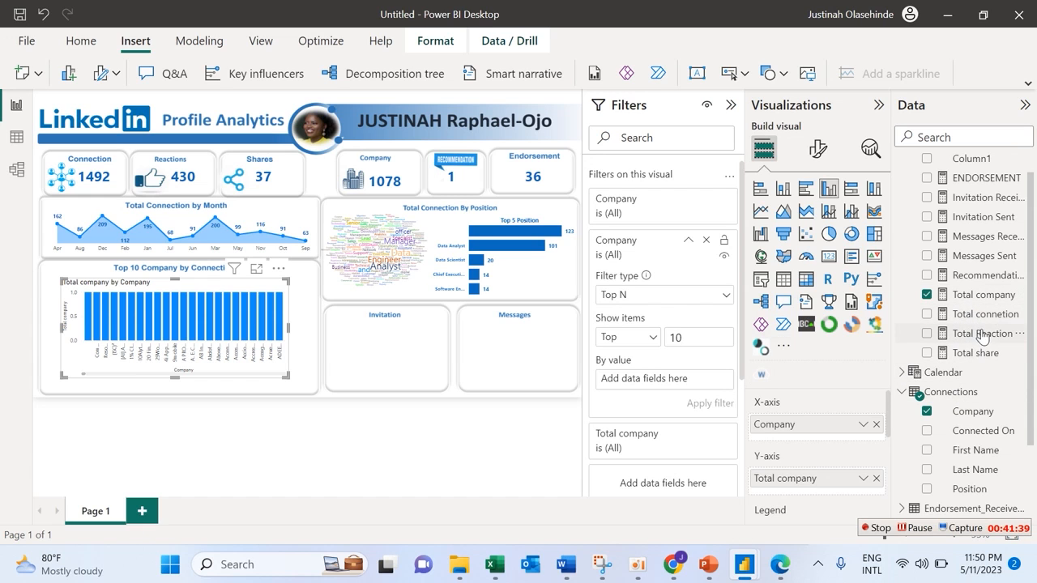
left_click_drag(970, 317, 678, 401)
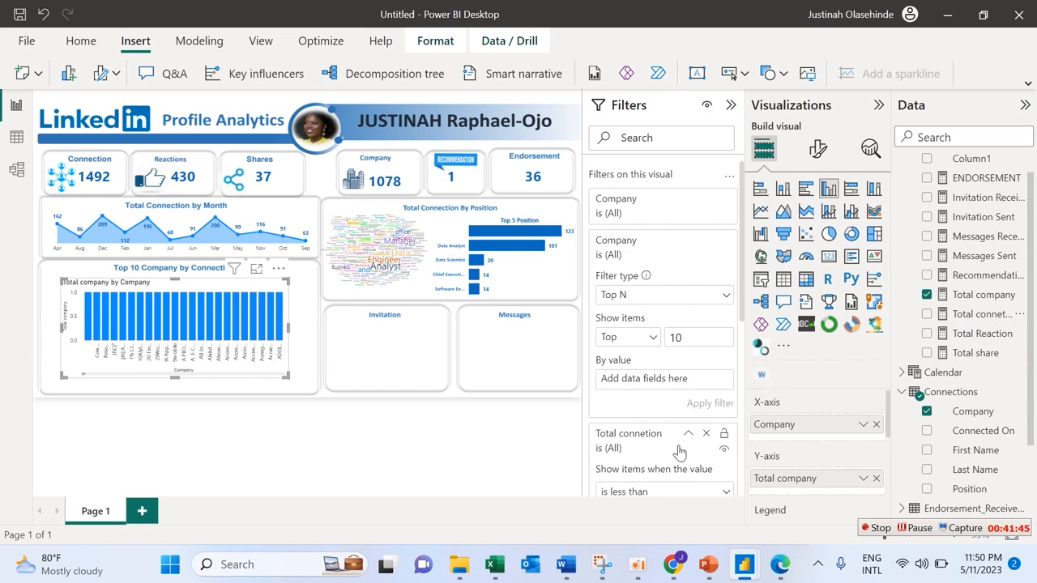
left_click(706, 436)
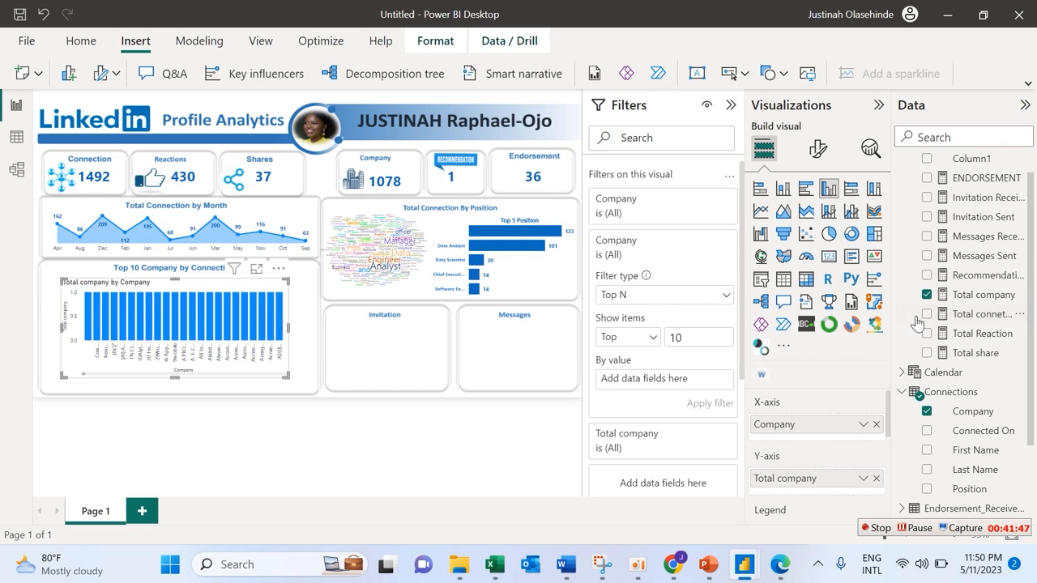
left_click_drag(949, 318, 676, 396)
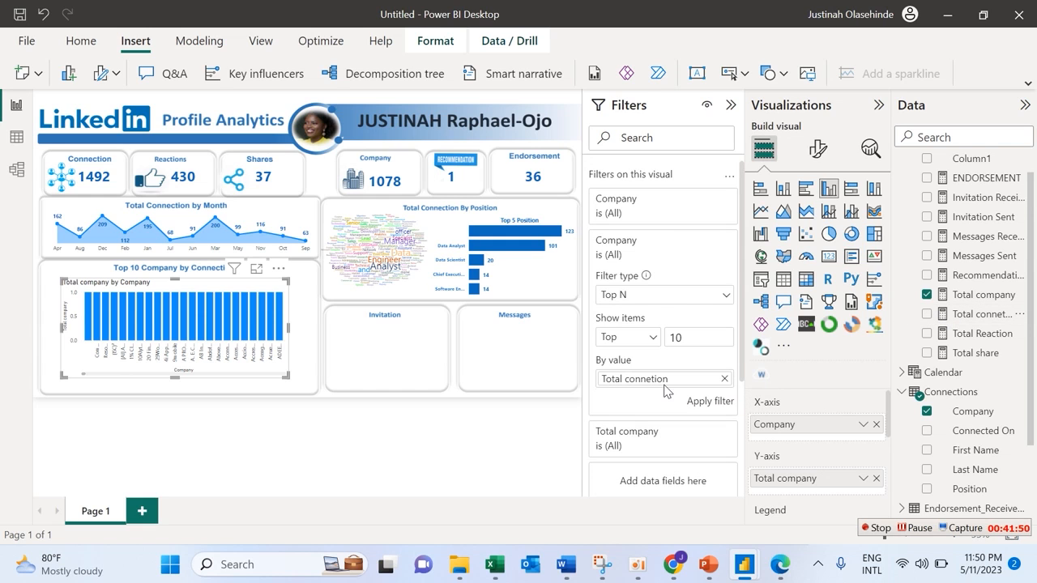
left_click(717, 403)
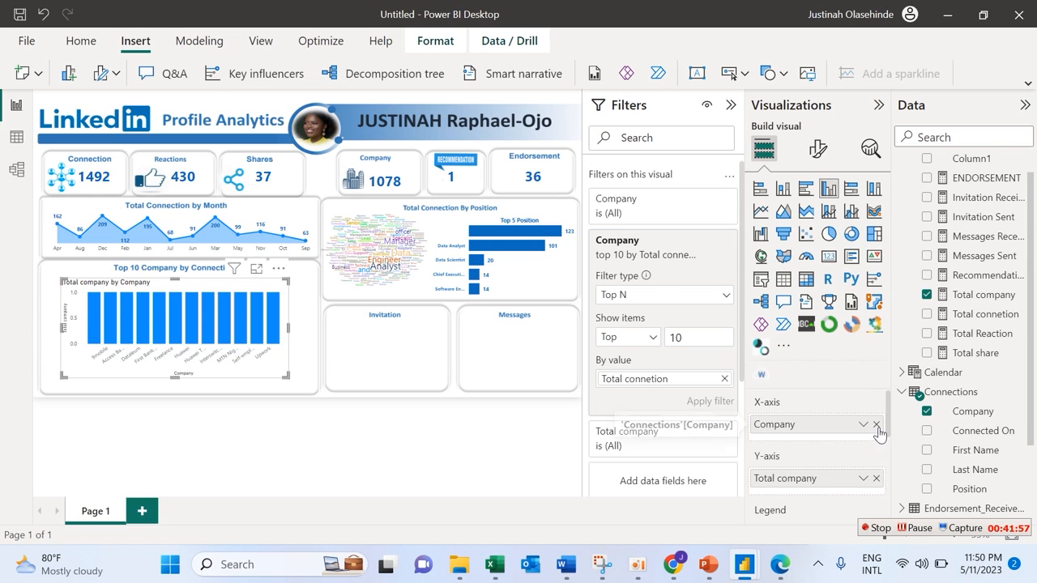
Clear Company and Total company from the column chart and use Total connetion as its Y-axis value.
left_click_drag(972, 314, 845, 426)
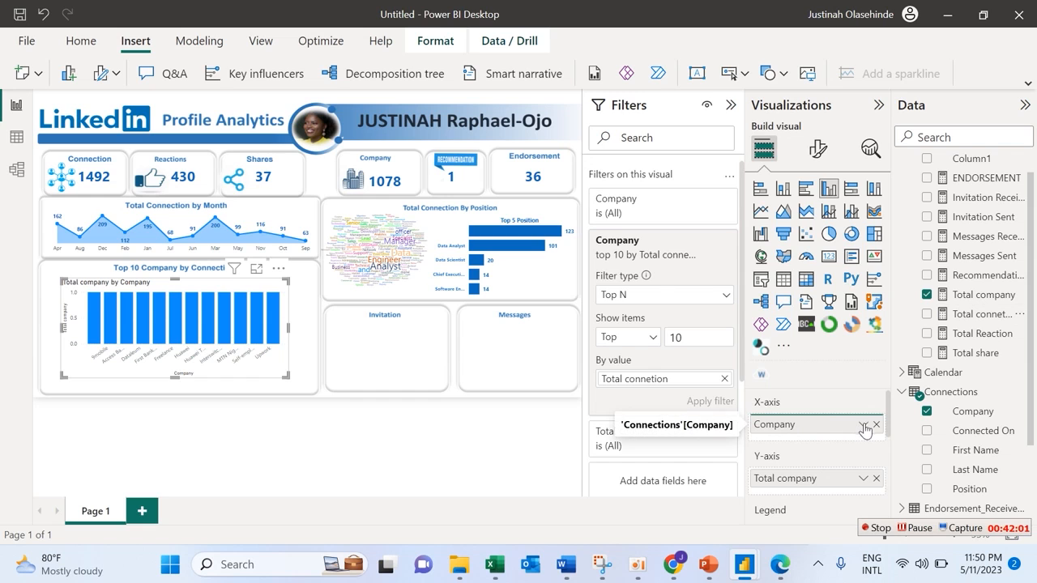
left_click(876, 425)
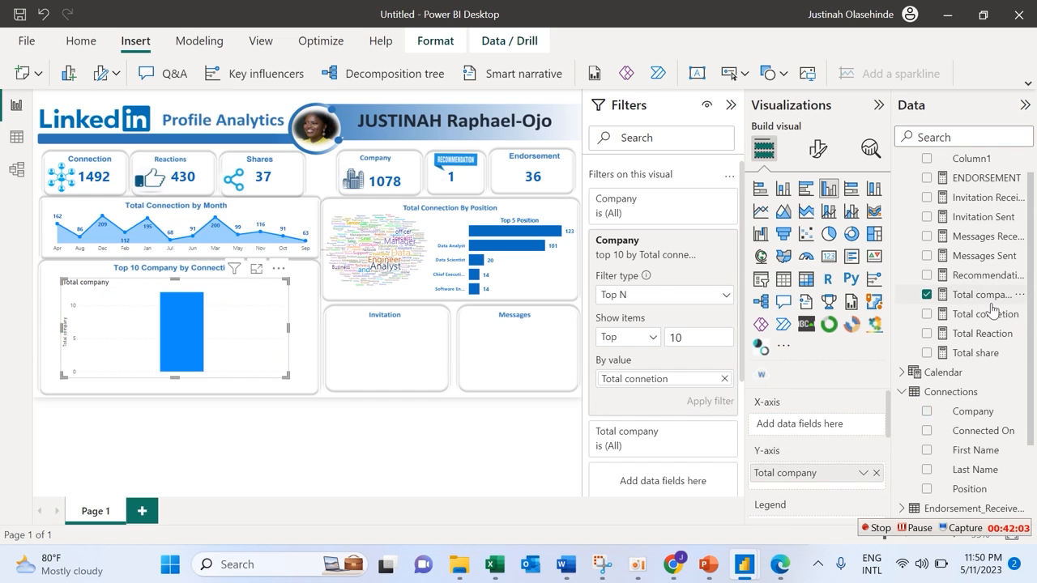
left_click_drag(992, 311, 845, 429)
left_click_drag(960, 321, 826, 430)
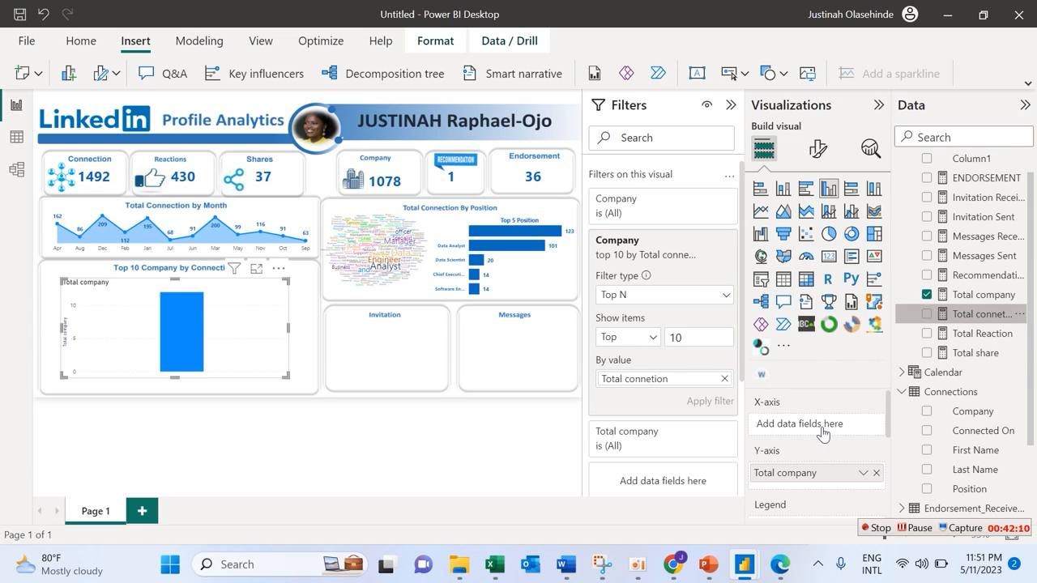
left_click(927, 295)
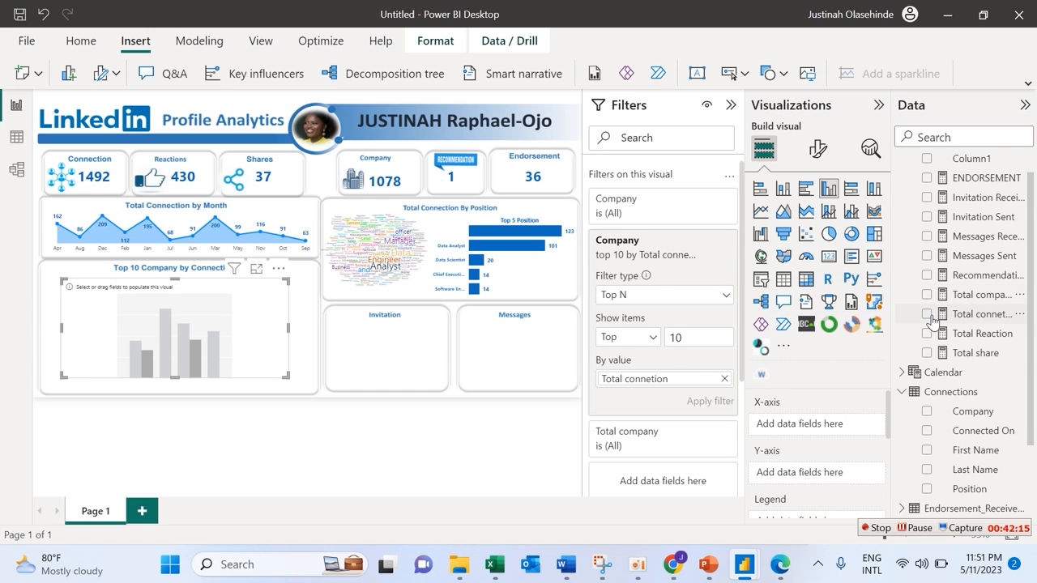
left_click_drag(931, 316, 783, 445)
left_click_drag(966, 322, 848, 477)
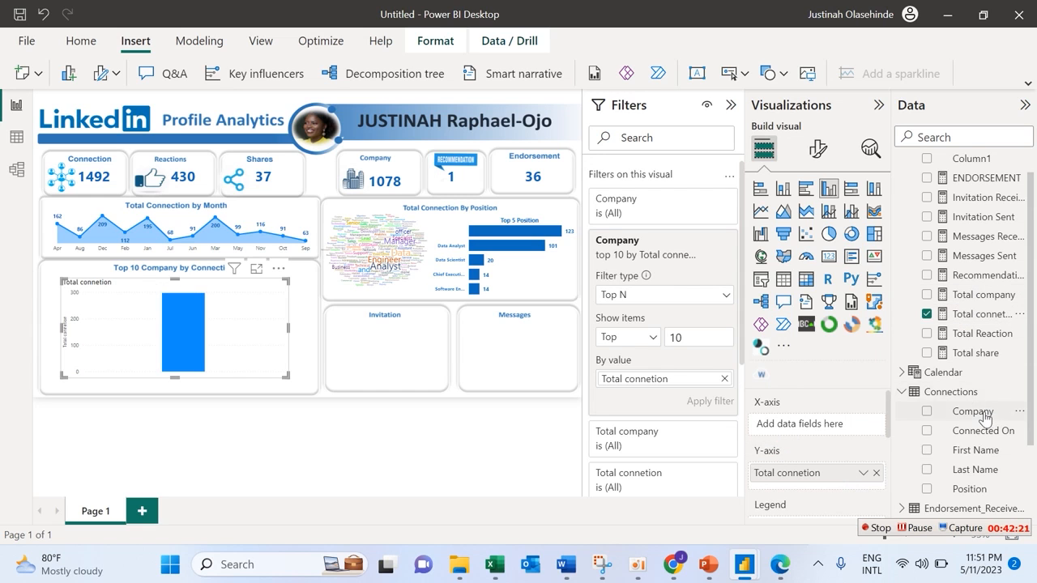
Put Company back on the chart's X-axis and stretch the chart to the side and lower edges of its card.
left_click_drag(980, 419, 847, 430)
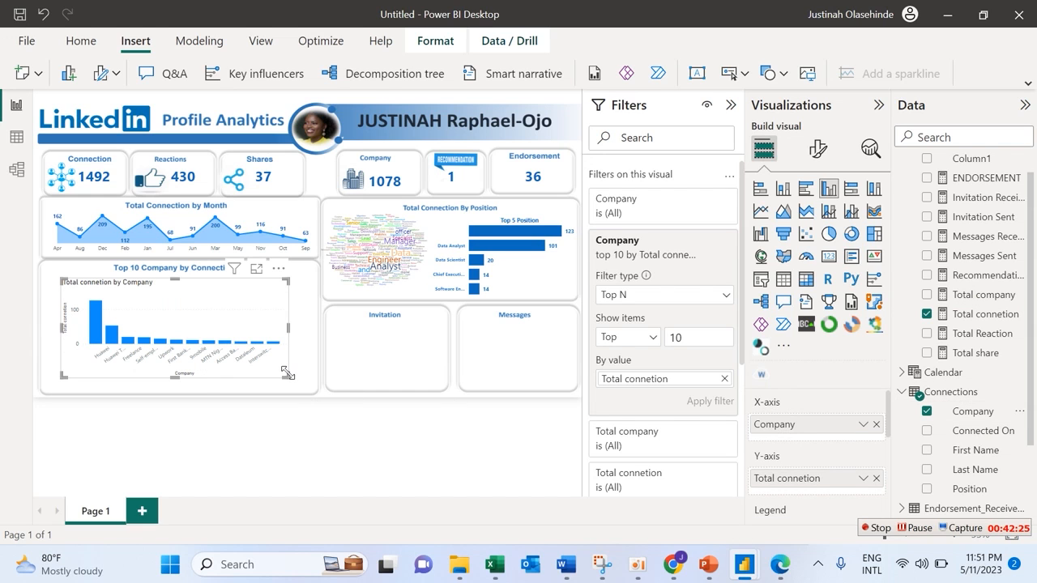
left_click_drag(288, 373, 310, 392)
left_click_drag(70, 387, 47, 392)
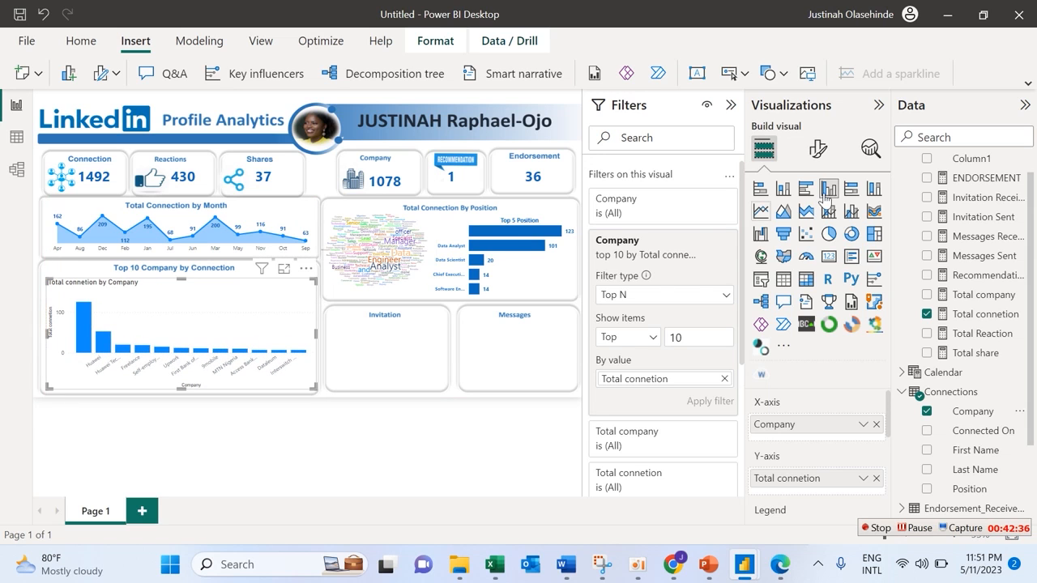
Turn off the column chart's Y-axis title and the Y-axis itself.
left_click(818, 154)
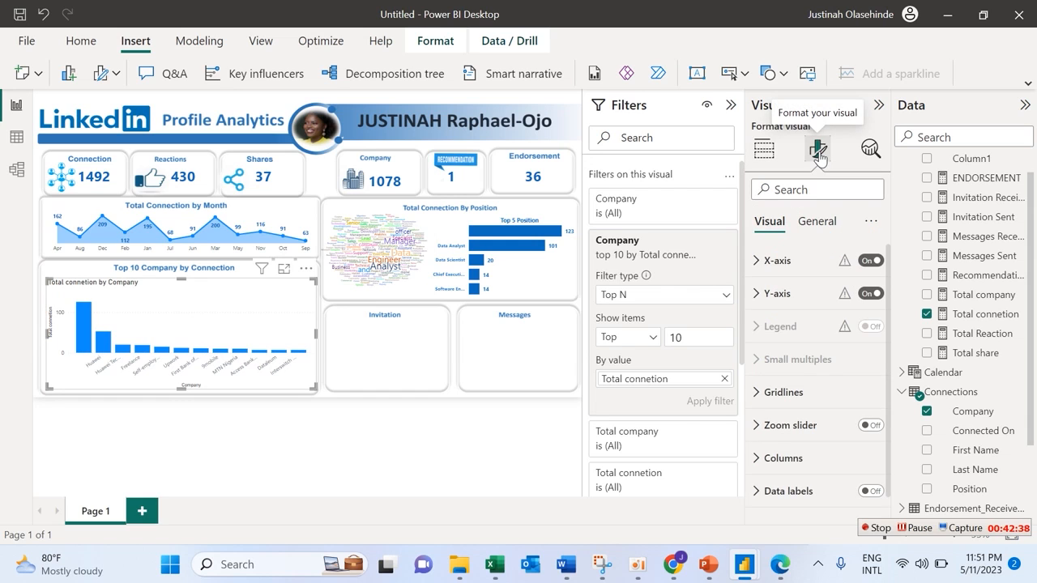
left_click(841, 306)
scroll(885, 326, "down", 1)
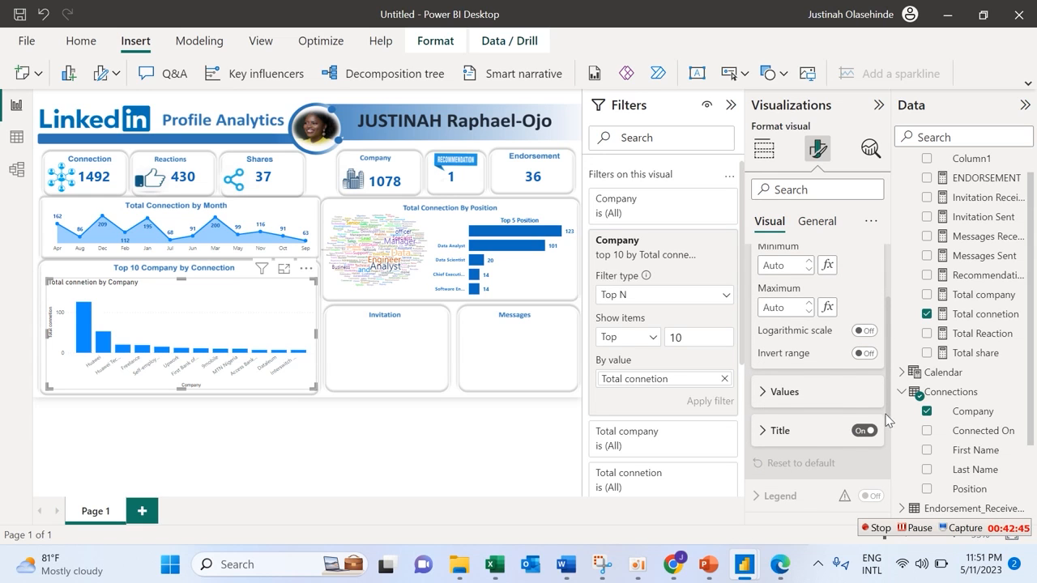
left_click(864, 432)
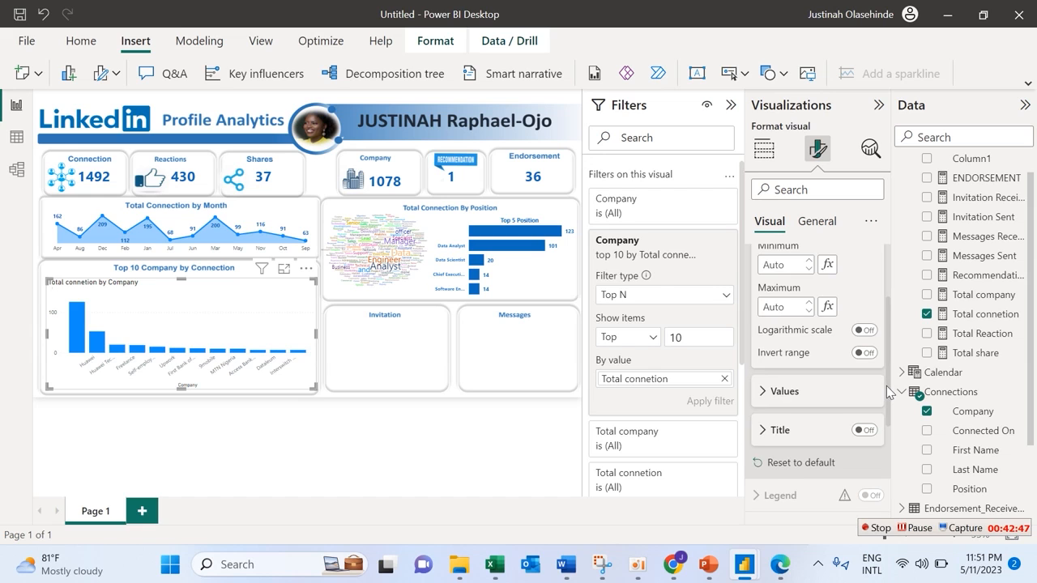
scroll(858, 389, "up", 2)
left_click(763, 296)
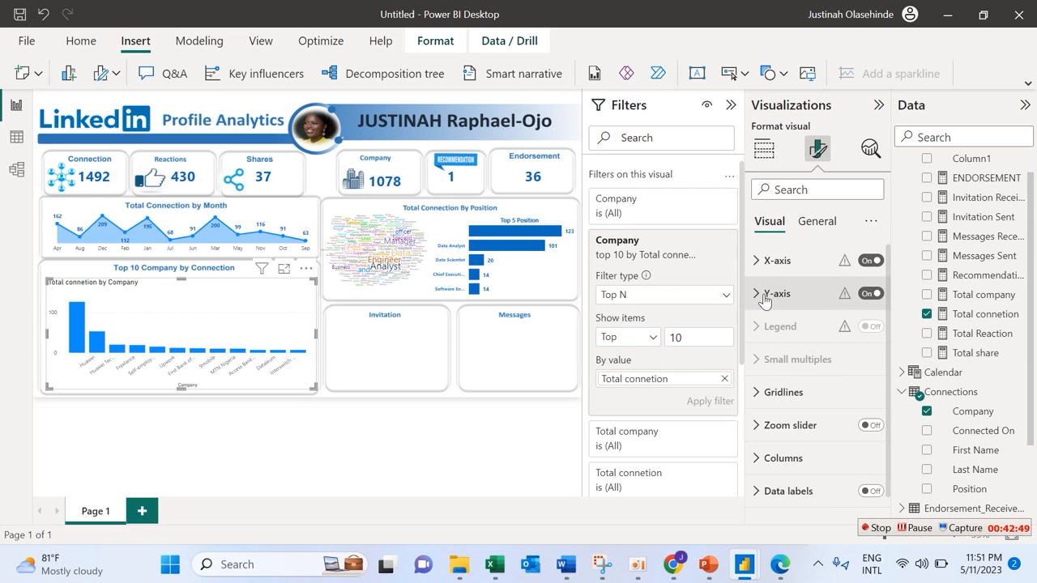
left_click(869, 293)
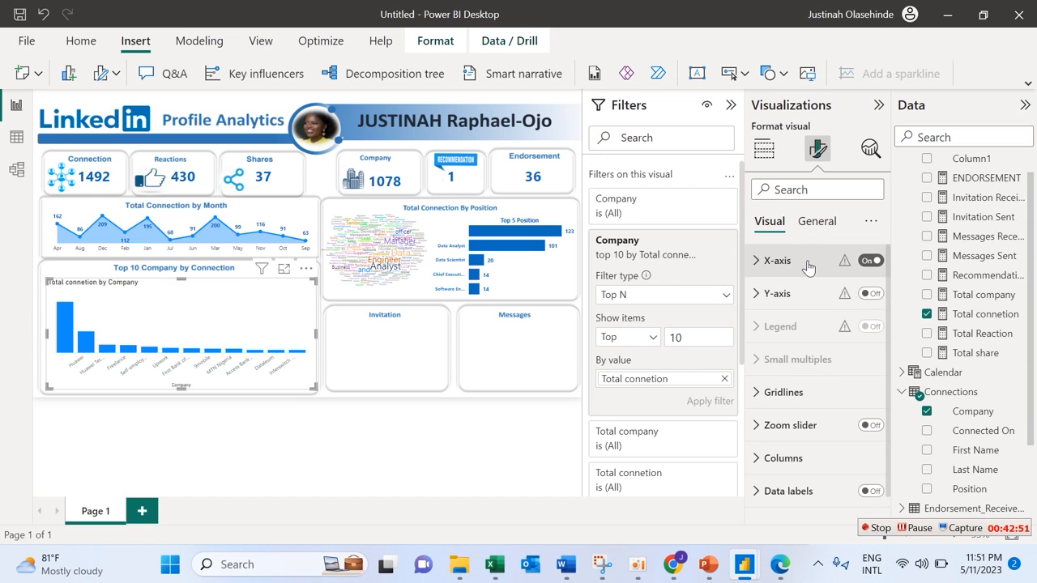
Turn off the column chart's X-axis title and open the chart's general format settings.
left_click(808, 263)
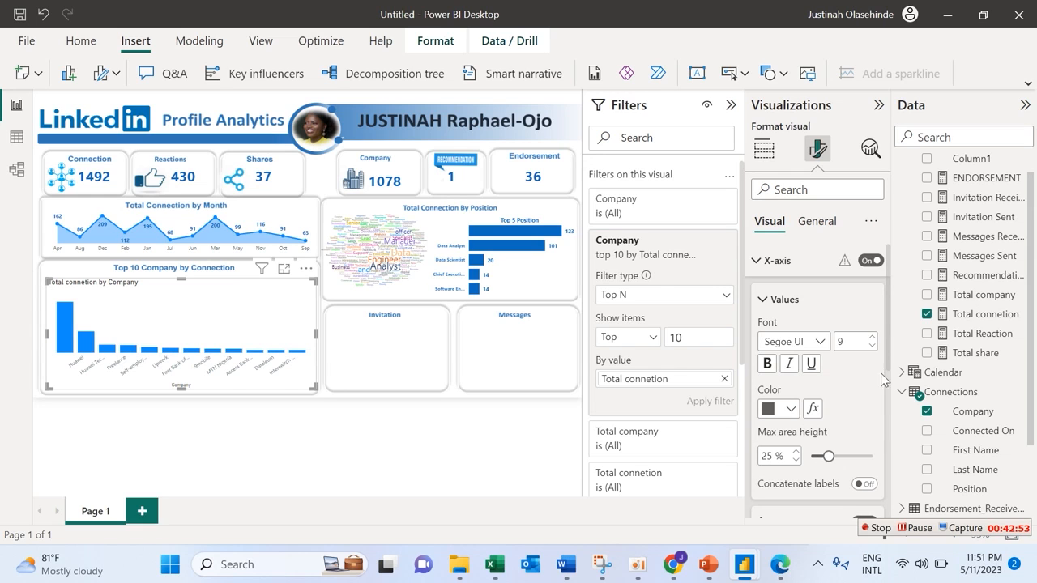
scroll(858, 389, "down", 3)
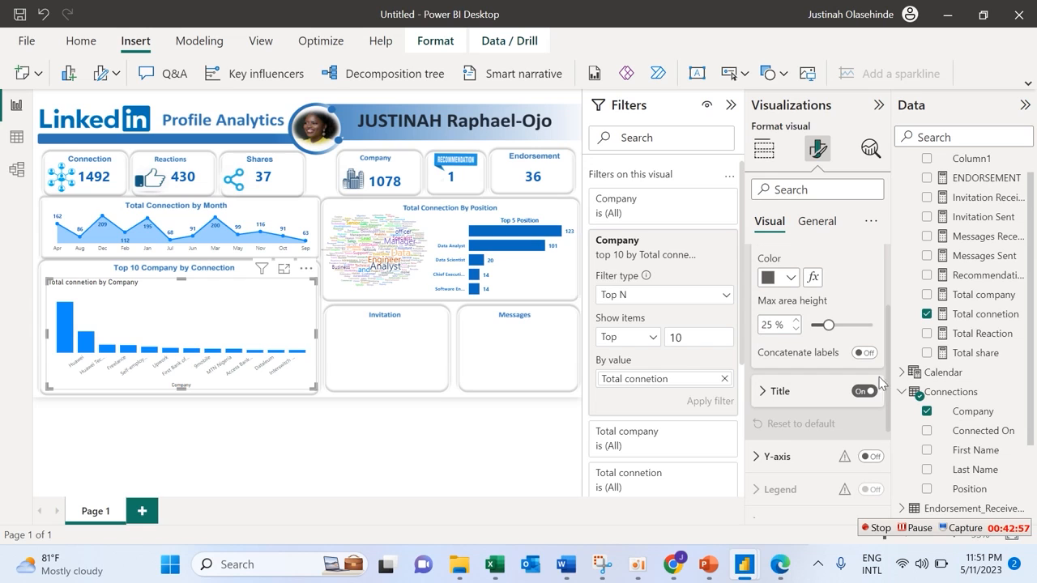
left_click(865, 392)
left_click(864, 392)
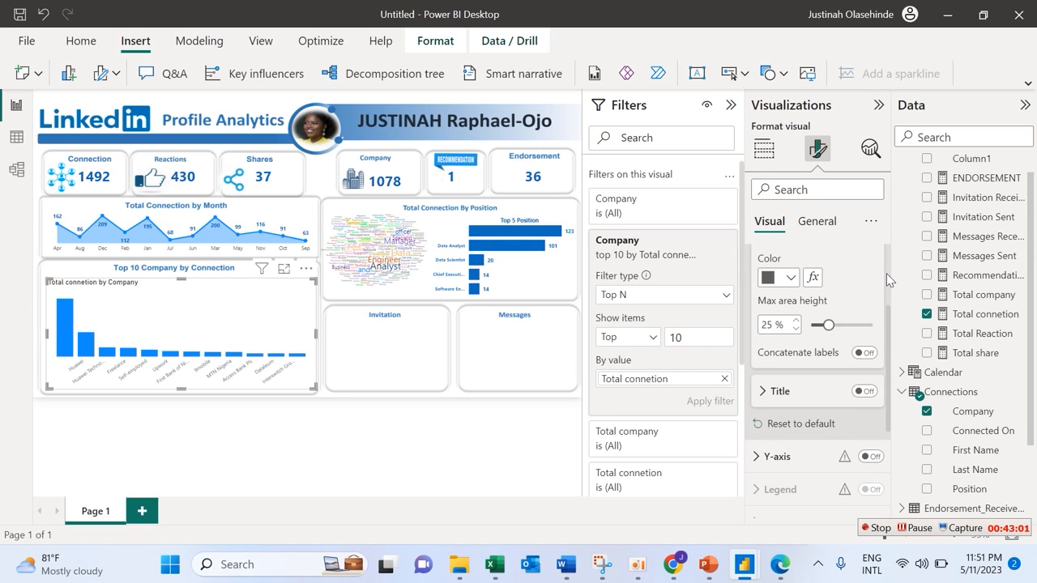
left_click_drag(889, 316, 882, 229)
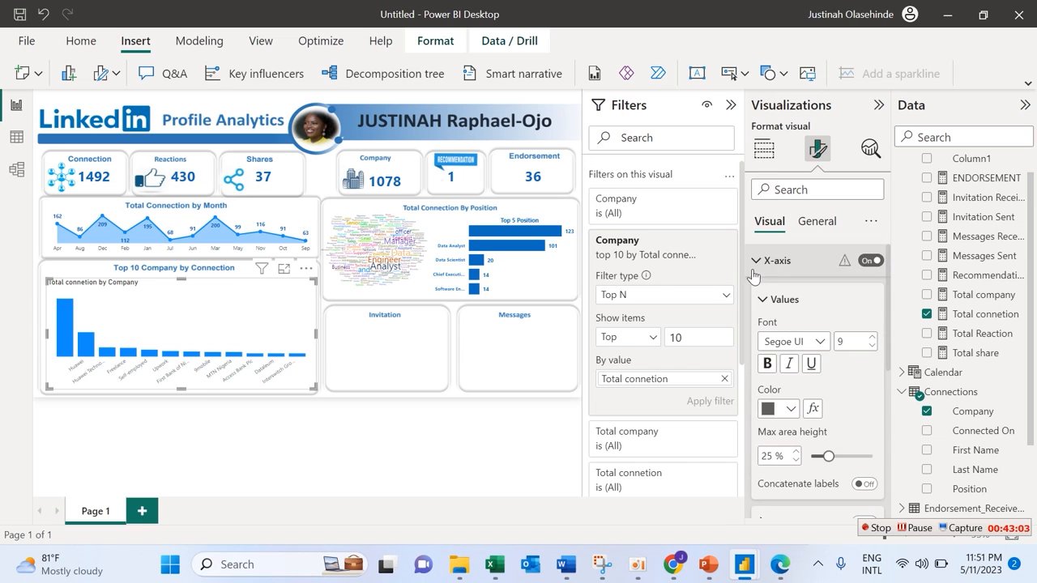
left_click(766, 299)
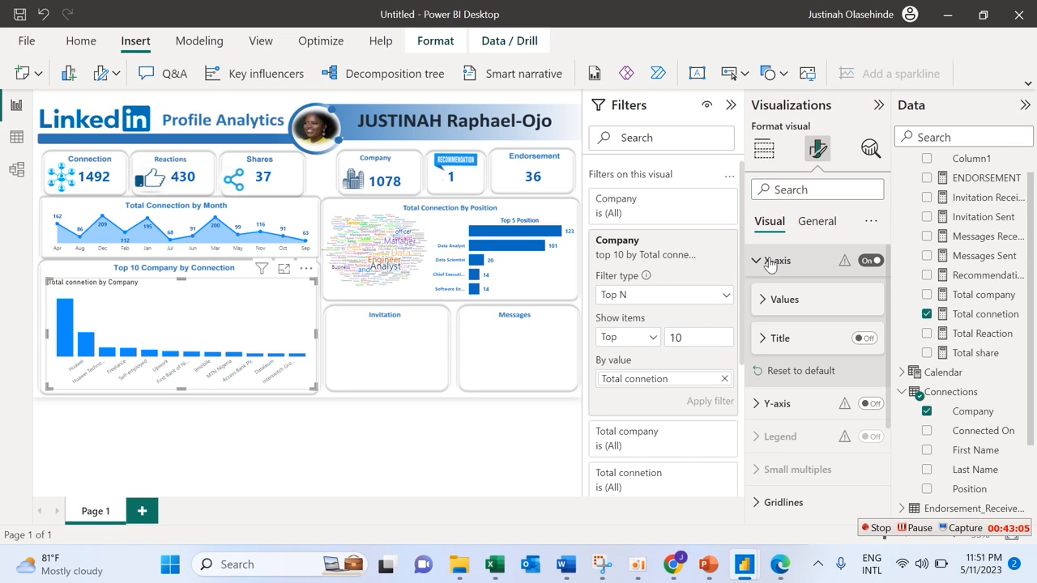
left_click(761, 262)
left_click(816, 221)
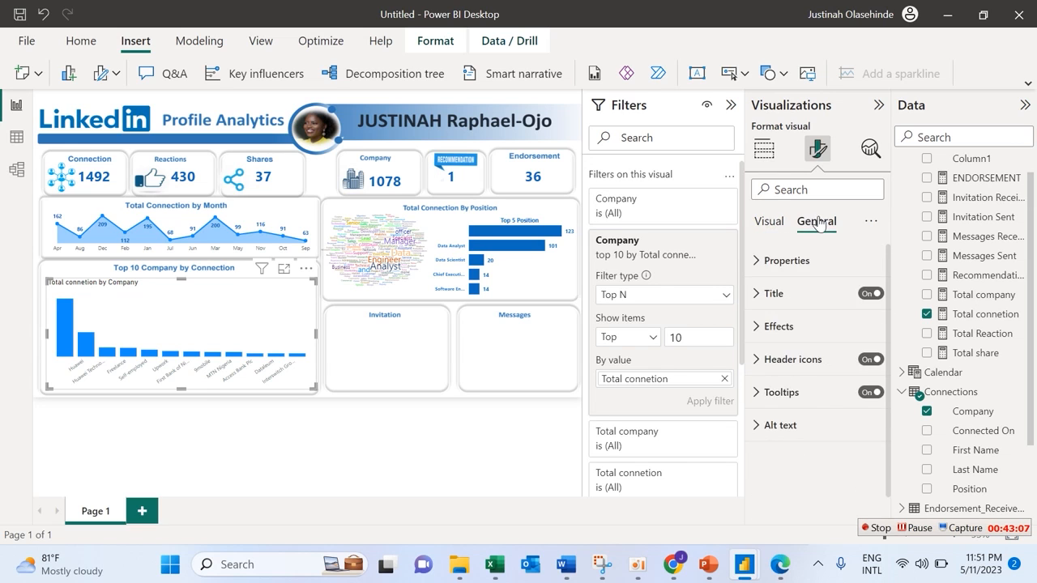
Turn off the column chart's title and its background.
left_click(815, 300)
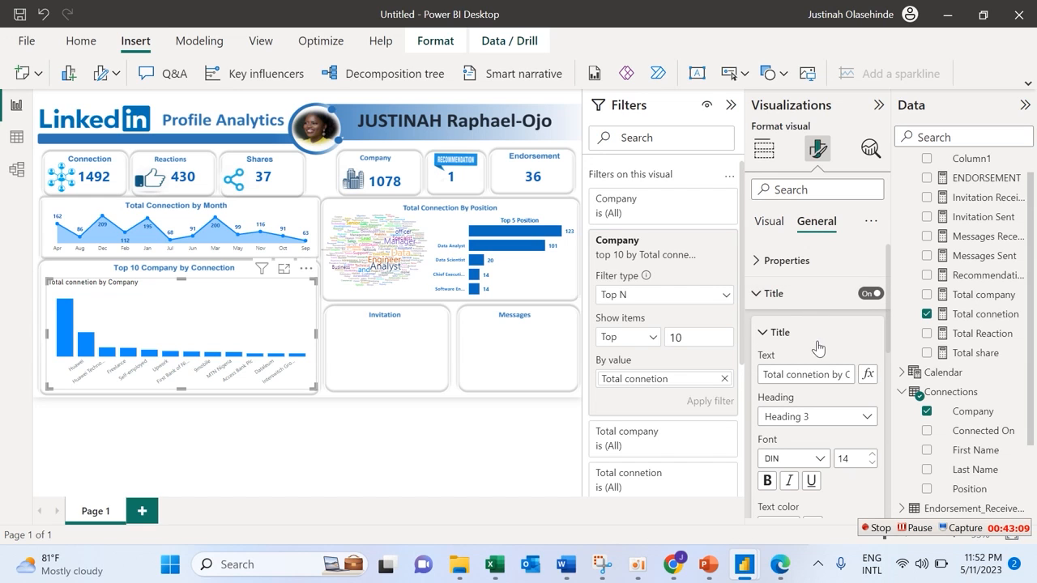
left_click(872, 294)
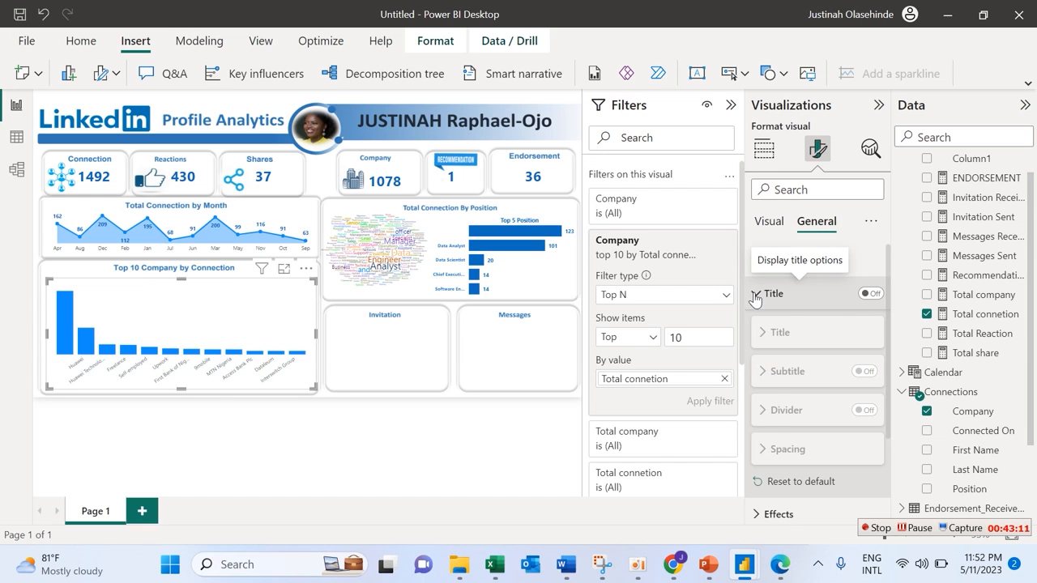
left_click(778, 296)
left_click(802, 325)
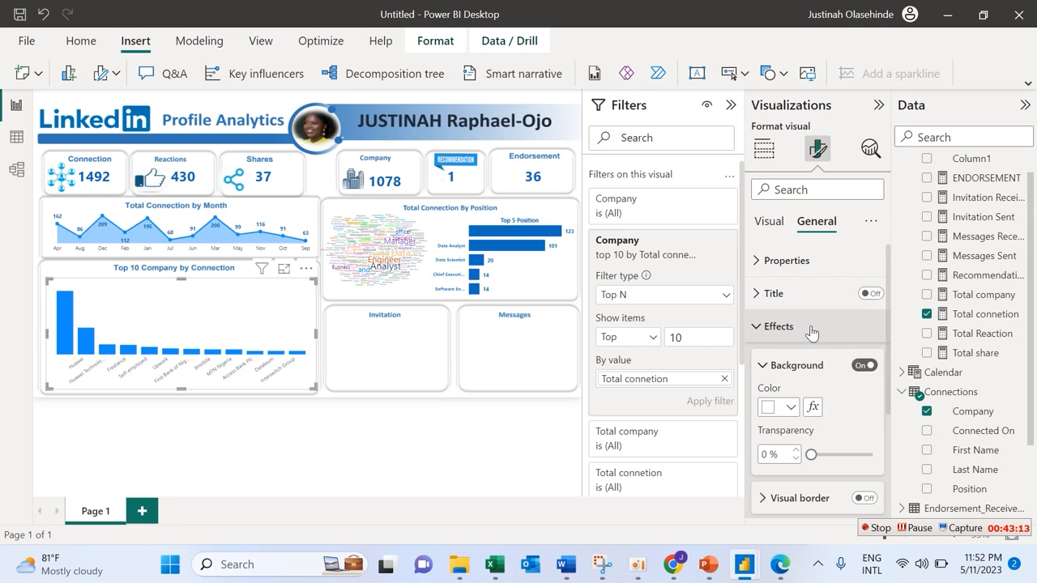
left_click(866, 366)
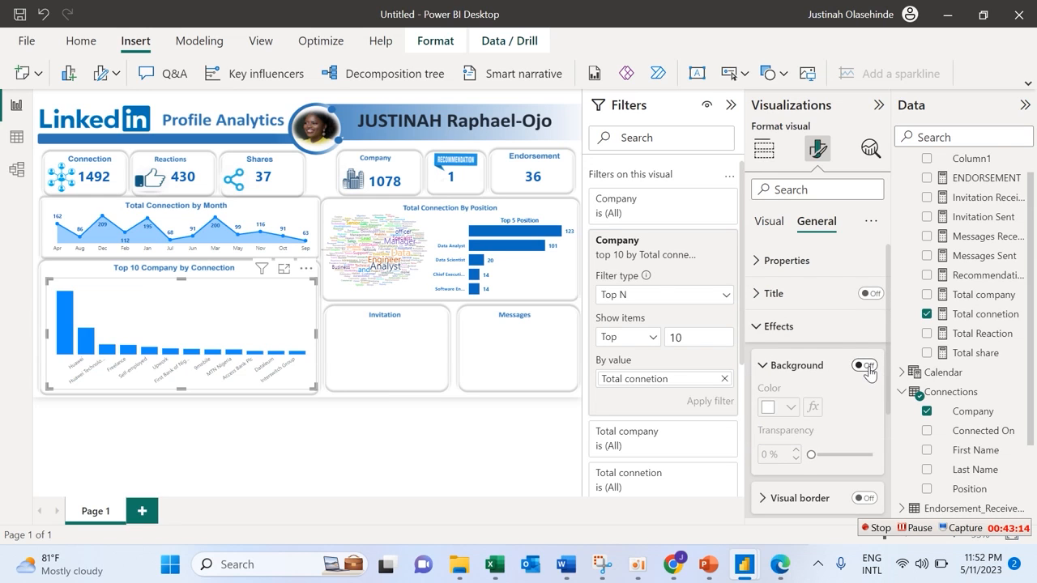
left_click(776, 327)
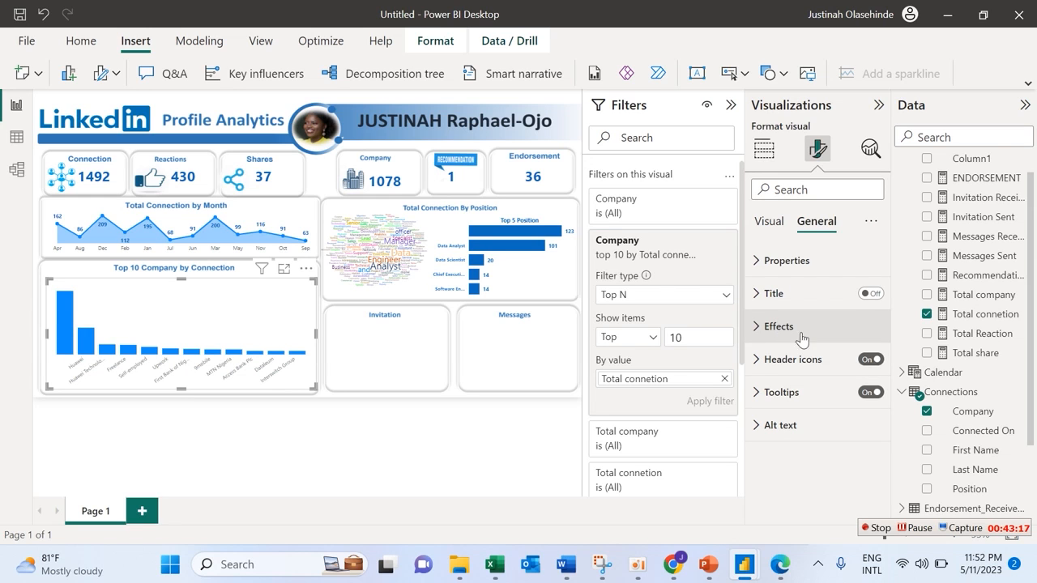
Format the column chart's X-axis values in the most recent blue, at font size 10 and bold.
left_click(765, 224)
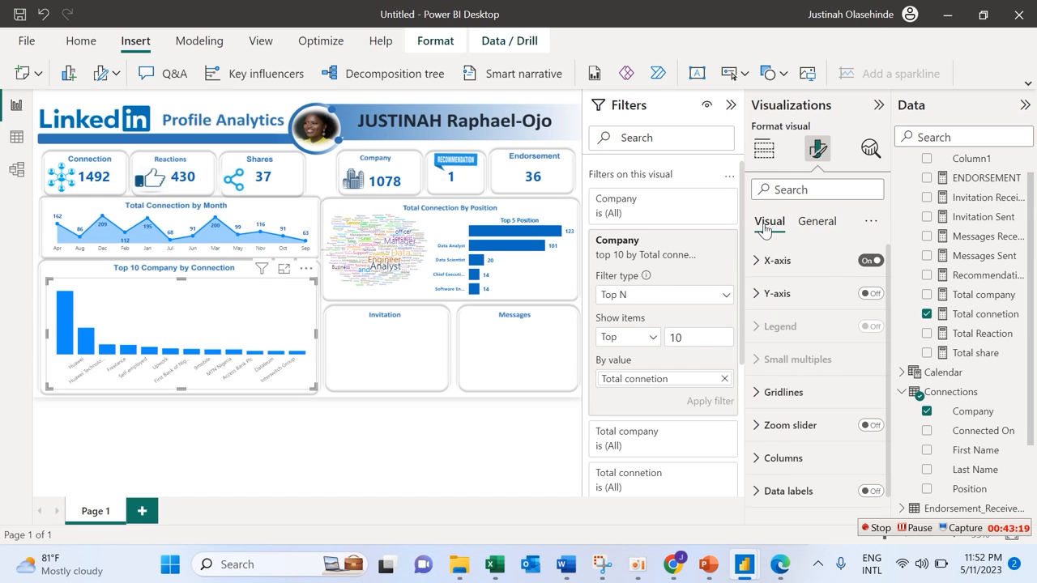
left_click(793, 267)
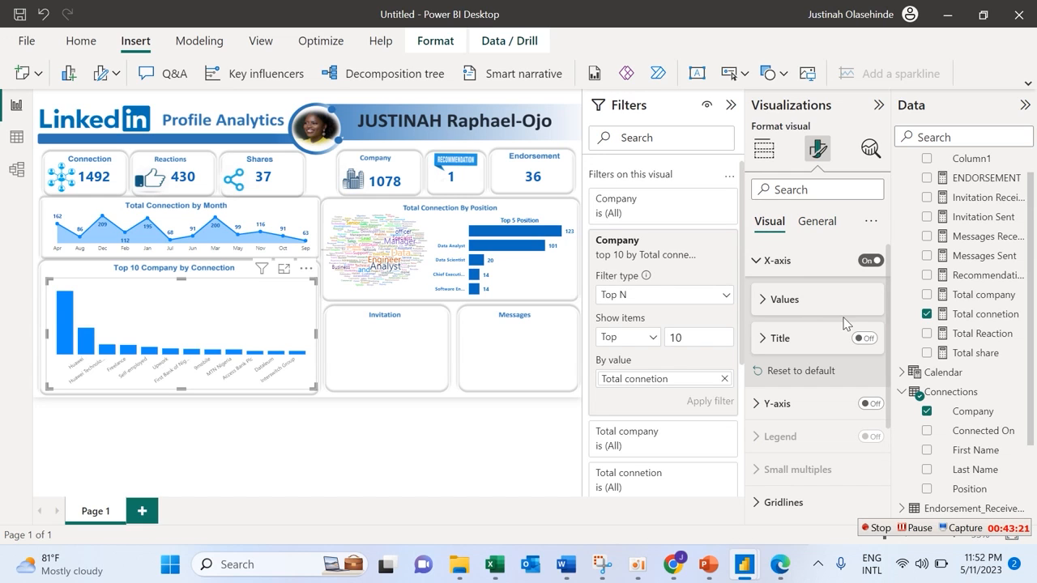
mouse_move(887, 309)
left_mouse_down()
mouse_move(892, 438)
mouse_move(889, 309)
left_mouse_up()
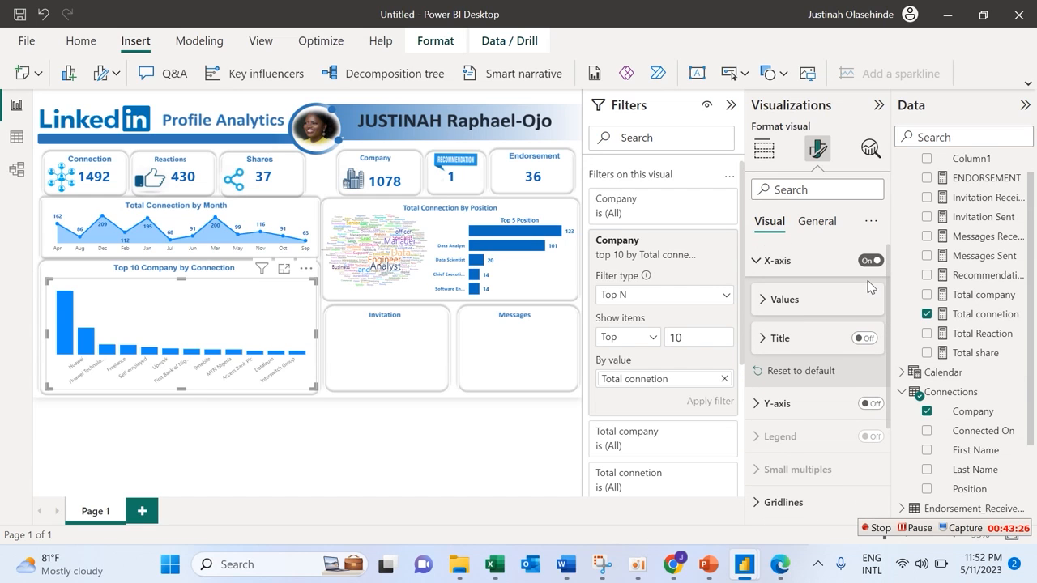
left_click(787, 303)
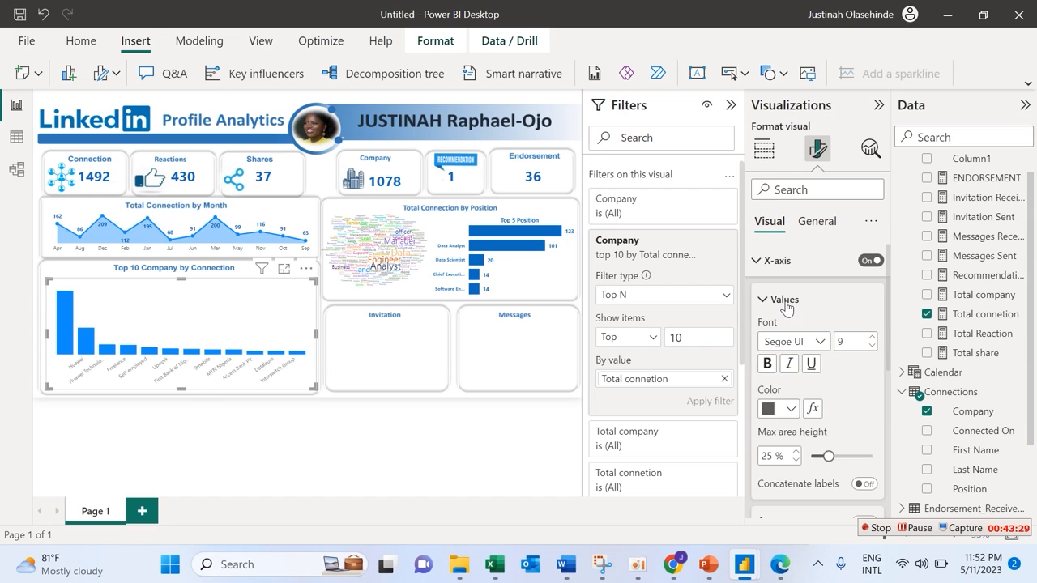
left_click(789, 409)
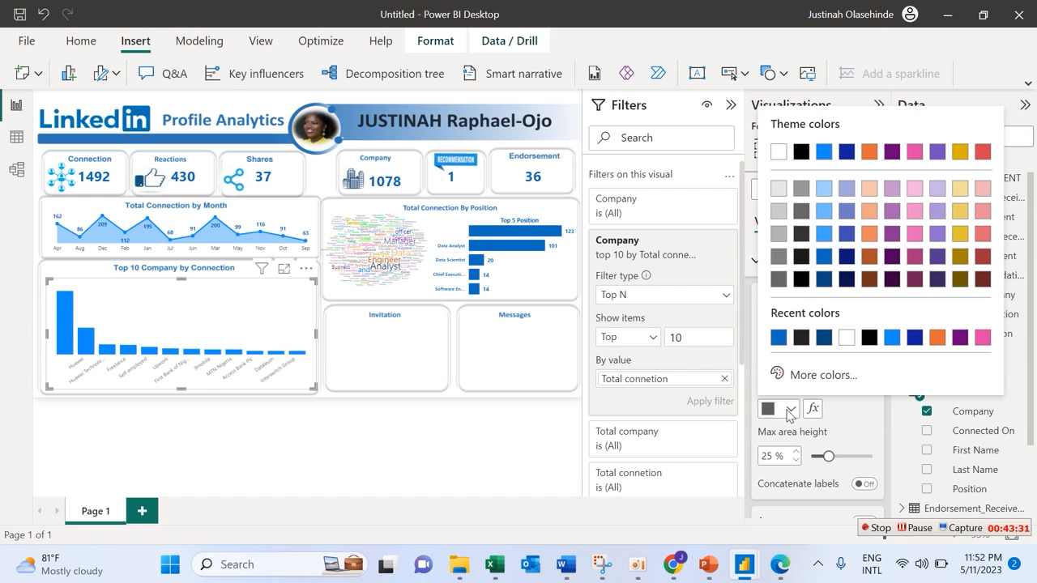
left_click(783, 345)
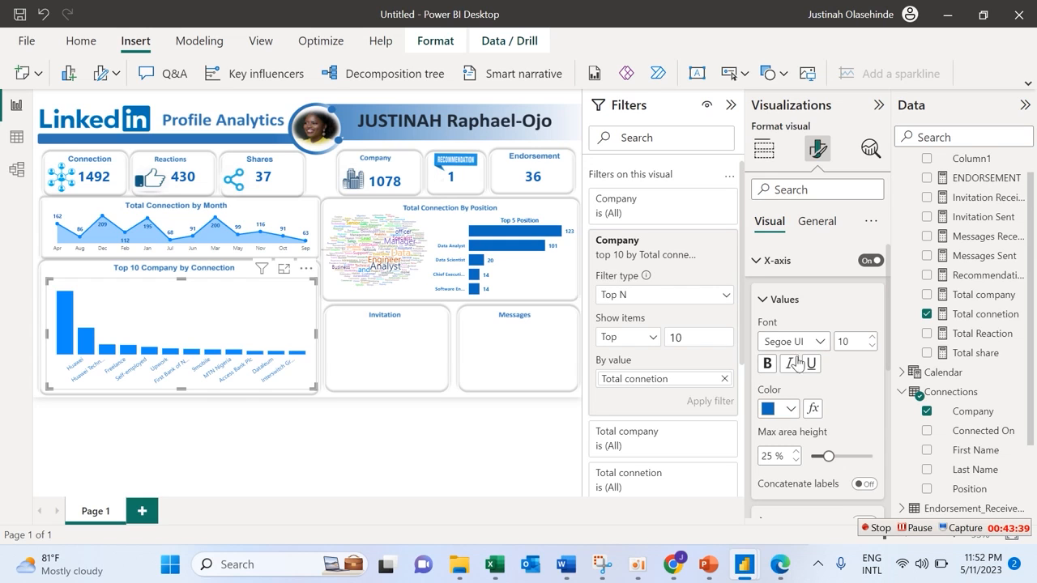
left_click(767, 363)
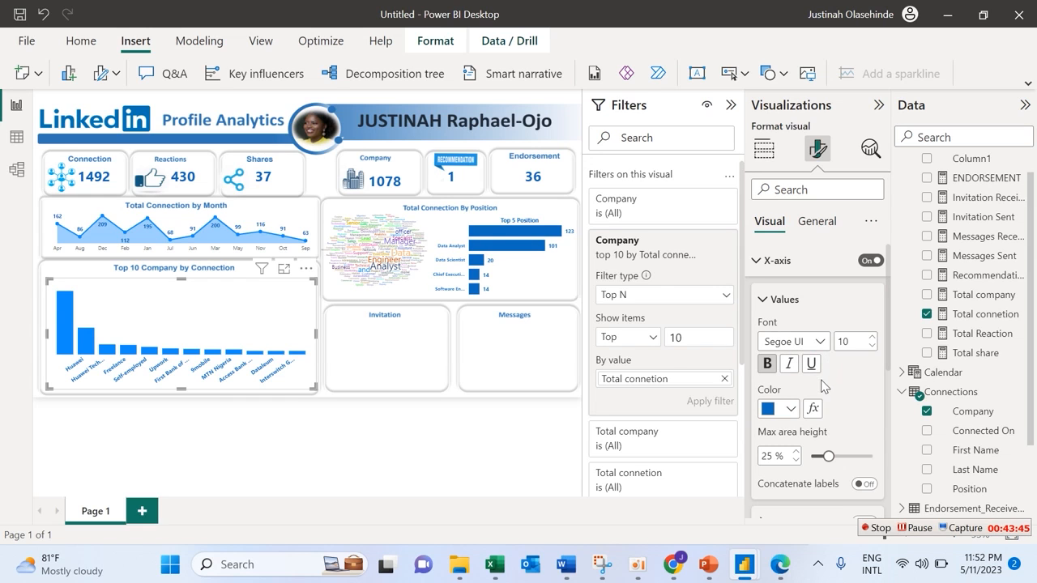
left_click(762, 301)
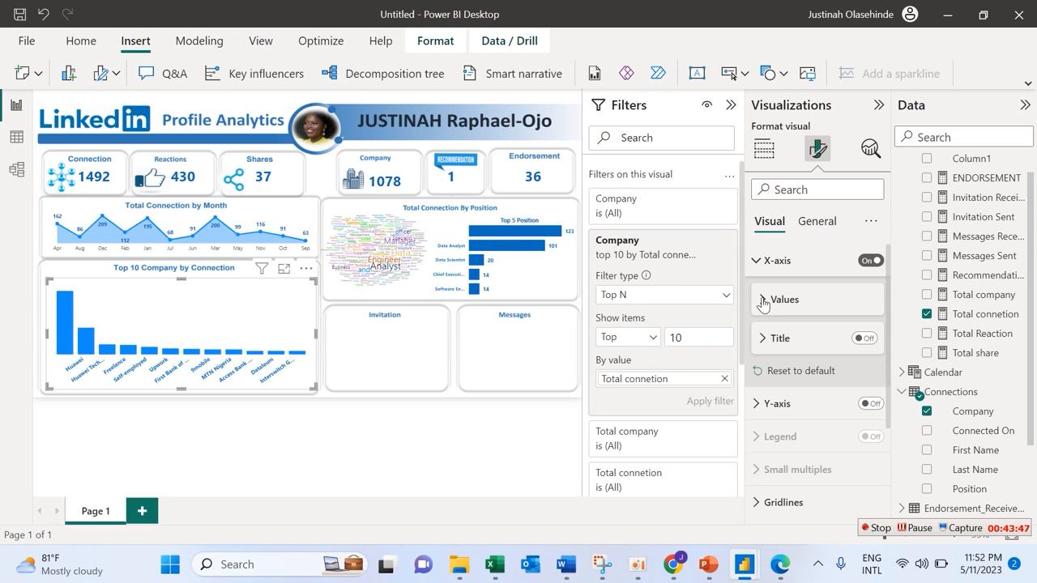
left_click(759, 262)
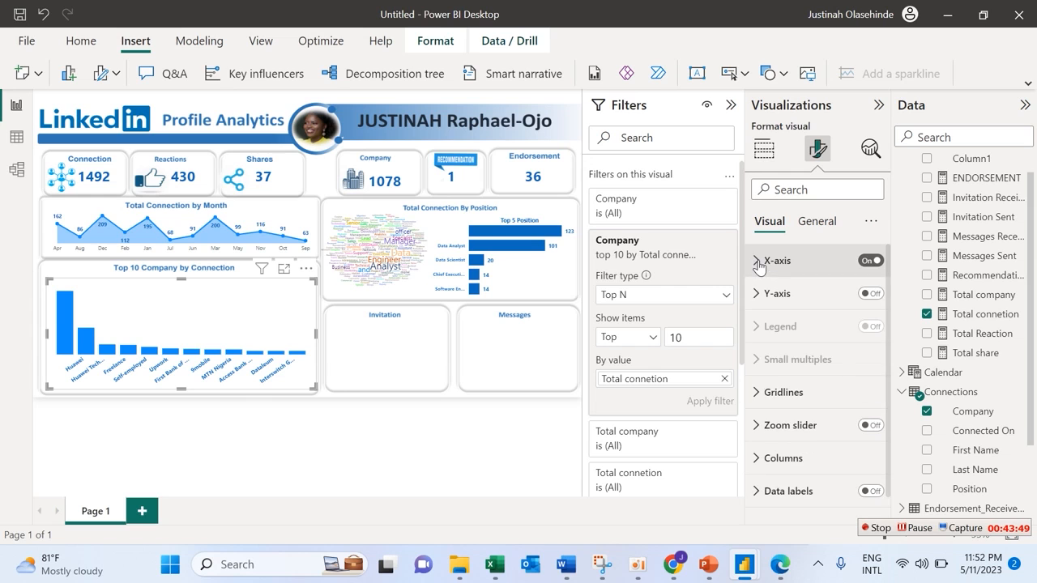
Turn on the column chart's data labels and set the default column color to the recent blue #0d6abf.
left_click(871, 492)
left_click(820, 464)
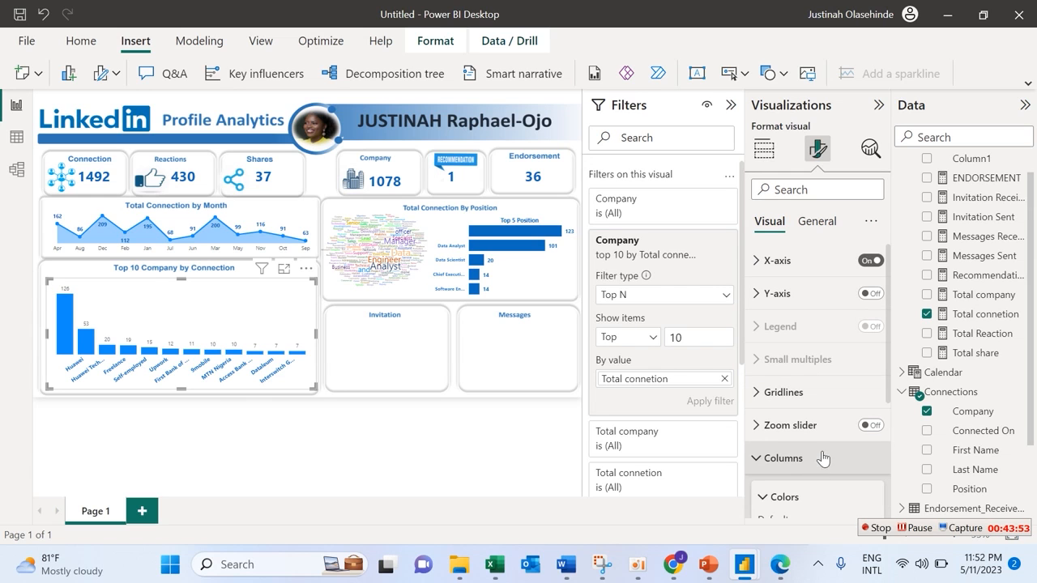
left_click_drag(889, 375, 886, 456)
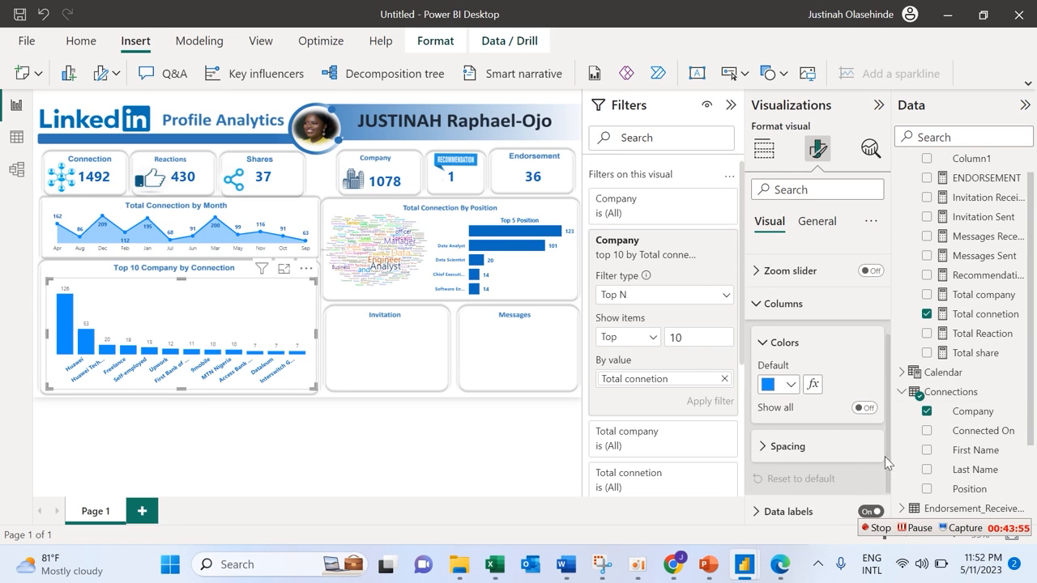
left_click(791, 386)
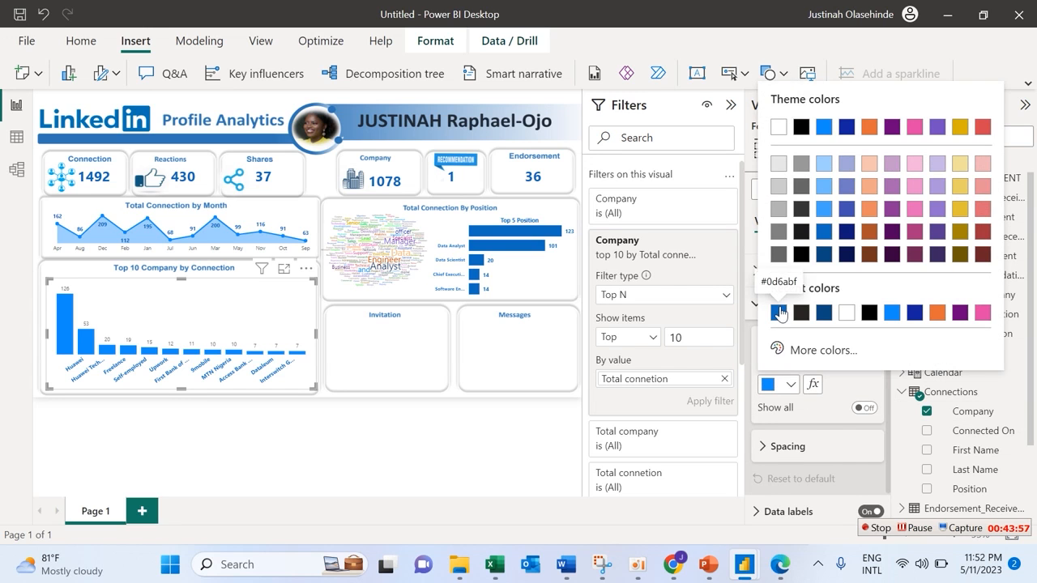
left_click(779, 314)
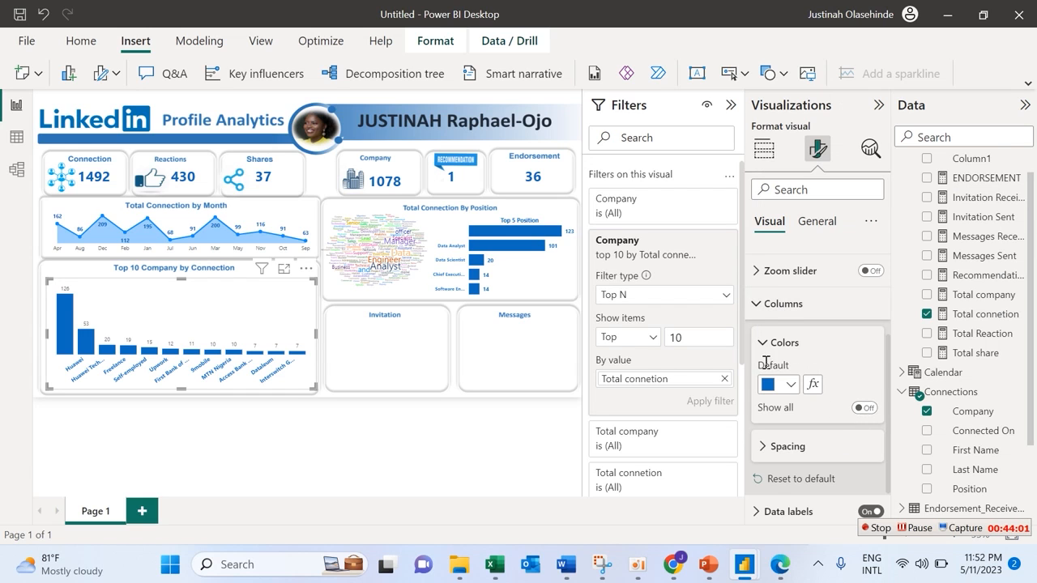
left_click(768, 344)
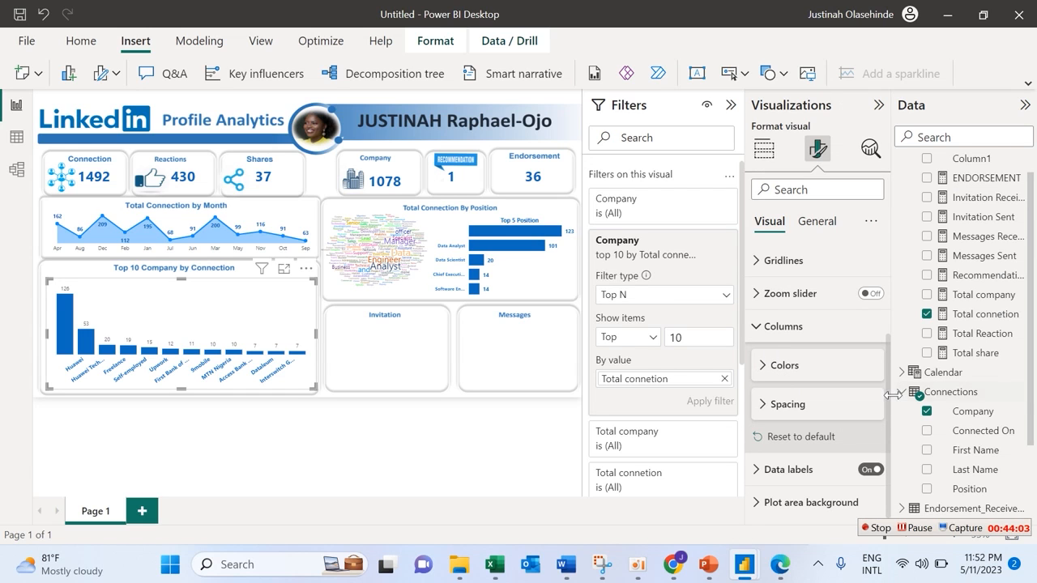
Make the column chart's data label values bold and color them the recent blue #0d6abf.
left_click(778, 476)
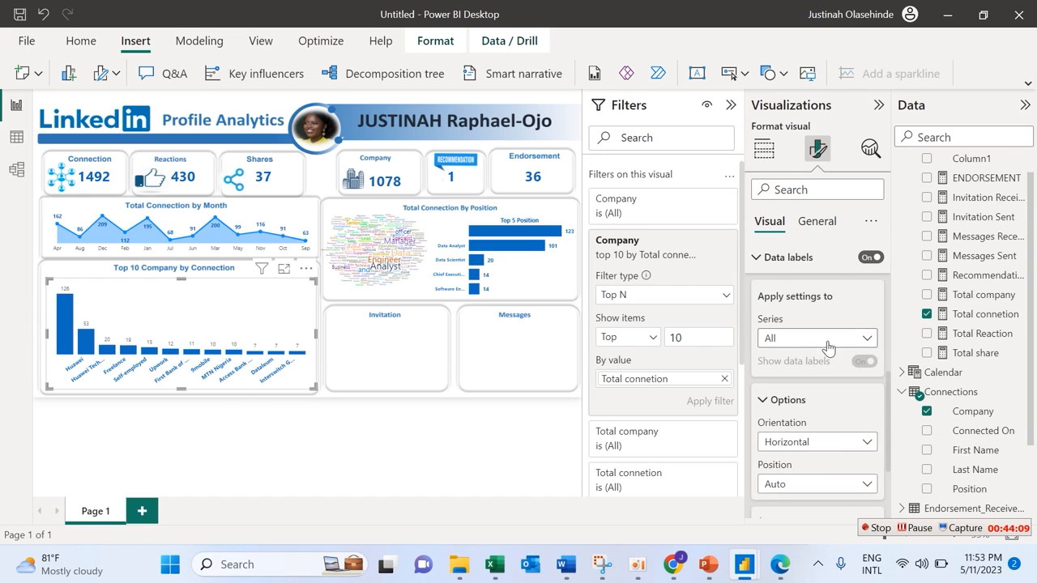
left_click_drag(891, 401, 888, 424)
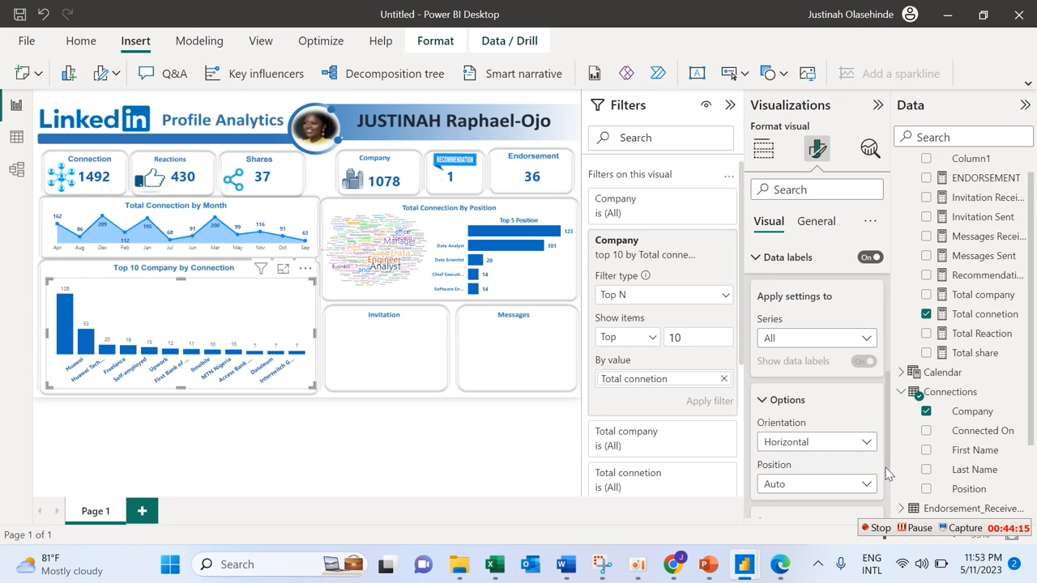
scroll(883, 470, "down", 3)
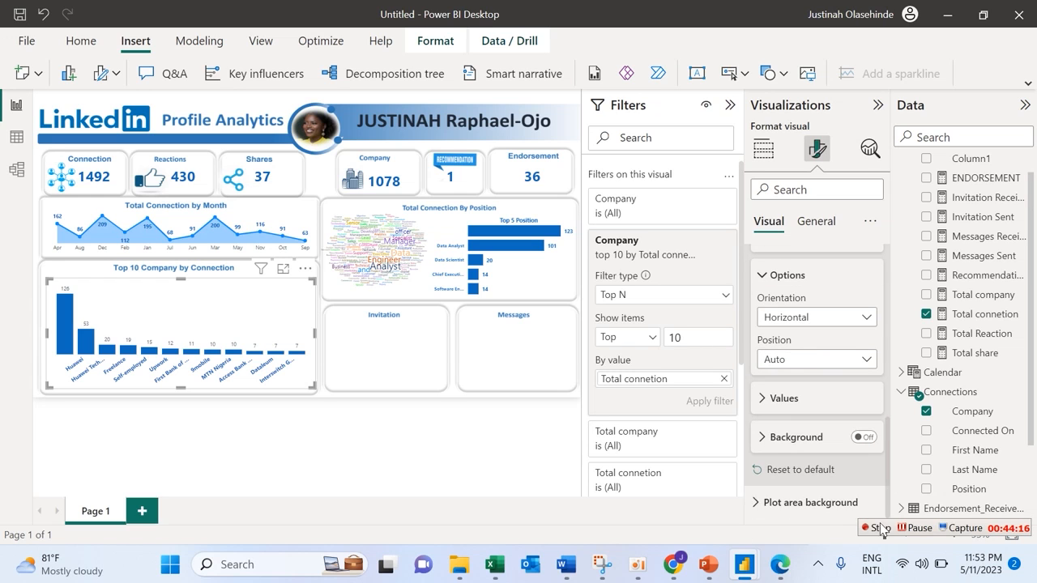
left_click(830, 399)
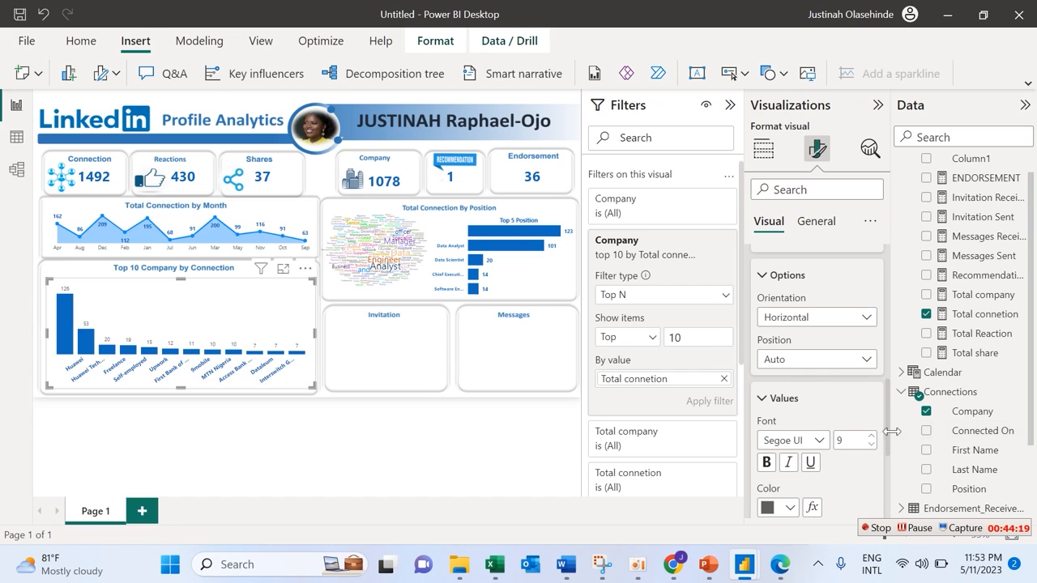
scroll(842, 417, "down", 3)
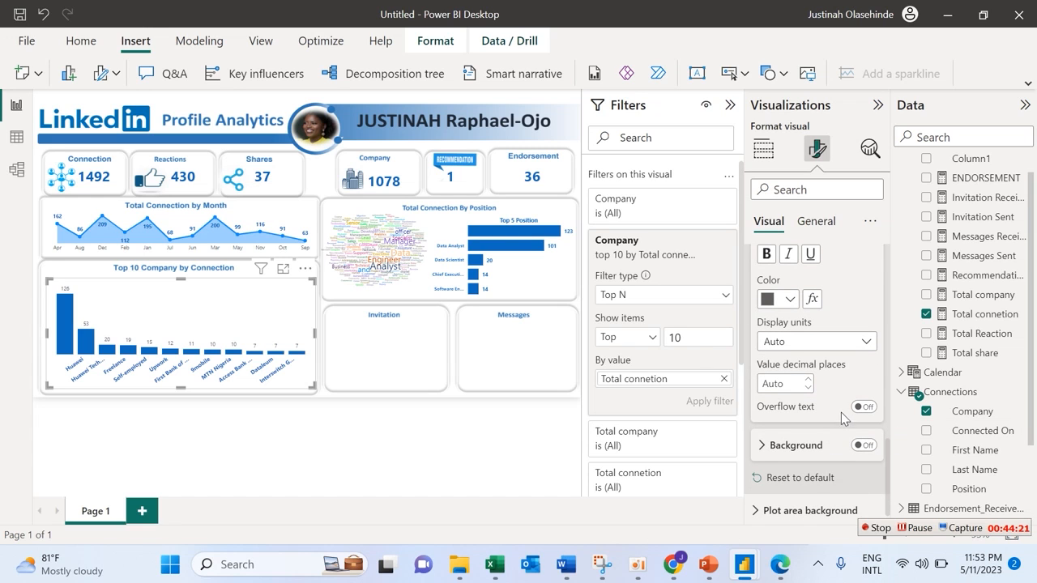
left_click(789, 300)
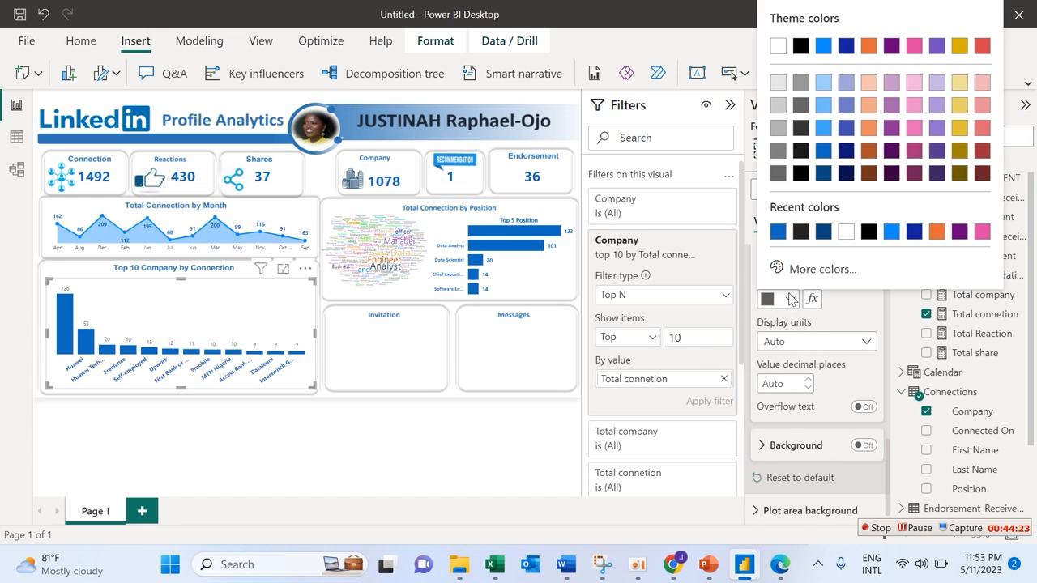
left_click(779, 235)
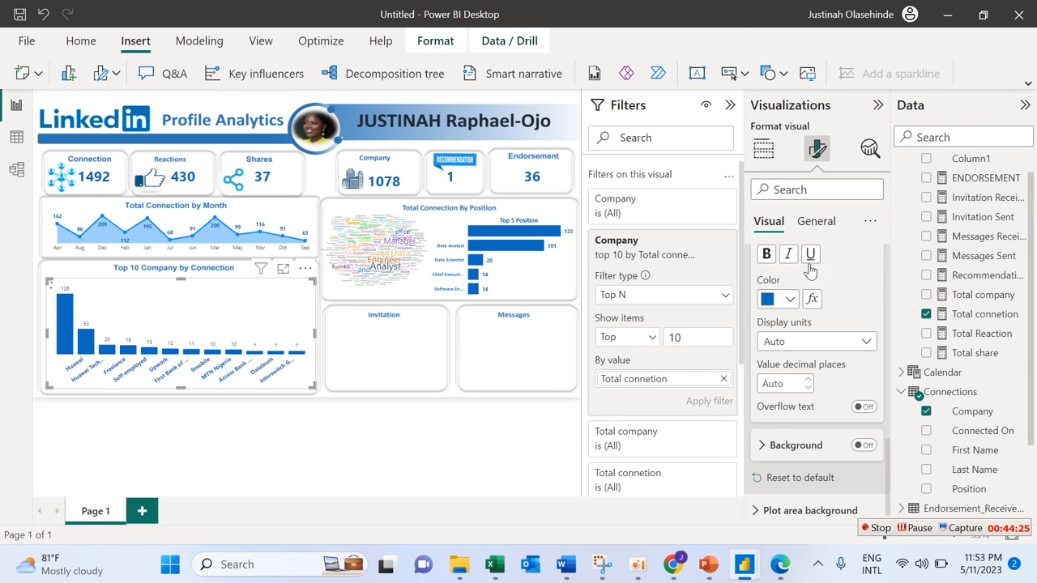
left_click(764, 255)
scroll(887, 333, "up", 6)
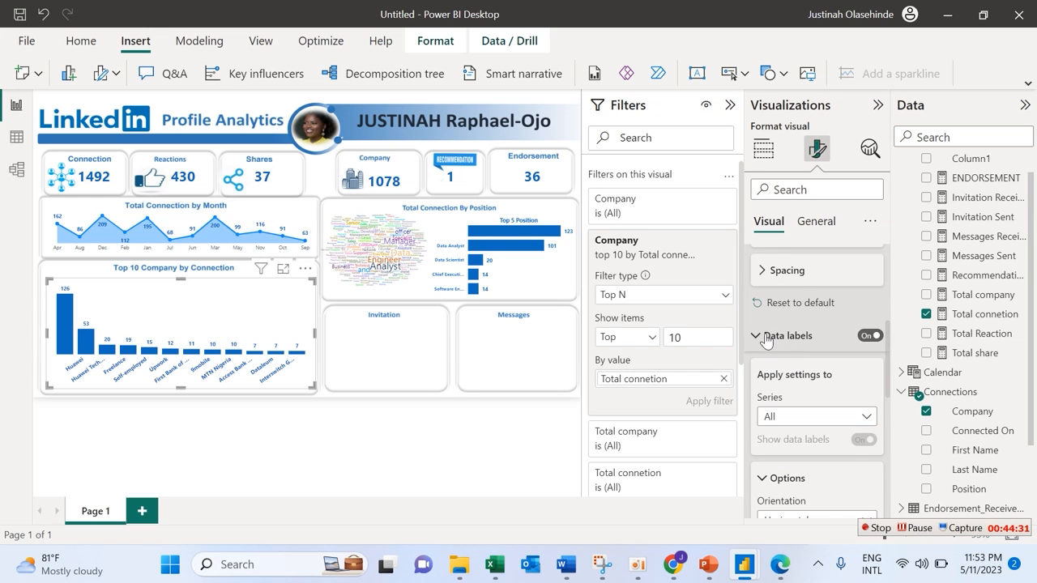
left_click(767, 337)
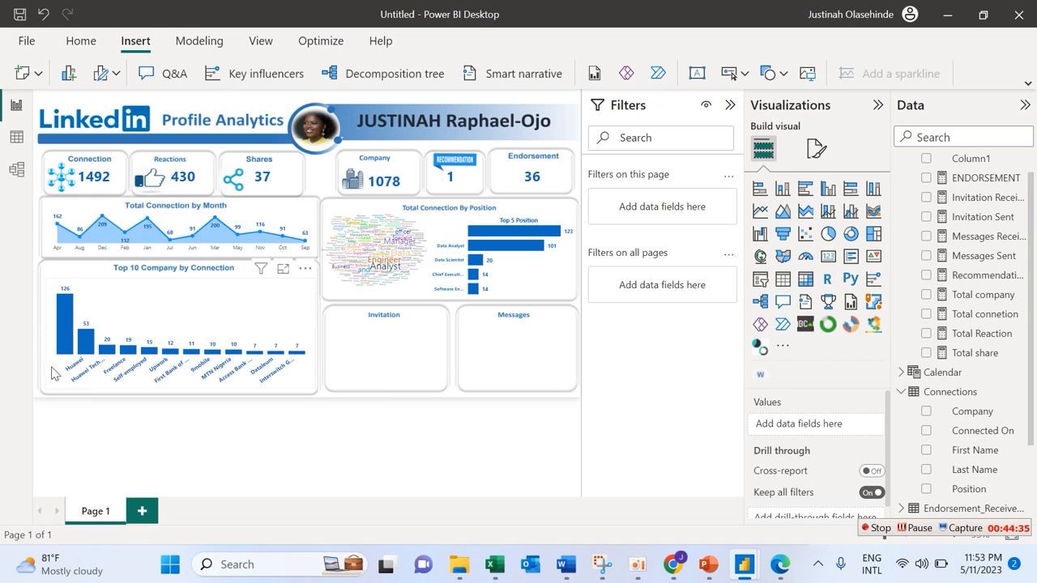
Enlarge the column chart up and to the left so it fills its Top 10 Company by Connection card.
left_click(70, 296)
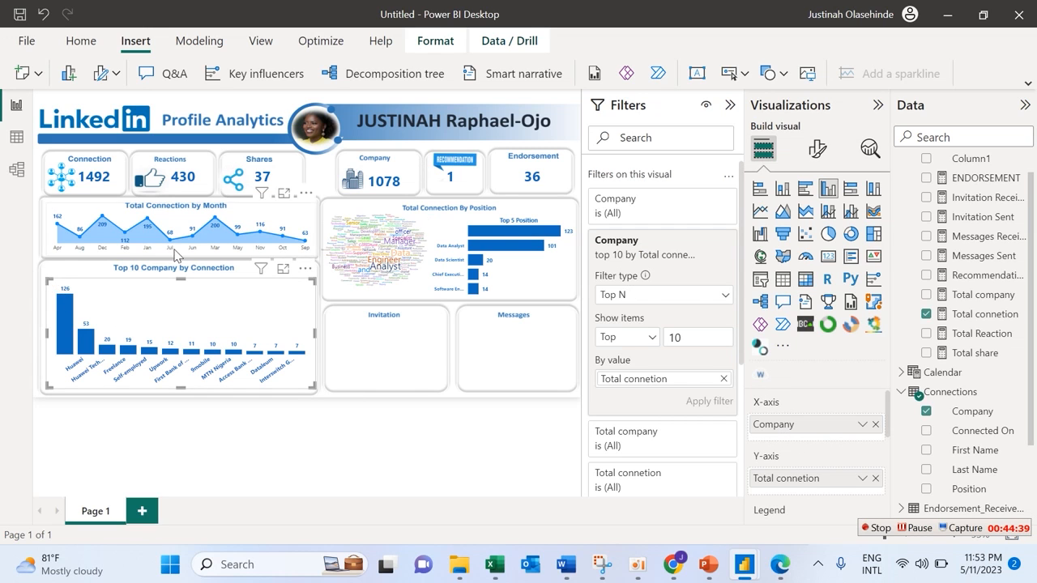
left_click_drag(48, 279, 43, 268)
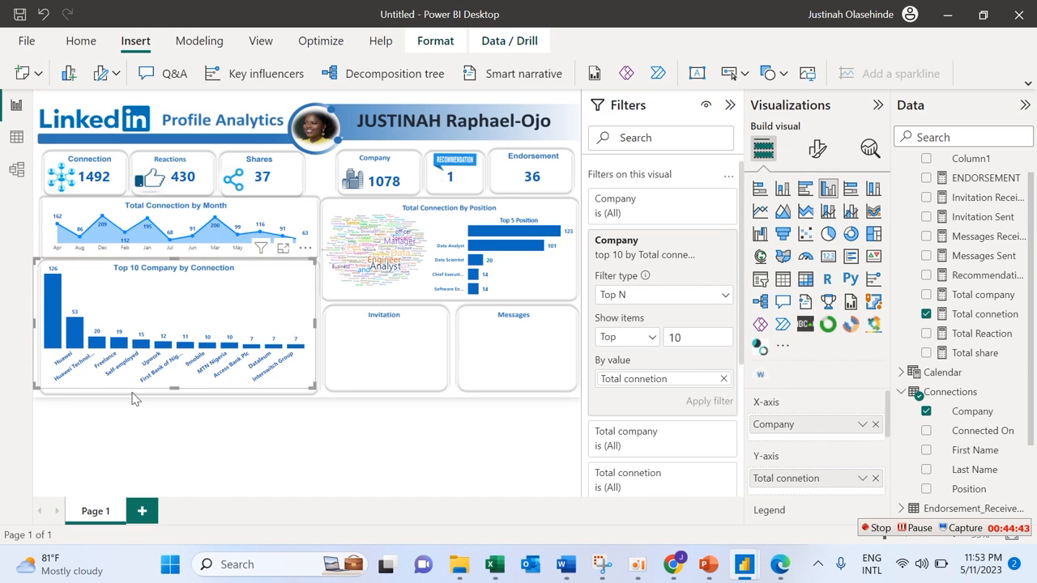
left_click(199, 458)
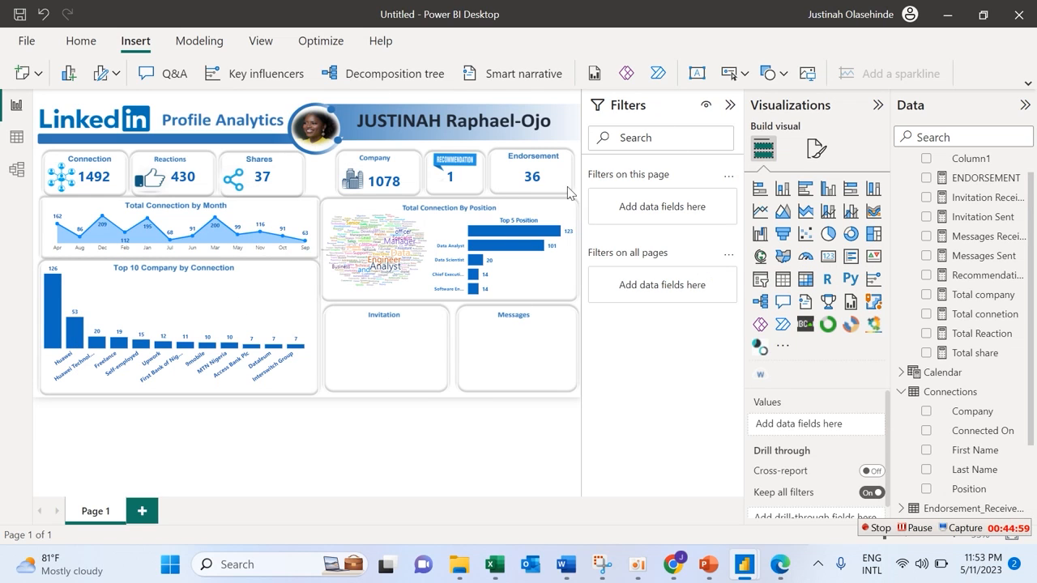
In the Connections query, replace the value "Huawei Technologies" with "Huawei" throughout the Company column.
right_click(913, 393)
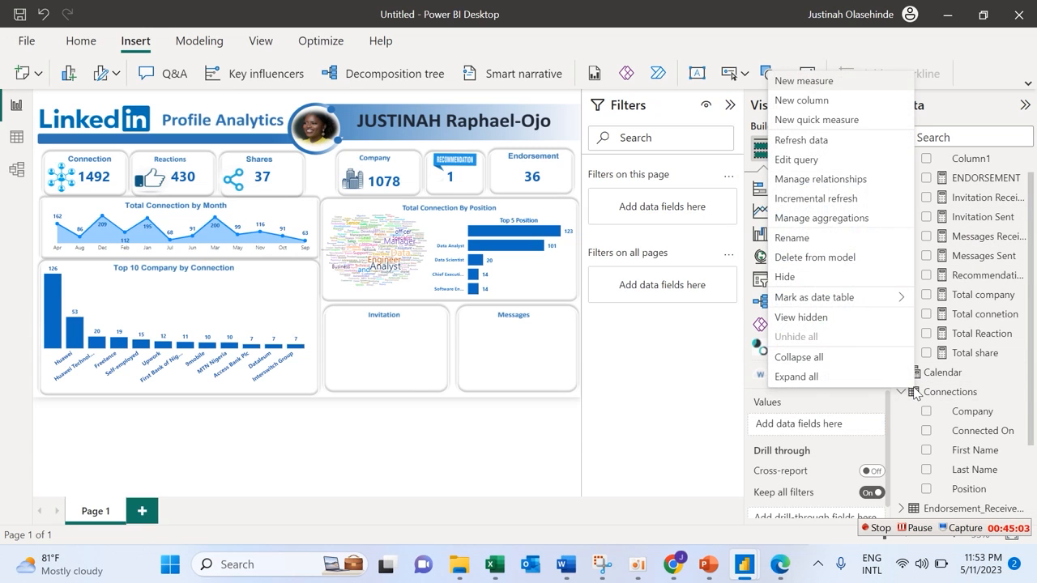
left_click(825, 159)
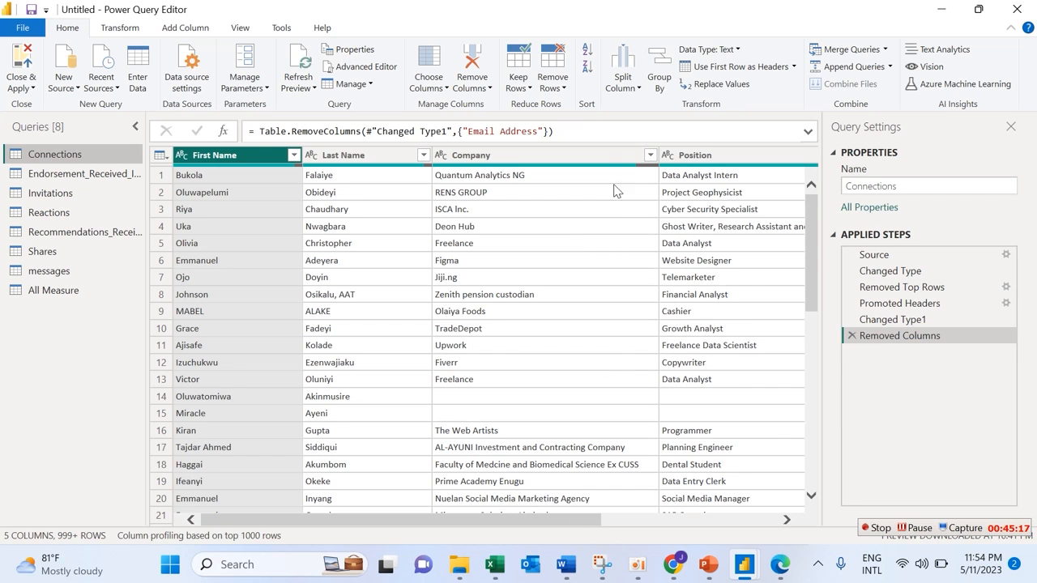
left_click(599, 162)
right_click(598, 162)
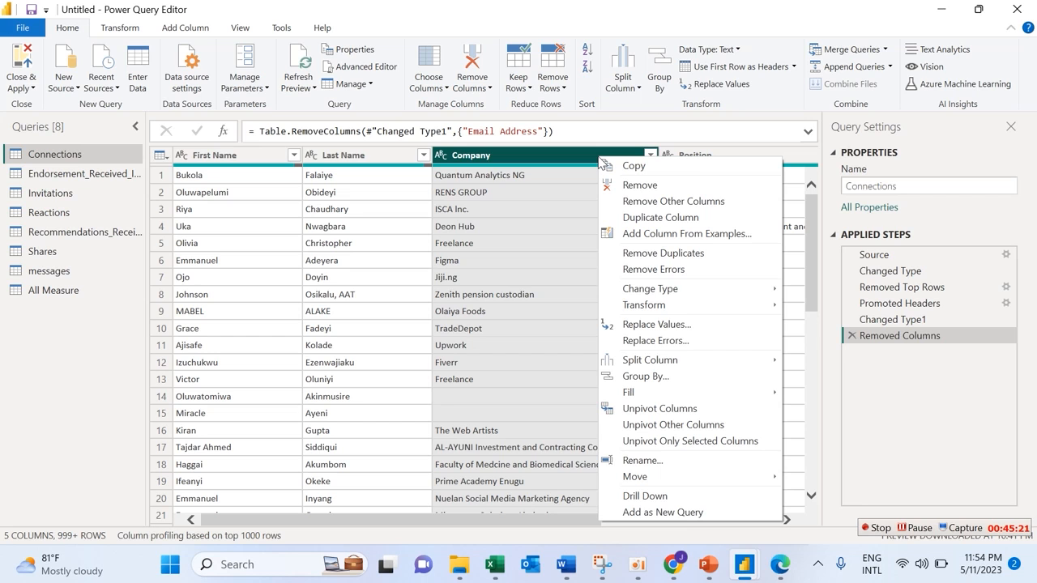
left_click(690, 326)
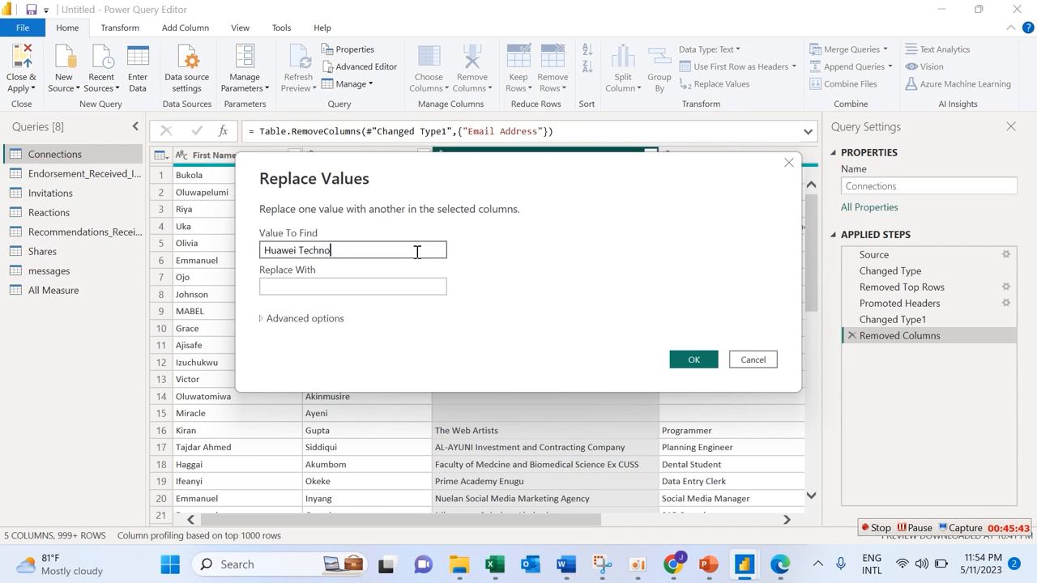
left_click(384, 285)
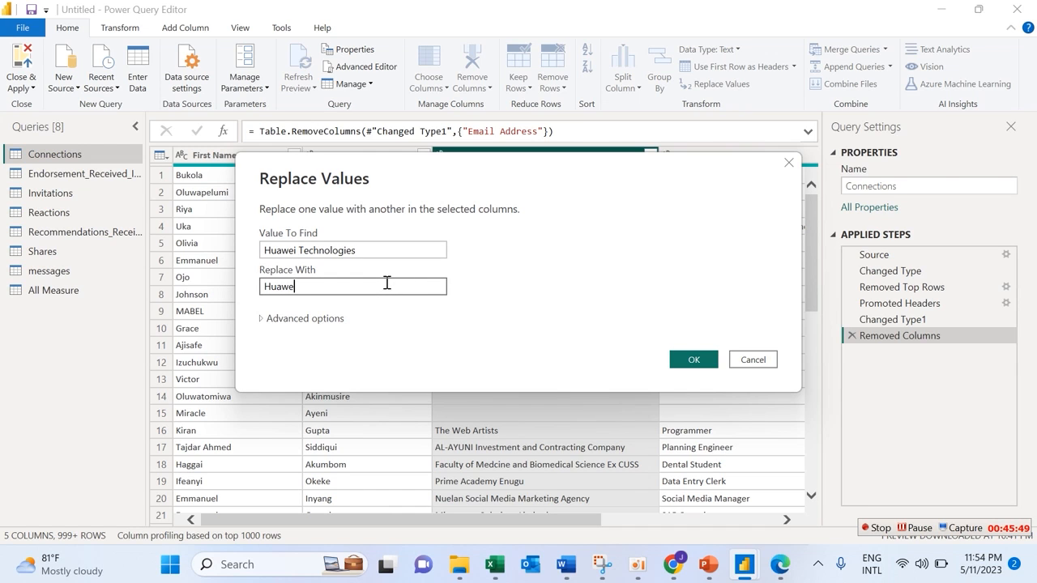
left_click(684, 360)
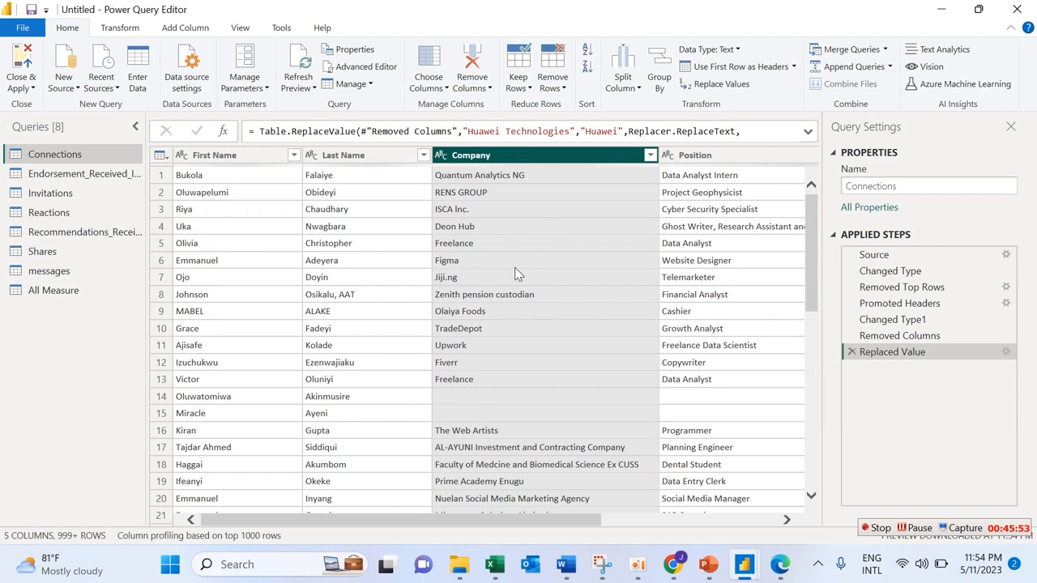
Close the query editor and apply the Company column replacement to the report.
mouse_move(537, 169)
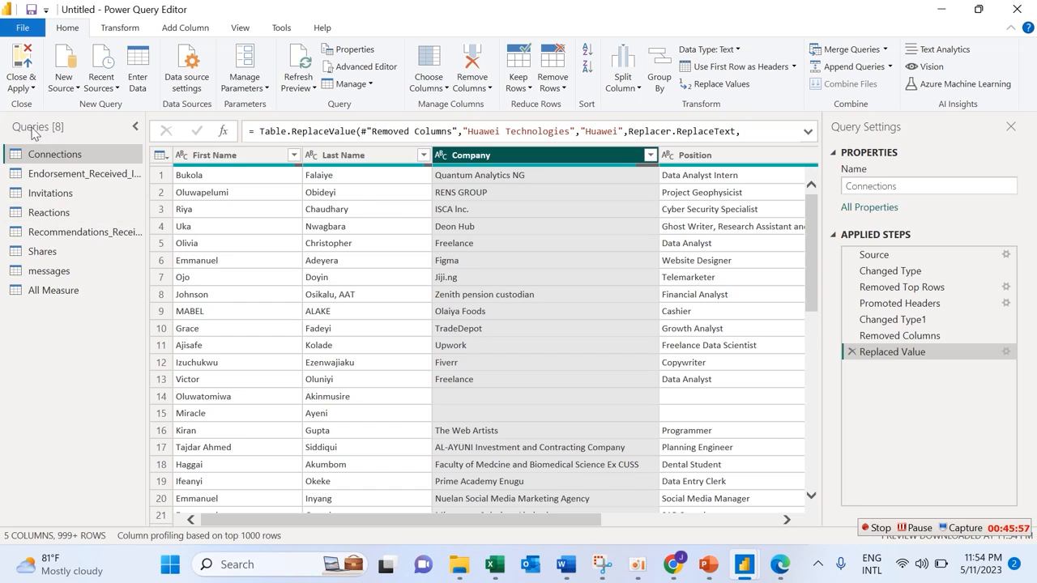
left_click(28, 90)
left_click(42, 105)
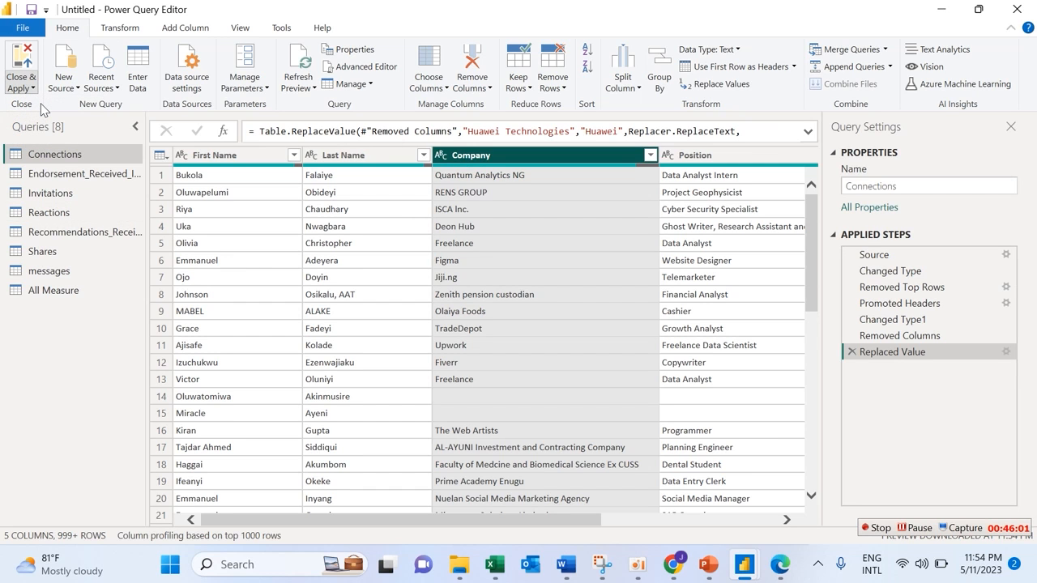
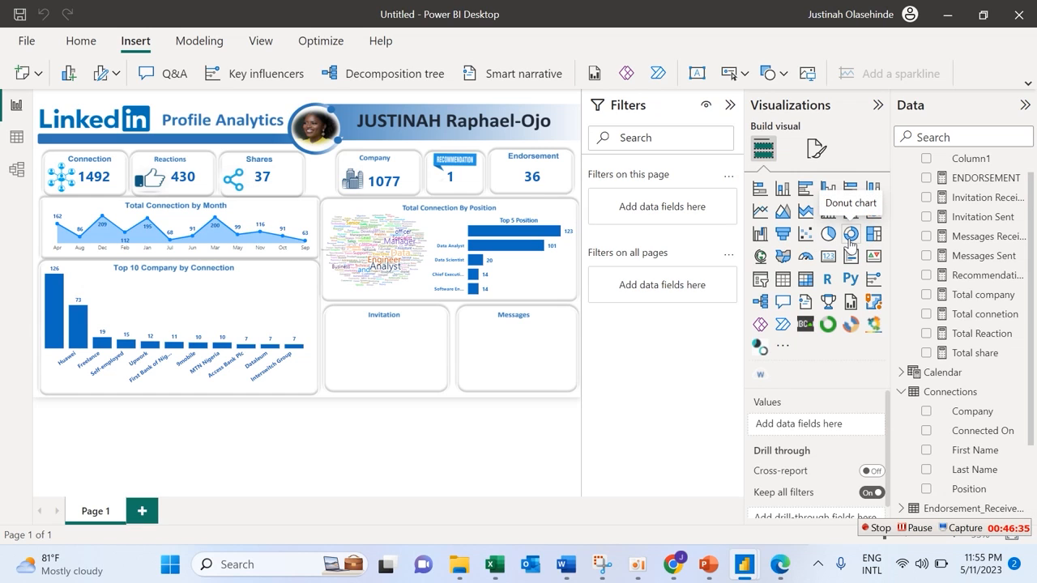
Insert a donut chart, move it into the Invitation card and size it to fit inside.
left_click(850, 235)
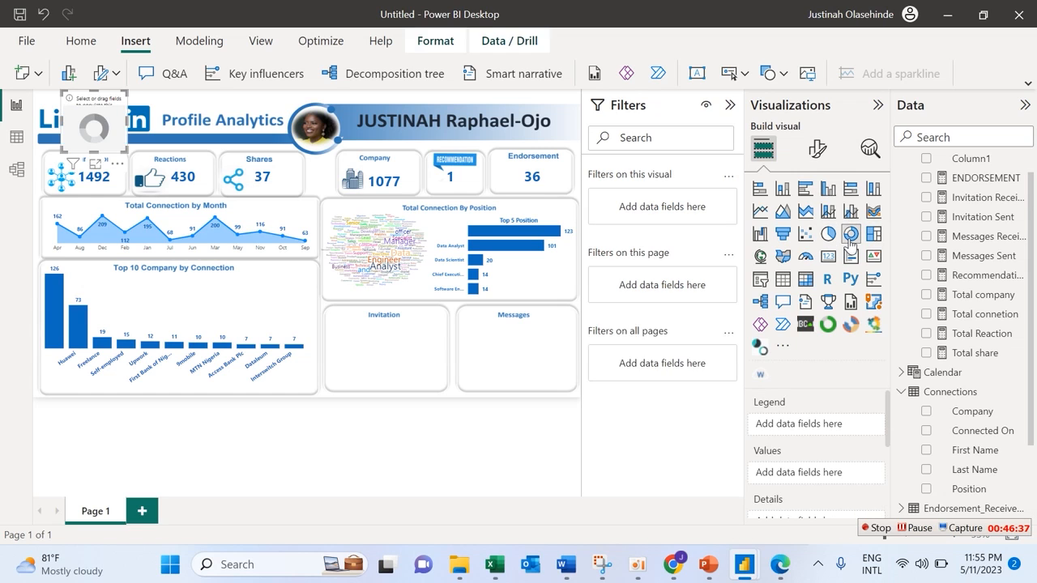
left_click_drag(121, 103, 396, 330)
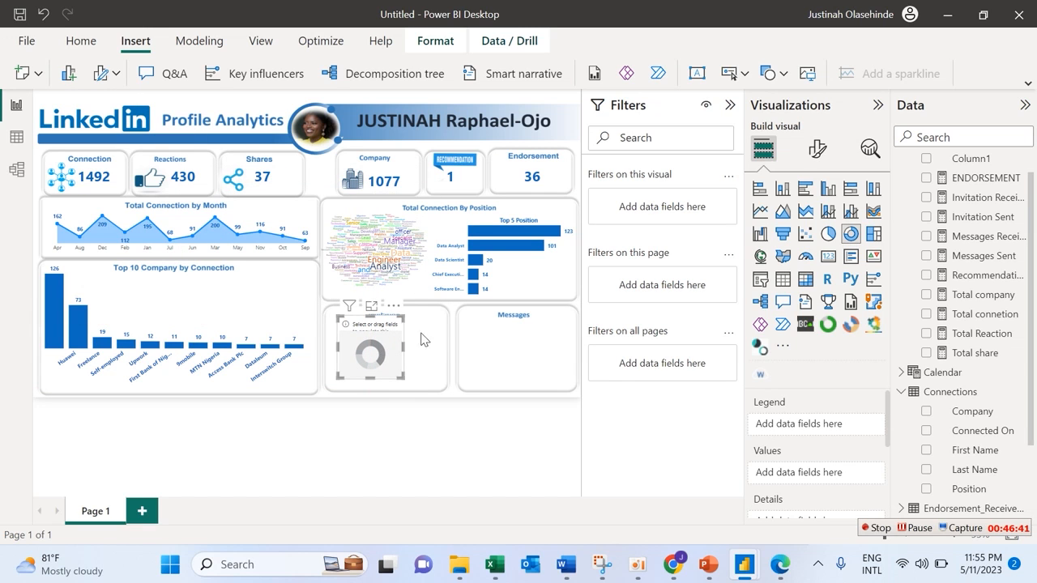
left_click_drag(401, 378, 450, 382)
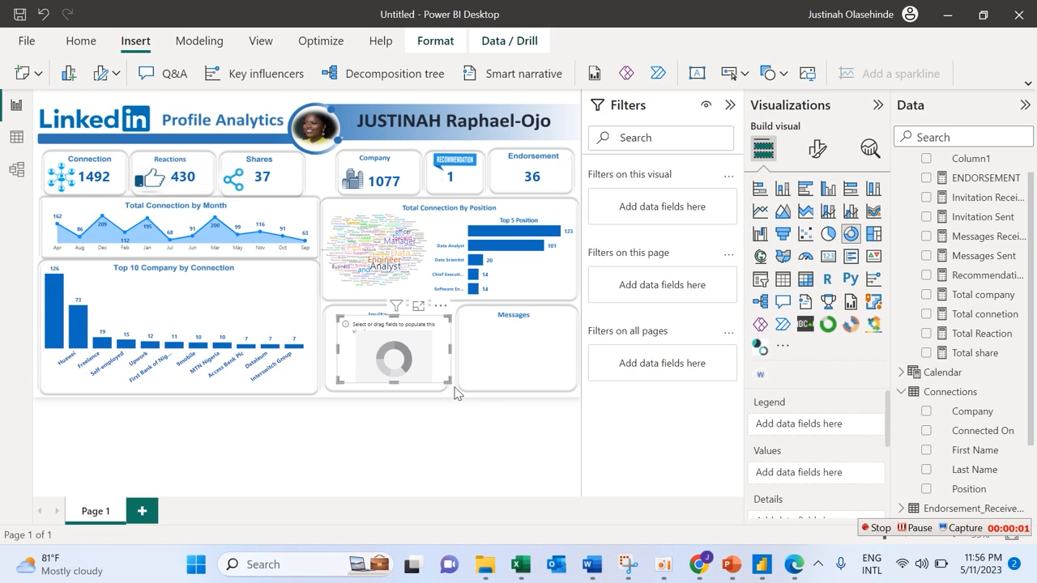
left_click_drag(440, 383, 434, 388)
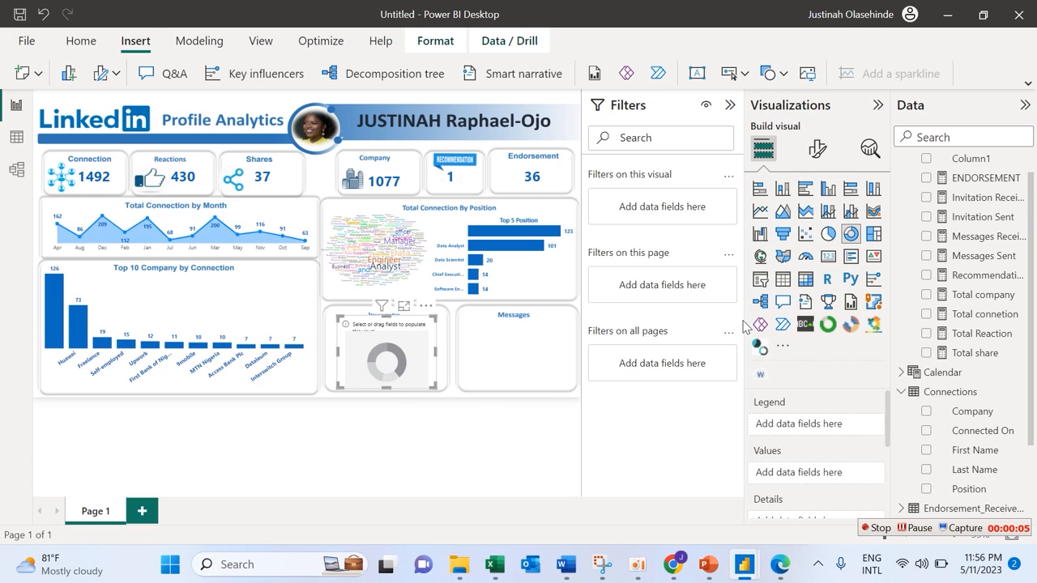
Add Invitation Received and Invitation Sent as the donut chart's values and widen the chart on both sides.
left_click(926, 198)
left_click(926, 217)
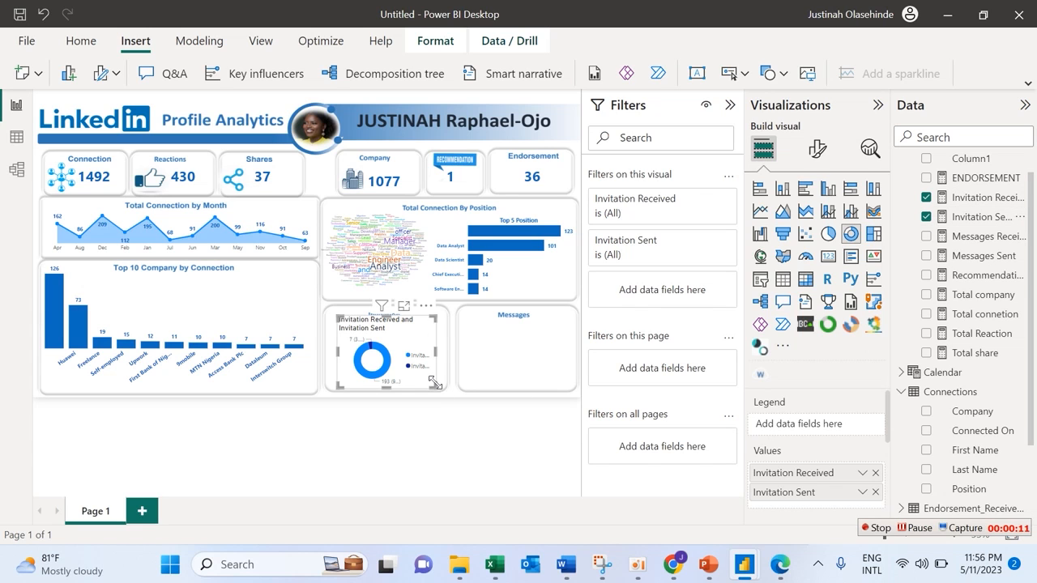
left_click_drag(435, 383, 444, 388)
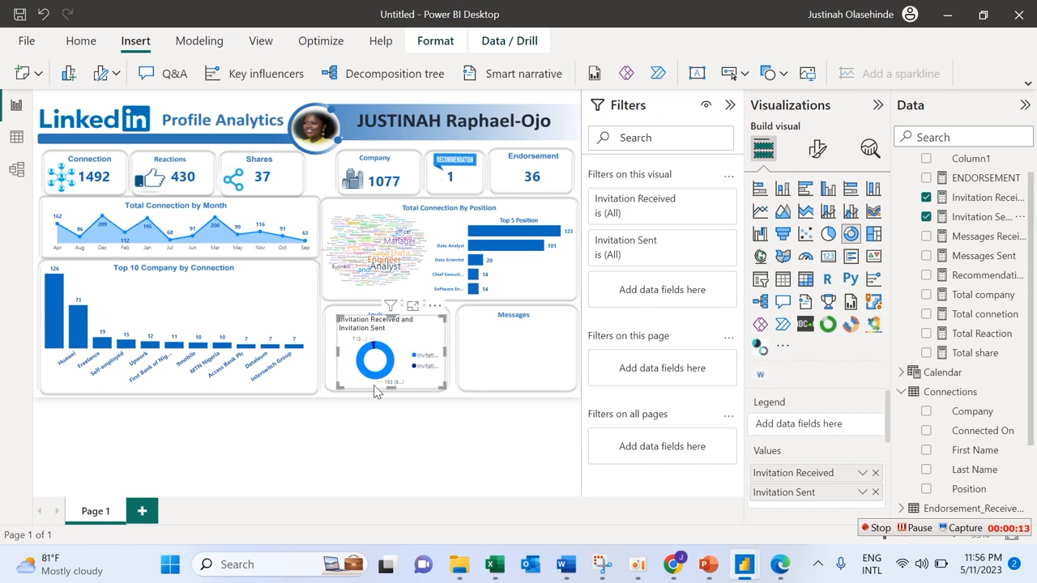
left_click_drag(340, 389, 330, 387)
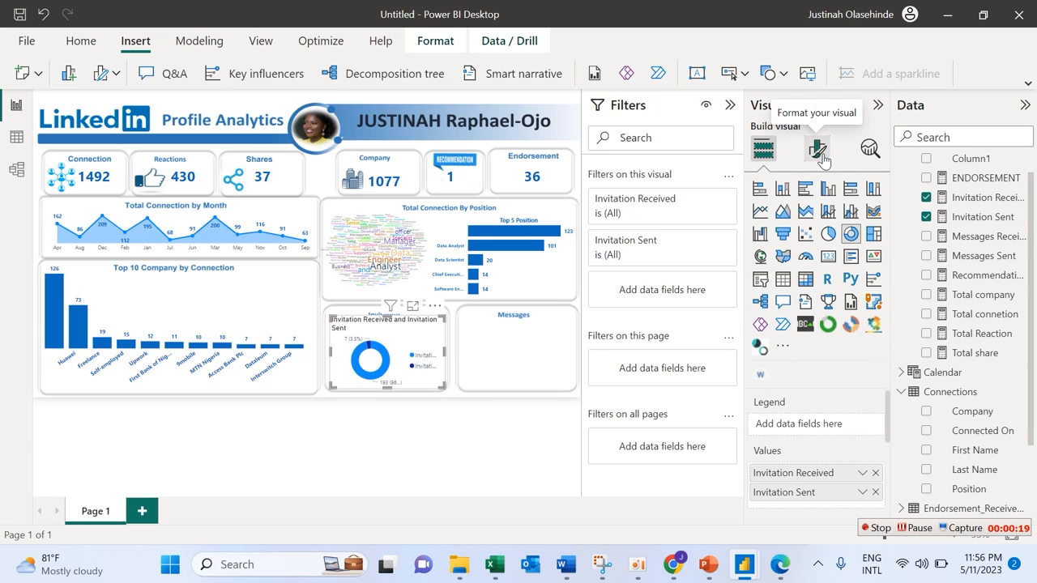
Bring up the donut chart's formatting options and collapse the report filters to enlarge the canvas.
left_click(818, 149)
left_click(730, 105)
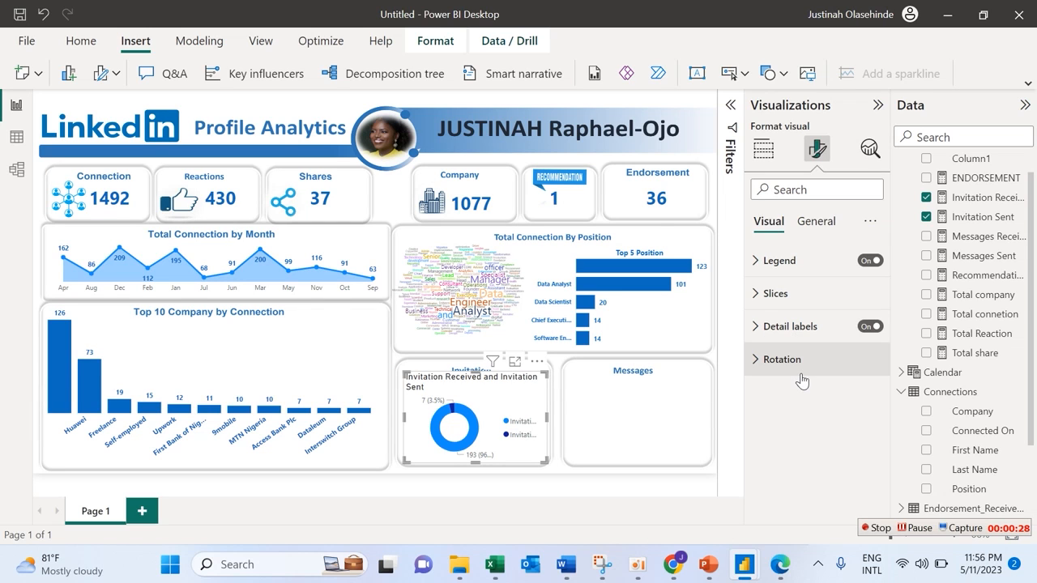
left_click(783, 299)
left_click(784, 304)
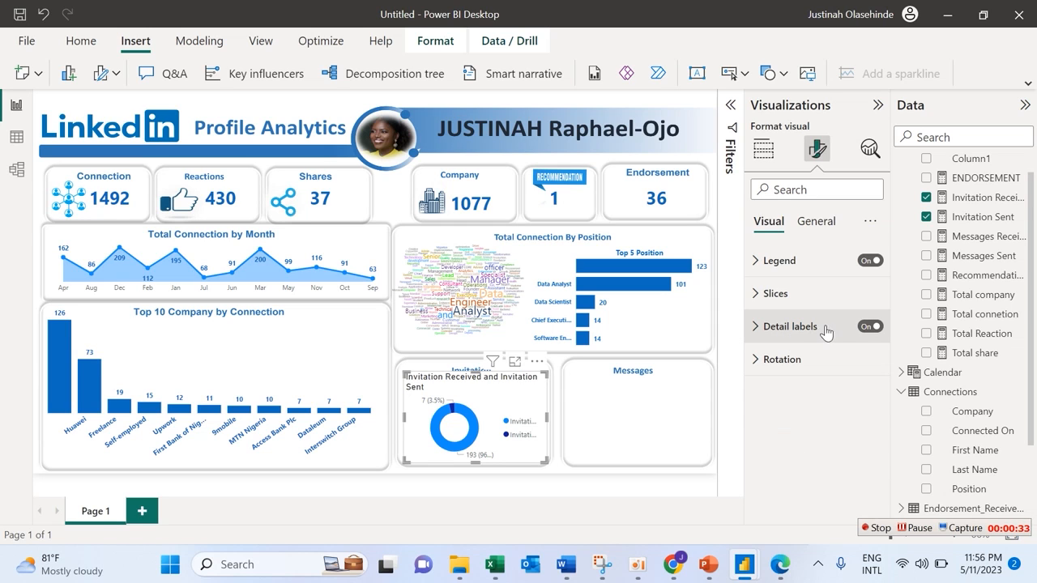
Make the donut chart's detail label values bold and one font size larger, and try the most recent blue as their color.
left_click(776, 330)
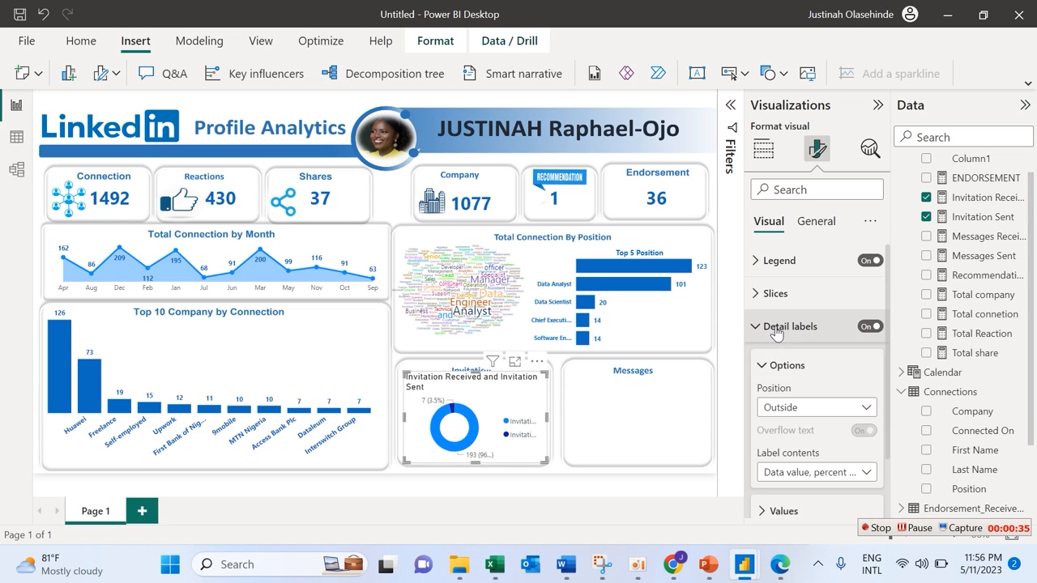
scroll(889, 350, "down", 2)
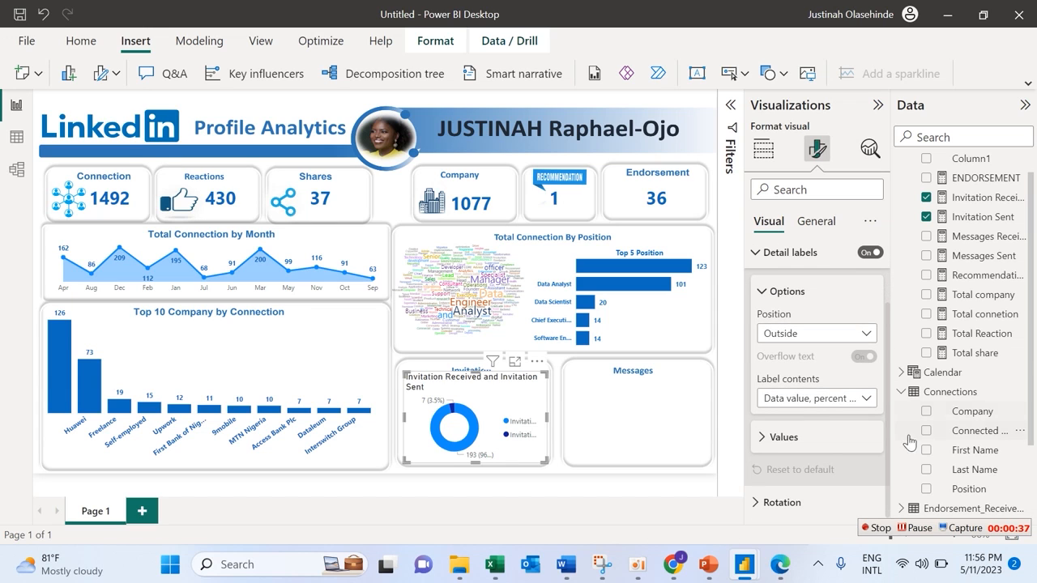
left_click(773, 436)
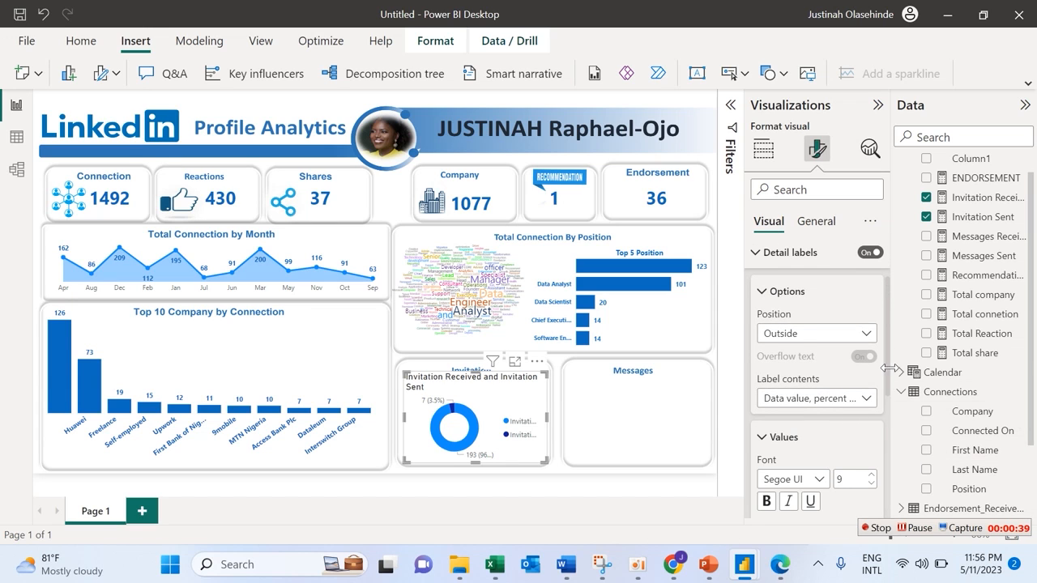
scroll(894, 364, "down", 4)
left_click(767, 341)
left_click(786, 388)
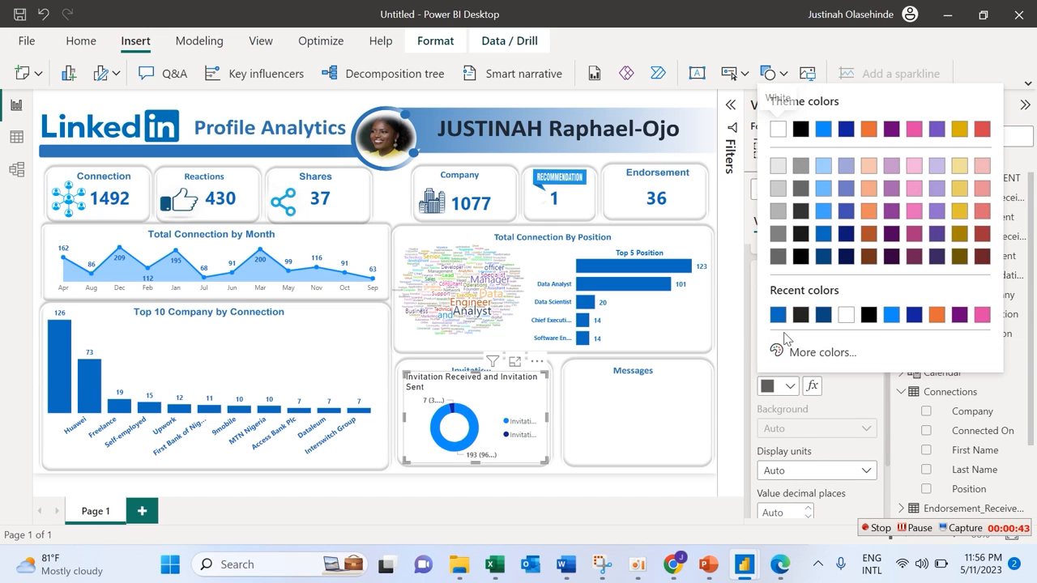
left_click(775, 316)
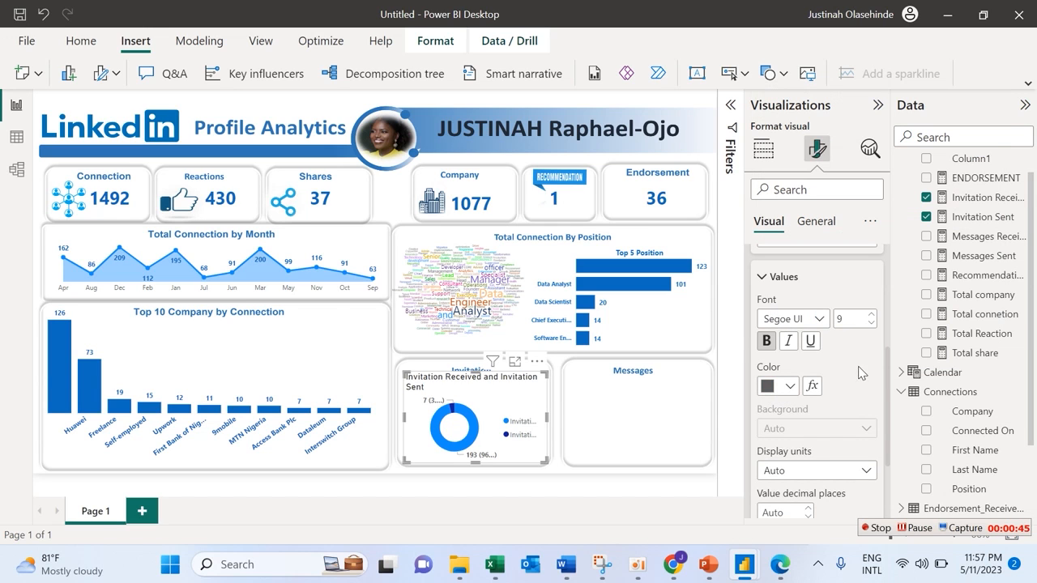
left_click(870, 315)
left_click(762, 278)
left_click(760, 254)
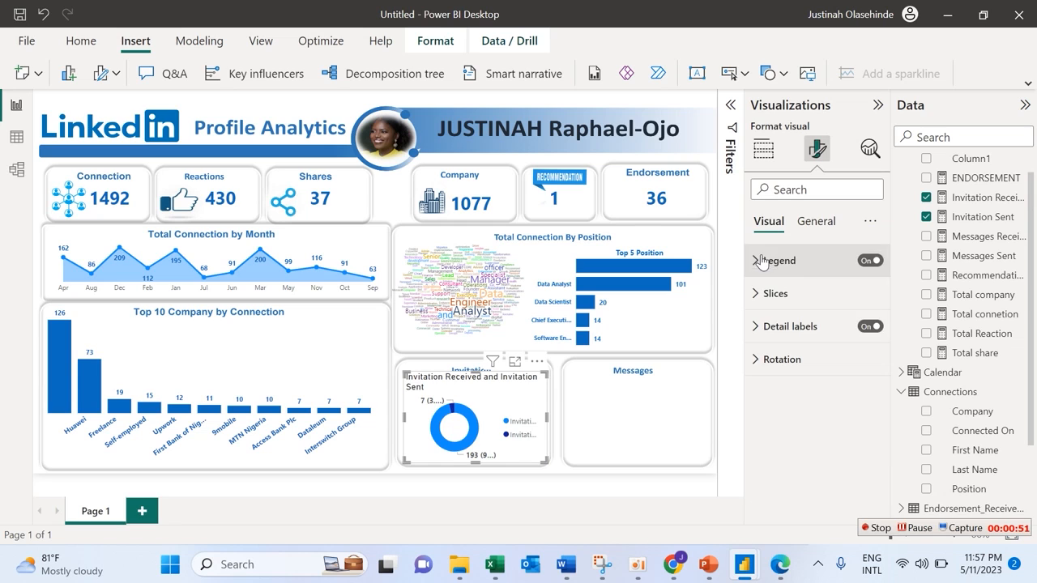
Turn off the donut chart's background and title, and enlarge it to fill the Invitation card.
left_click(807, 235)
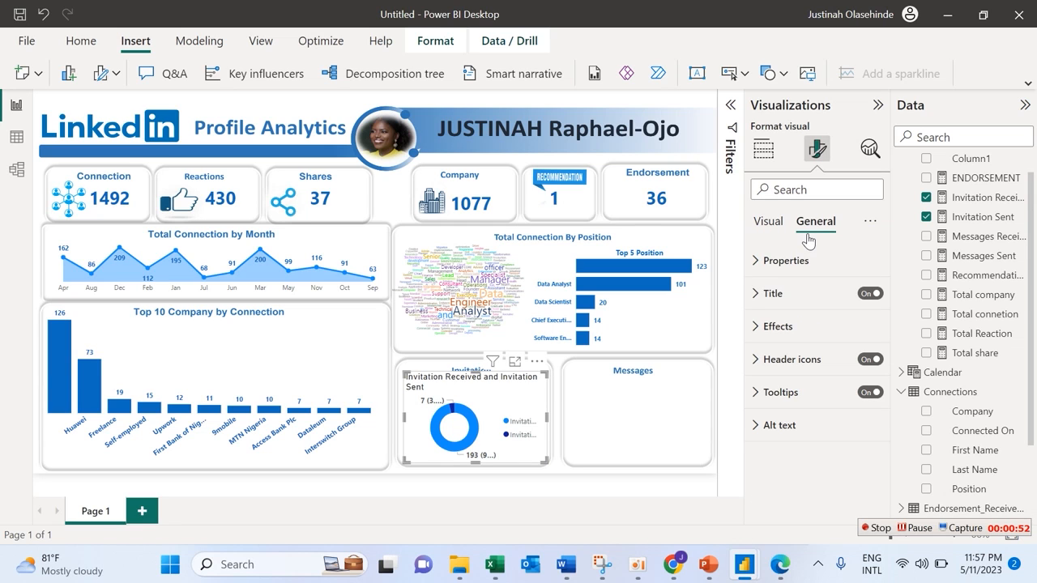
left_click(798, 328)
left_click(864, 366)
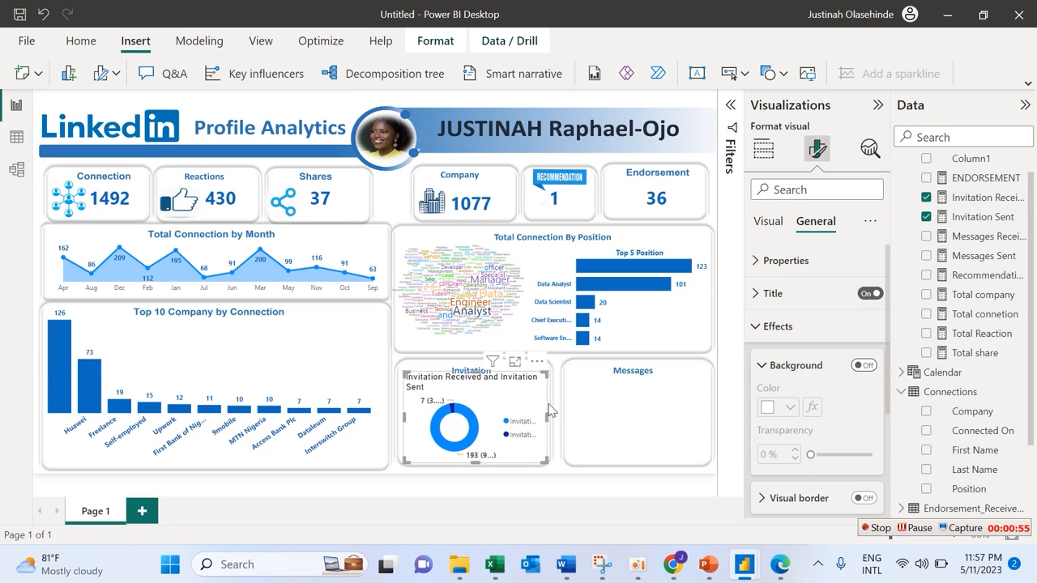
left_click_drag(544, 459, 555, 460)
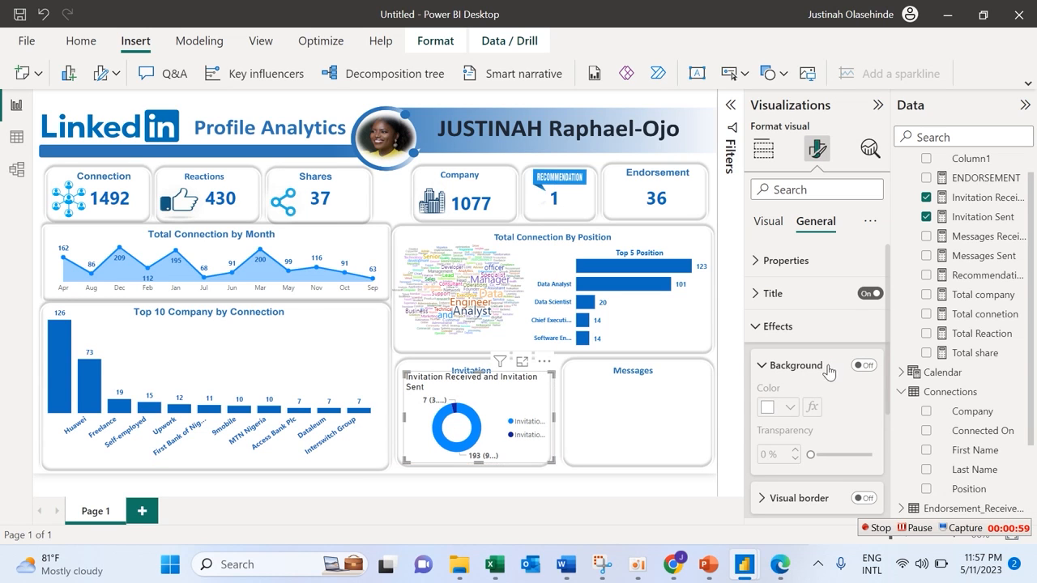
left_click(762, 365)
left_click(875, 294)
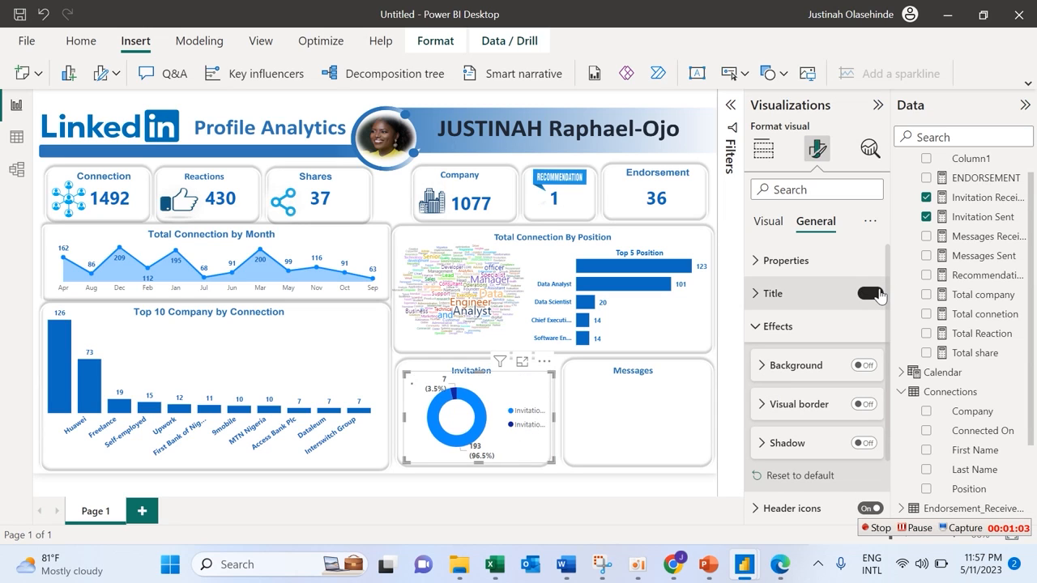
left_click_drag(550, 374, 550, 365)
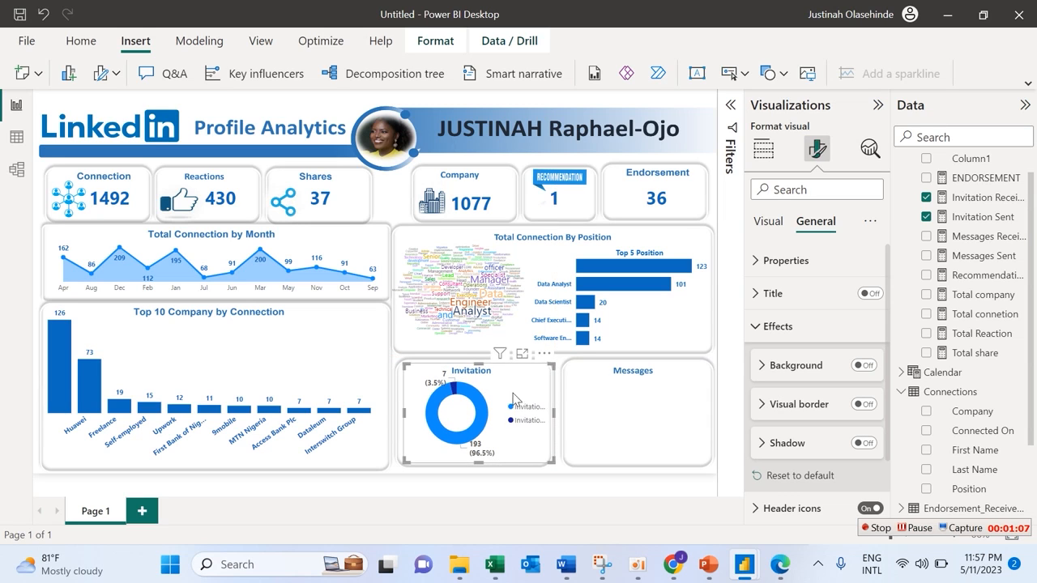
Rotate the donut chart's slices to 52°.
left_click(514, 420)
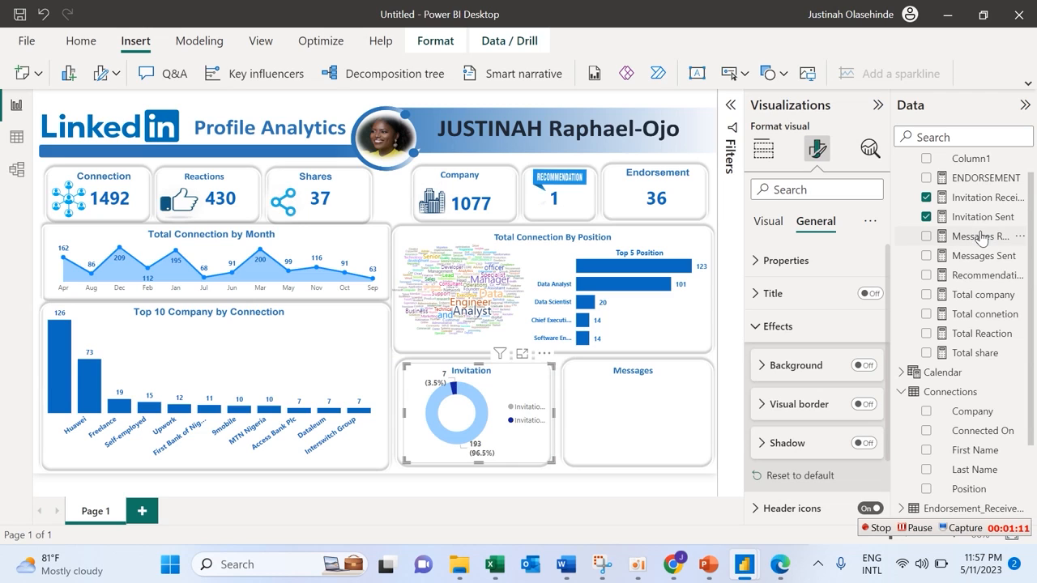
left_click(773, 326)
left_click(767, 223)
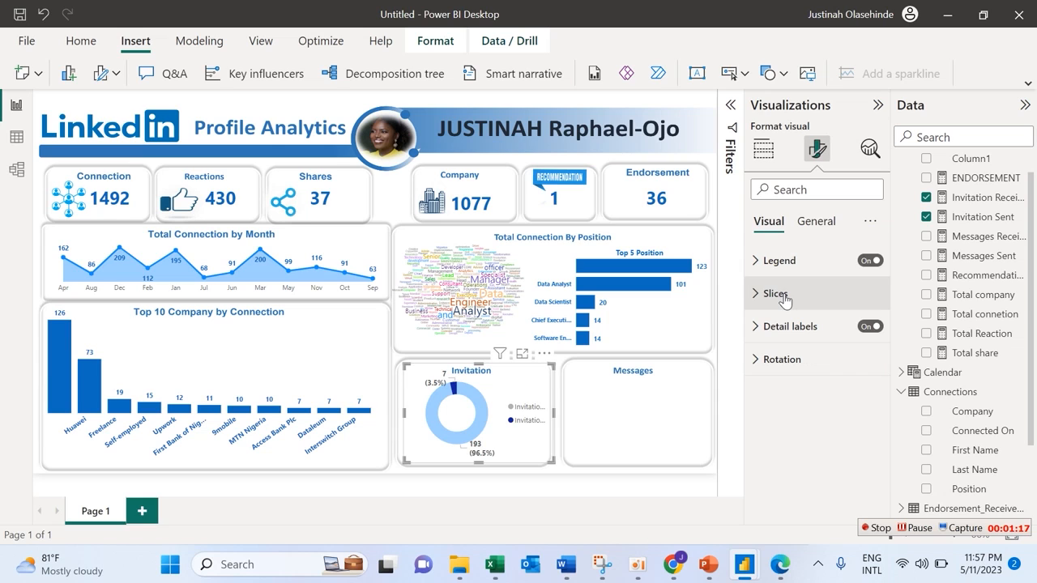
left_click(785, 361)
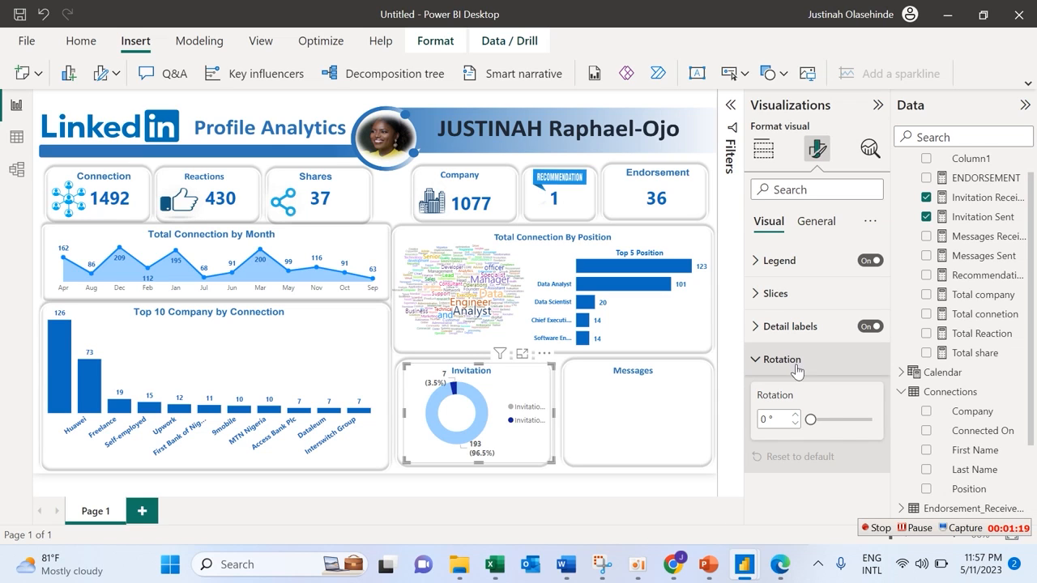
left_click_drag(808, 419, 817, 418)
mouse_move(826, 420)
left_mouse_down()
mouse_move(857, 420)
mouse_move(818, 421)
left_mouse_up()
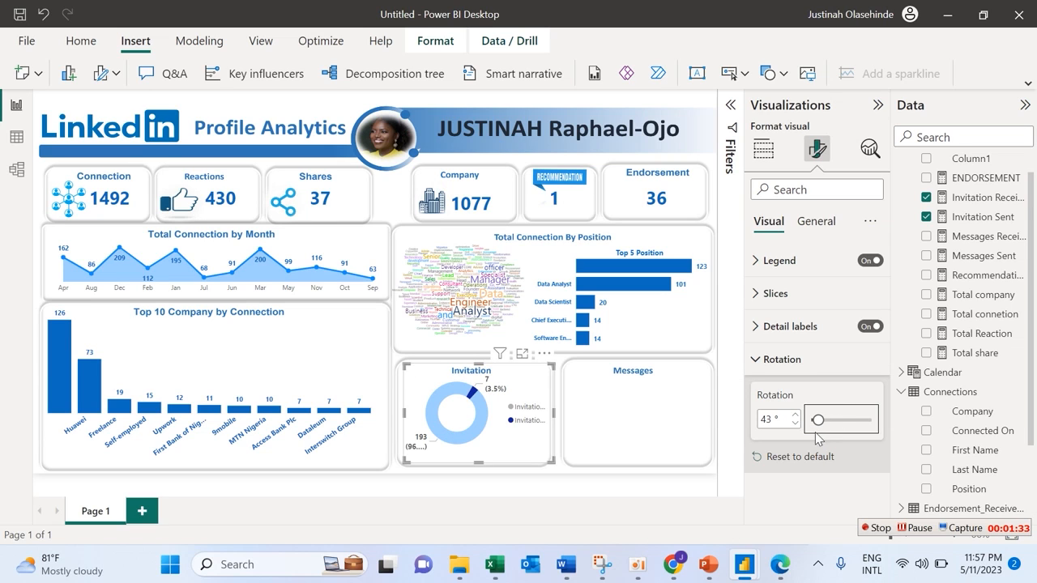
left_click(794, 417)
left_click(794, 416)
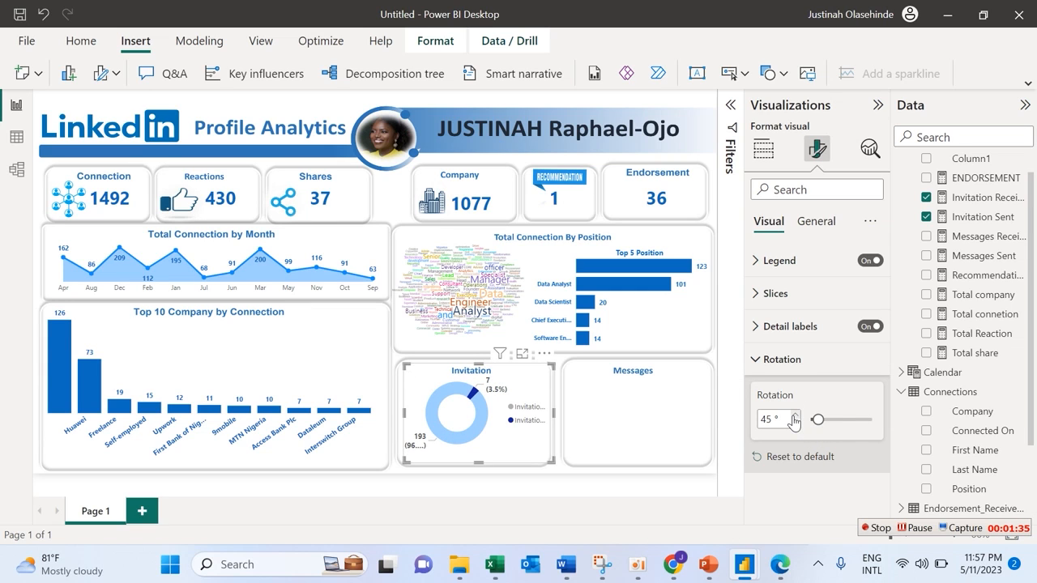
left_click(794, 417)
left_click(793, 417)
left_click(794, 416)
left_click(794, 416)
left_click(794, 417)
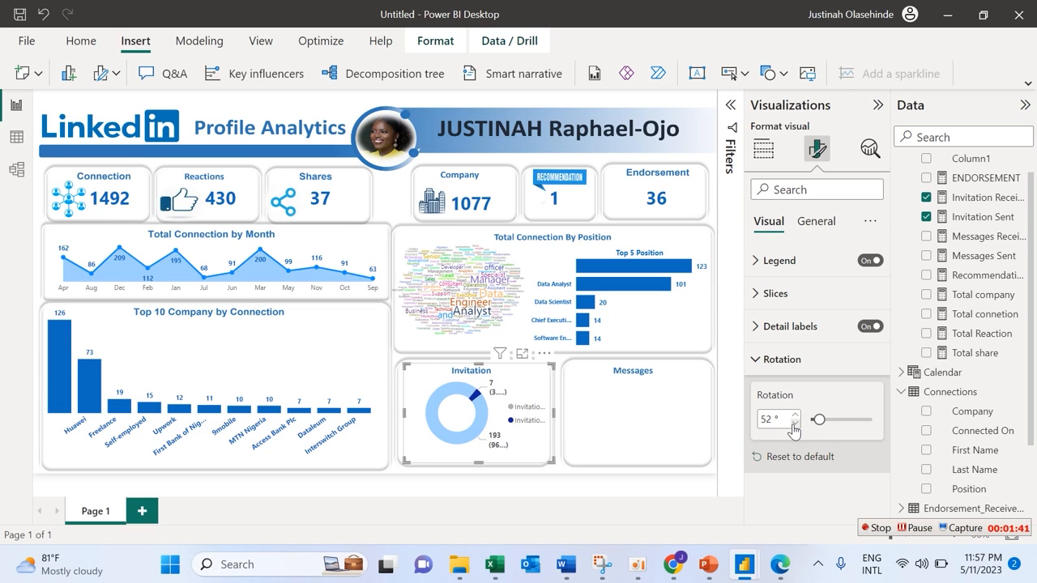
Set the Invitation donut chart's slice rotation to 48°.
left_click(794, 427)
left_click(794, 416)
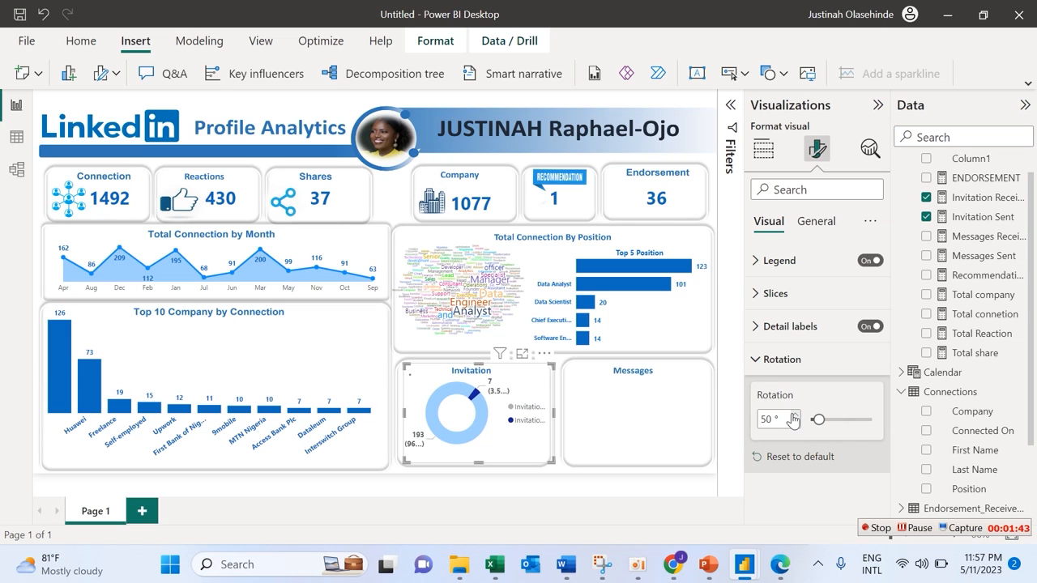
left_click(794, 416)
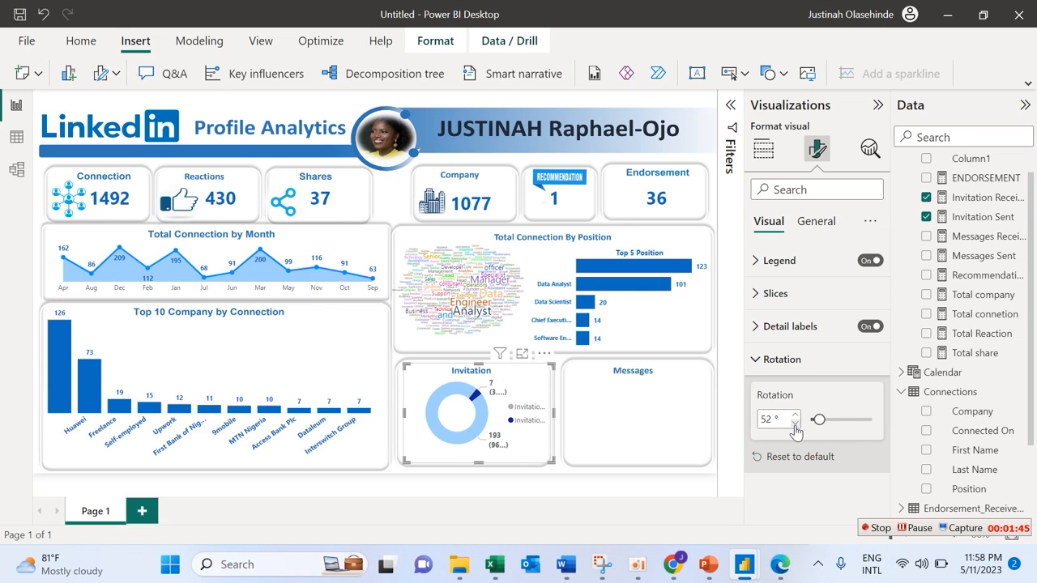
left_click(794, 424)
left_click(794, 424)
left_click(794, 424)
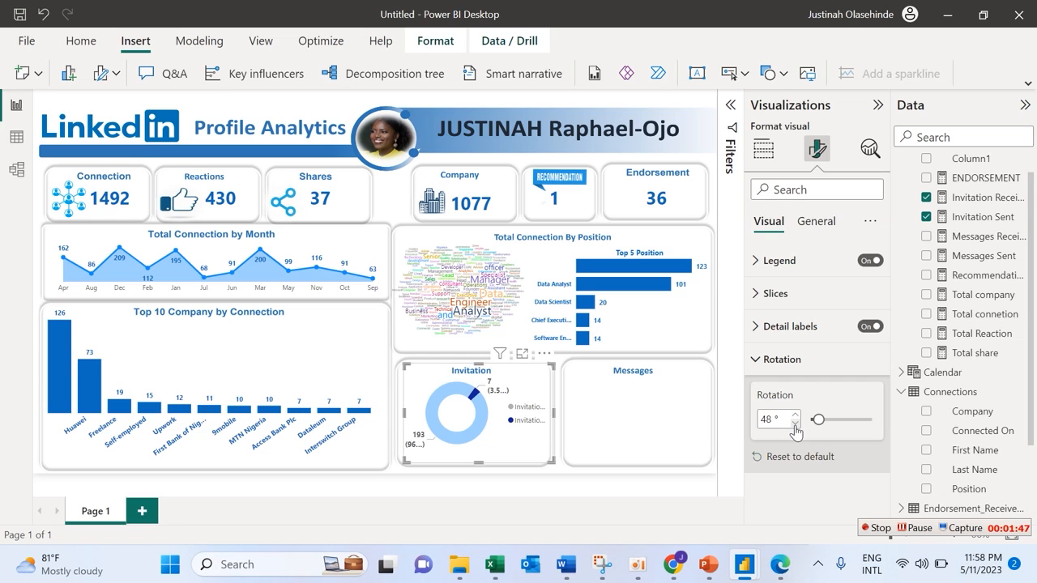
left_click(522, 458)
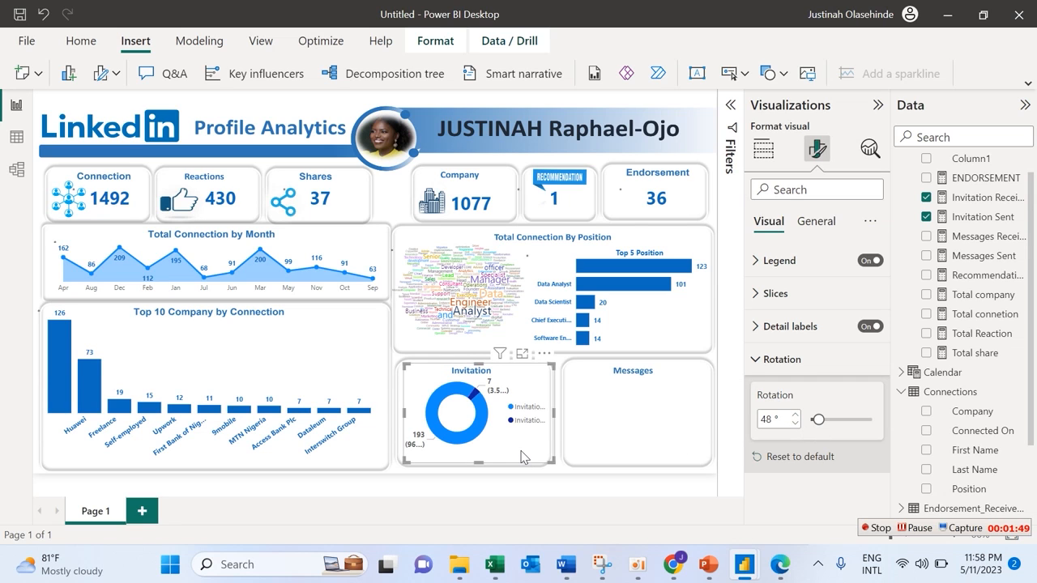
left_click(526, 420)
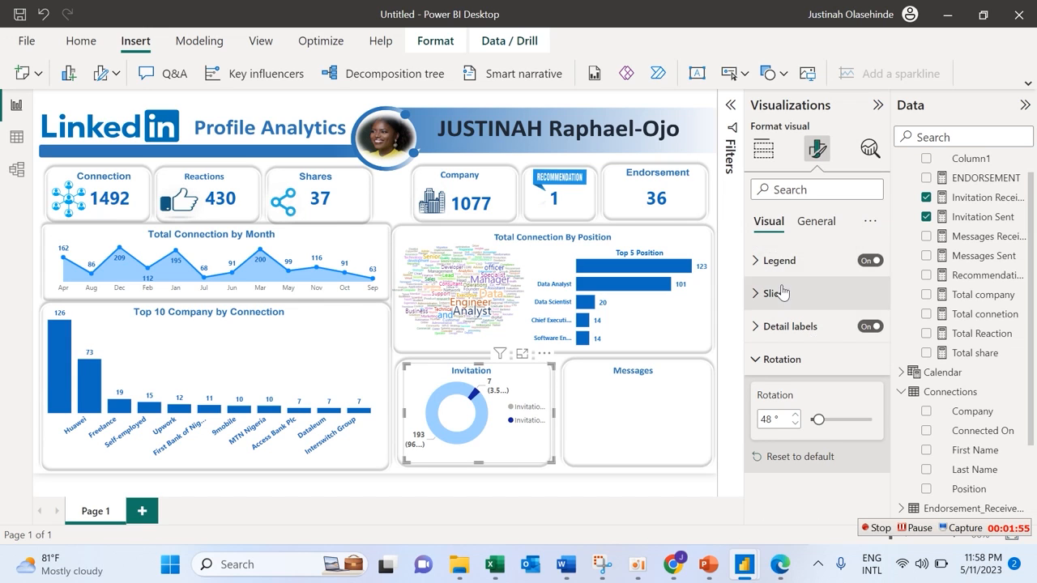
Turn off the Invitation donut chart's legend title and make the legend text smaller, bold and blue.
left_click(779, 261)
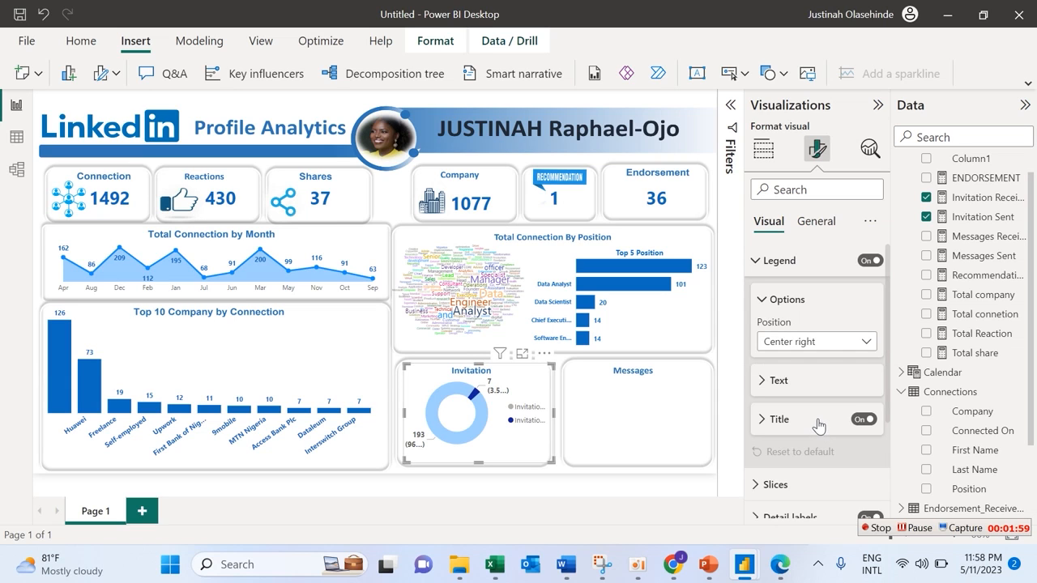
left_click(860, 420)
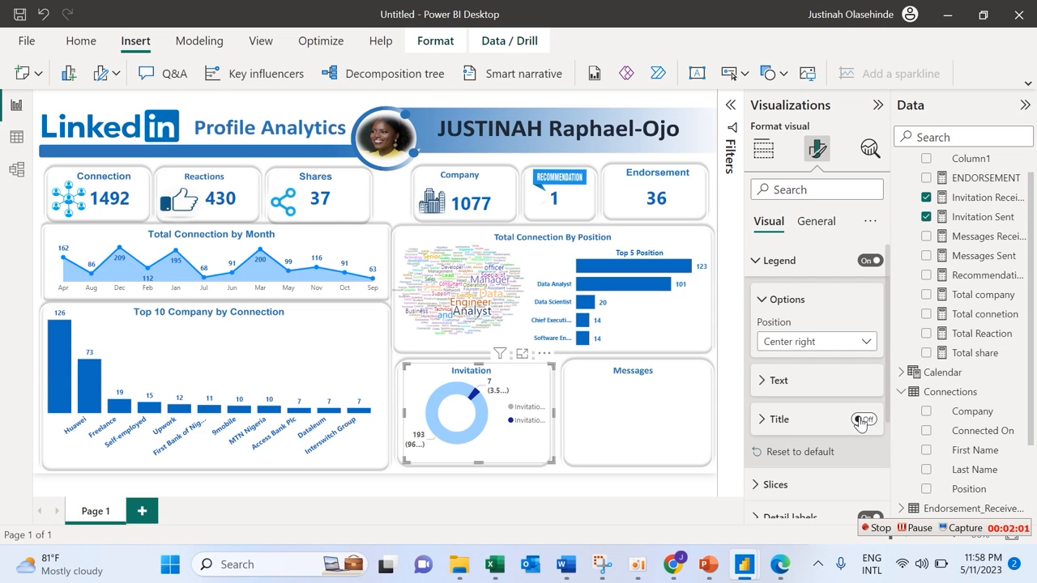
left_click(826, 385)
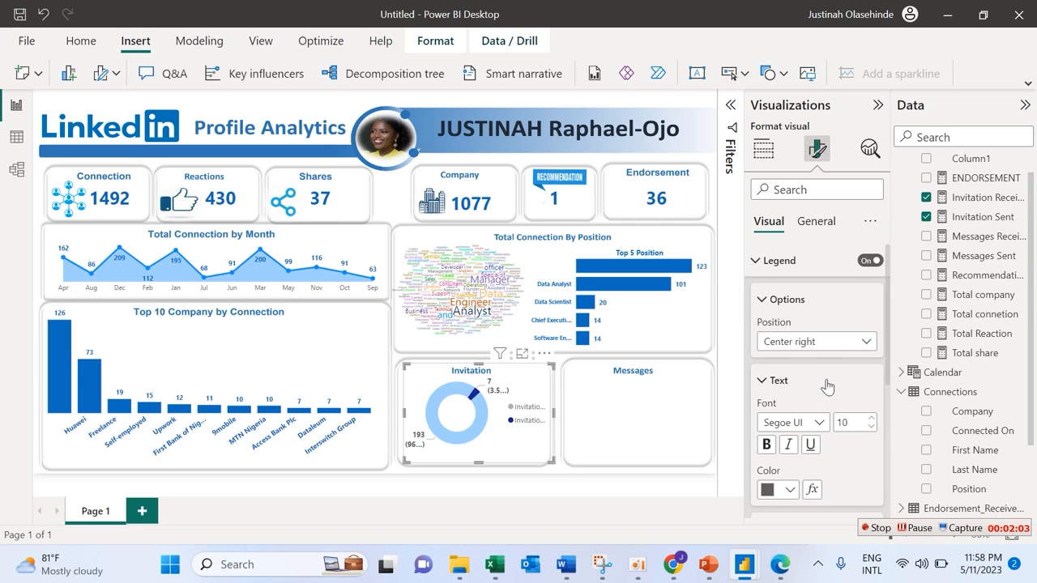
left_click(871, 427)
left_click(766, 445)
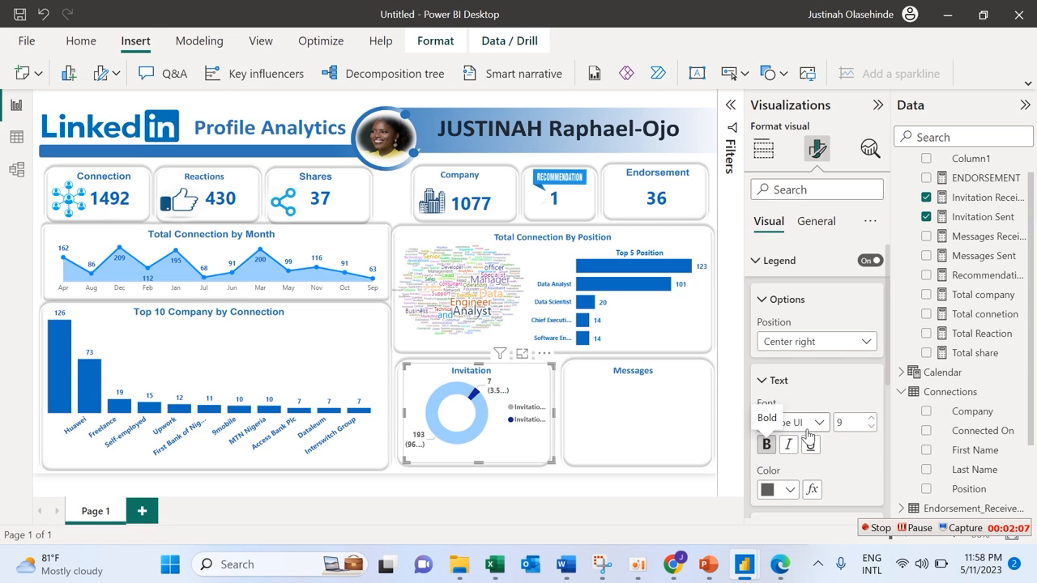
left_click(790, 493)
left_click(778, 419)
left_click(870, 431)
Widen the Invitation donut chart slightly to the left edge of its card.
left_click(391, 419)
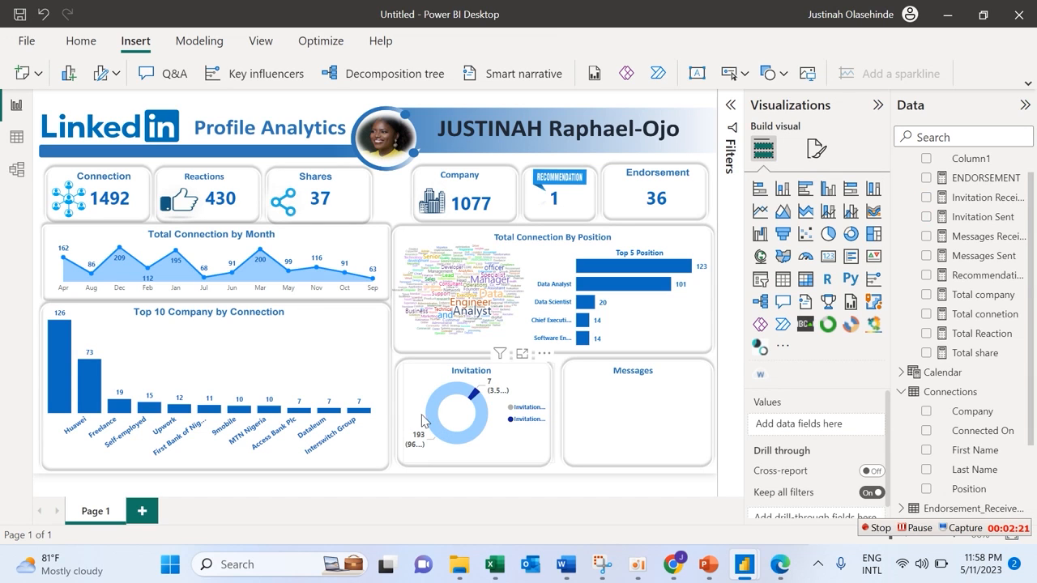
left_click(404, 414)
left_click_drag(392, 411, 383, 412)
left_click(514, 421)
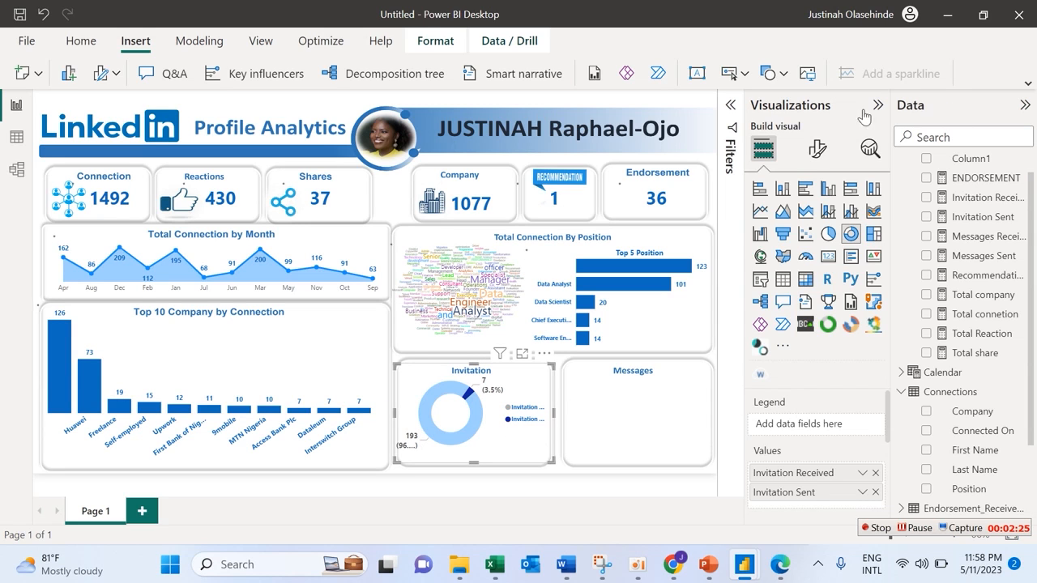
Place the Invitation donut chart's legend at Bottom center.
left_click(823, 159)
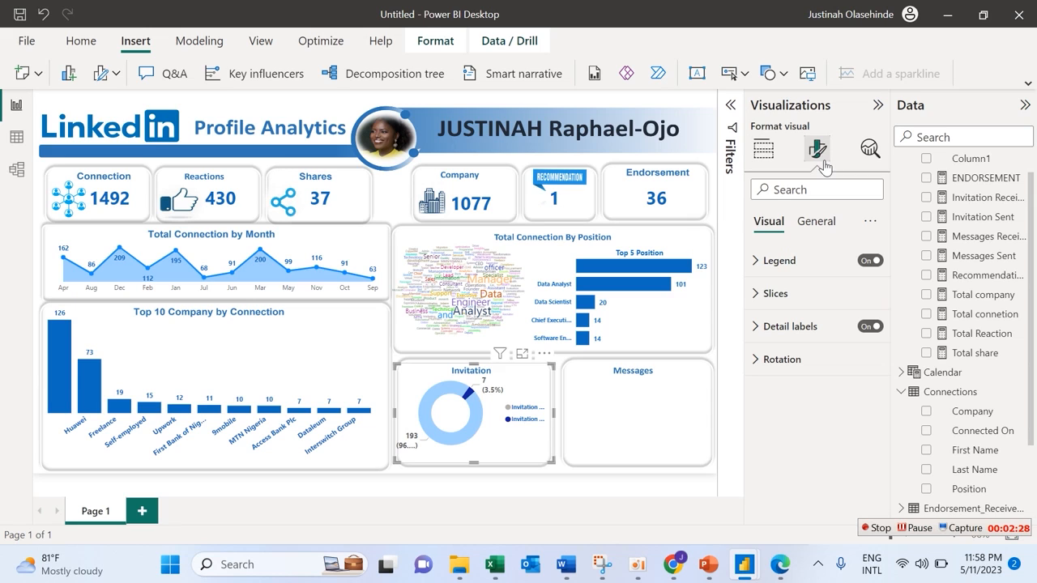
left_click(801, 267)
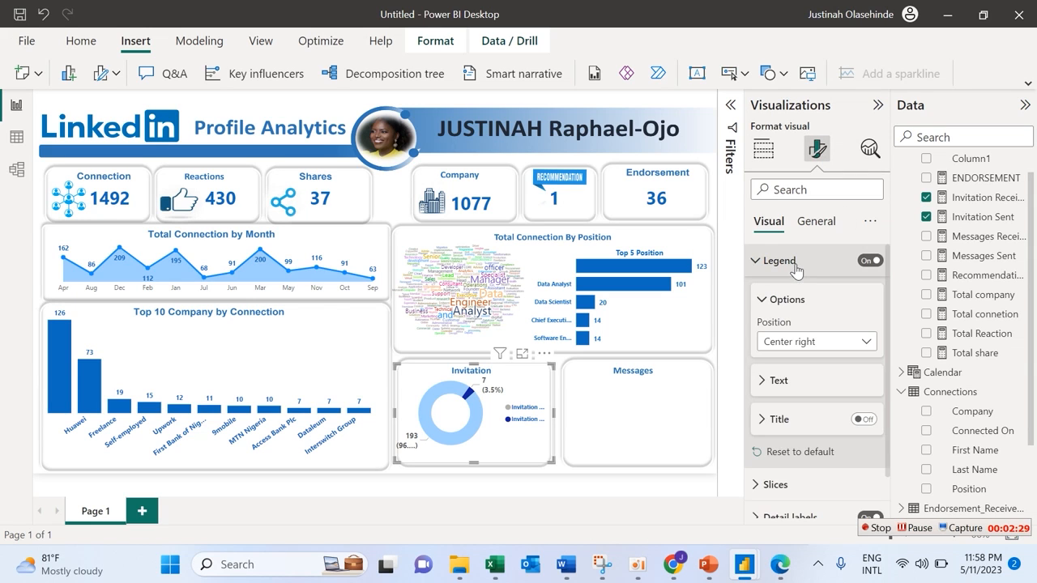
left_click(834, 348)
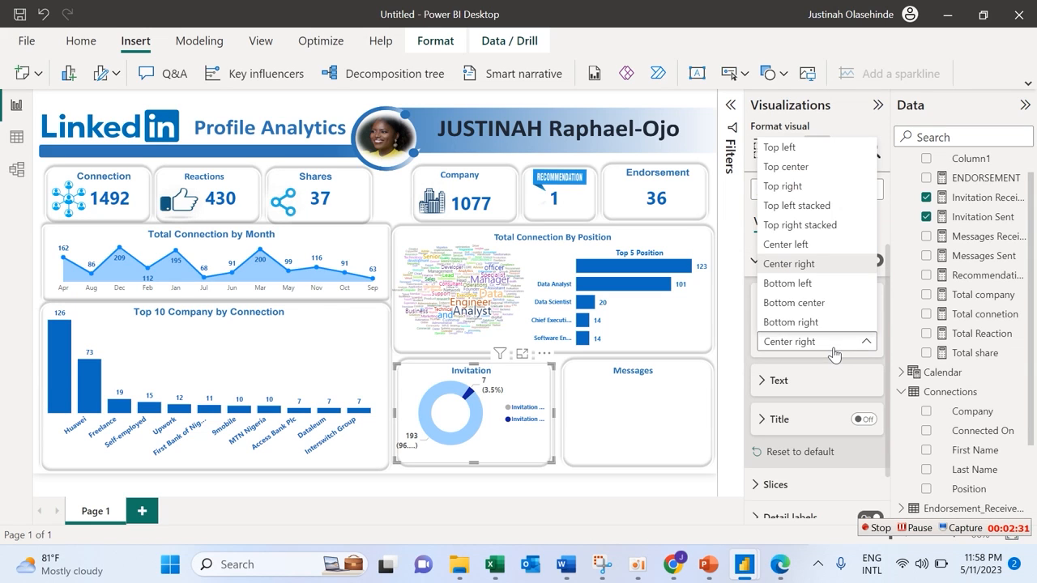
left_click(800, 305)
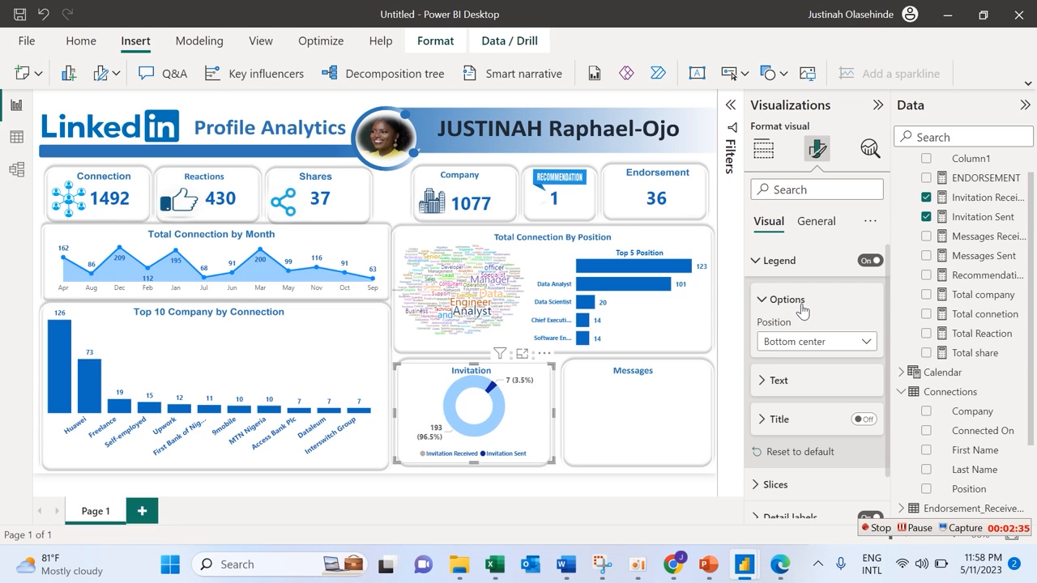
left_click(525, 479)
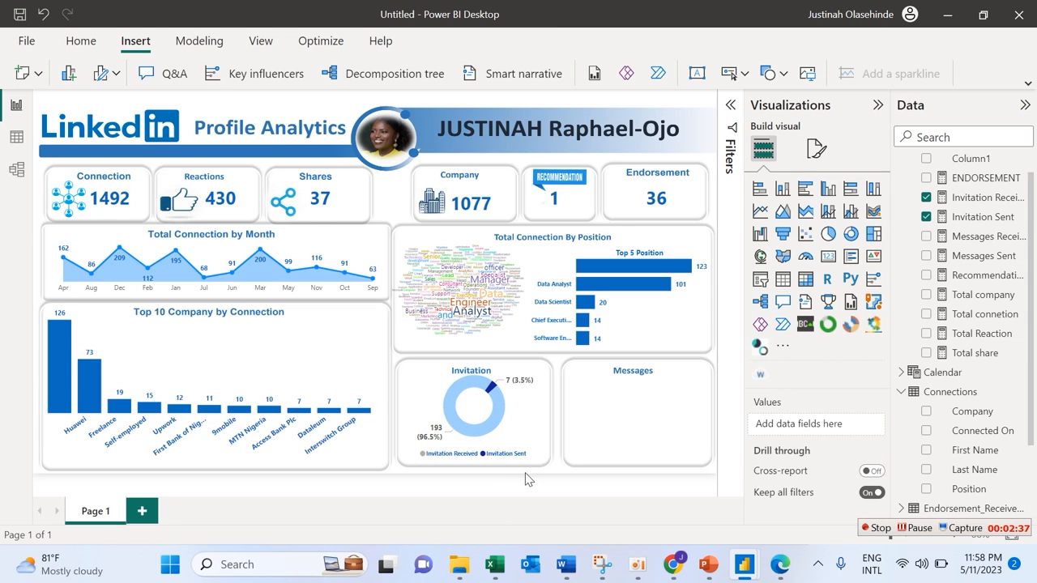
Duplicate the Invitation donut chart and place the copy over the Messages card.
left_click(545, 438)
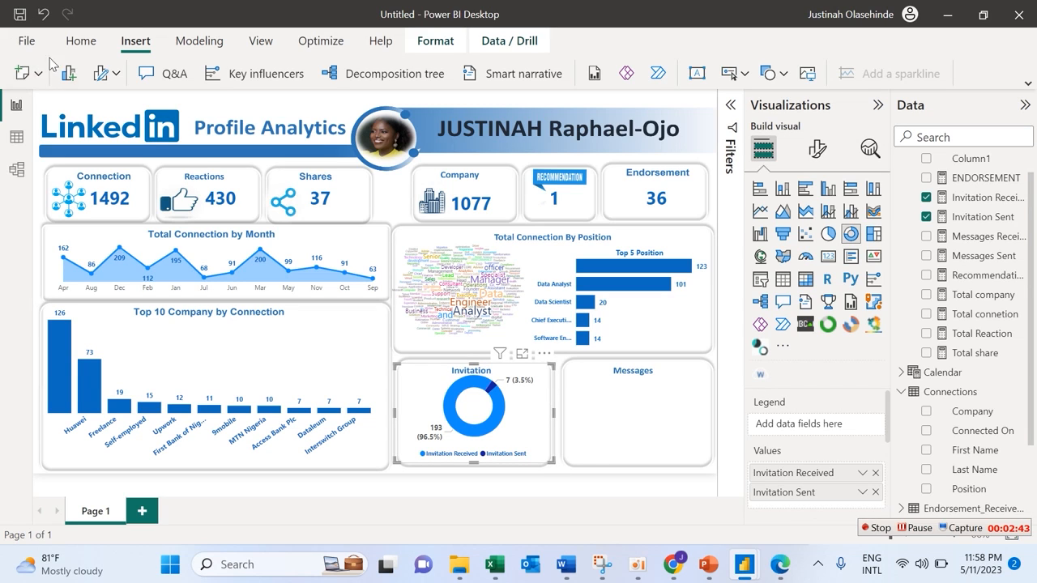
left_click(74, 47)
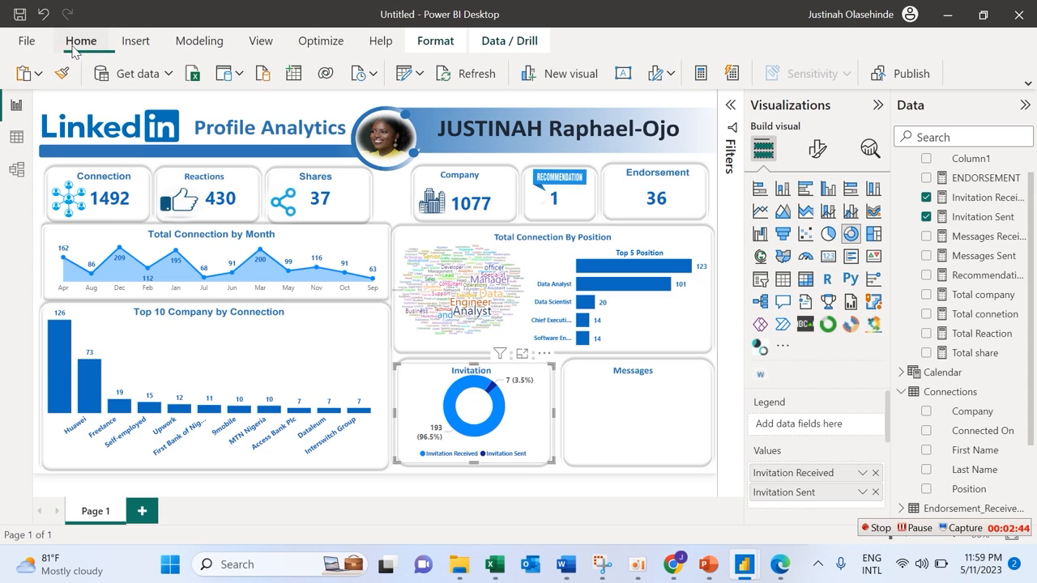
left_click(36, 74)
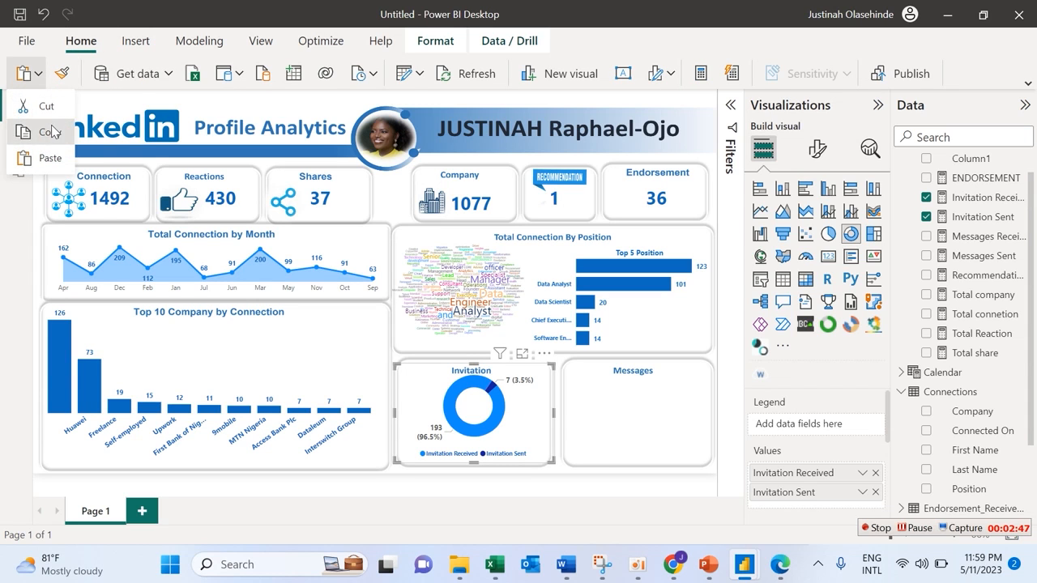
left_click(51, 132)
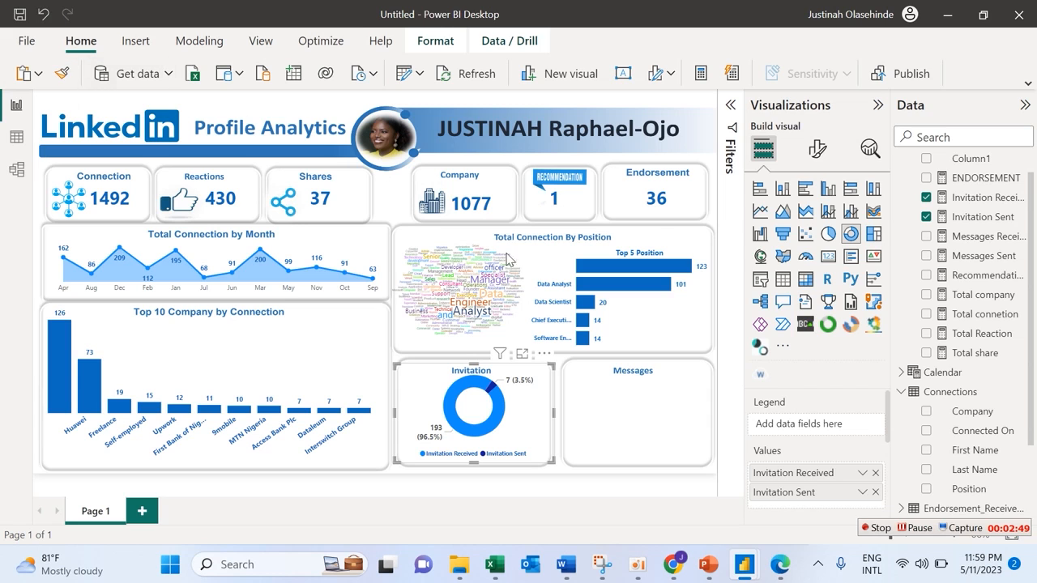
left_click(617, 415)
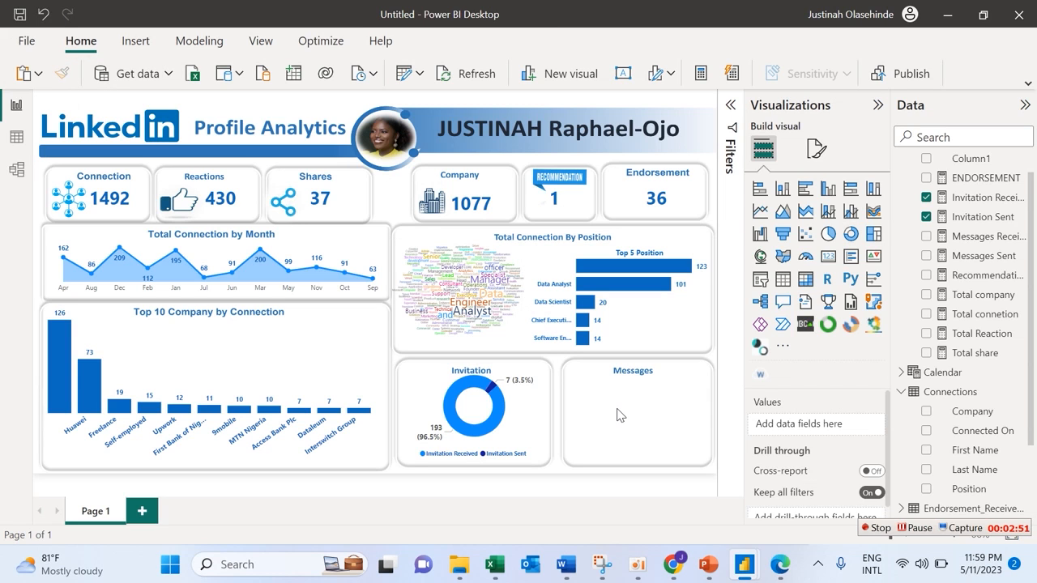
key("ctrl+v")
left_click_drag(547, 382, 700, 376)
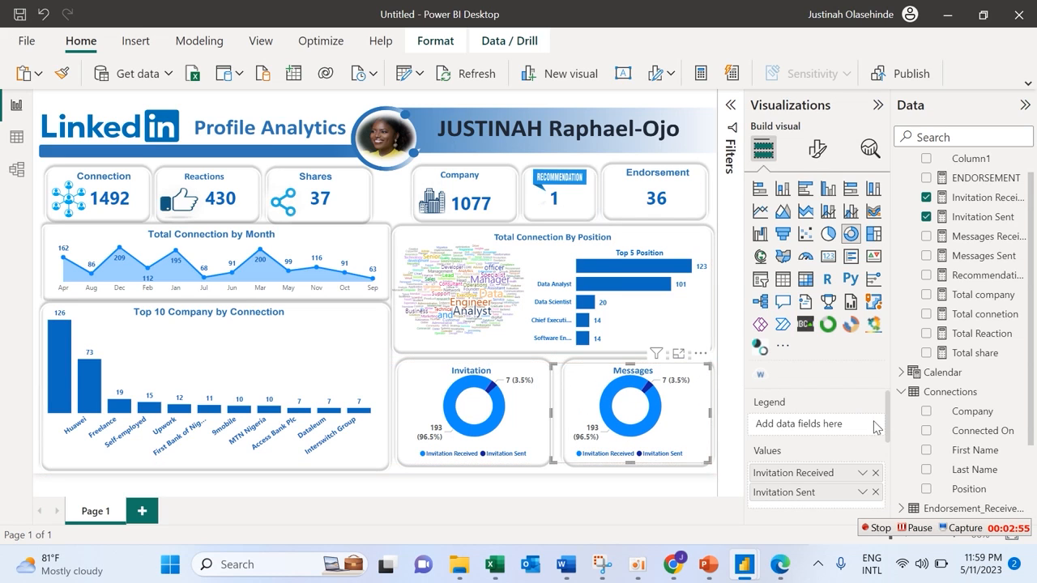
Replace the copied donut chart's invitation values with Messages Received and Messages Sent.
left_click(934, 236)
left_click(926, 256)
left_click(874, 473)
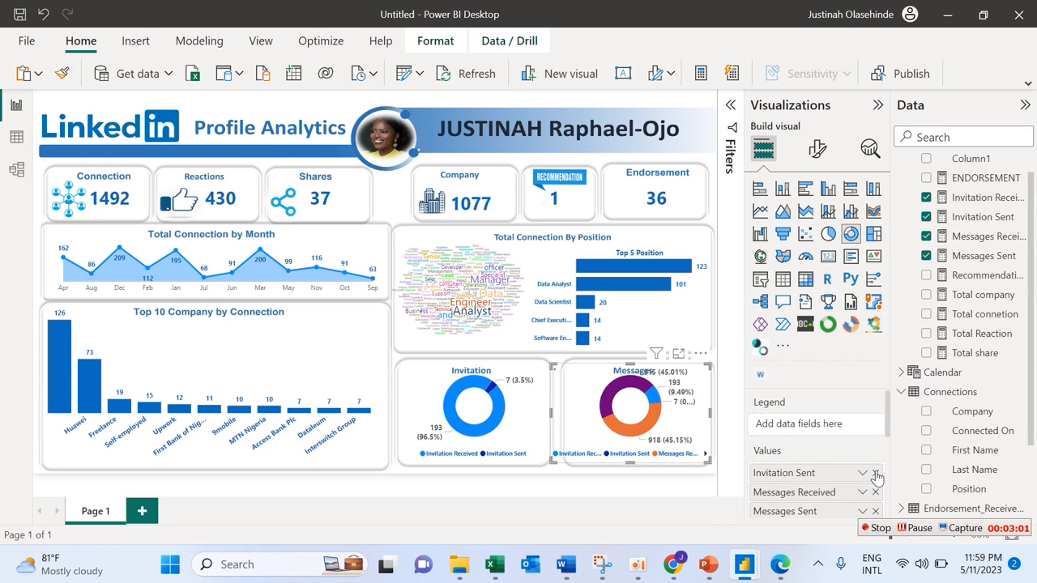
left_click(875, 474)
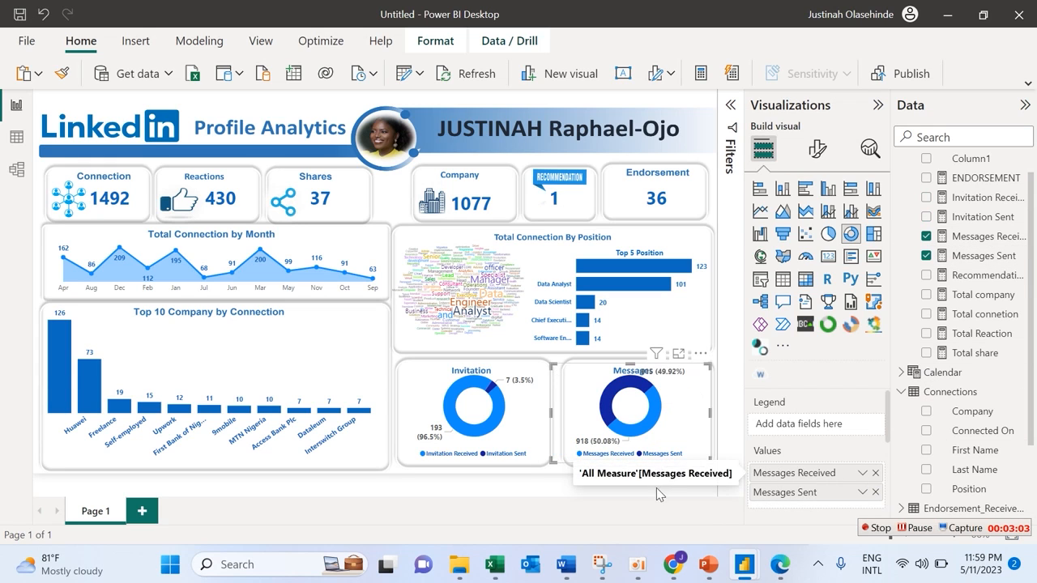
Rotate the Messages donut chart's slices to 180° and clear the slice highlighting.
left_click(658, 412)
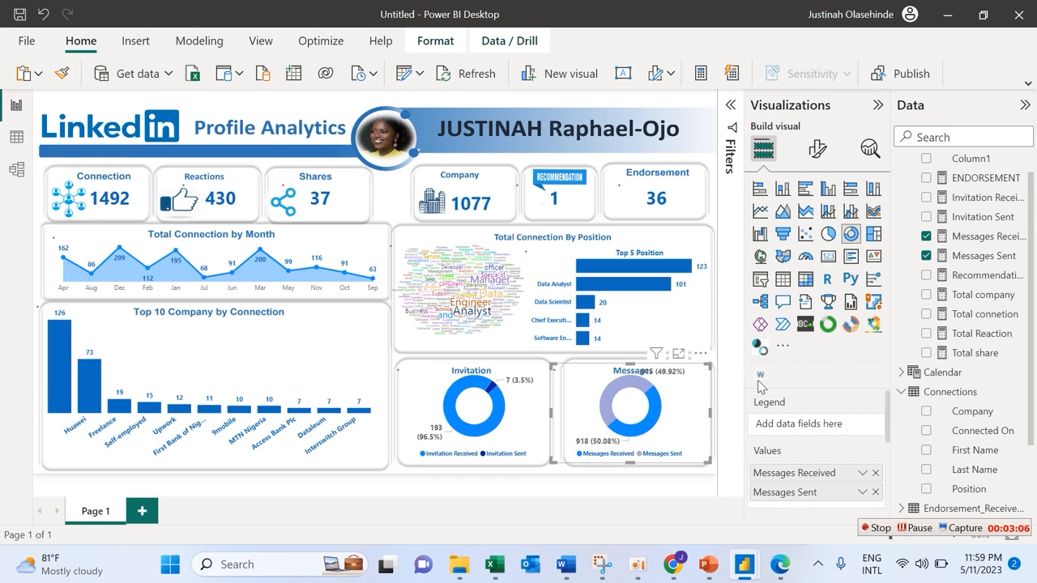
left_click(820, 153)
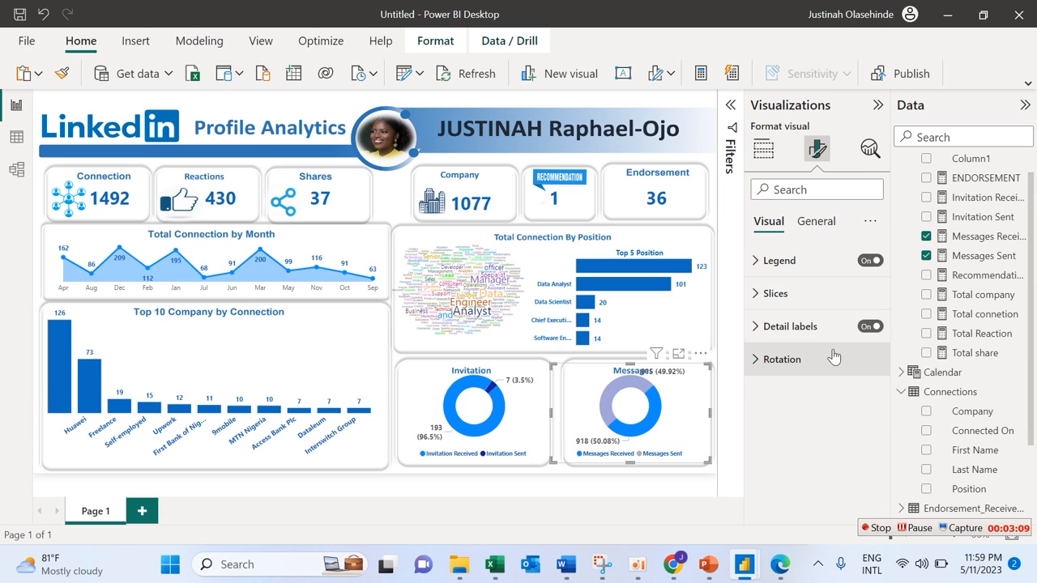
left_click(794, 359)
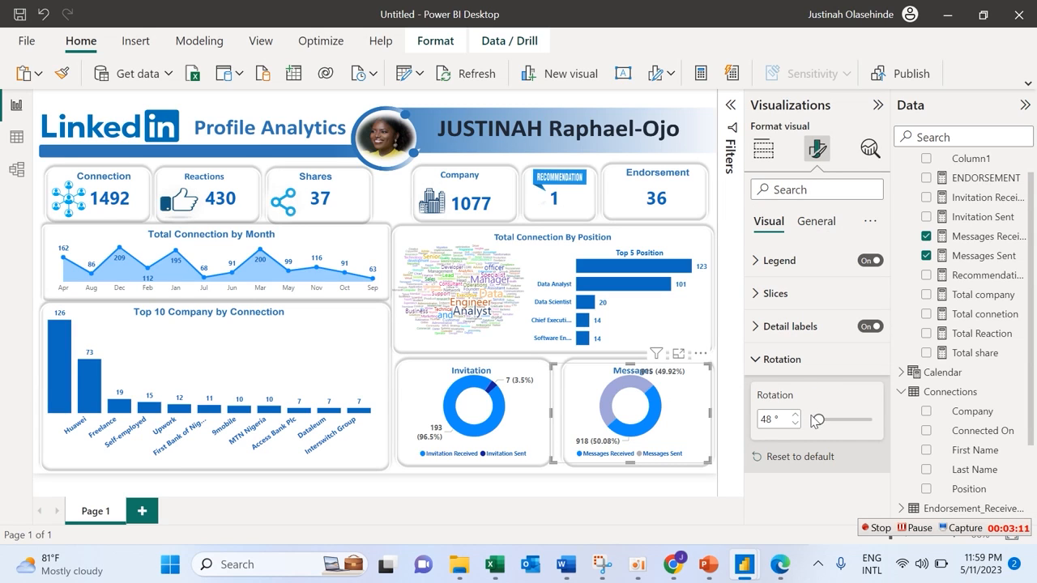
mouse_move(816, 419)
left_mouse_down()
mouse_move(846, 419)
mouse_move(837, 420)
left_mouse_up()
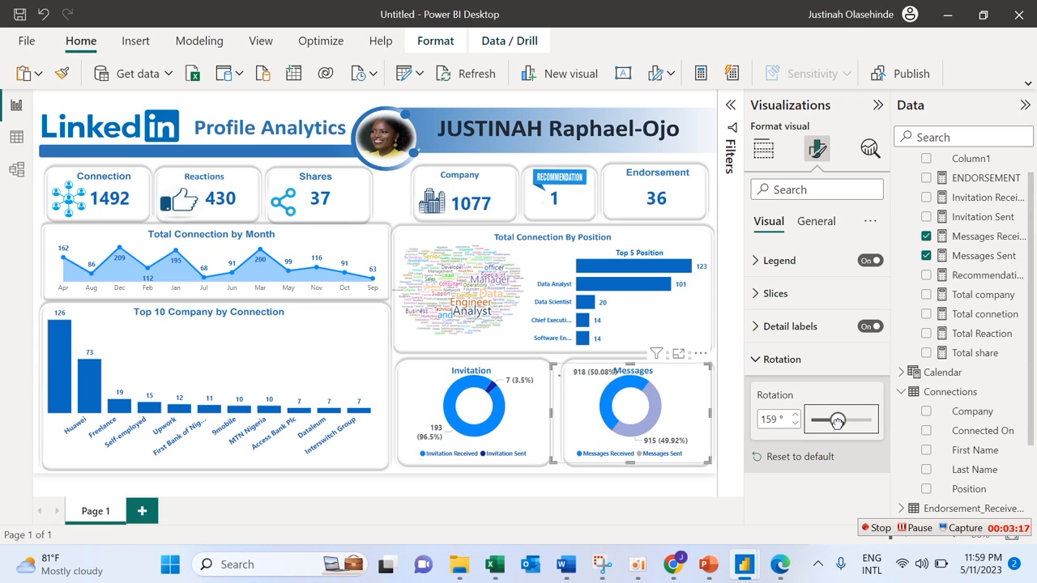
left_click(795, 415)
left_click(795, 415)
left_click(795, 415)
left_click(795, 415)
left_click(796, 414)
left_click(795, 415)
left_click(796, 415)
left_click(796, 415)
left_click(797, 415)
left_click(797, 414)
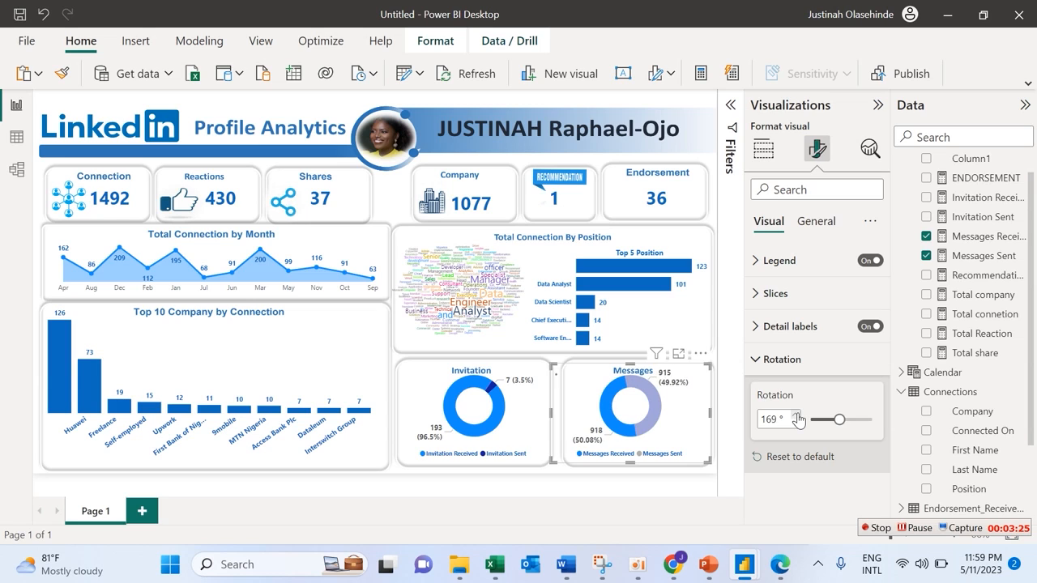
left_click(796, 414)
left_click(796, 415)
left_click(796, 415)
left_click(796, 414)
left_click(797, 415)
left_click(797, 415)
left_click(796, 415)
left_click(796, 414)
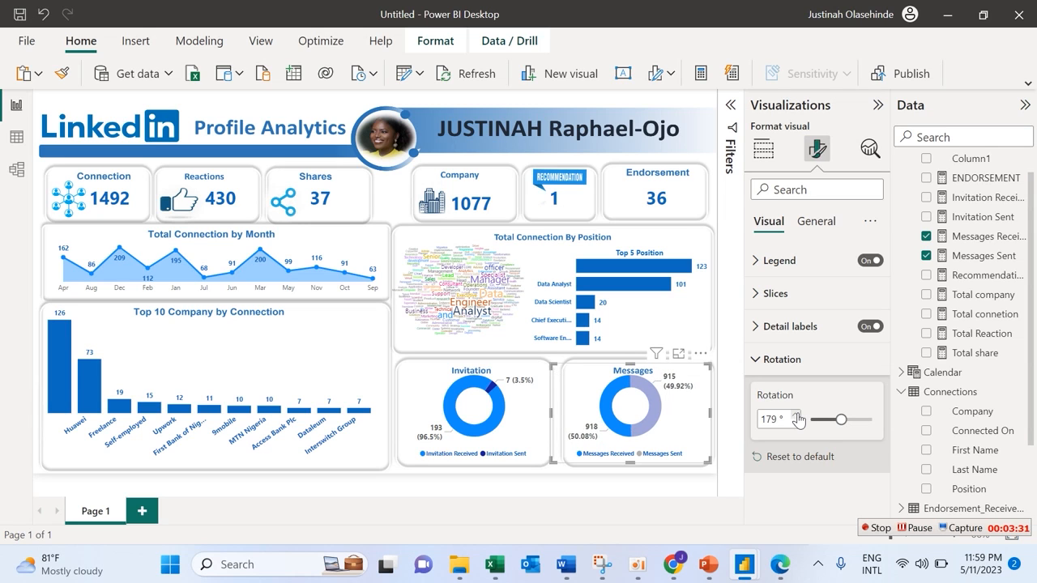
left_click(796, 415)
left_click(796, 415)
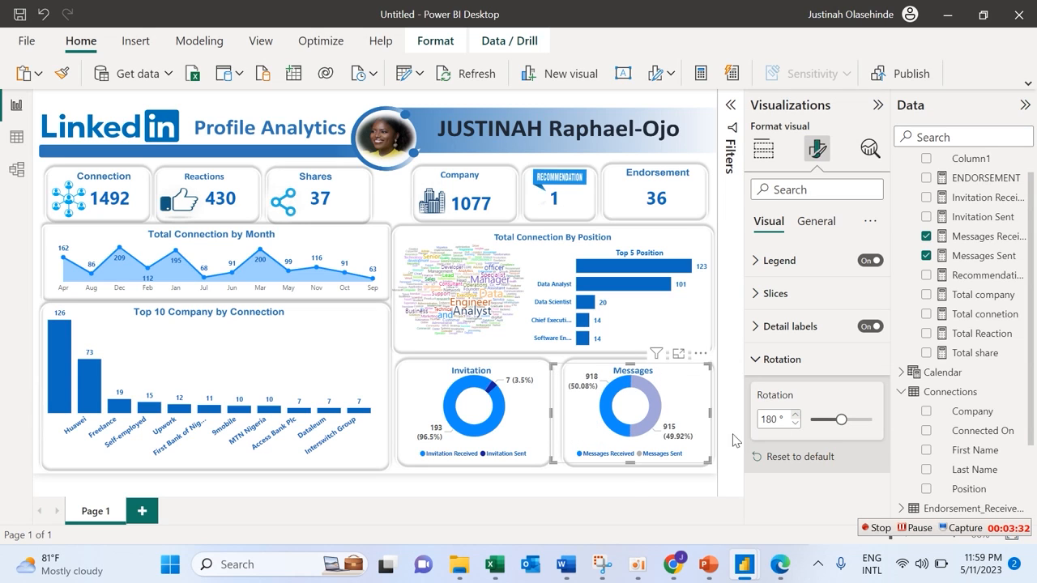
left_click(630, 489)
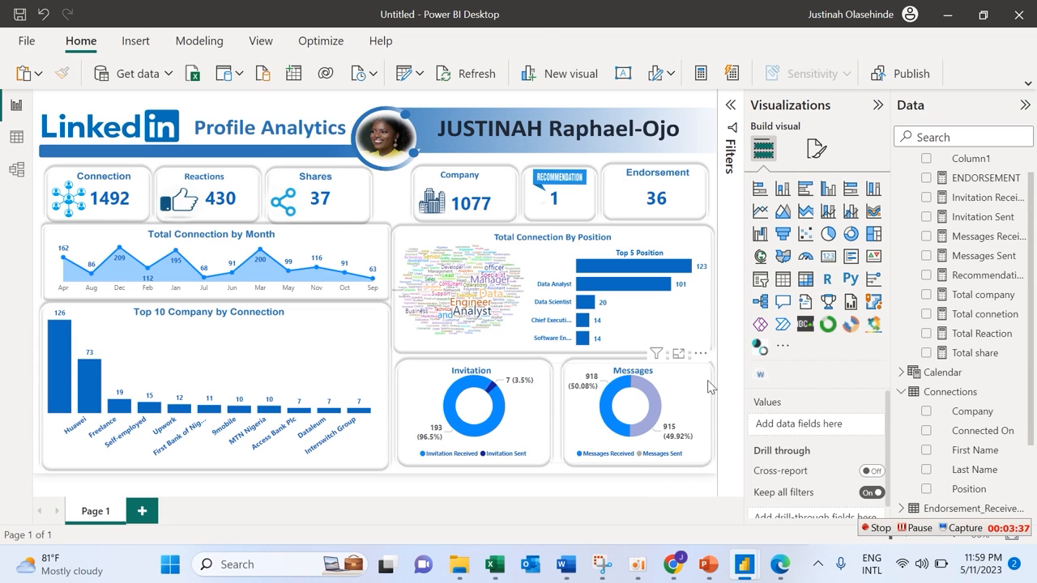
left_click(708, 386)
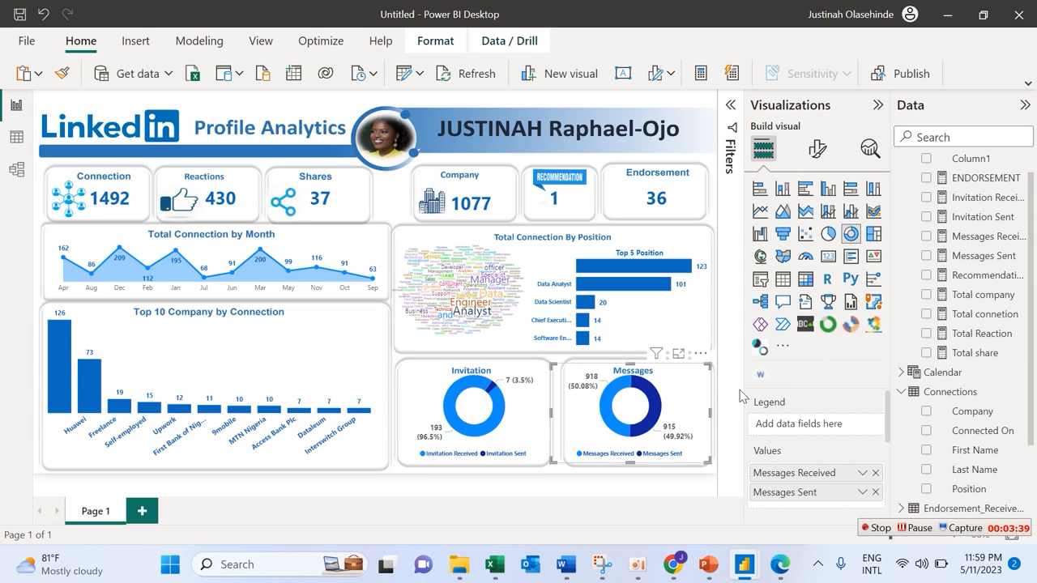
left_click(589, 499)
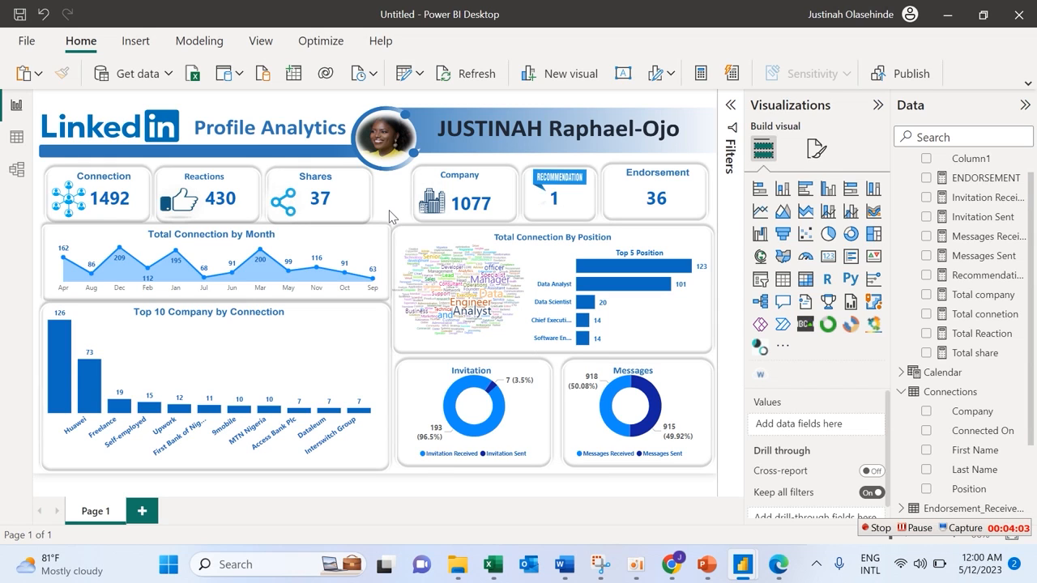
Add a slicer on the Calendar table's Year field and place it between the Shares and Company cards.
left_click(759, 281)
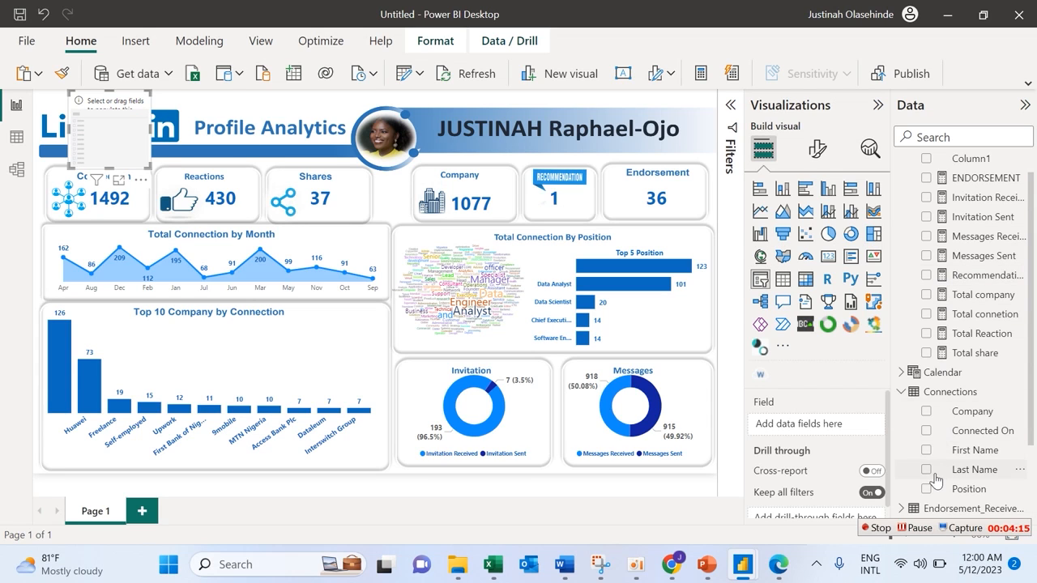
left_click(902, 392)
left_click(901, 372)
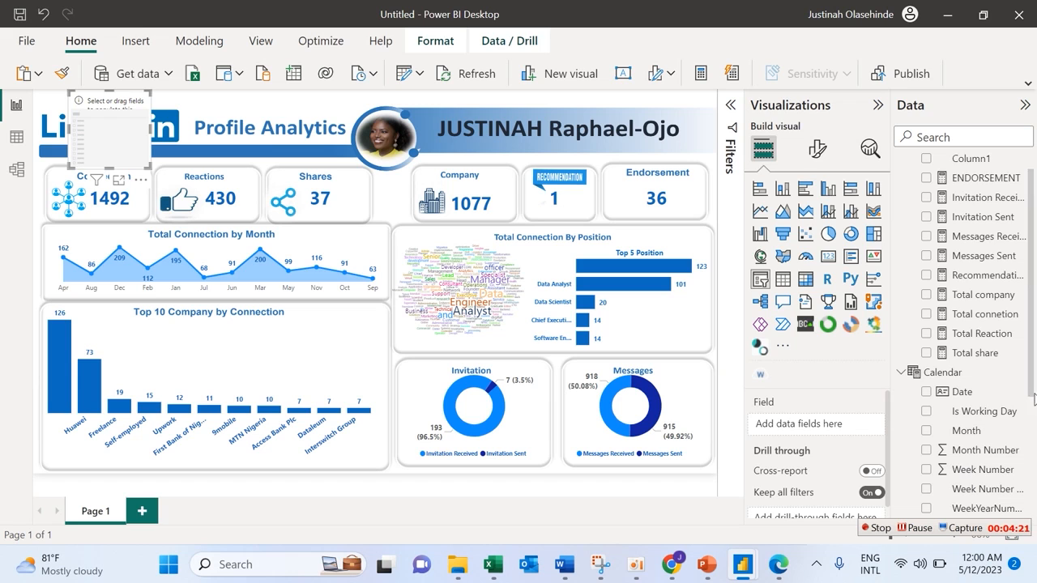
left_click_drag(1033, 397, 1035, 425)
left_click(927, 453)
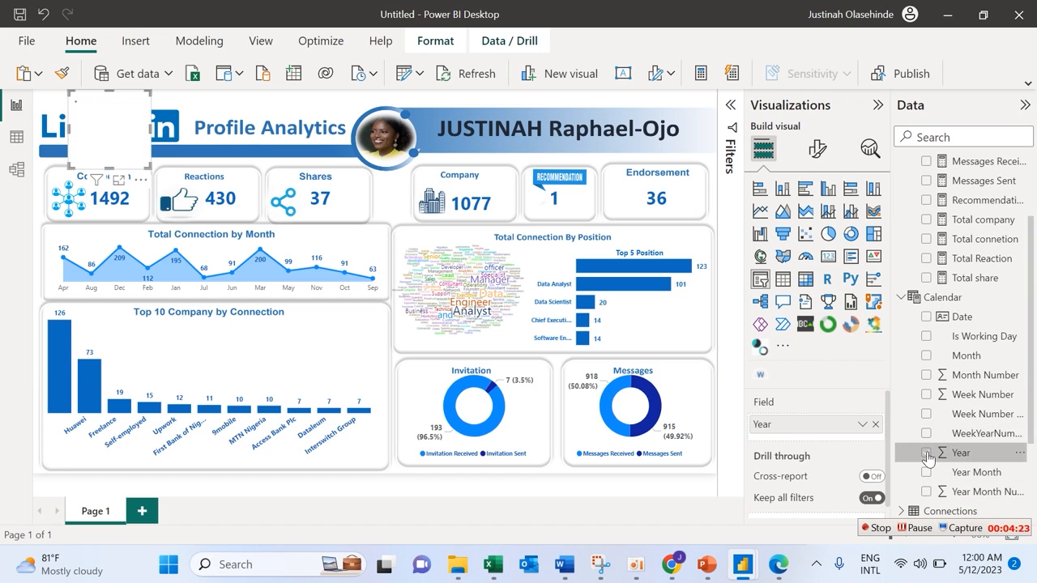
left_click_drag(126, 95, 403, 170)
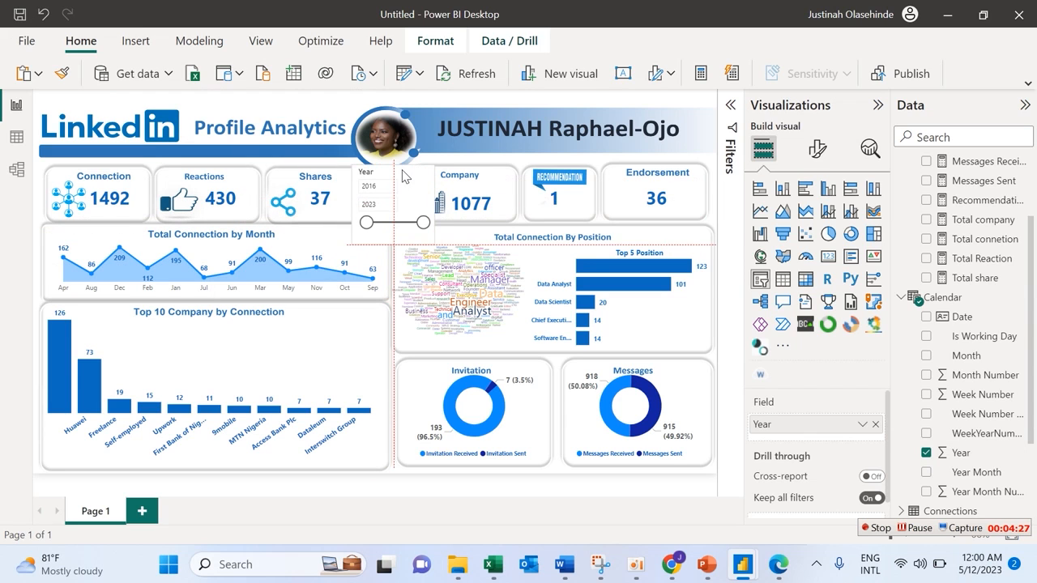
Turn off the Year slicer's slider and format its values in blue, bold Segoe UI Bold.
left_click(815, 151)
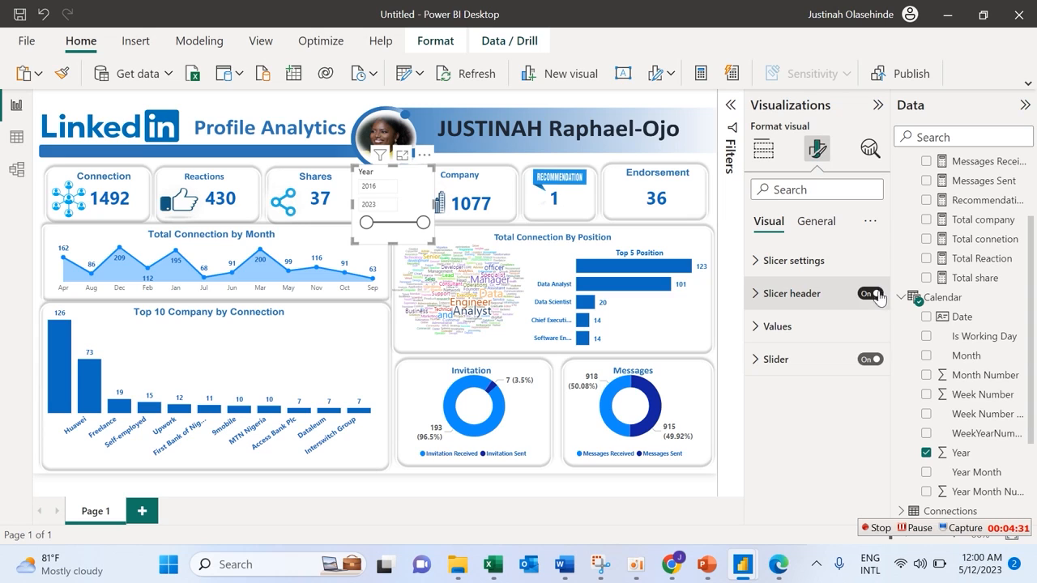
left_click(870, 359)
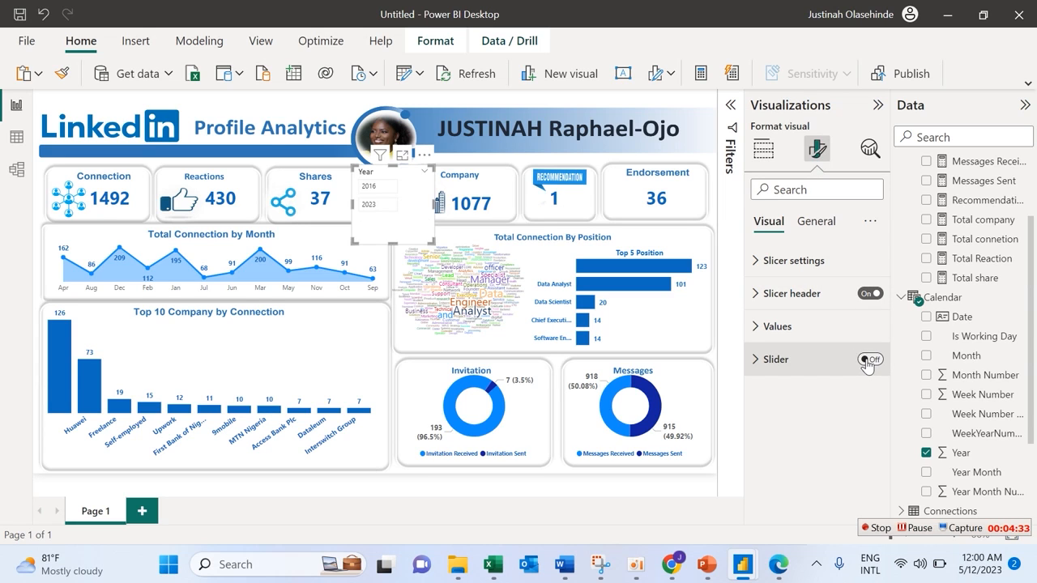
left_click(766, 328)
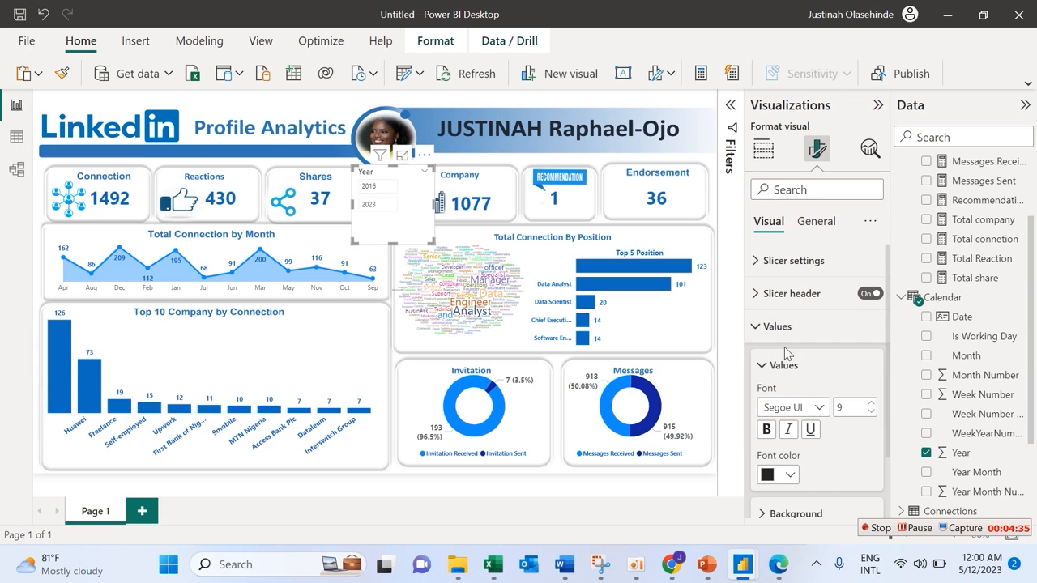
left_click(788, 475)
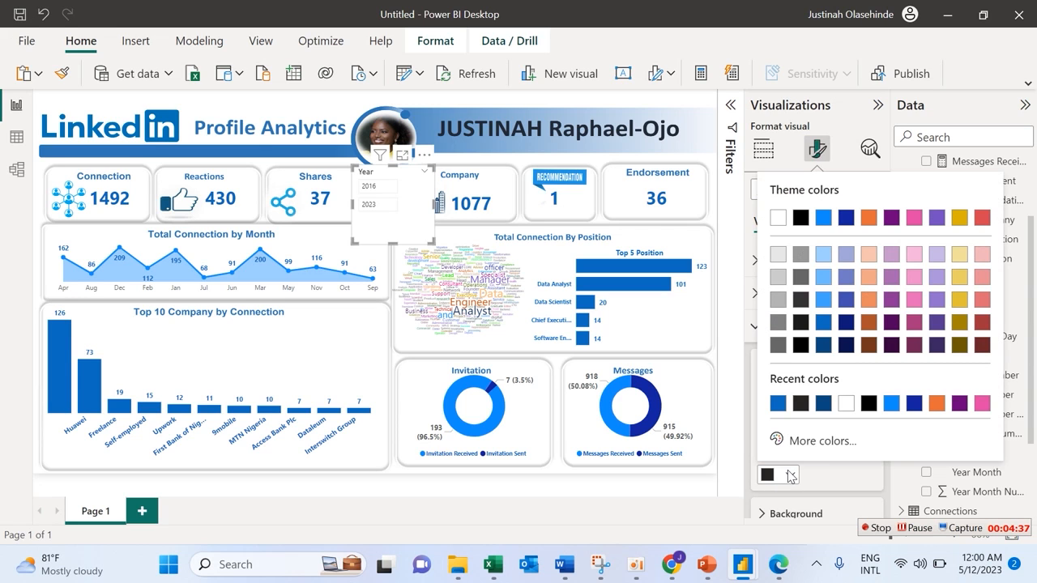
left_click(778, 403)
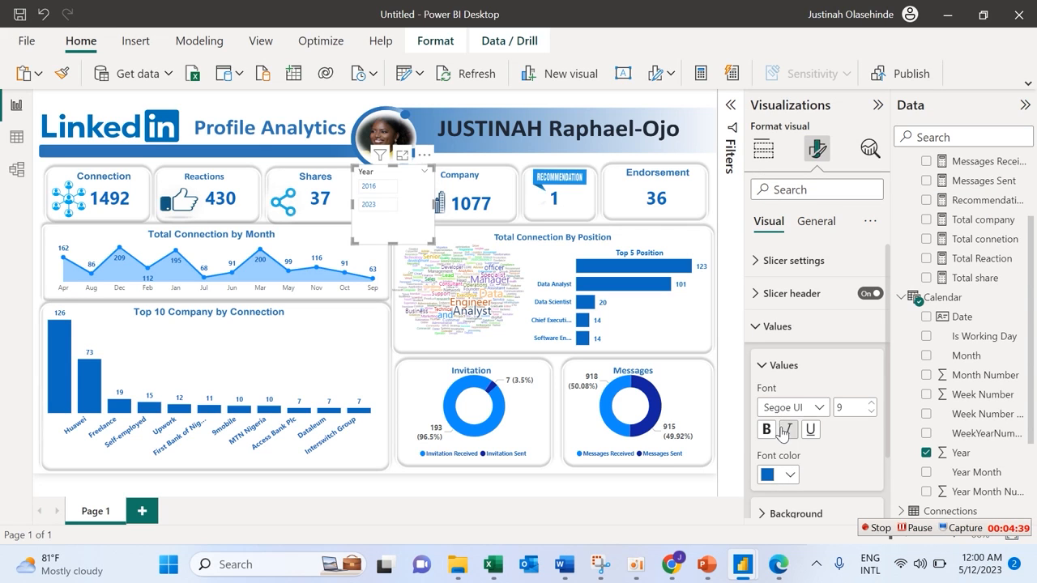
left_click(767, 430)
left_click(814, 407)
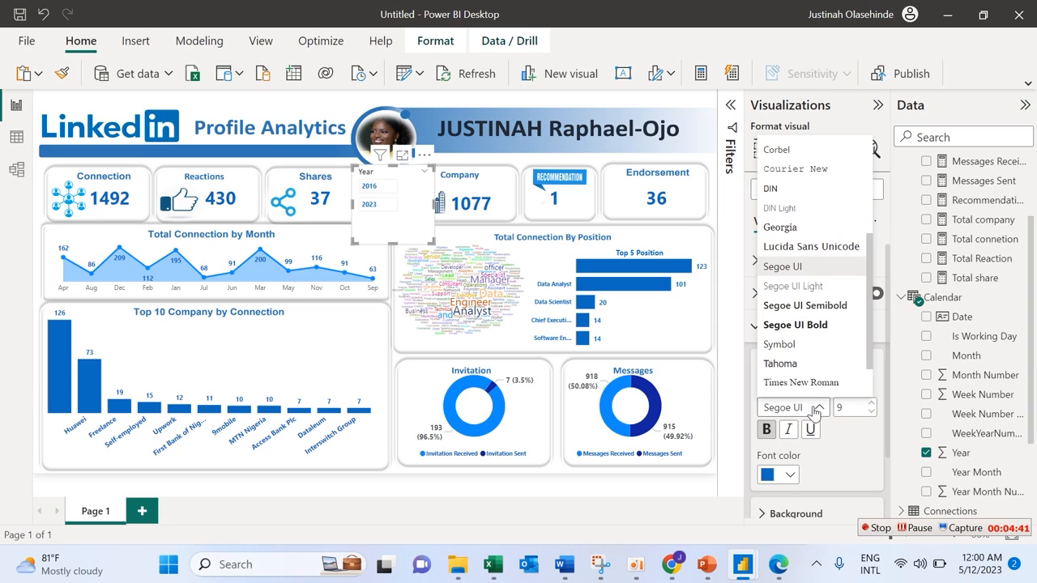
left_click(780, 325)
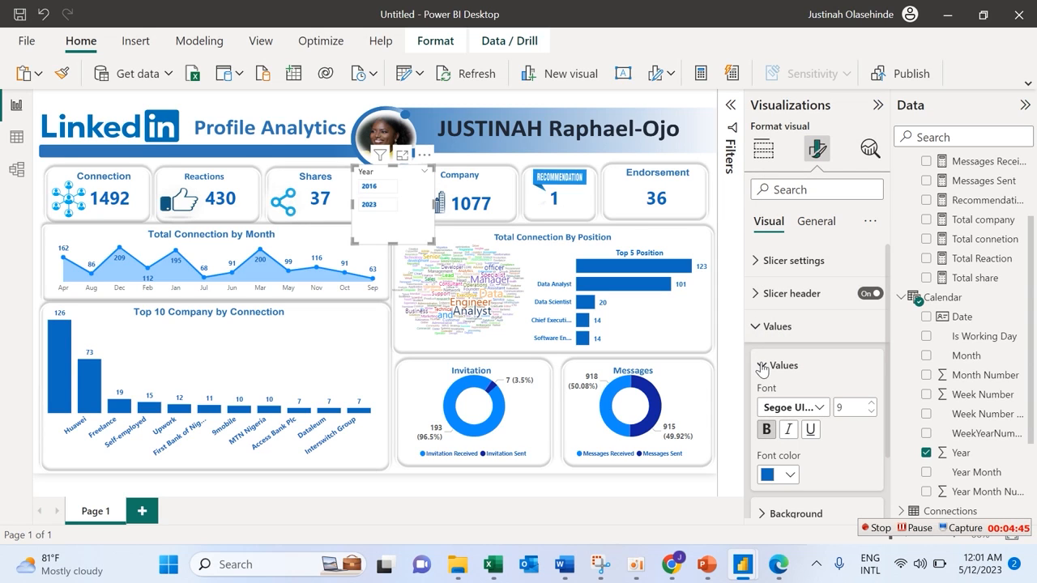
left_click(761, 367)
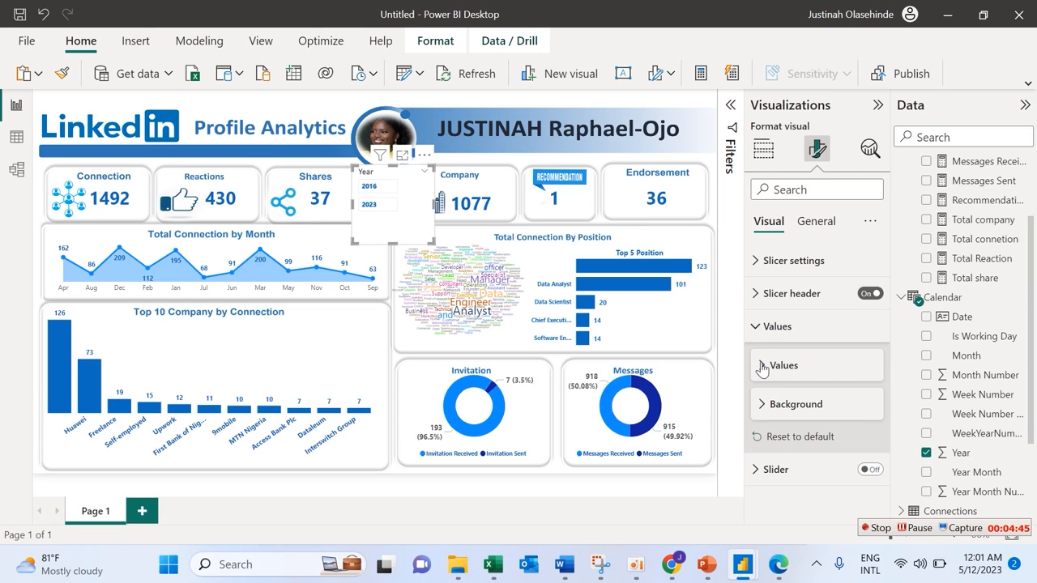
Format the Year slicer's header text in blue, bold Segoe UI Bold at size 9.
left_click(776, 300)
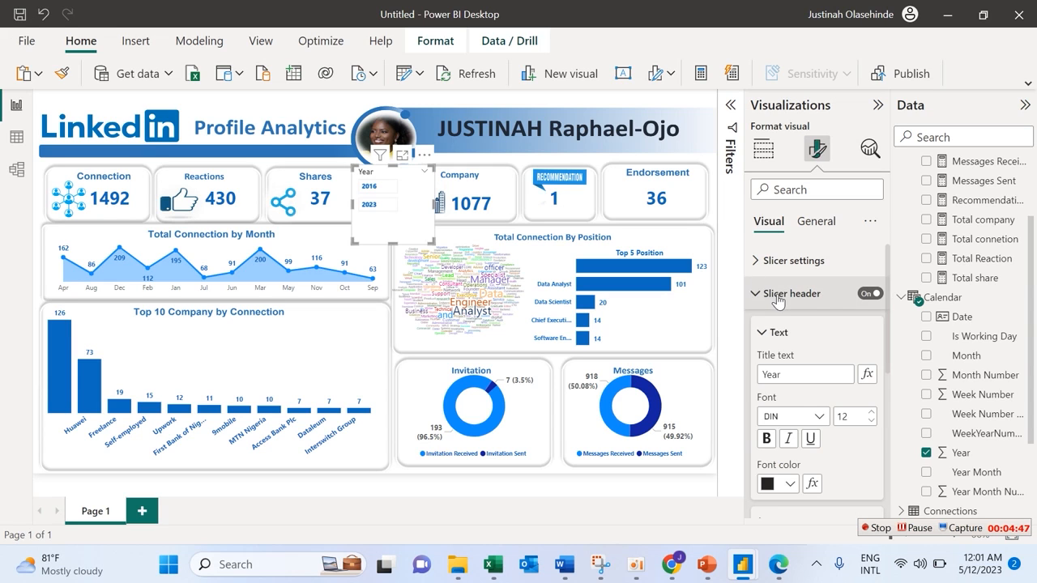
left_click(784, 484)
left_click(775, 409)
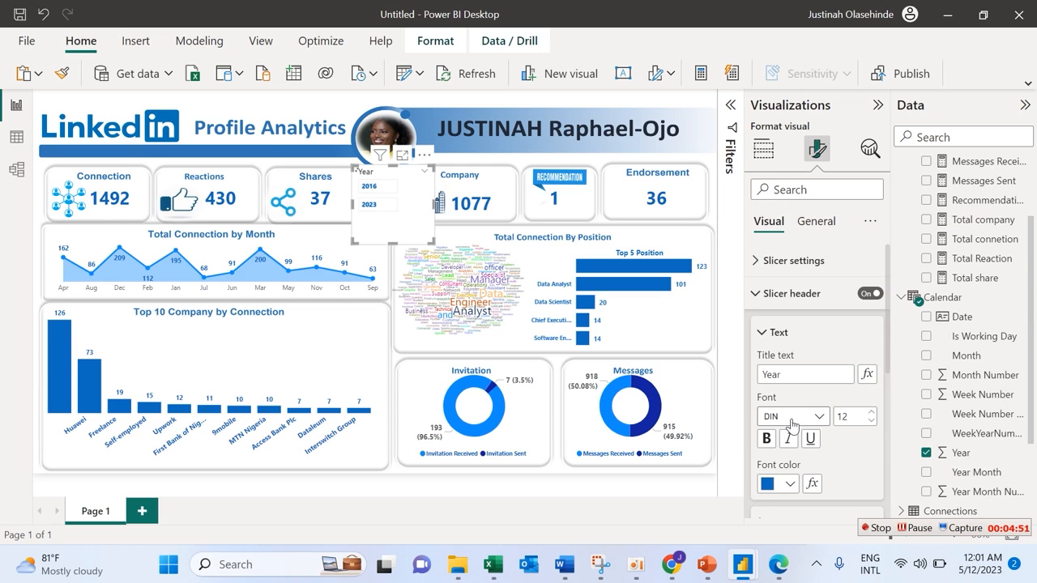
left_click(791, 418)
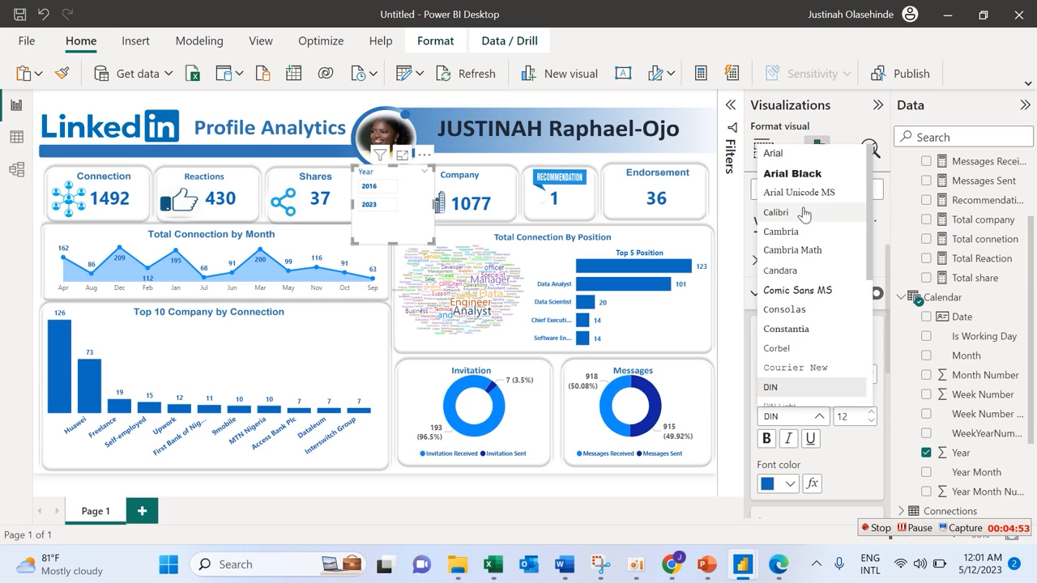
left_click_drag(869, 229, 866, 365)
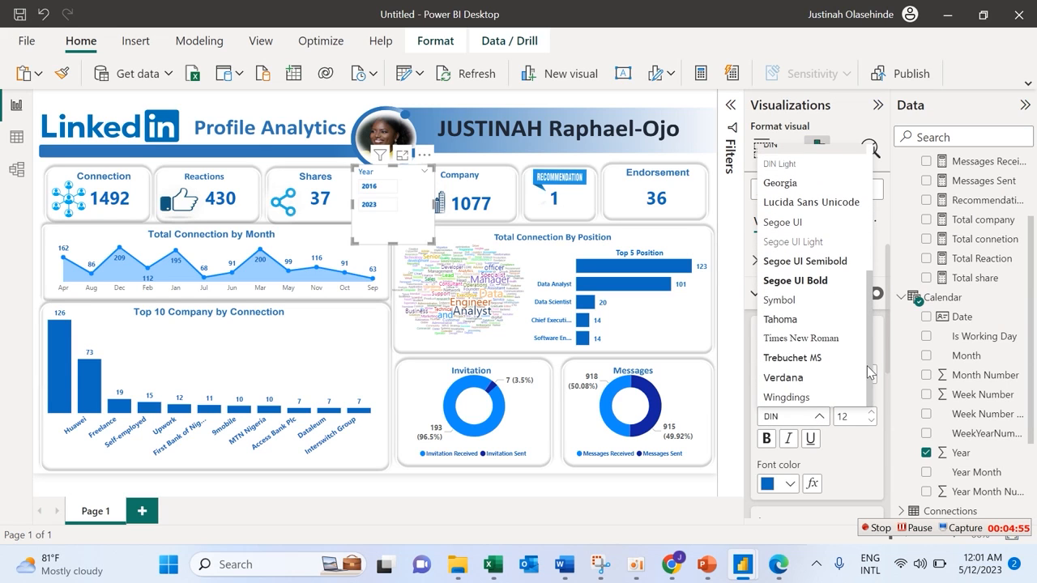
left_click(808, 282)
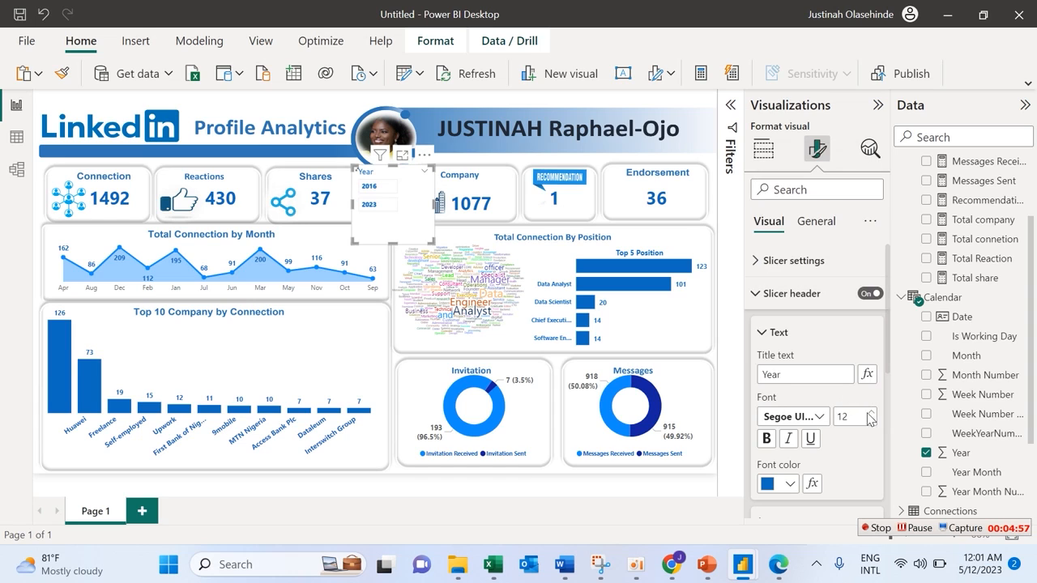
left_click(869, 421)
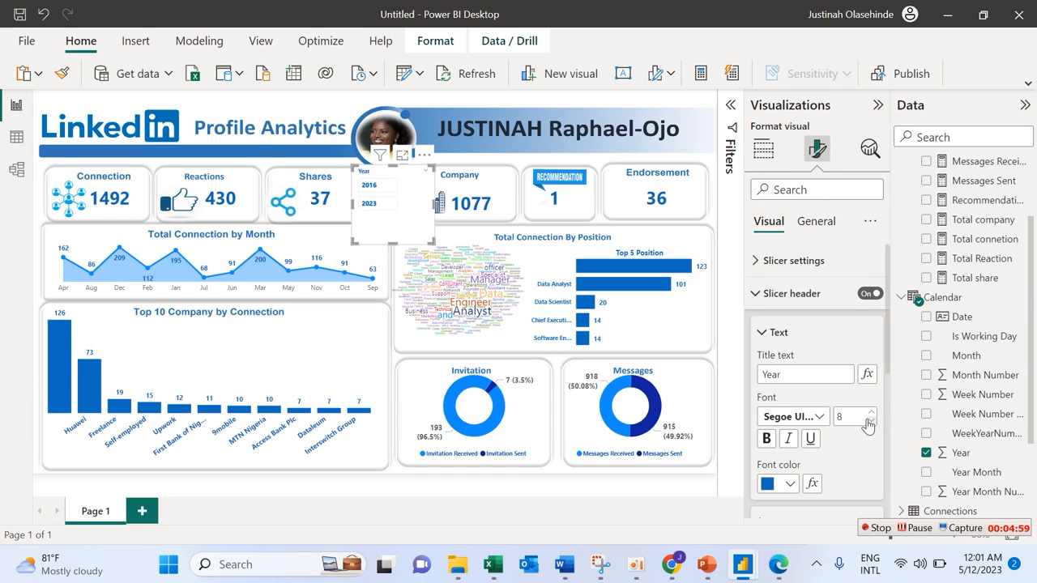
left_click(871, 412)
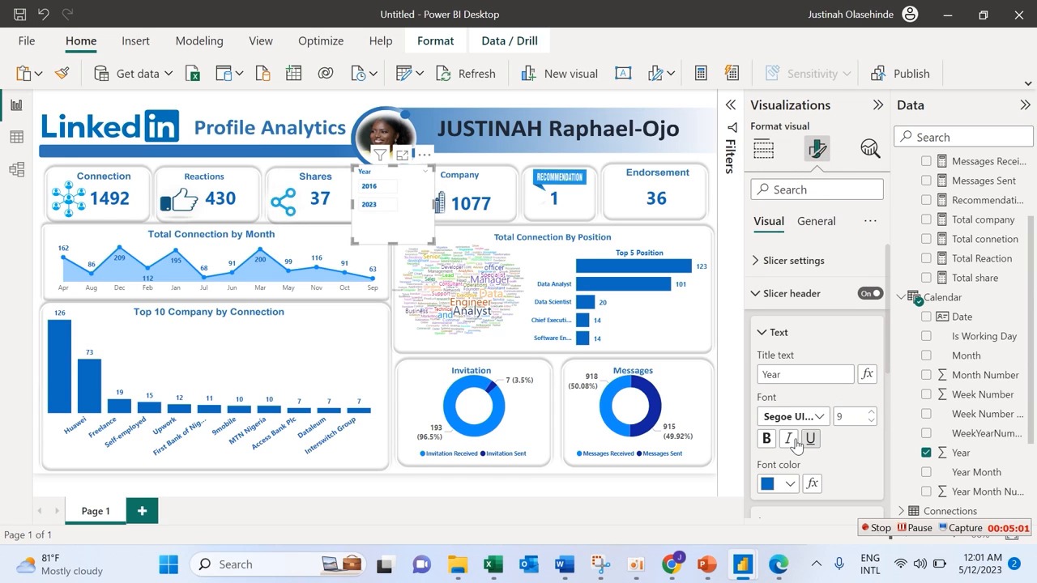
left_click(767, 440)
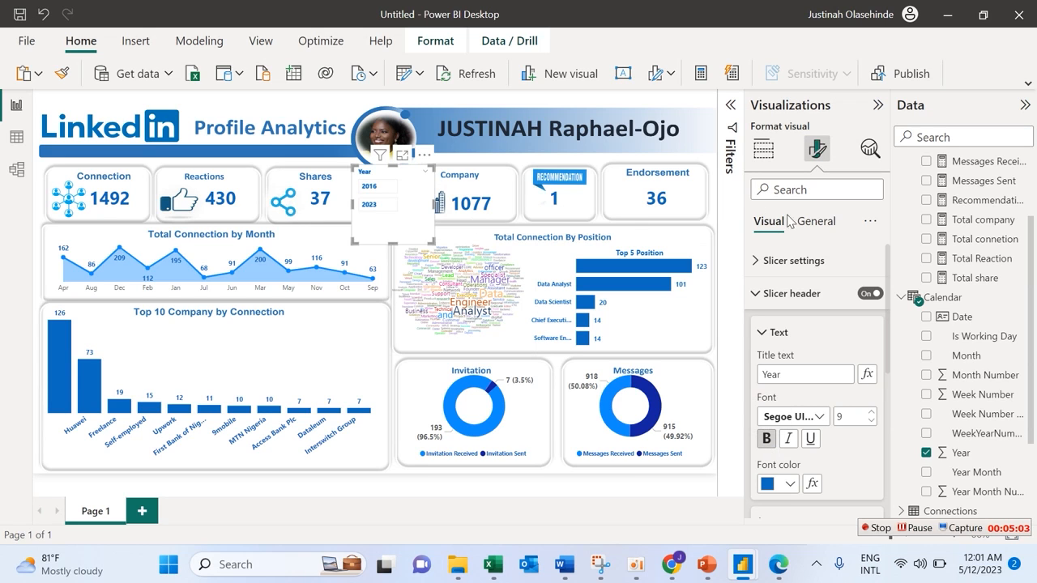
left_click(767, 298)
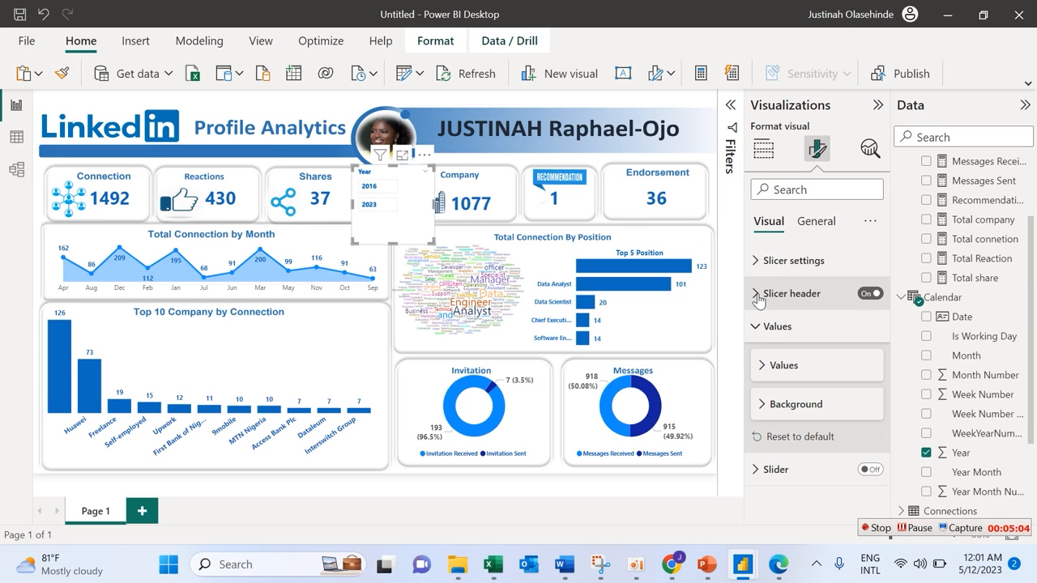
Turn off the Year slicer's background and shift it slightly into the gap beside the Shares card.
left_click(807, 223)
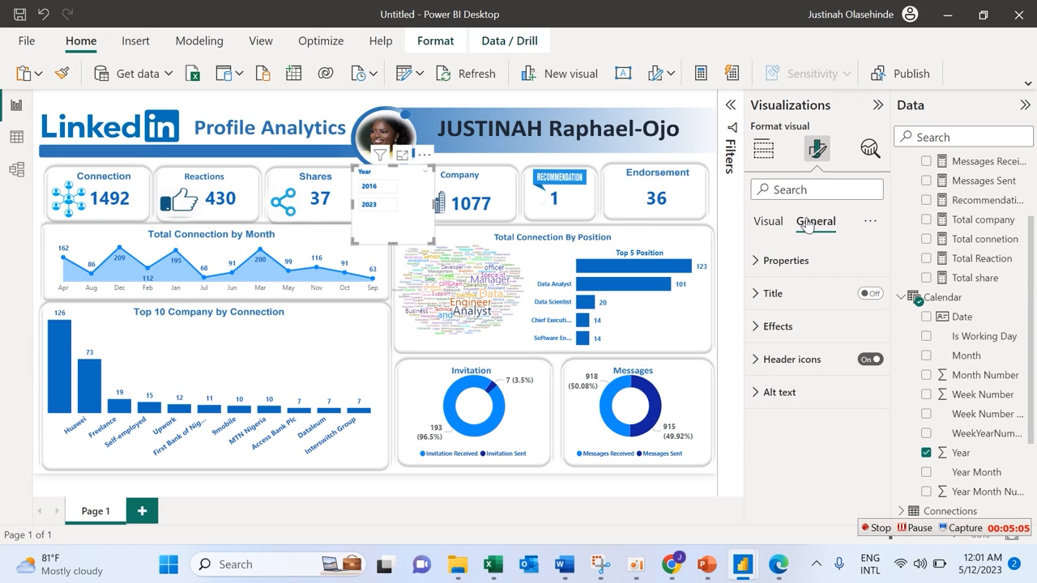
left_click(834, 326)
left_click(864, 365)
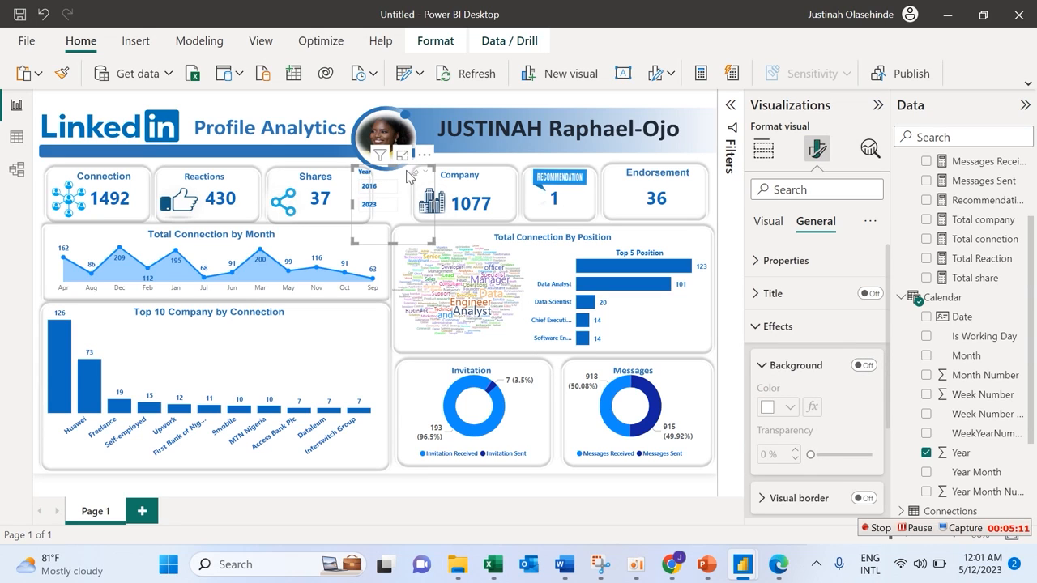
left_click_drag(401, 175, 418, 179)
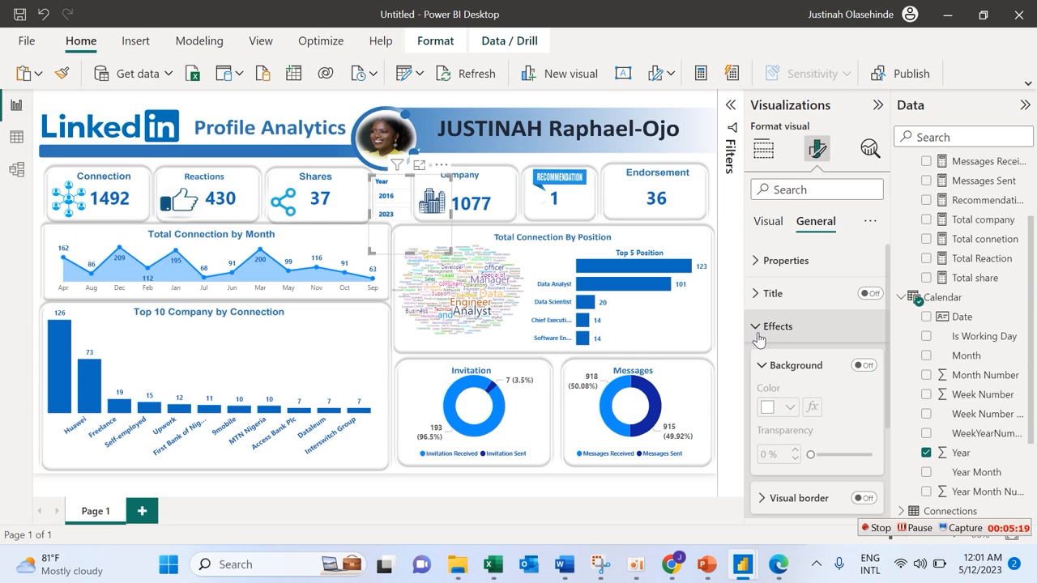
left_click(765, 366)
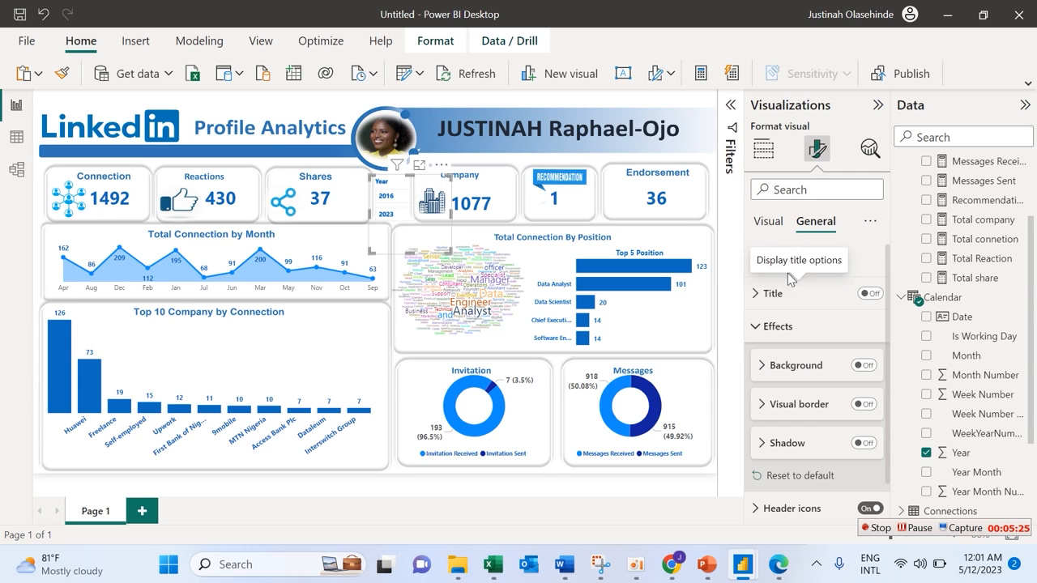
Change the Year slicer's style to Vertical list.
left_click(768, 221)
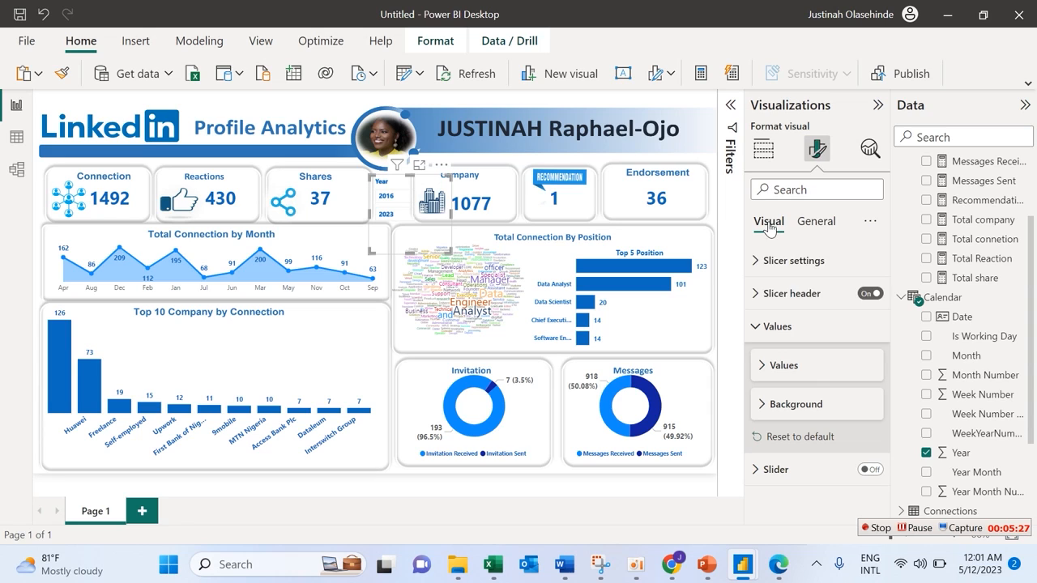
left_click(793, 272)
left_click(815, 342)
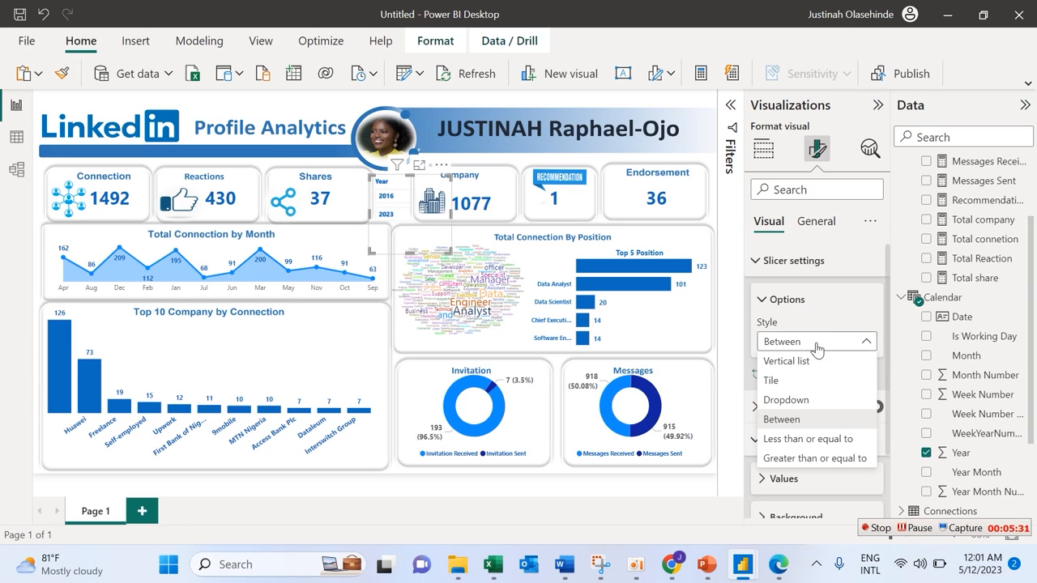
left_click(809, 362)
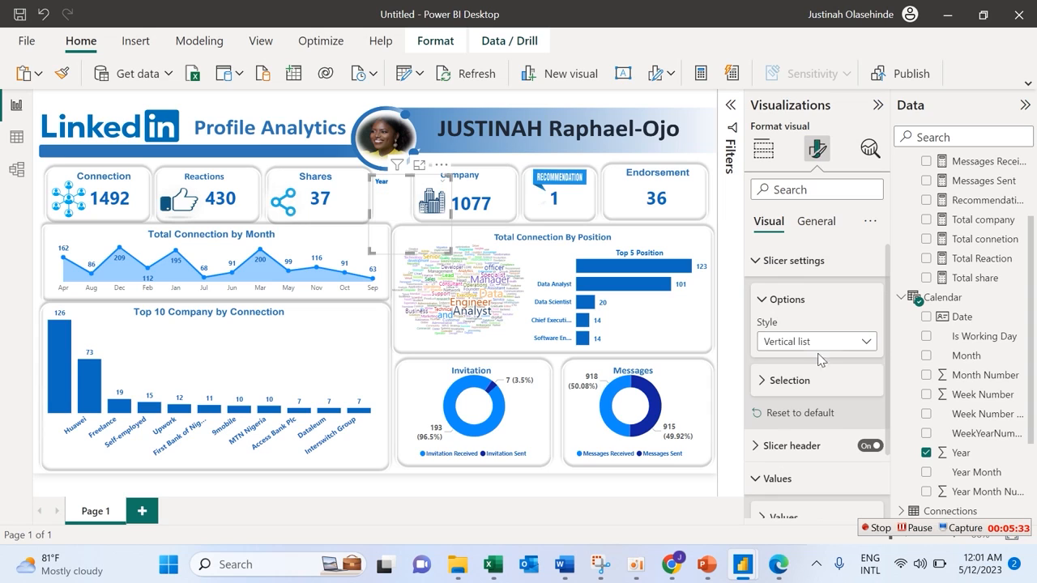
left_click(863, 344)
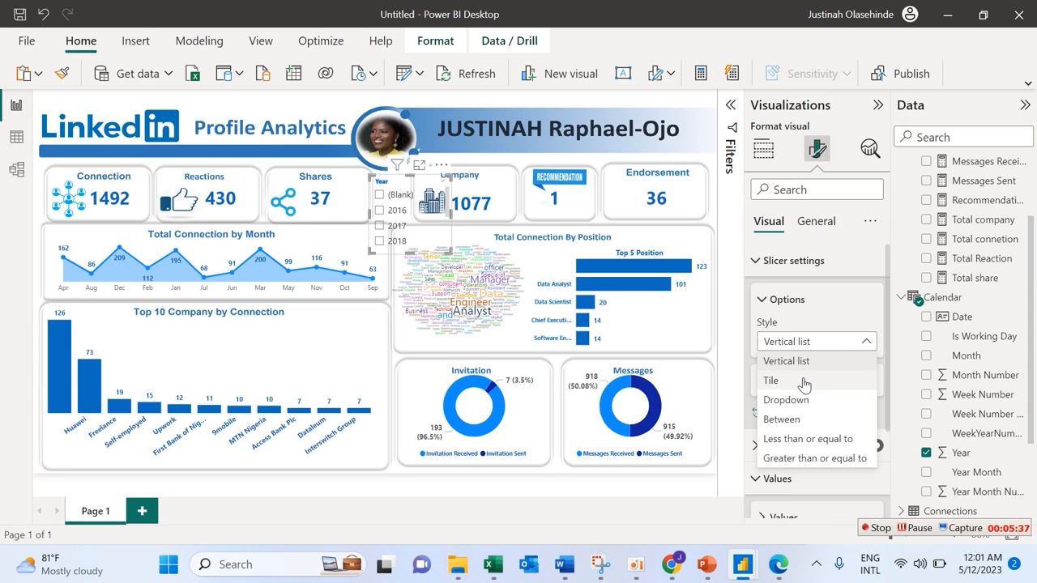
left_click(825, 350)
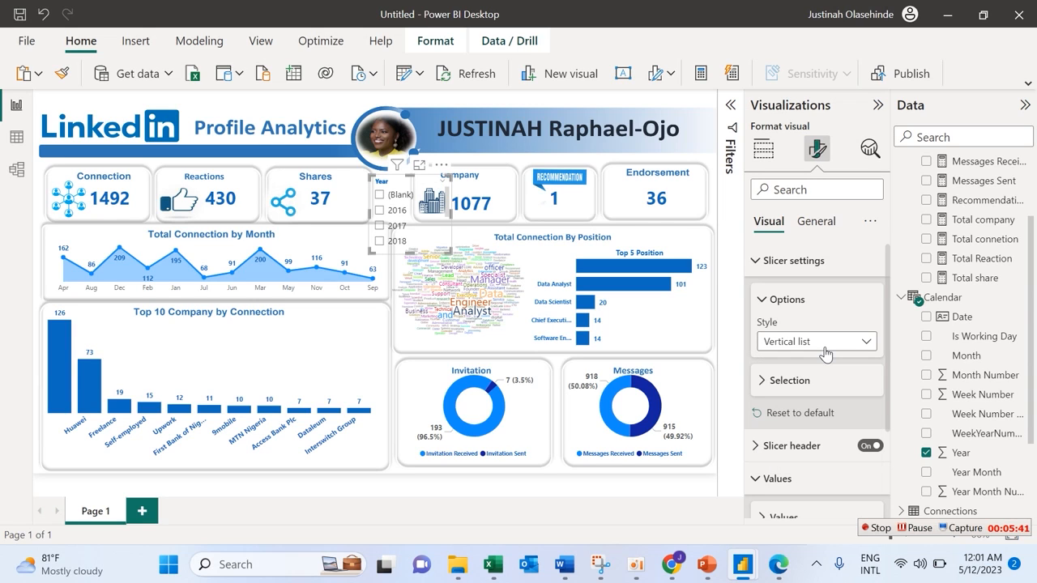
left_click(856, 344)
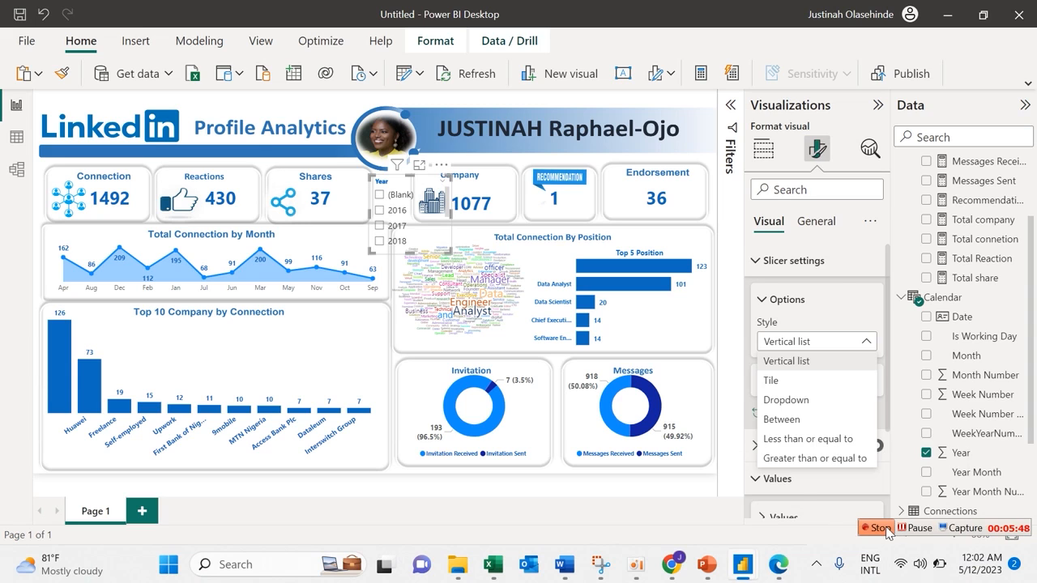
Change the Year slicer's style to Dropdown and resize it to fit the gap between the Shares and Company cards.
left_click_drag(450, 251, 420, 289)
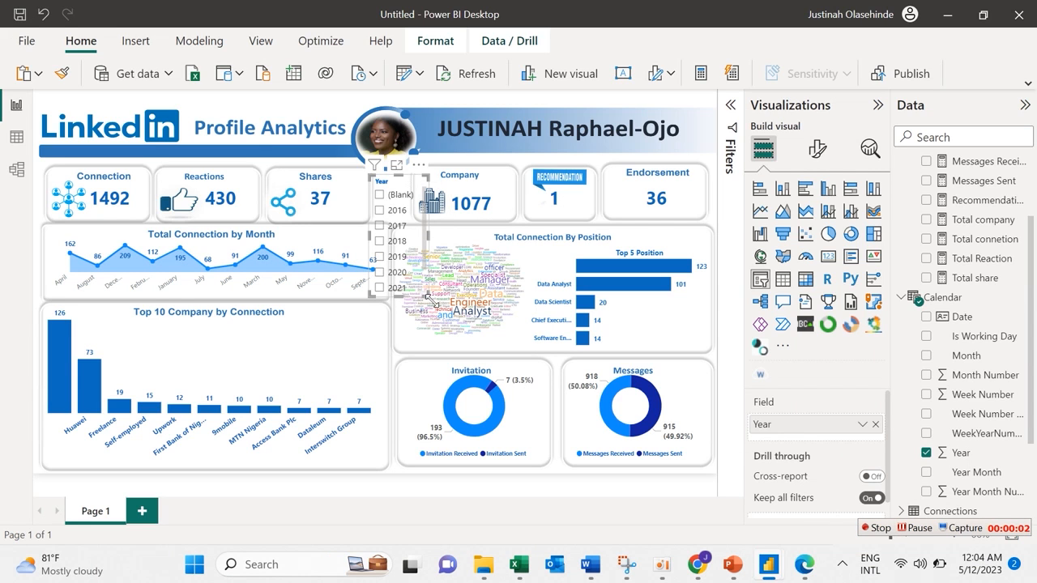
left_click_drag(416, 295, 819, 156)
left_click(818, 151)
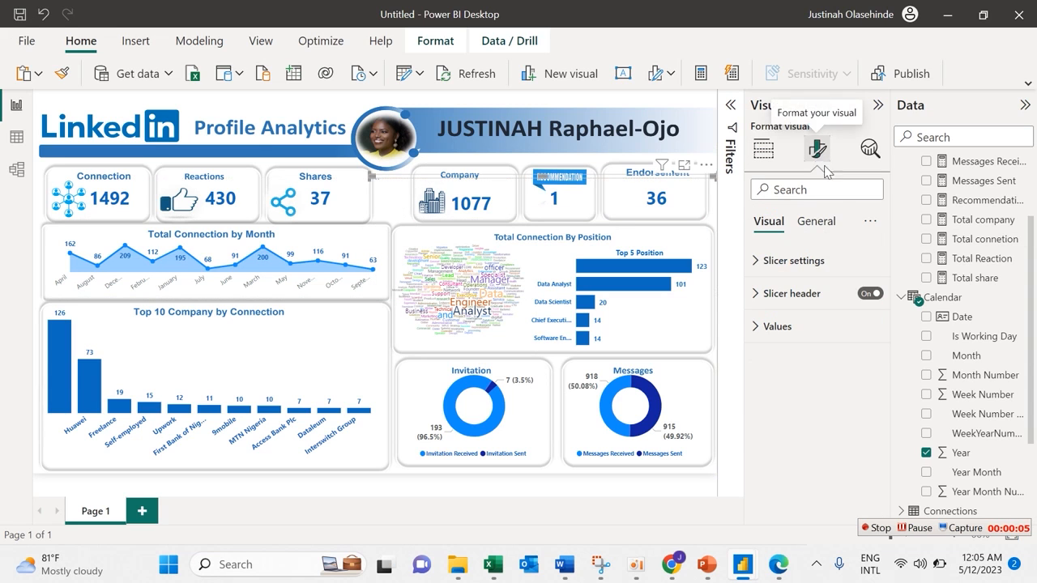
left_click(815, 260)
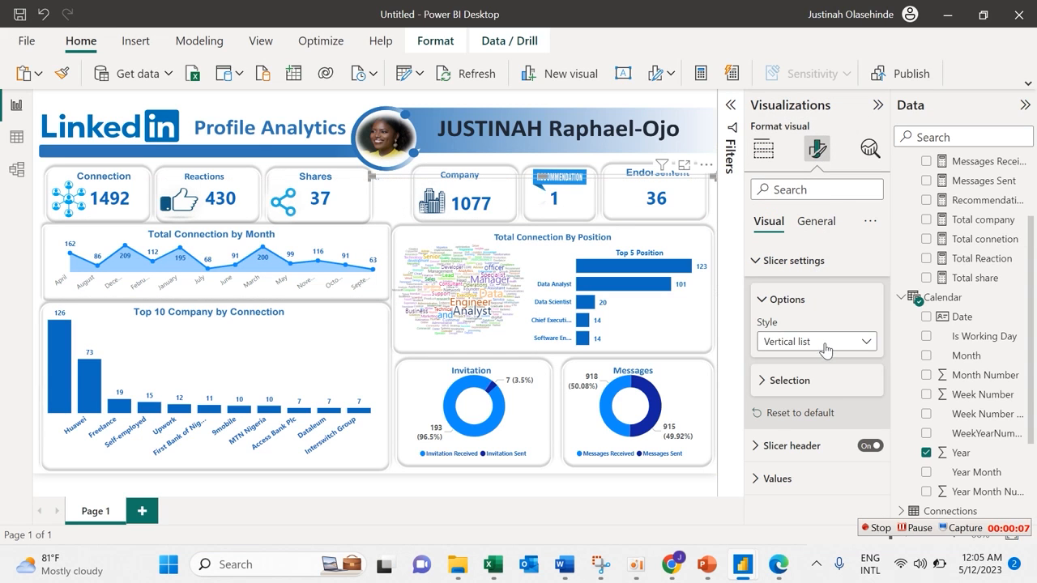
left_click(822, 381)
left_click(822, 380)
left_click(855, 341)
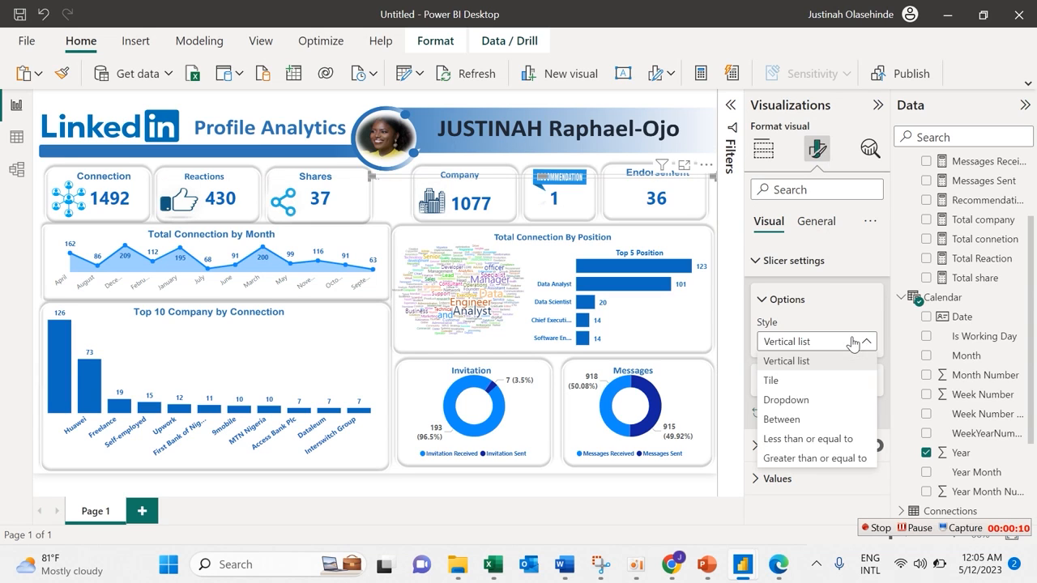
left_click(798, 399)
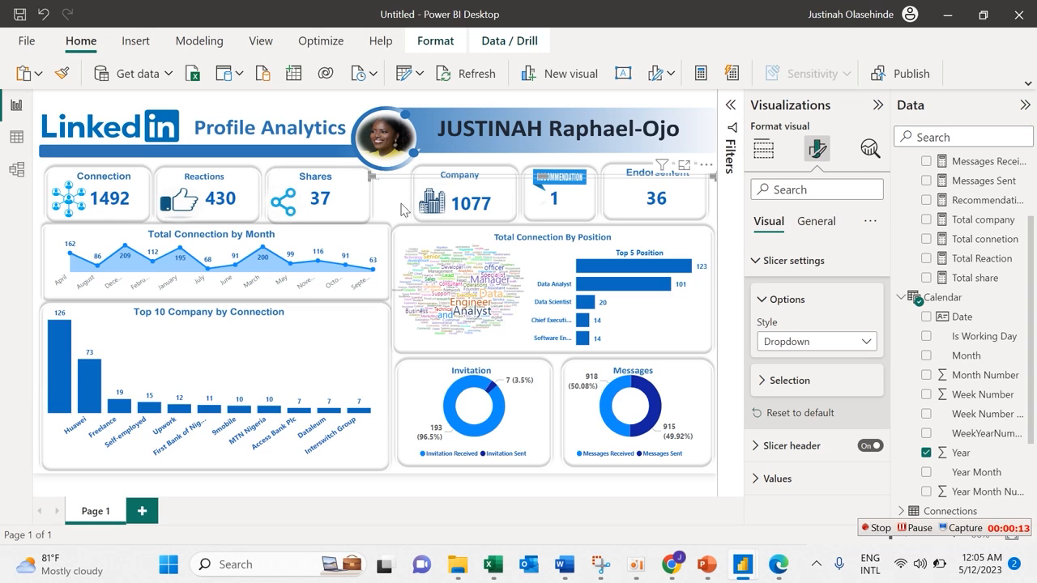
left_click_drag(714, 178, 415, 217)
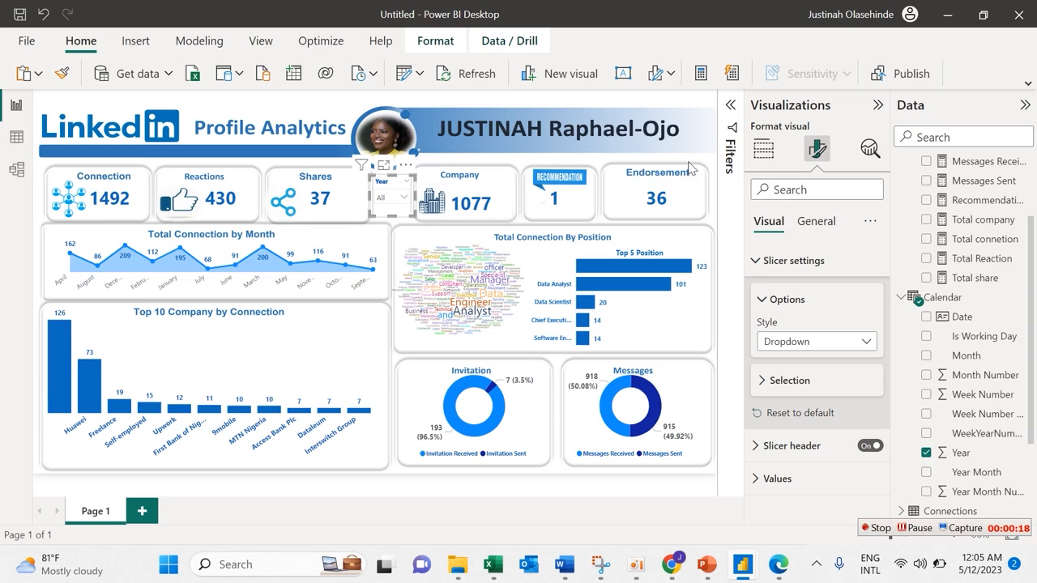
Format the Year slicer's values in blue and bold at size 13.
left_click(758, 301)
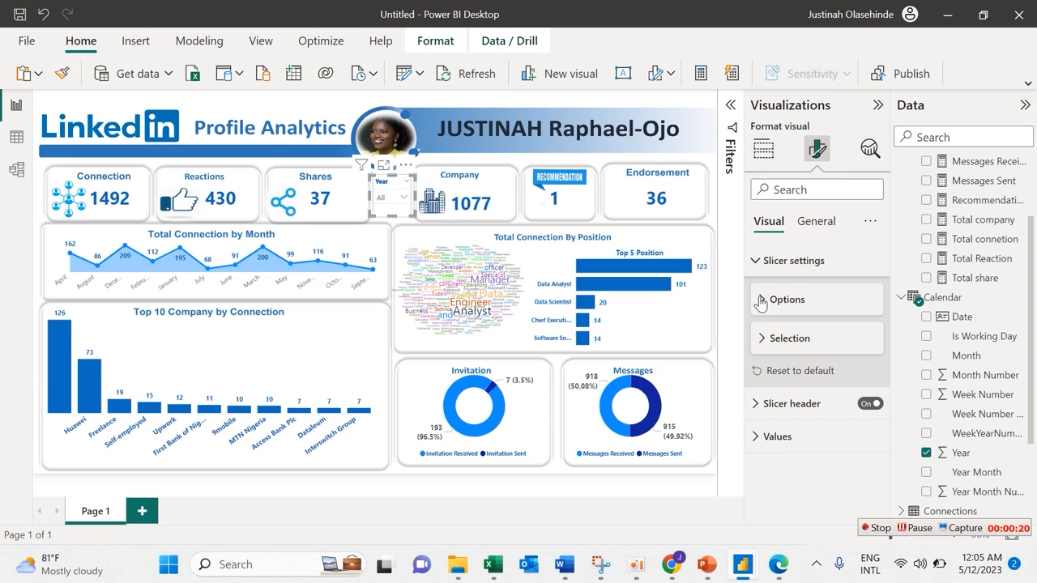
left_click(814, 224)
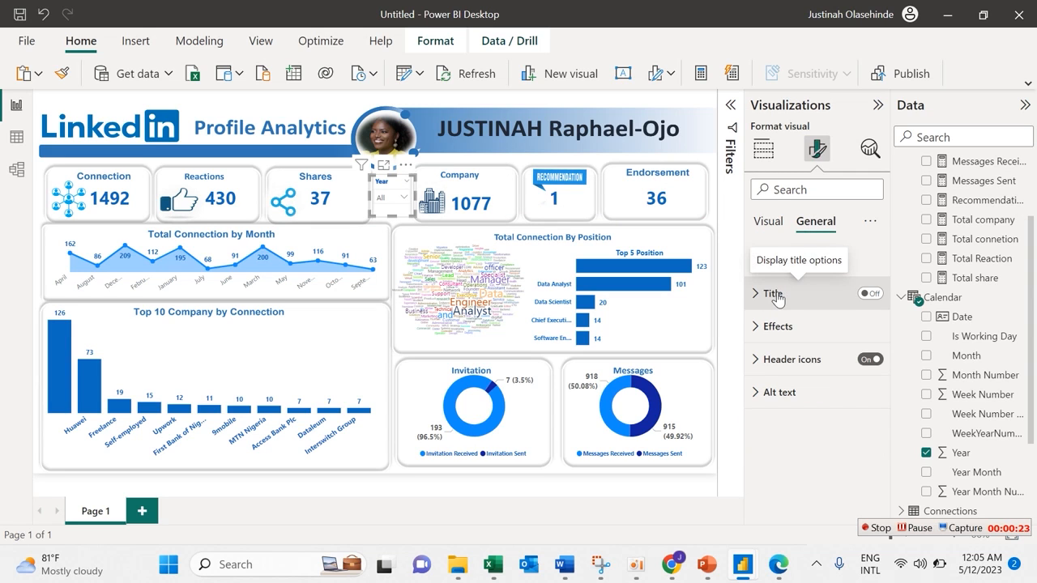
left_click(767, 221)
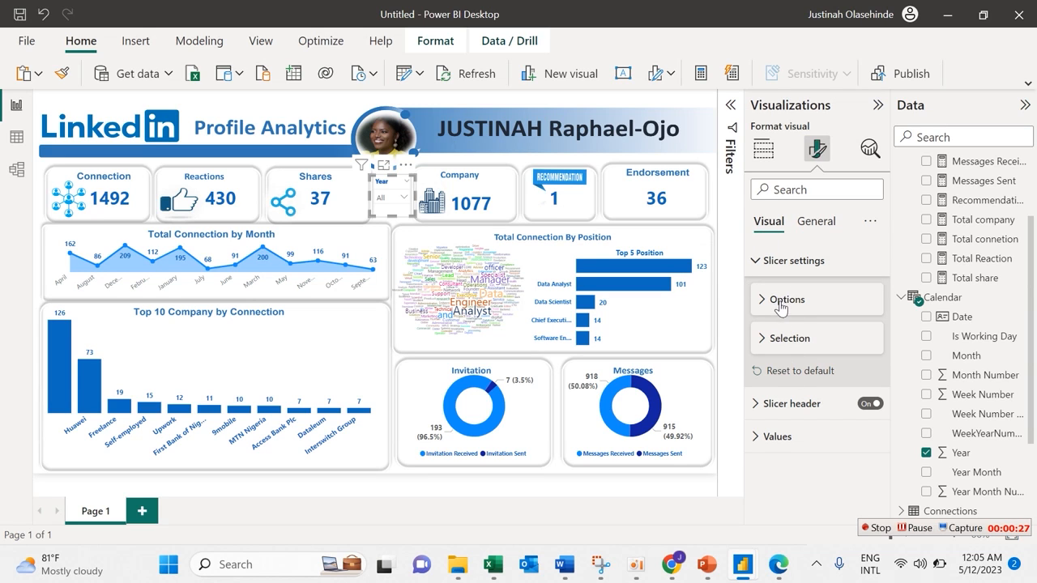
left_click(796, 437)
scroll(887, 332, "down", 5)
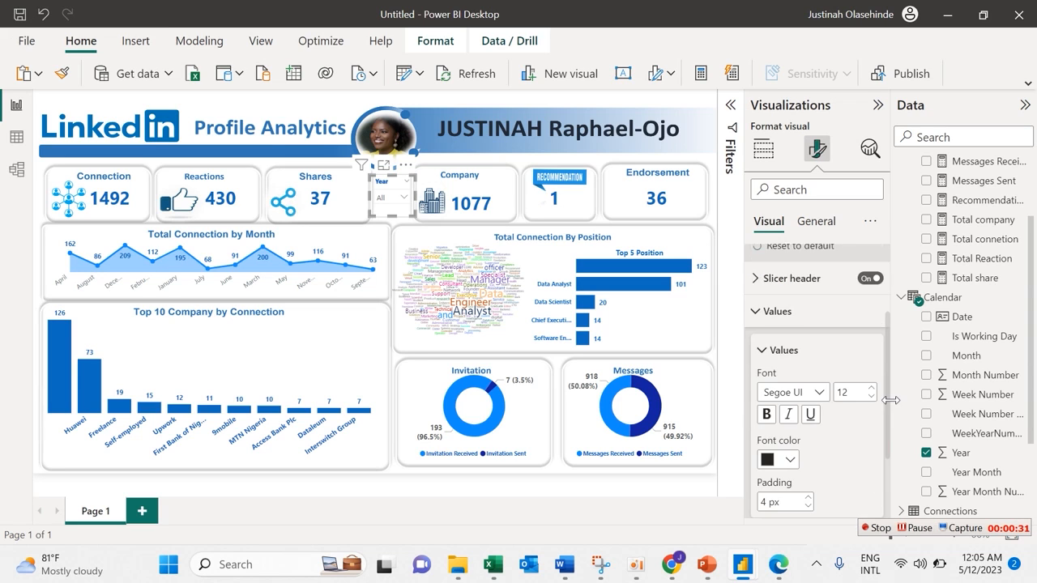
left_click(783, 399)
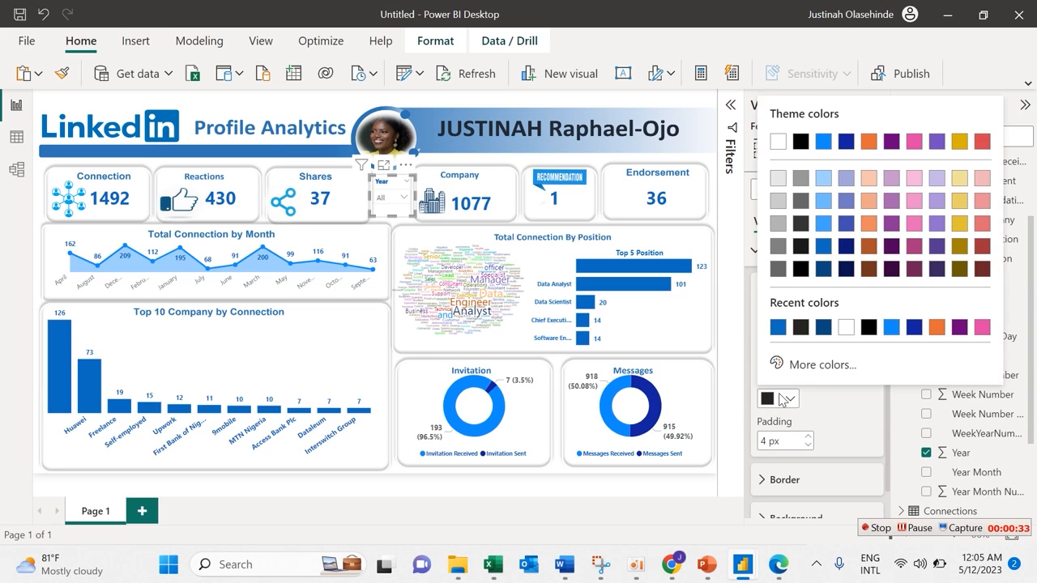
left_click(775, 328)
left_click(765, 353)
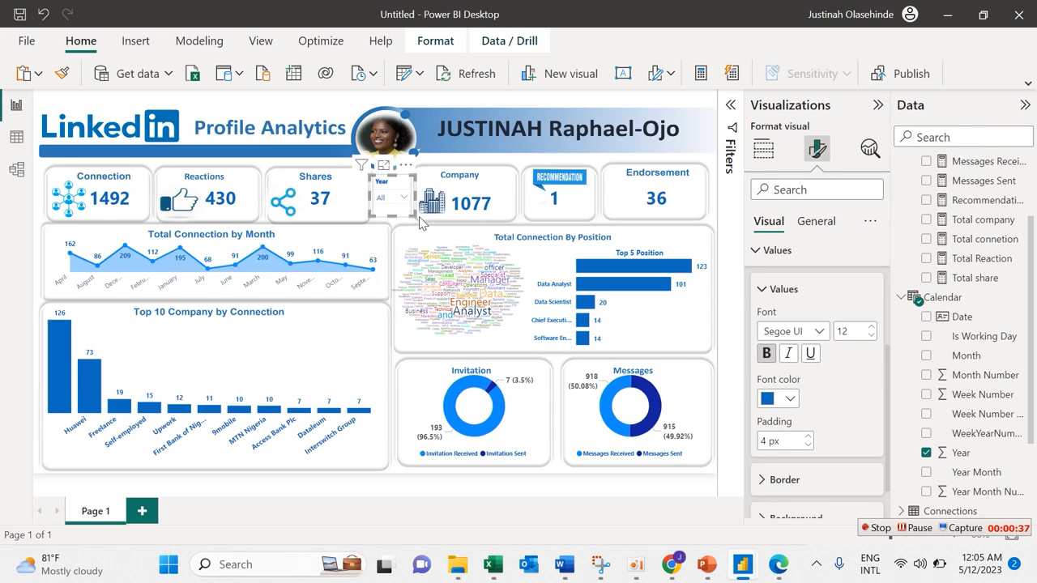
left_click(871, 327)
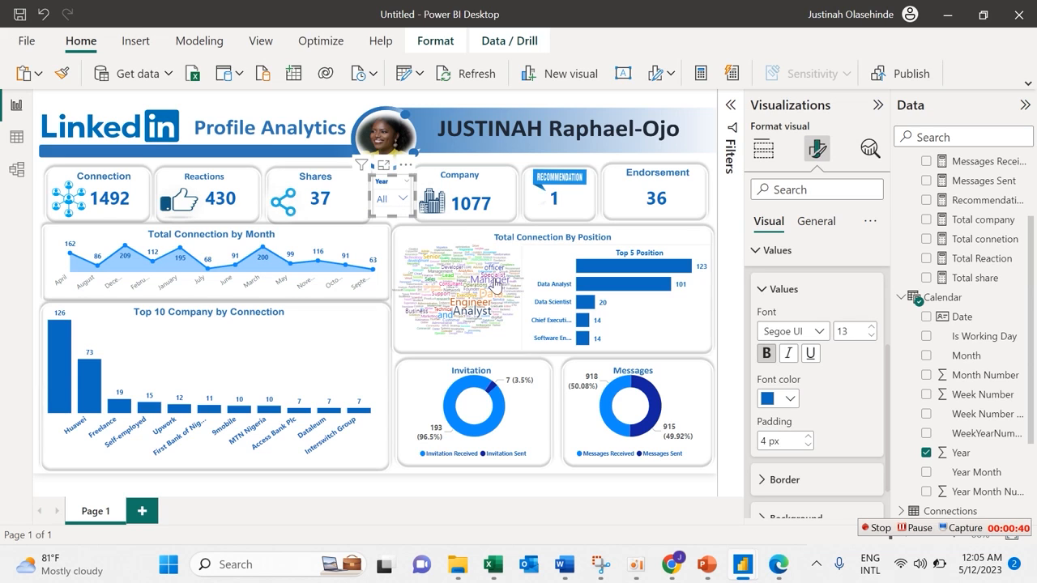
Darken the Year slicer's value color to dark blue and set its font to Segoe UI Bold.
left_click(789, 399)
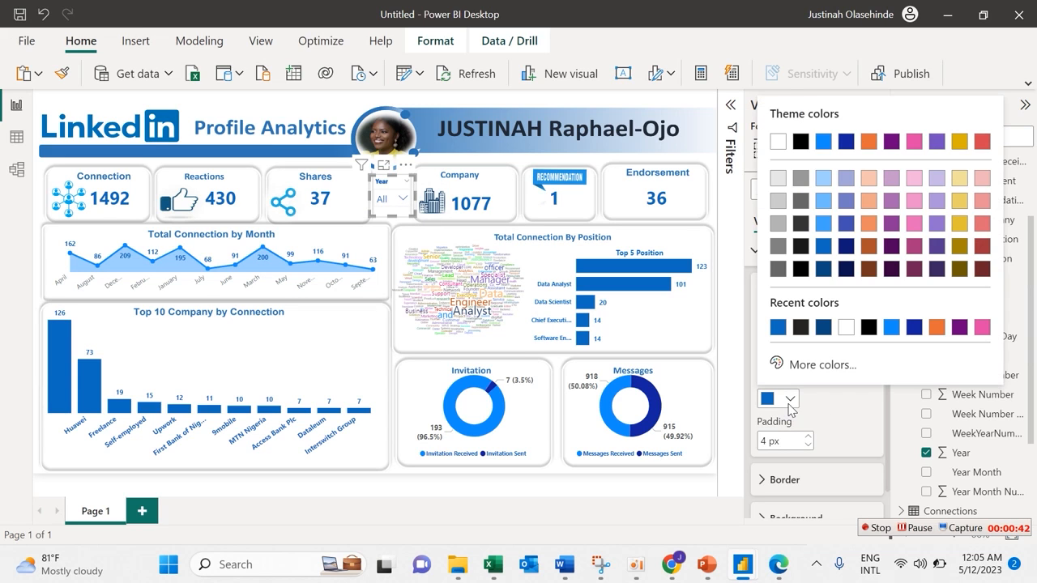
left_click(823, 328)
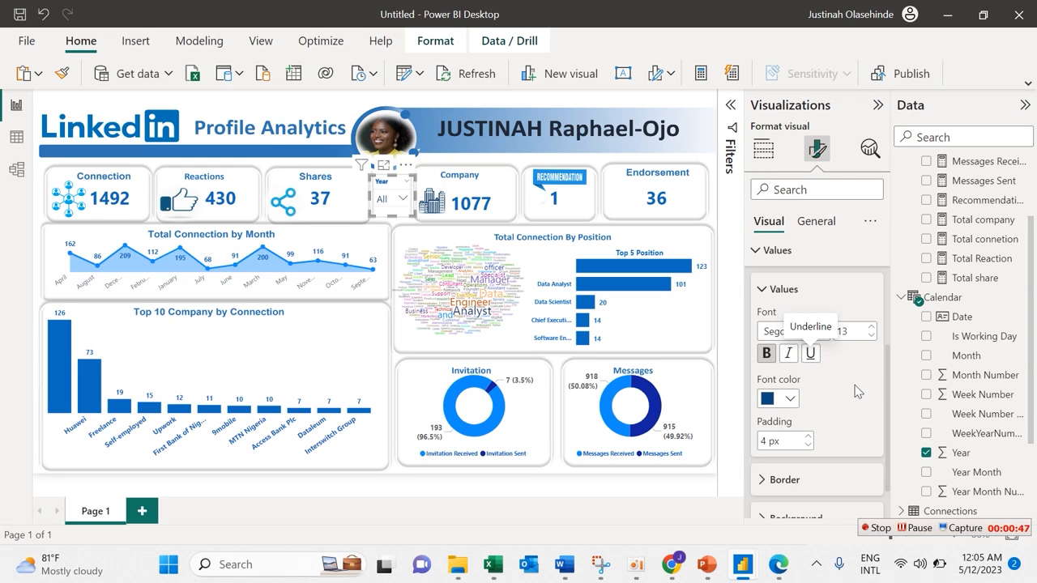
left_click(815, 331)
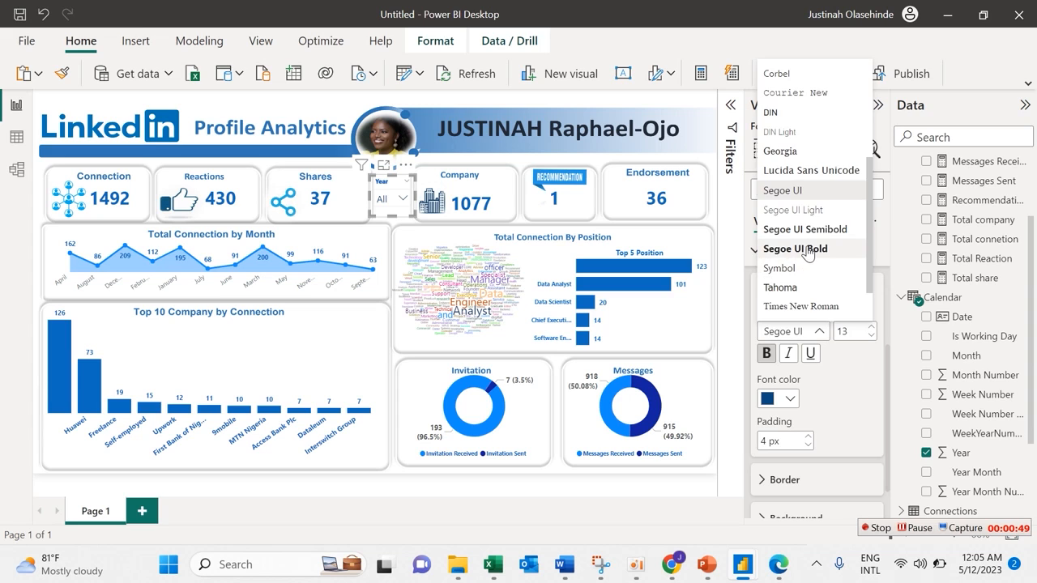
left_click(805, 249)
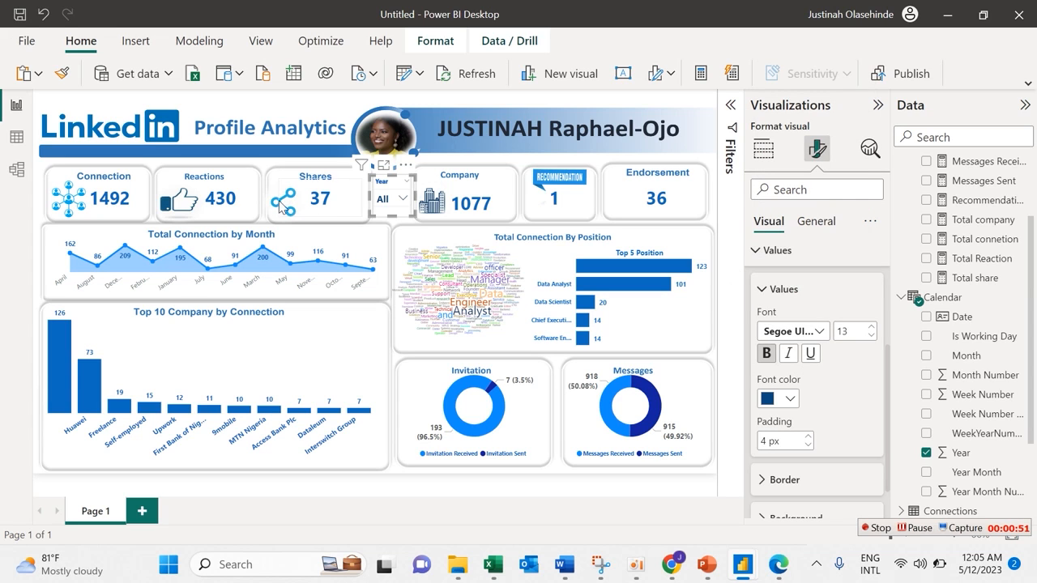
Set the Year slicer's value font size to 10 and refit the slicer between the Shares and Company cards.
left_click(402, 238)
left_click(403, 198)
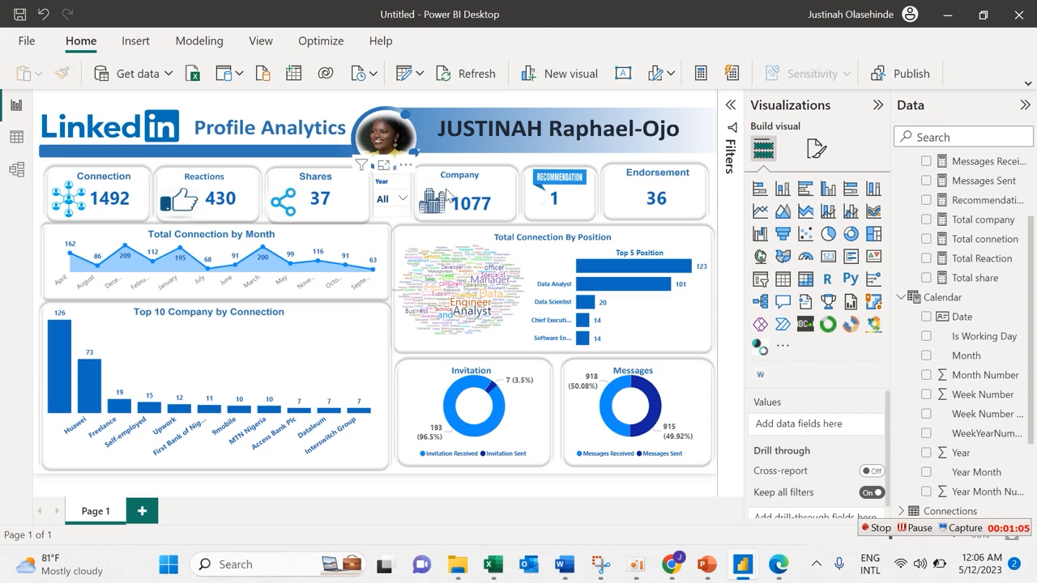
left_click_drag(391, 188, 447, 196)
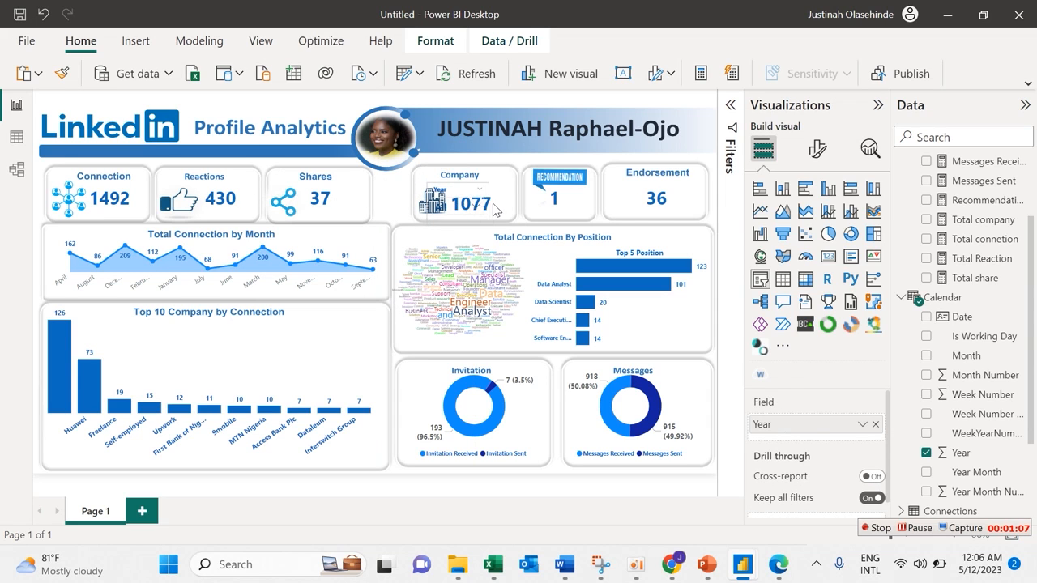
left_click_drag(473, 191, 409, 188)
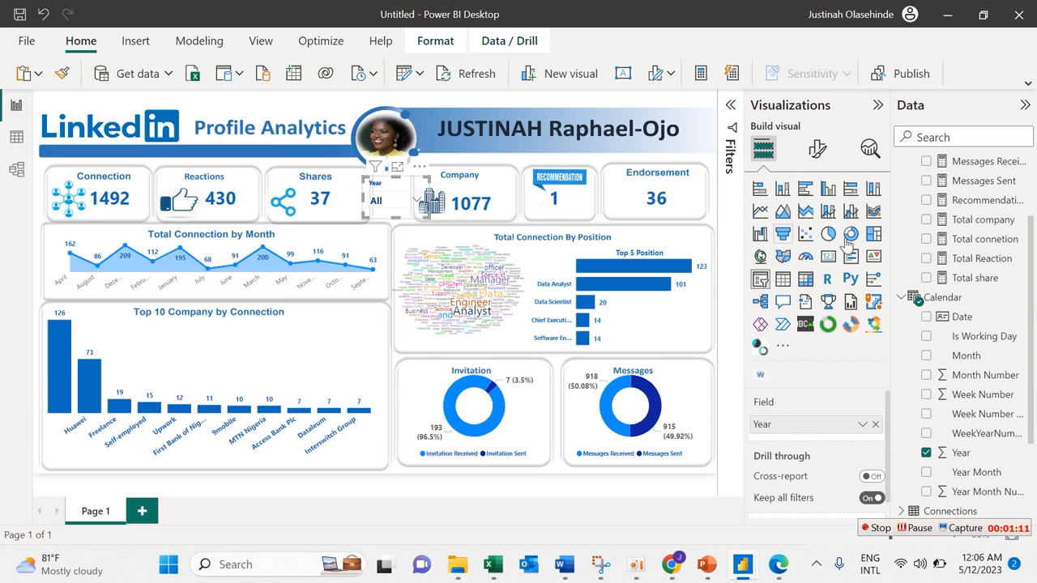
left_click(816, 149)
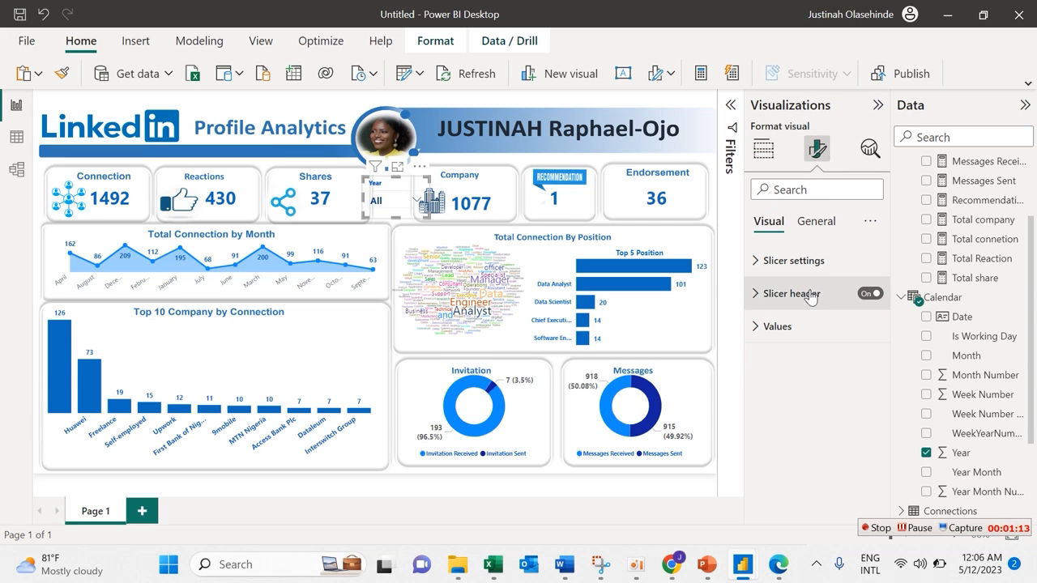
left_click(802, 326)
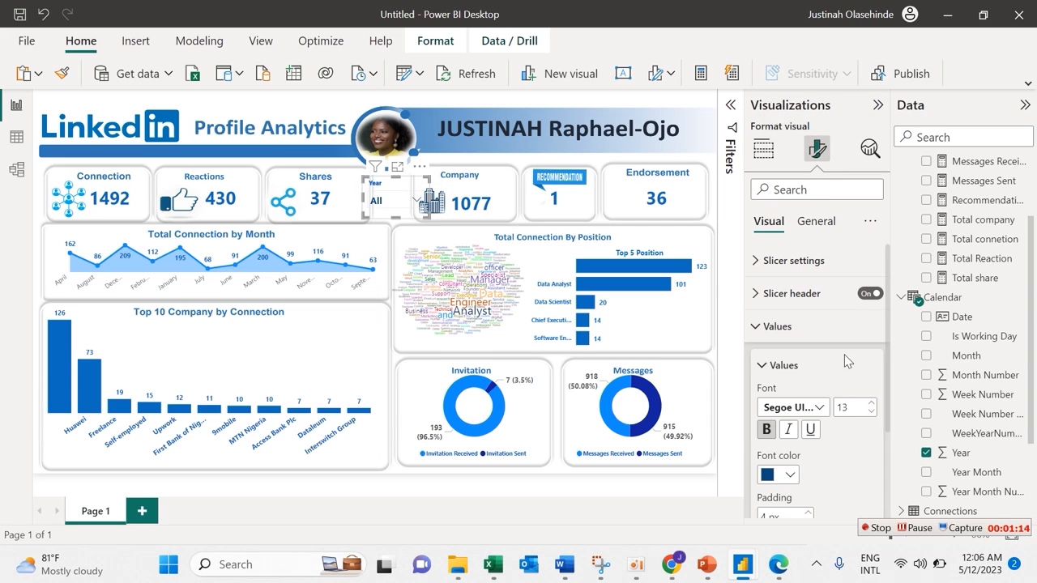
left_click(869, 413)
left_click_drag(428, 218, 395, 215)
Test the Year slicer by filtering the dashboard to single years such as 2022, 2021 and 2020, and clear the selection.
left_click(403, 198)
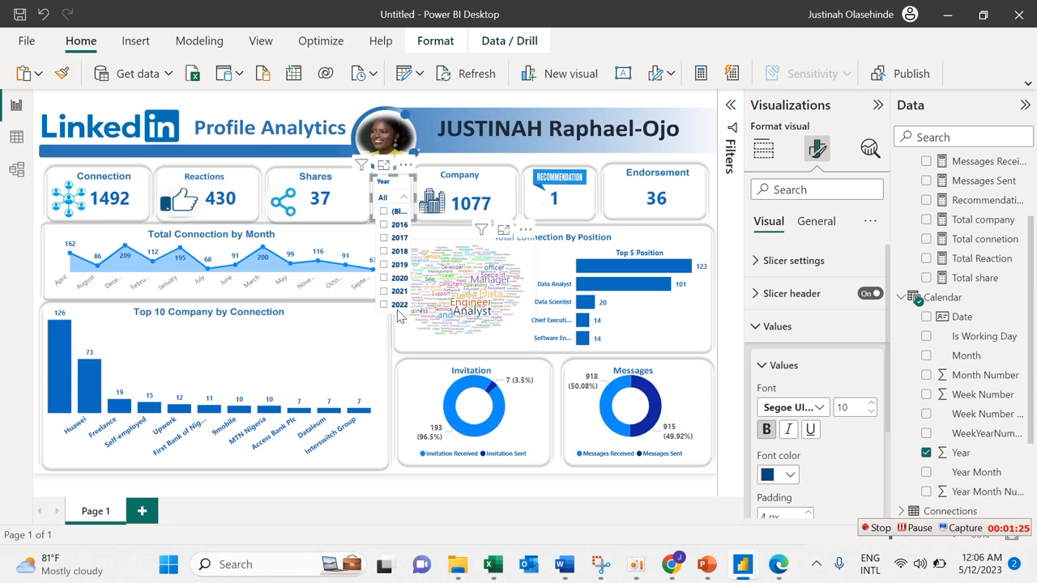
left_click(384, 305)
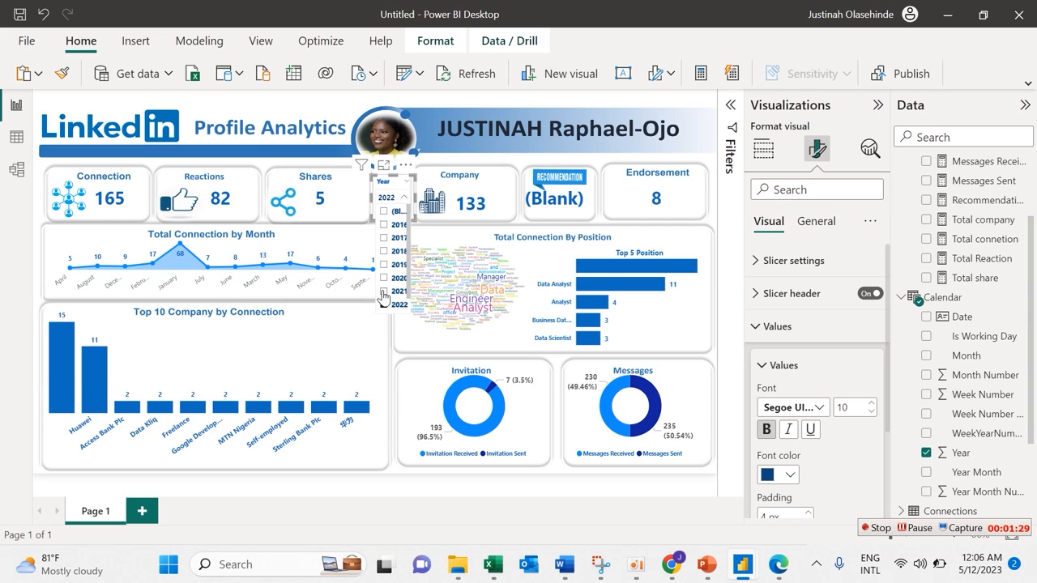
left_click(383, 292)
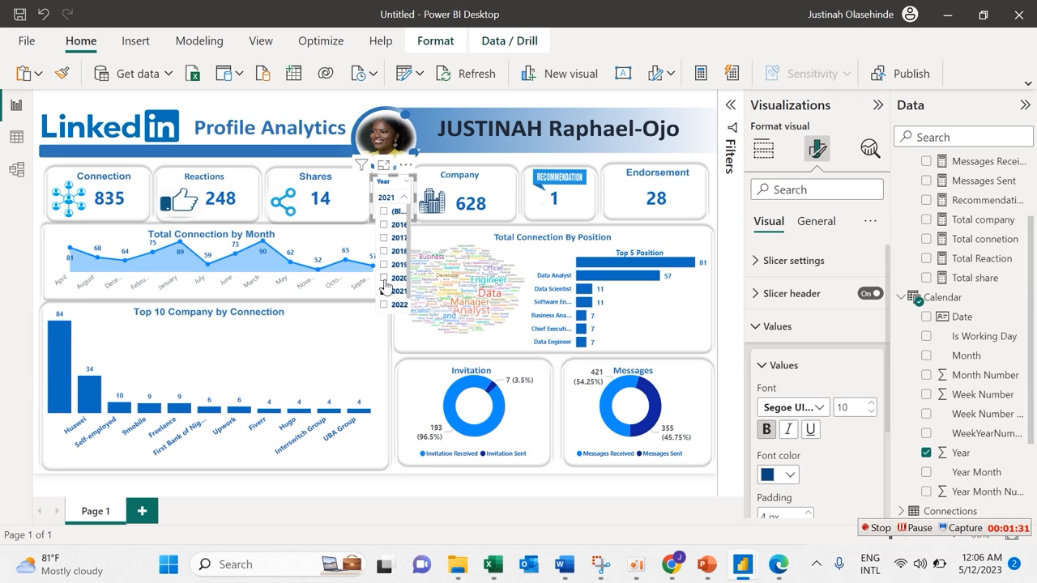
left_click(384, 265)
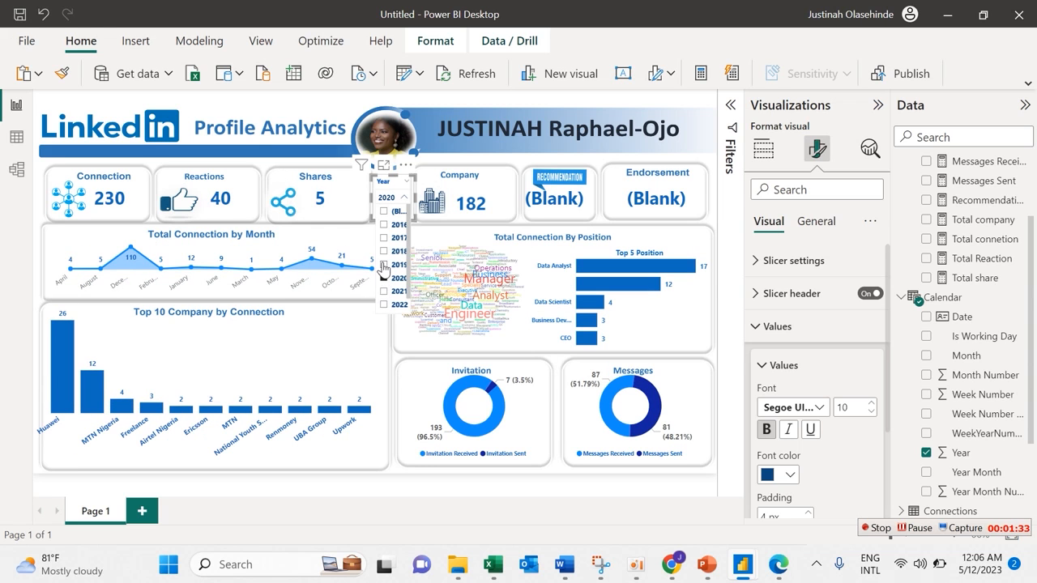
left_click(384, 251)
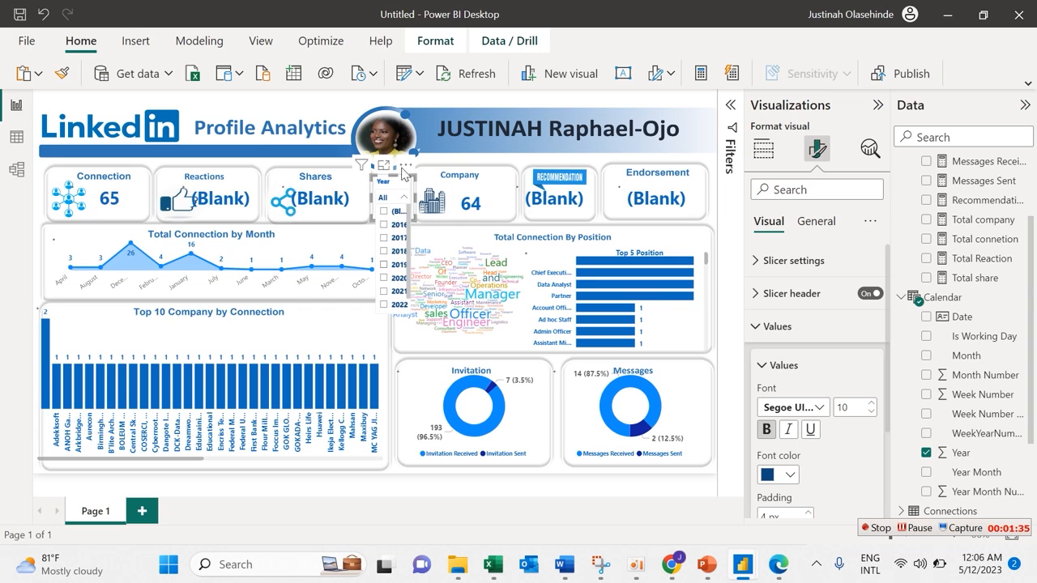
left_click(398, 182)
left_click(387, 227)
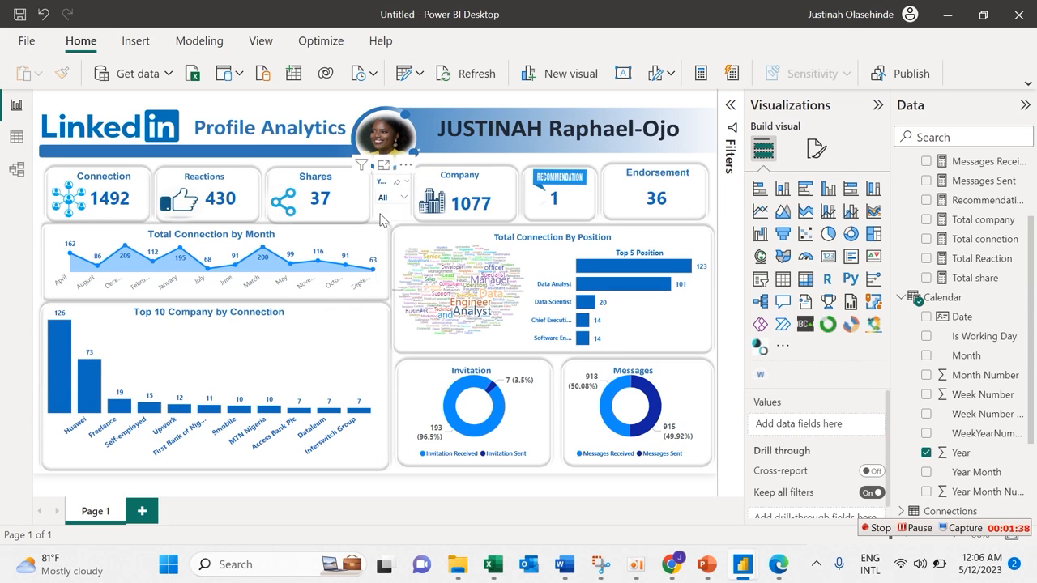